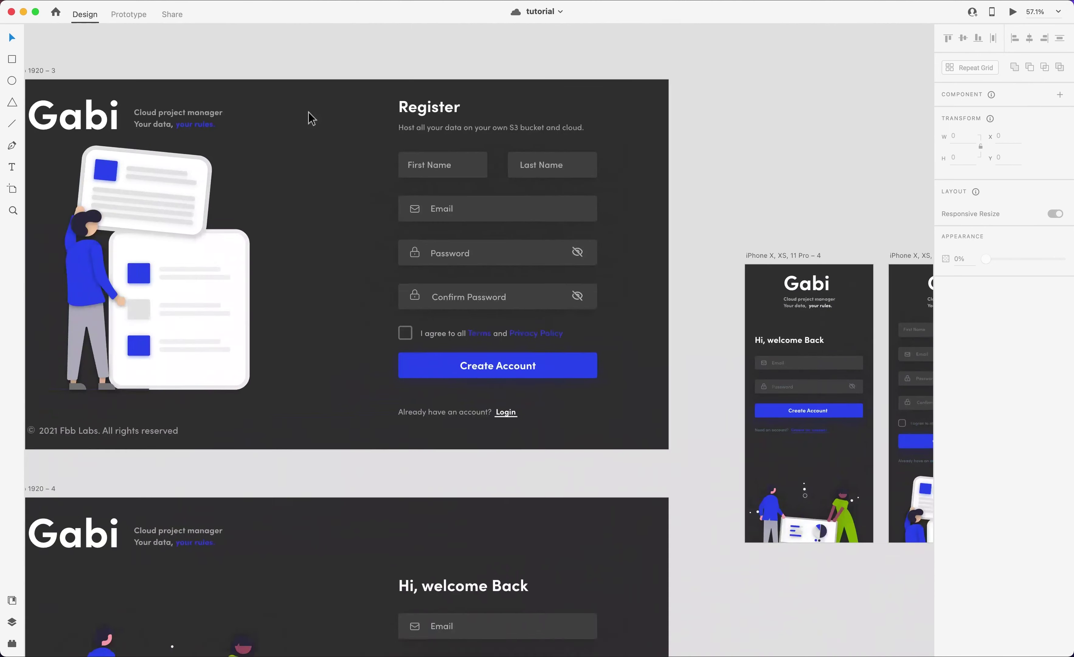
Create a new document with a Web 1920 artboard.
scroll(368, 186, "down", 3)
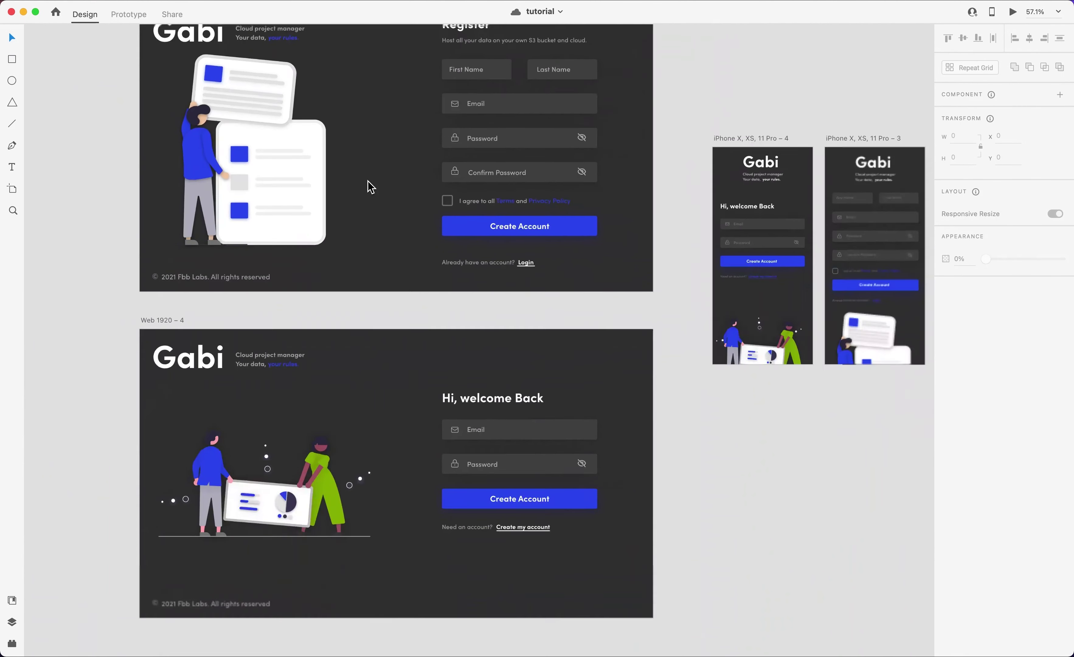
scroll(559, 223, "right", 10)
scroll(559, 221, "right", 10)
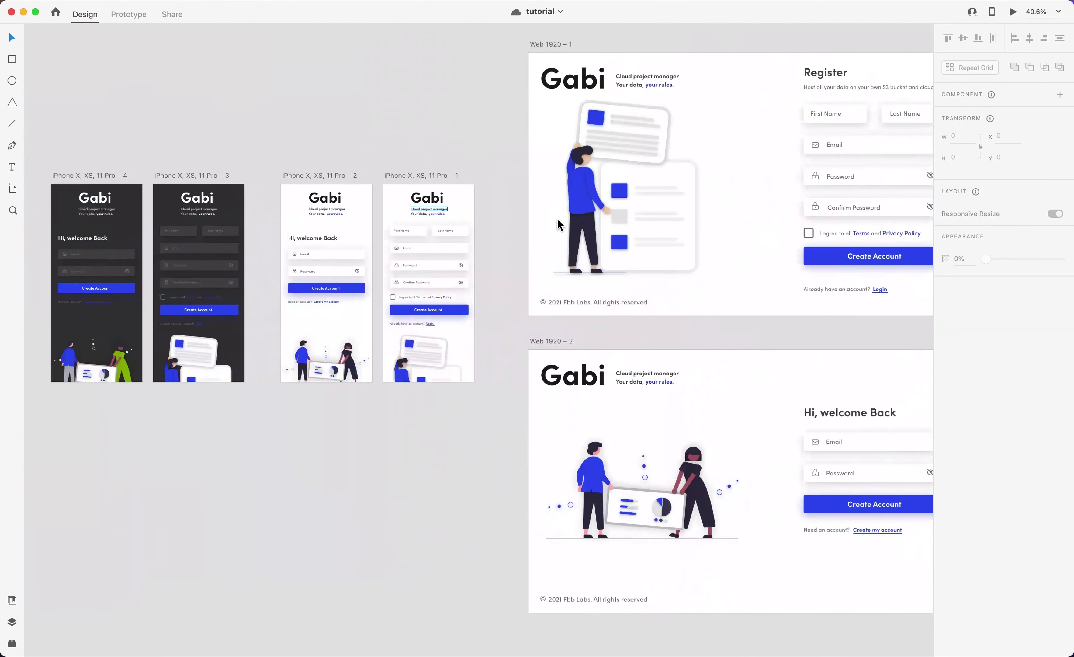
scroll(574, 224, "left", 5)
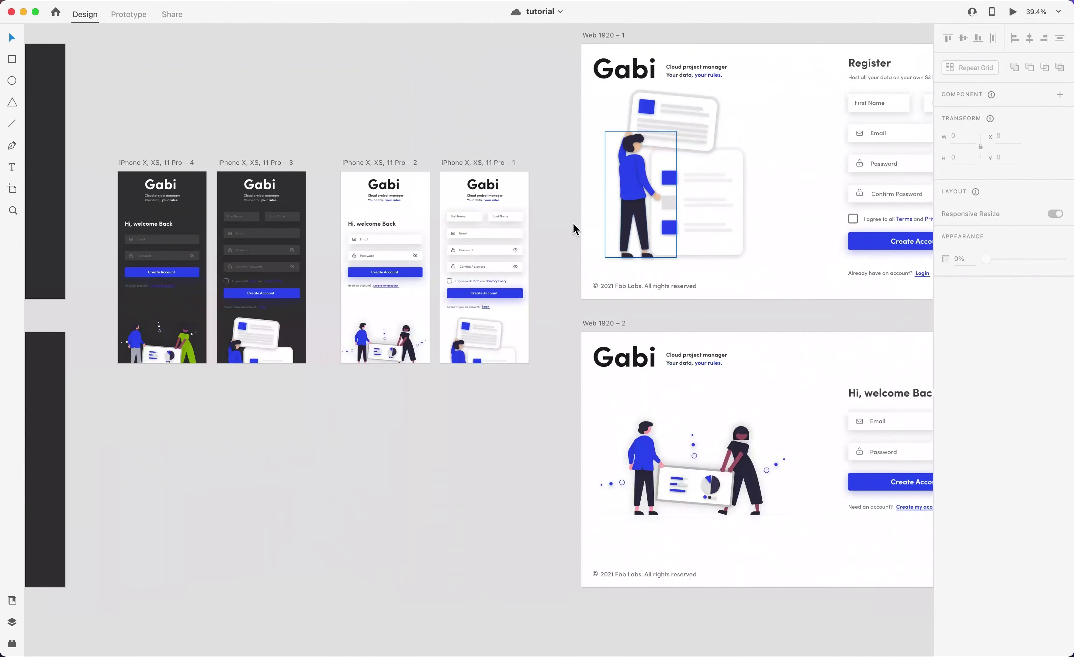
key("super+n")
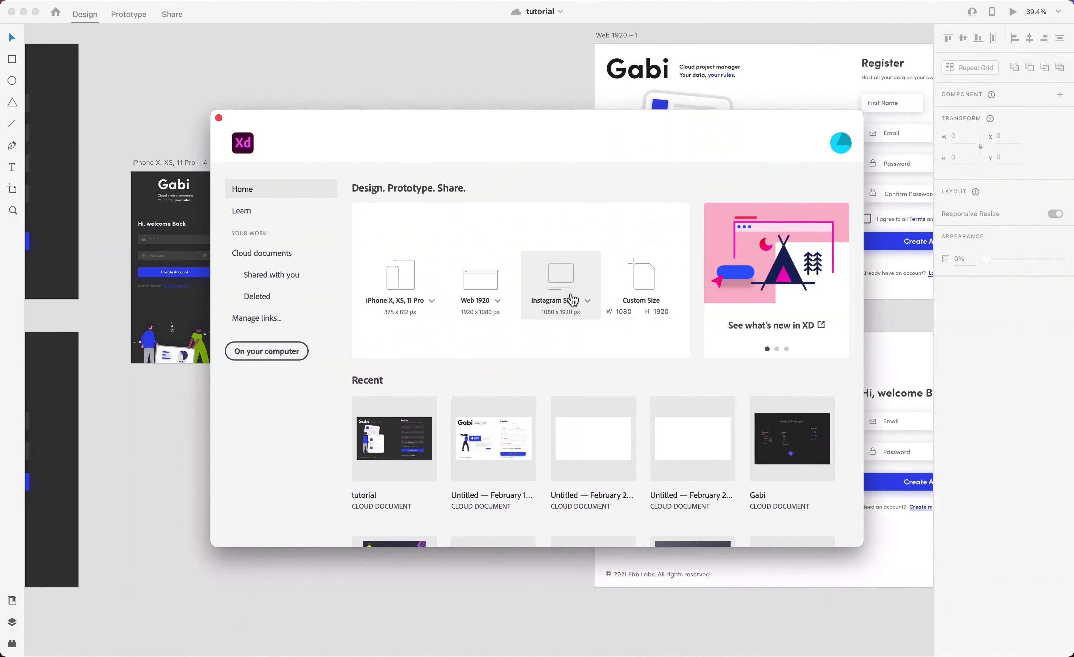
left_click(493, 282)
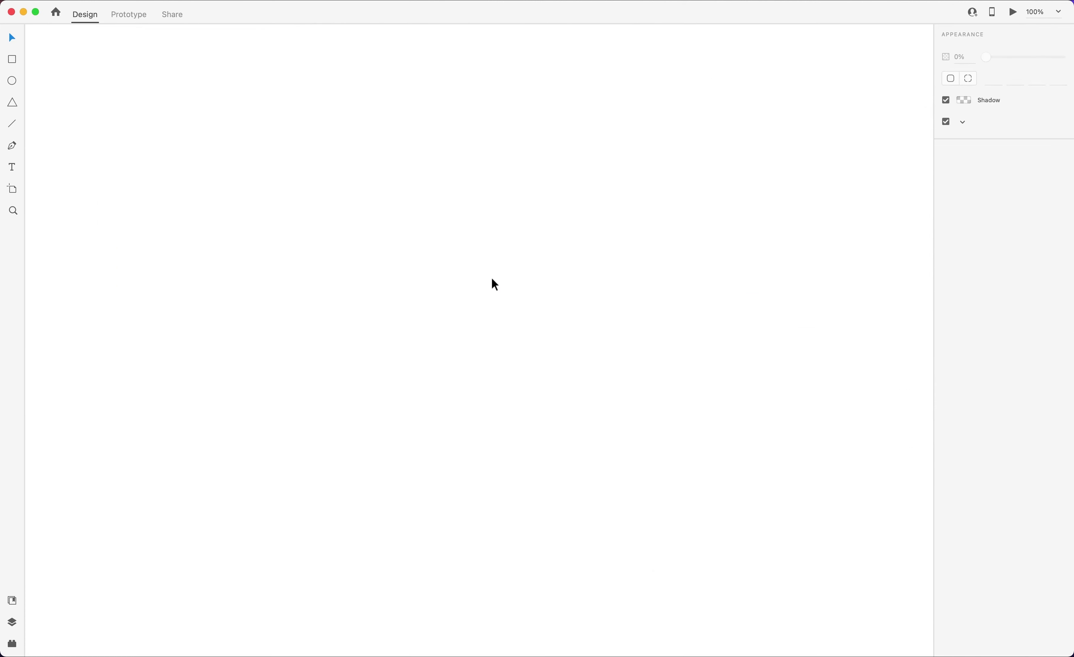
Switch to the browser, look at the downloaded undraw Post and Statistics SVG illustrations, and return to the new document.
key("super+shift+y")
left_click(13, 601)
key("super+Tab")
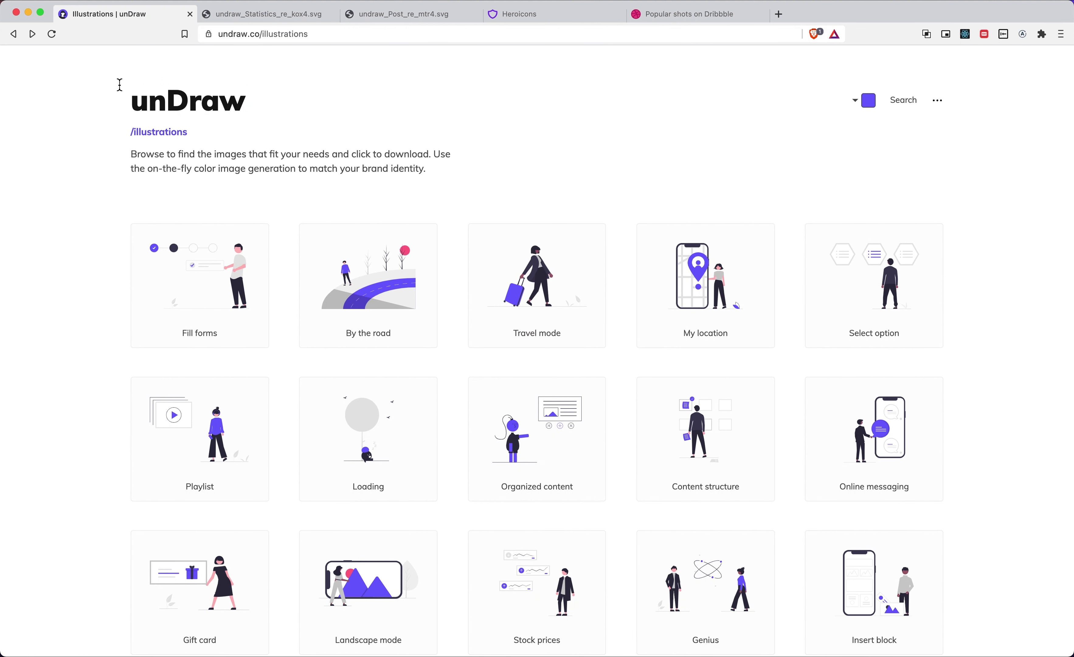
left_click(407, 22)
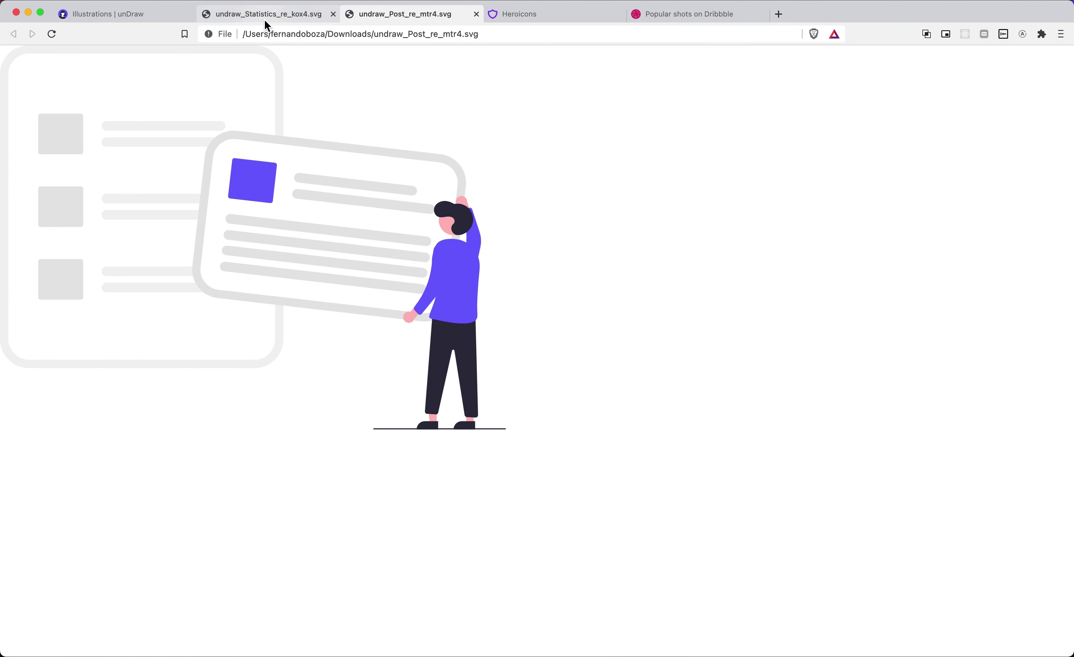
left_click(266, 20)
key("super+Tab")
Move the grey "Sofia Pro" text onto the artboard near its upper-left corner, at about X 36, Y 50.
left_click_drag(212, 83, 233, 79)
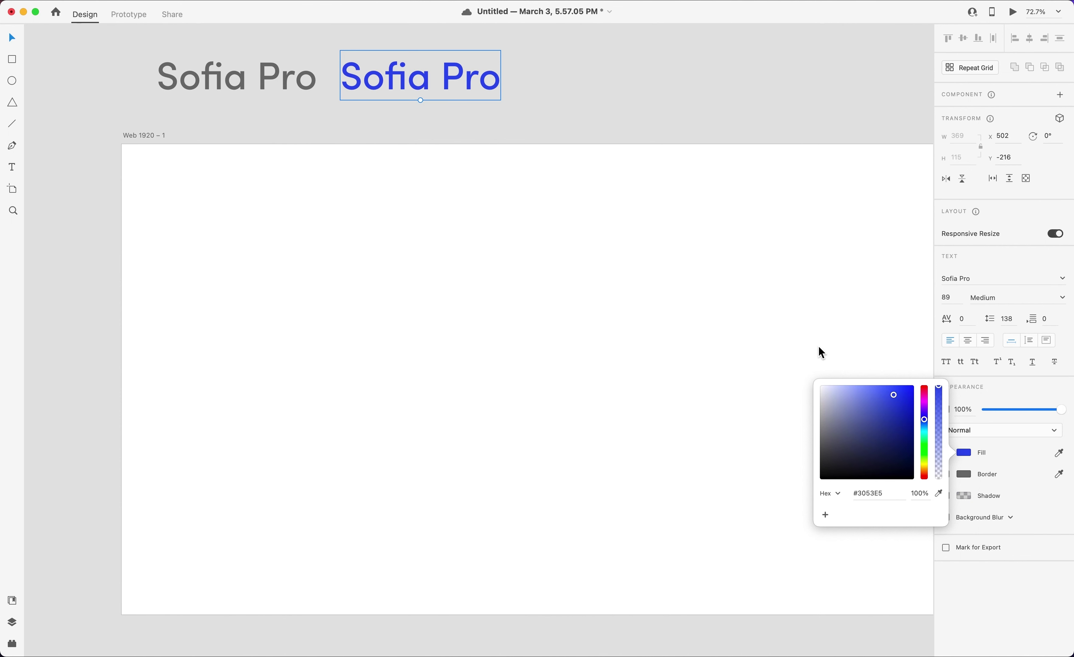
left_click(860, 329)
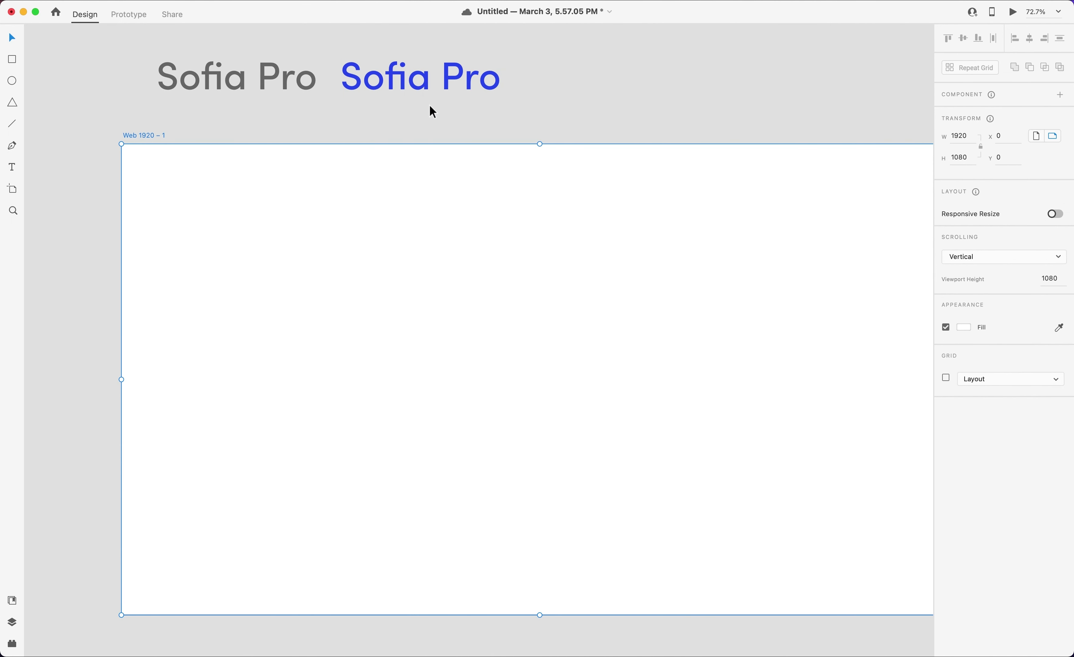
left_click(423, 91)
scroll(423, 91, "right", 2)
scroll(424, 91, "down", 1)
left_click_drag(247, 65, 228, 180)
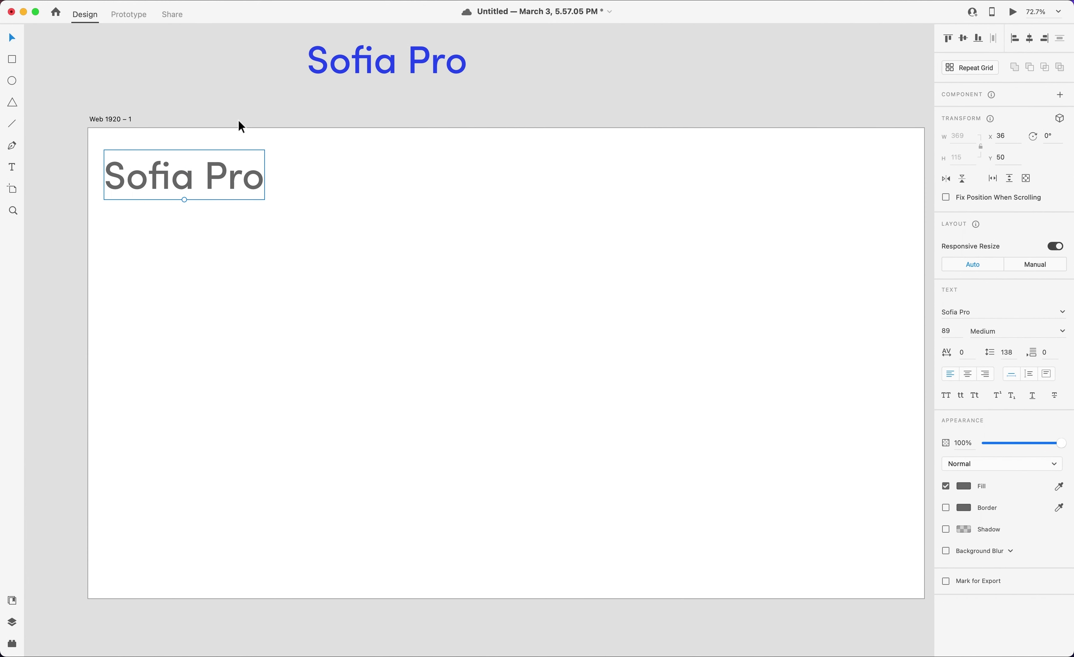
Turn on the column layout grid for the Web 1920 artboard.
left_click(115, 118)
scroll(115, 118, "right", 2)
scroll(115, 117, "down", 1)
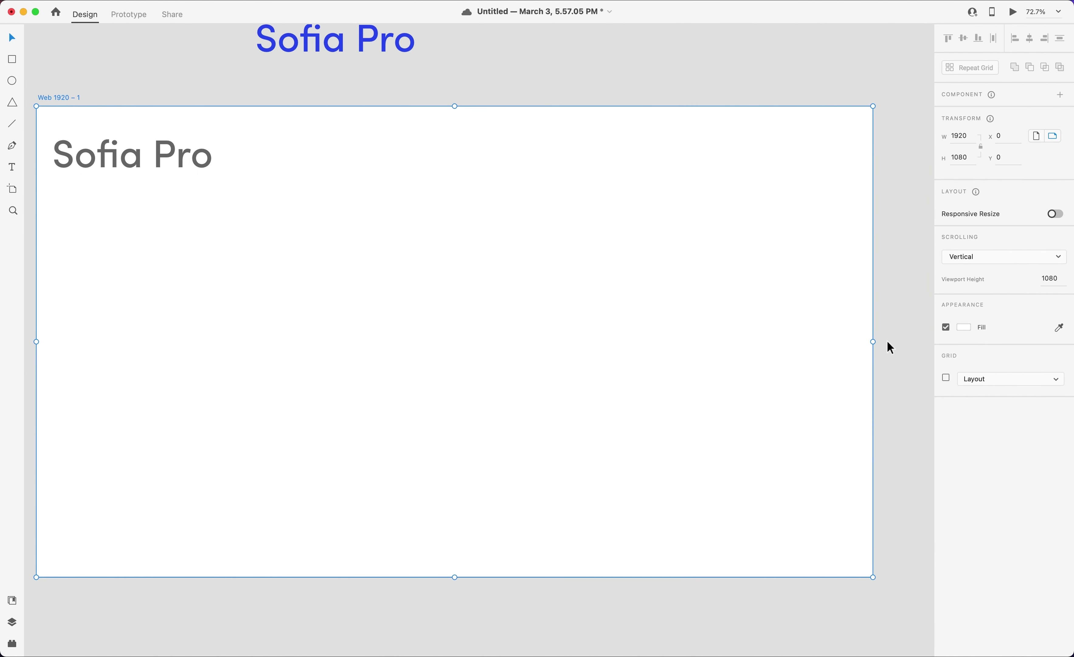
left_click(947, 377)
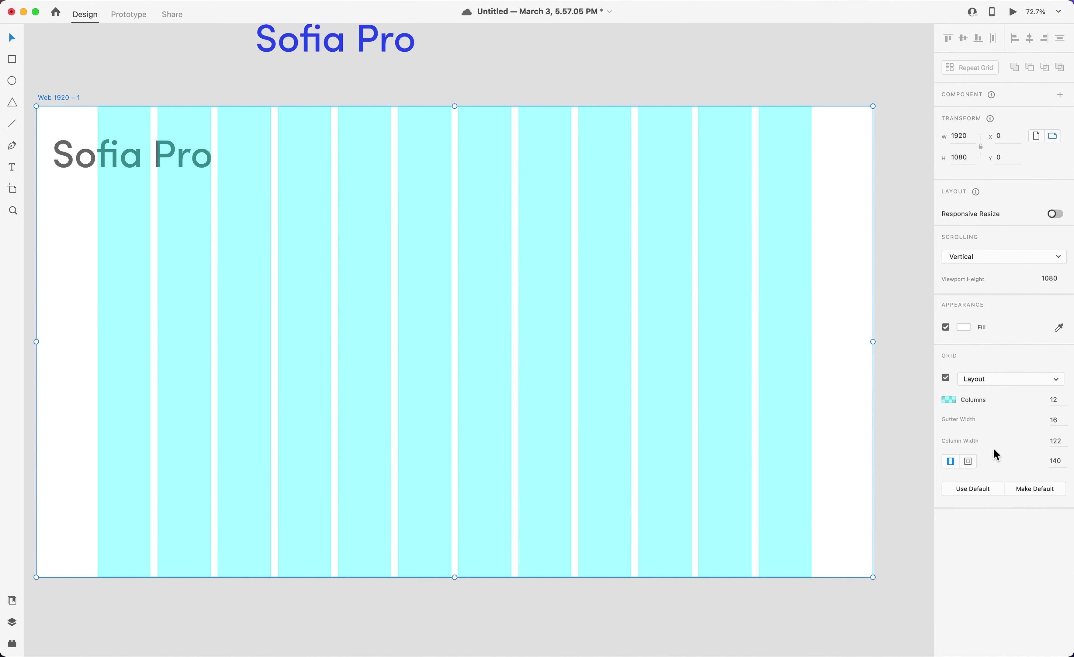
left_click(1057, 441)
type("111")
key("Return")
key("super+z")
Set the layout grid's side margins to 86.
key("Tab")
type("92")
key("Return")
type("86")
key("Return")
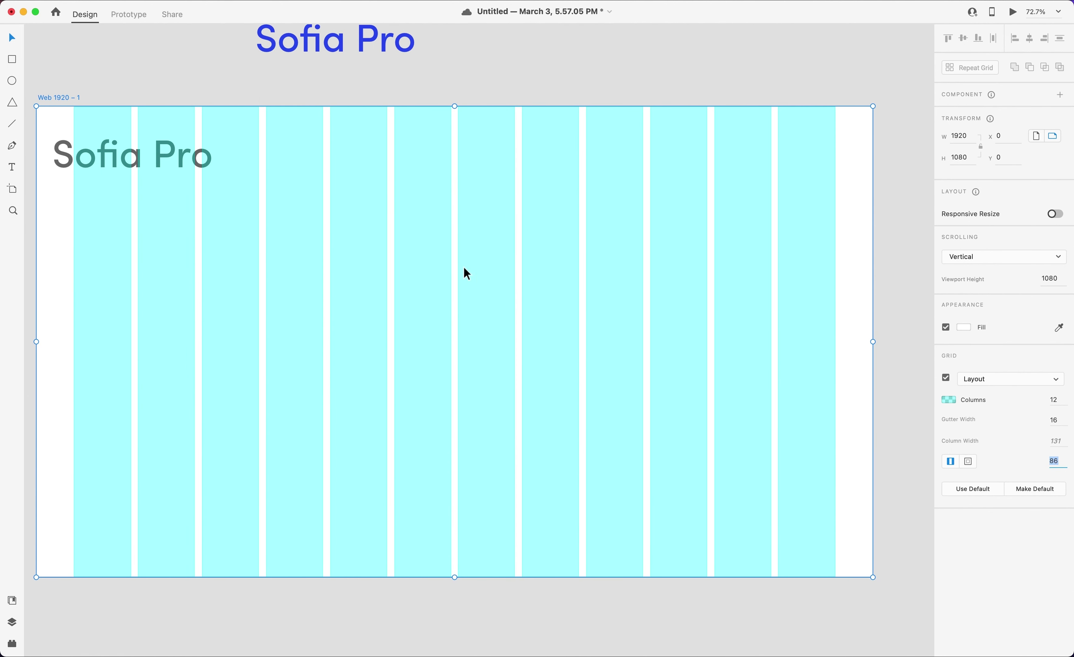
Align the grey "Sofia Pro" text with the first grid column at X 86 and replace its wording with "Gabi".
mouse_move(70, 167)
left_mouse_down()
mouse_move(83, 154)
mouse_move(88, 167)
left_mouse_up()
double_click(89, 167)
type("G")
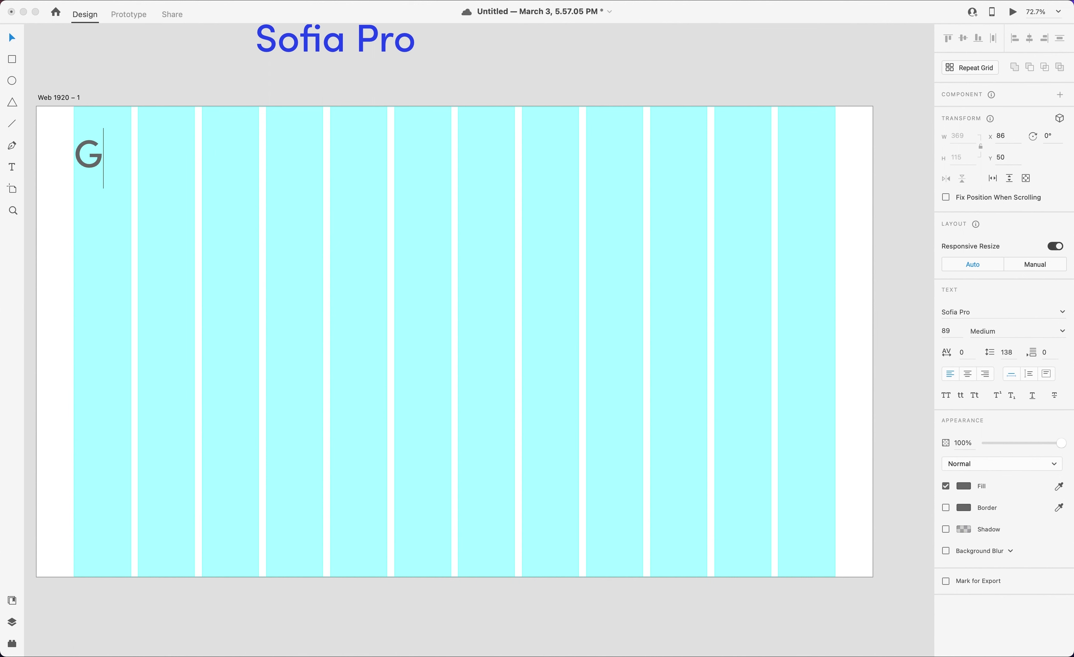
type("abi")
key("Escape")
Set the "Gabi" title's font weight to Bold.
left_click(1012, 331)
type("Bold")
key("Return")
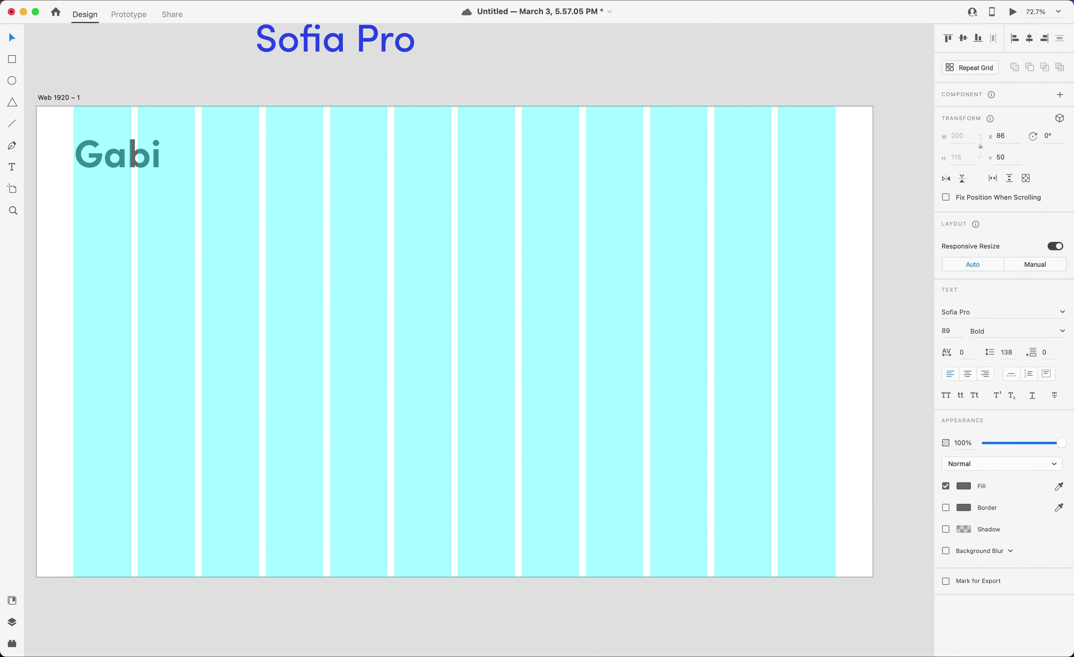
Duplicate the "Gabi" title beside the original at X 364 and change the copy's text to "Cloud project manager".
left_click_drag(157, 158, 374, 145)
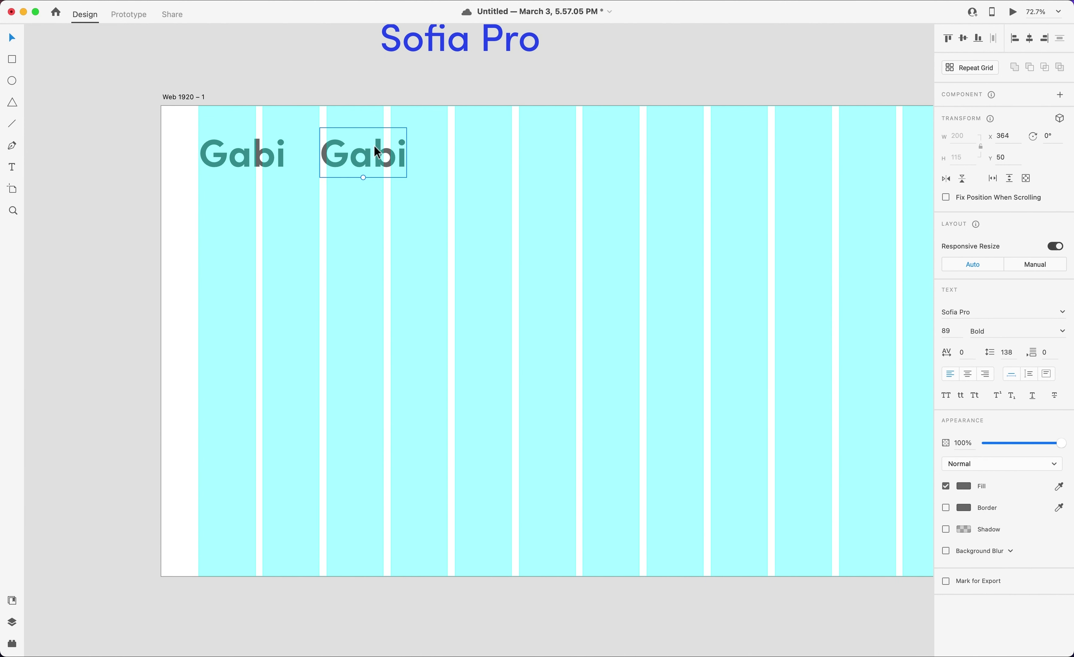
double_click(375, 145)
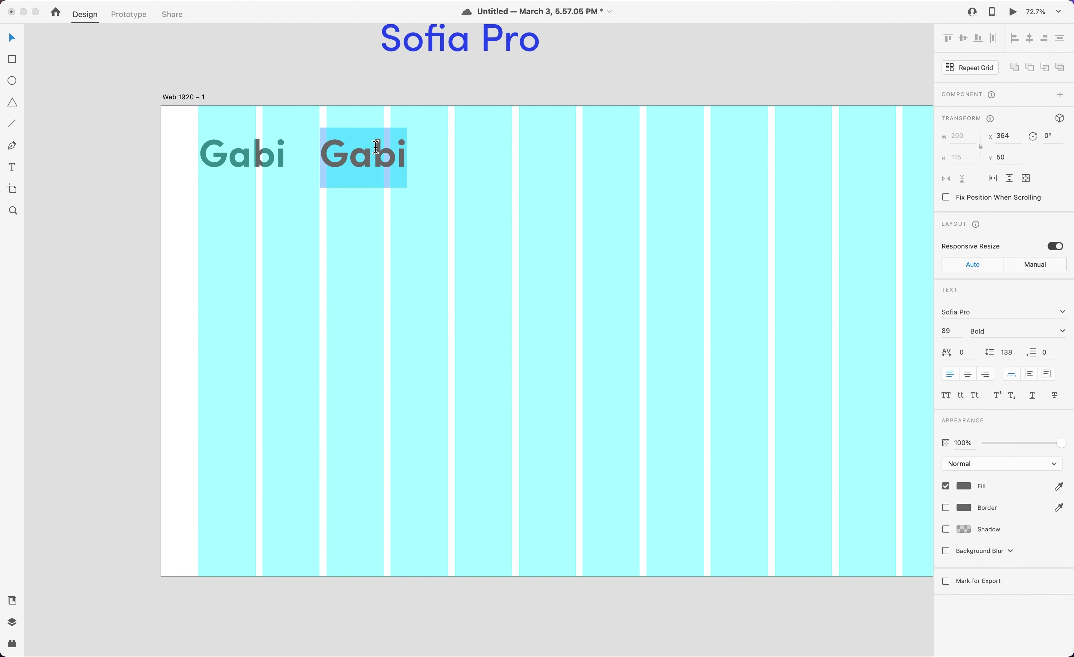
type("C")
key("BackSpace")
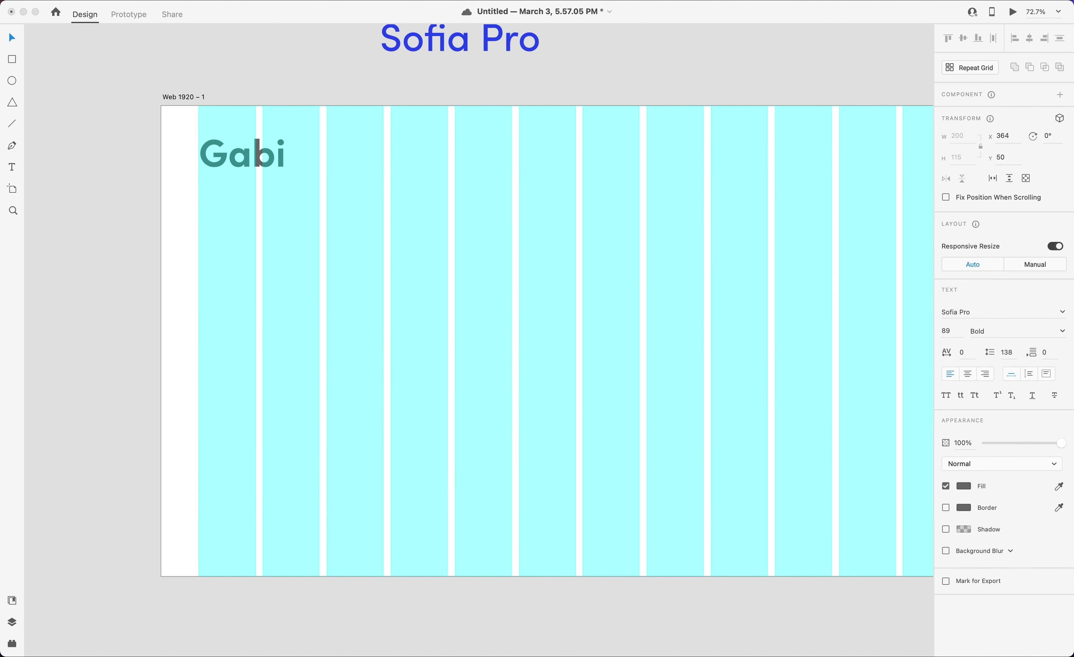
type("Cloud project man")
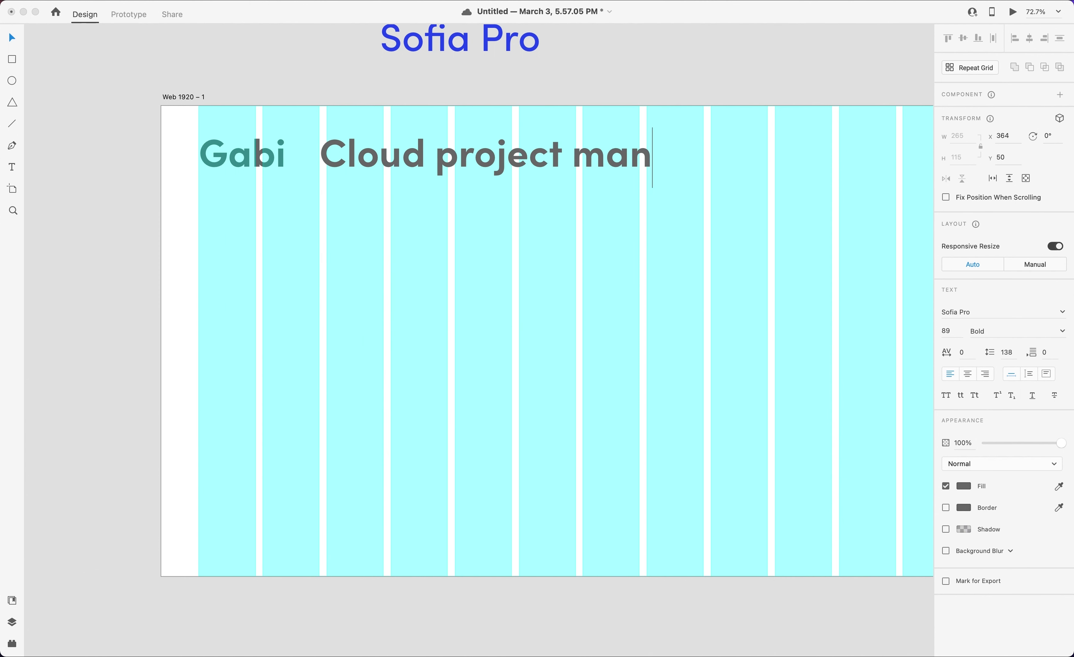
type("aher")
key("BackSpace")
key("BackSpace")
key("BackSpace")
type("ger")
key("Escape")
Set the "Cloud project manager" tagline to Light weight and font size 30.
left_click(985, 332)
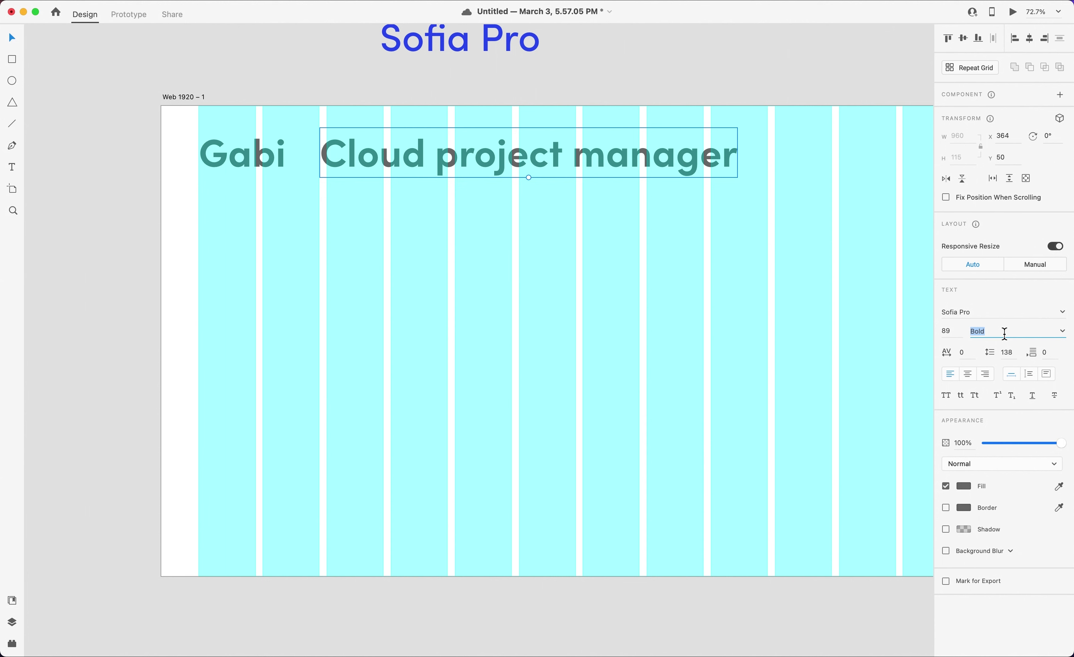
type("u")
key("Down")
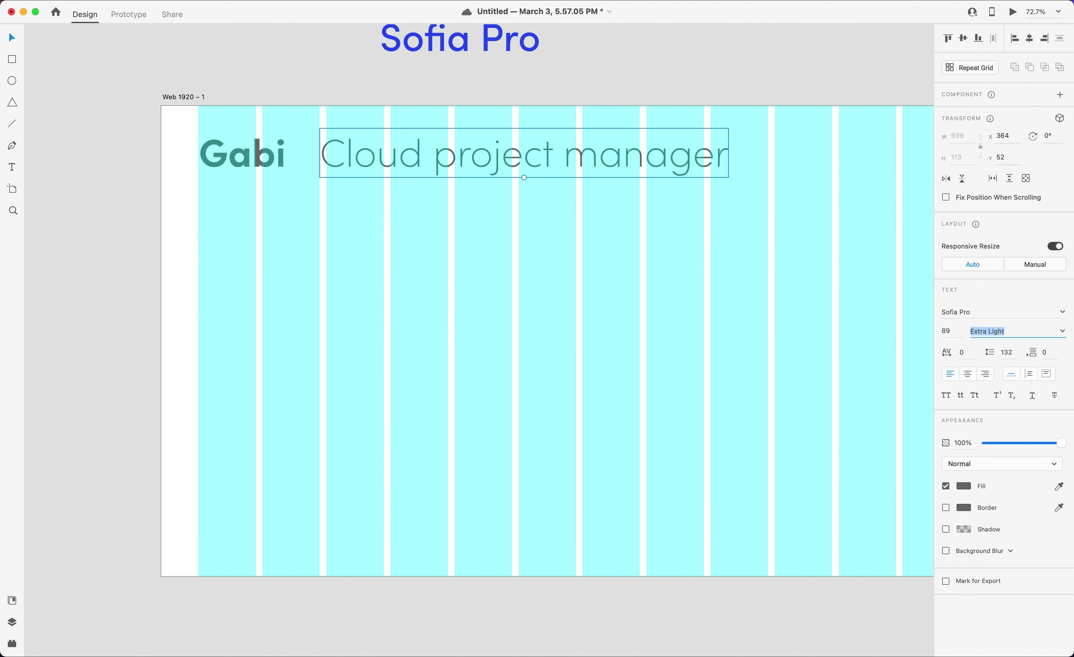
type("ml")
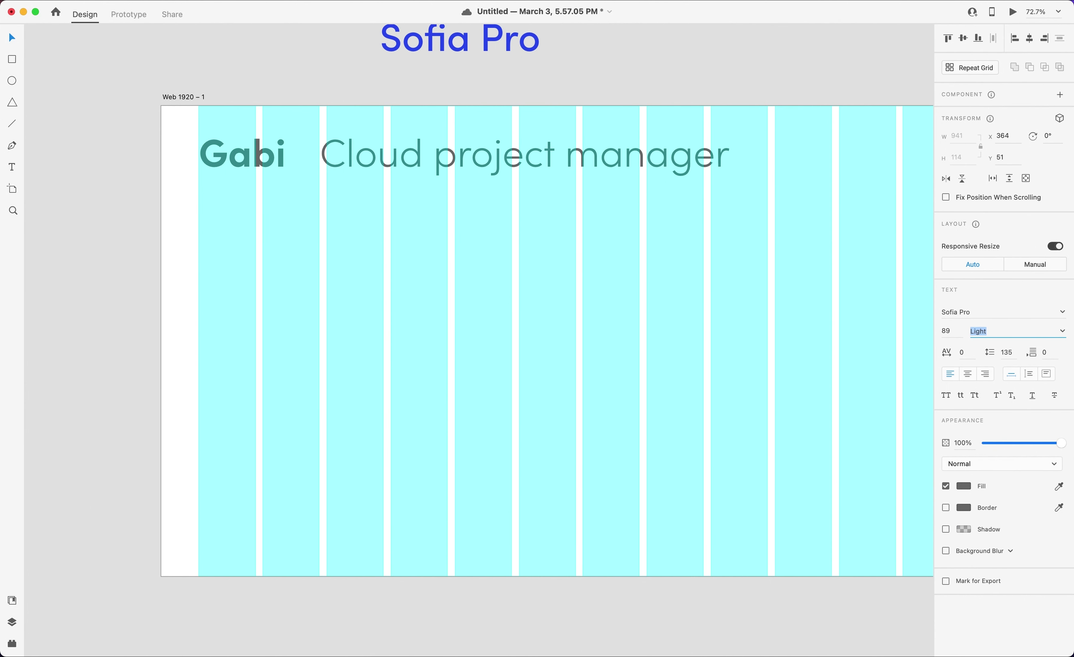
left_click(948, 332)
type("30")
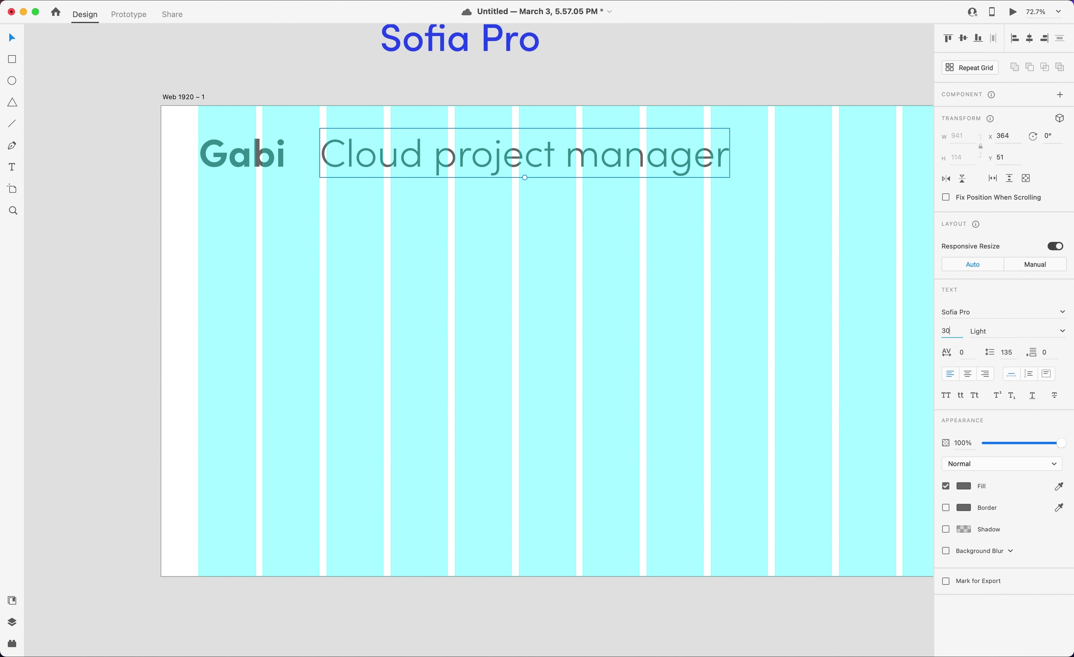
key("Tab")
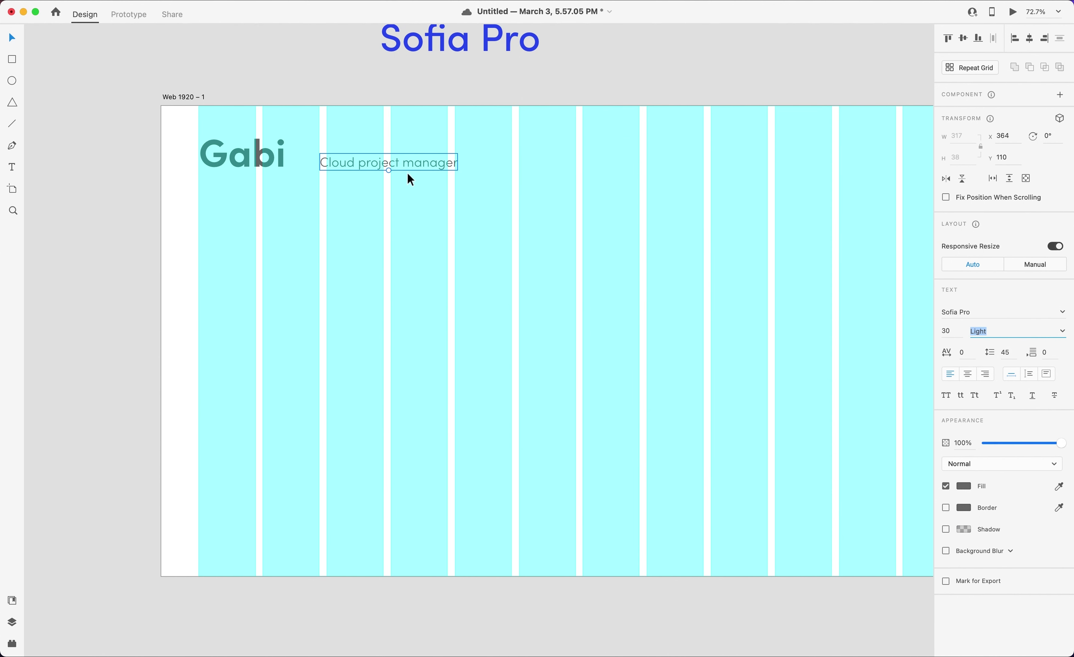
Move the tagline closer to the "Gabi" title, at about X 326, Y 81, and hide the artboard's layout grid.
mouse_move(413, 167)
left_mouse_down()
mouse_move(397, 149)
mouse_move(398, 159)
left_mouse_up()
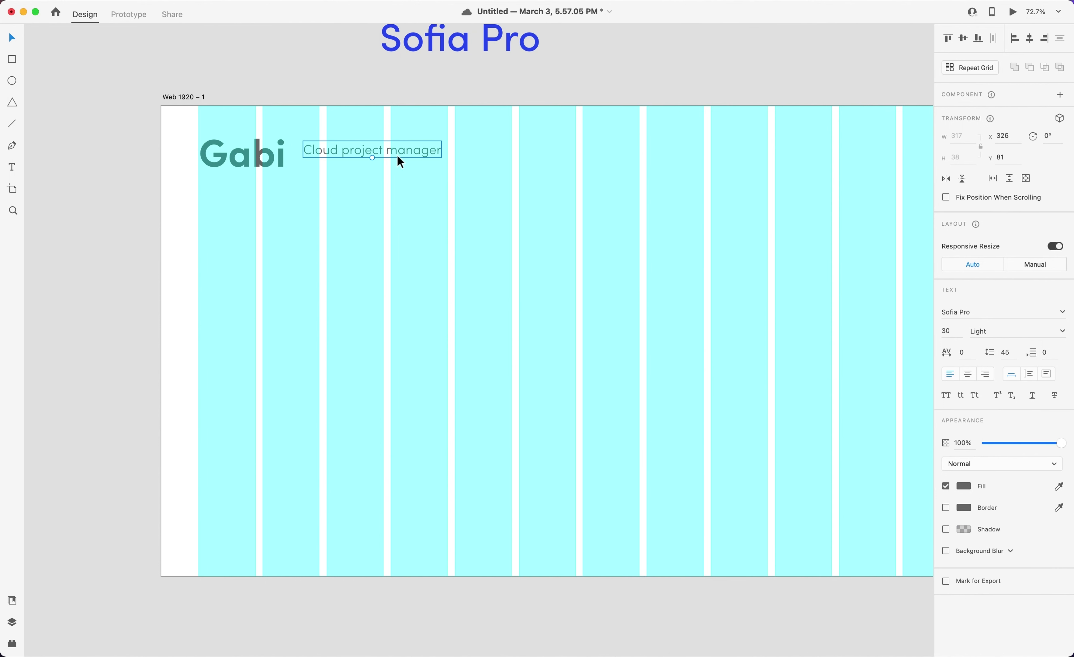
left_click(127, 126)
left_click(171, 101)
left_click(946, 378)
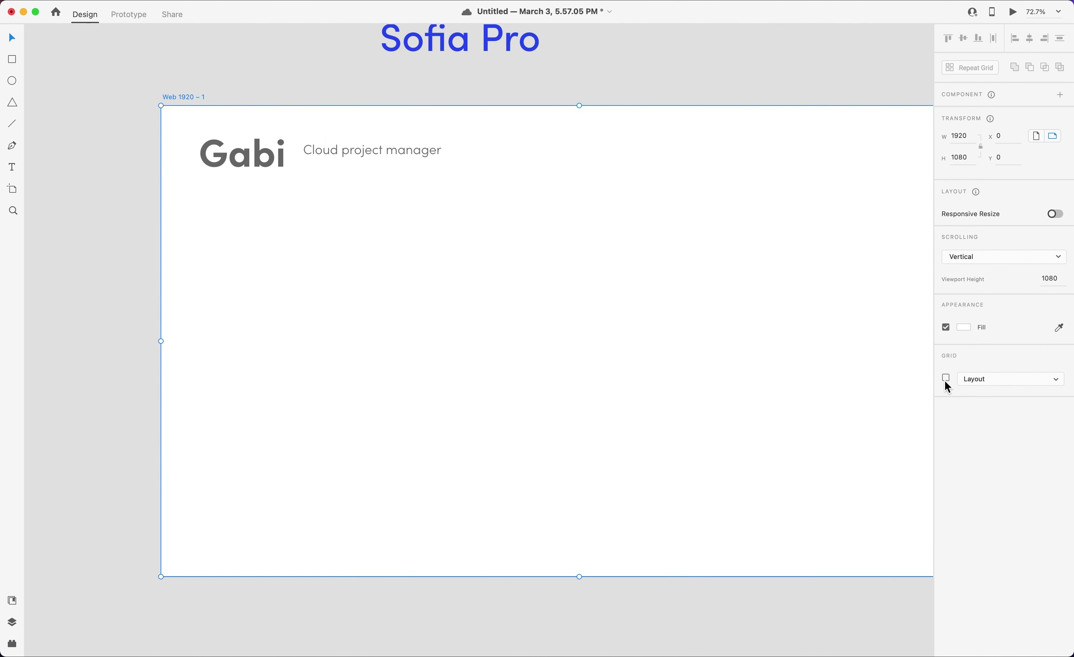
left_click(379, 157)
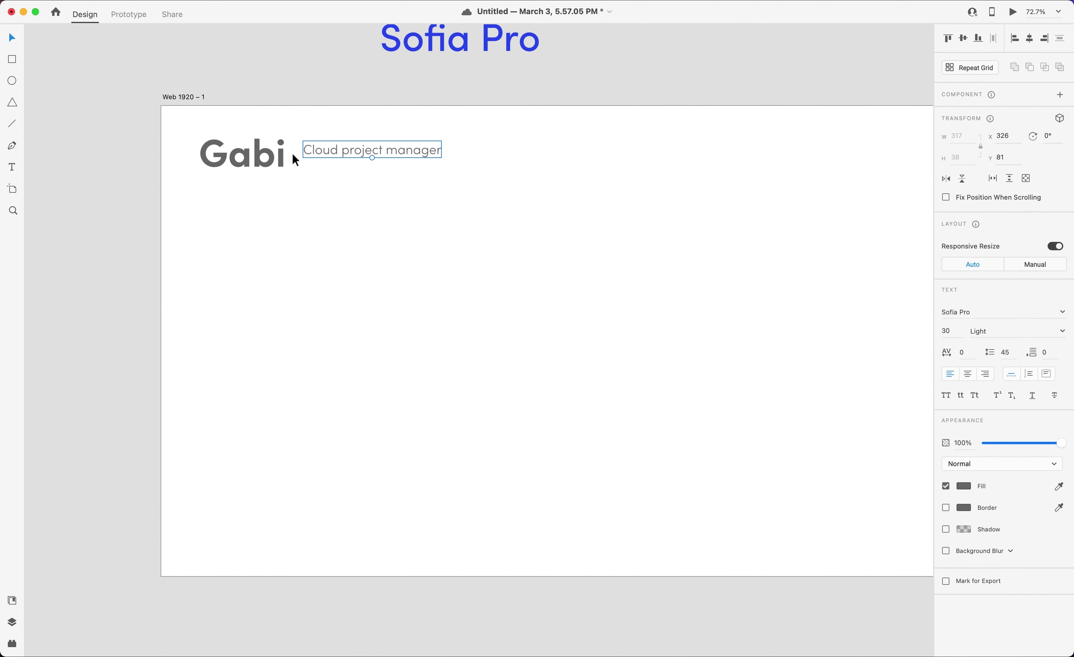
mouse_move(307, 154)
left_mouse_down()
mouse_move(322, 149)
mouse_move(322, 168)
left_mouse_up()
key("super+z")
Add a second line reading "Your data, your rules." below "Cloud project manager" in the tagline text.
left_click(446, 150)
double_click(429, 152)
left_click(442, 150)
key("Return")
type("Your data,")
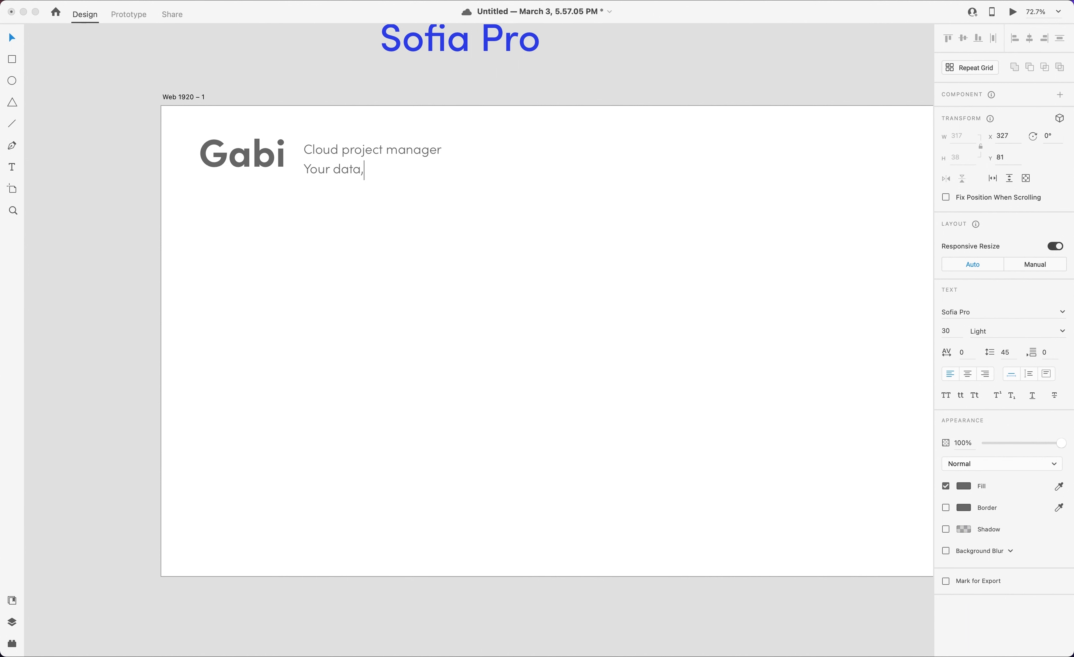
type(" your rules.")
key("Escape")
Copy " your rules." from the tagline's second line and delete it there, leaving "Your data,".
key("Return")
key("Right")
left_click(365, 172)
key("super+shift+Right")
key("super+c")
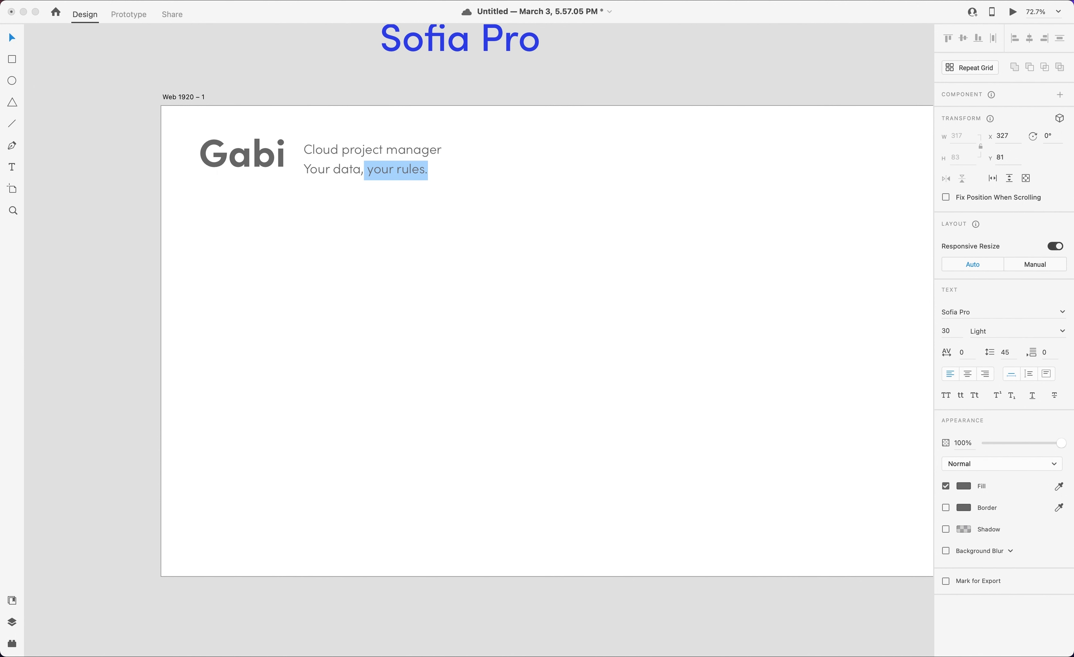
key("BackSpace")
key("Escape")
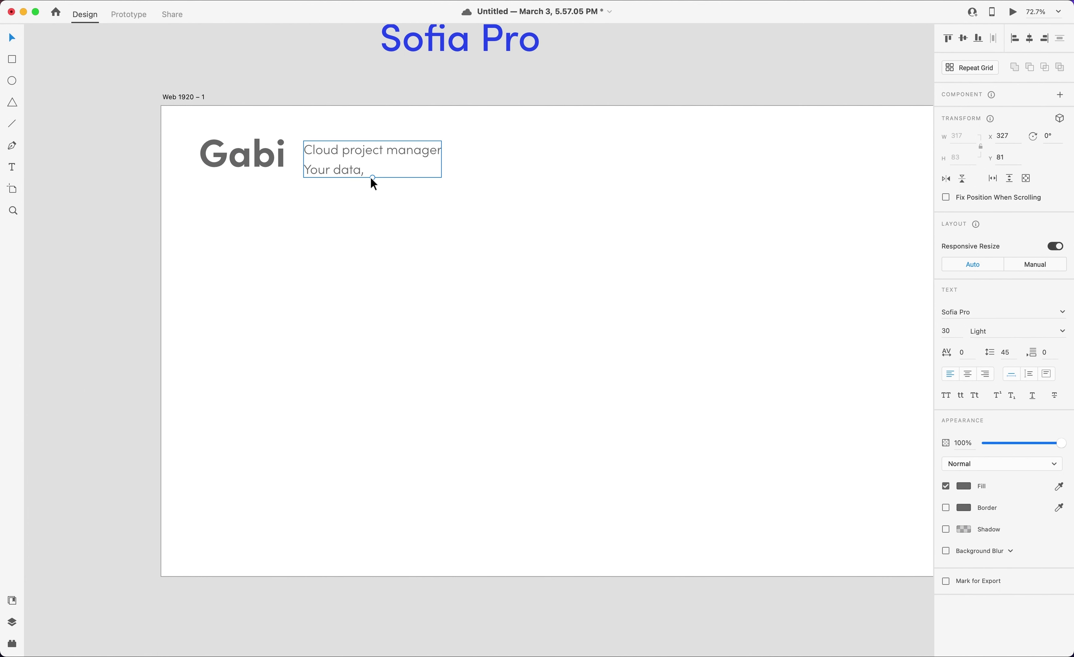
Paste " your rules." as a separate auto-width text and place it right after "Your data,", at about X 473, Y 135.
key("super+v")
left_click(1031, 375)
left_click(1046, 375)
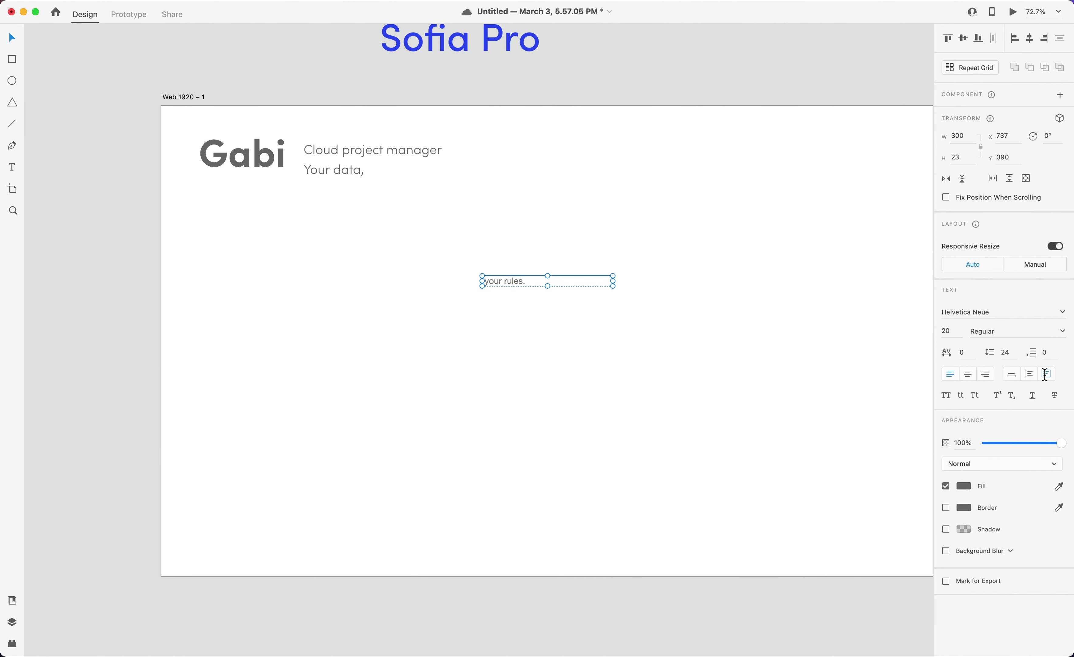
left_click(1011, 374)
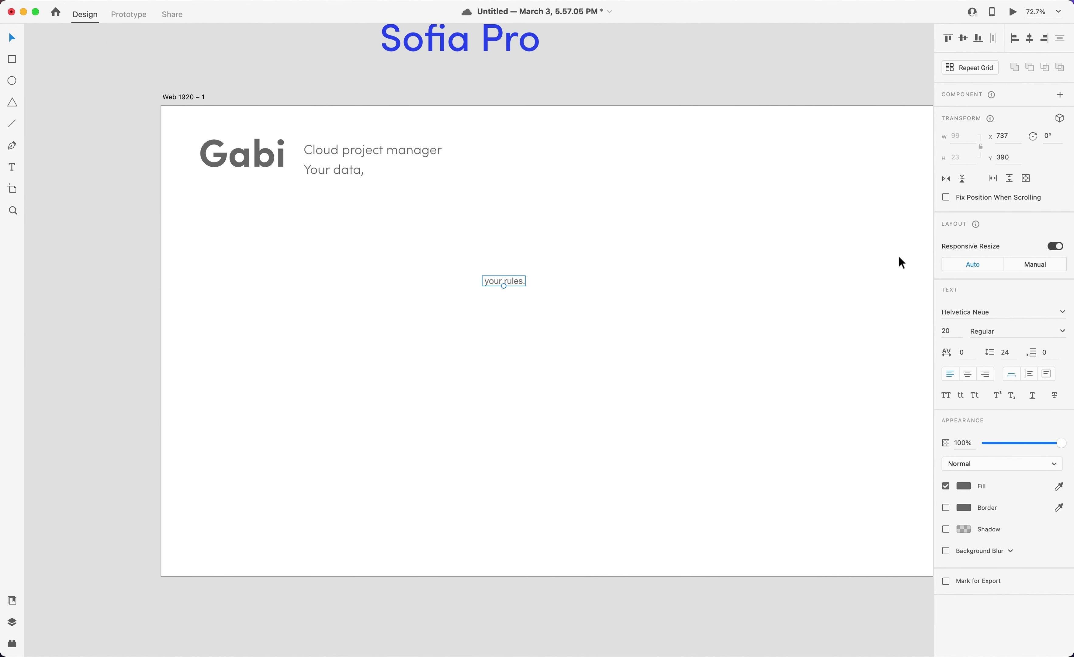
scroll(520, 276, "up", 1)
left_click_drag(515, 289, 399, 178)
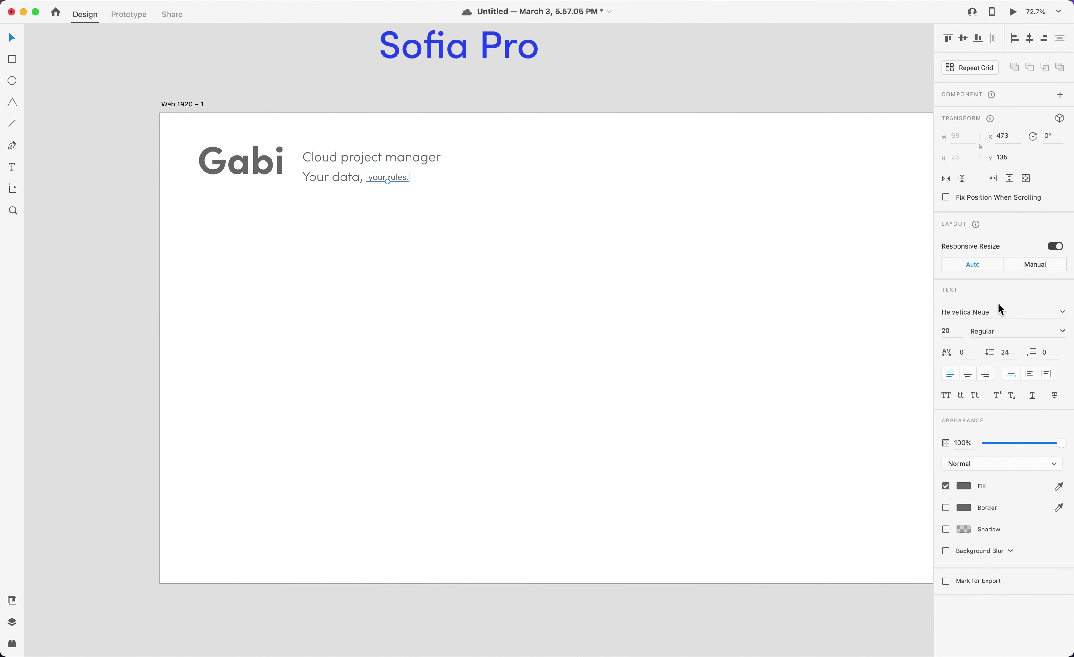
Apply the tagline's text appearance, Sofia Pro Light at size 30, to the separate "your rules." text.
left_click(398, 164, "shift")
left_click(388, 180)
right_click(388, 181)
left_click(429, 237)
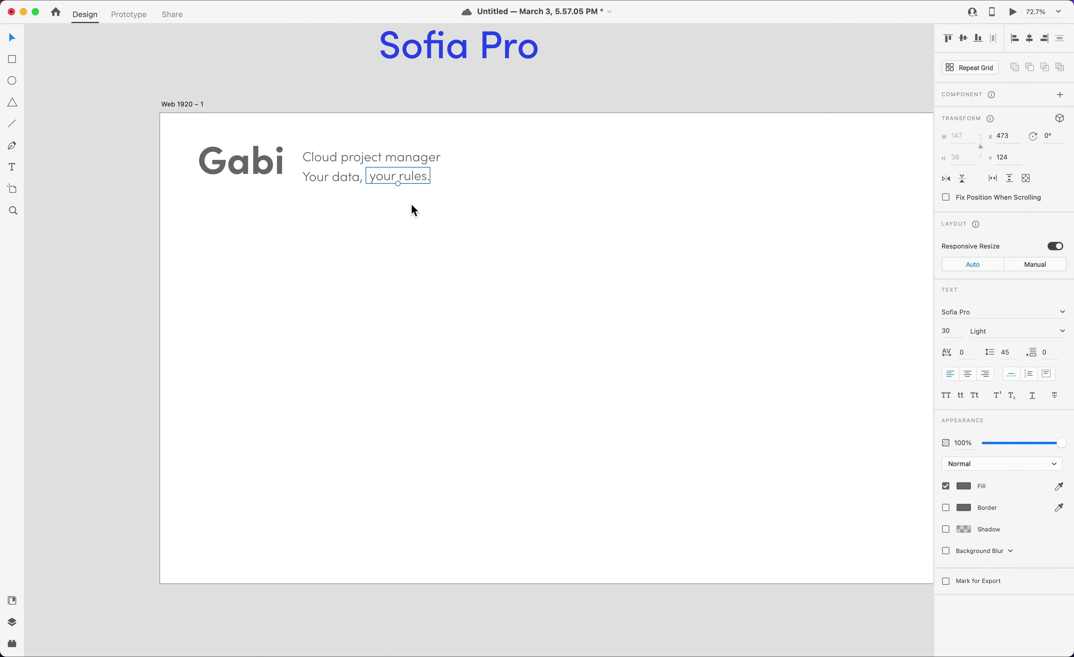
Set "your rules." to Bold and give it the Sofia Pro sample text's blue as its fill through a saved colour swatch.
left_click(1066, 332)
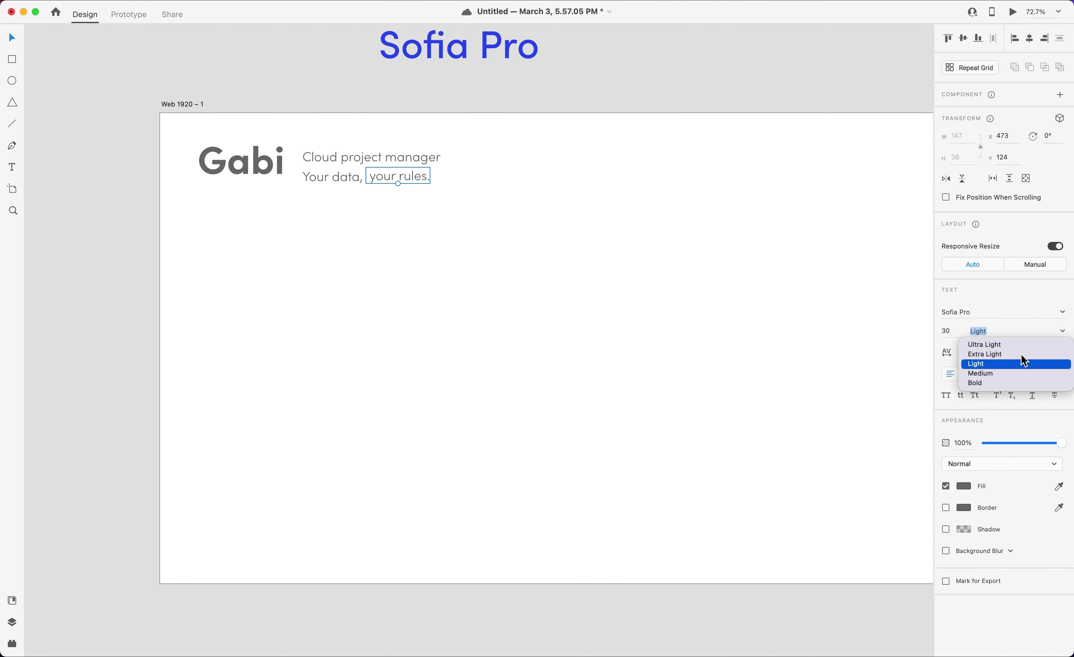
left_click(983, 383)
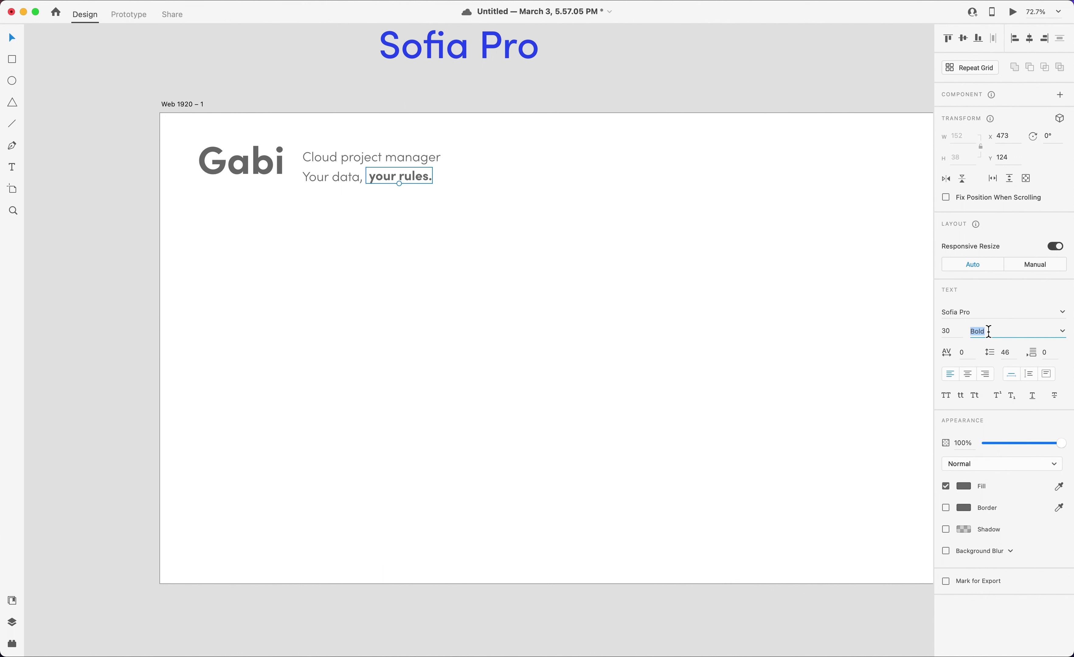
left_click(963, 487)
left_click(515, 62)
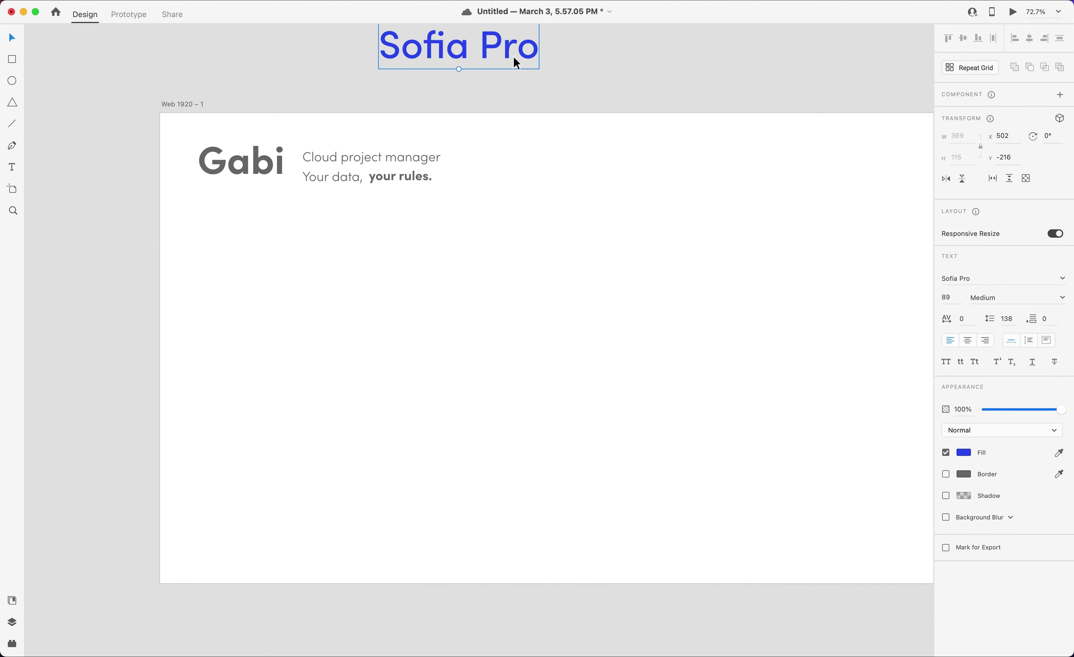
left_click(968, 455)
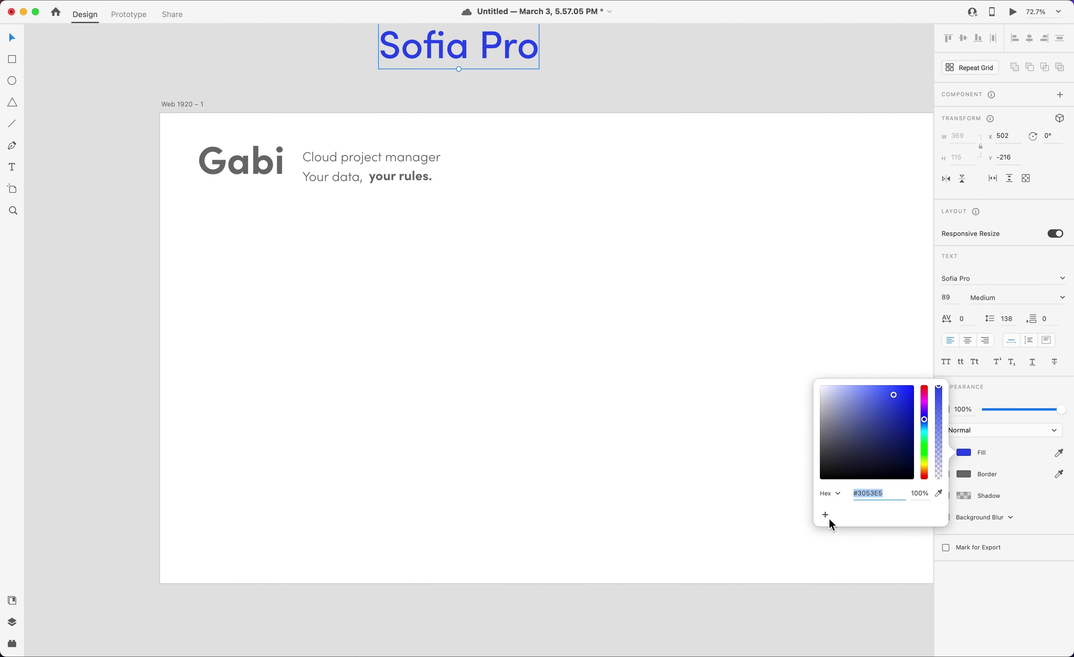
left_click(404, 175)
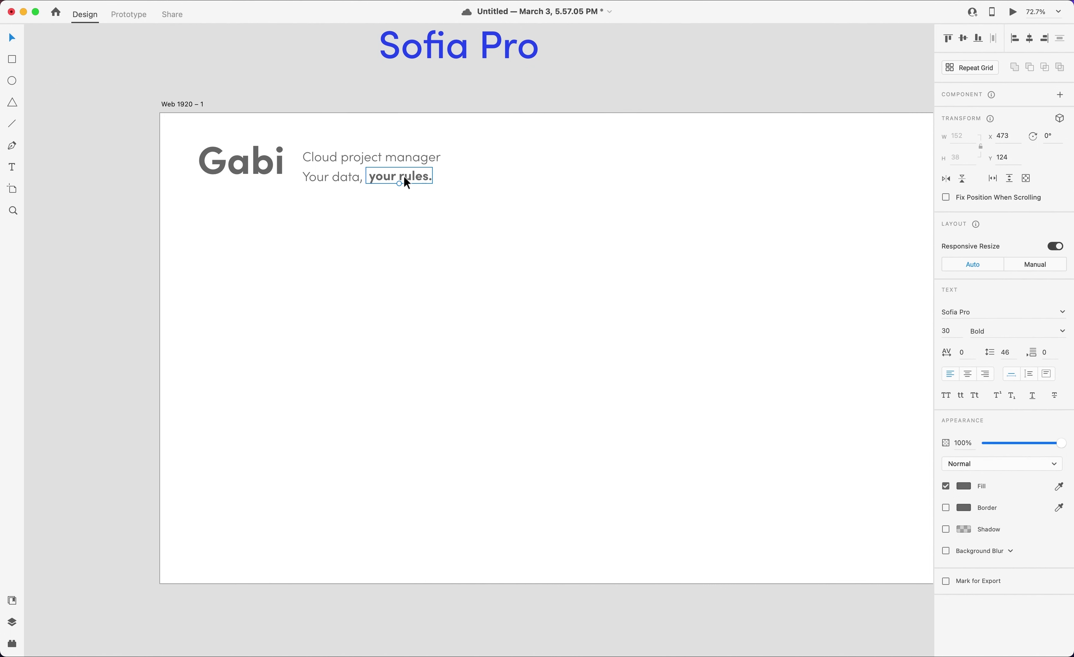
left_click(965, 486)
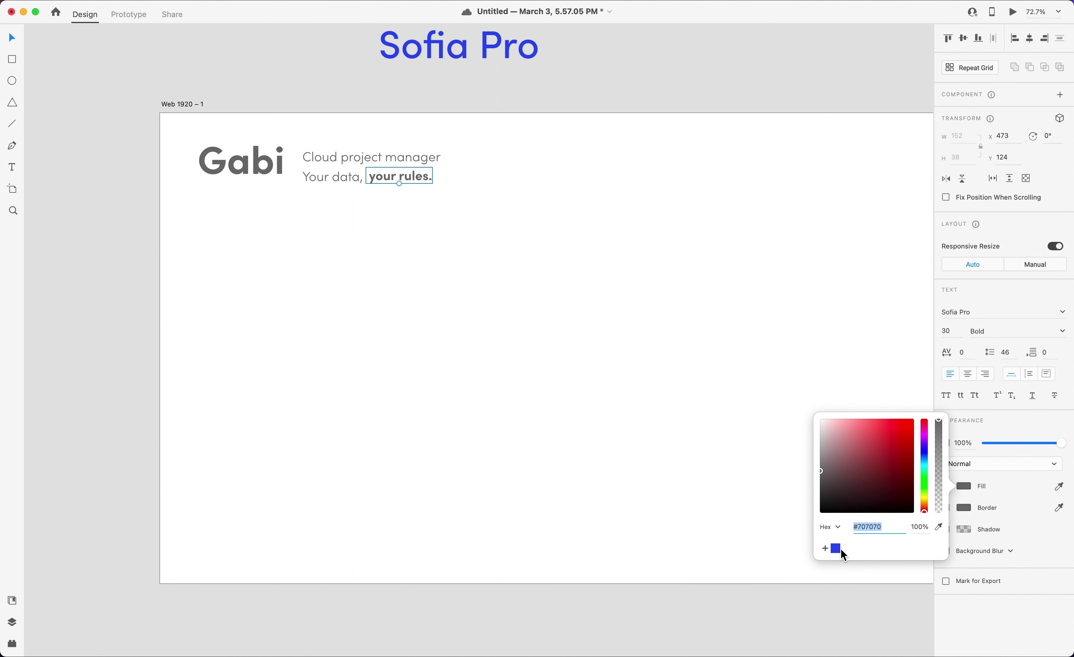
left_click(836, 548)
left_click(523, 278)
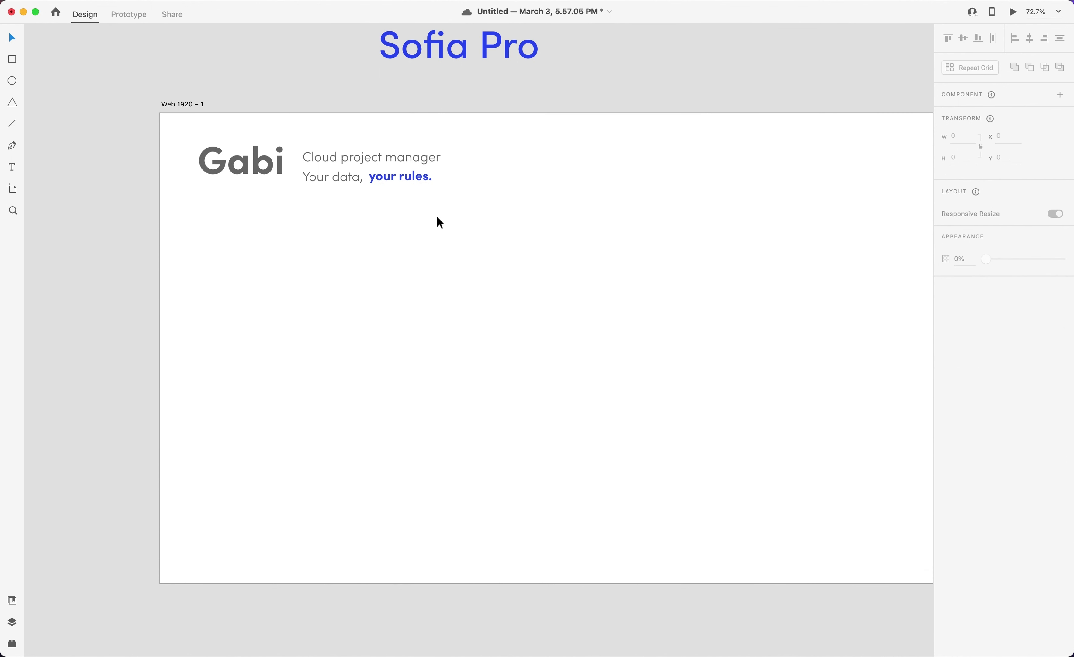
Scale both tagline texts down together, bringing the grey text to size 27, and set the grey text's weight to Medium.
left_click_drag(367, 176, 352, 169)
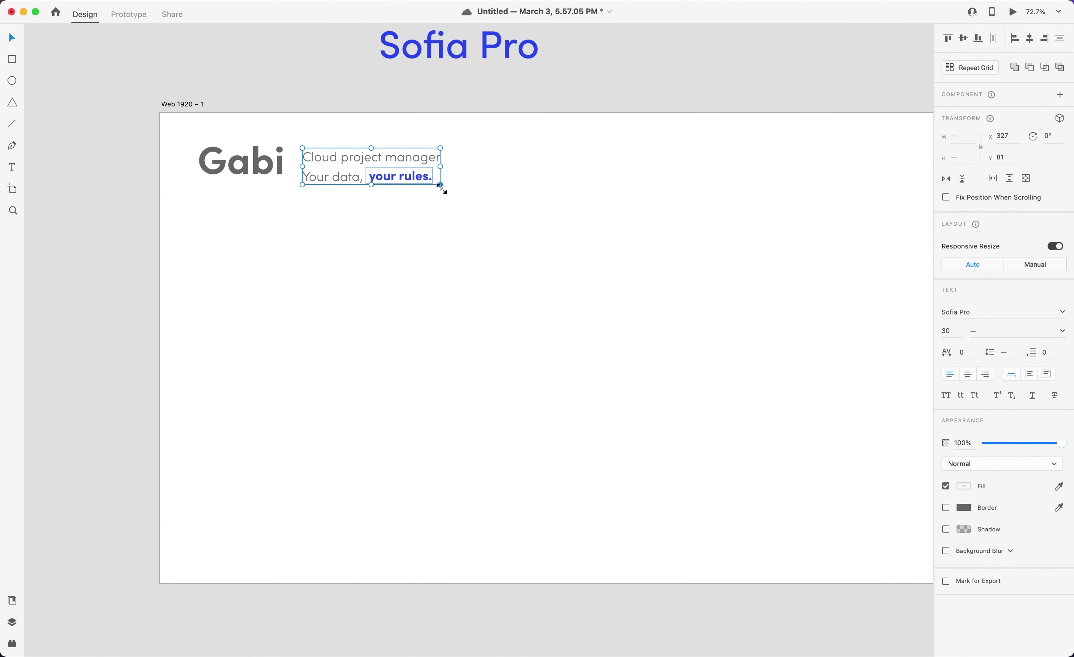
left_click_drag(441, 185, 426, 181)
double_click(406, 153)
left_click(990, 331)
type("Bold")
key("Return")
type("Medium")
key("Return")
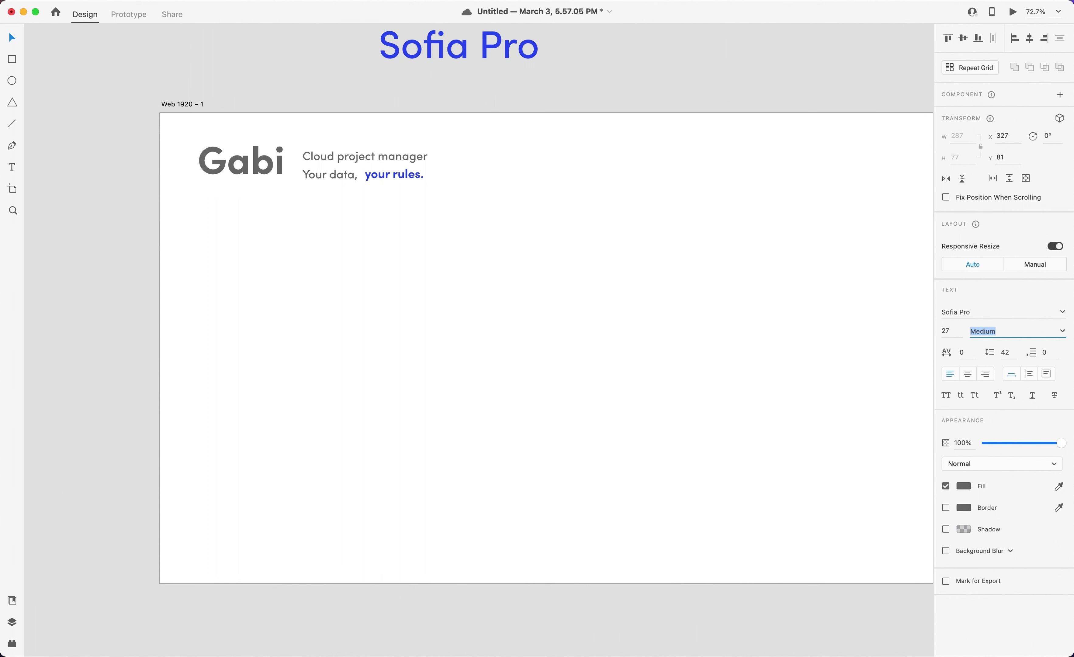
left_click(417, 197)
Darken the fill of the Gabi title to #1A1A1A.
left_click(278, 166)
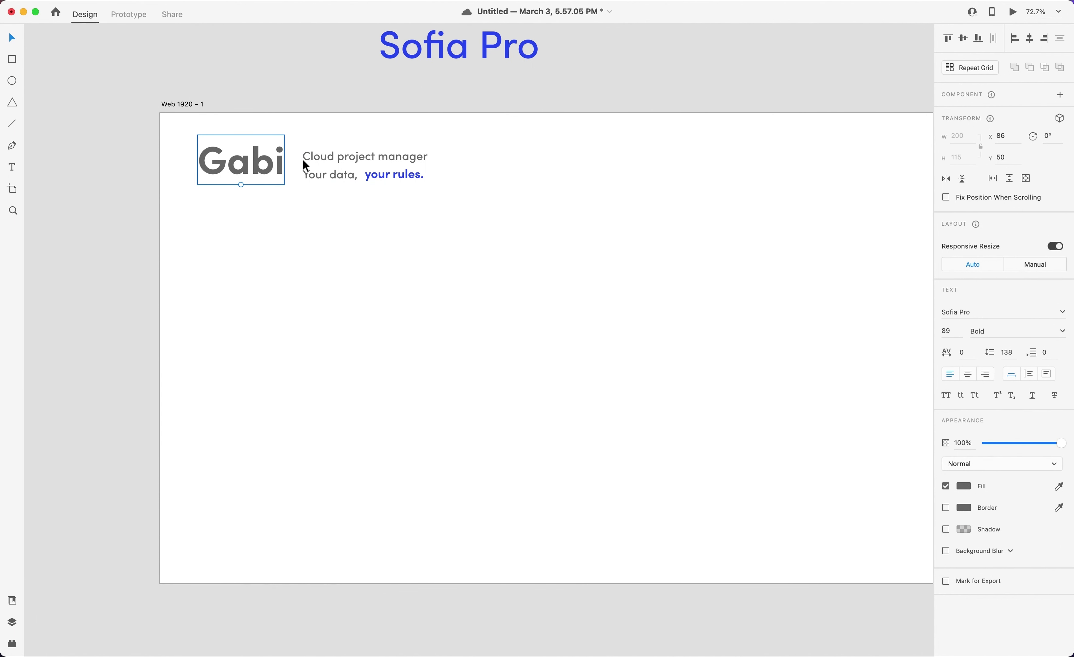
left_click(964, 486)
left_click_drag(865, 451, 811, 511)
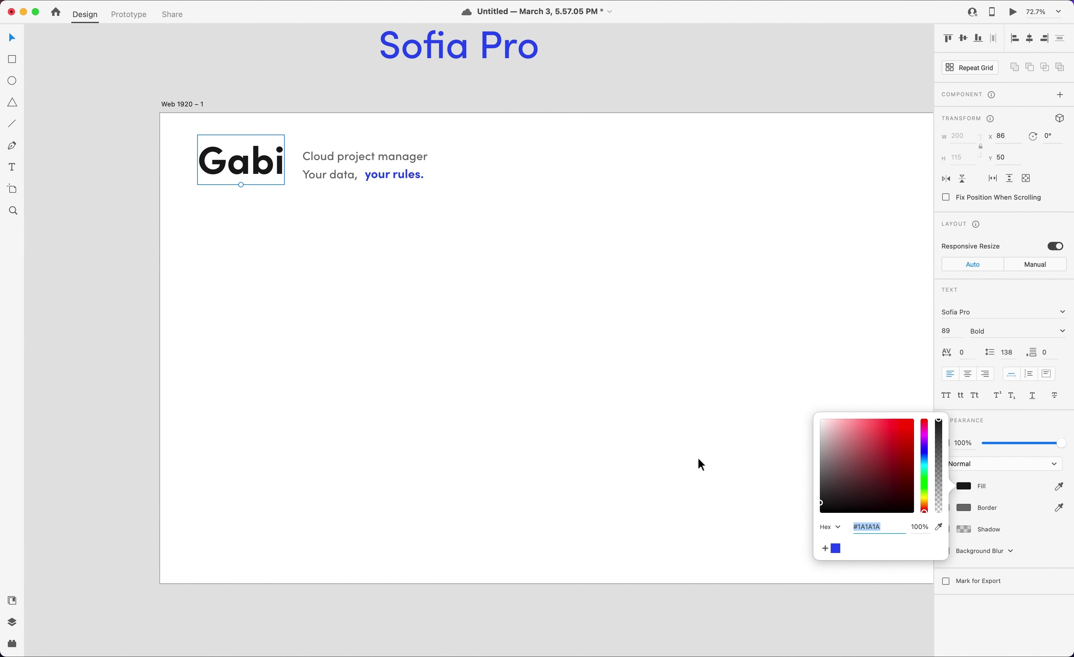
left_click(426, 275)
Examine the finished register and login screens in the tutorial document as a layout reference.
scroll(427, 277, "right", 3)
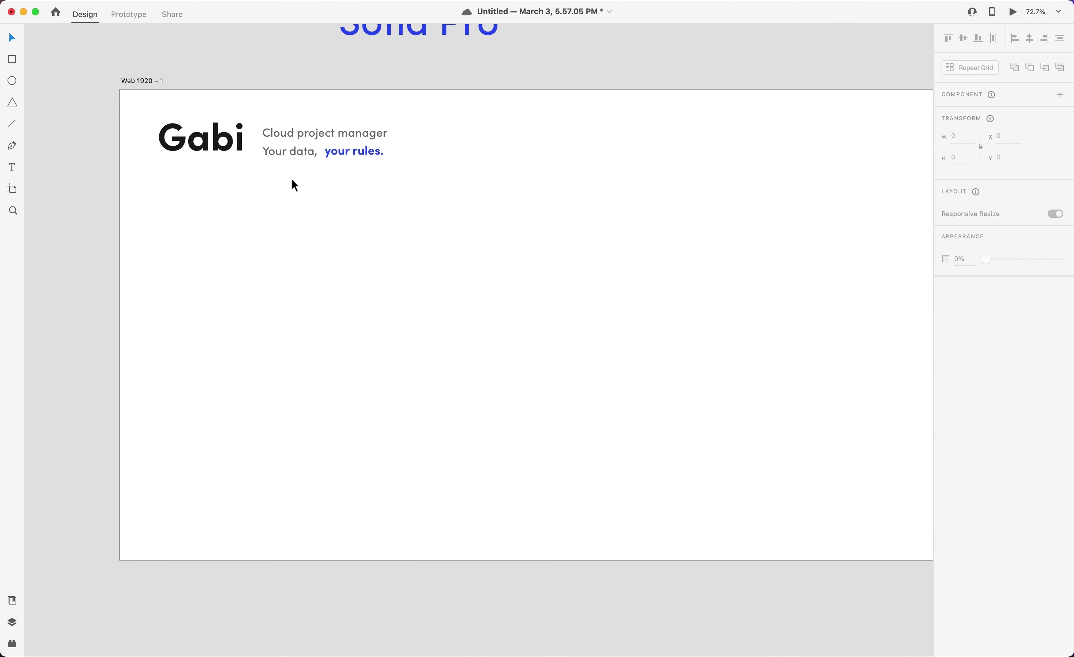
scroll(293, 182, "right", 5)
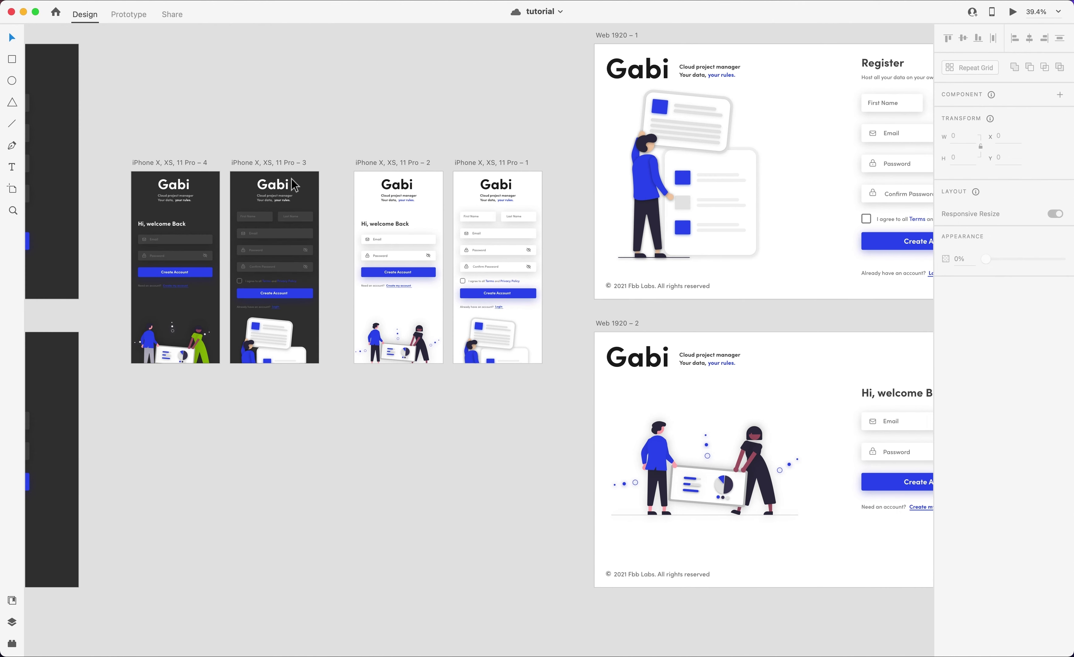
scroll(291, 178, "right", 5)
scroll(327, 185, "up", 3)
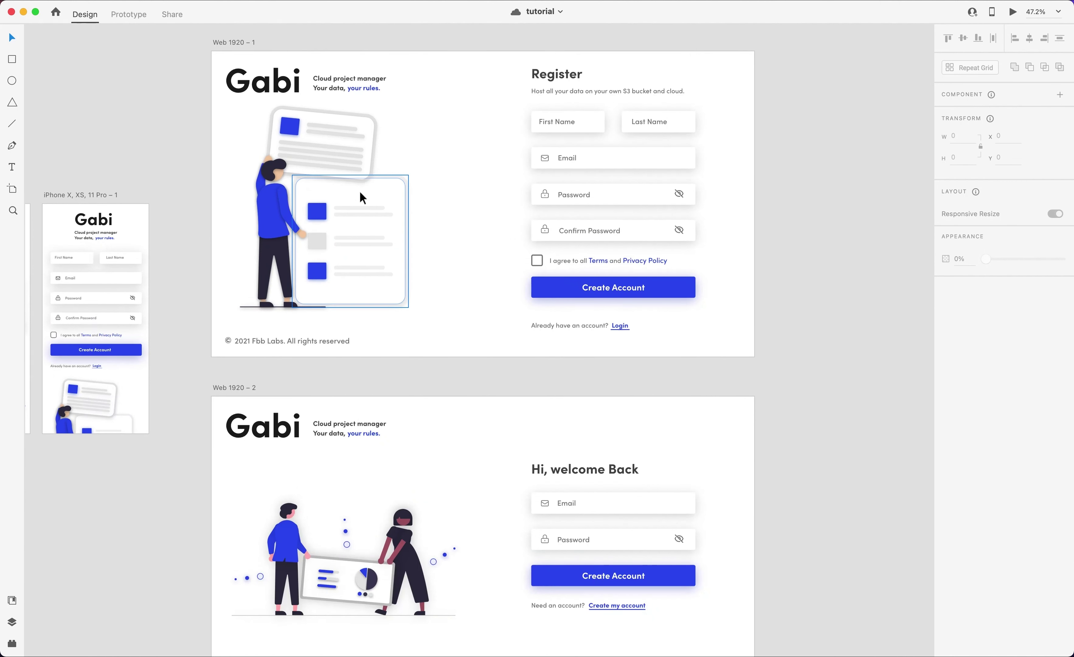
scroll(359, 190, "up", 2)
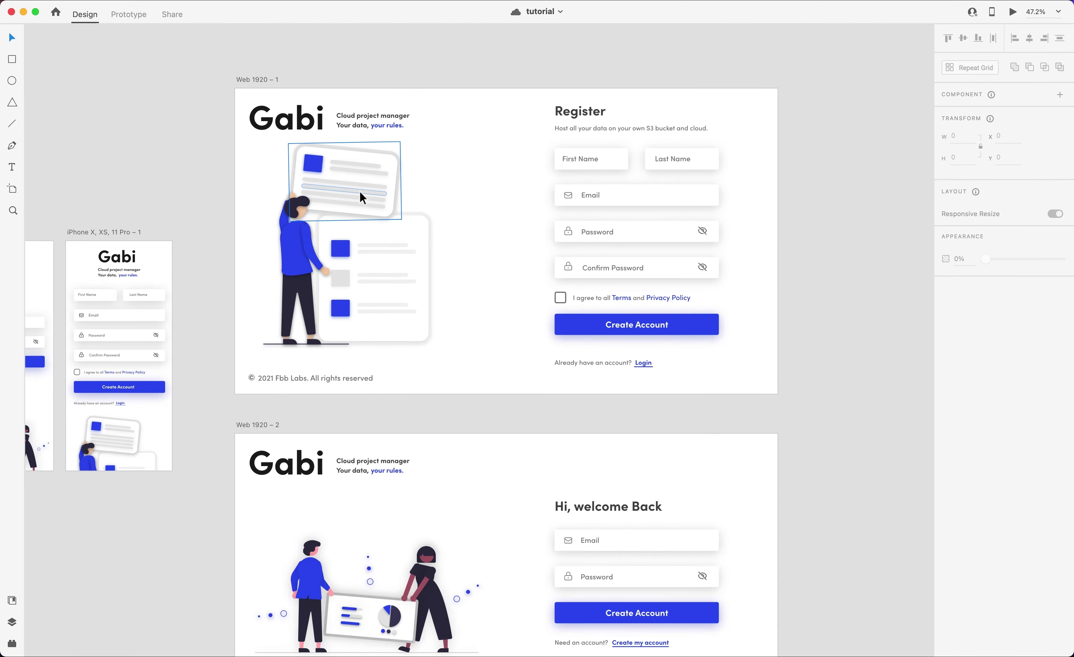
scroll(359, 190, "up", 5)
scroll(359, 190, "right", 3)
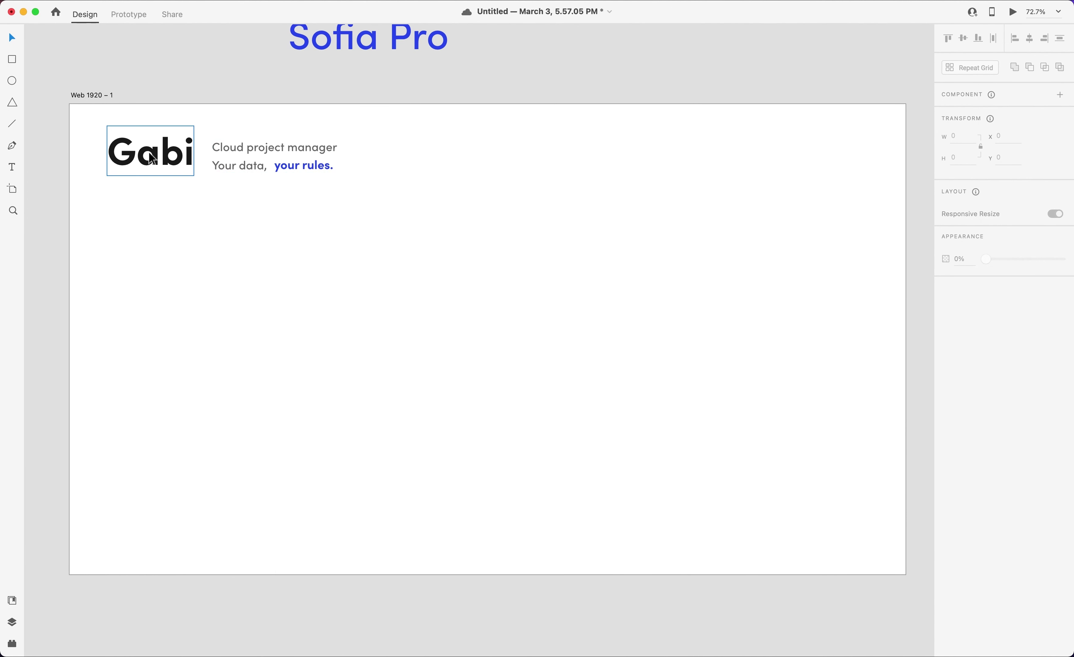
Enlarge the Gabi title slightly towards the artboard's left edge and select both tagline texts beside it.
left_click(155, 155)
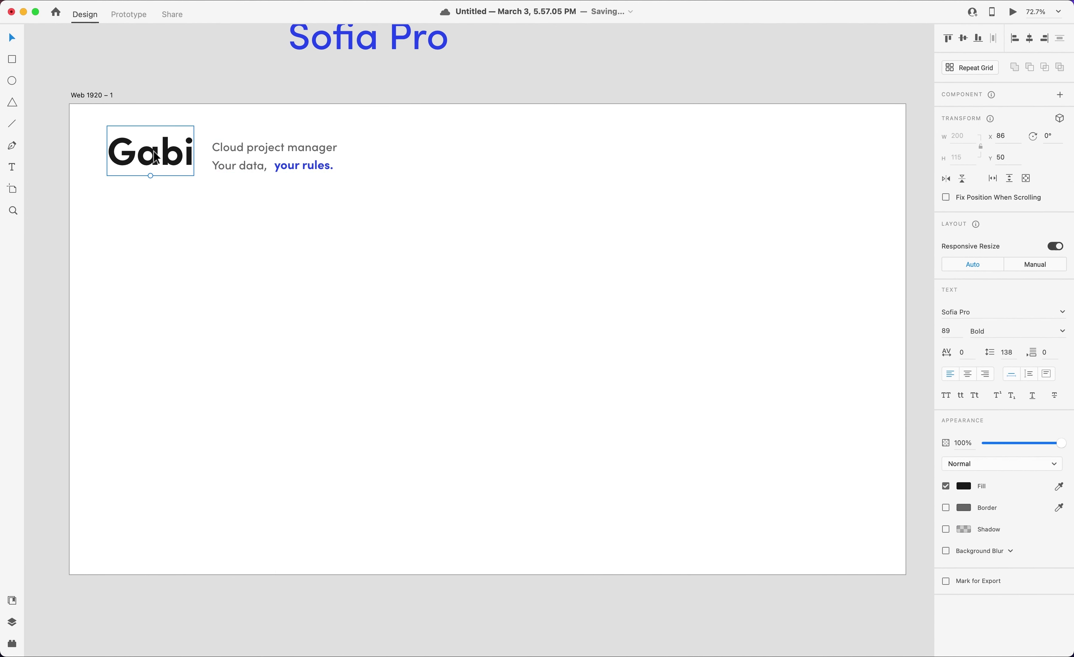
left_click_drag(152, 179, 145, 170)
left_click(230, 167)
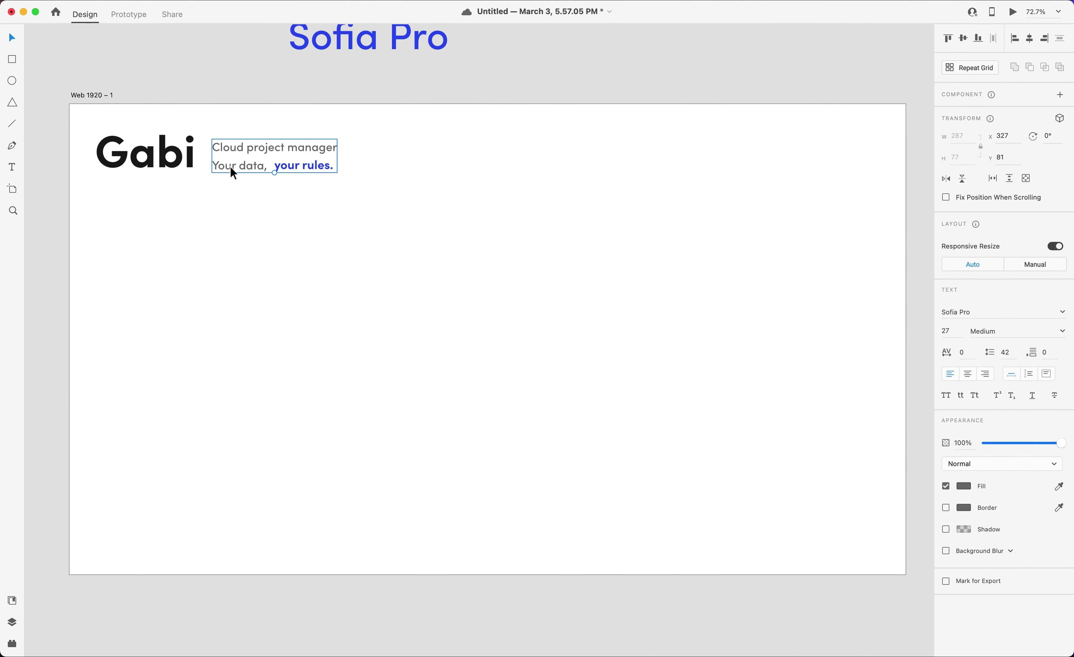
key("super+z")
key("super+z")
left_click(250, 159)
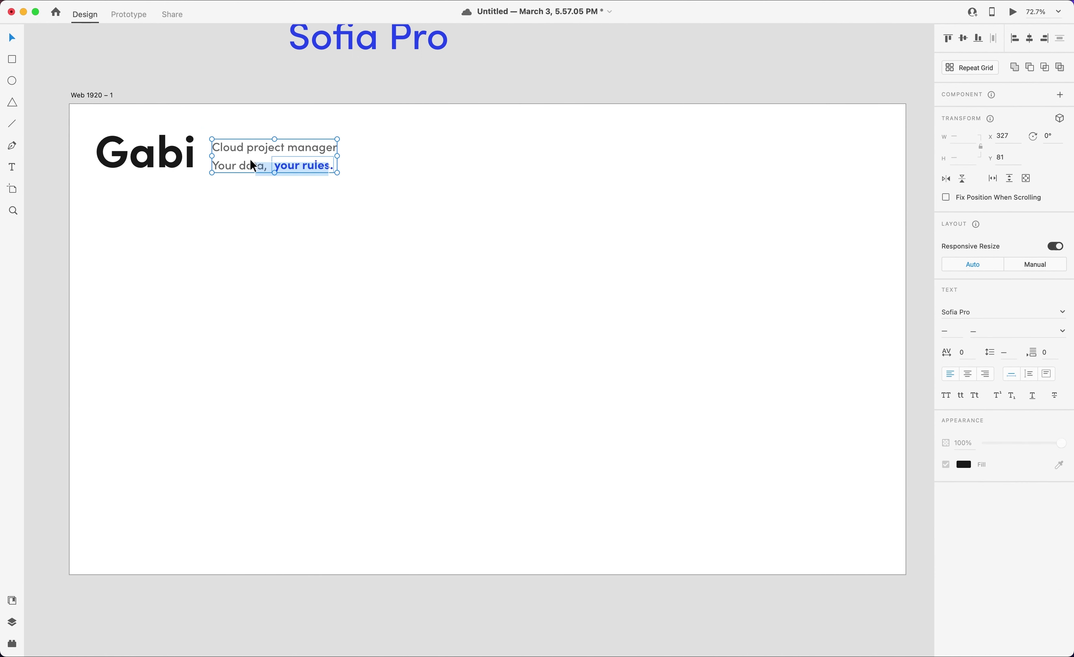
Place a copy of the grey tagline text at about X 58, Y 1003 and replace its content with "© Acme Labs 2021, all rights reserved.".
left_click_drag(240, 151, 115, 566)
left_click(222, 195)
double_click(116, 547)
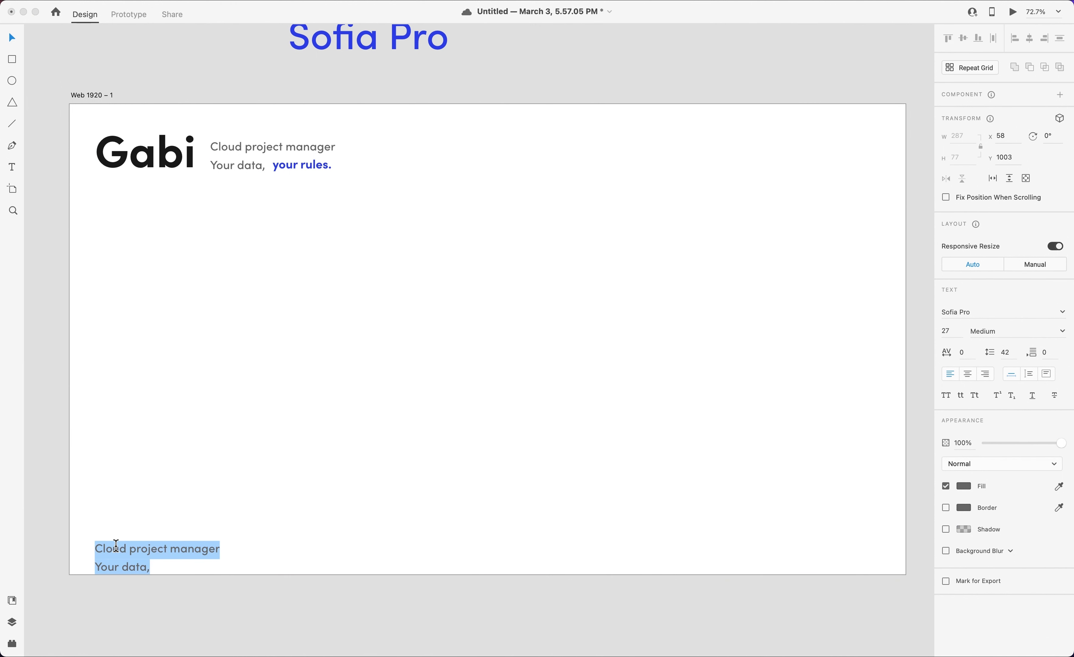
key("BackSpace")
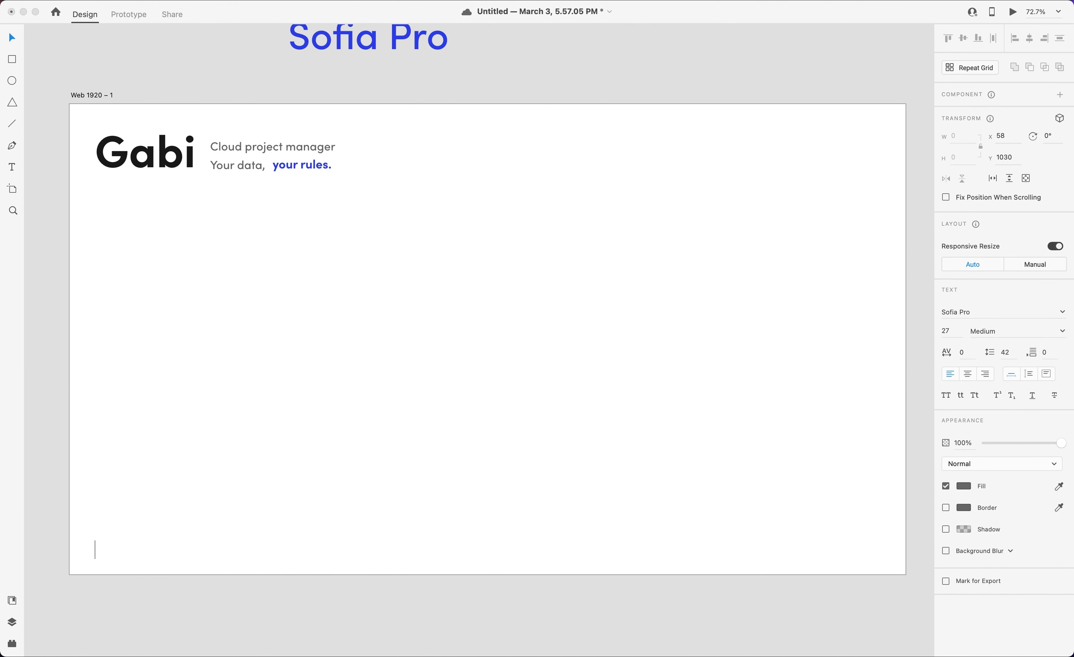
key("ctrl+super+space")
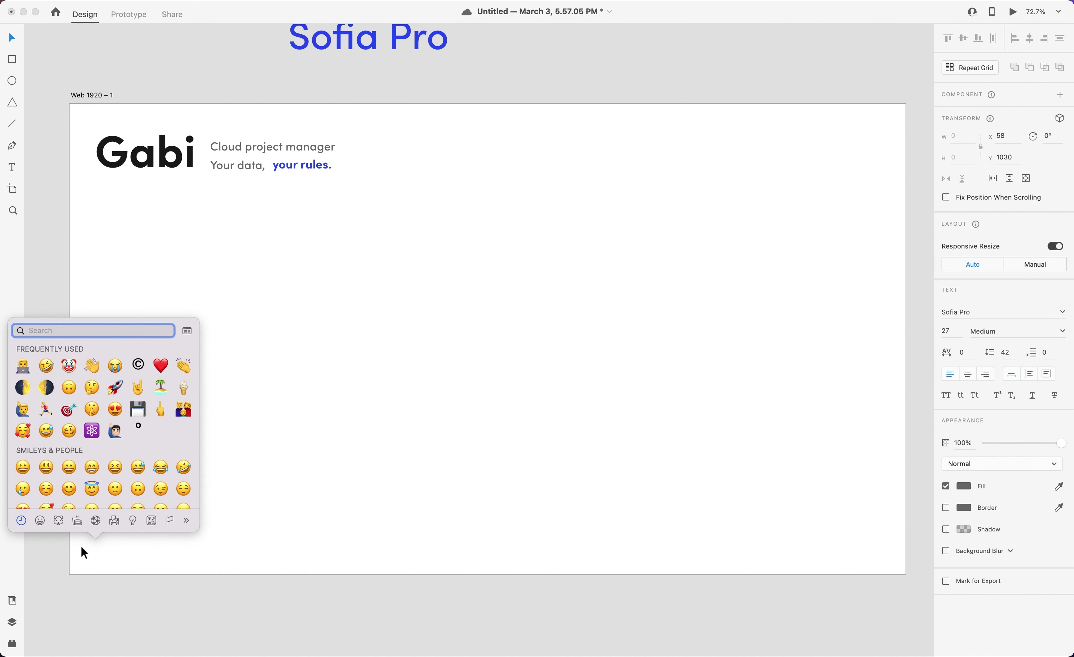
left_click(137, 365)
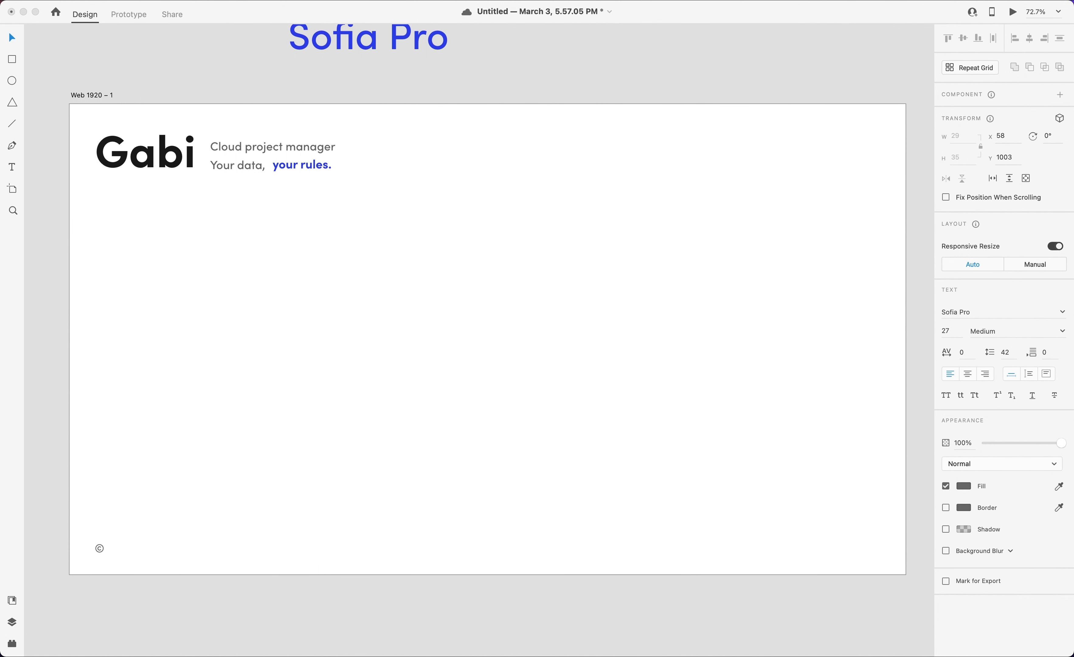
type("Acme La")
type("2021, all rights reserved.")
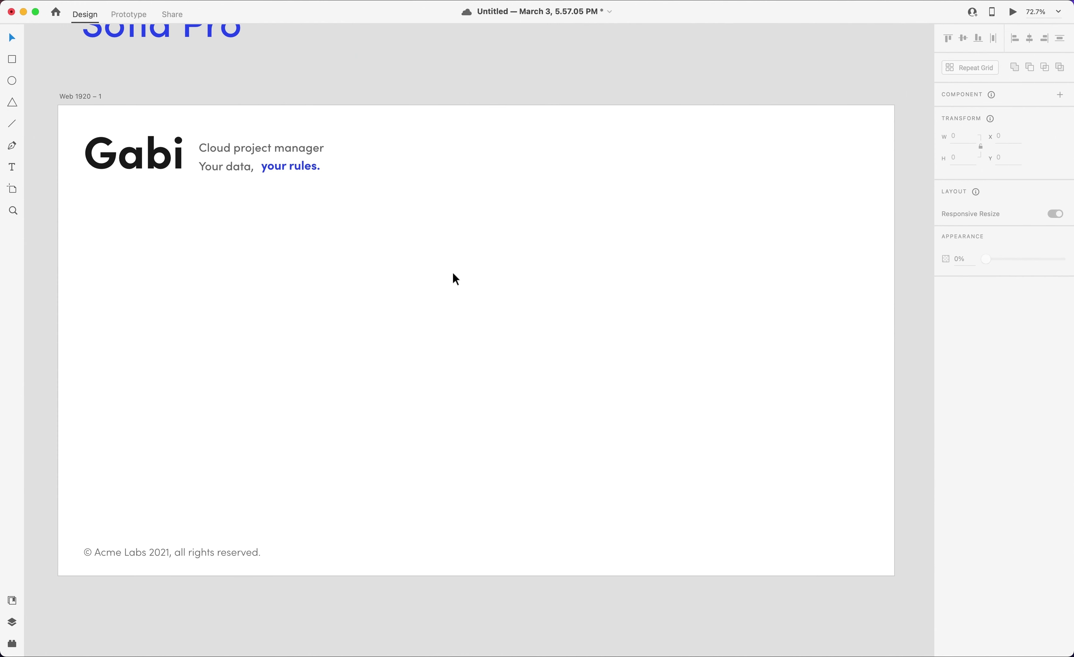
Switch to the browser and look through the unDraw illustrations gallery.
key("super+Tab")
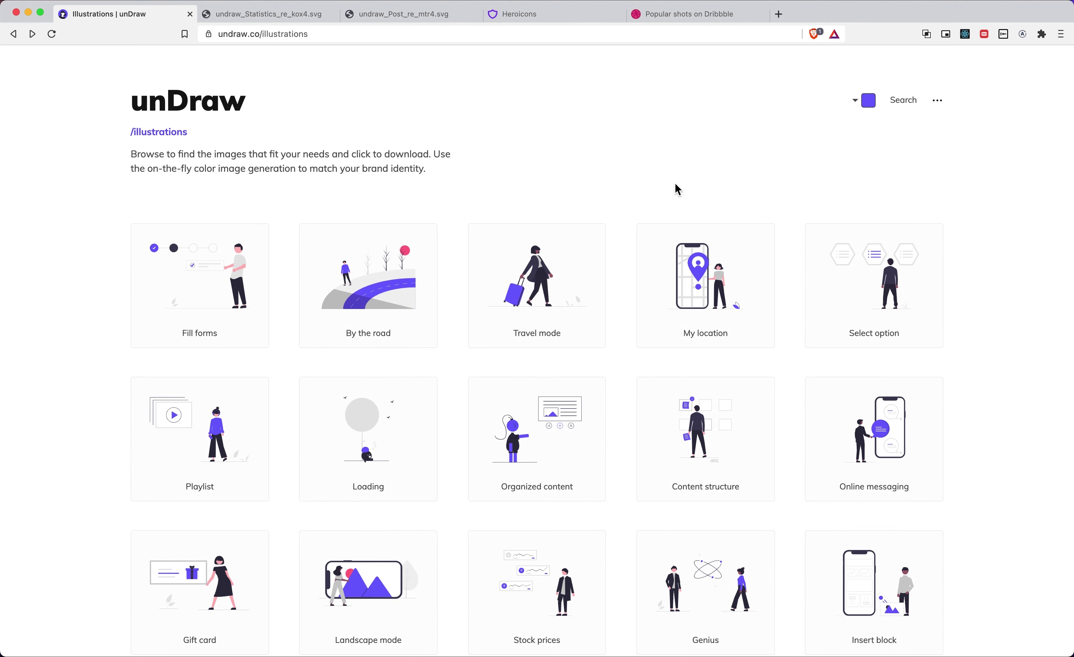
scroll(676, 189, "down", 6)
scroll(678, 189, "down", 4)
scroll(678, 189, "up", 11)
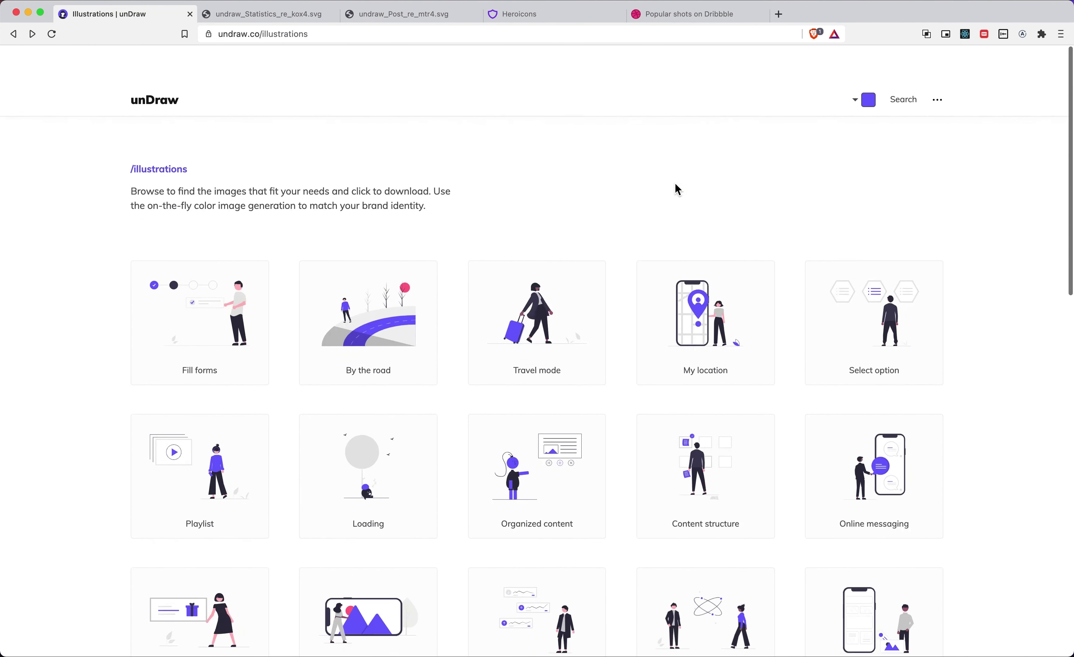
Switch back to Adobe XD, import the cards and statistics illustrations, and place them below the artboard.
key("super+Tab")
left_click(169, 641)
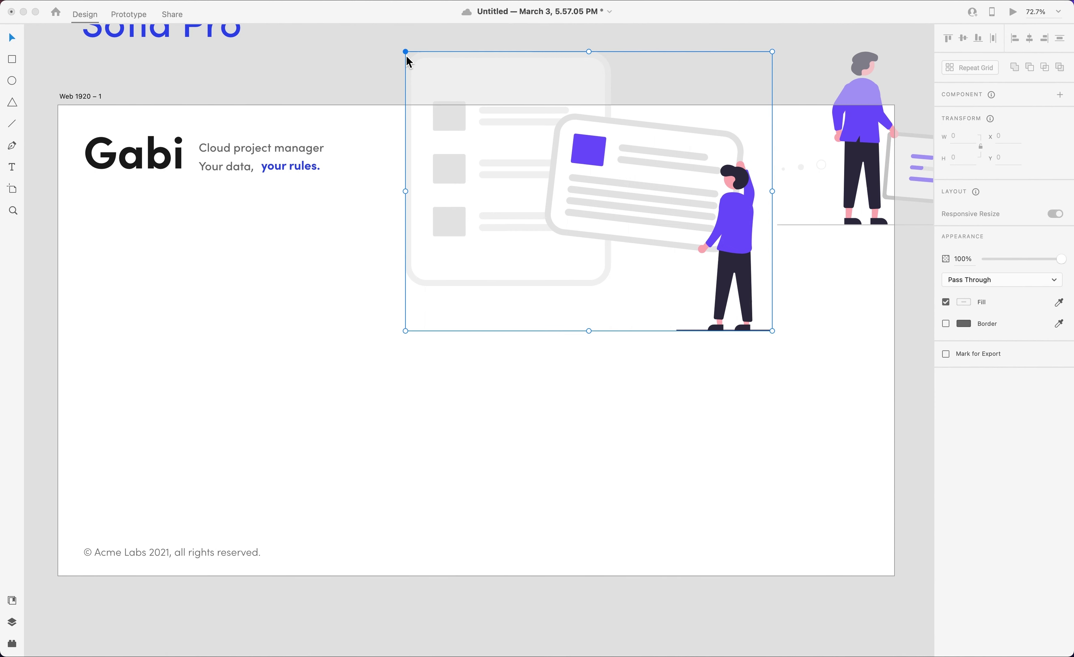
left_click(341, 63)
scroll(341, 63, "down", 5)
left_click_drag(441, 84, 463, 316)
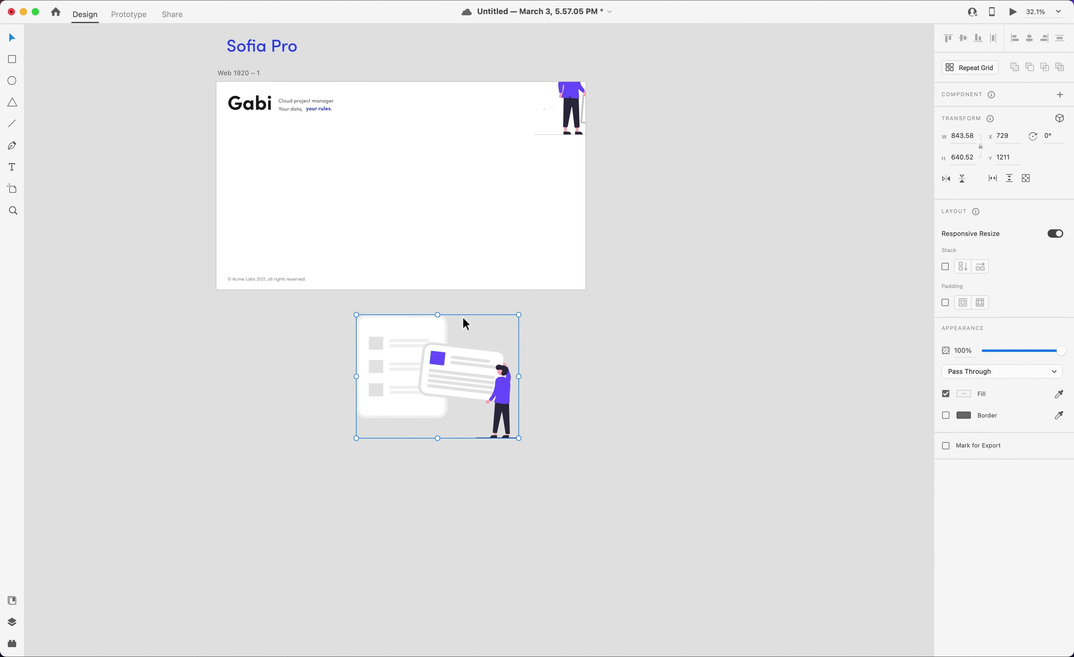
left_click_drag(576, 134, 567, 387)
Open the cards illustration's group so its individual parts can be selected.
scroll(564, 379, "up", 3)
left_click(568, 304)
left_click(480, 391)
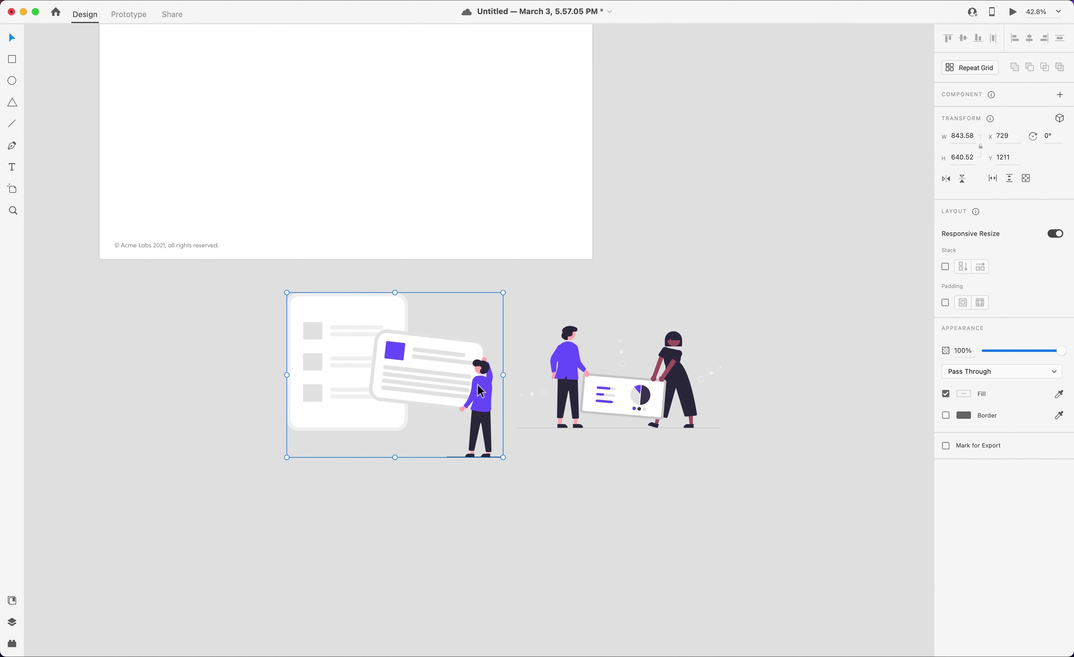
left_click(541, 321)
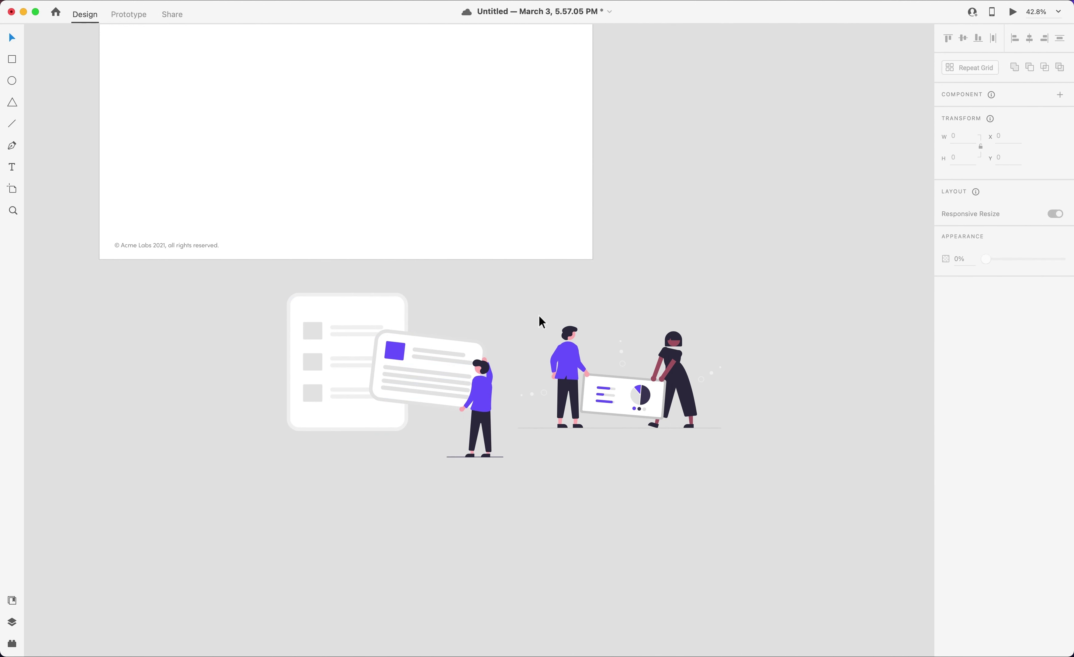
double_click(484, 392)
left_click(507, 481)
left_click(448, 364)
left_click_drag(438, 311, 398, 339)
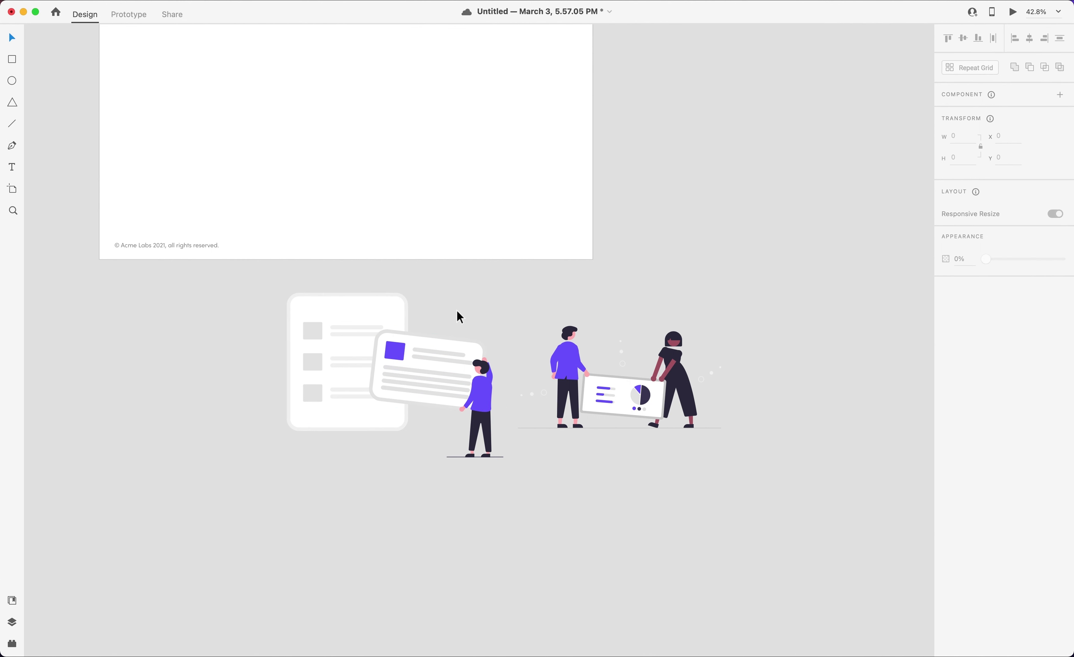
Separate the standing man and his ground line from the two cards by moving them below the cards.
left_click(419, 369)
left_click_drag(345, 444, 322, 421)
left_click(344, 421)
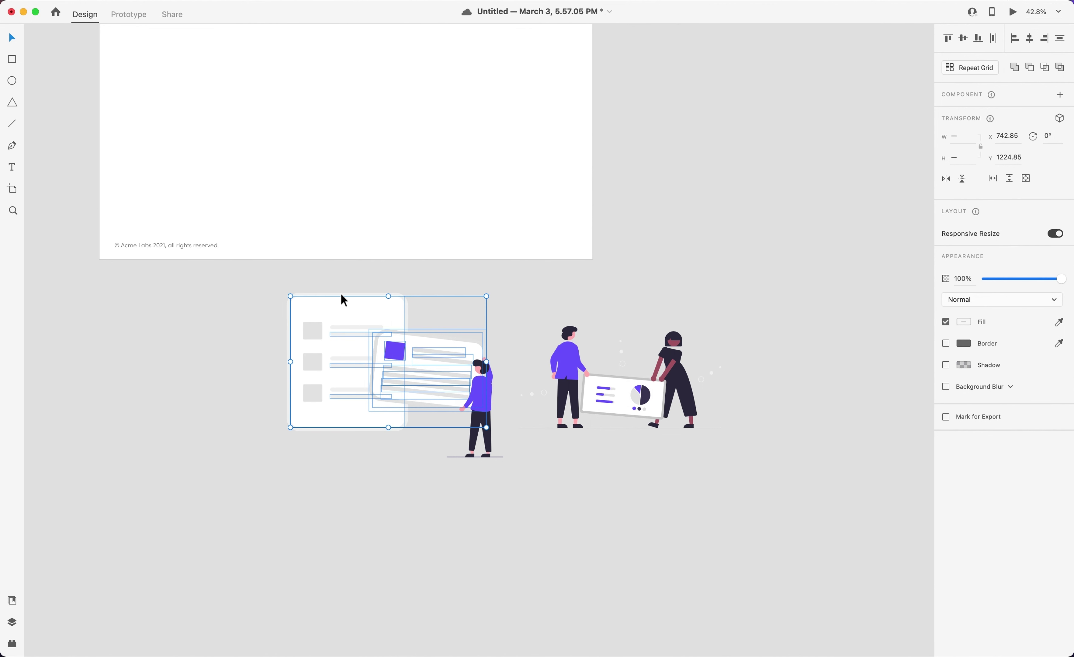
mouse_move(343, 286)
left_mouse_down()
mouse_move(340, 353)
mouse_move(344, 302)
left_mouse_up()
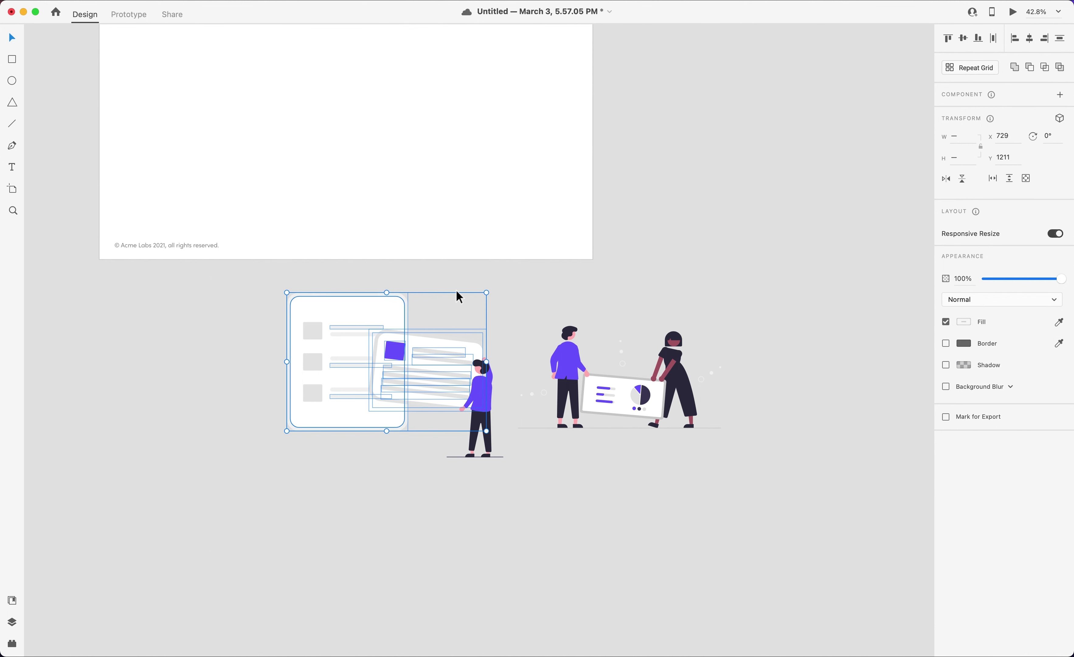
left_click(461, 307)
left_click_drag(455, 315, 483, 515)
left_click(446, 414)
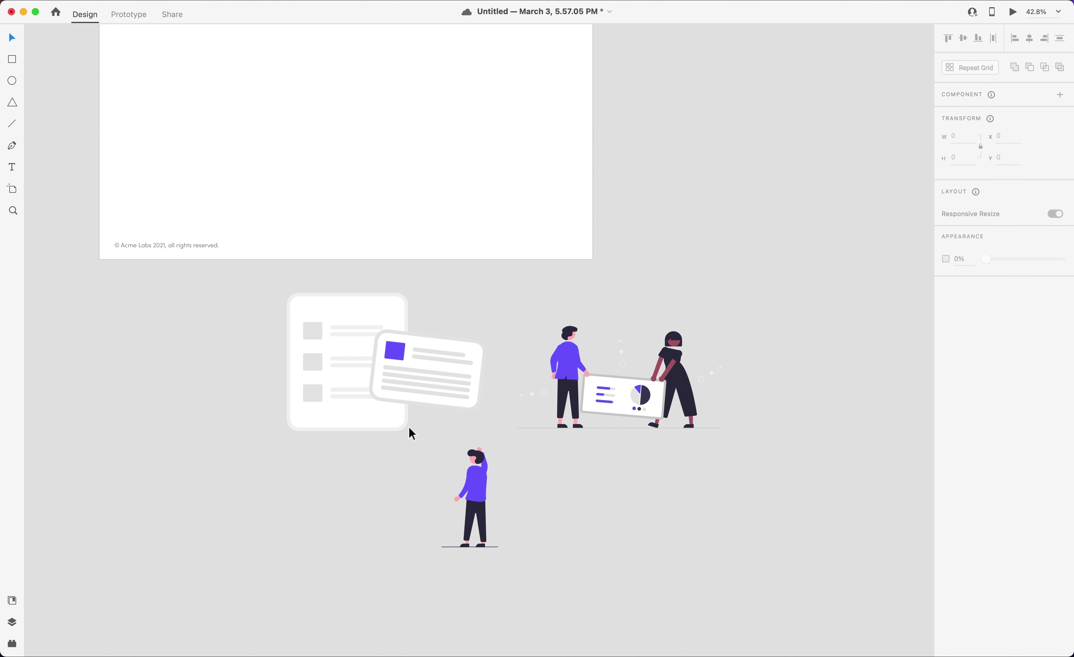
Move the large list card with its squares and lines away from the small card, to X 430, Y 1223.03.
left_click_drag(377, 456, 325, 360)
left_click(353, 461)
left_click_drag(347, 456, 242, 303)
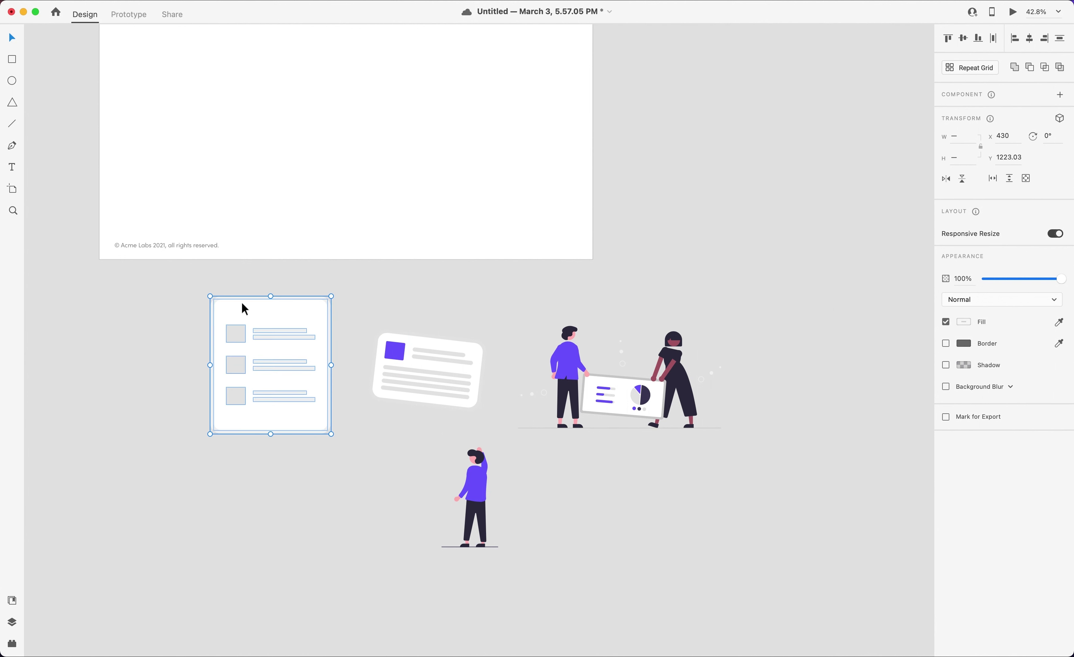
Group the parts of the small tilted card so it stays one object separate from the large list card.
left_click_drag(371, 307, 480, 418)
left_click(572, 367)
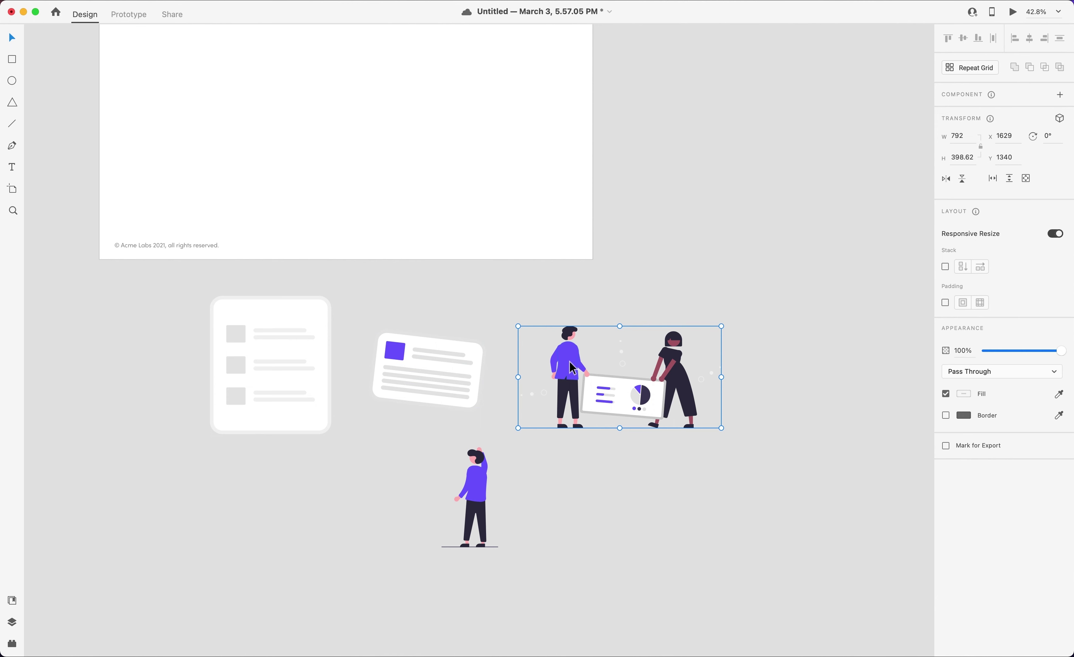
left_click(440, 386)
scroll(439, 385, "up", 3)
scroll(439, 386, "left", 2)
left_click(328, 418)
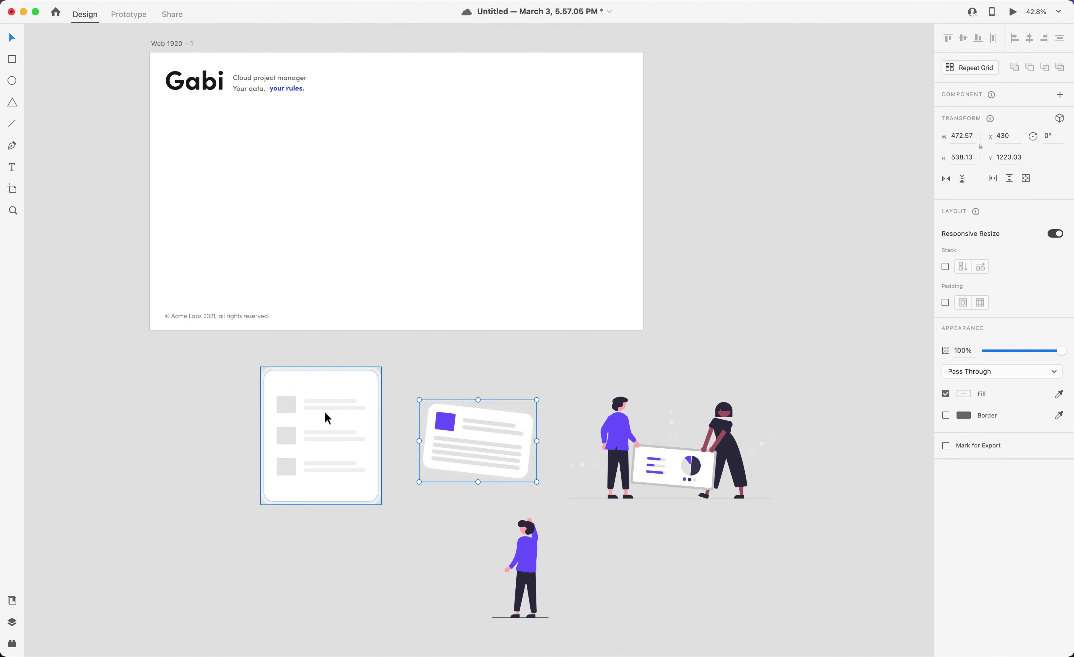
Fill the list card's first and third squares, the small card's square, both men's shirts and the board's purple chart accents with the saved blue #3053E5.
double_click(290, 414)
left_click(291, 469, "shift")
left_click(443, 426, "shift")
left_click(530, 556, "shift")
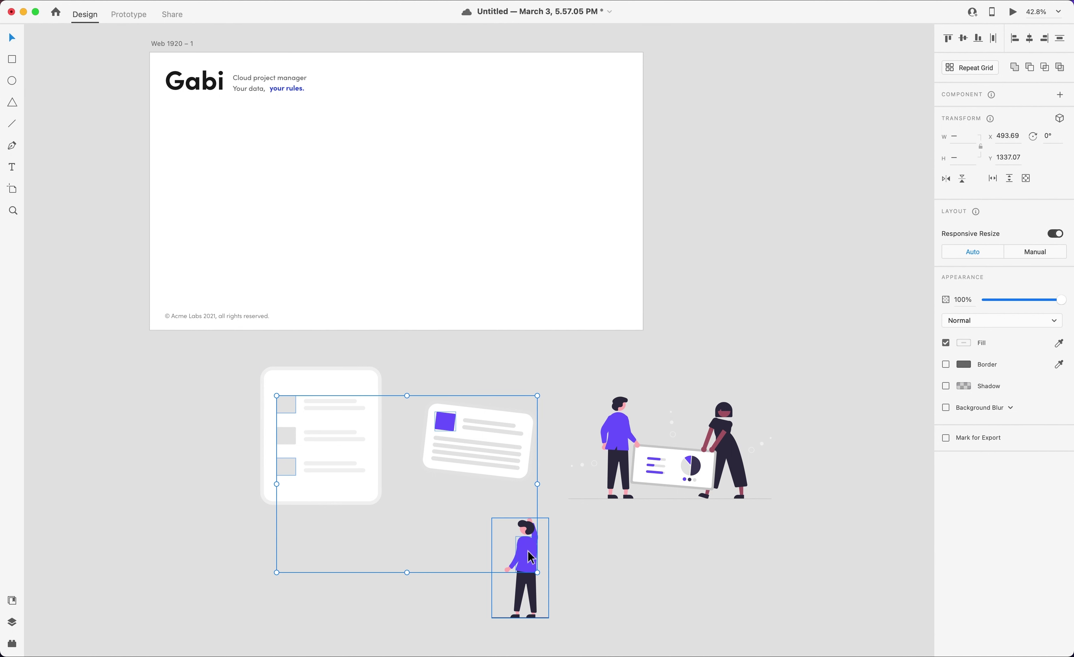
scroll(532, 558, "up", 5)
scroll(531, 558, "down", 2)
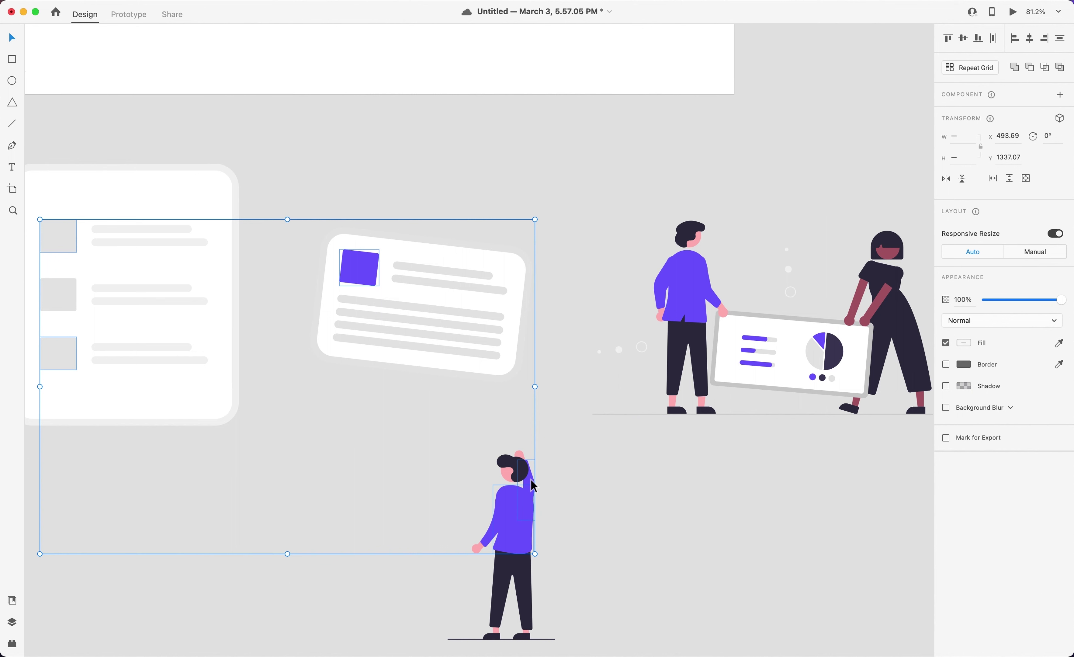
left_click(685, 294, "shift")
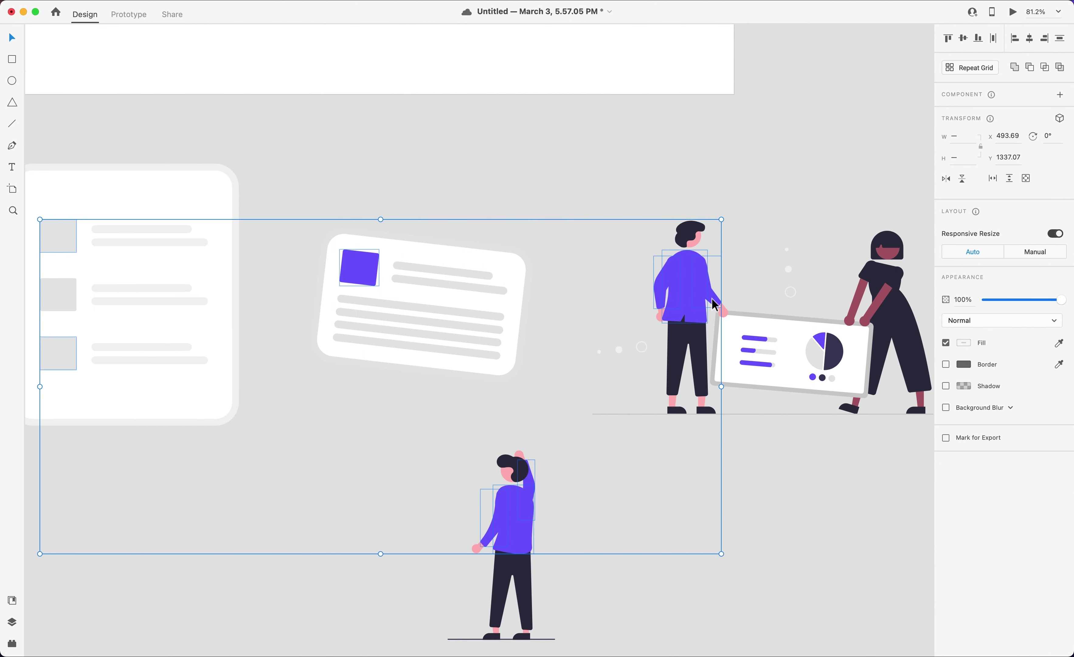
left_click(823, 347, "shift")
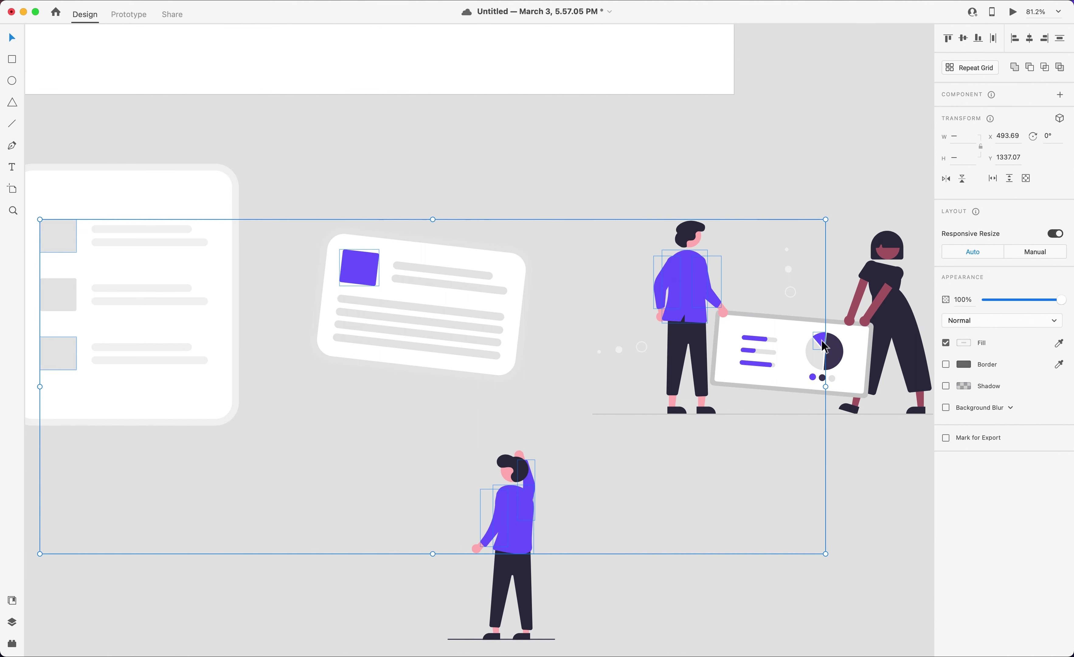
left_click(813, 376, "shift")
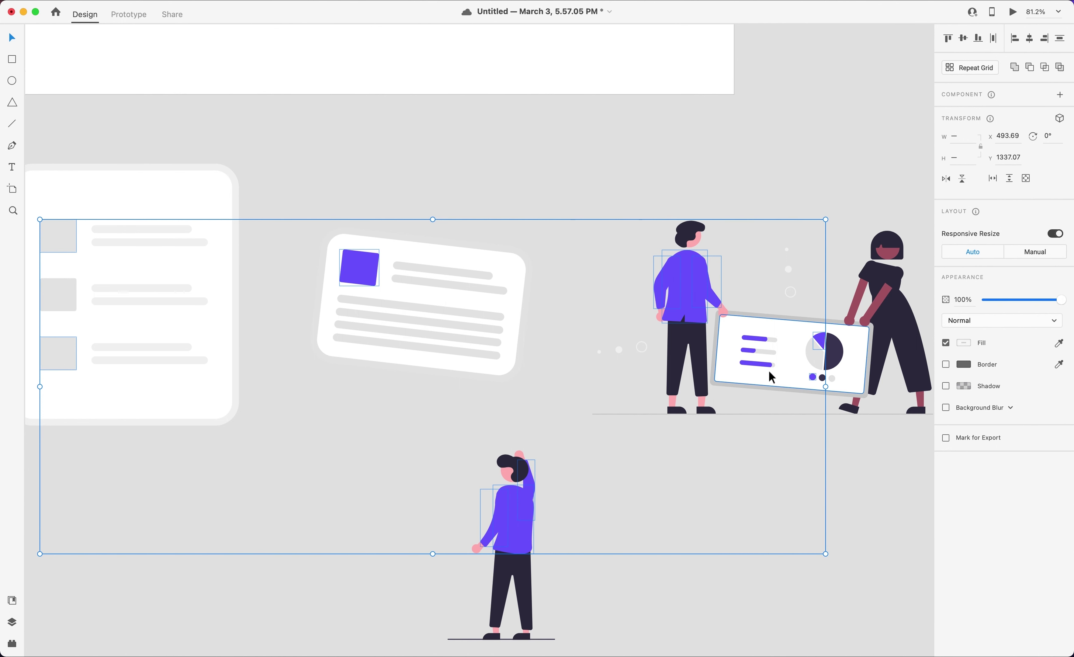
left_click(762, 363, "shift")
left_click(750, 351, "shift")
left_click(965, 342)
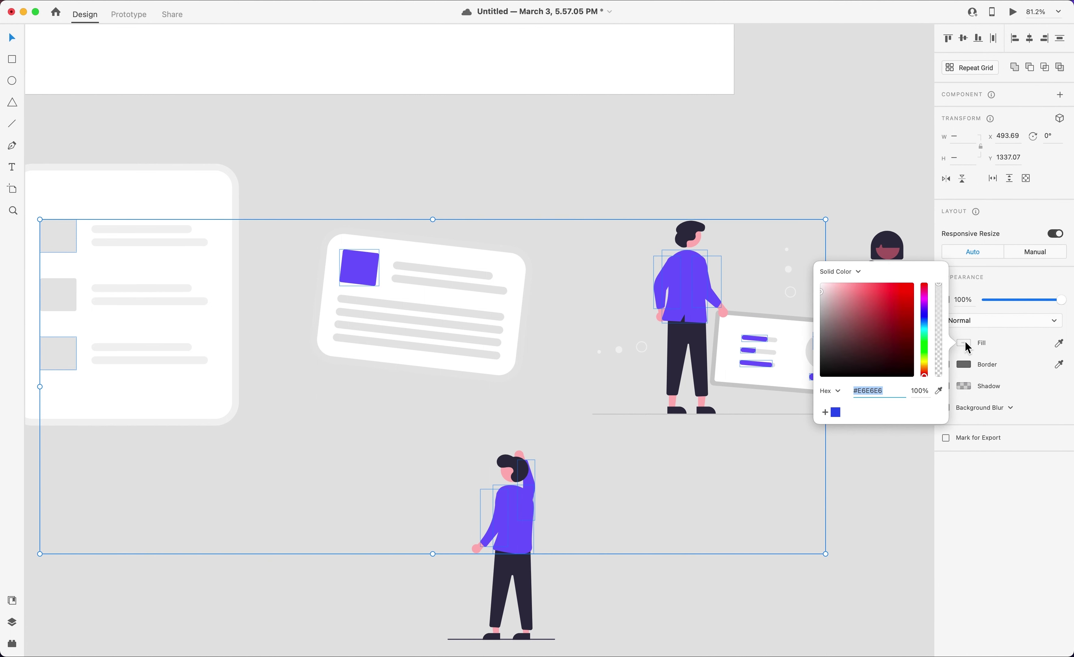
left_click(836, 412)
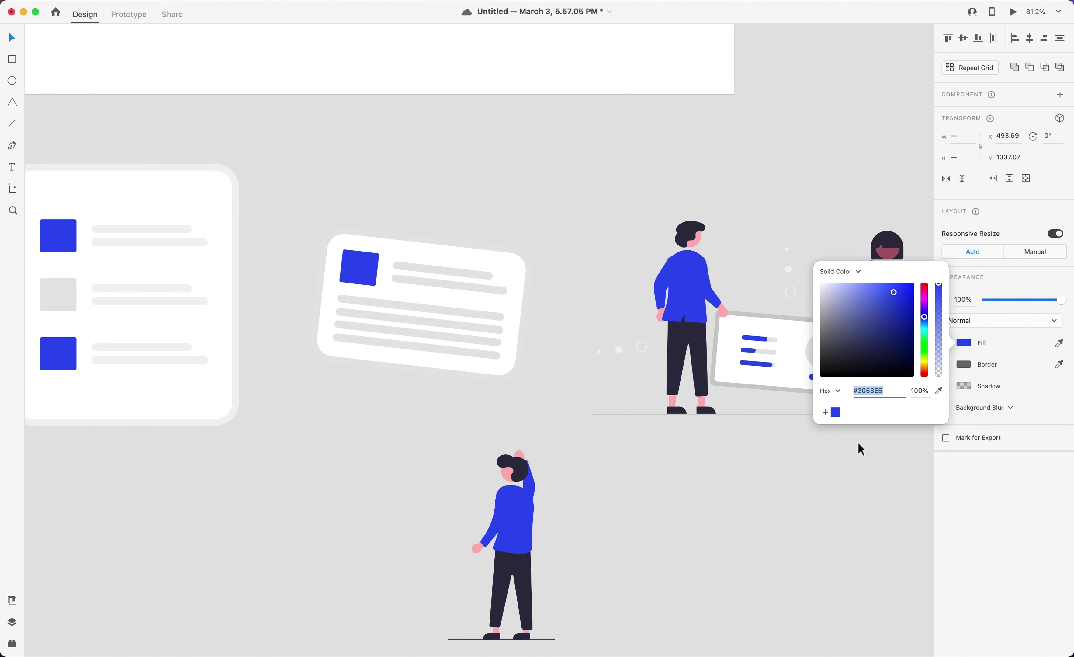
scroll(676, 454, "down", 3)
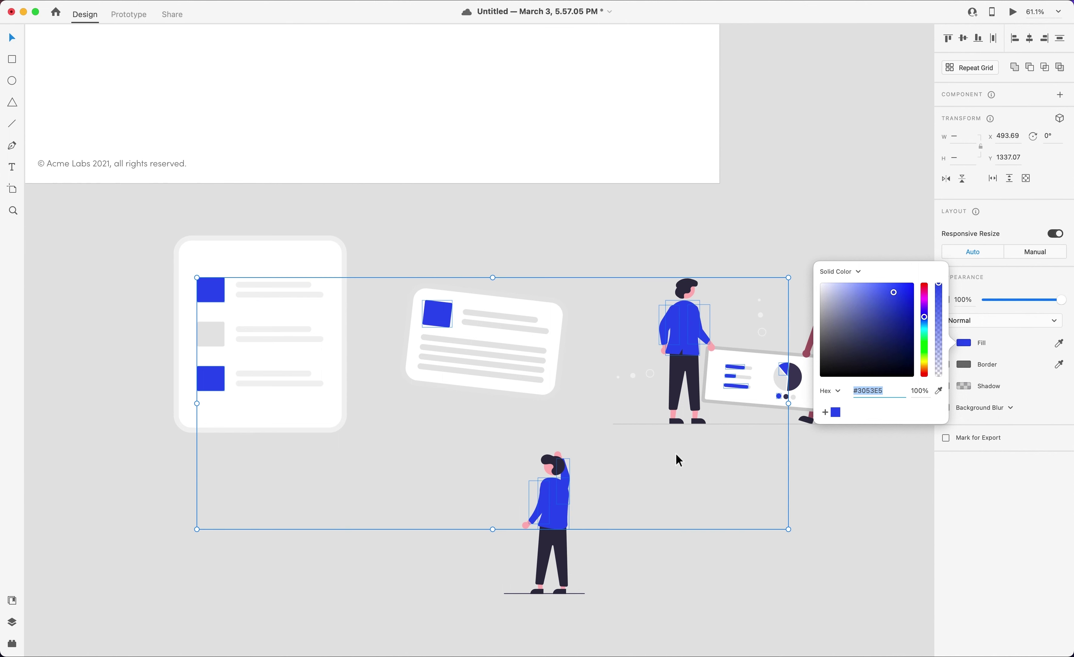
scroll(707, 461, "right", 3)
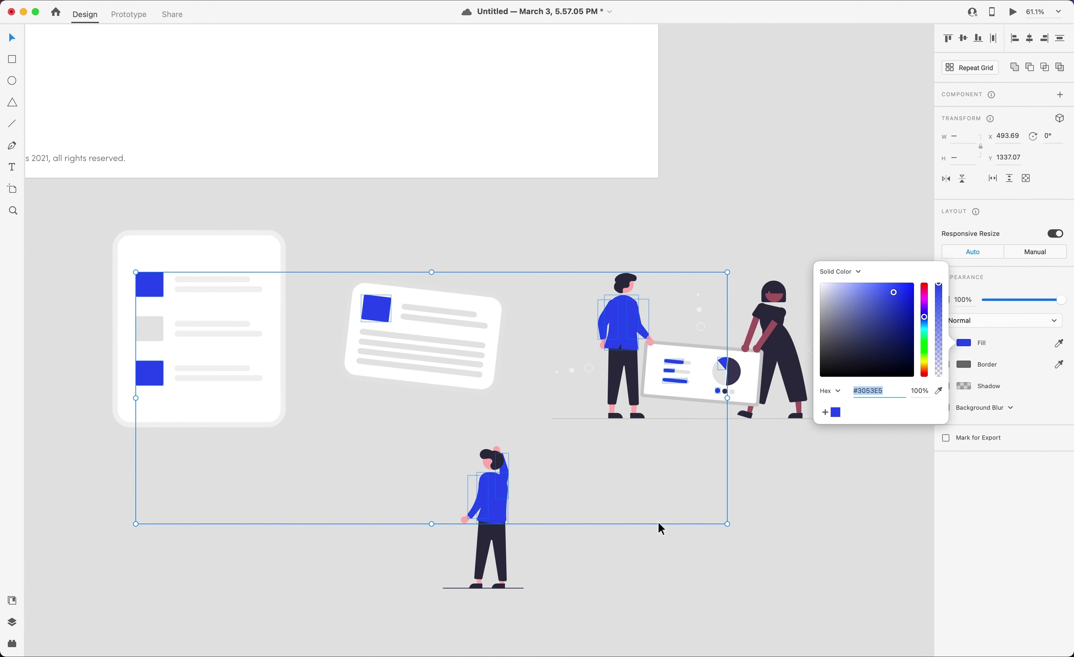
left_click(632, 547)
Fill the woman's dress in the statistics illustration with purple #B35CD9.
scroll(403, 383, "up", 3)
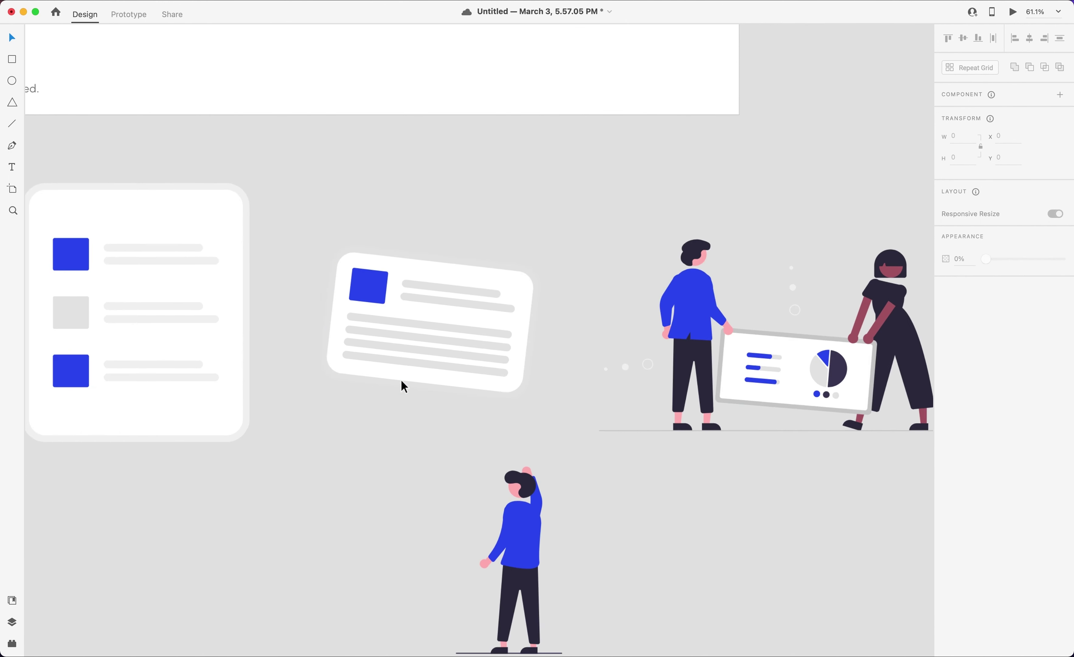
scroll(402, 382, "down", 1)
scroll(484, 361, "up", 3)
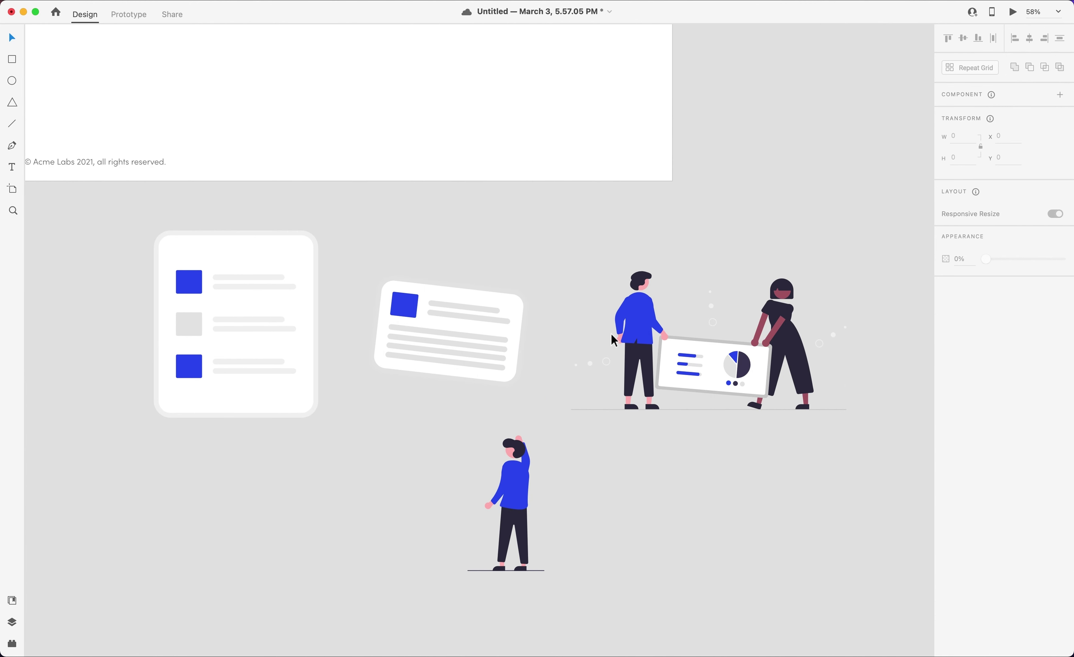
scroll(611, 334, "down", 1)
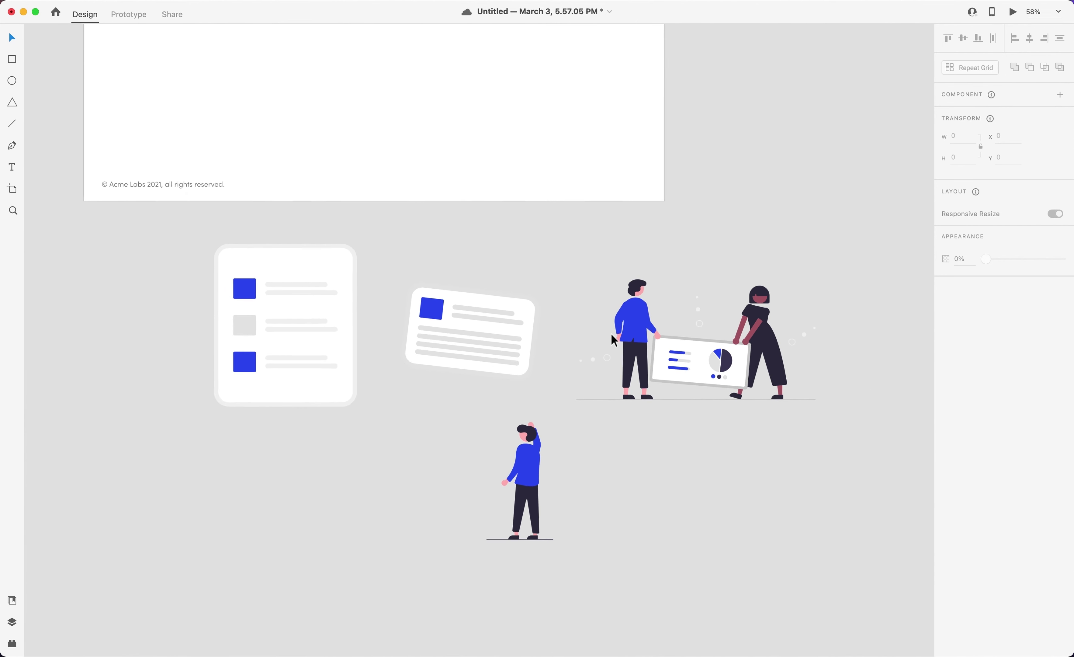
double_click(776, 342)
scroll(779, 337, "up", 5)
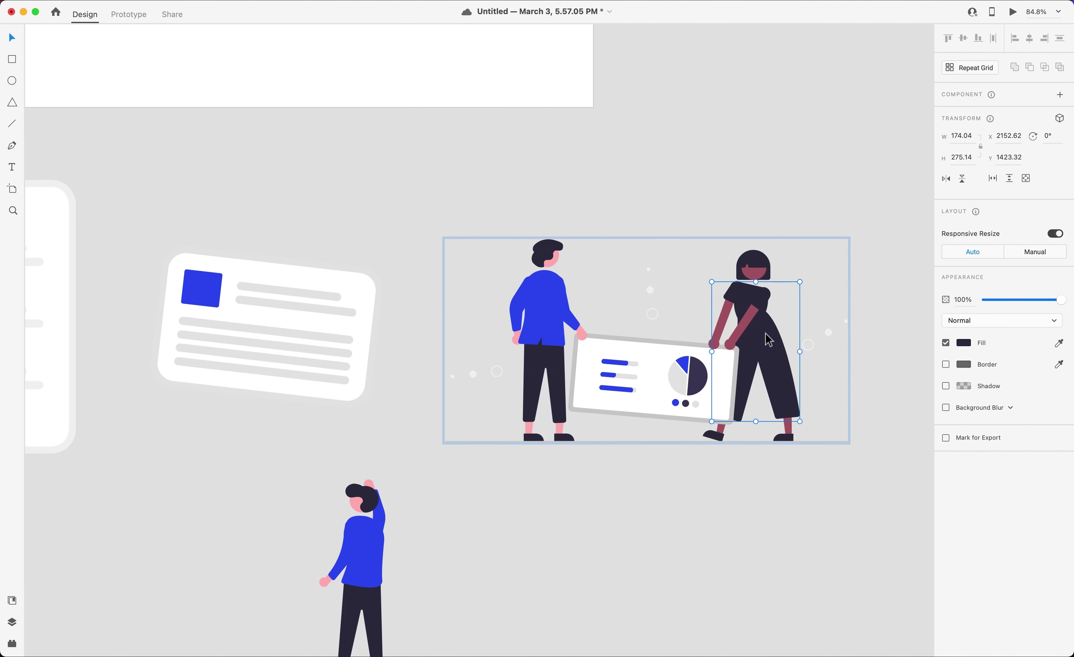
left_click(960, 344)
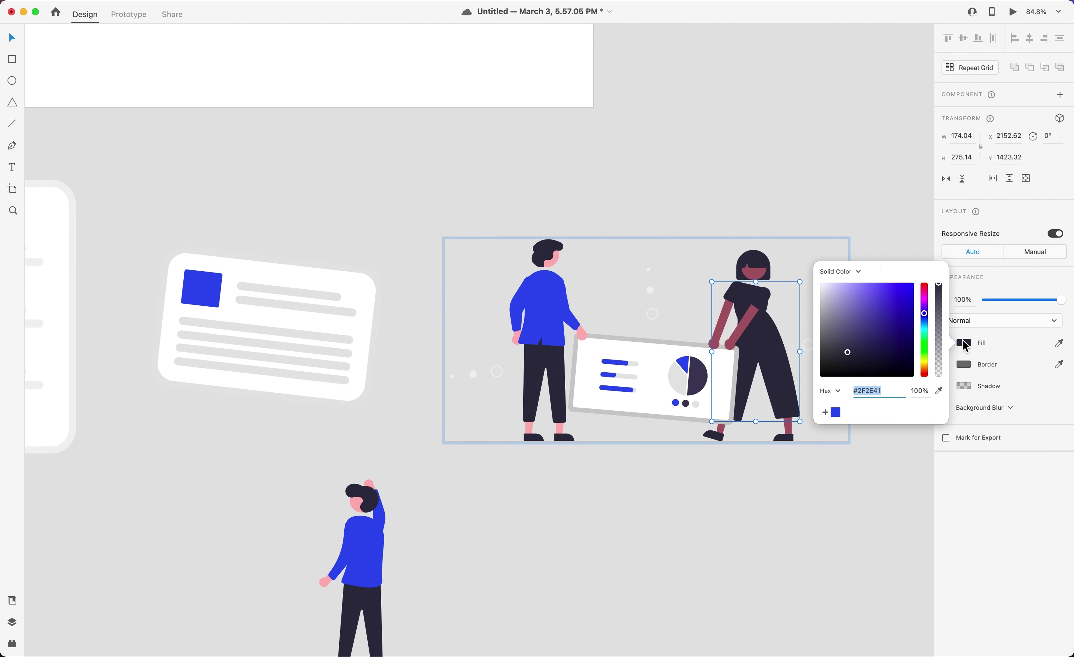
left_click(924, 337)
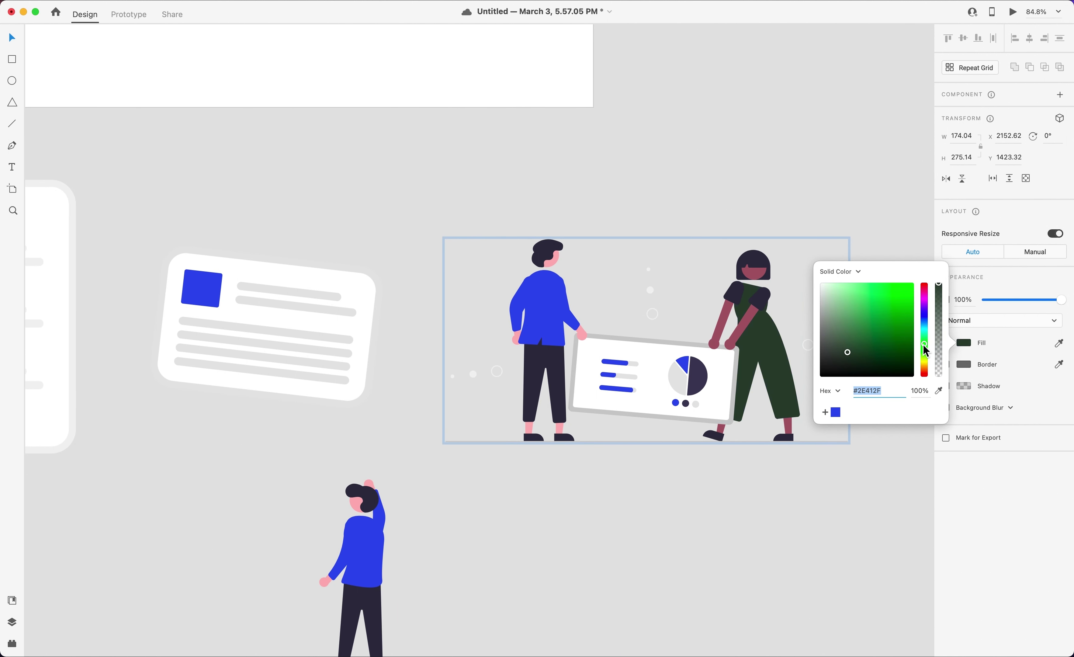
left_click(892, 309)
left_click(878, 308)
left_click_drag(924, 342, 926, 357)
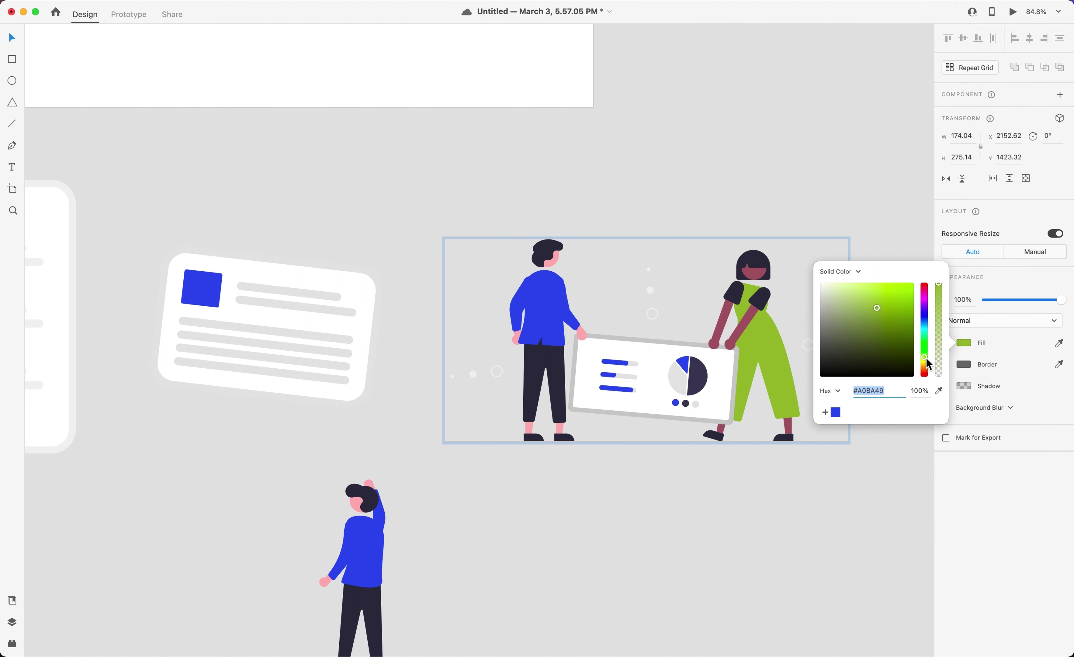
left_click(872, 305)
left_click_drag(872, 304, 921, 304)
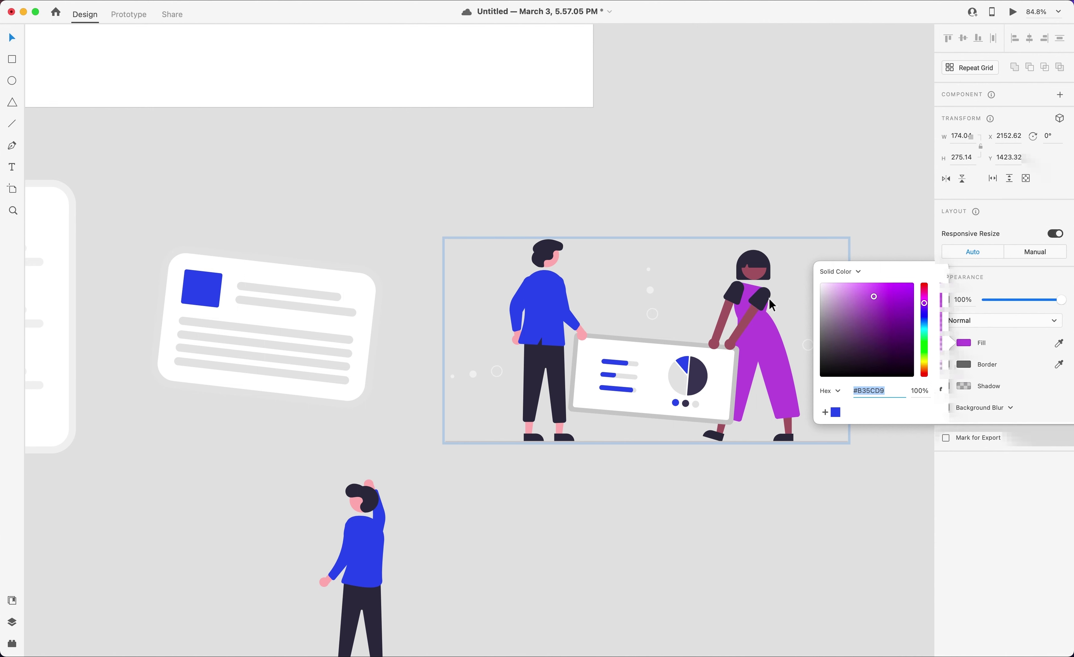
key("Escape")
key("Escape")
Fill the small decorative circles around the two people in the statistics illustration with the saved blue #3053E5.
scroll(590, 279, "down", 5)
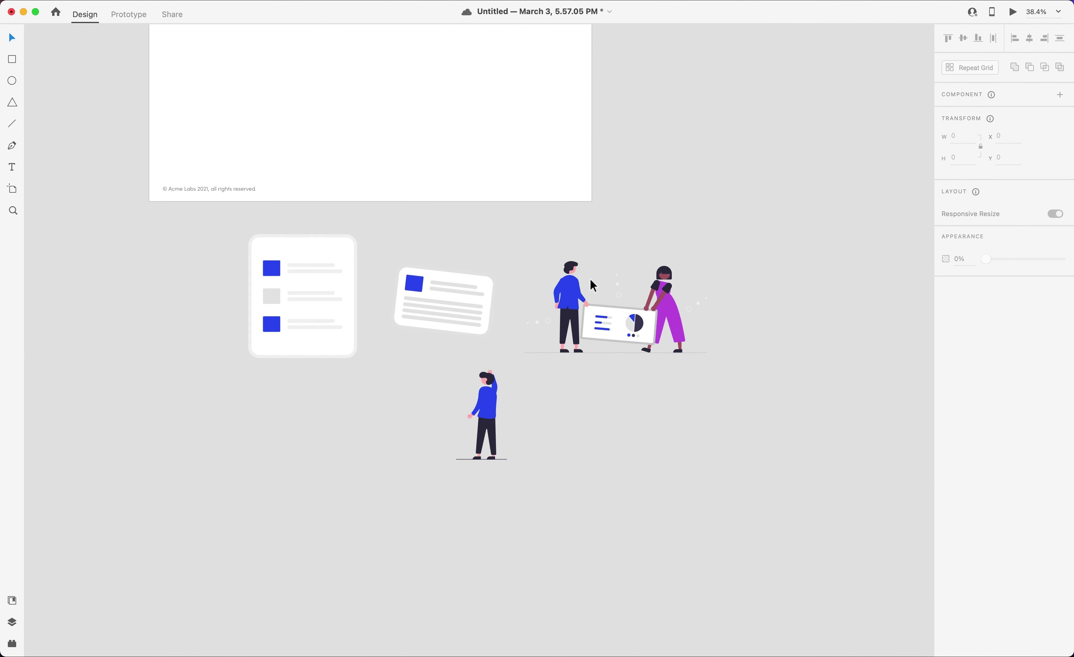
scroll(590, 279, "up", 4)
scroll(590, 278, "up", 1)
left_click(643, 306)
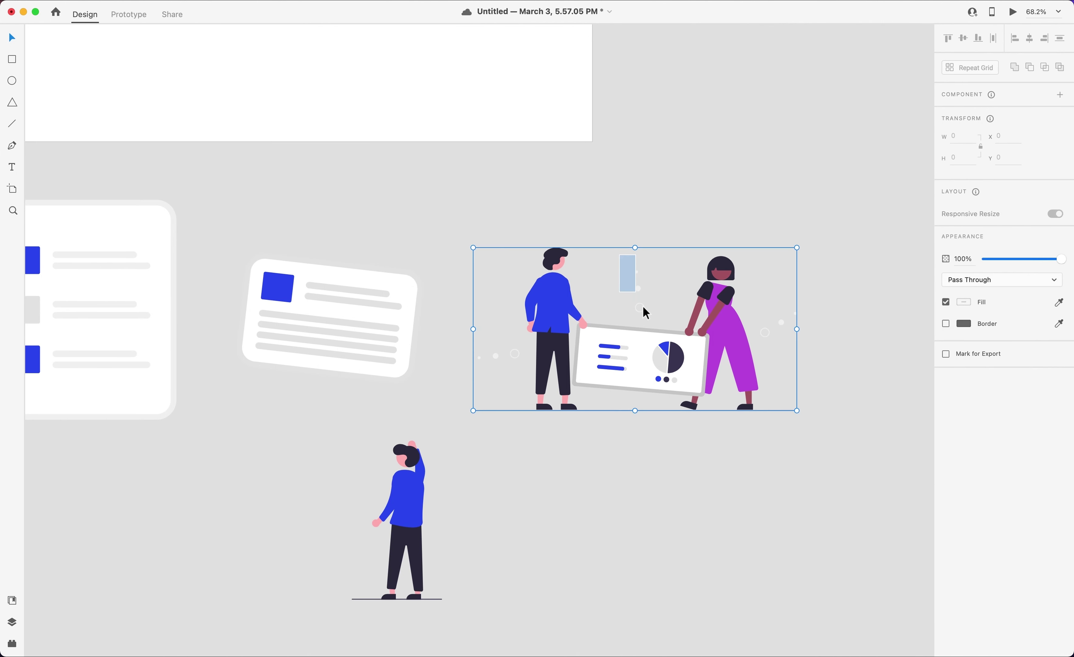
left_click(647, 310)
left_click(631, 272)
left_click_drag(631, 273, 632, 275)
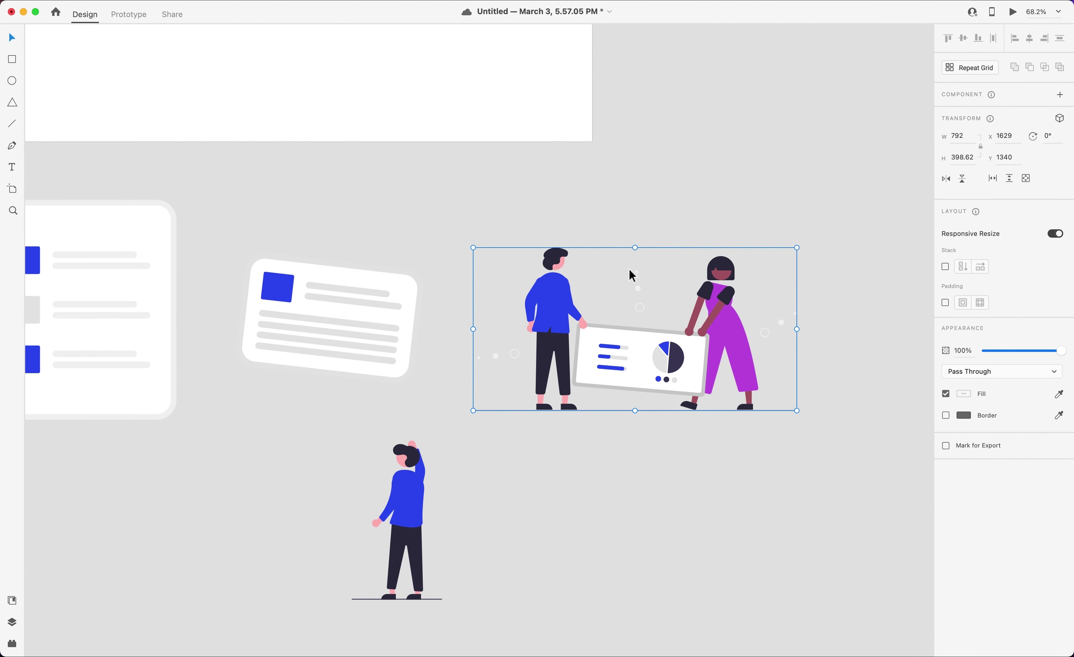
left_click(640, 306)
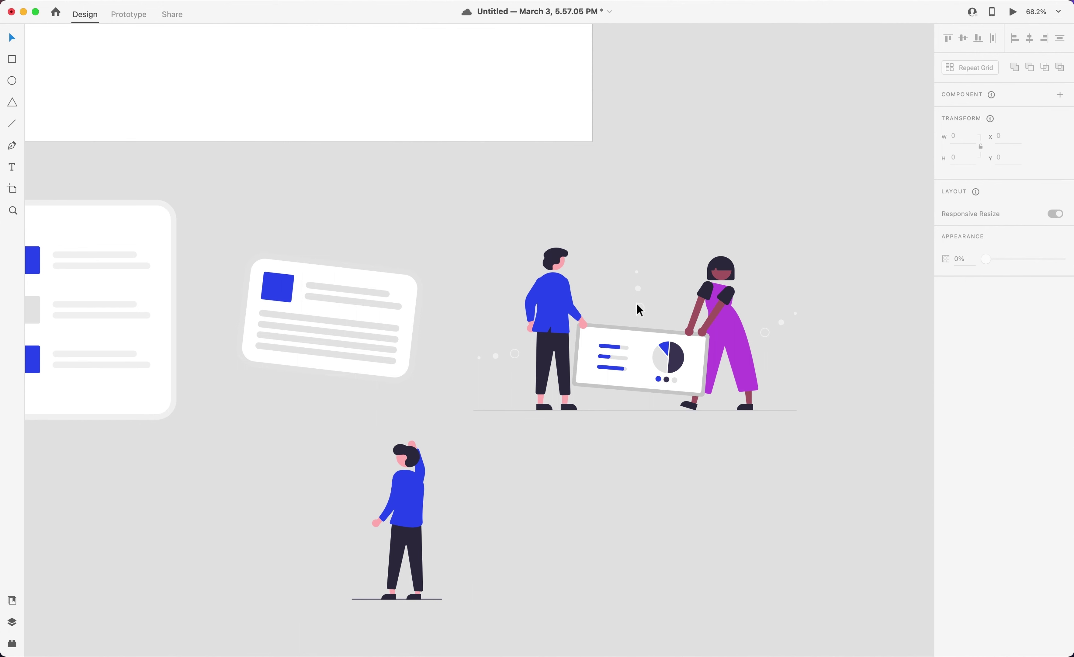
left_click(640, 304)
double_click(642, 309)
scroll(828, 326, "up", 3)
left_click(965, 321)
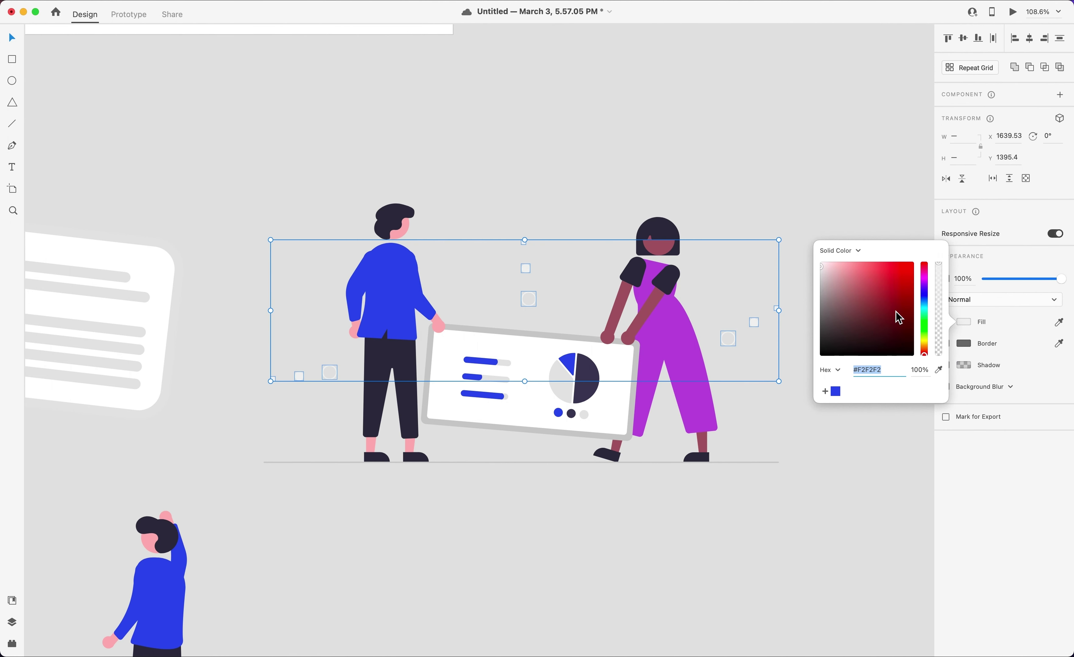
left_click(836, 392)
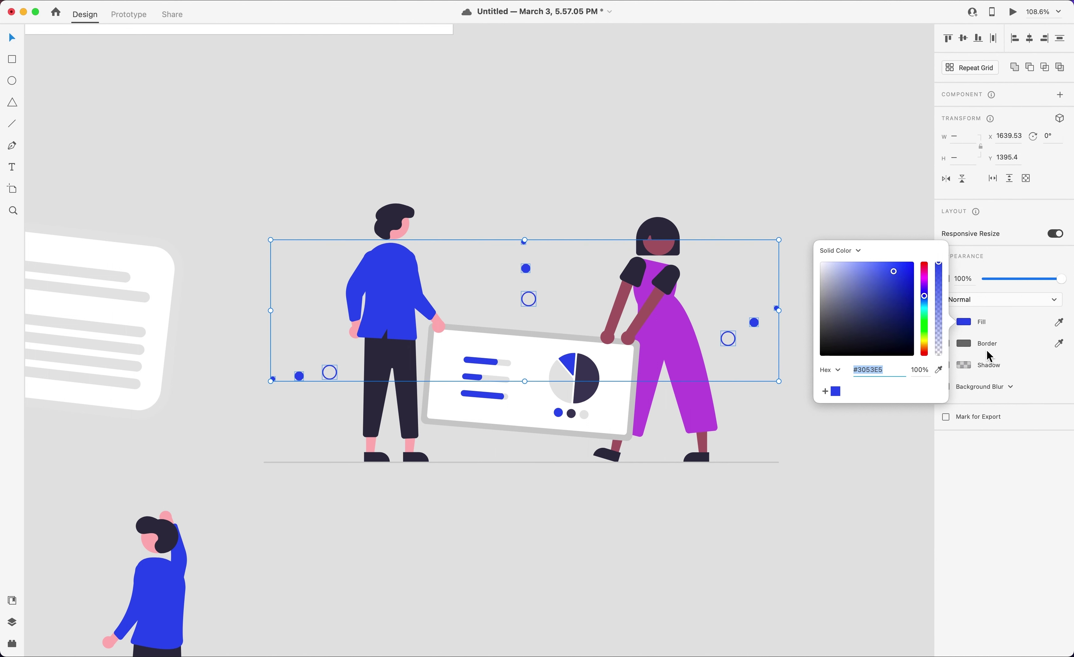
Add a shadow to the decorative circles in blue #3053E5 at 58% opacity with a blur of 9.
left_click(958, 375)
left_click(947, 365)
left_click(966, 365)
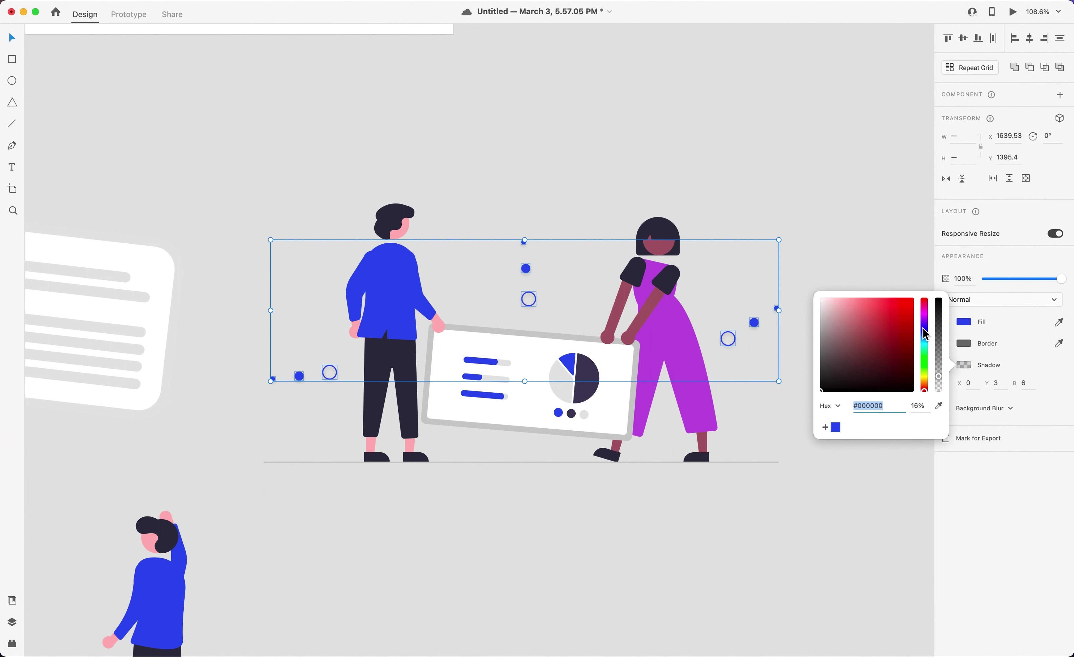
left_click(835, 427)
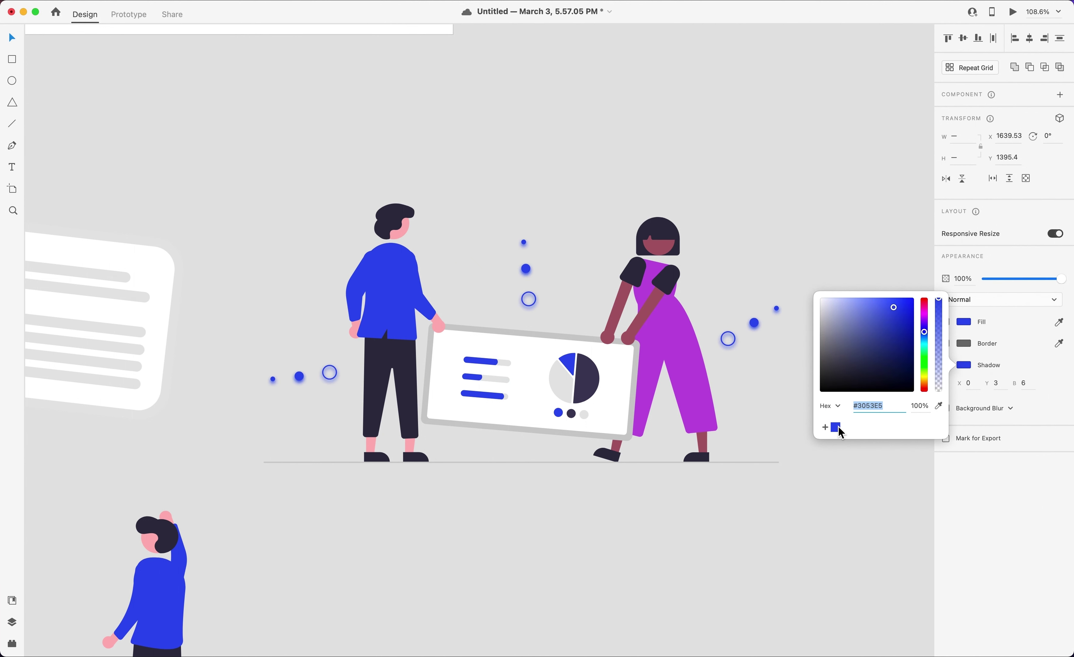
left_click(940, 335)
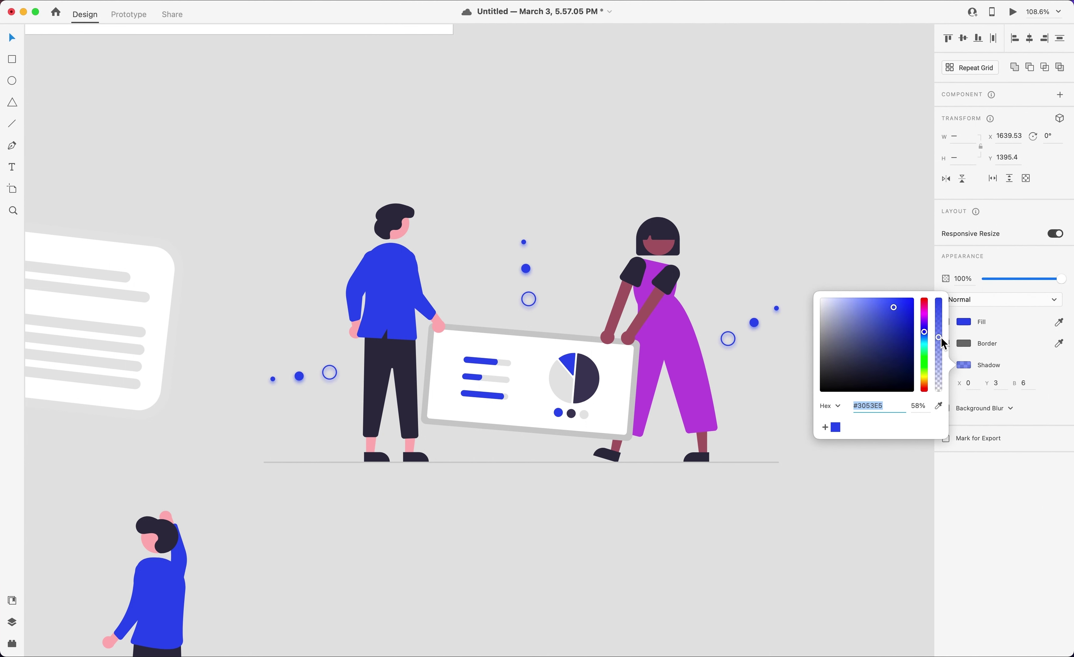
left_click(1026, 384)
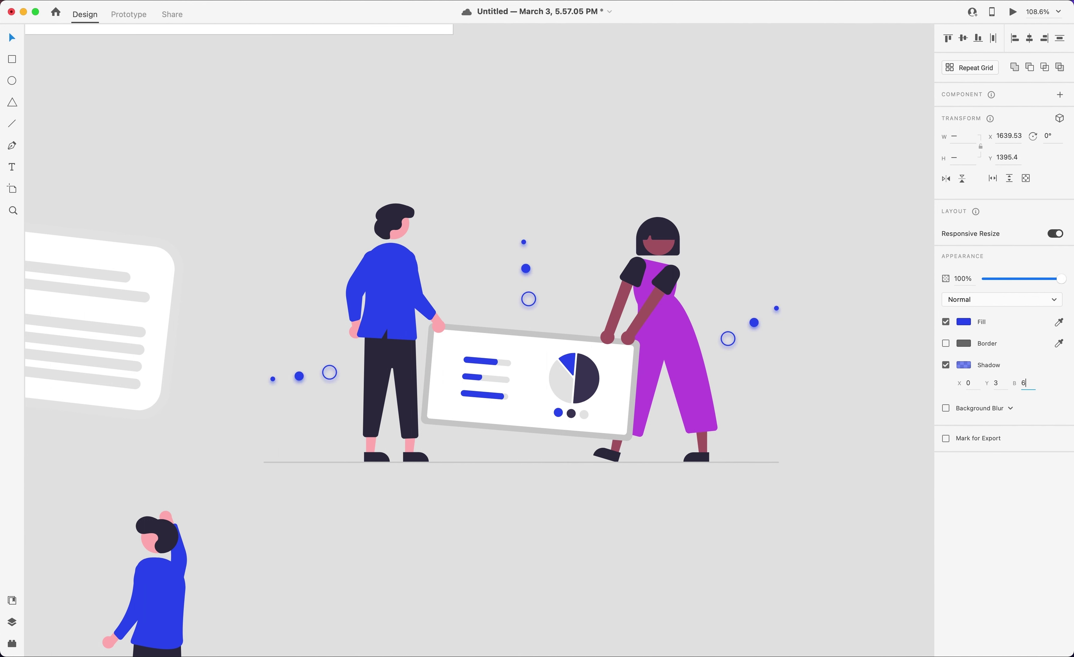
key("Up")
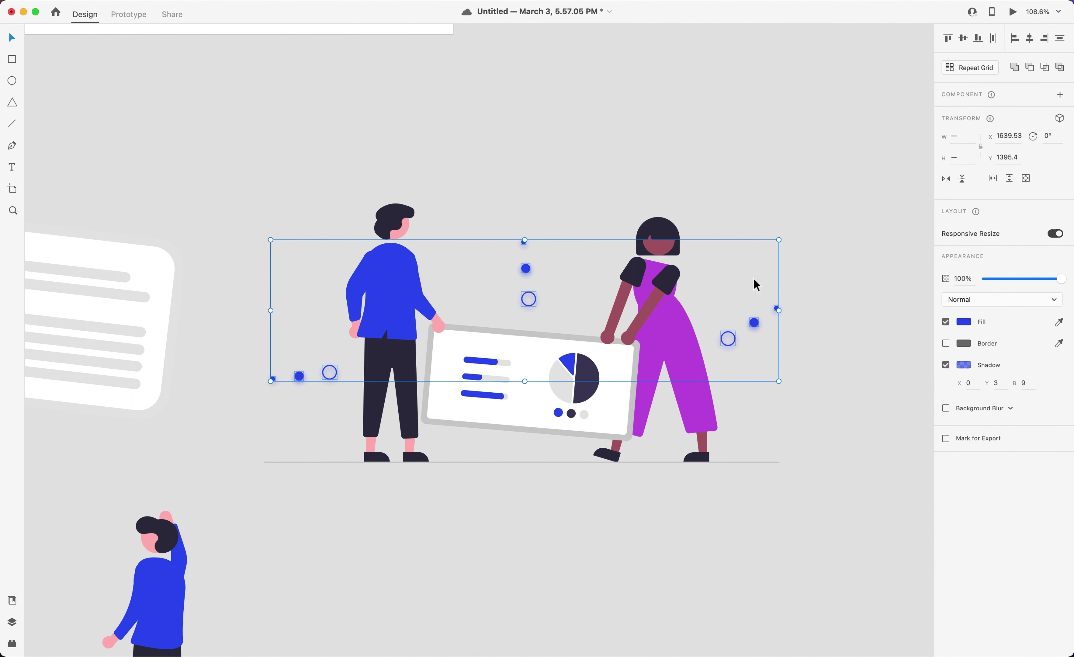
left_click(757, 285)
Set the fill of the woman's dress to light blue #5C9AD9 by shifting only its hue.
scroll(745, 280, "left", 3)
scroll(745, 280, "down", 2)
left_click(763, 288)
double_click(764, 293)
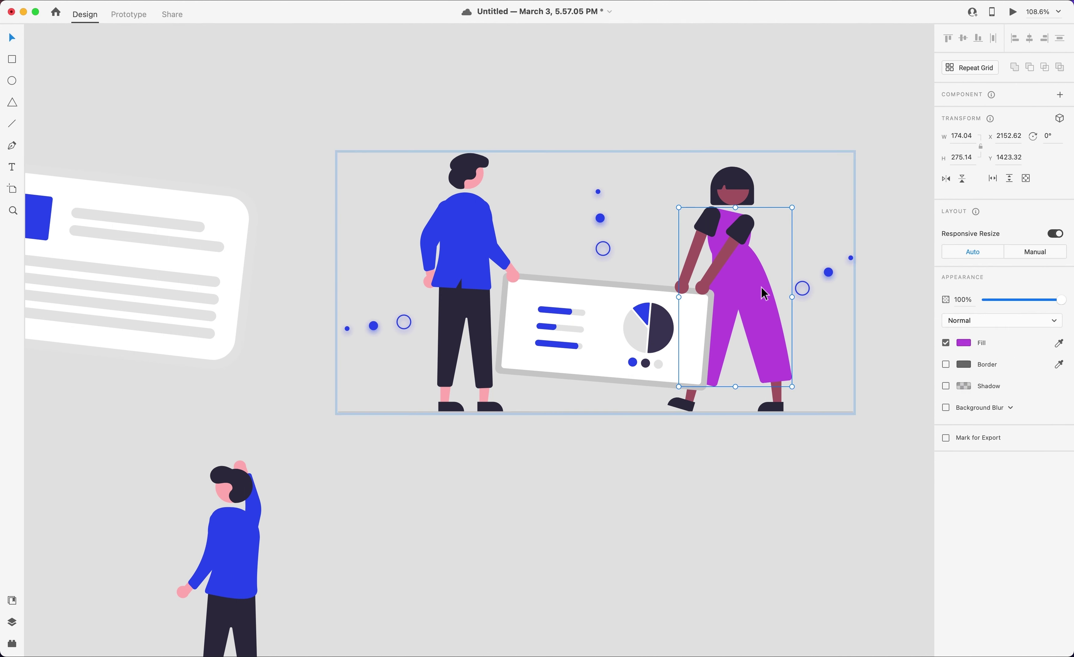
left_click(964, 342)
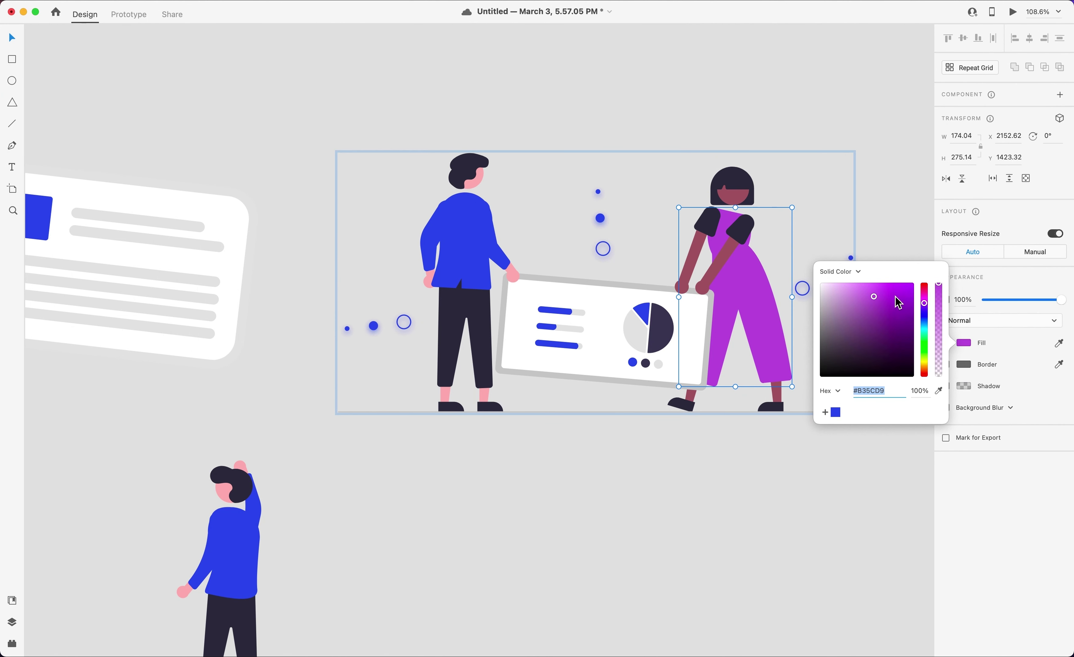
left_click_drag(925, 309, 929, 328)
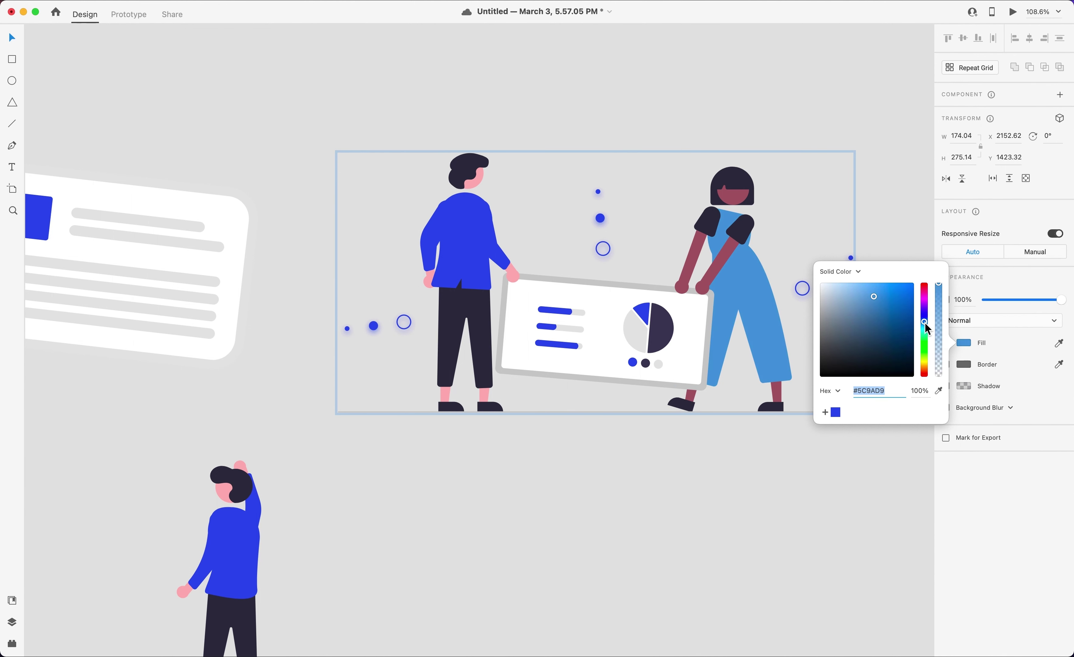
Place the standing man in front of the tilted card that overlaps the large list card.
key("super+minus")
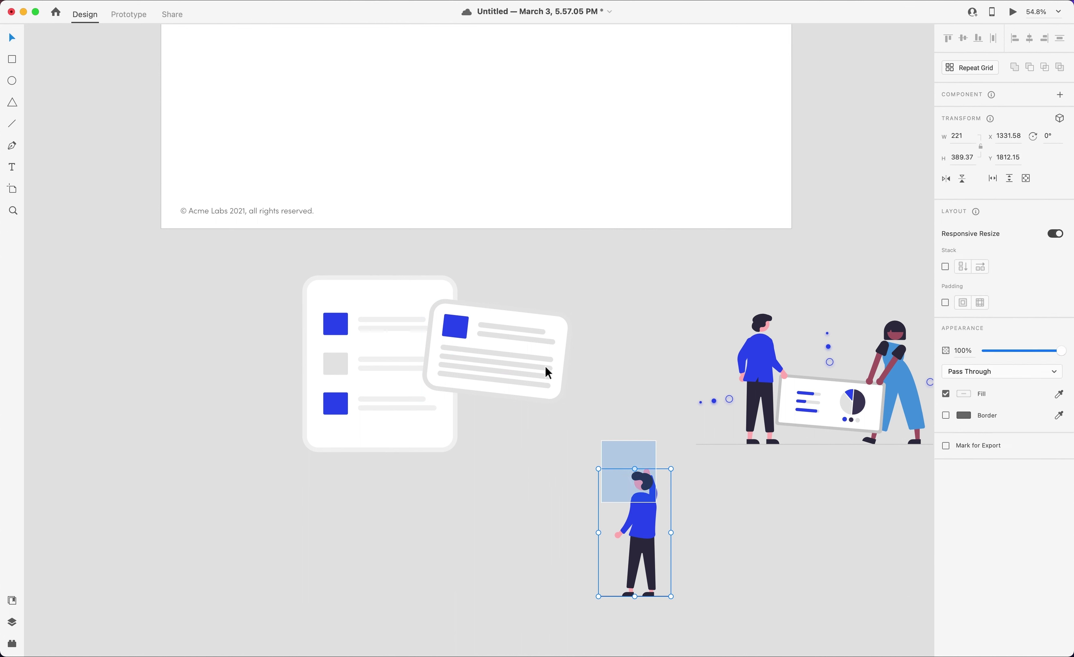
left_click_drag(644, 534, 495, 372)
left_click(494, 428)
Move the assembled cards and standing man together onto the artboard, between the Gabi heading and the copyright footer.
left_click_drag(513, 437, 281, 266)
key("space")
left_click_drag(292, 315, 362, 495)
left_click_drag(455, 527, 414, 227)
left_click_drag(516, 251, 497, 247)
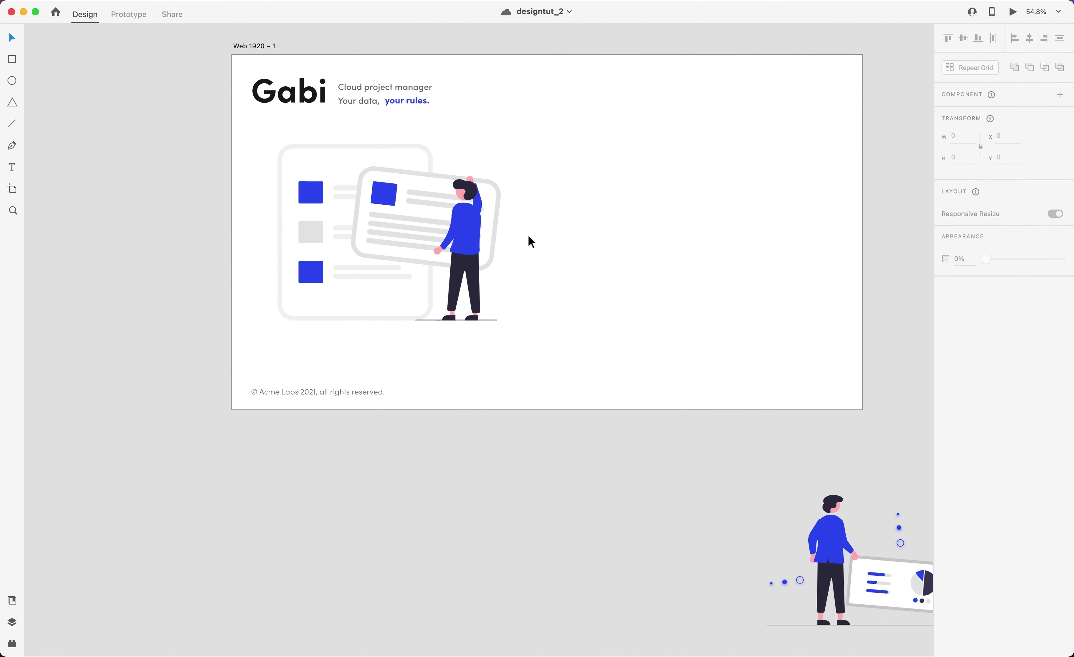
Add a shadow with a blur of 26 to all parts of the standing man on the artboard.
scroll(528, 235, "up", 5)
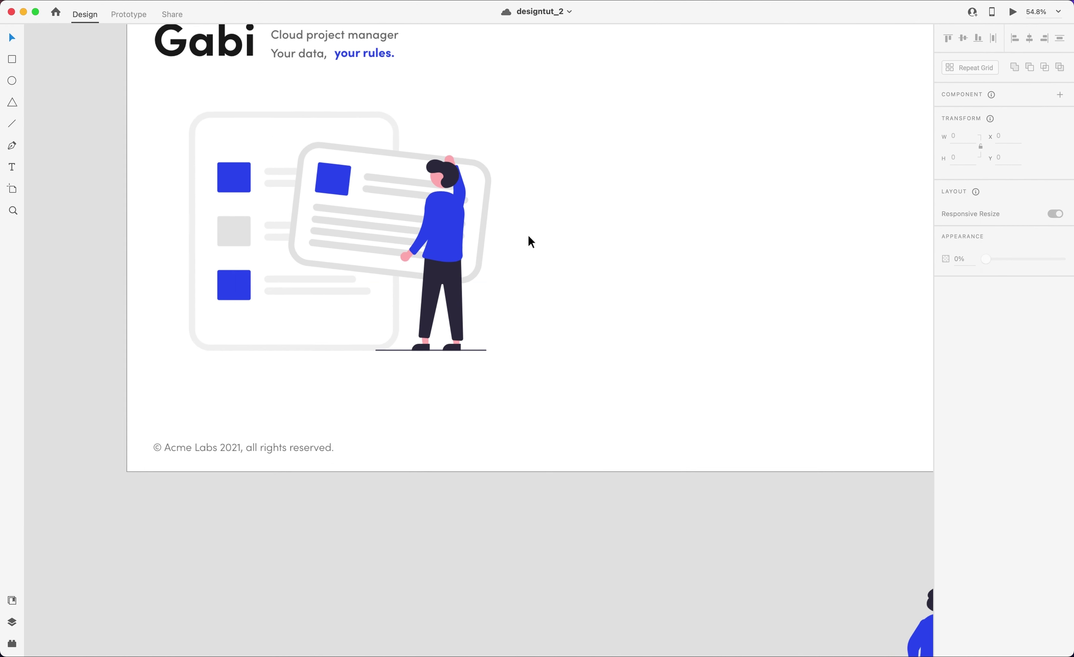
left_click(222, 138)
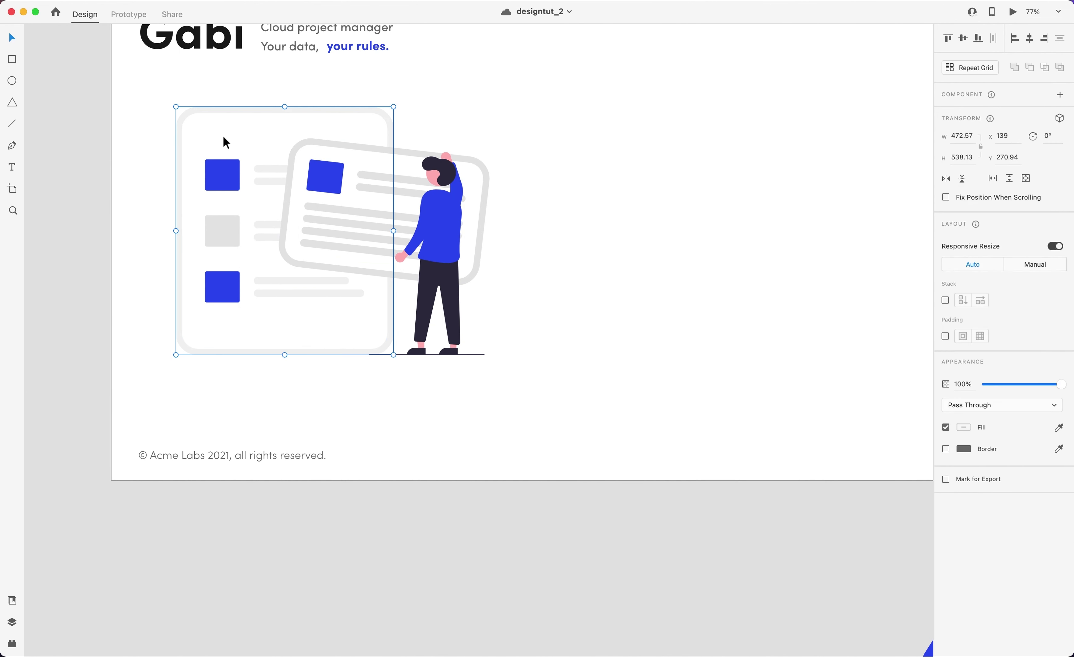
left_click(435, 219)
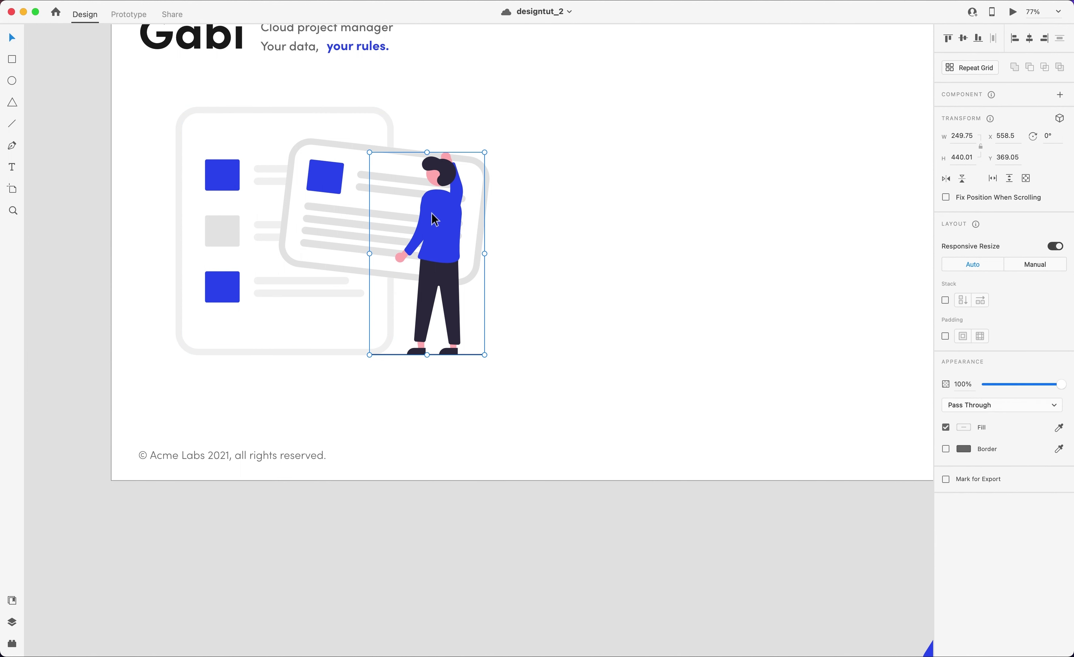
double_click(438, 236)
key("super+a")
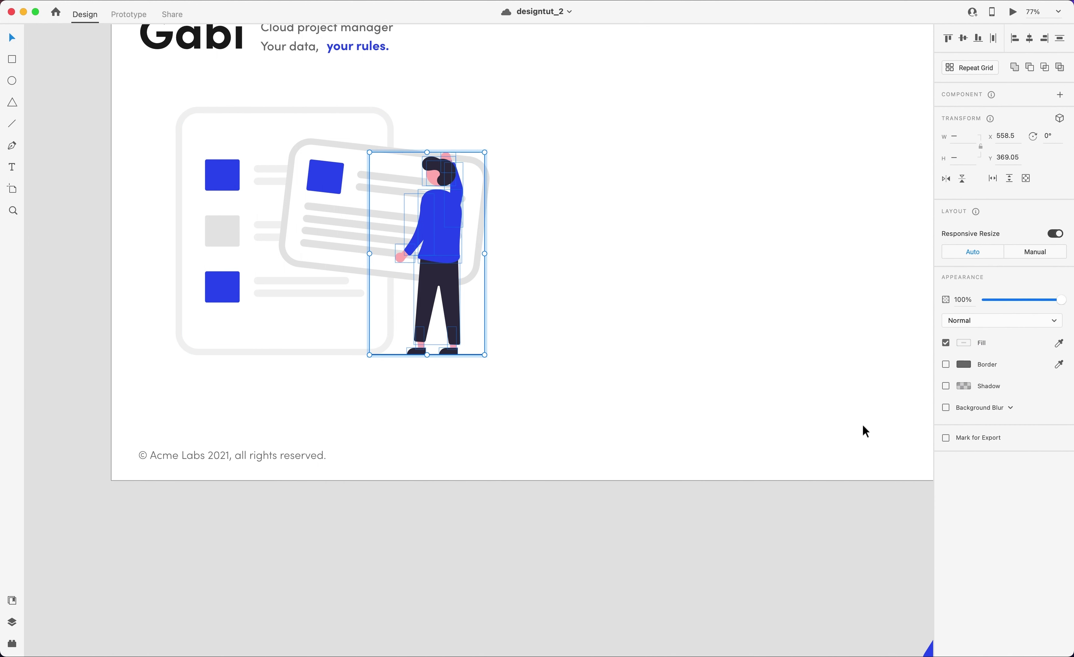
left_click(947, 384)
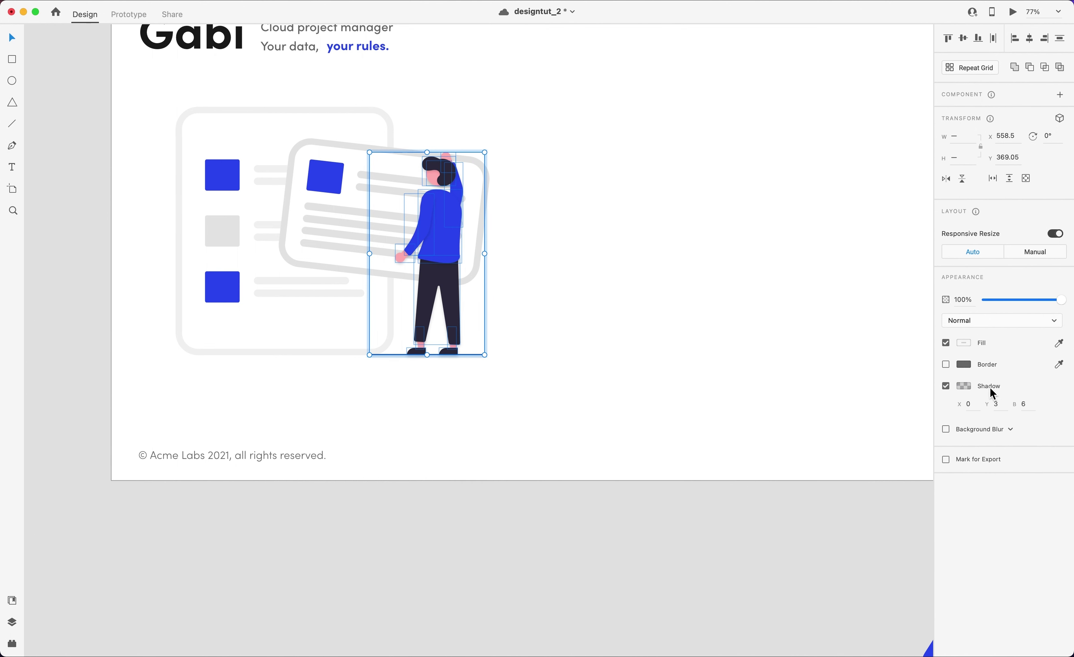
left_click(965, 387)
left_click(939, 373)
left_click(1016, 408)
type("26")
key("Return")
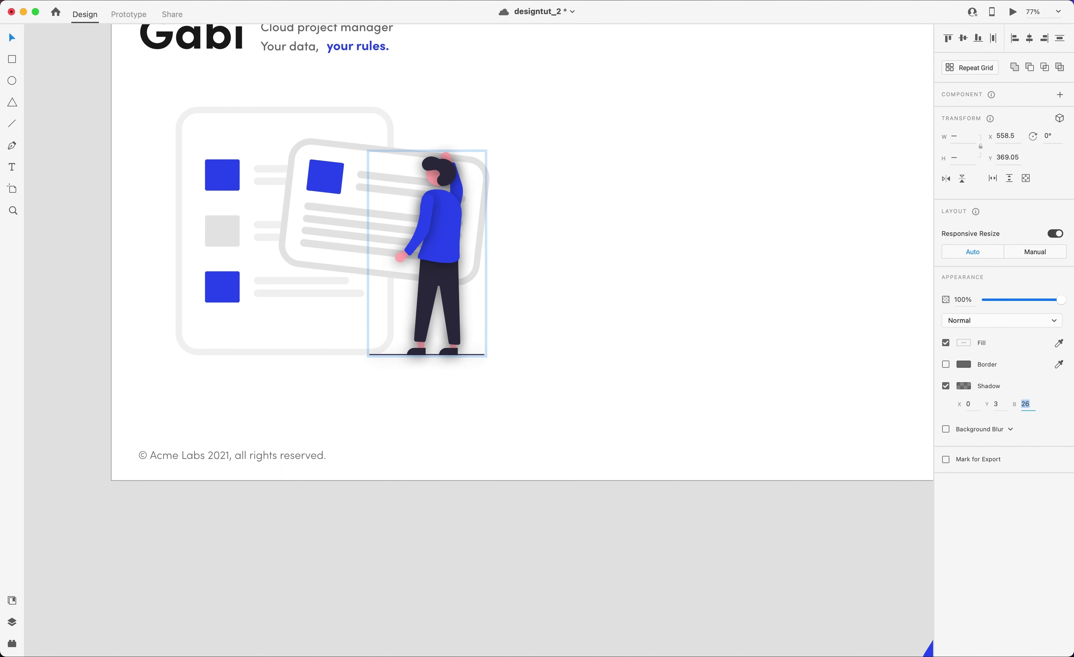
Change the standing man's shadow to dark blue #2A2D4B at 41% opacity.
left_click(966, 386)
mouse_move(940, 376)
left_mouse_down()
mouse_move(942, 387)
mouse_move(924, 383)
left_mouse_up()
left_click_drag(831, 391, 836, 379)
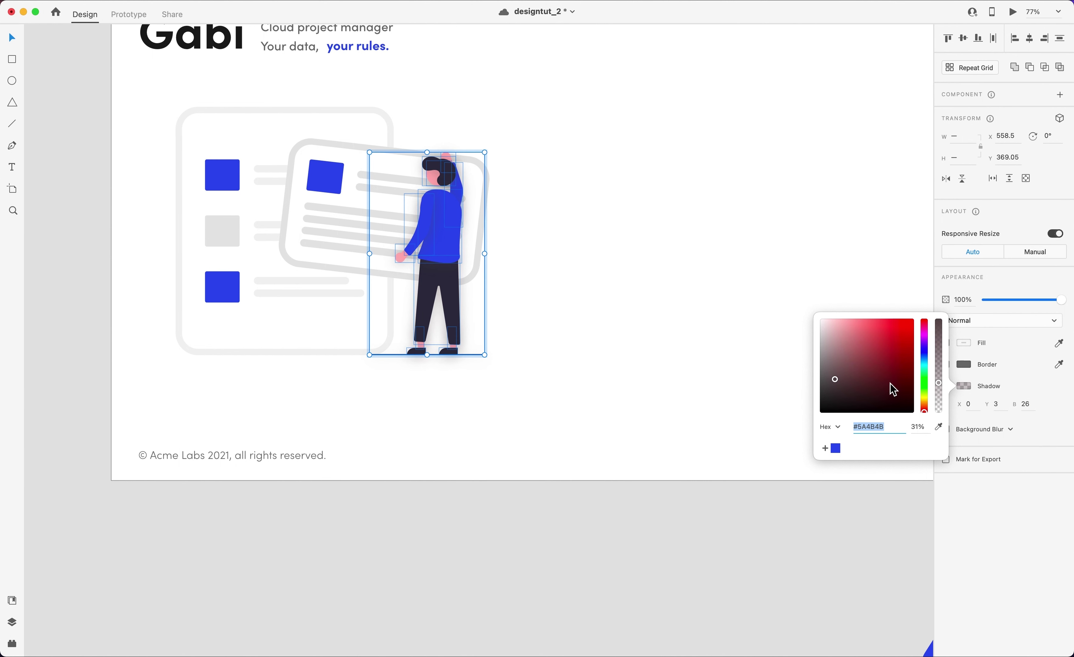
left_click_drag(854, 373, 860, 384)
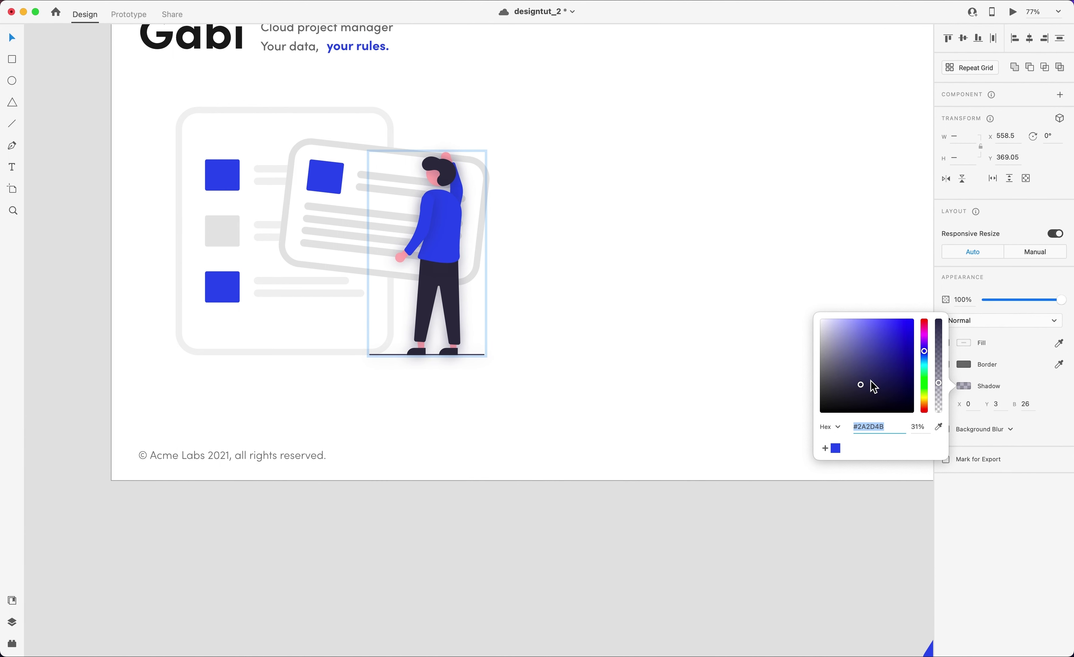
left_click_drag(941, 379, 942, 375)
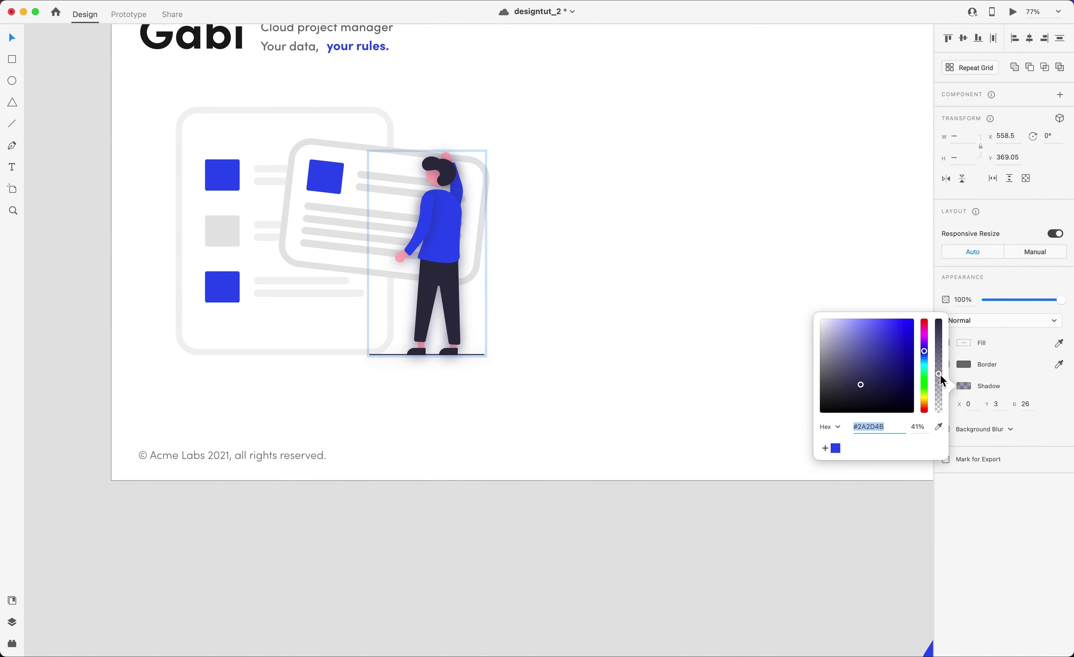
left_click(628, 265)
left_click(627, 265)
Add a black #000000 shadow to all elements of the tilted card with a blur of 10 and 13% opacity.
left_click(377, 217)
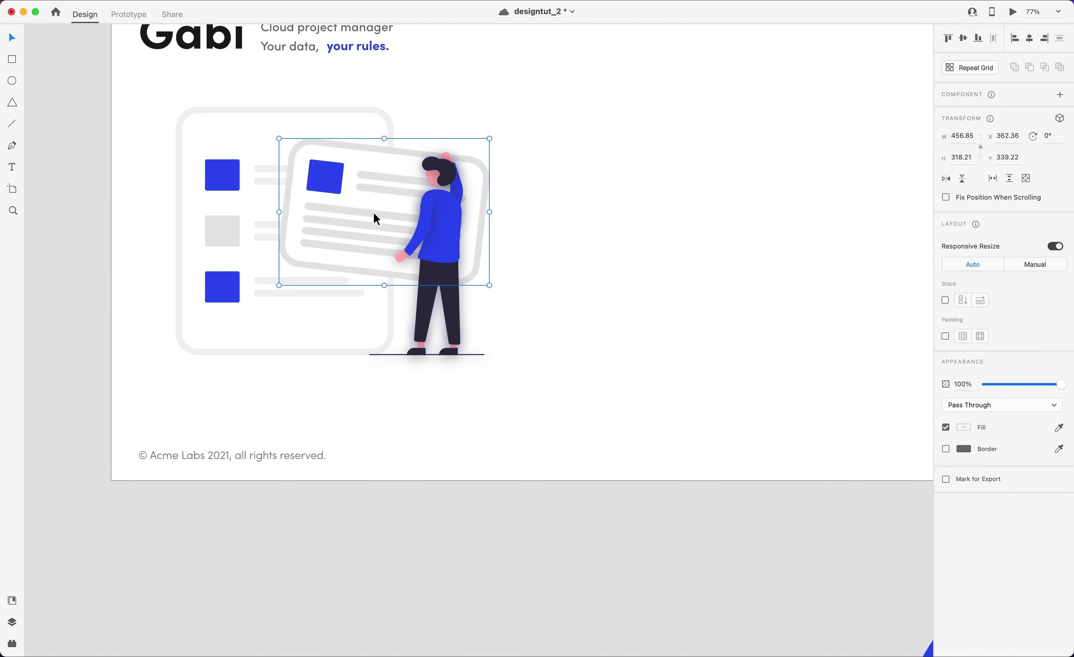
double_click(373, 212)
key("super+a")
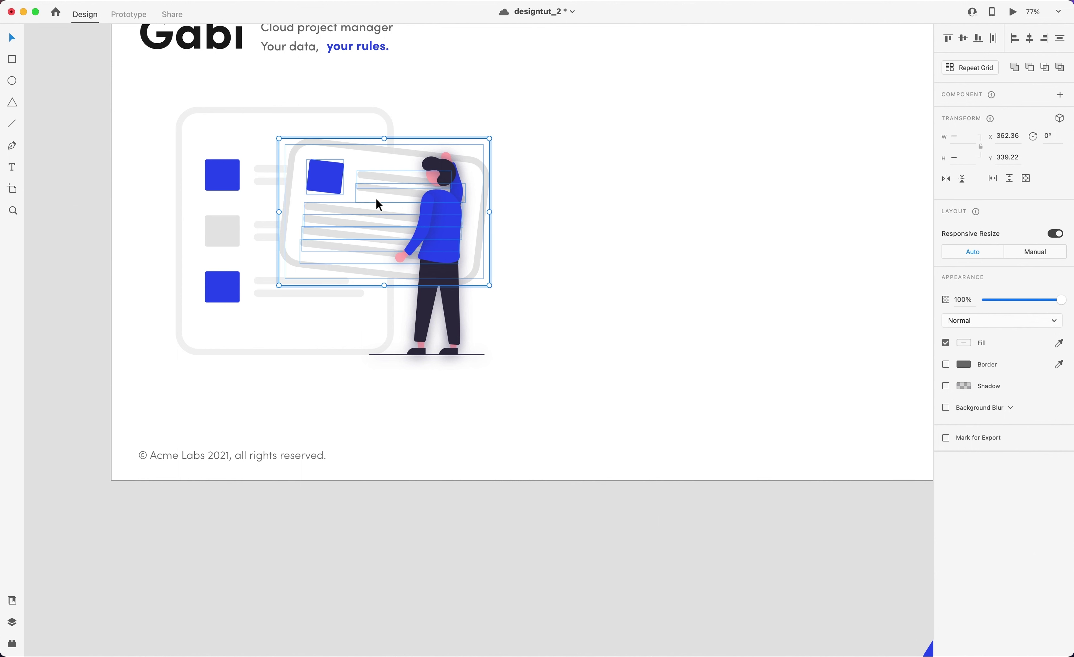
left_click(965, 385)
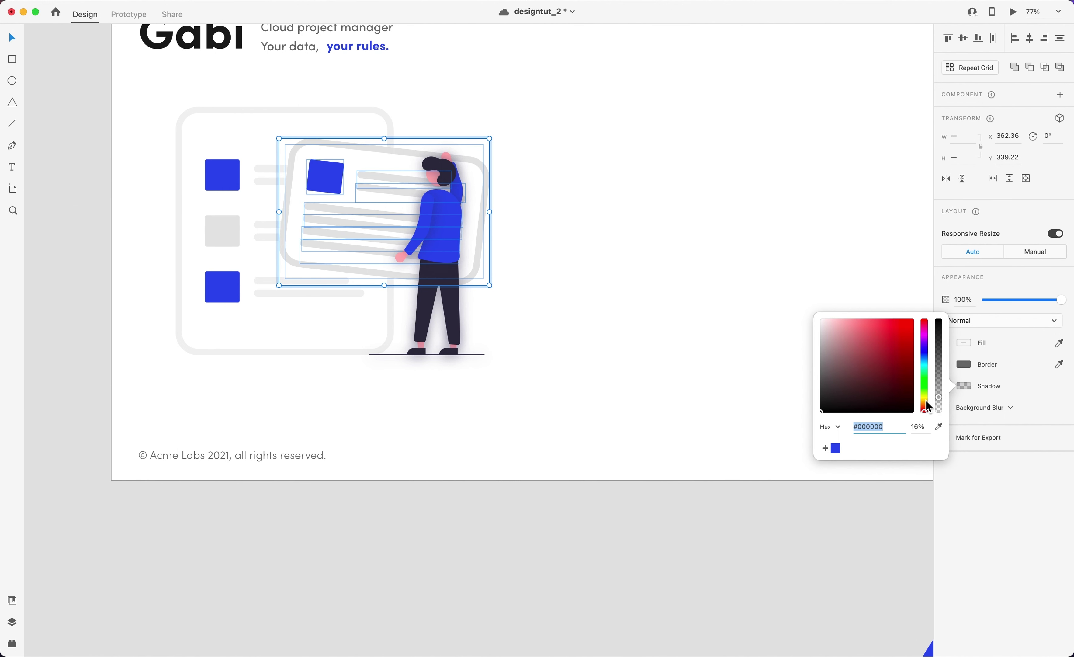
mouse_move(940, 377)
left_mouse_down()
mouse_move(939, 368)
mouse_move(940, 387)
left_mouse_up()
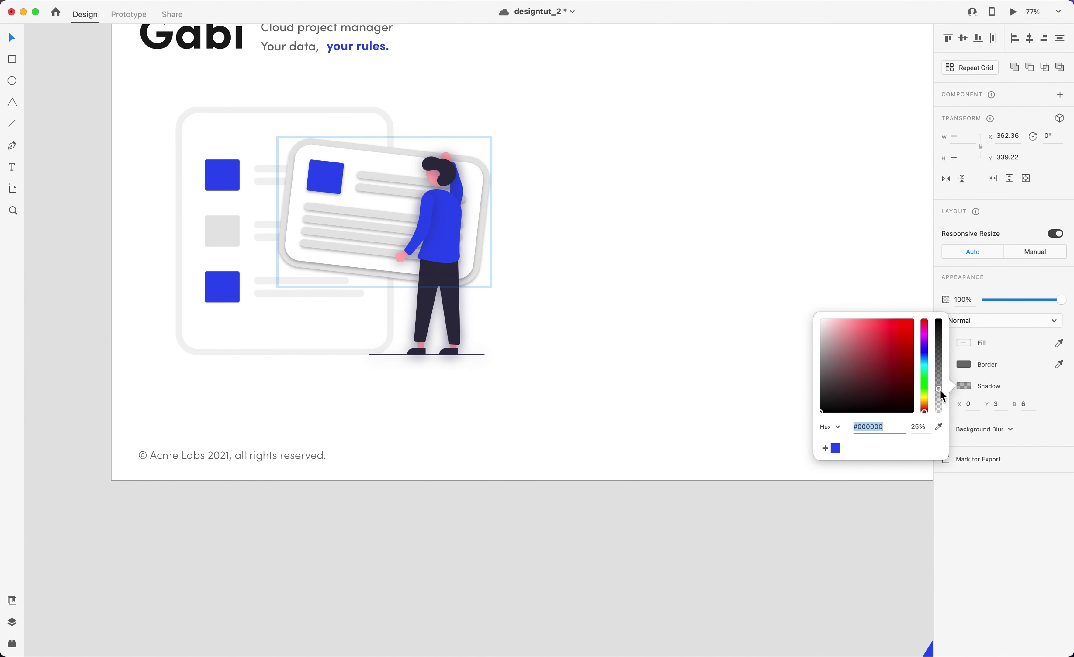
left_click(1024, 406)
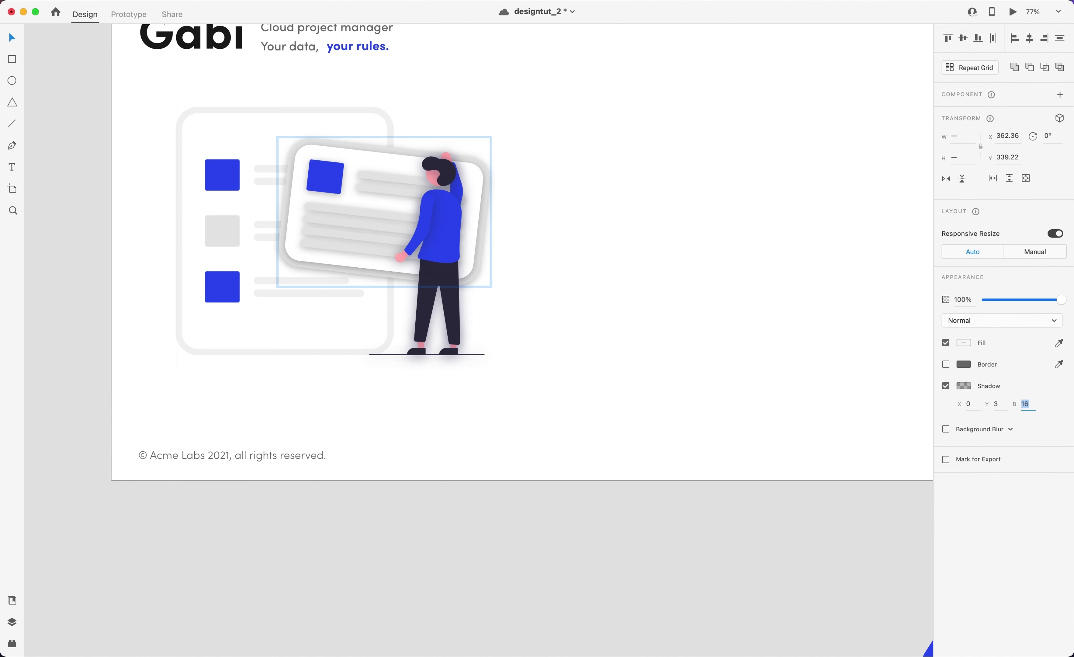
type("10")
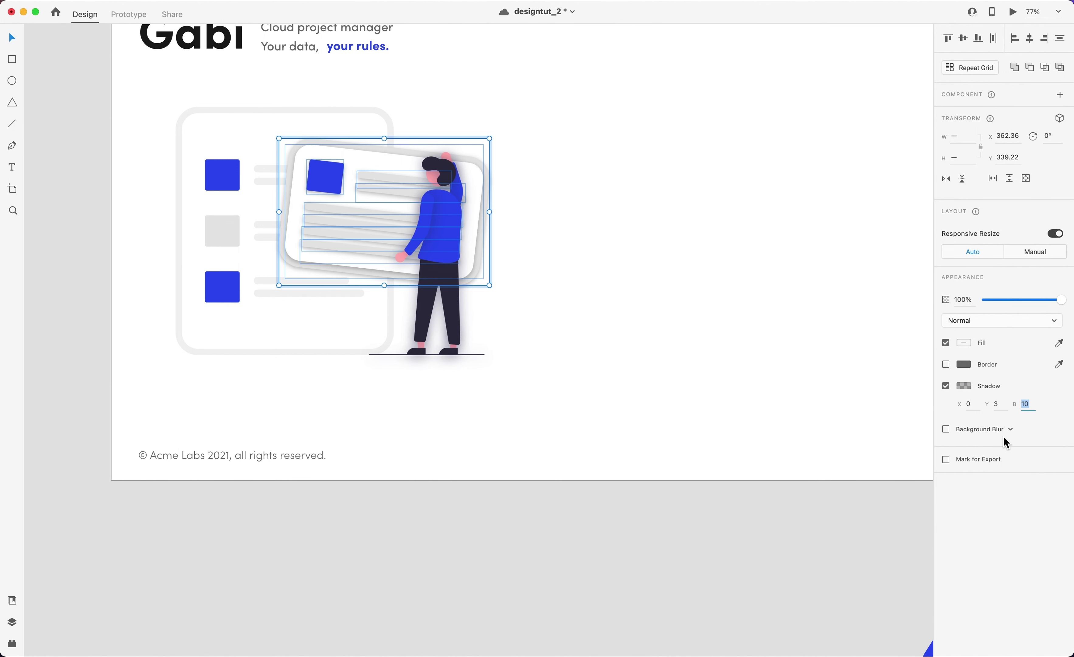
left_click(971, 388)
left_click_drag(939, 395, 941, 404)
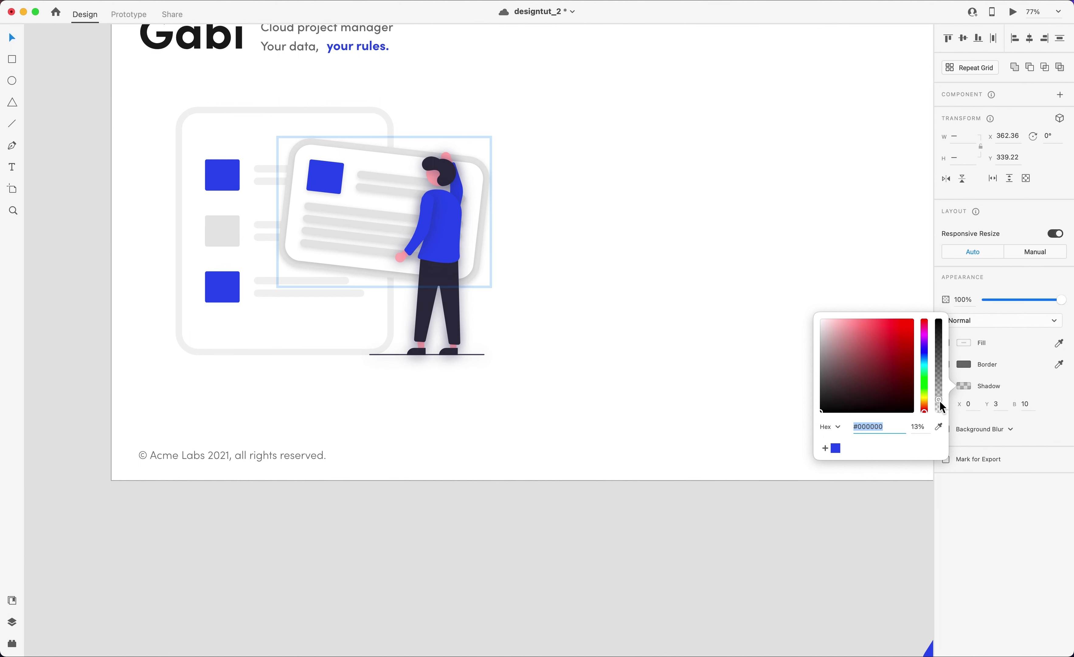
left_click(636, 245)
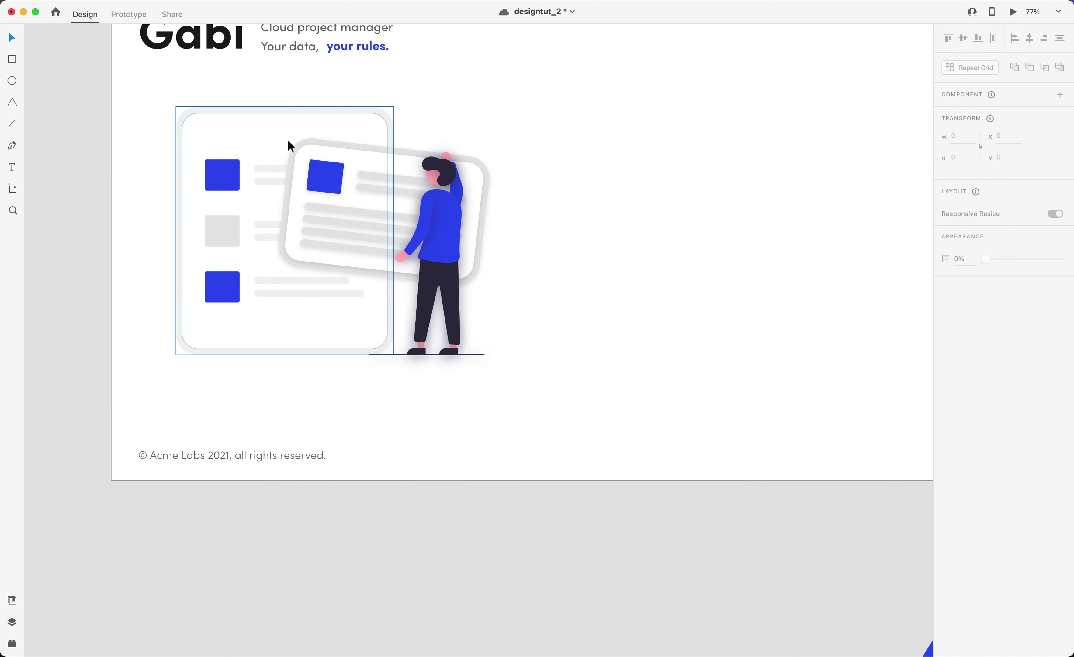
Add a shadow in blue #2C508B at 16% opacity to all elements of the large list card and increase its blur.
left_click_drag(182, 108, 262, 341)
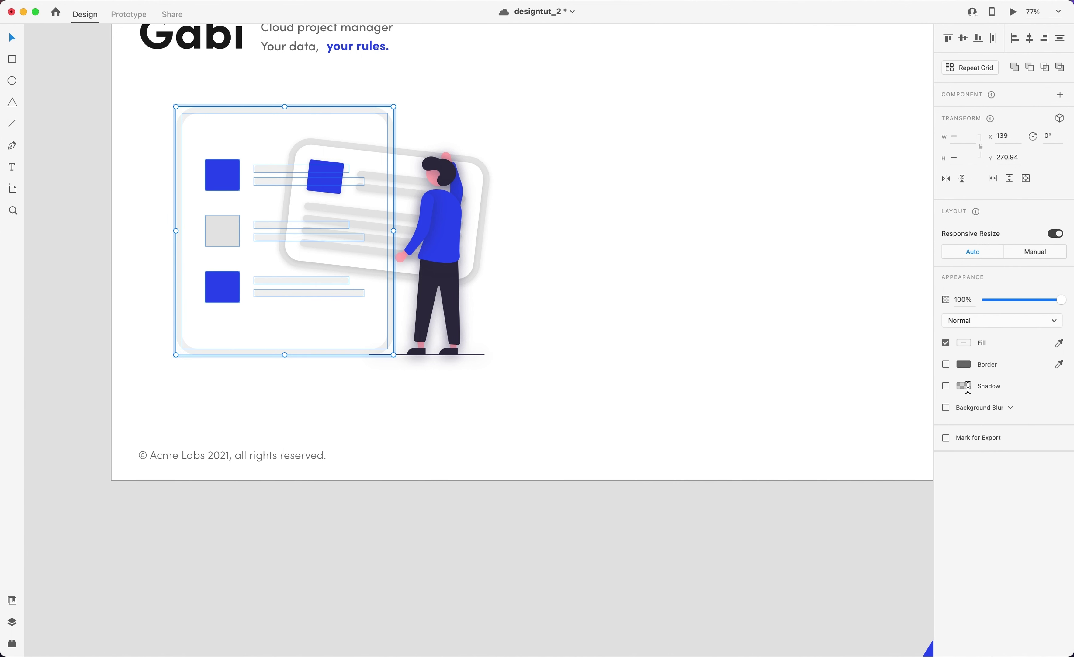
left_click(947, 387)
left_click(965, 387)
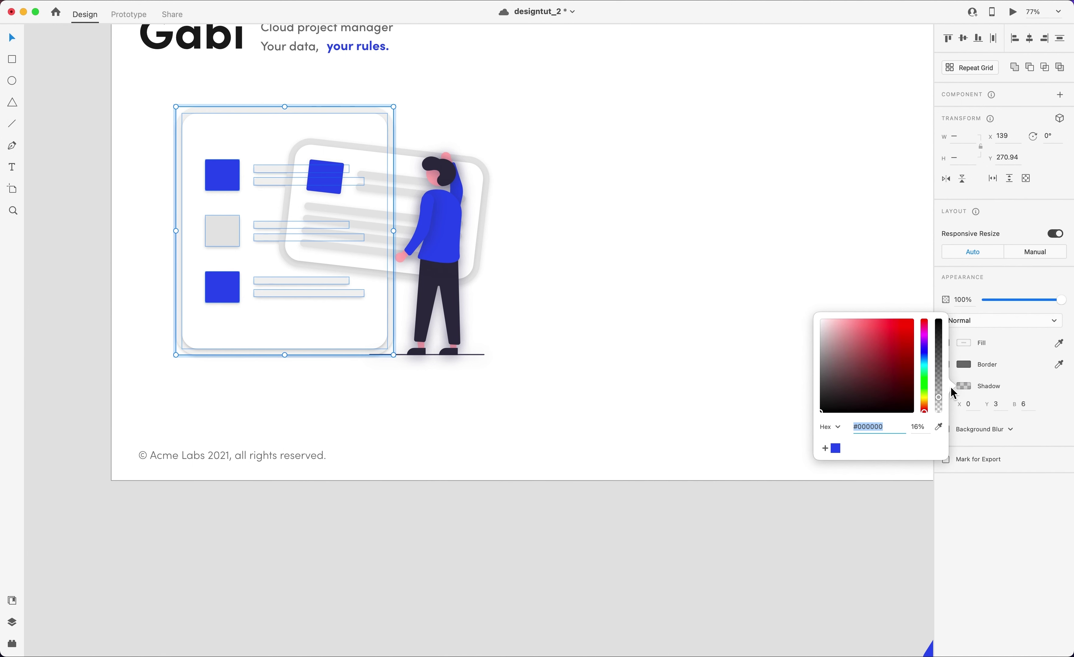
left_click(925, 362)
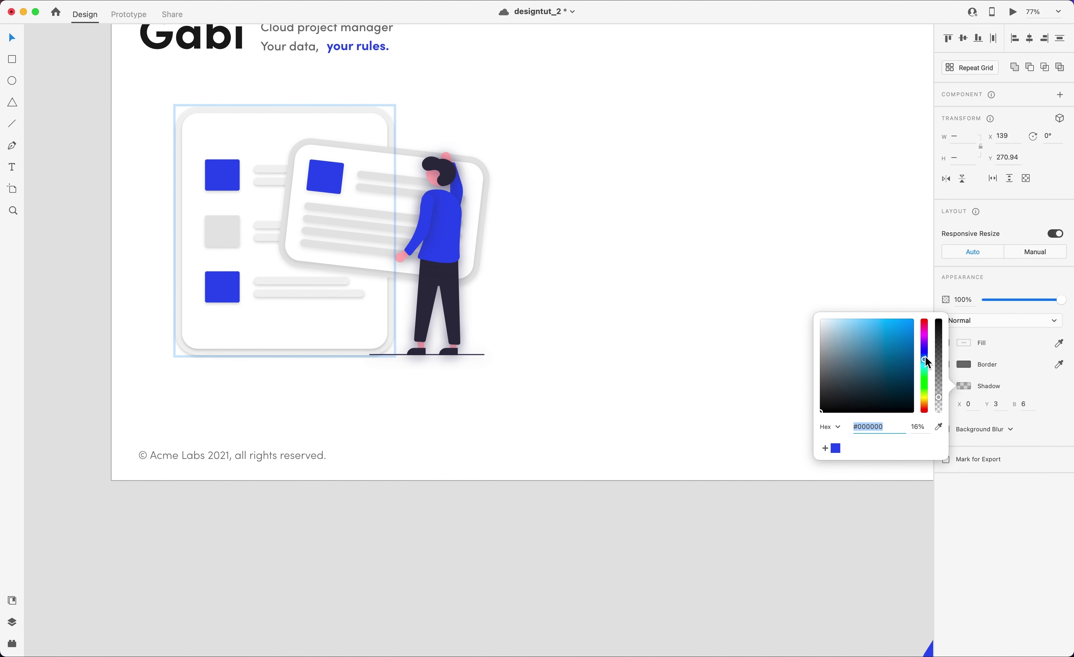
mouse_move(871, 370)
left_mouse_down()
mouse_move(907, 367)
mouse_move(886, 365)
left_mouse_up()
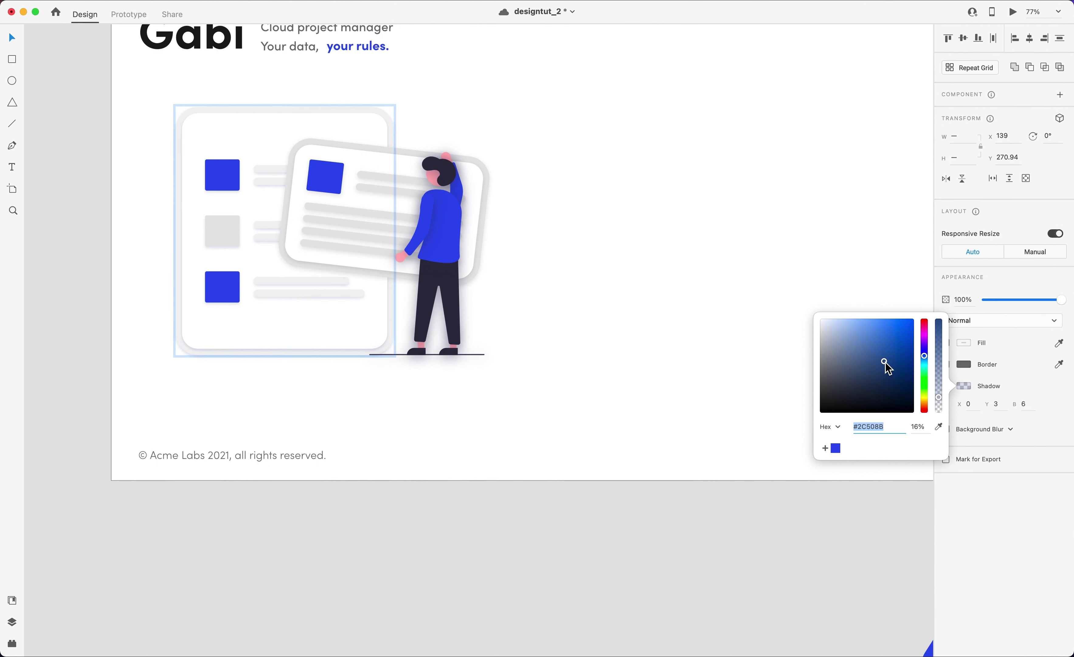
left_click(1026, 404)
key("Up")
left_click(647, 407)
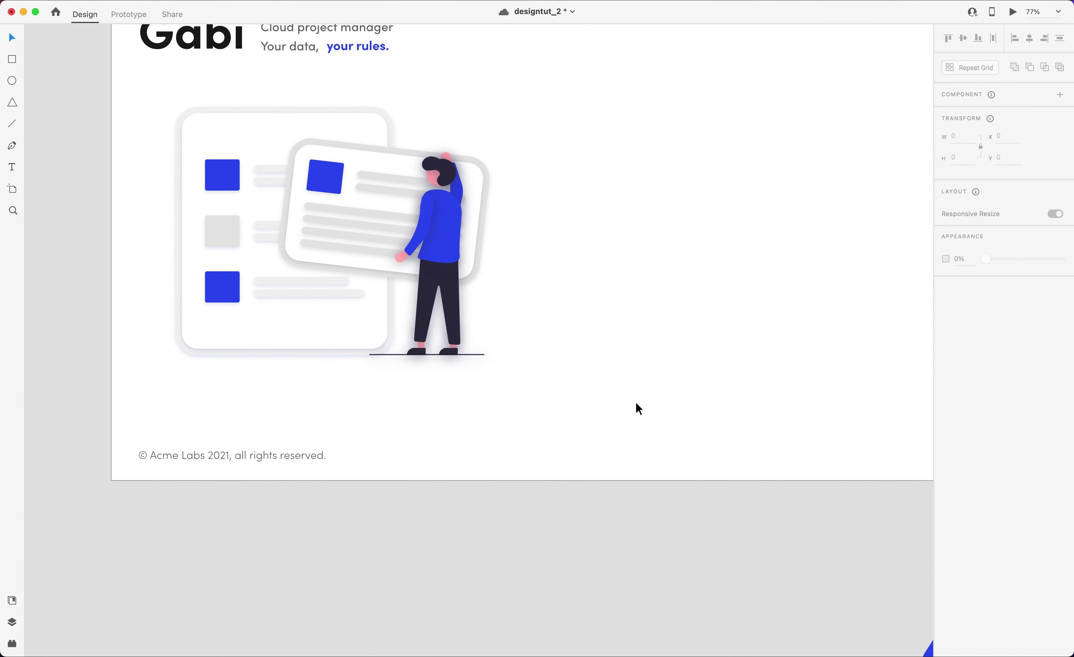
Turn on the column layout grid for the Web 1920 artboard.
scroll(639, 408, "down", 5)
scroll(639, 409, "up", 3)
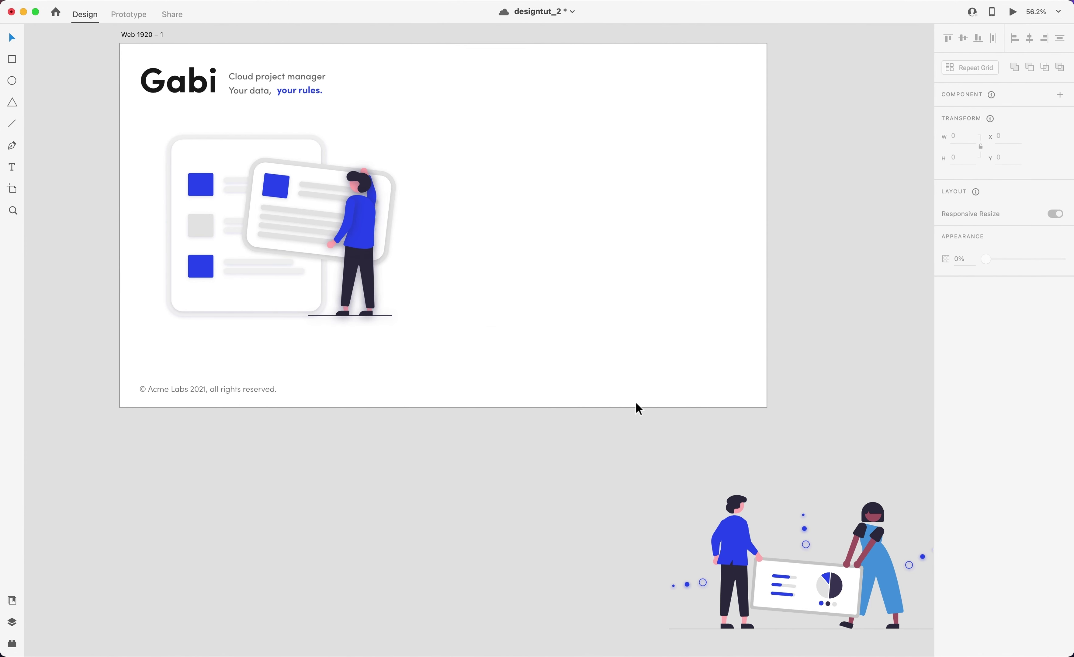
scroll(639, 409, "up", 3)
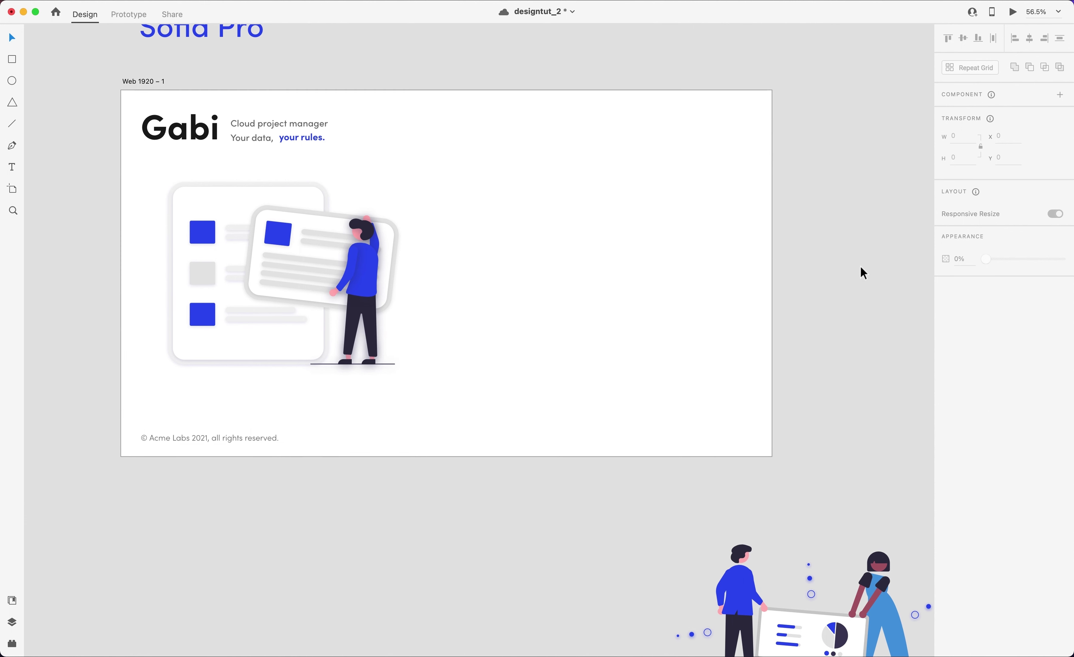
left_click(153, 83)
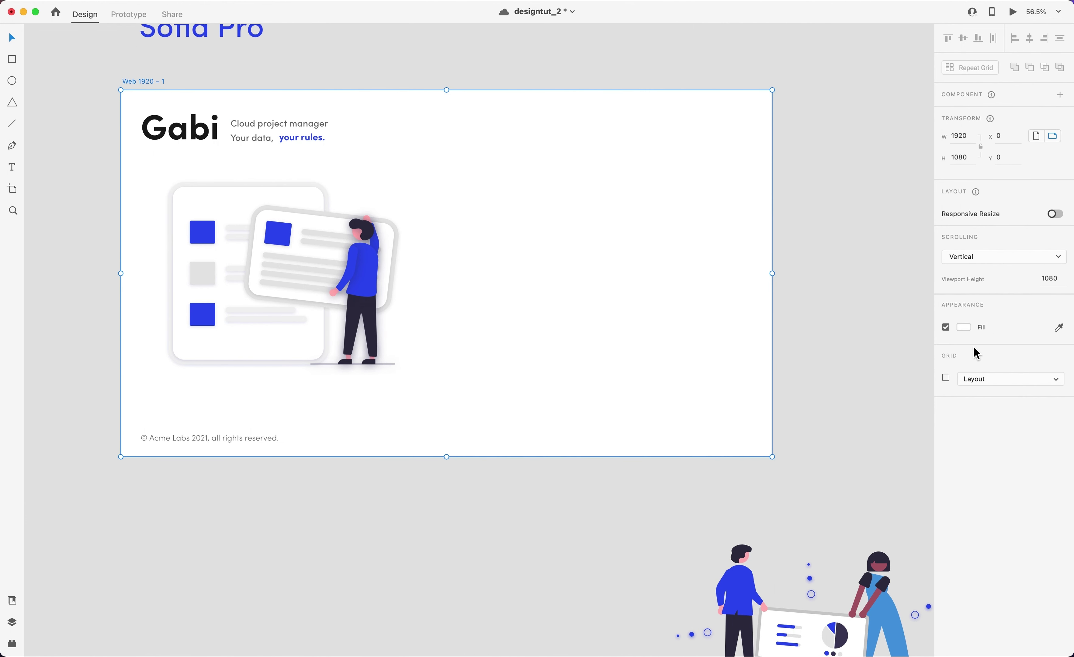
left_click(946, 380)
scroll(656, 227, "up", 2)
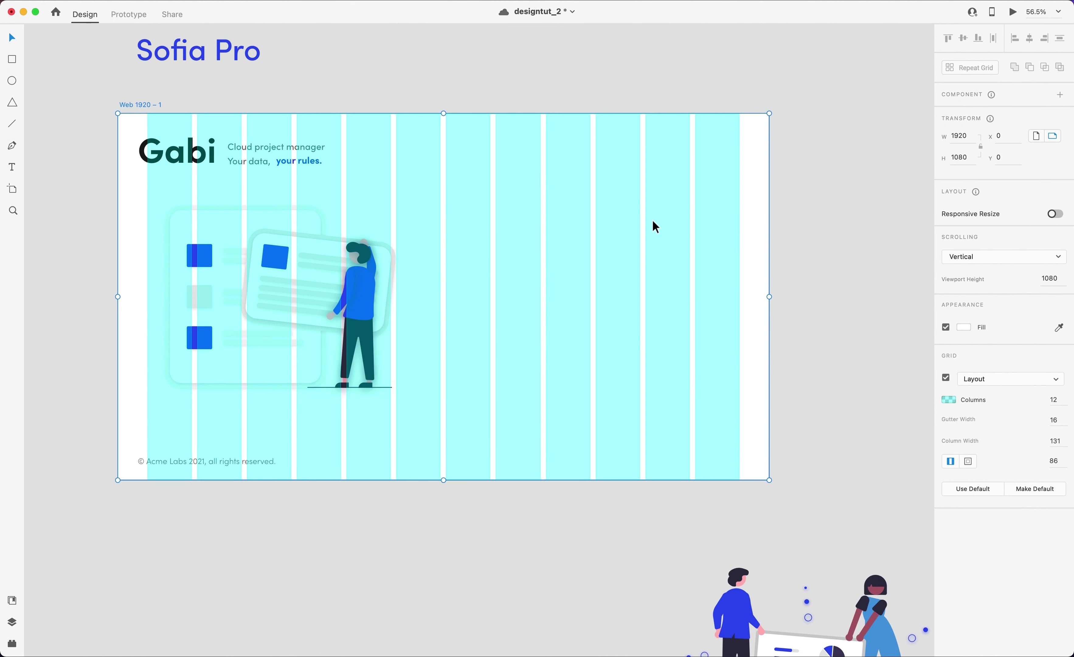
Draw a wide outlined box with rounded corners level with the tagline, starting at the ninth grid column, and open the document assets.
mouse_move(740, 128)
left_mouse_down()
mouse_move(563, 172)
mouse_move(495, 168)
mouse_move(546, 167)
mouse_move(566, 228)
mouse_move(566, 378)
mouse_move(555, 387)
mouse_move(559, 188)
left_mouse_up()
key("super+shift+y")
scroll(550, 228, "up", 2)
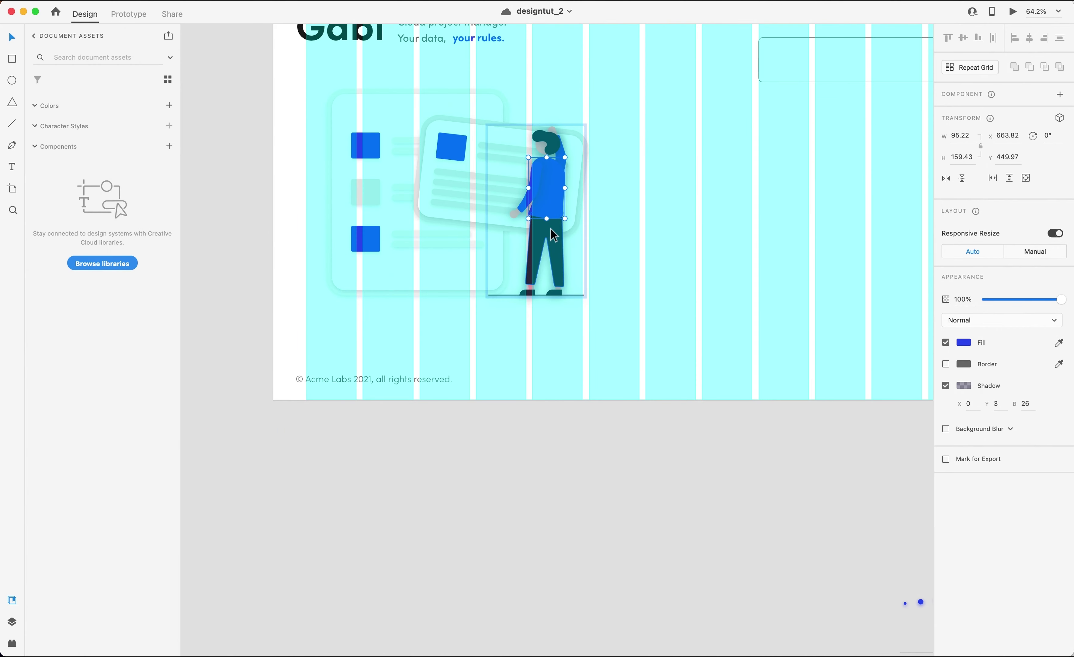
Turn off the layout grid of the Web 1920 artboard.
left_click(536, 202)
scroll(373, 162, "up", 4)
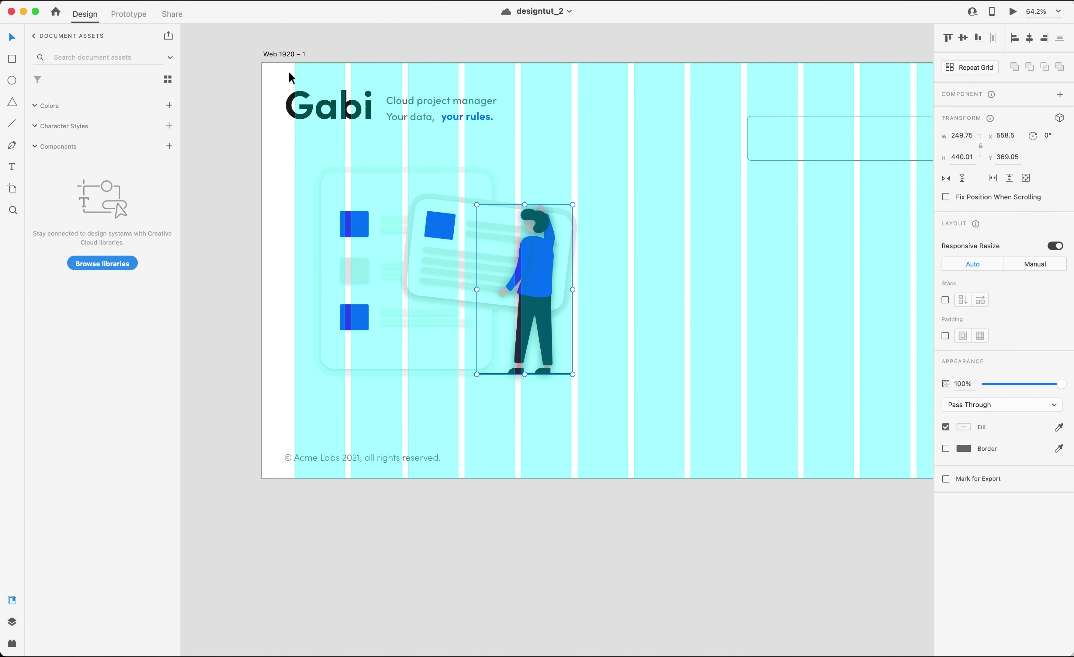
left_click(281, 62)
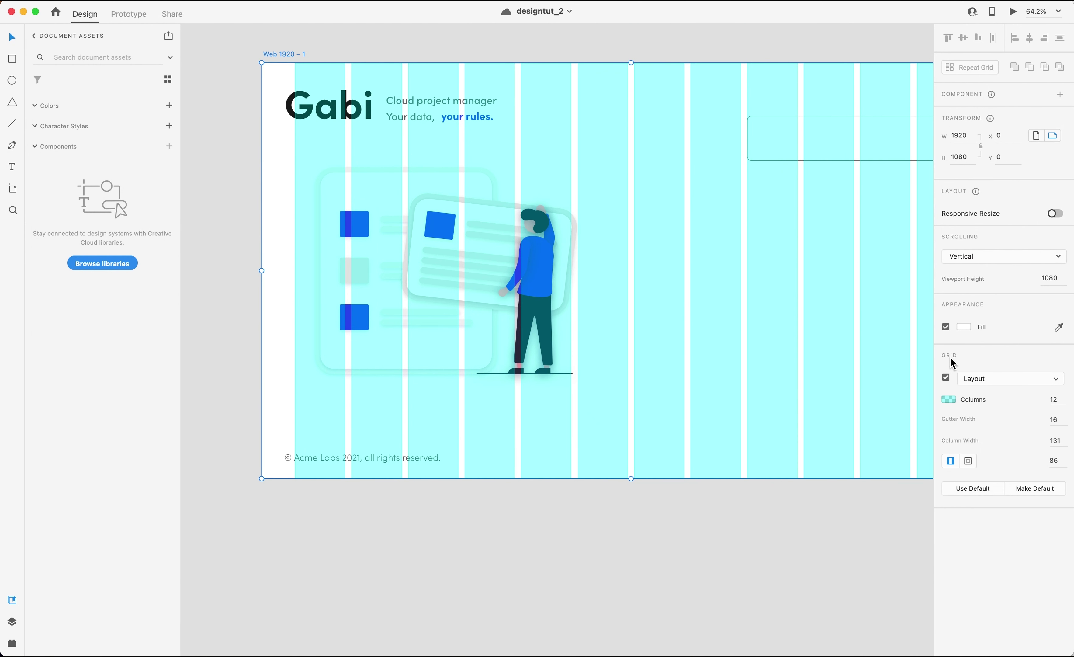
left_click(947, 377)
Mirror the standing man horizontally to face the other way, about 291 px wide, over the large list card's left edge.
left_click(533, 269)
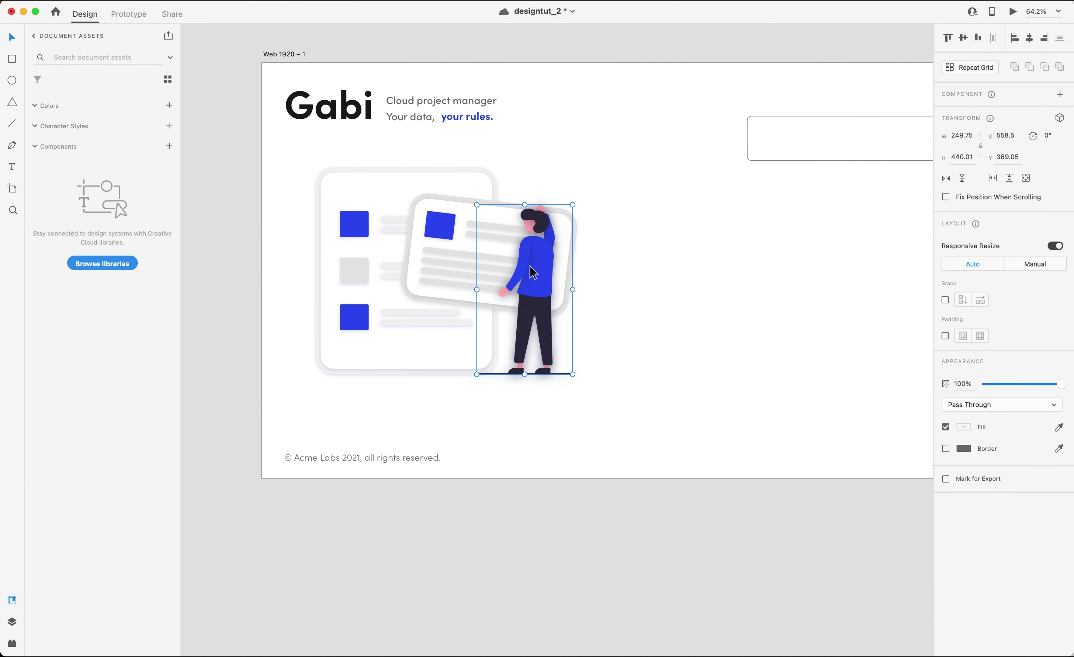
left_click_drag(532, 266, 494, 292)
key("cmd+z")
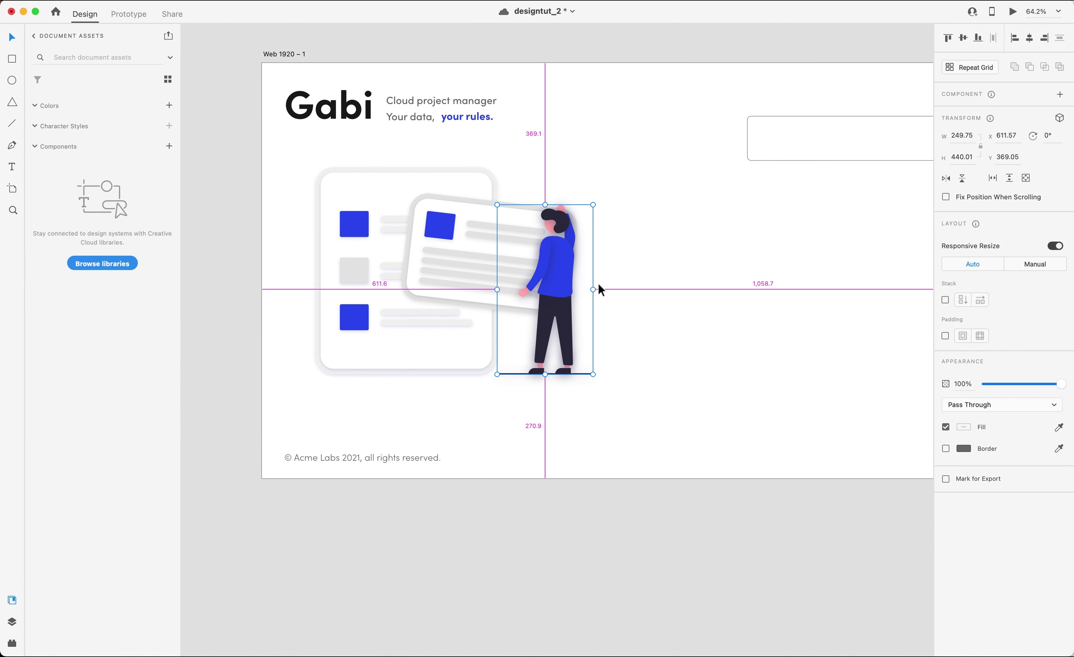
left_click_drag(596, 290, 321, 294)
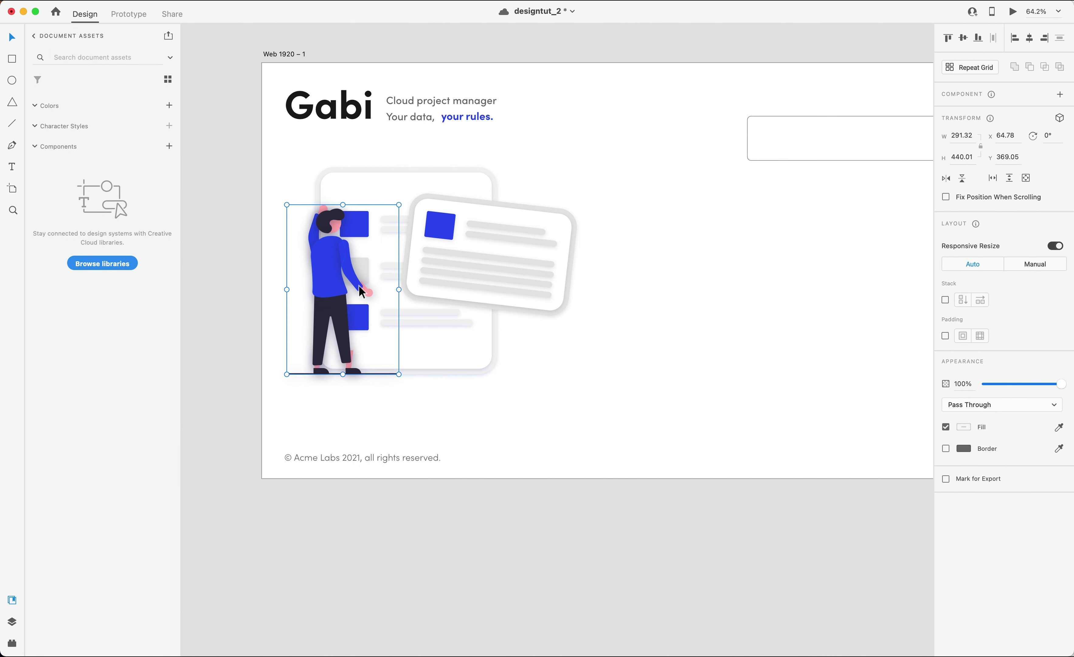
Shrink the tilted card above the man's raised hand and scale the large list card to about 386 by 440 px behind him.
left_click(464, 287)
left_click_drag(522, 285, 427, 238)
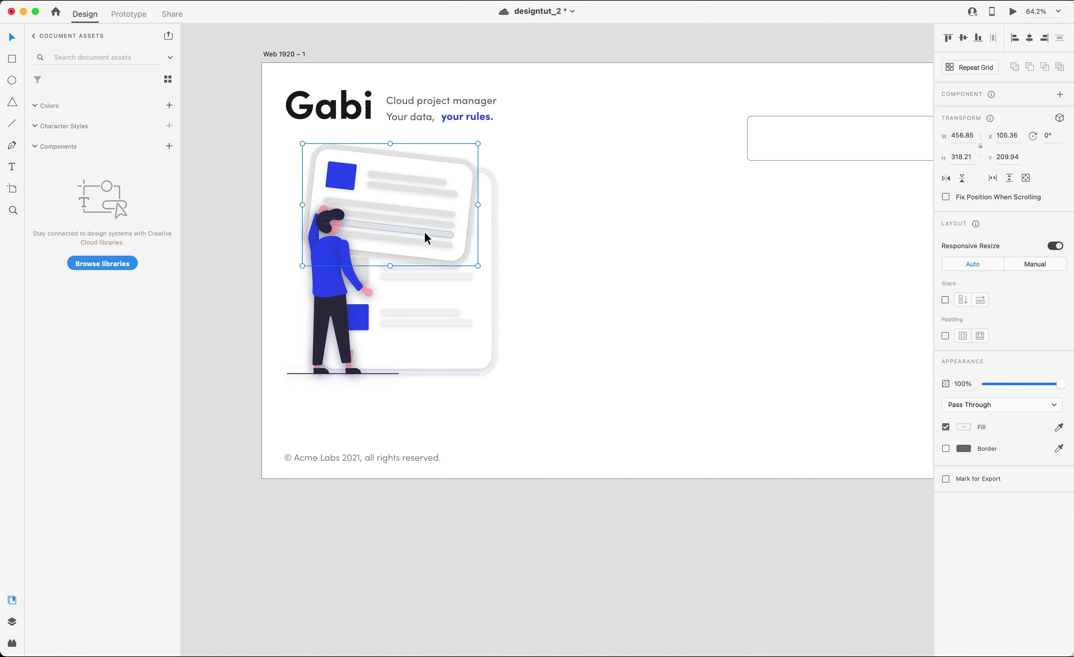
key("super+s")
left_click_drag(479, 267, 449, 233)
left_click(481, 239)
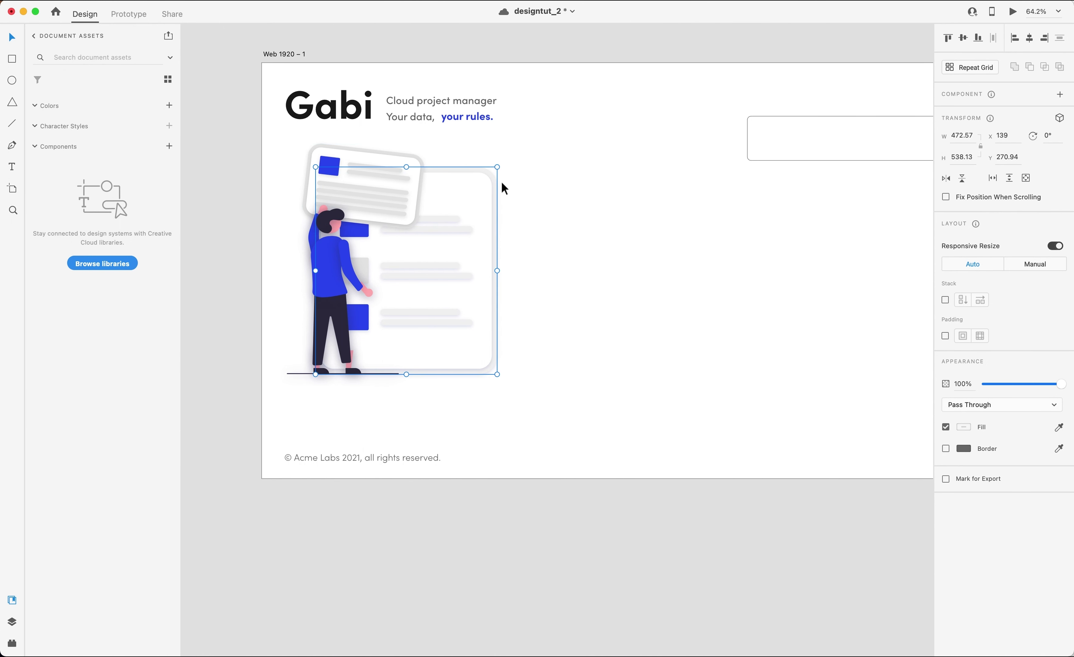
left_click_drag(497, 166, 480, 234)
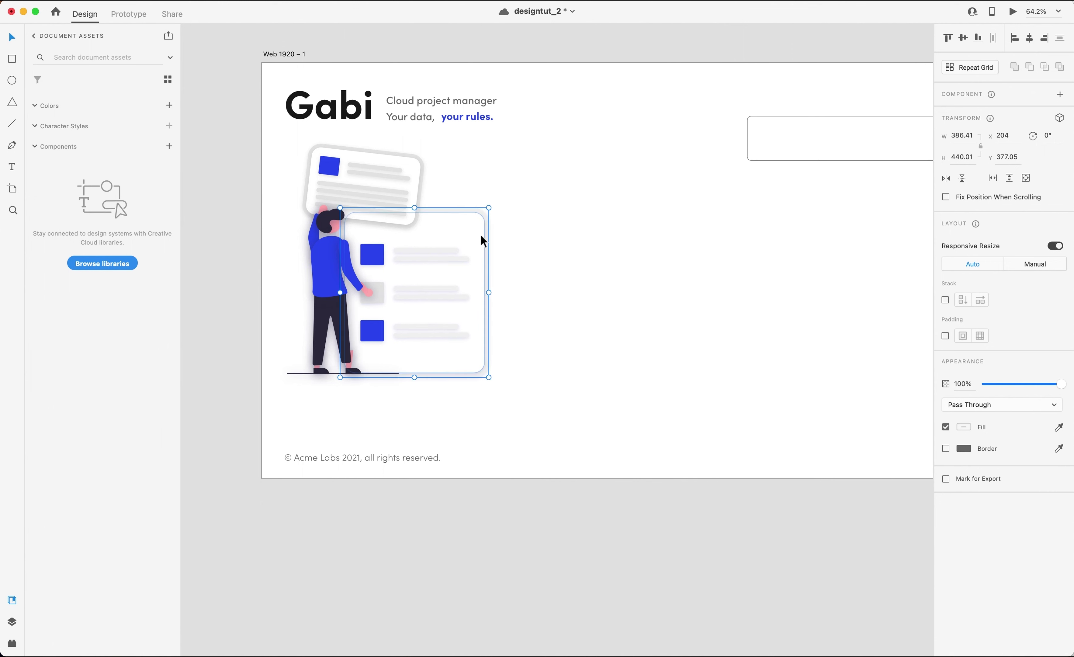
Align the man and both cards as one group with the footer's left edge and enlarge it proportionally until it ends just above the footer.
left_click(523, 226)
left_click(482, 365)
left_click_drag(513, 383, 288, 139)
mouse_move(328, 175)
left_mouse_down()
mouse_move(324, 192)
mouse_move(326, 182)
left_mouse_up()
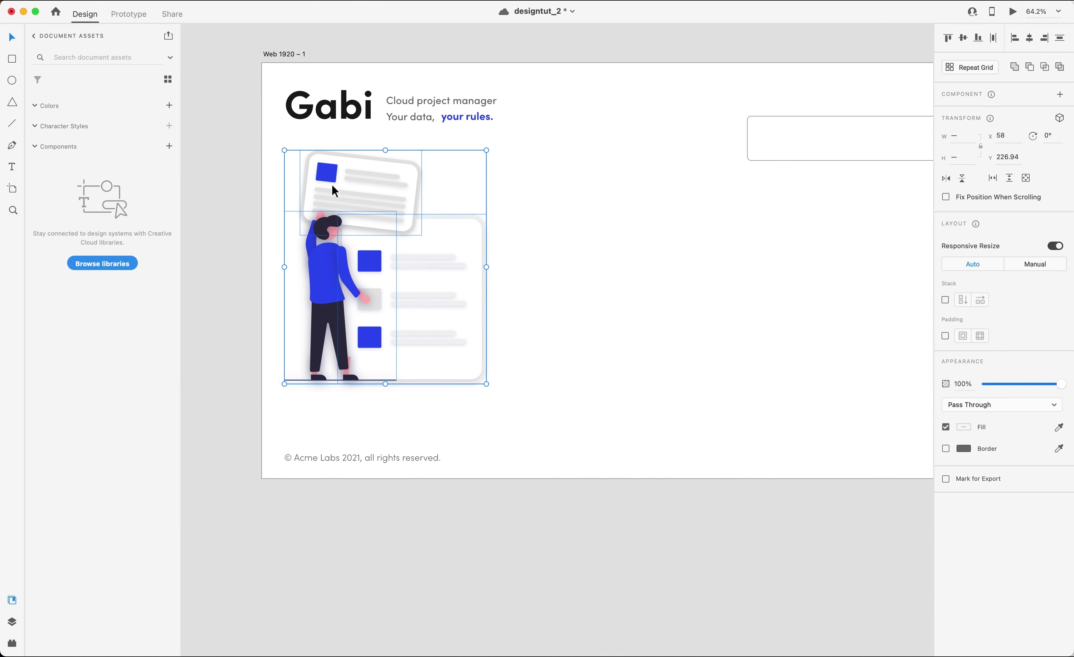
left_click_drag(486, 384, 545, 438)
left_click(608, 417)
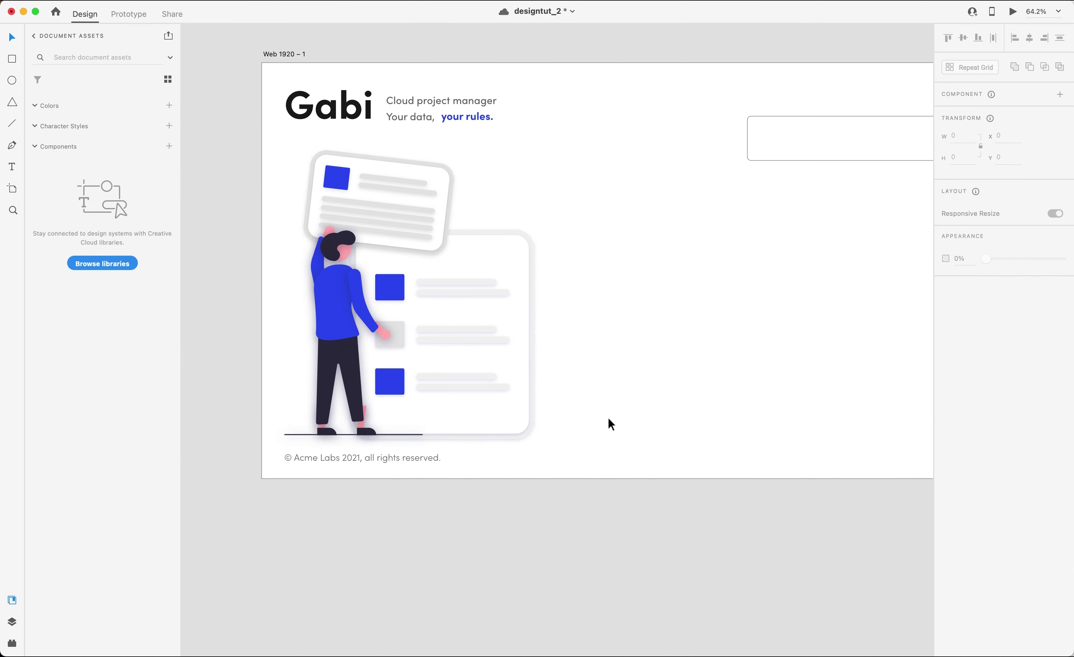
Resize the outlined rounded box to 572 by 82 px and place it at X 1262, Y 200.
scroll(607, 417, "right", 3)
scroll(718, 273, "right", 2)
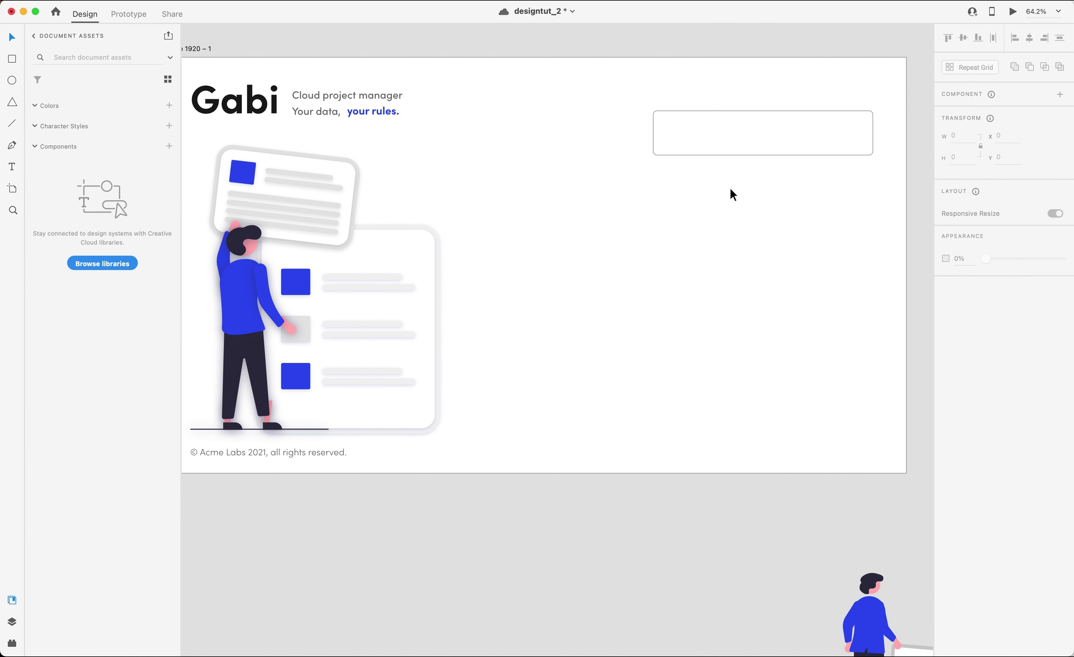
left_click(760, 155)
mouse_move(762, 156)
left_mouse_down()
mouse_move(765, 142)
mouse_move(756, 161)
left_mouse_up()
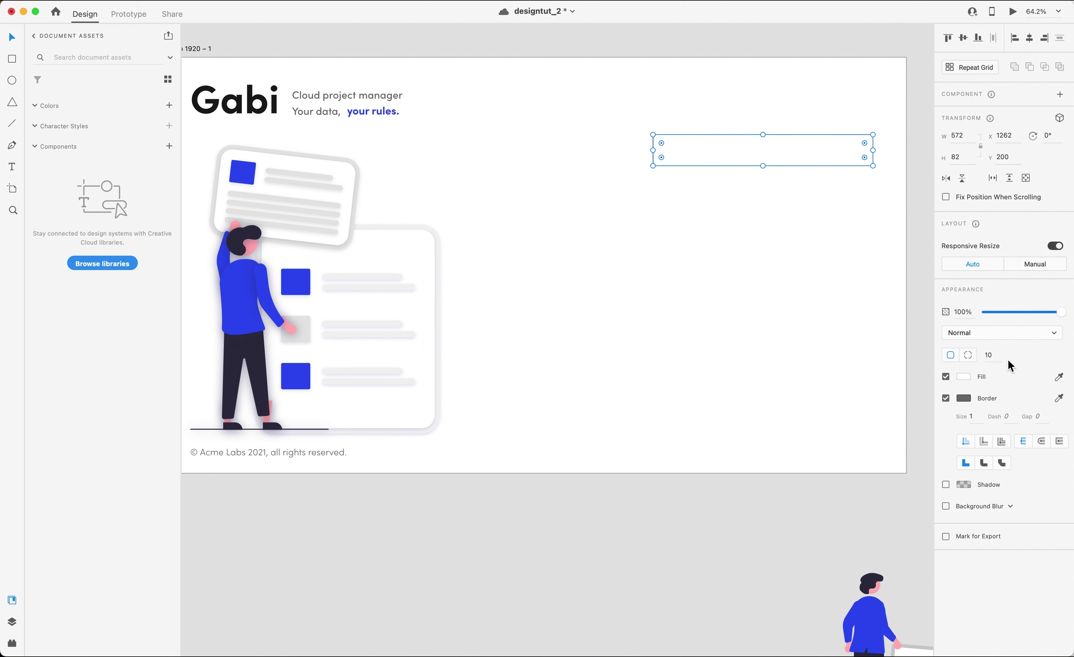
Turn off the box's border and give it a drop shadow with a blur of 26.
left_click(947, 399)
left_click(946, 420)
left_click(962, 418)
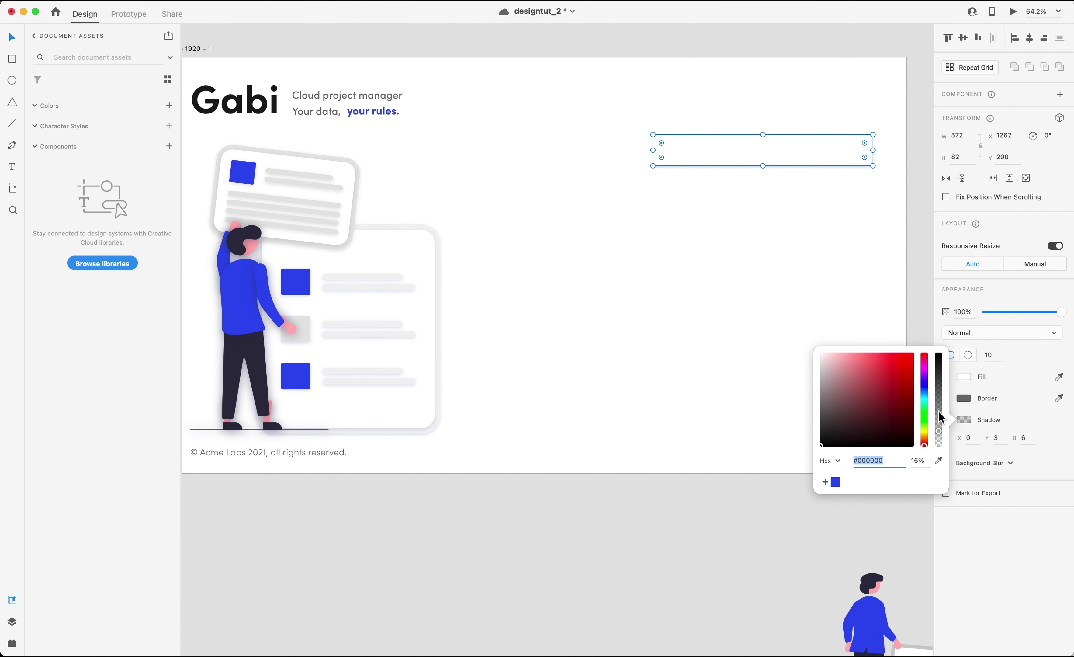
left_click(1025, 439)
key("shift+Up")
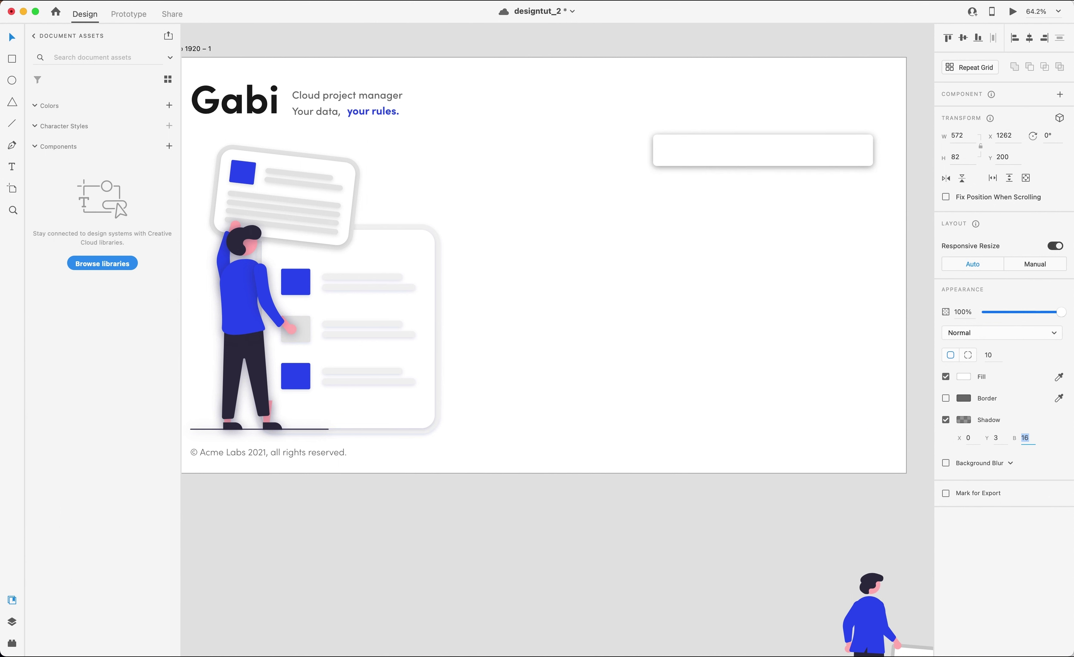
key("shift+Up")
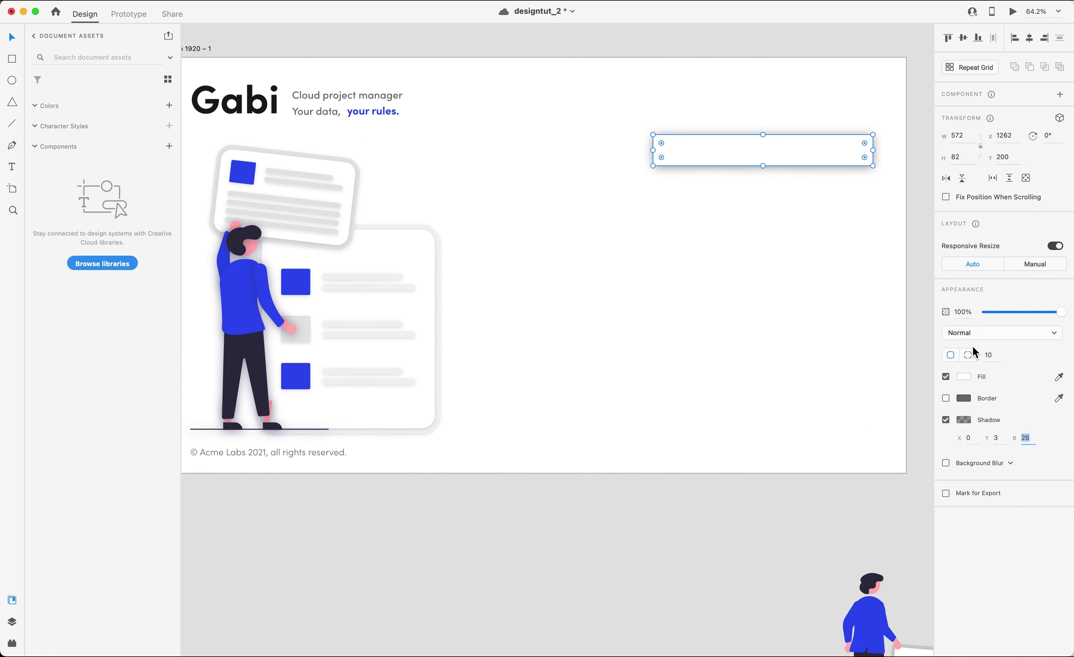
Set the box shadow's vertical offset to 18 and its black colour to 13% opacity.
left_click(964, 420)
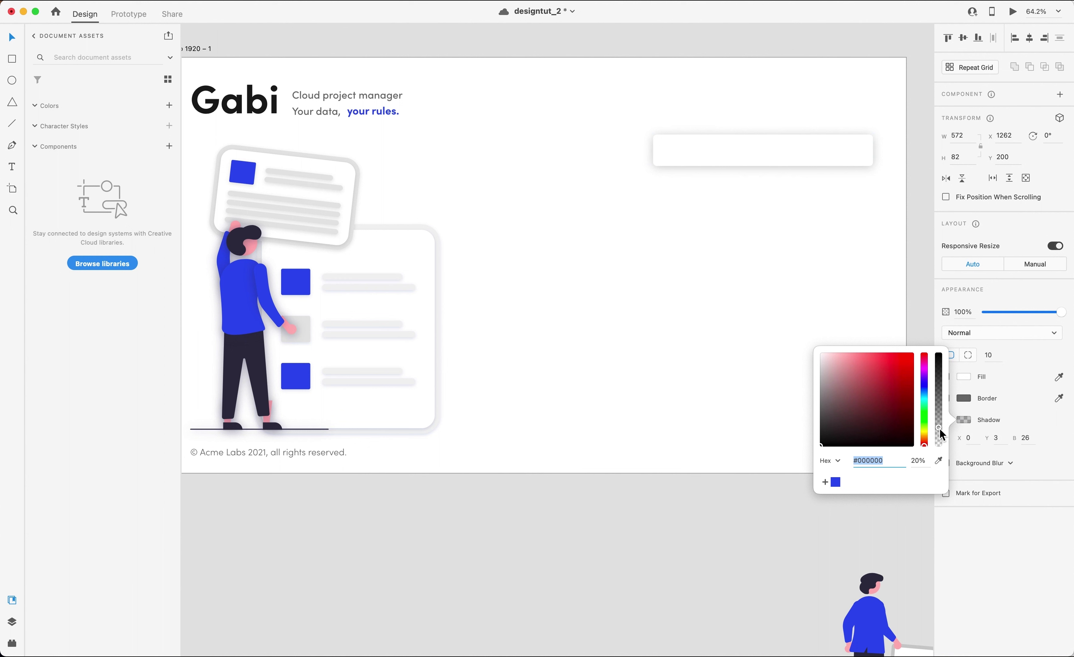
left_click(998, 446)
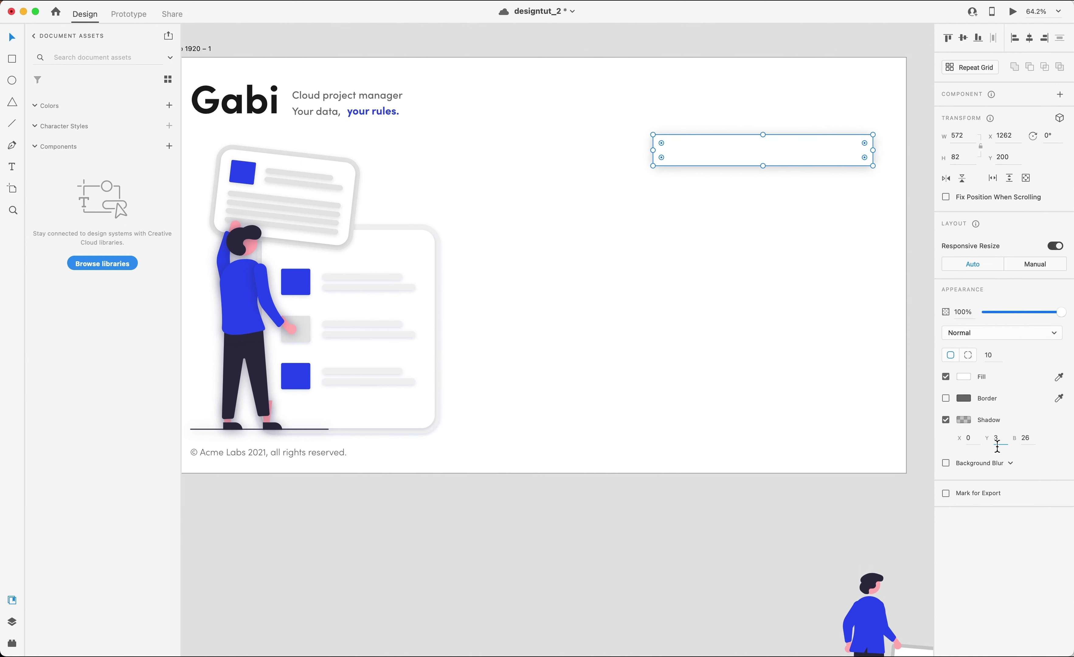
key("Up")
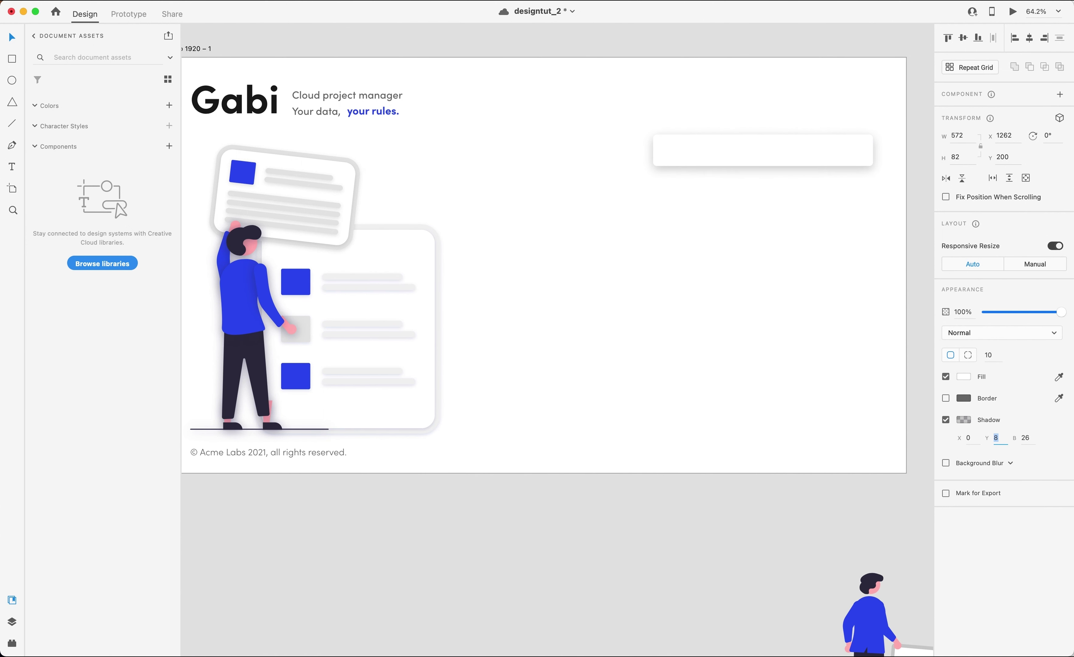
key("Up")
key("Down")
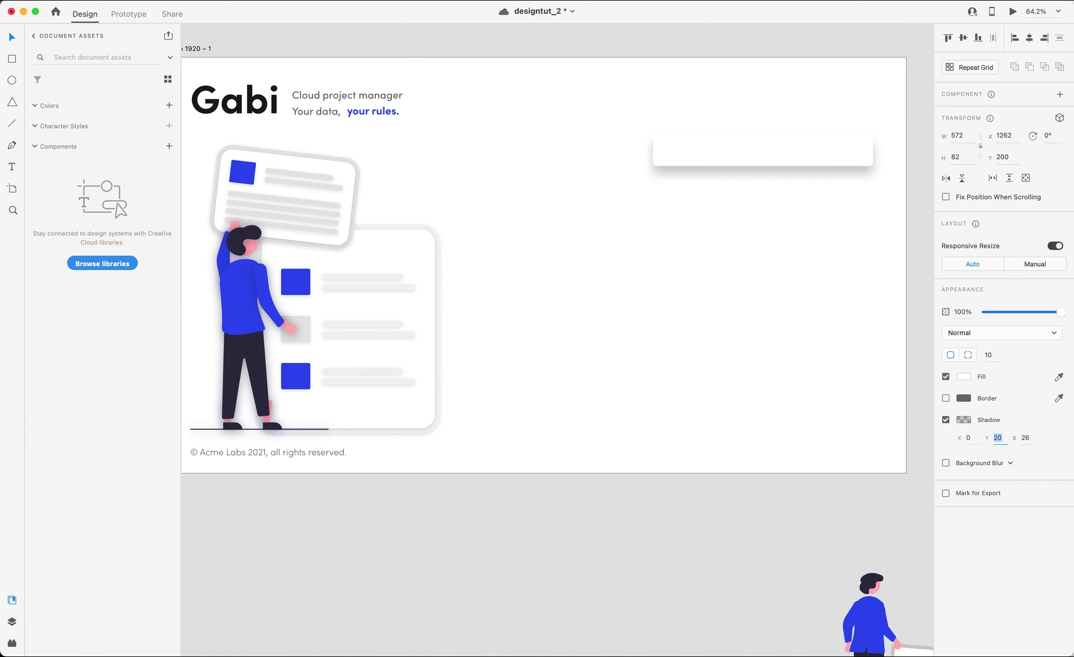
left_click(965, 420)
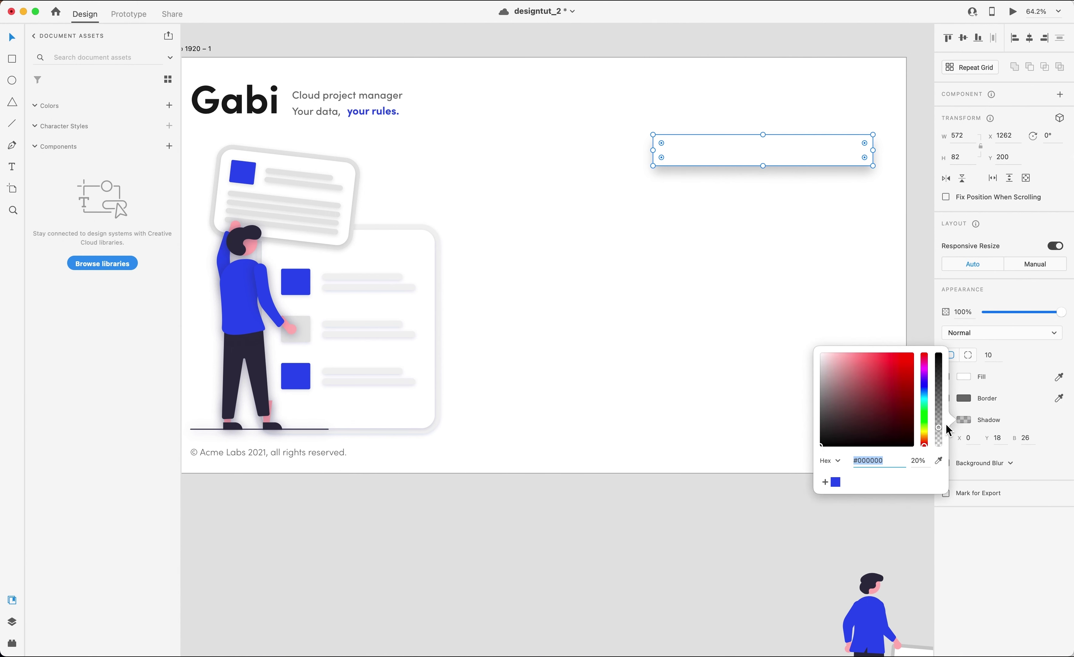
left_click_drag(940, 422, 942, 436)
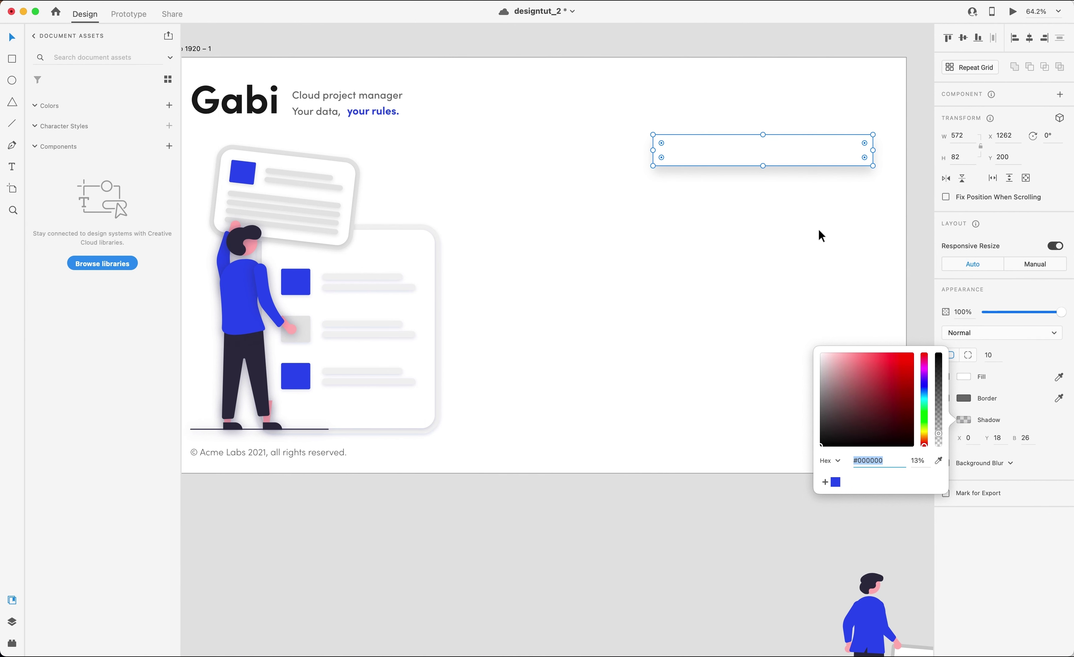
Copy the box to Y 352 below and split the upper one into two 241 px wide boxes flush with its outer edges.
left_click_drag(764, 158, 767, 208)
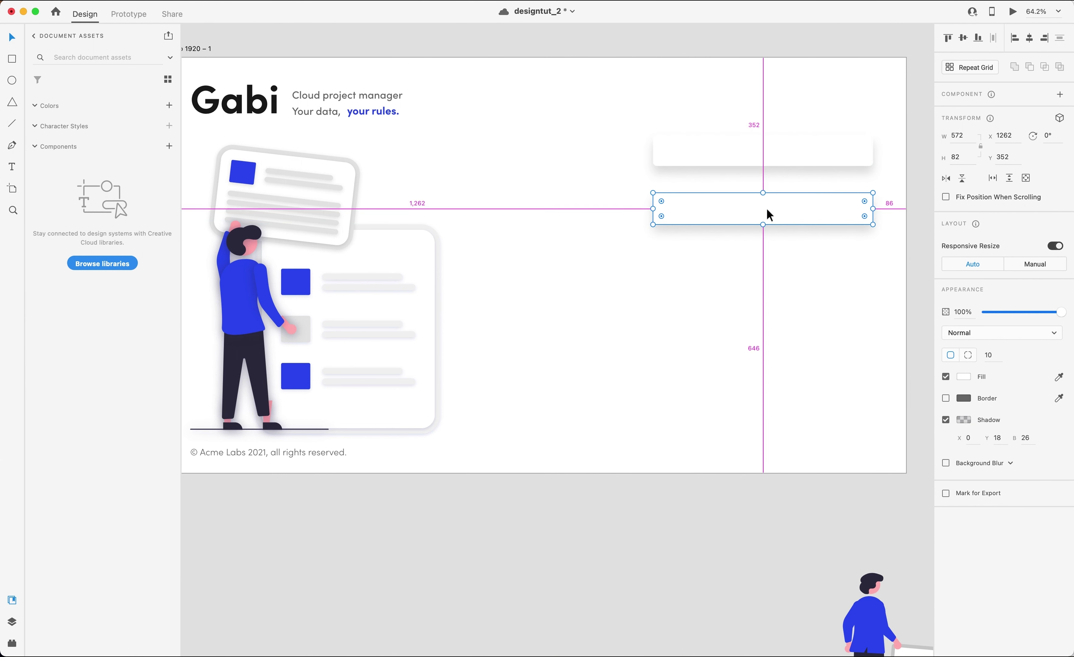
left_click(784, 163)
left_click_drag(875, 152, 850, 145)
left_click(735, 163)
left_click(790, 149, "shift")
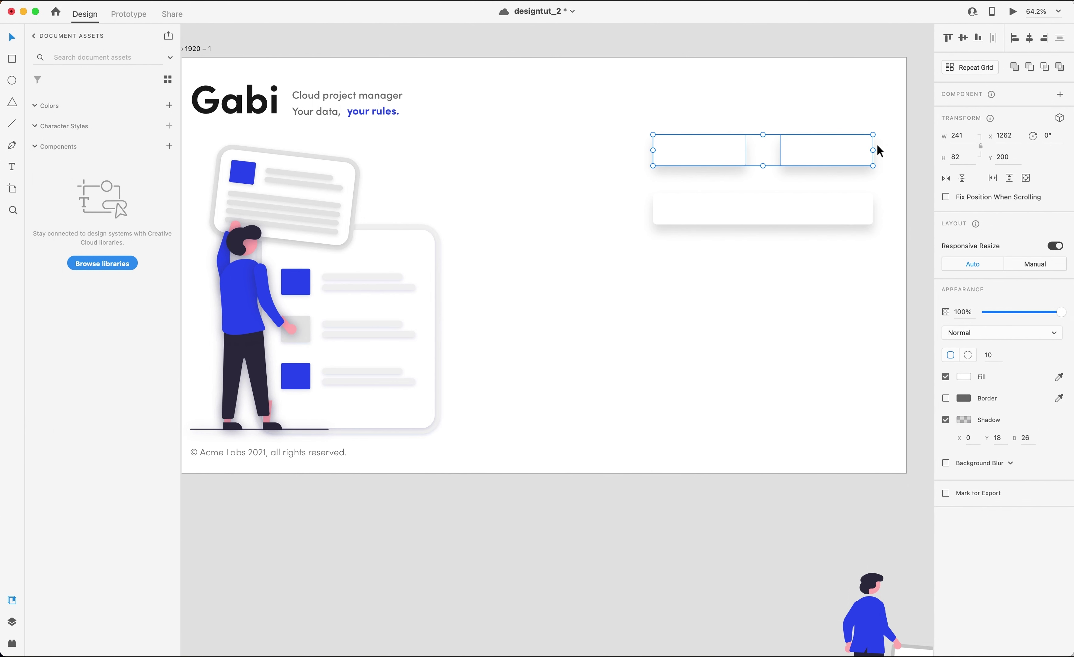
Widen both upper boxes inward to 269 px each, keeping their outer edges flush with the full-width box below.
left_click_drag(876, 150, 899, 151)
key("super+z")
left_click(822, 122)
left_click_drag(826, 149, 799, 150)
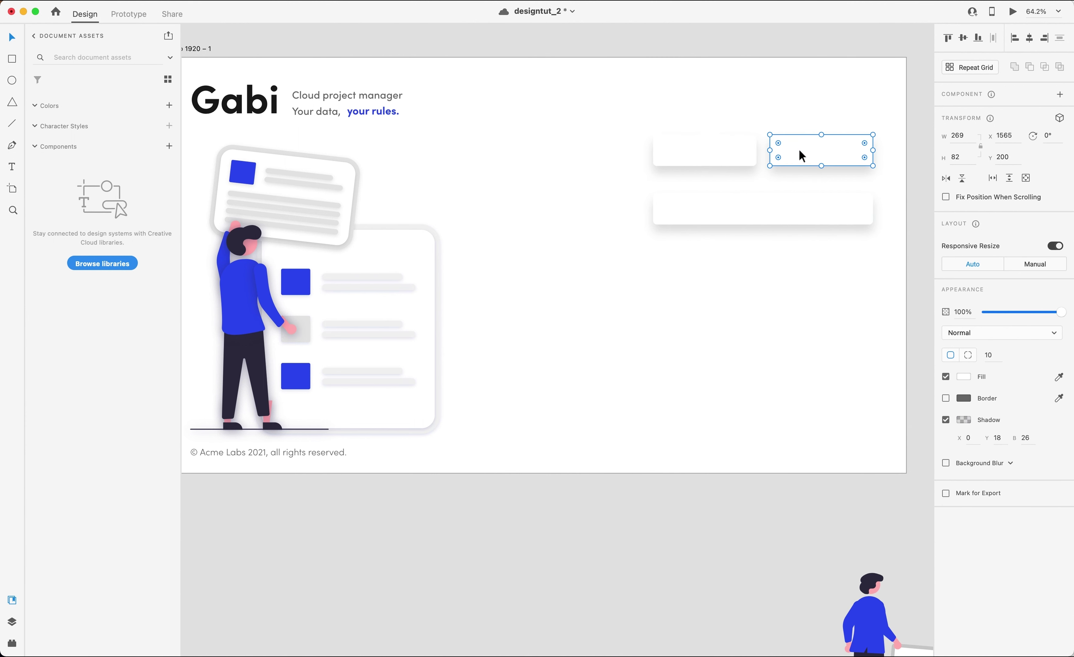
Stack three evenly spaced copies of the full-width box below the half-width pair, with the lowest at Y 626.
left_click(811, 109)
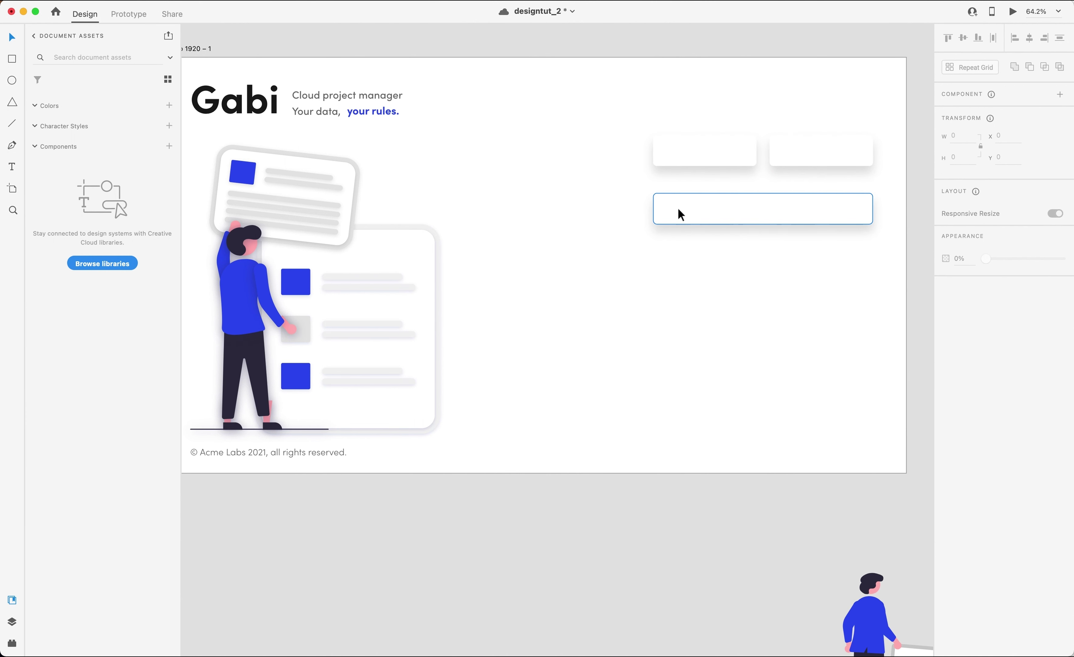
left_click(688, 216)
left_click_drag(687, 212, 689, 321)
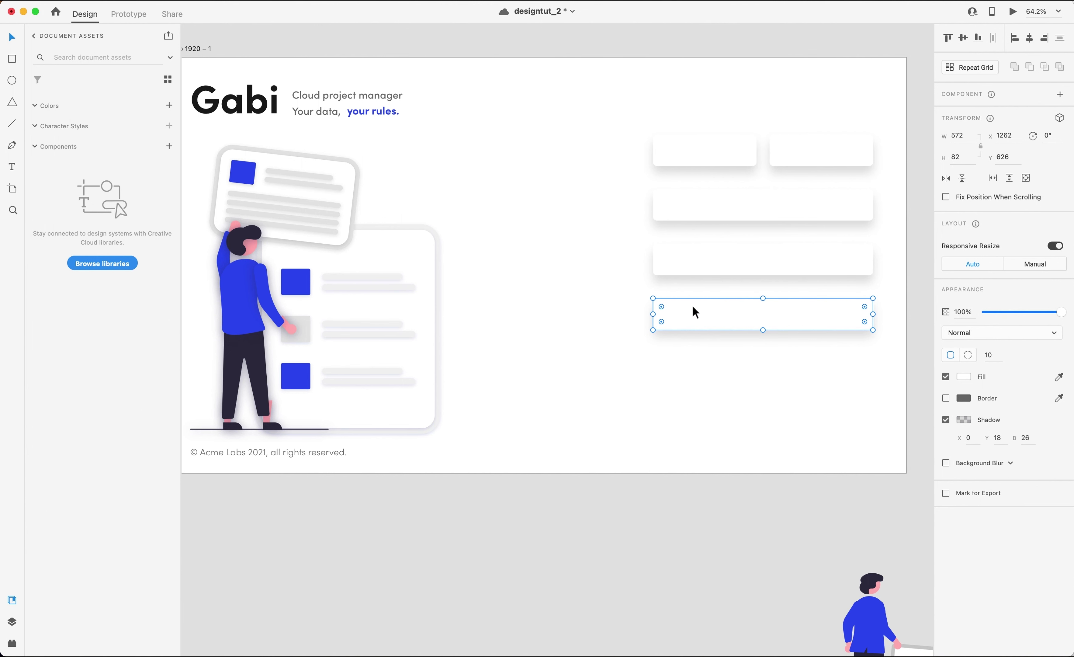
Draw a 51 px checkbox square with corner radius 11 and a 2 px border at X 1262, Y 798 below the fields.
key("r")
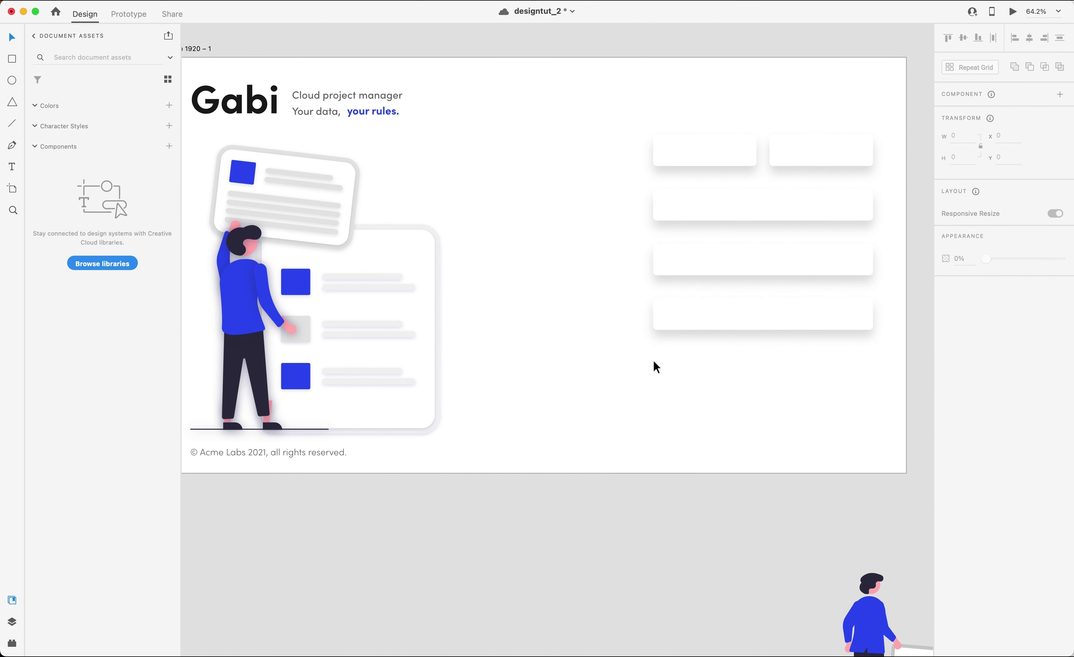
mouse_move(656, 368)
left_mouse_down()
mouse_move(674, 385)
mouse_move(667, 379)
left_mouse_up()
scroll(672, 385, "up", 5)
left_click(974, 423)
type("2")
key("Return")
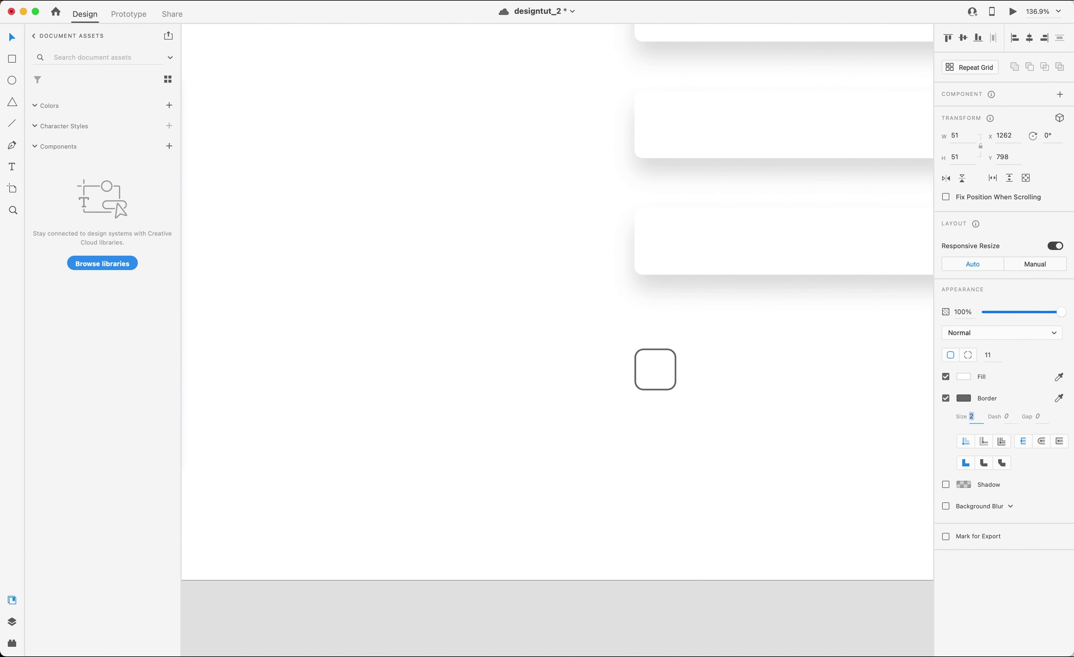
left_click(770, 381)
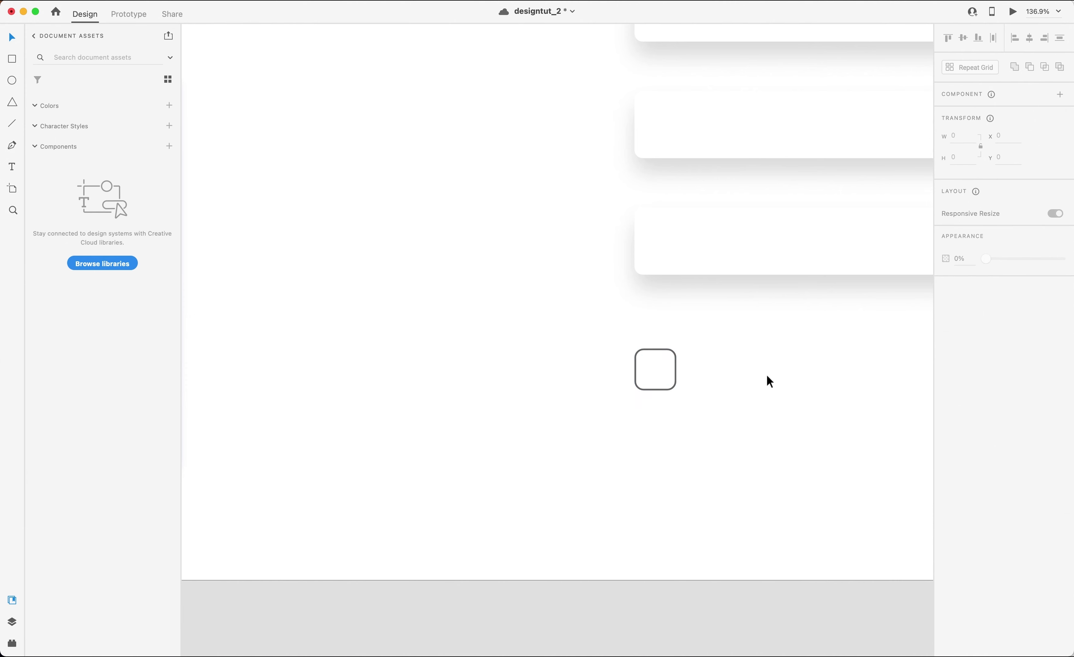
Copy the lowest full-width field to Y 874 below the checkbox and set the copy's vertical shadow offset to 2.
key("super+minus")
left_click_drag(660, 290, 661, 410)
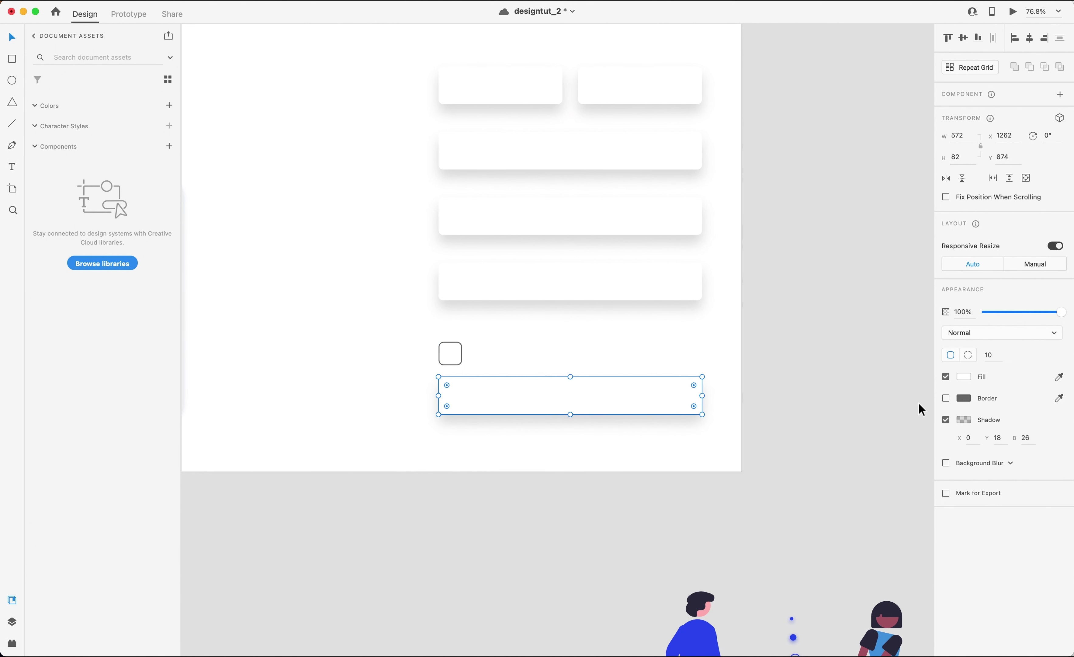
left_click(999, 438)
left_click(1027, 438)
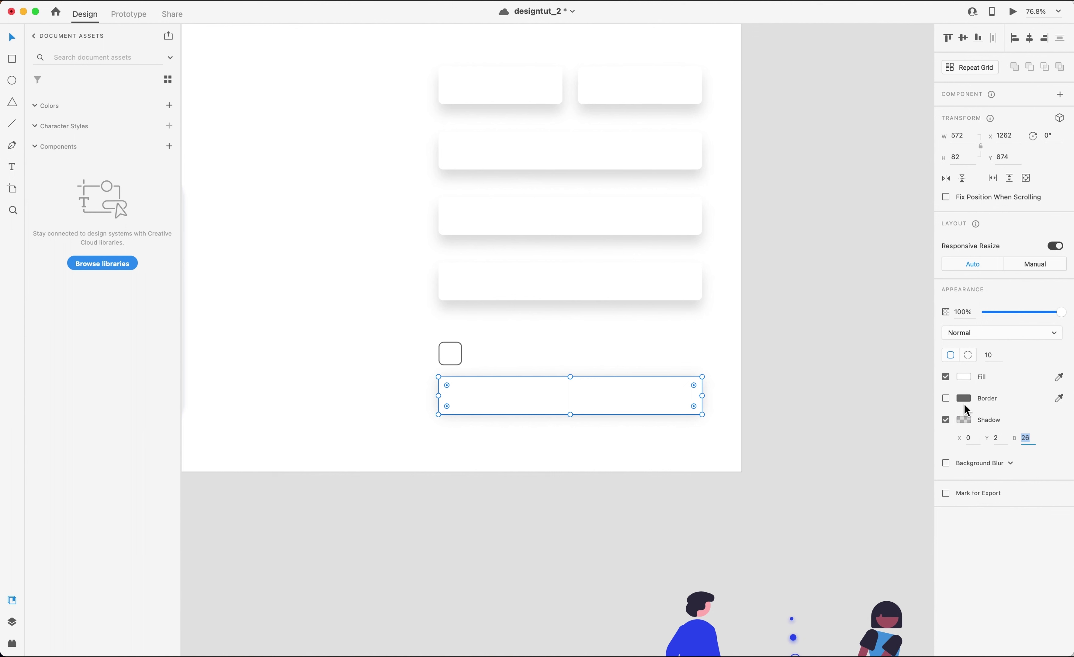
Fill the box below the checkbox with the saved blue swatch and leave its border turned off.
left_click(964, 398)
left_click(835, 461)
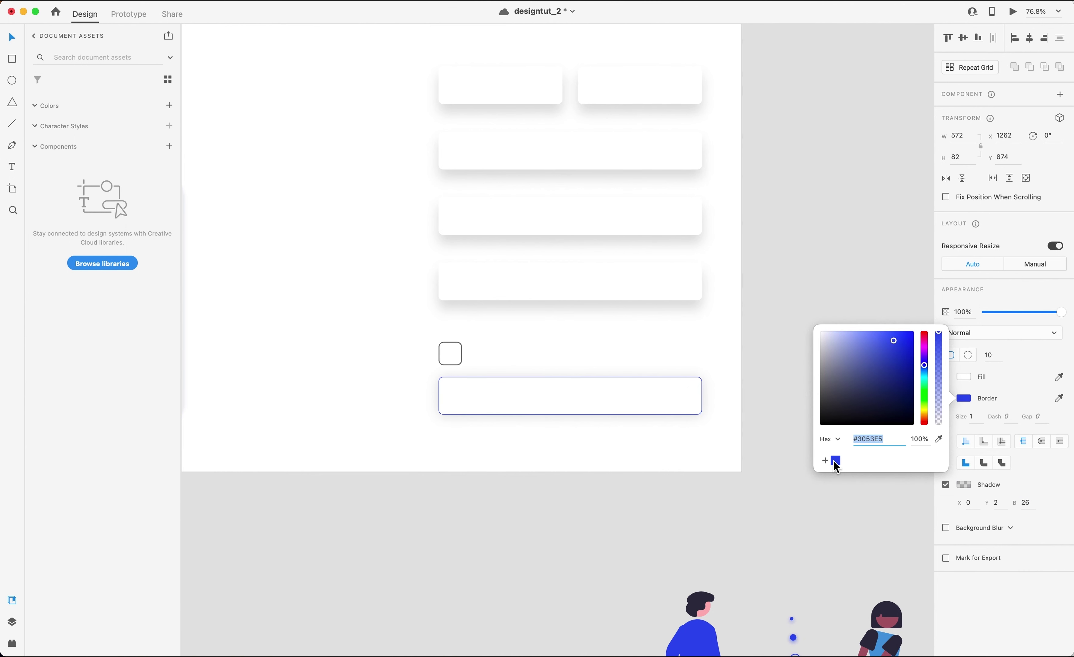
left_click(958, 387)
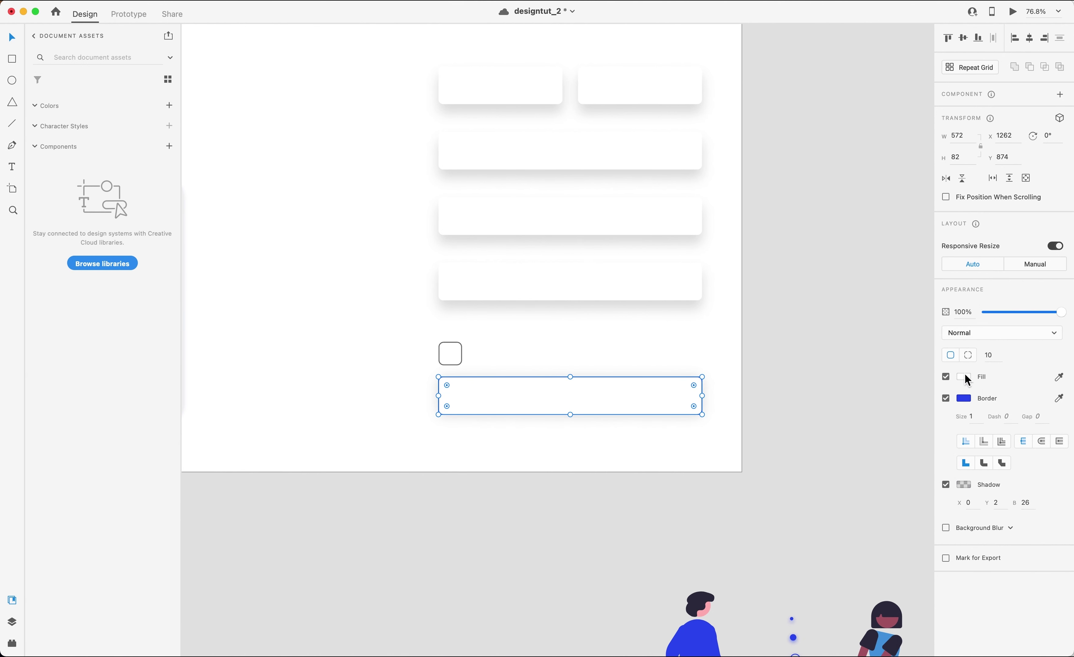
left_click(966, 375)
left_click(837, 445)
left_click(953, 397)
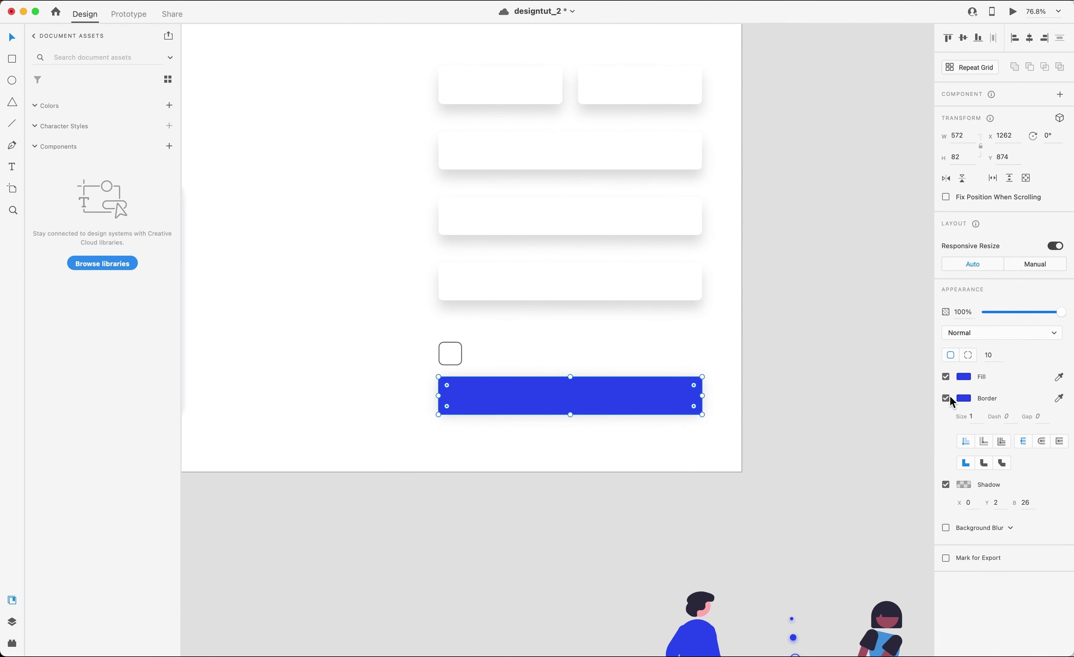
left_click(948, 398)
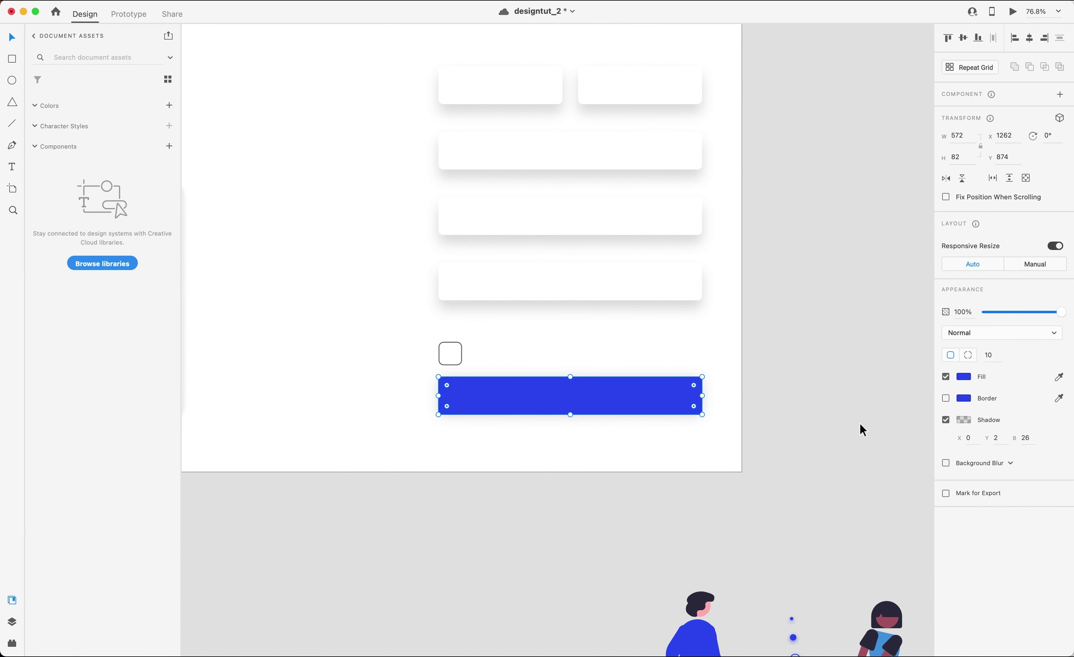
Recolour the blue button's shadow to a dark blue at 21% opacity.
left_click(969, 422)
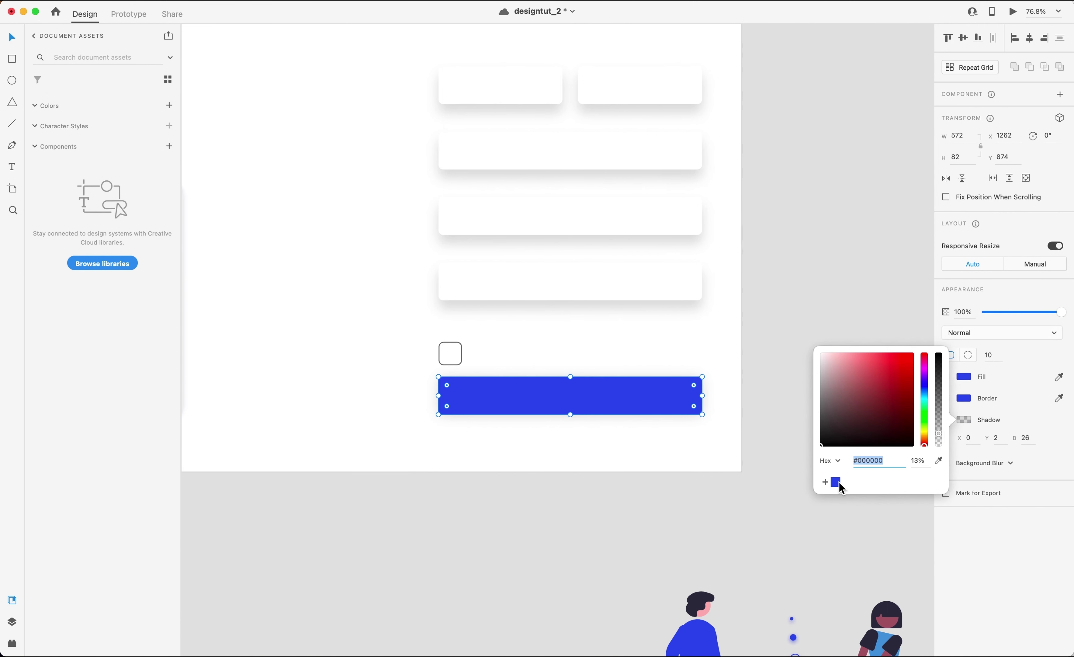
left_click(837, 483)
left_click_drag(939, 390, 943, 427)
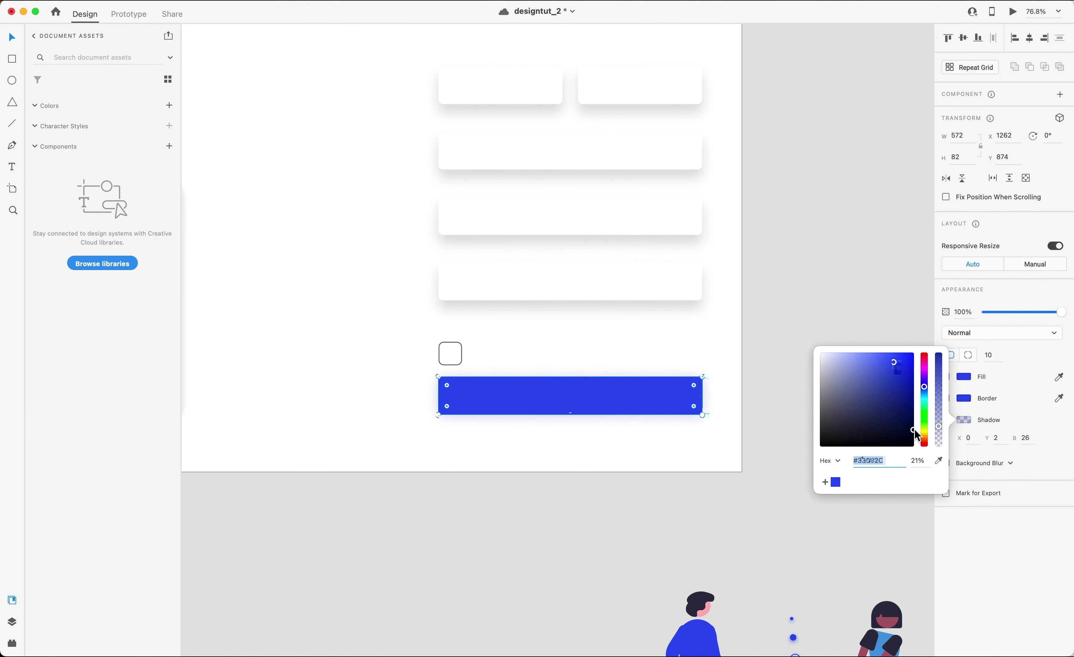
left_click(712, 488)
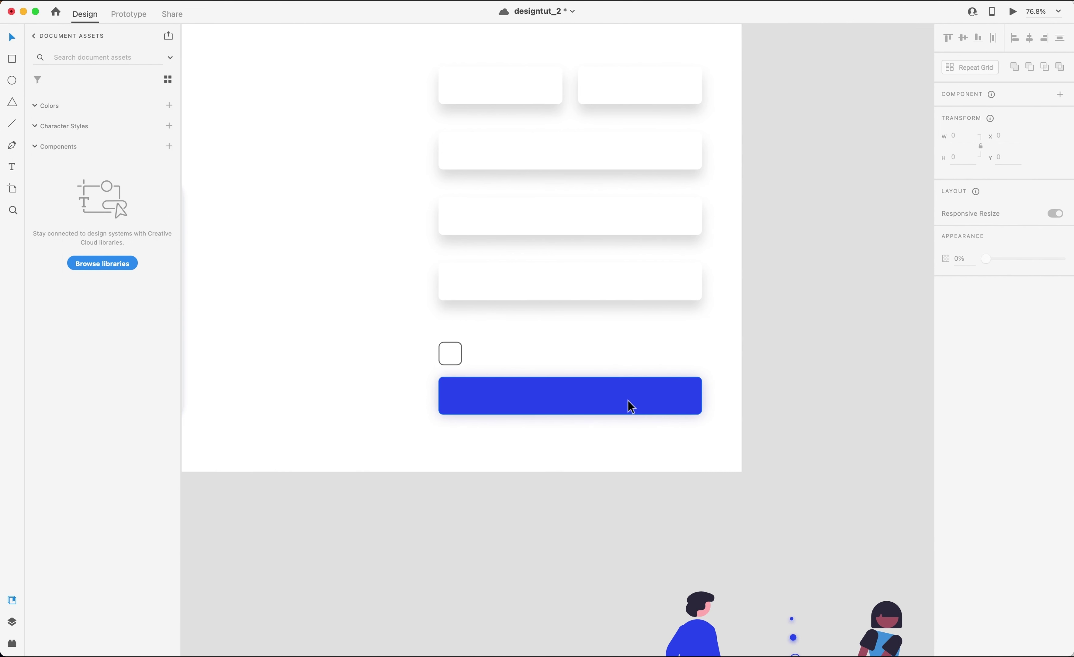
Shrink the checkbox to 42 by 42 px with corner radius 10 and place it at Y 778 above the blue button.
scroll(634, 402, "down", 1)
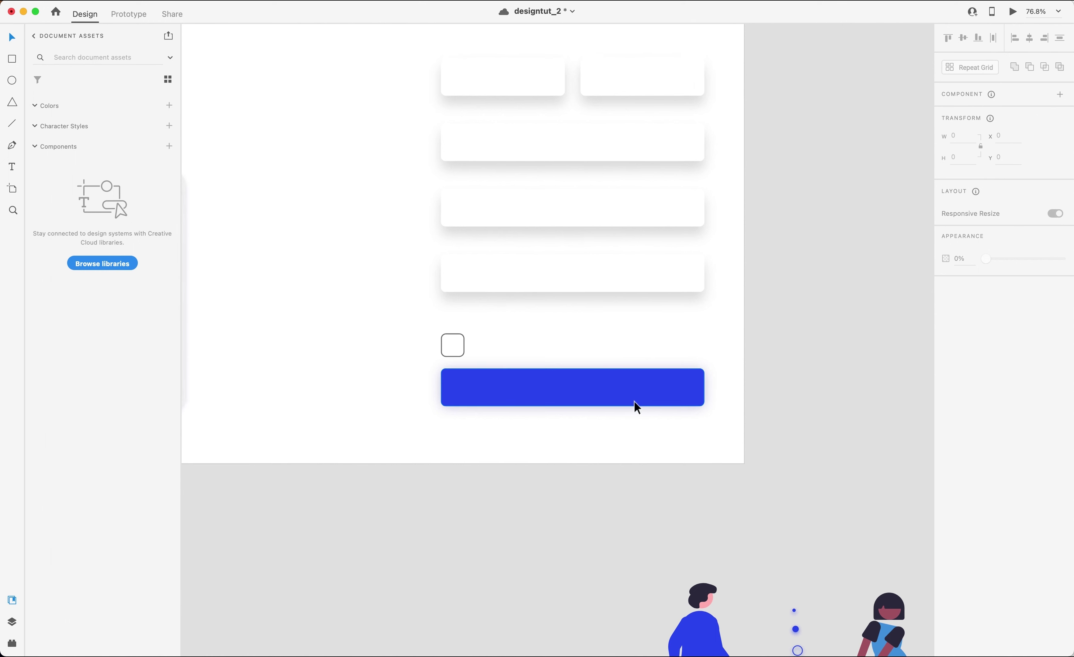
left_click(464, 345)
right_click(466, 353)
left_click(471, 359)
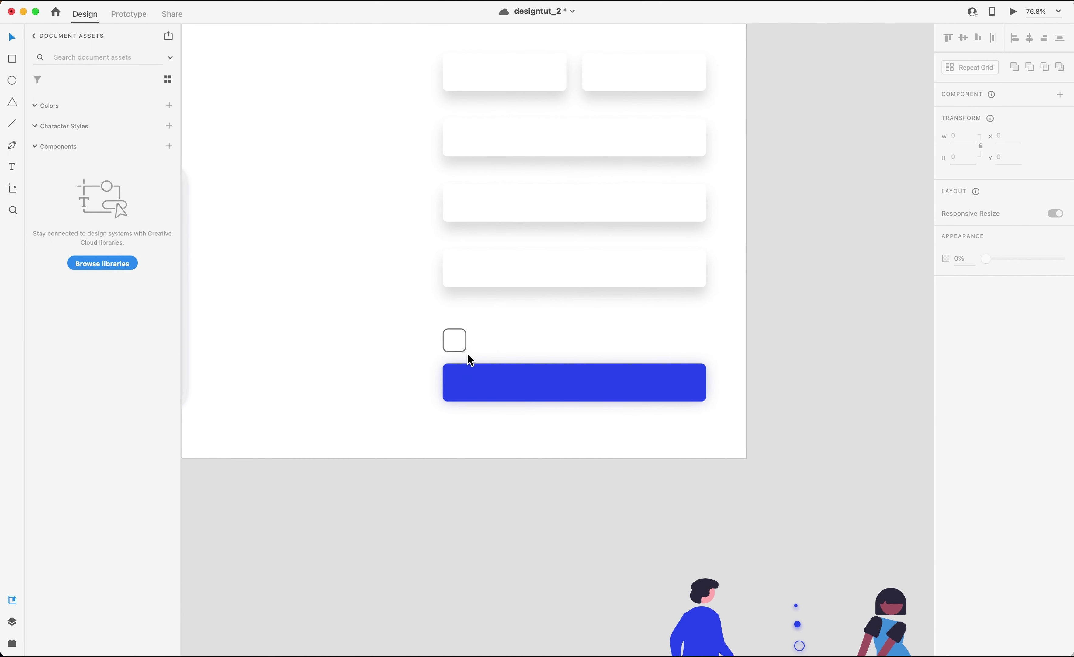
left_click(464, 349)
left_click_drag(467, 354, 462, 348)
key("shift+Up")
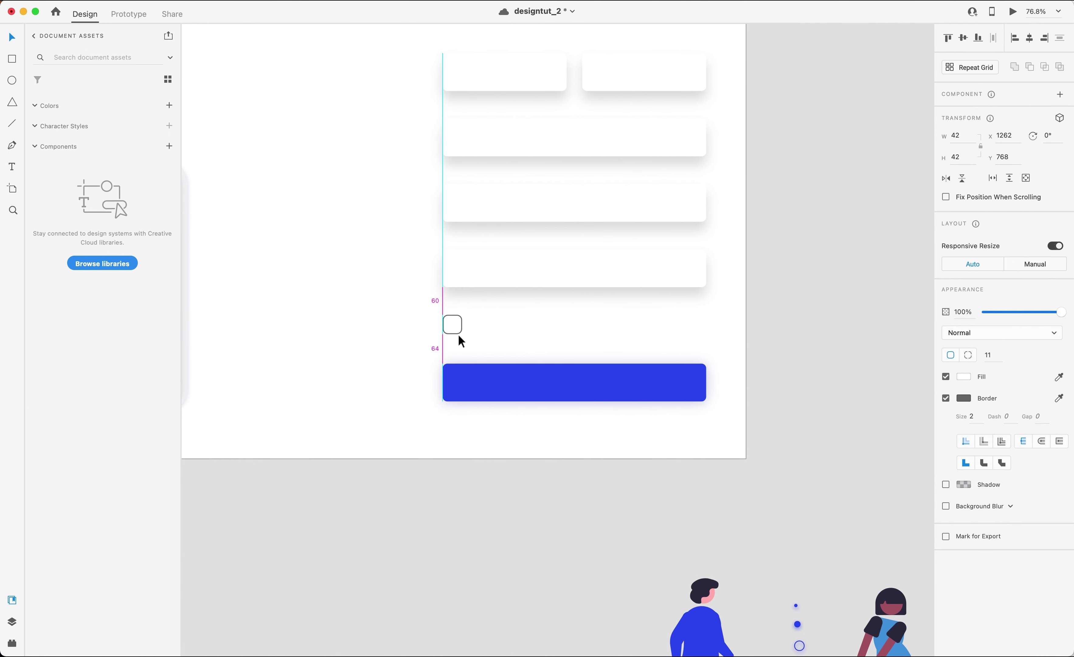
scroll(450, 329, "up", 3)
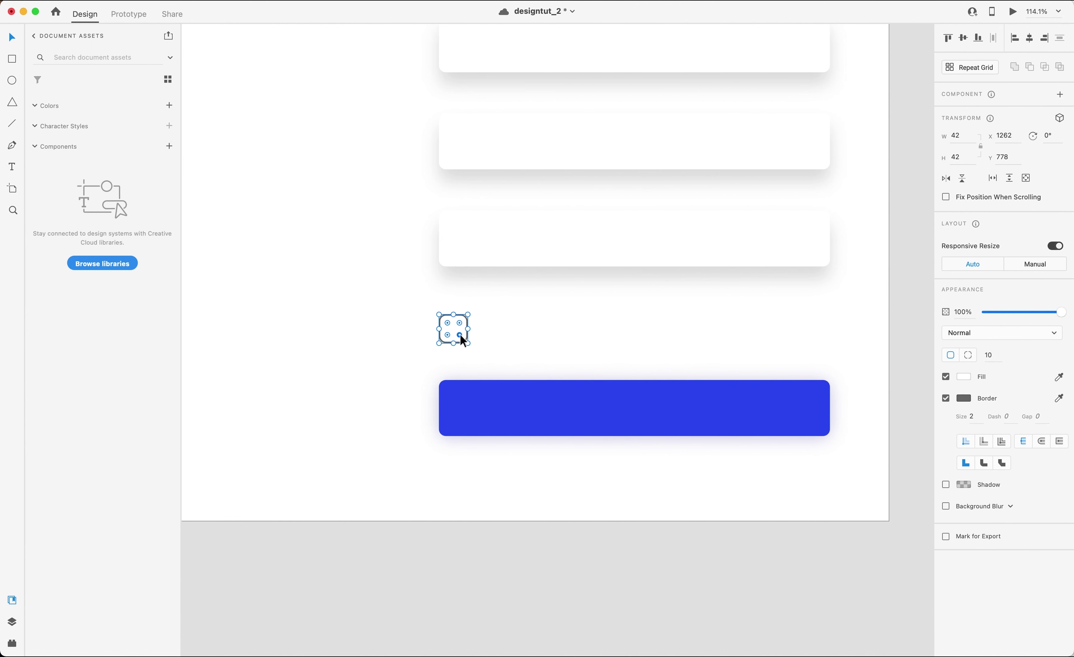
scroll(590, 319, "down", 5)
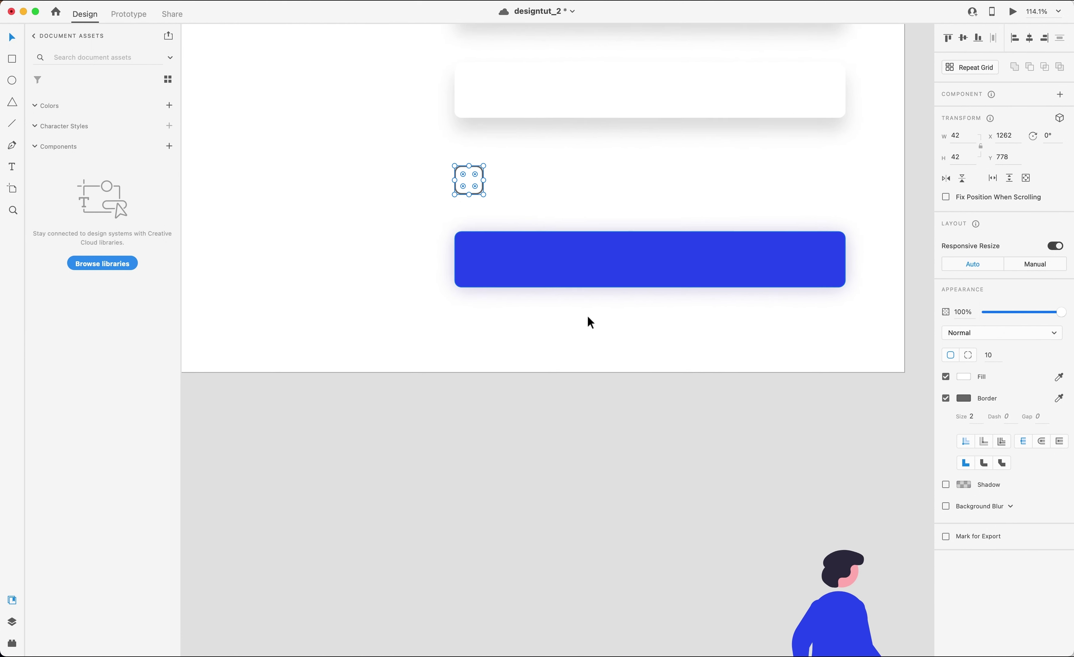
Add the text "Already have an account?" below the blue button.
left_click(563, 313)
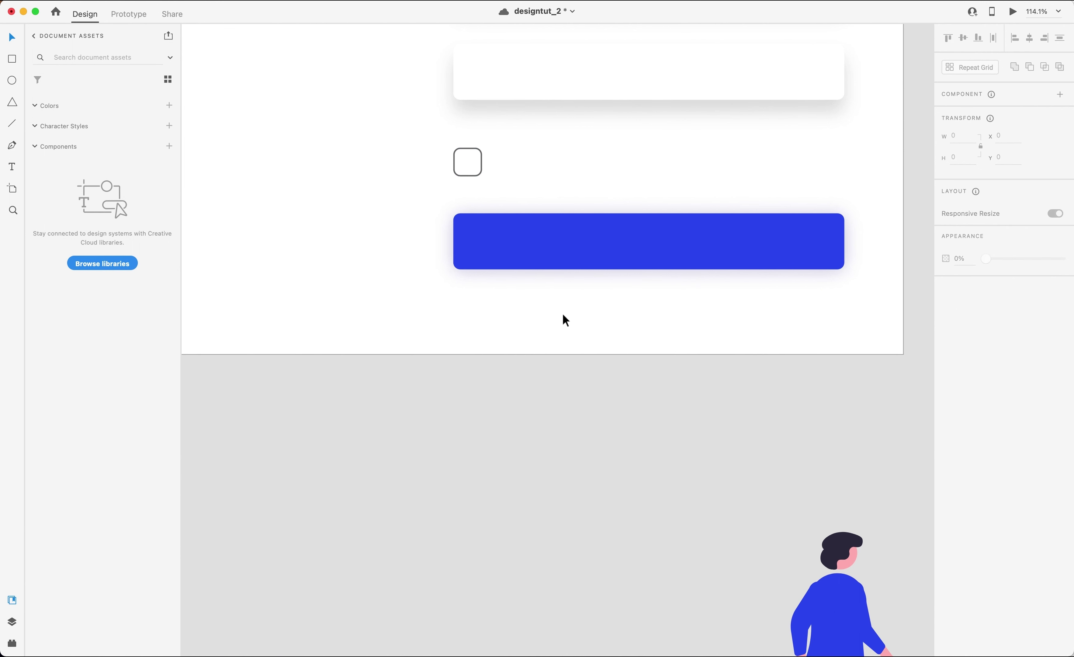
key("t")
left_click(494, 317)
type("Already")
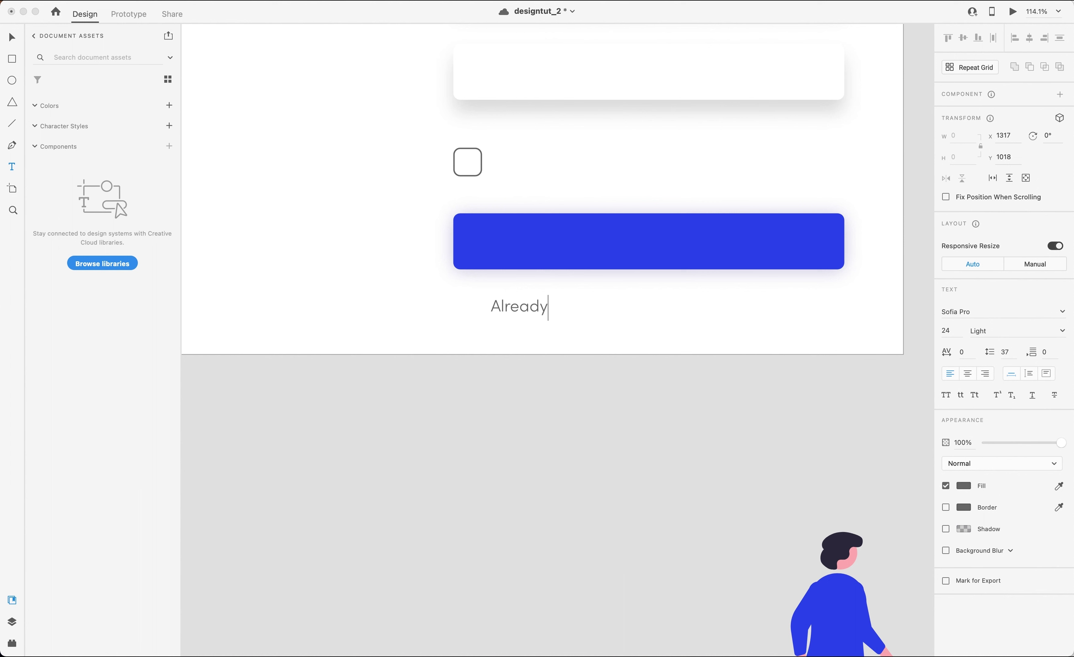
type(" have an account?")
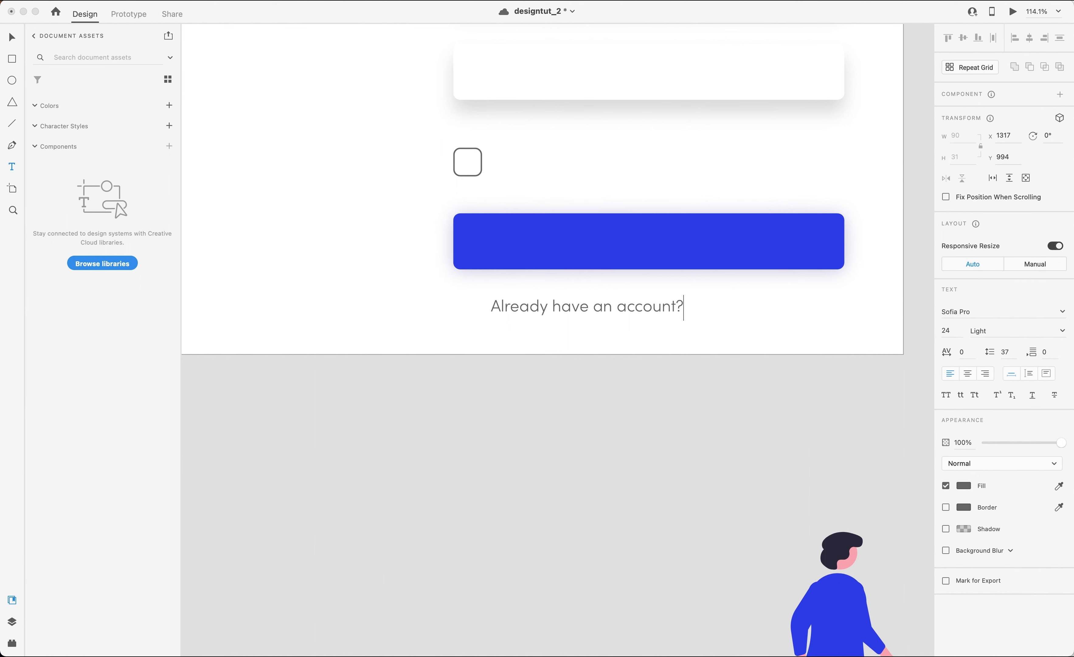
key("Escape")
Align the account question with the button's left edge and add a Bold copy beside it at X 1558 reading "Login".
left_click_drag(520, 305, 686, 316)
double_click(686, 316)
type("Login")
key("Escape")
left_click(1007, 333)
type("Bold")
key("Tab")
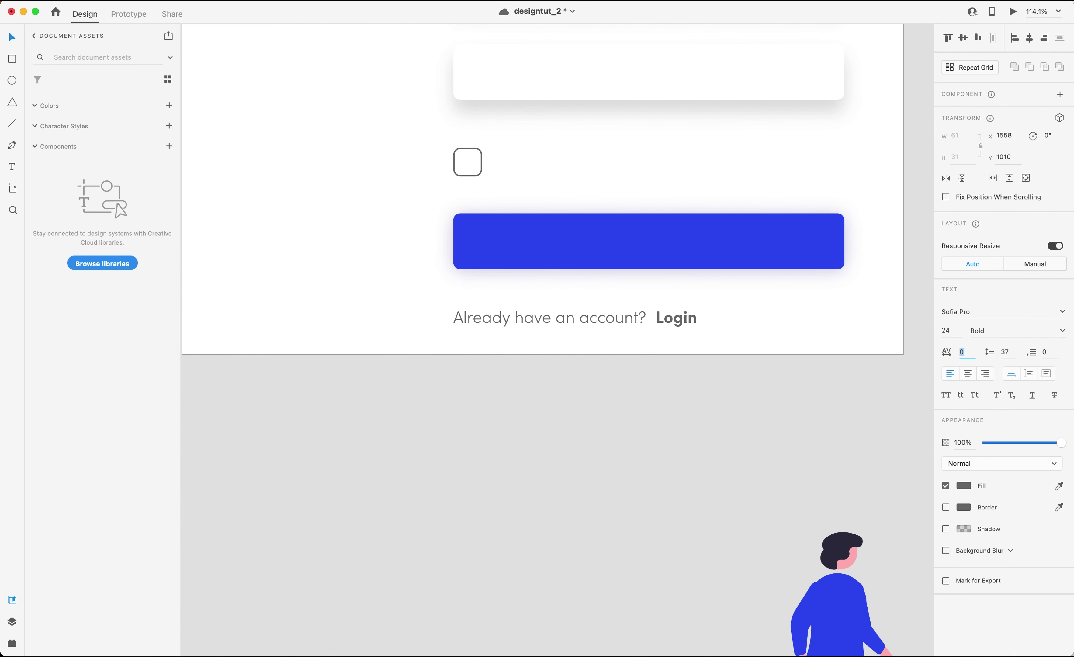
Fill the "Login" text with the saved blue swatch.
left_click(963, 485)
left_click(836, 551)
left_click(692, 326)
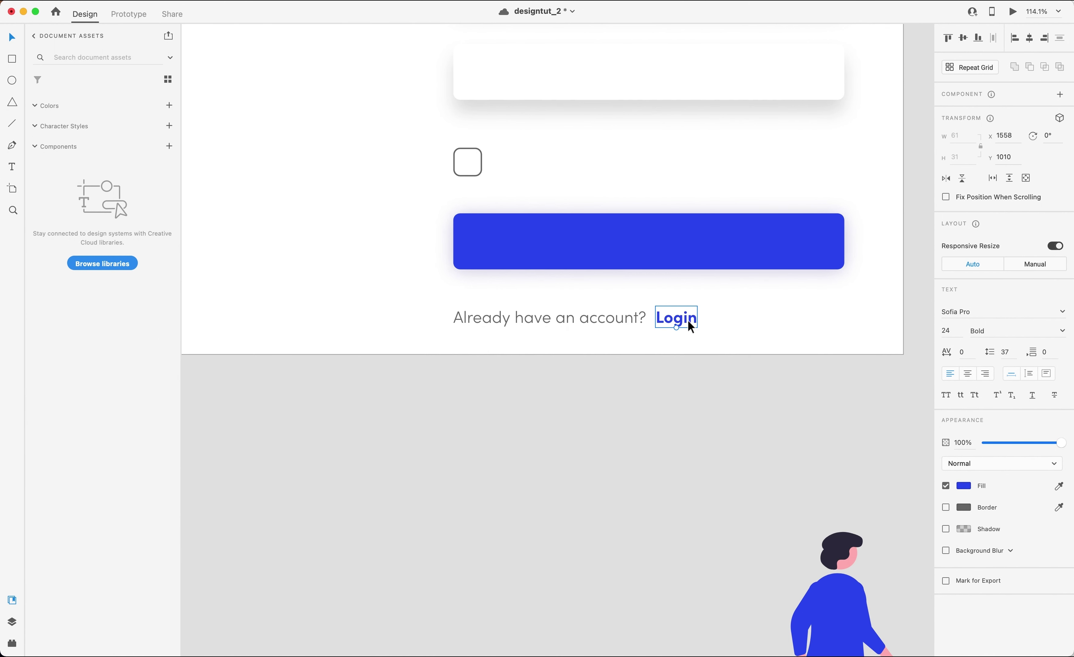
Draw a rectangle about 75 by 8 px under "Login", without a border and filled with the saved blue swatch.
key("r")
left_click_drag(652, 326, 705, 329)
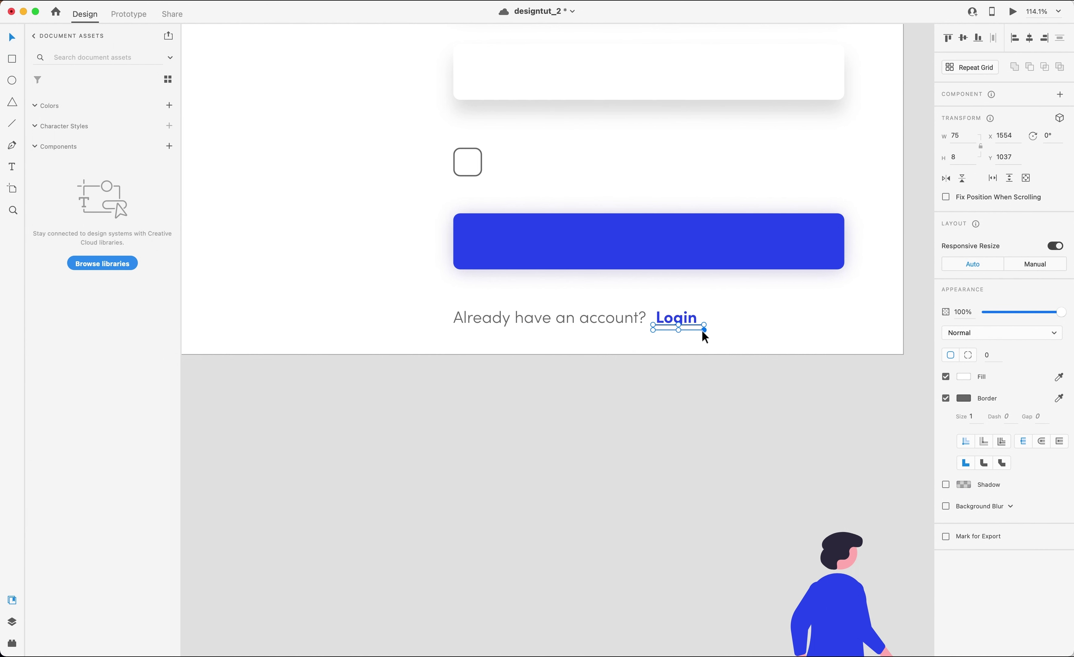
scroll(705, 338, "up", 5)
left_click(946, 399)
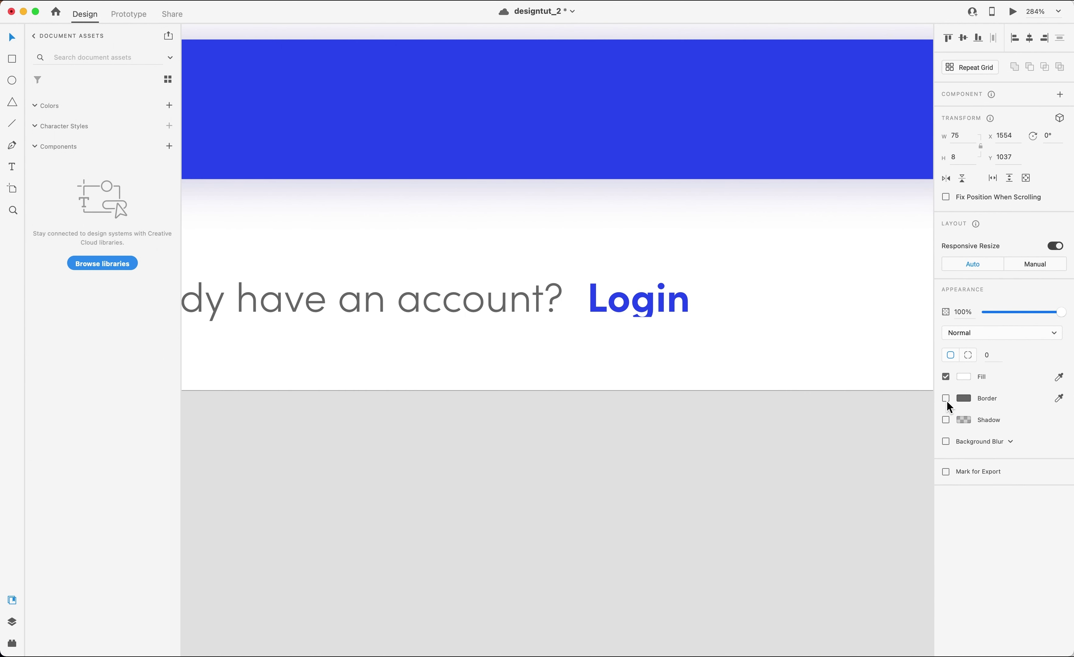
left_click(965, 378)
left_click(837, 447)
type("v")
scroll(746, 346, "up", 1)
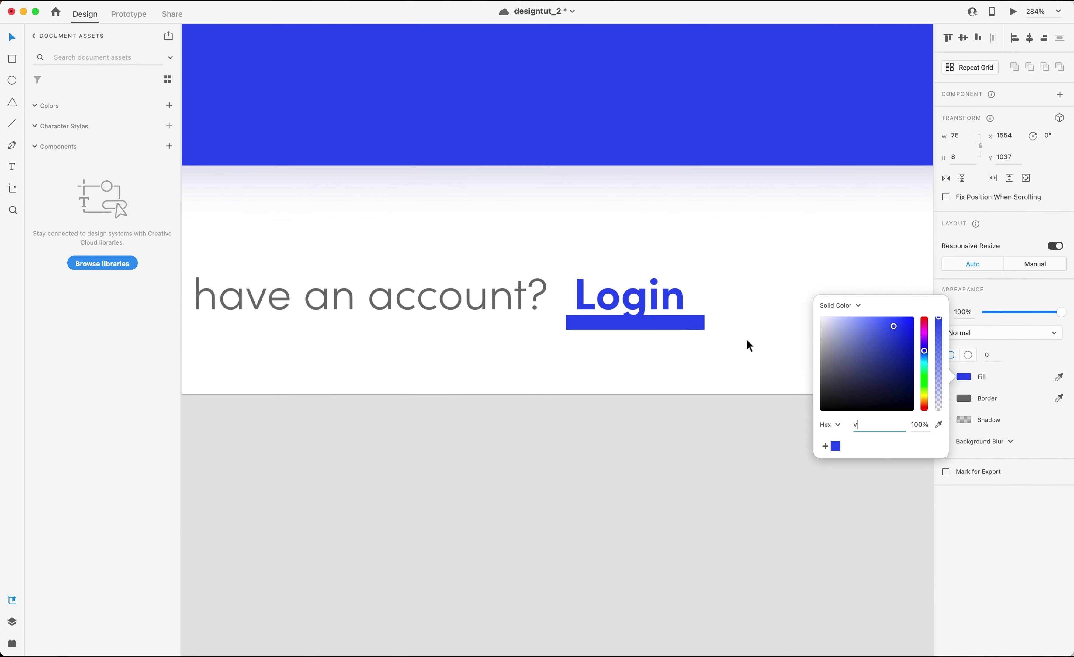
Shape the bar under "Login" into a 60 by 4 px underline with corner radius 1 and nudge it slightly down.
scroll(746, 347, "up", 4)
right_click(627, 284)
left_click(649, 307)
left_click(654, 313)
left_click_drag(654, 313, 627, 310)
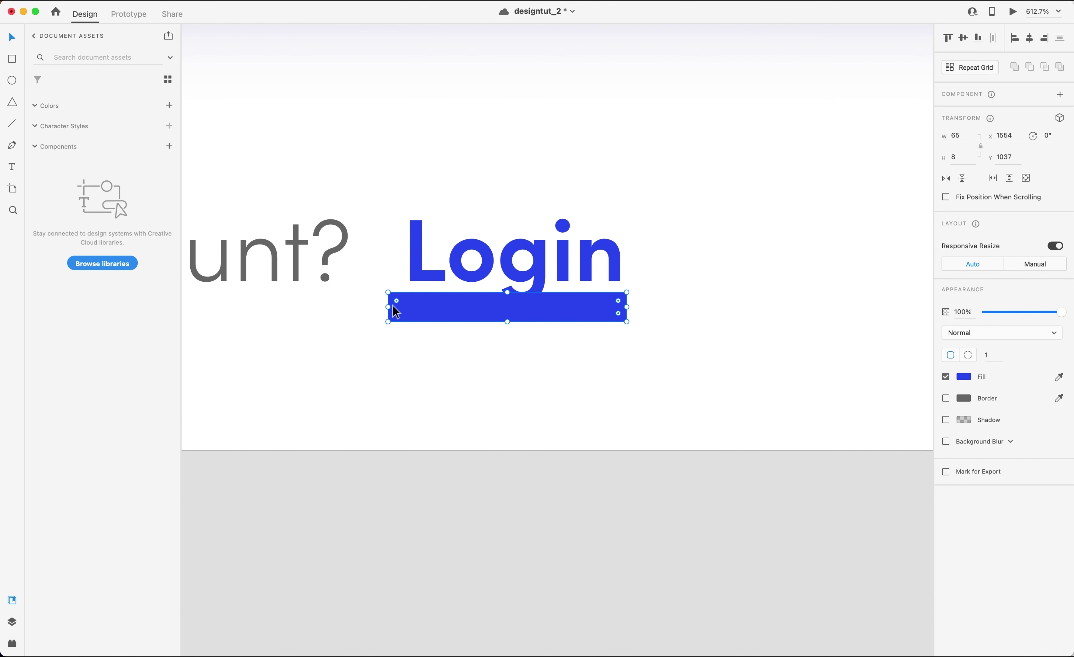
left_click_drag(389, 309, 409, 309)
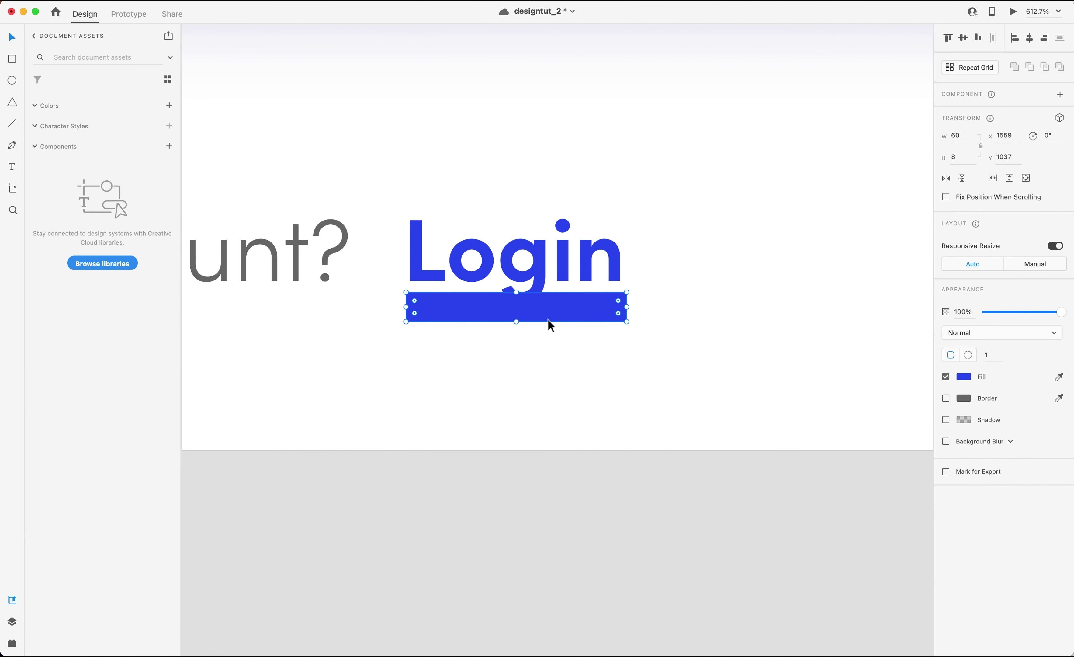
left_click_drag(519, 297, 522, 308)
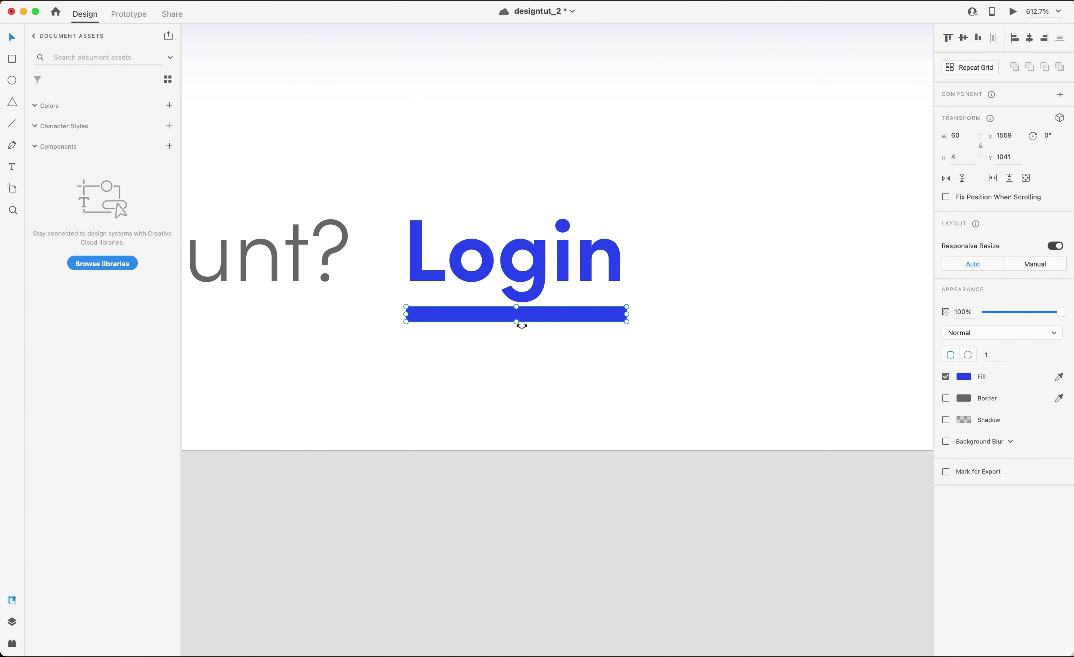
key("Down")
left_click(756, 276)
scroll(756, 276, "down", 5)
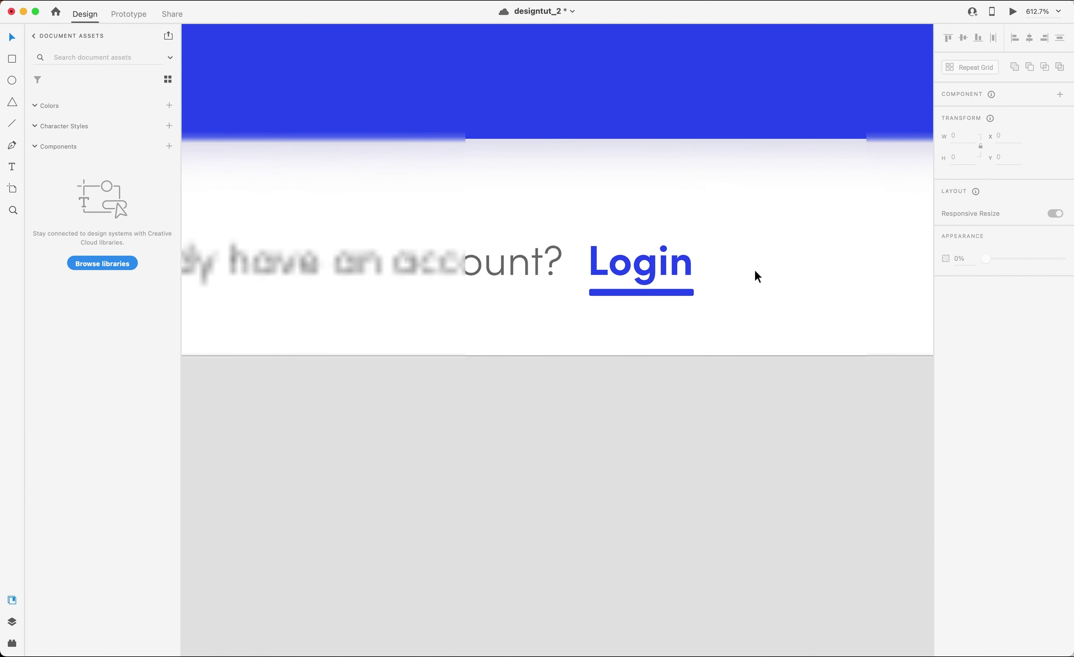
scroll(756, 276, "down", 6)
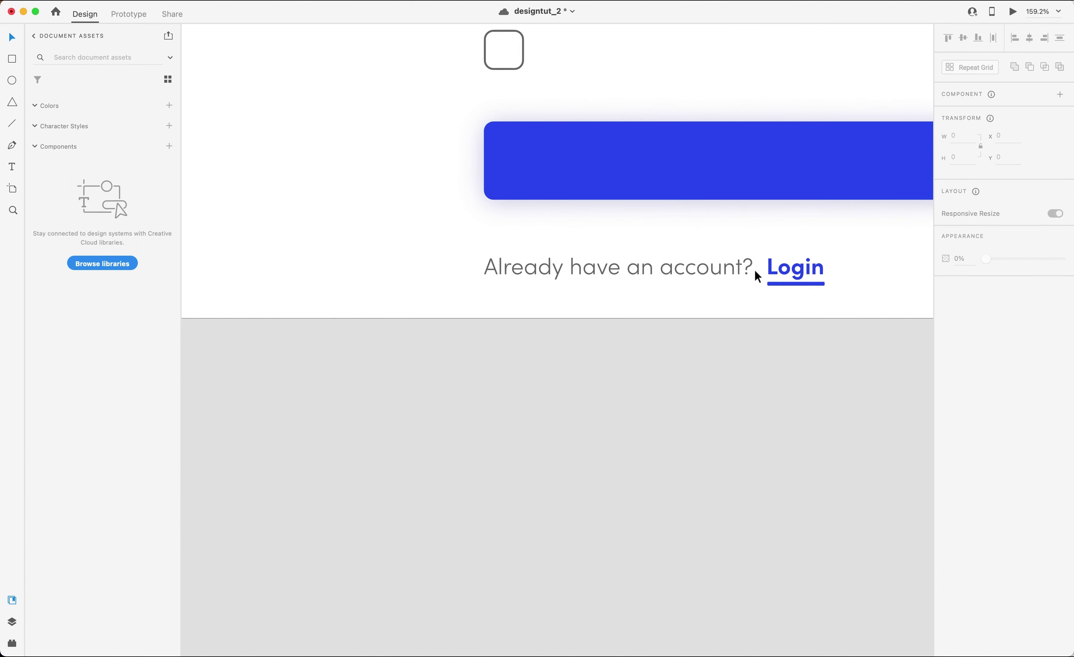
Change the font weight of "Already have an account?" to Medium.
scroll(755, 270, "up", 2)
left_click(745, 268)
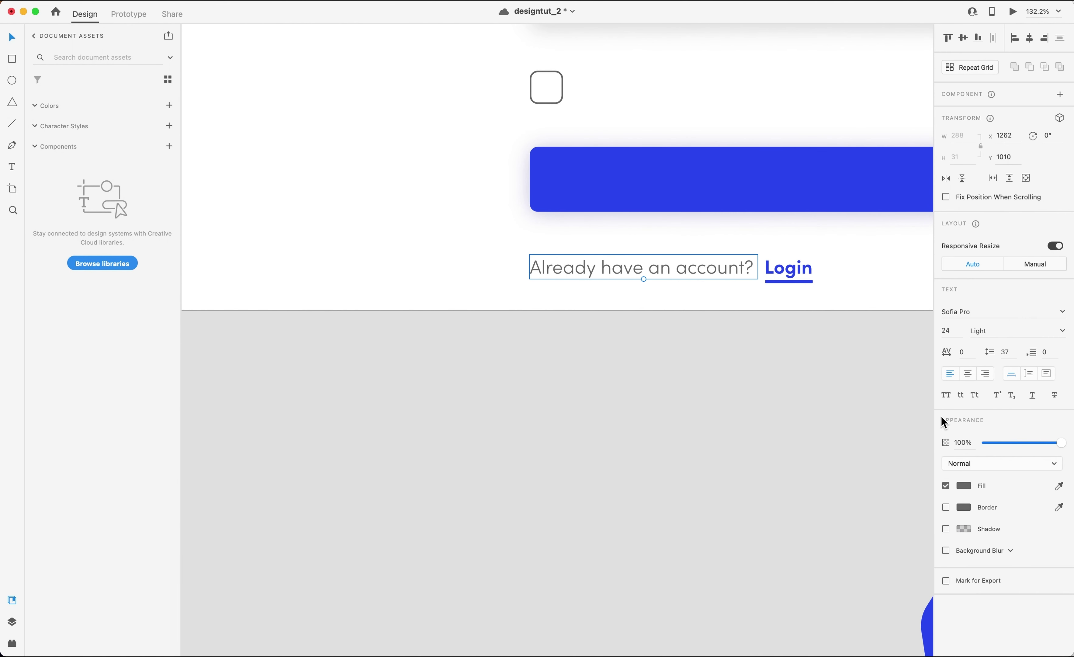
left_click(1063, 332)
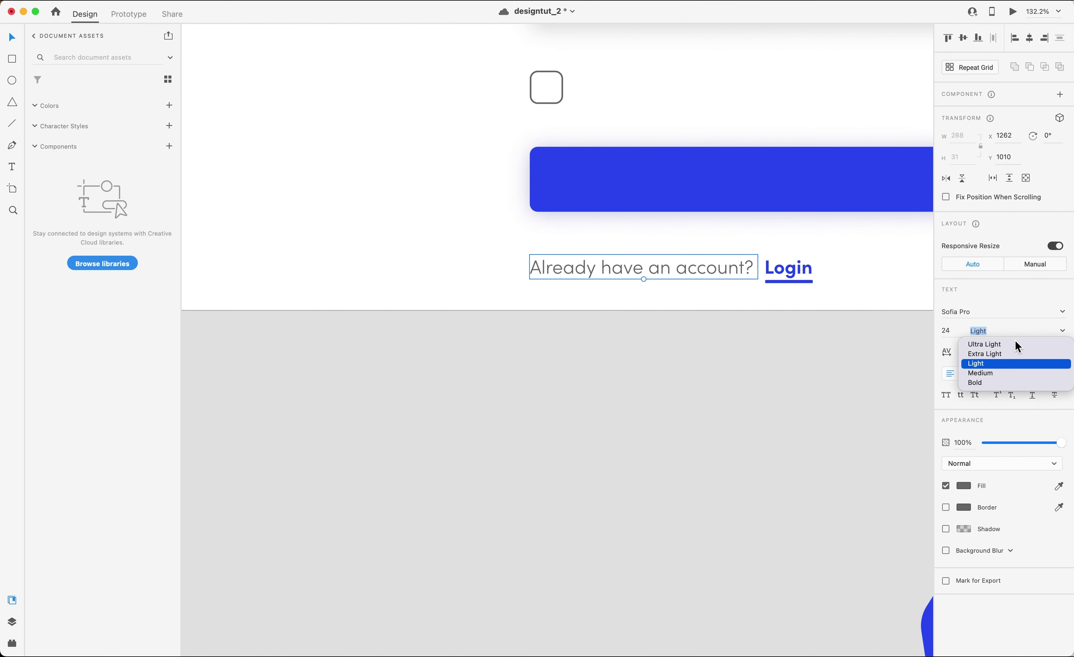
left_click(989, 374)
scroll(797, 367, "down", 3)
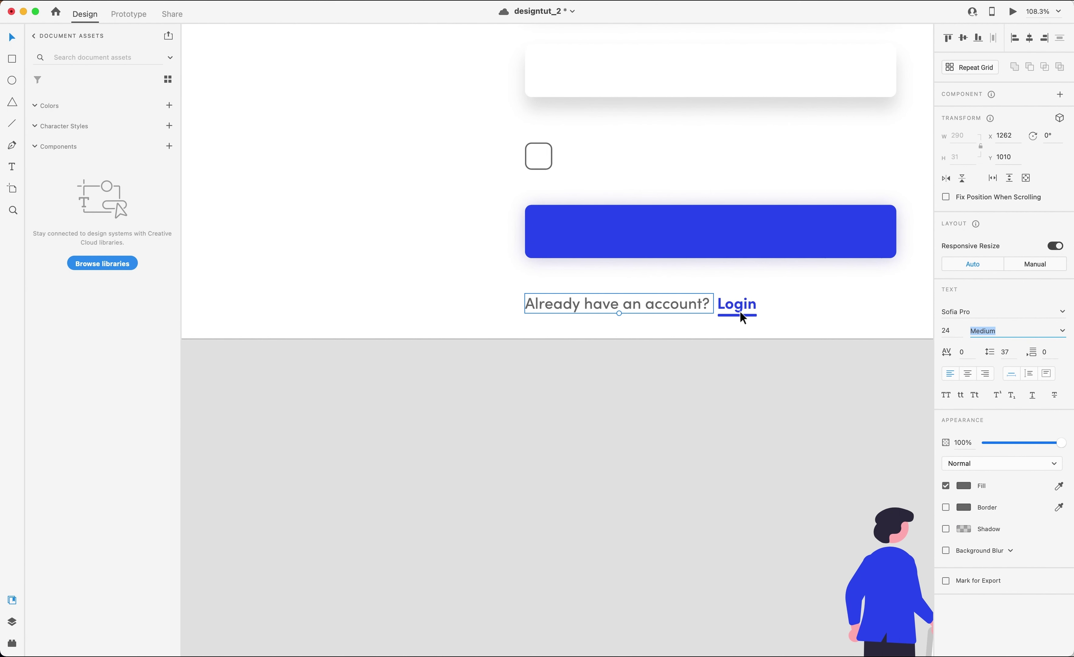
Add the text "Create Account" on the blue button.
type("t")
left_click(630, 225)
key("t")
left_click(629, 233)
type("Create Account")
key("Escape")
Fill the "Create Account" label with white #FFFFFF and save that colour as a swatch.
left_click(963, 486)
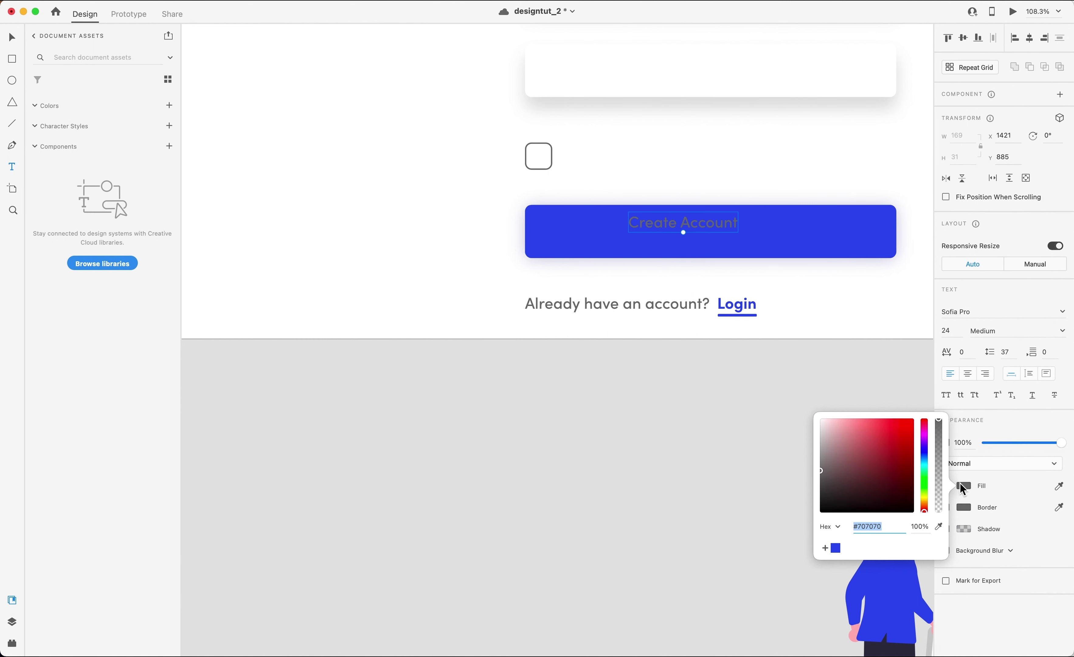
left_click_drag(864, 446, 801, 397)
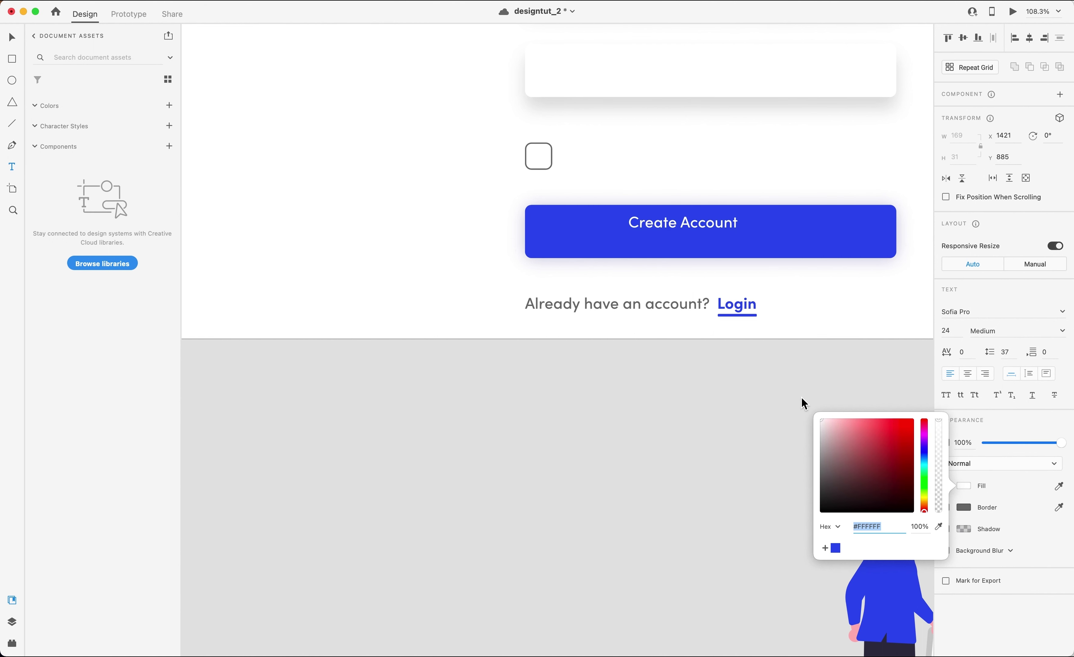
left_click(825, 548)
Make the "Create Account" label Bold at size 27 and centre it on the button at X 1456, Y 898.
left_click(1063, 331)
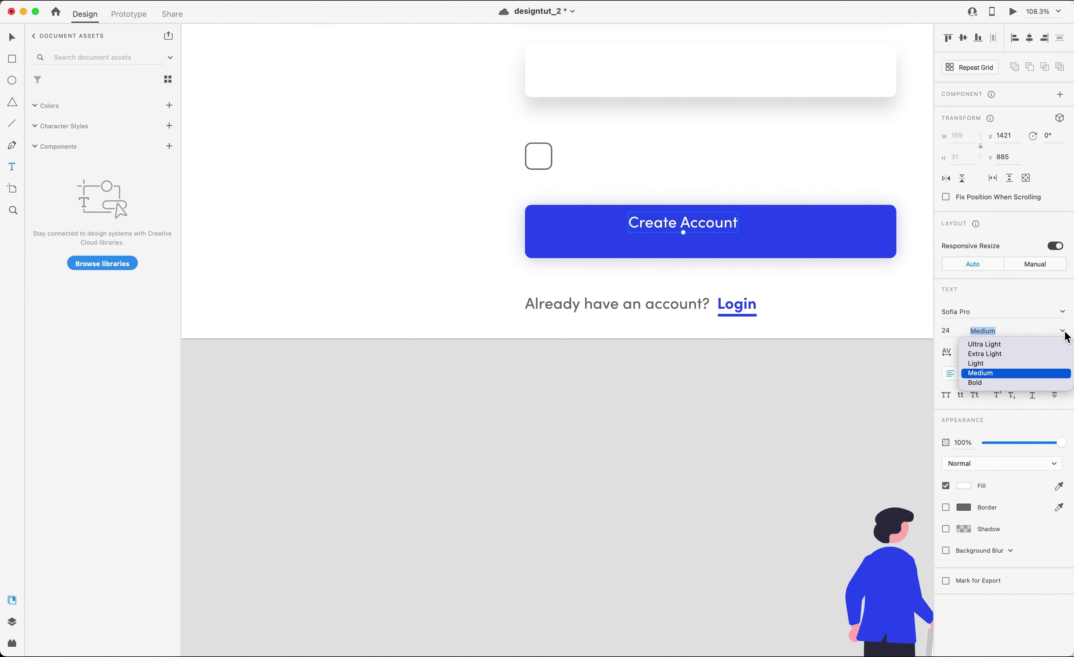
left_click(1017, 383)
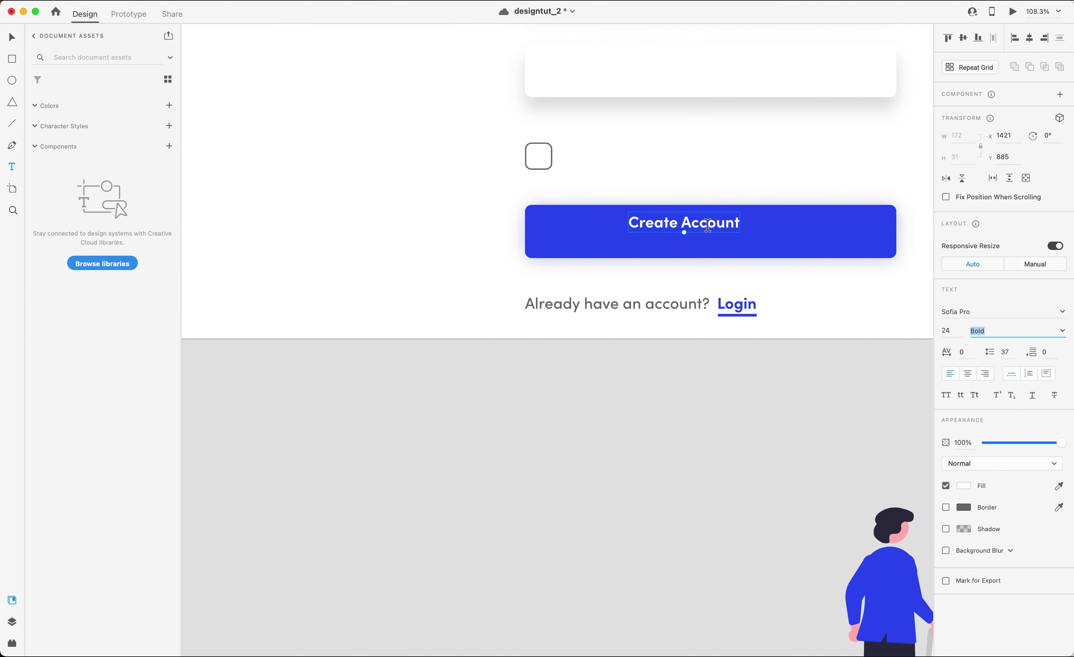
key("Escape")
left_click_drag(716, 234, 735, 240)
type("27")
key("Return")
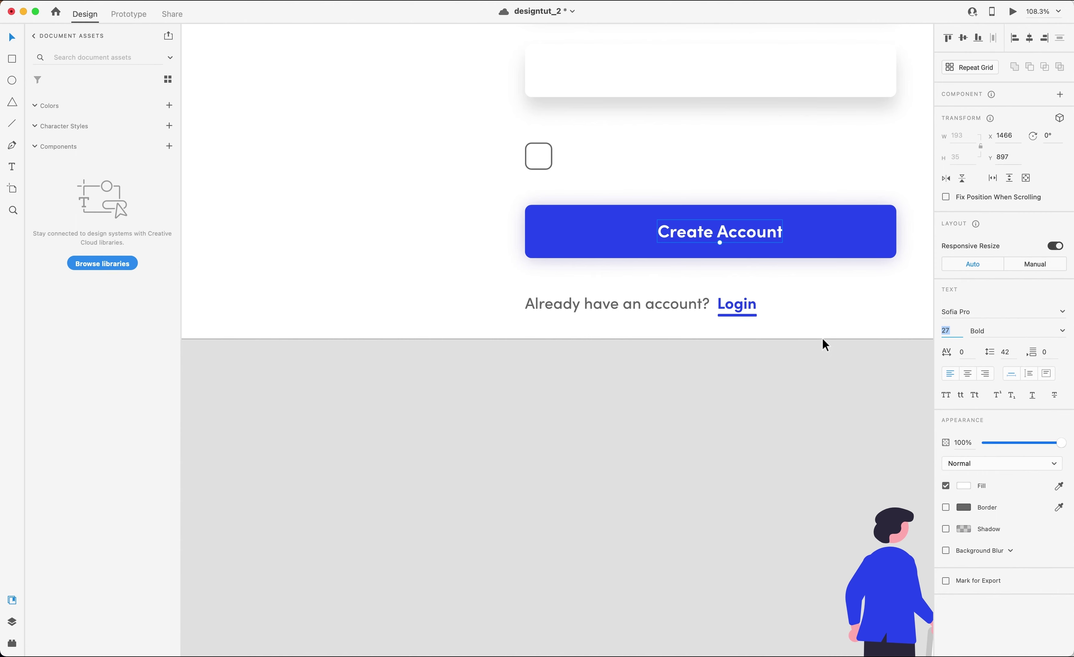
scroll(822, 338, "down", 5)
left_click_drag(765, 282, 763, 288)
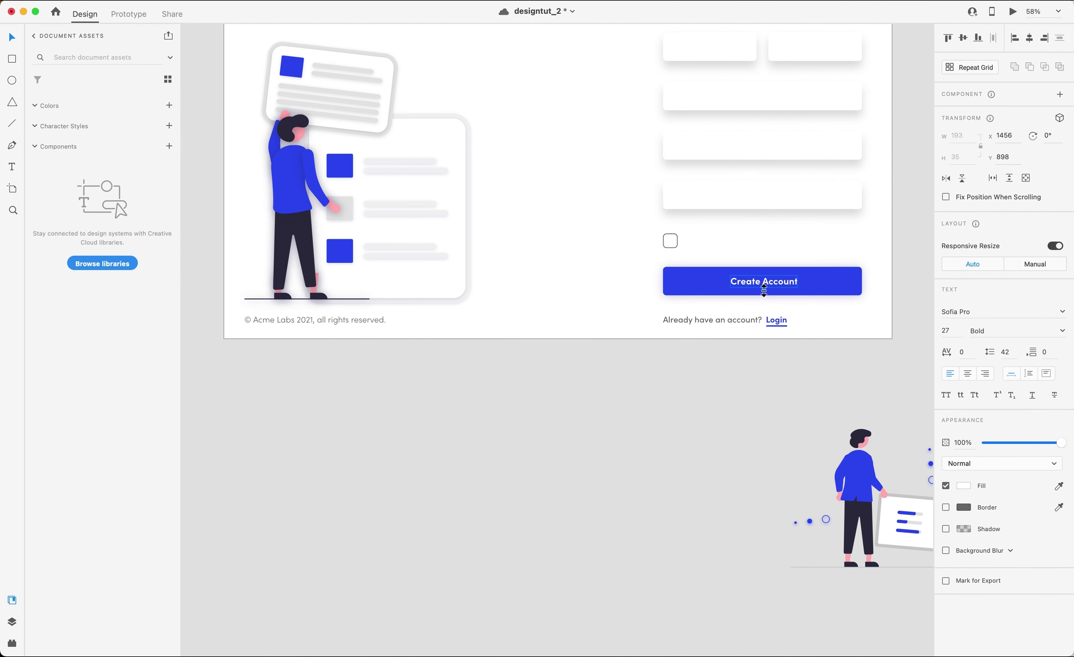
Add the text "Register" above the form fields near the artboard's upper edge.
scroll(764, 291, "down", 2)
scroll(764, 293, "up", 3)
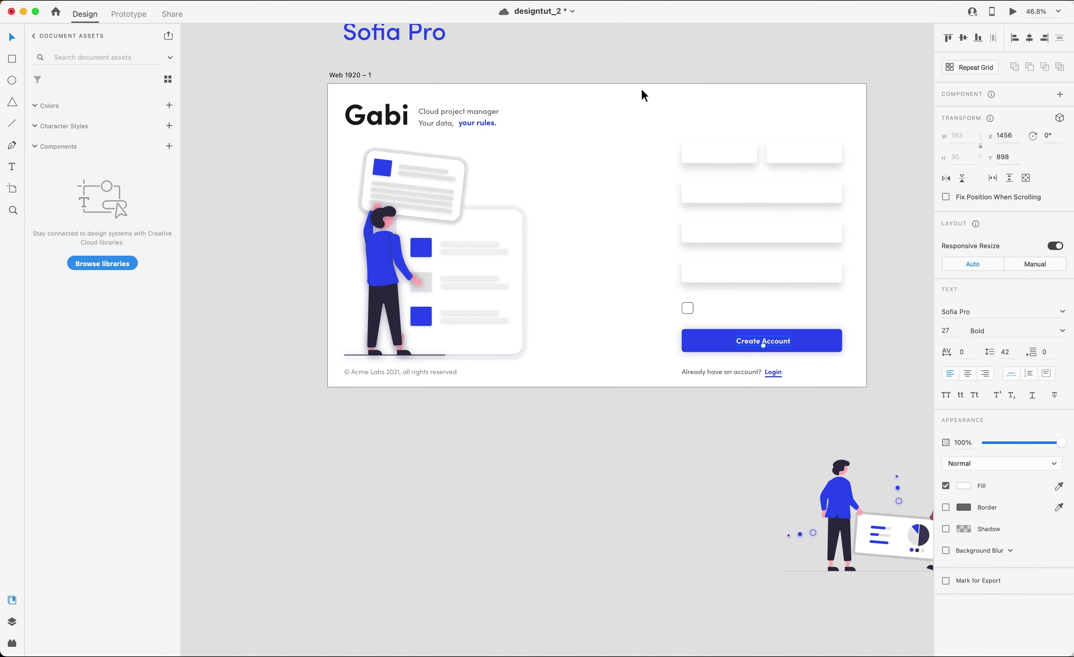
key("t")
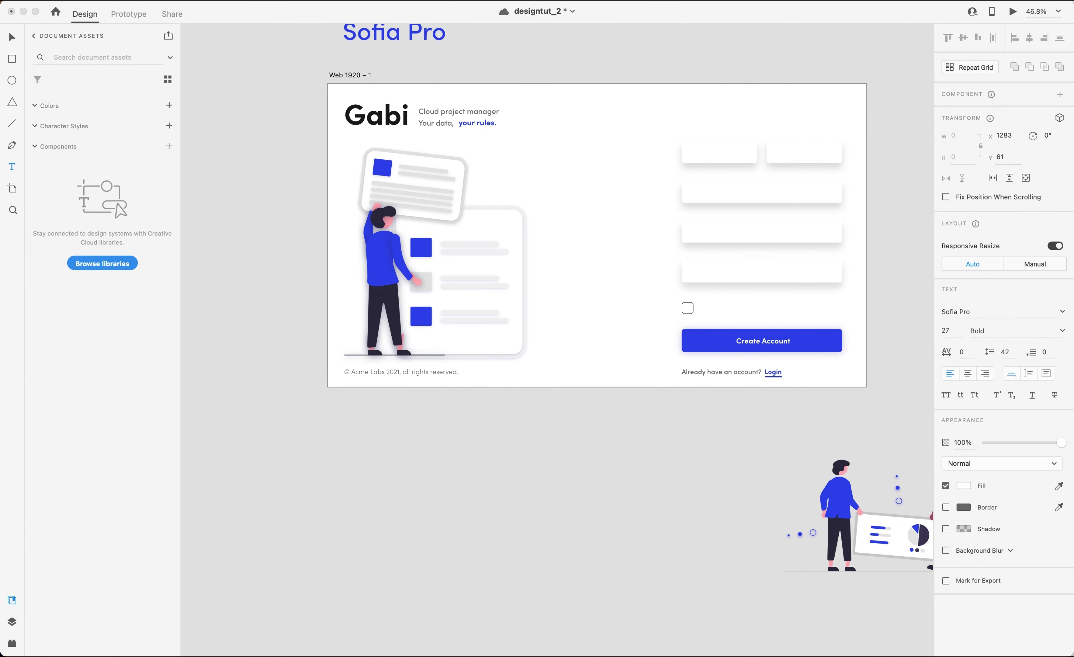
left_click(689, 99)
key("Escape")
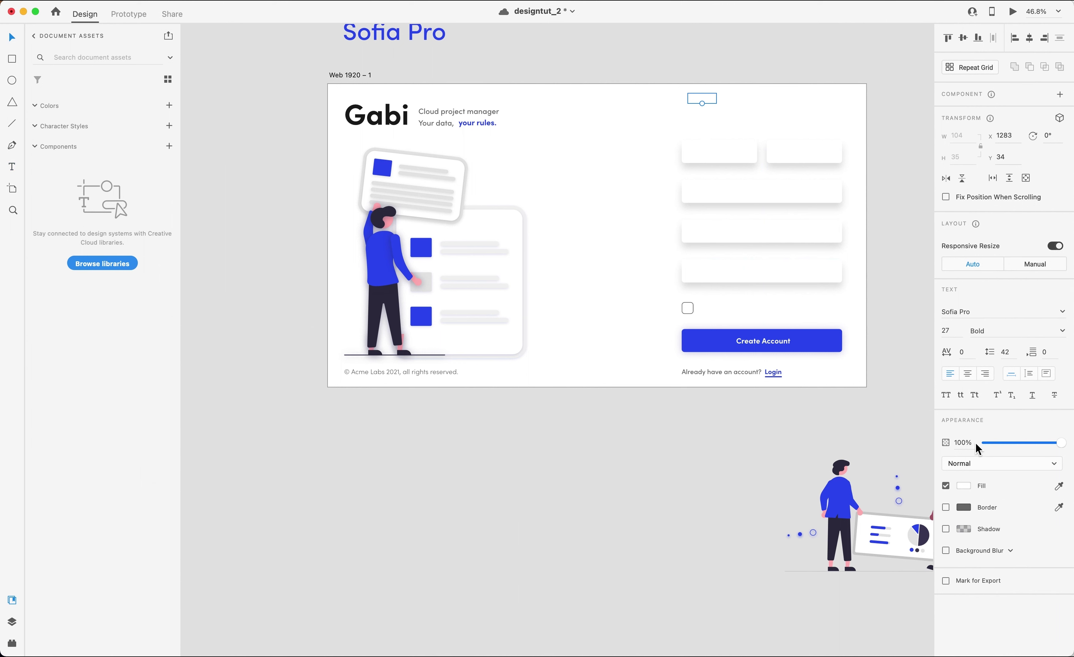
Set the "Register" heading to size 40 with a #2E2E2E fill, saving that colour as a swatch.
left_click(970, 488)
left_click_drag(837, 493, 811, 502)
left_click(826, 548)
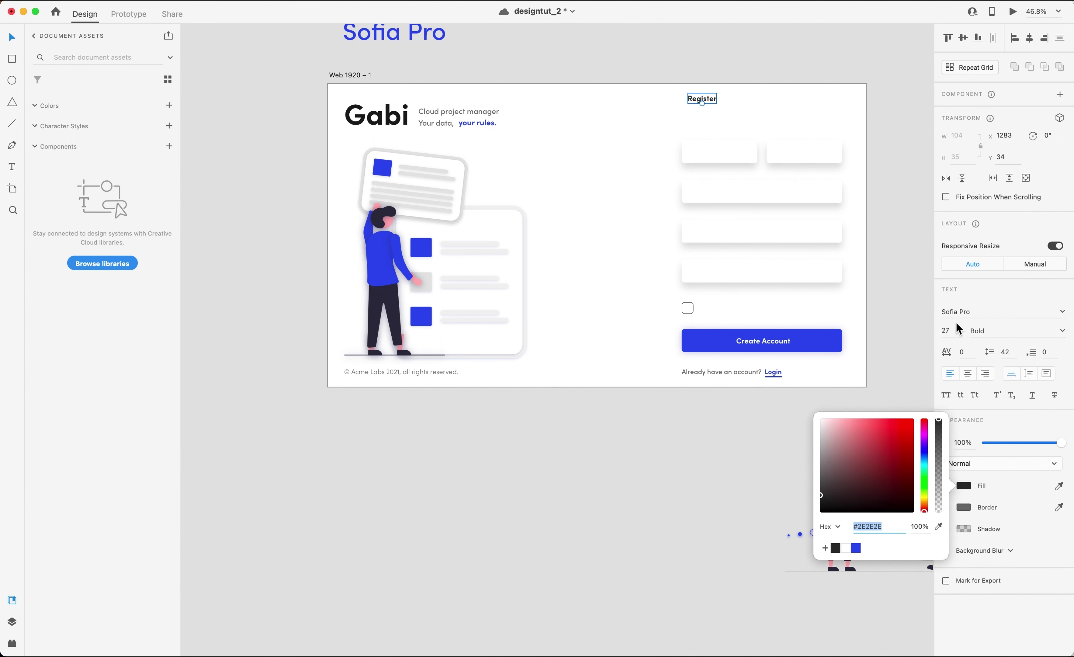
left_click(946, 331)
type("40")
key("Return")
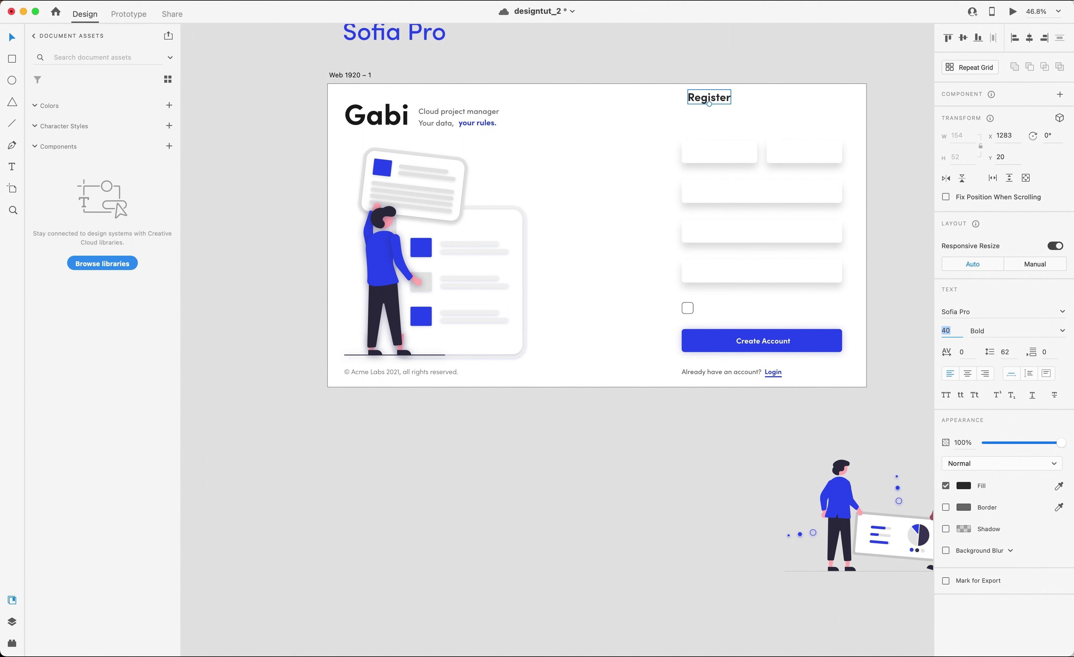
Move the "Register" heading to Y 42 and align its left edge with the first form field.
left_click_drag(709, 97, 707, 98)
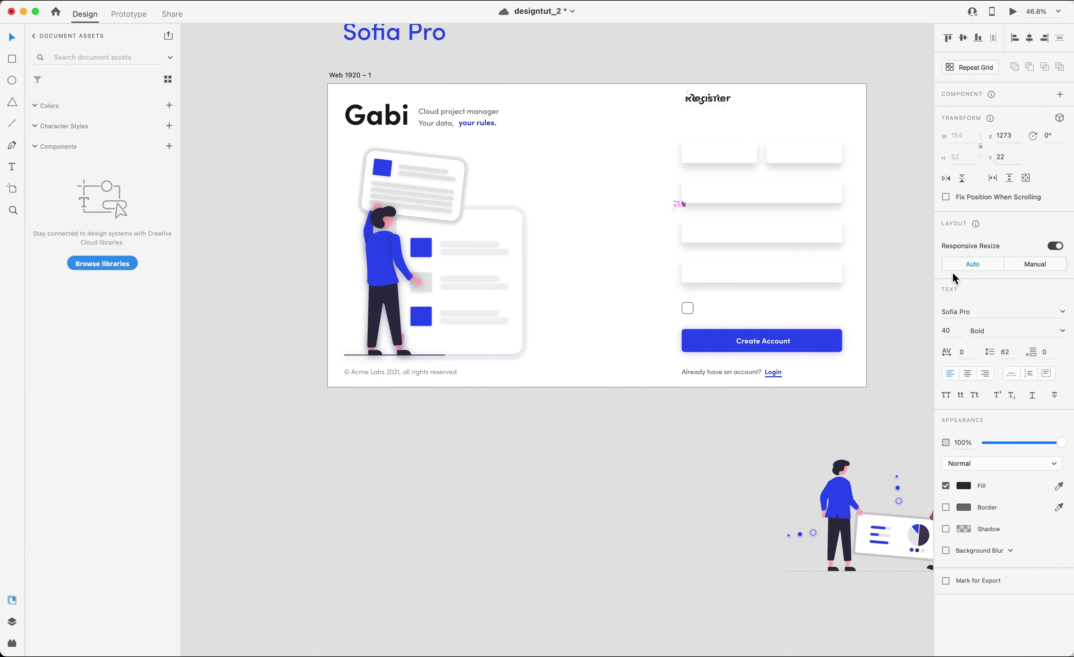
left_click(699, 160, "shift")
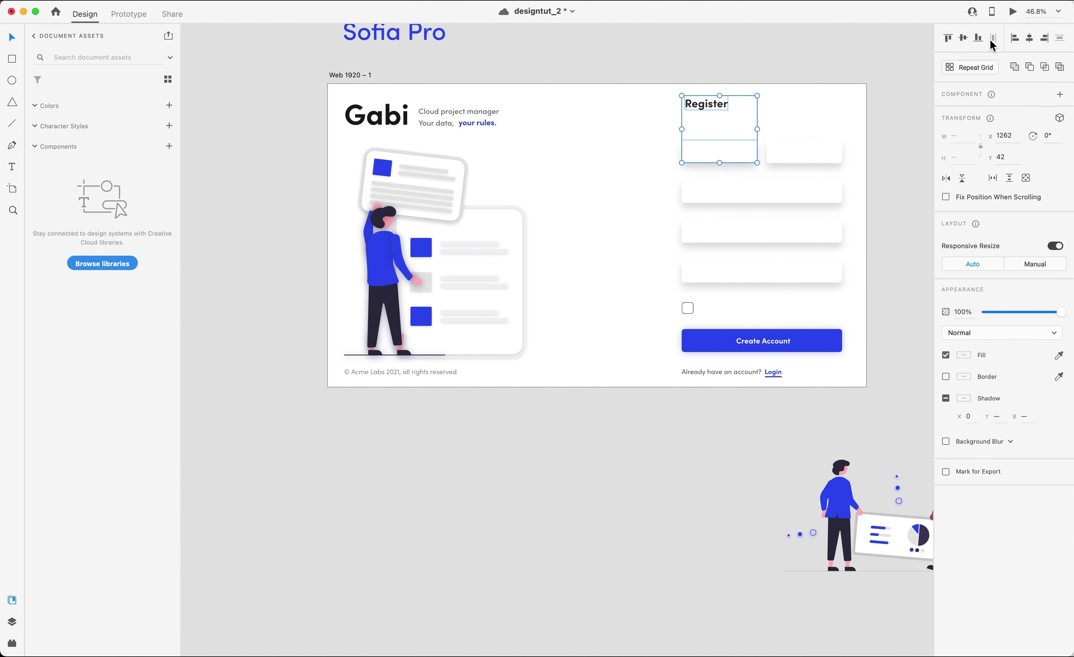
left_click(1015, 38)
left_click(785, 107)
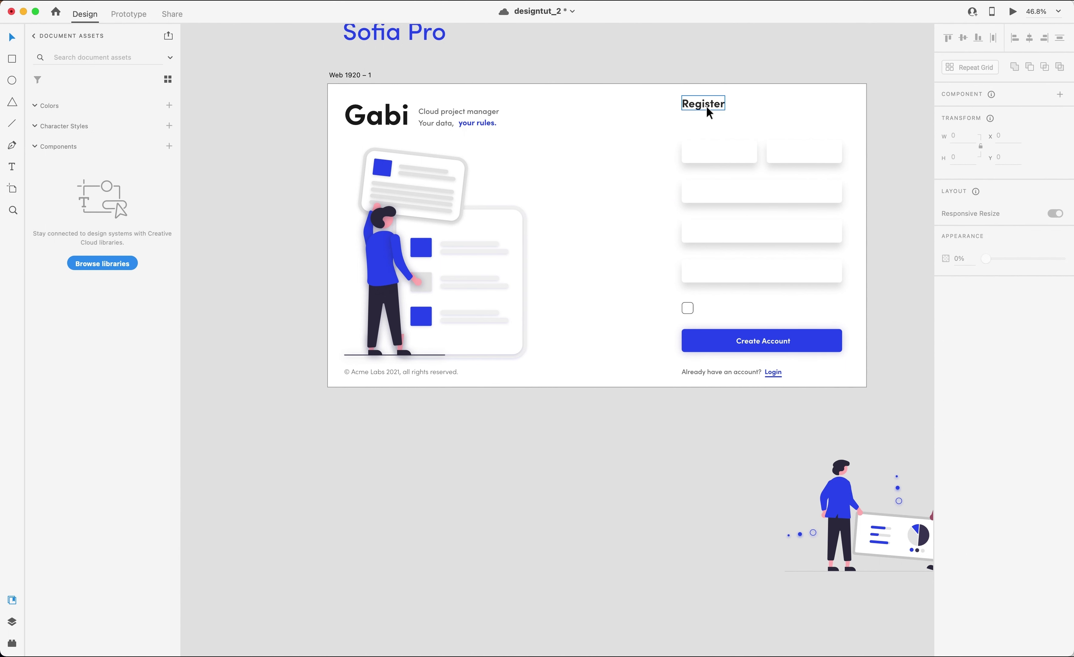
Copy the "Register" heading to just below it at Y 94 and change the copy's text to "Host all your data on your own S3 bucket and cloud".
left_click_drag(705, 110, 705, 122)
double_click(705, 123)
type("H")
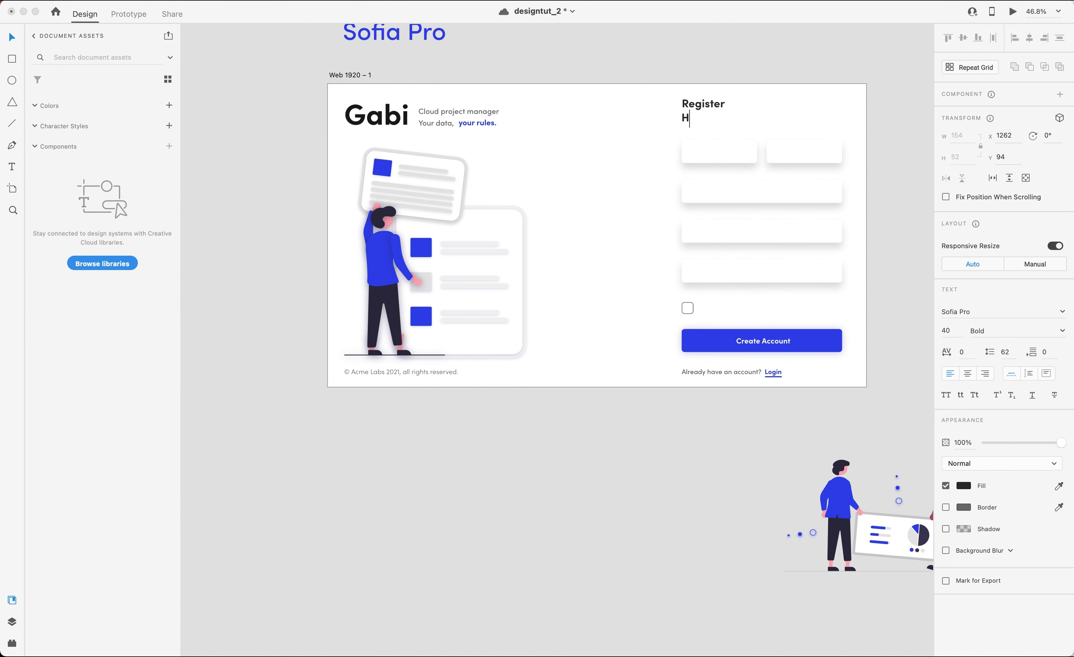
type("ost all your data on your own ")
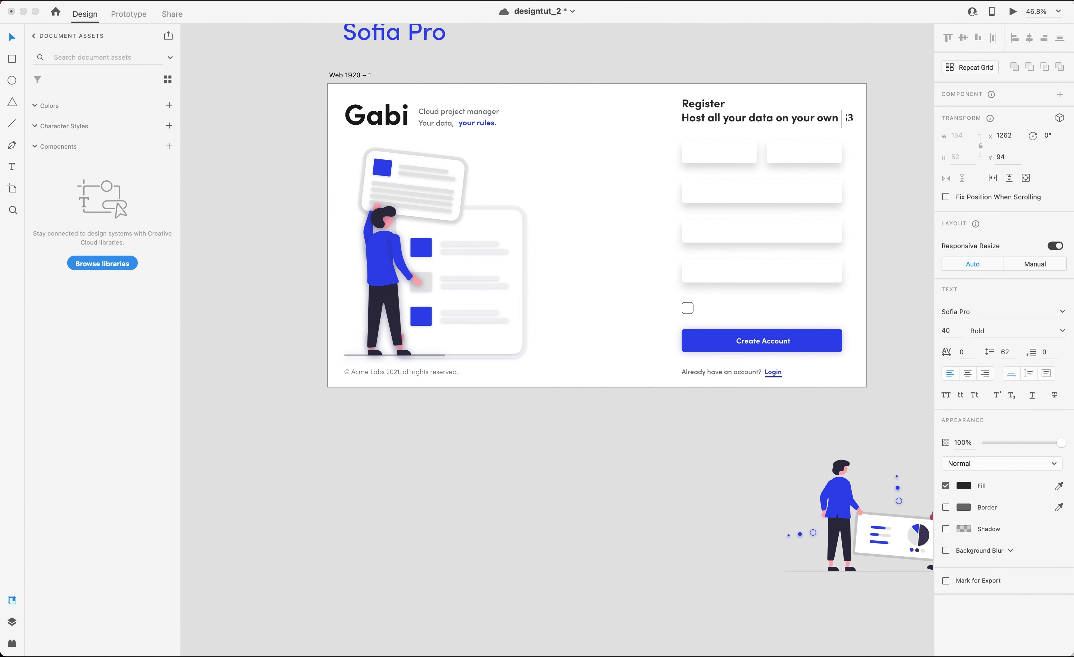
type("S3 bucket and cloud")
key("Escape")
Set the line below the "Register" heading to Medium weight and size 20.
left_click(1002, 335)
type("Medium")
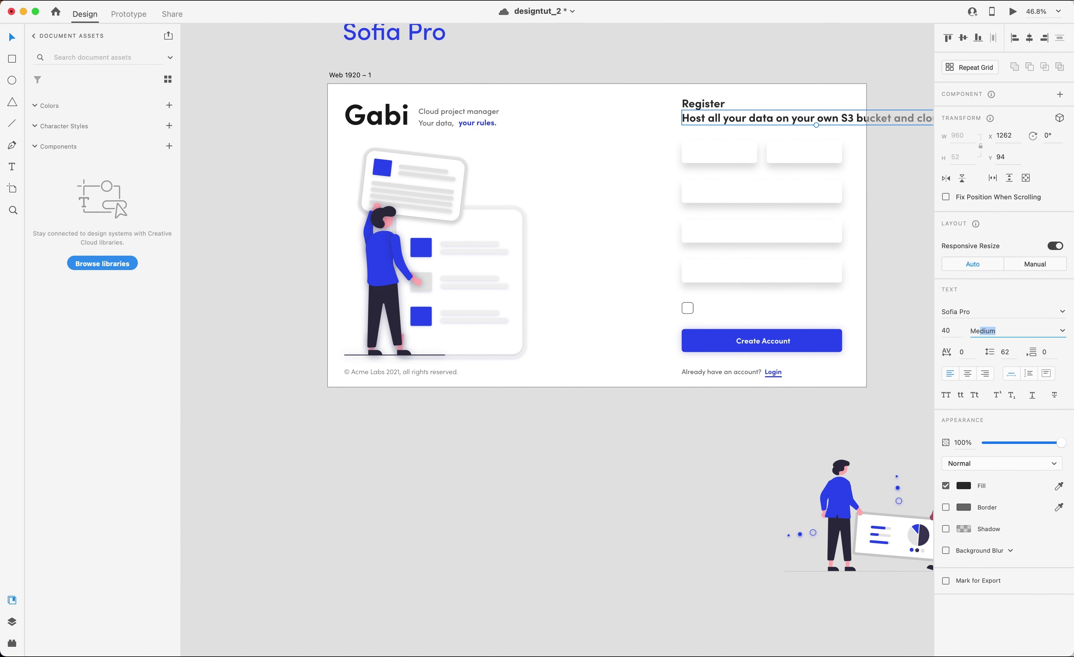
key("Tab")
left_click(956, 332)
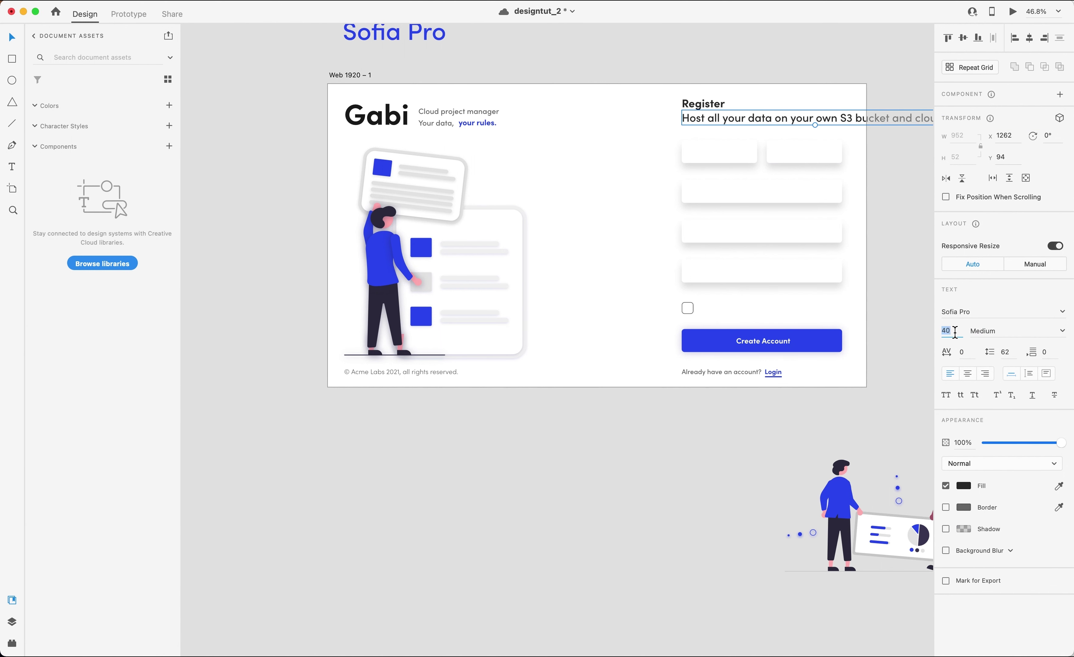
type("20")
key("Tab")
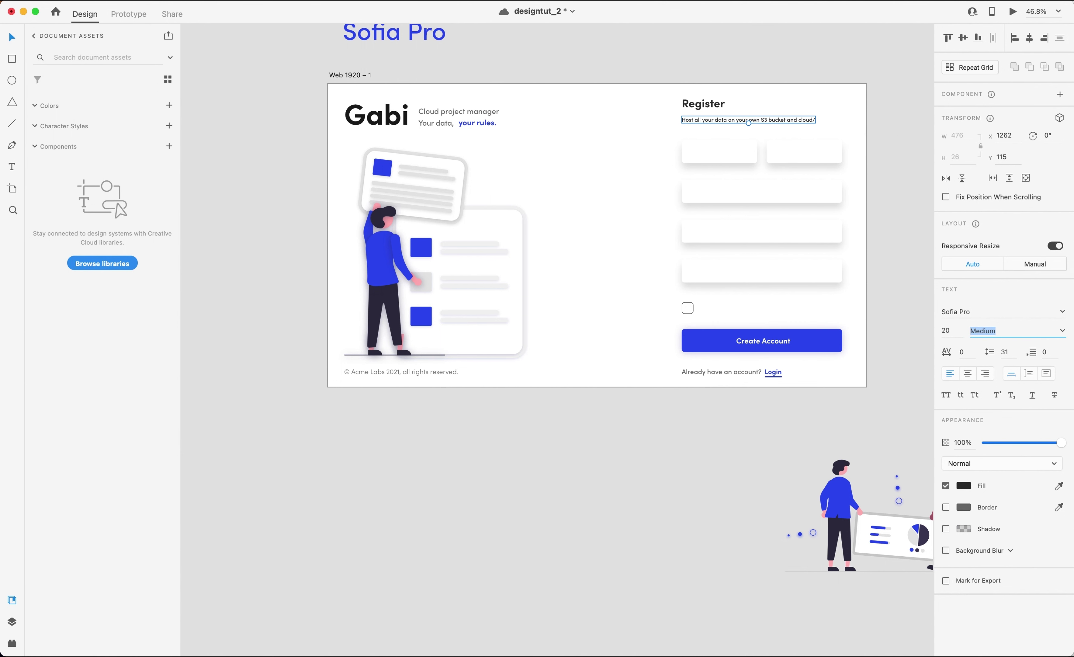
Set the line below the "Register" heading to size 24 and end its text with a period.
key("shift+Tab")
key("Up")
key("Up")
key("Up")
key("Up")
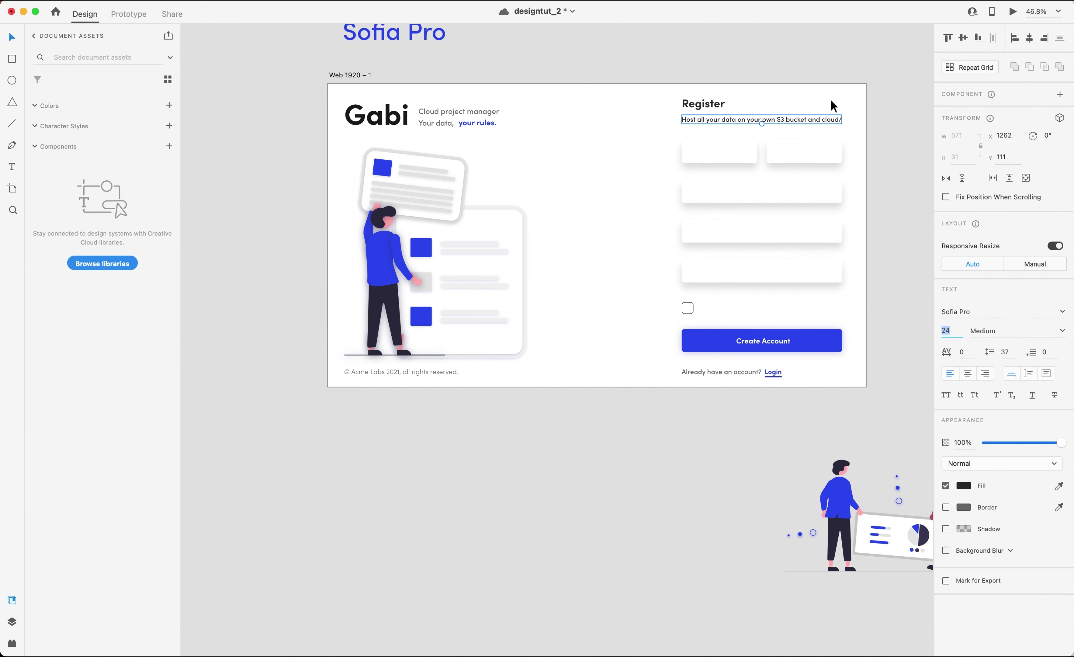
key("Return")
key("Right")
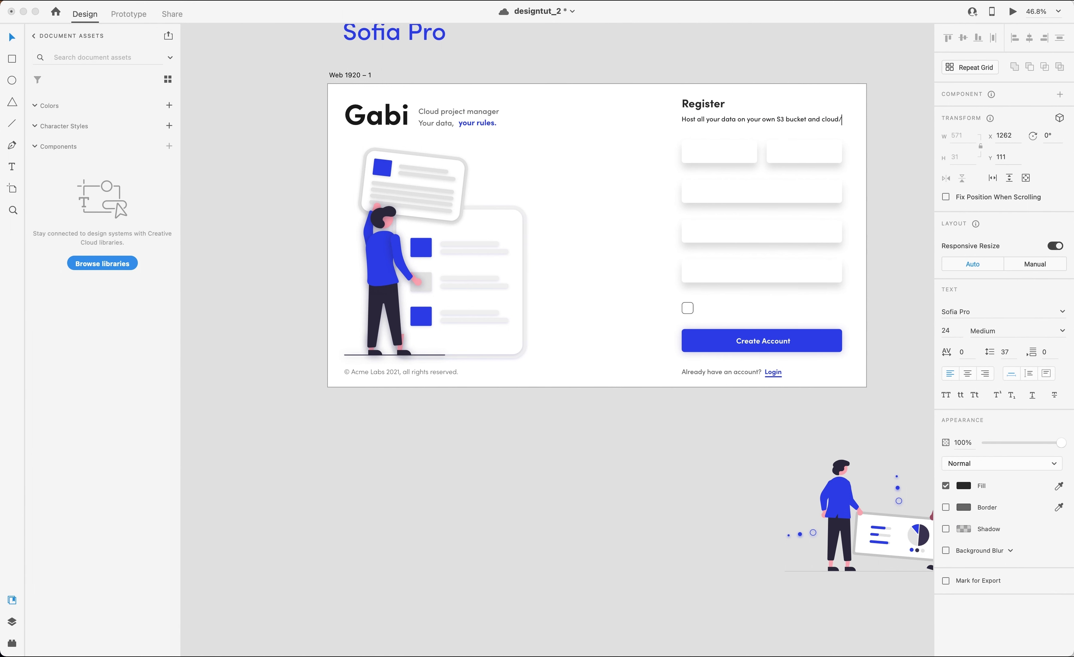
key("Escape")
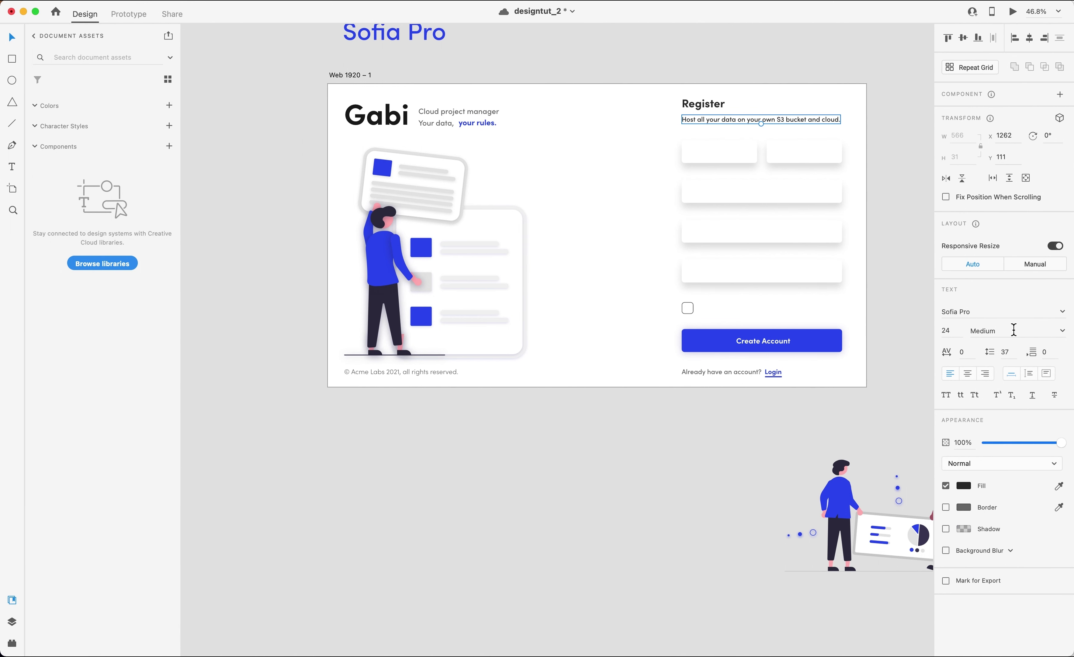
Change the line below the "Register" heading to Light weight and size 23.
left_click(1052, 335)
left_click(995, 366)
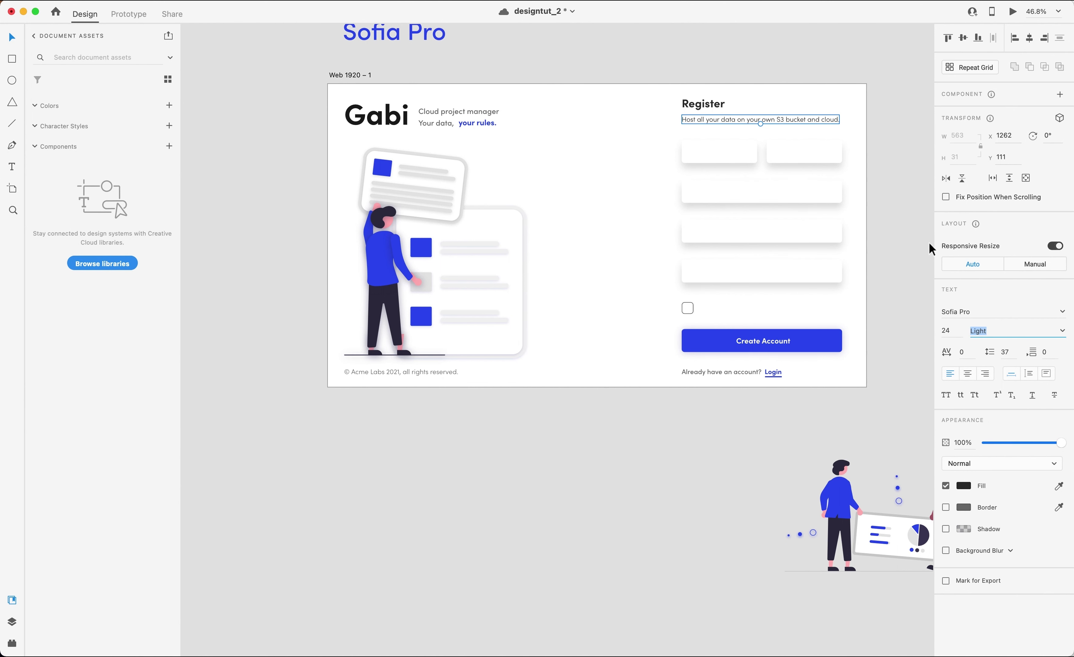
left_click(951, 331)
key("Down")
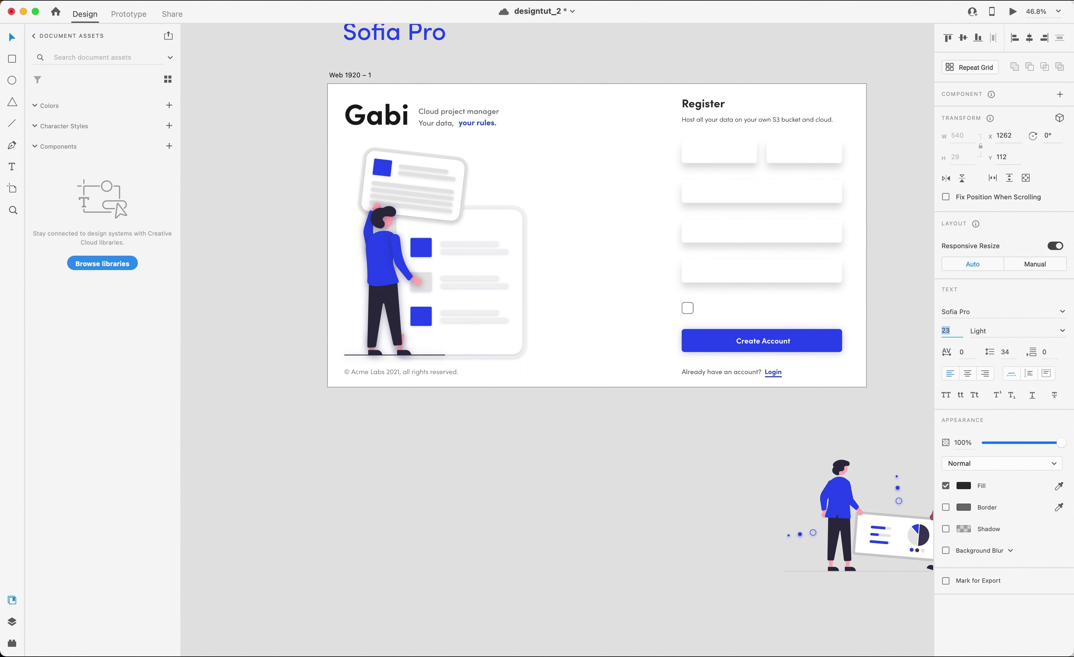
left_click(903, 136)
scroll(815, 131, "up", 5)
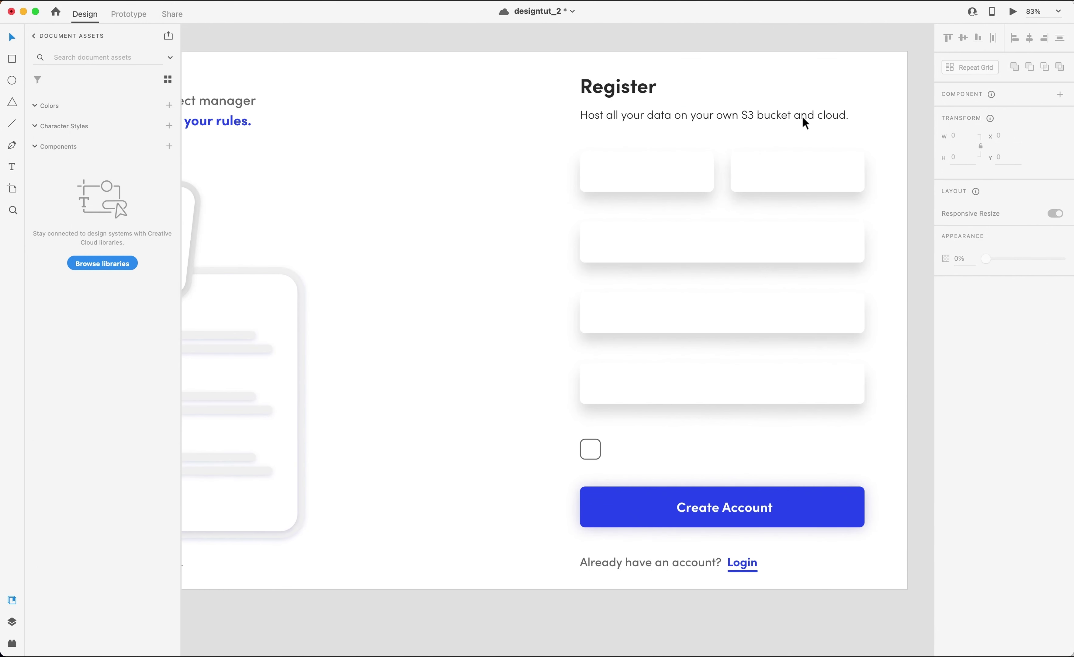
Set the fill of the line below the "Register" heading to #5F5F5F and save that colour as a swatch.
left_click(806, 124)
left_click(963, 485)
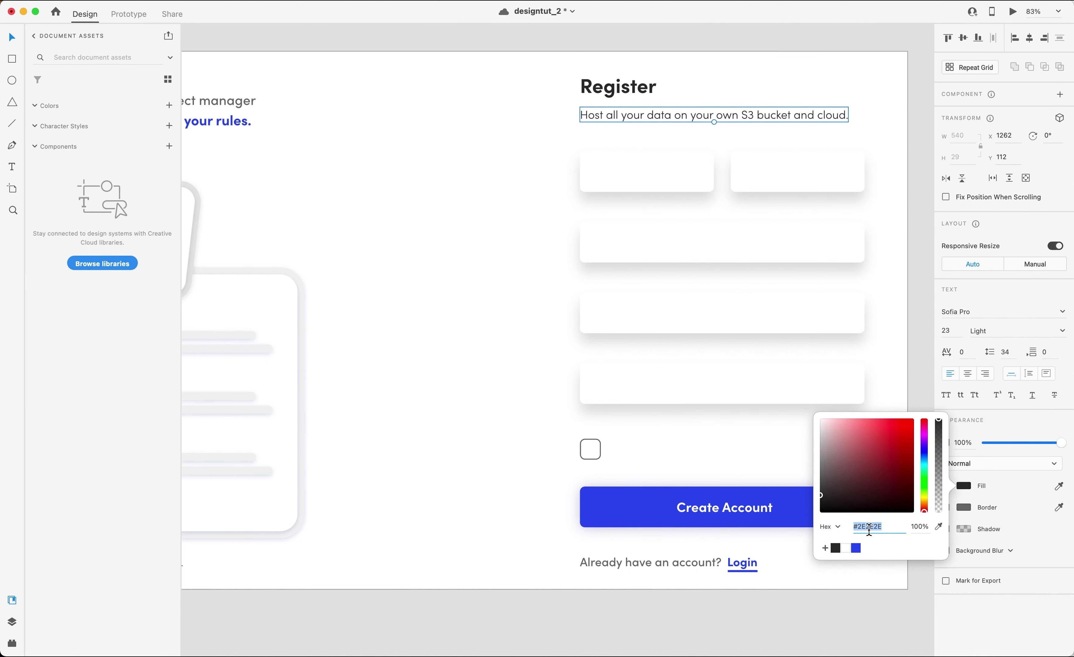
left_click_drag(824, 491, 821, 486)
left_click(825, 548)
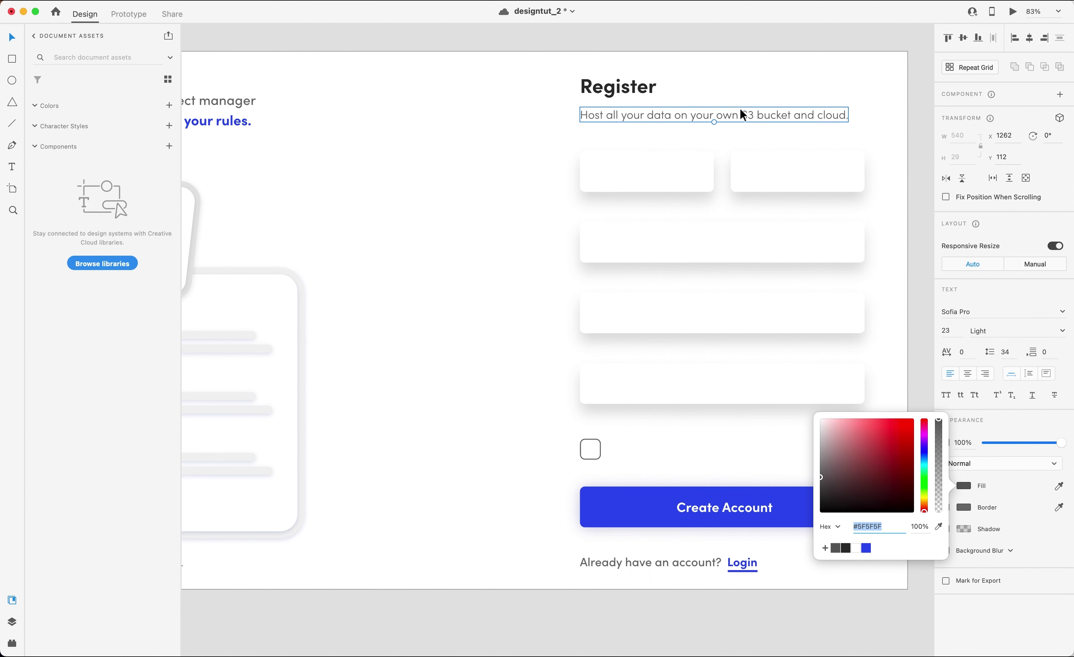
Copy the line below the heading into the first form field at Y 227 and change the copy's text to "First Name".
left_click_drag(668, 115, 685, 173)
double_click(685, 173)
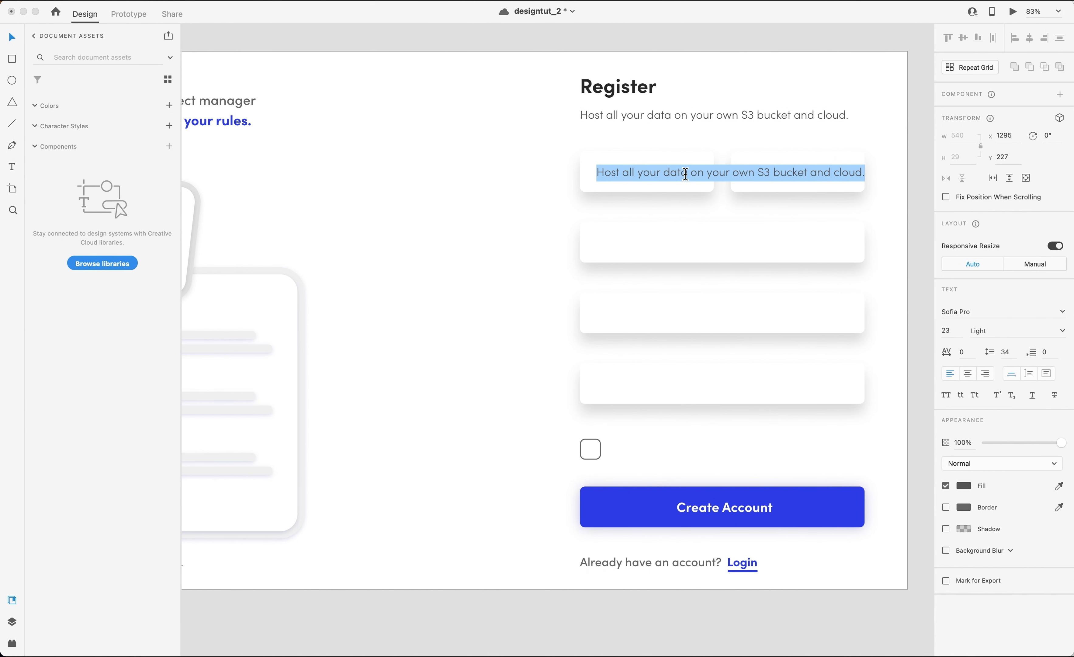
type("First Name")
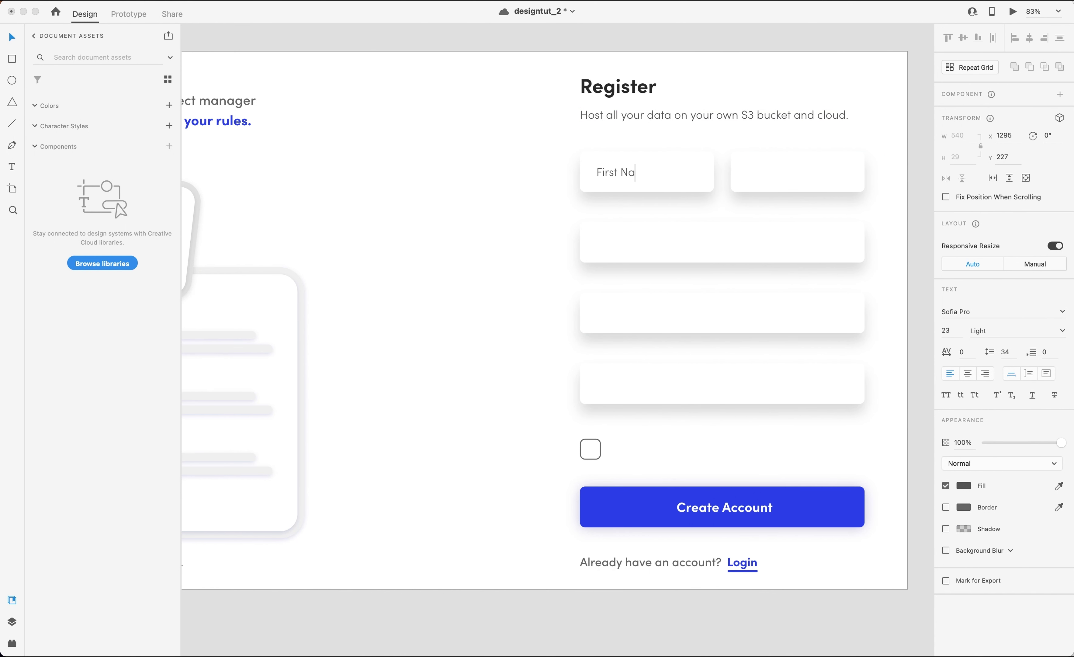
key("Escape")
Set the "First Name" label to Medium weight and copy it into the second name field at X 1570.
key("shift+Right")
key("shift+Right")
key("shift+Right")
key("shift+Right")
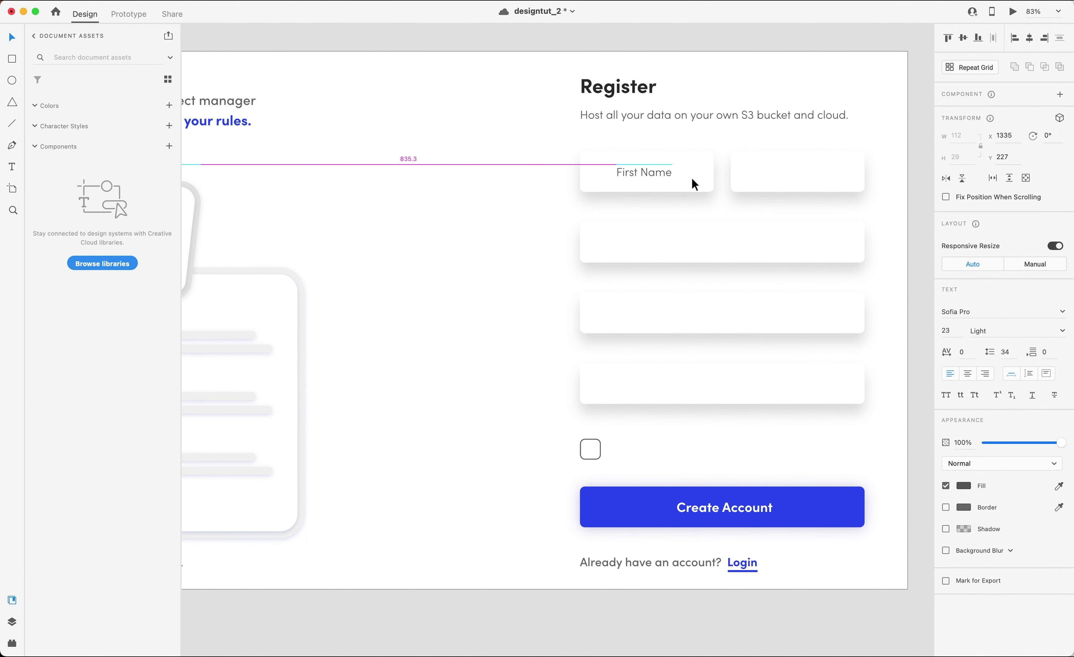
left_click(1066, 334)
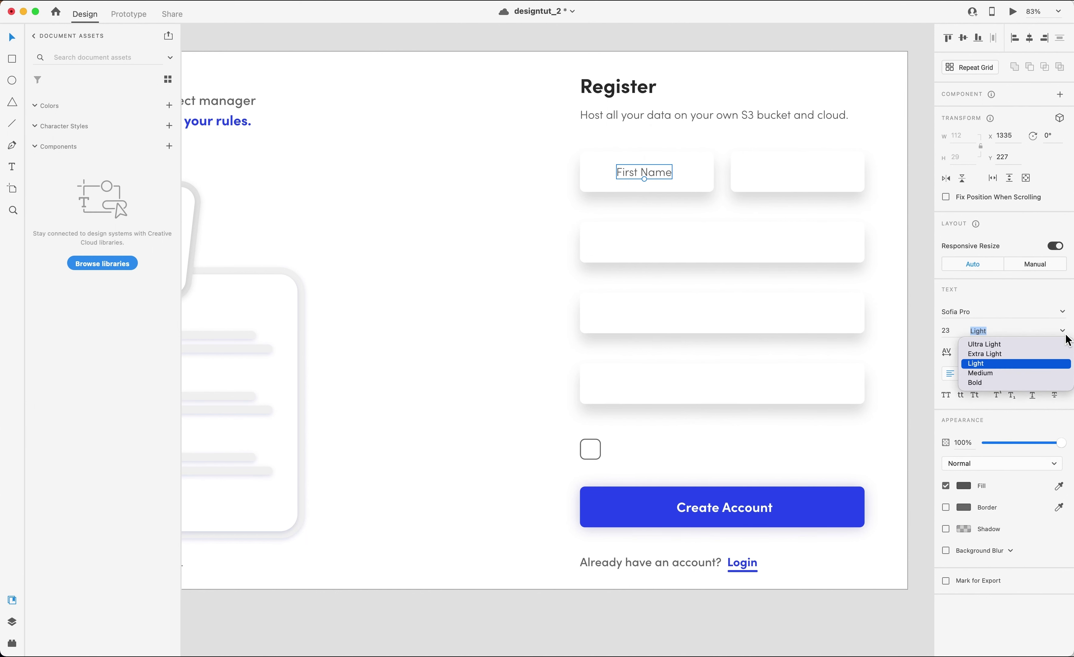
left_click(996, 372)
left_click_drag(654, 173, 767, 173)
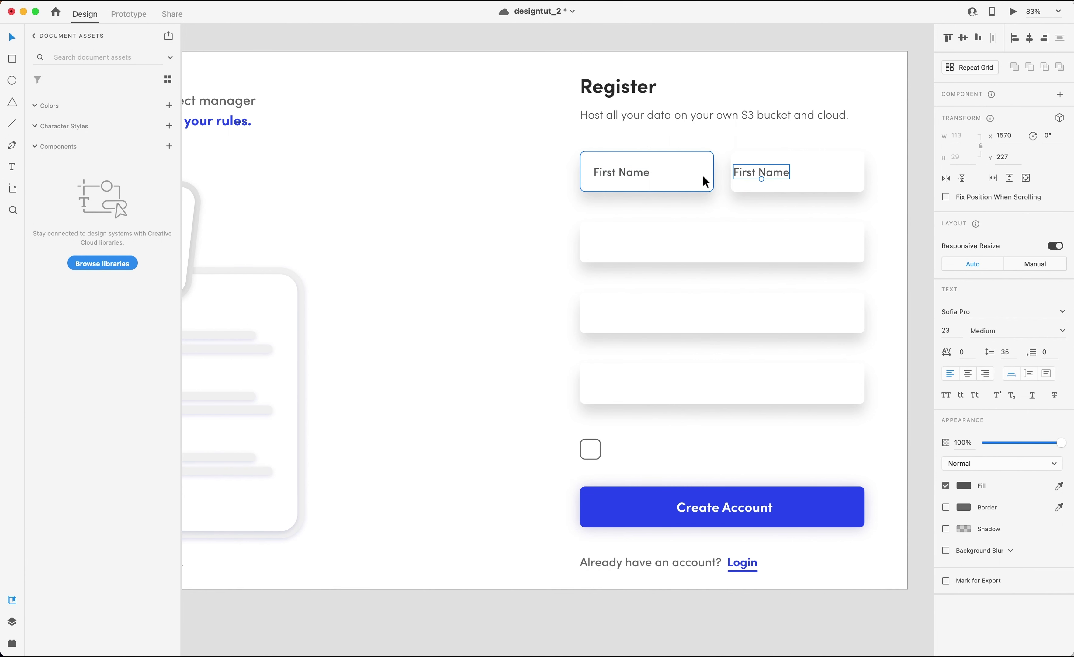
Position the "First Name" label at X 1289 inside the first field and decline the incoming call.
mouse_move(613, 175)
left_mouse_down()
mouse_move(595, 175)
mouse_move(615, 174)
left_mouse_up()
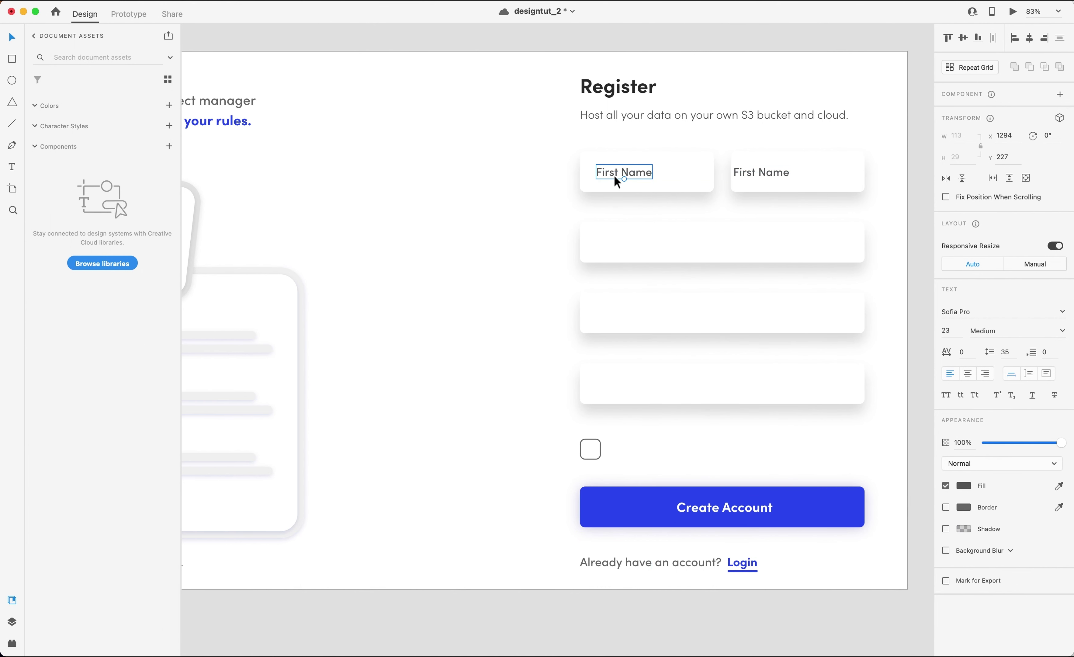
key("Left")
key("Left")
key("Left")
key("Left")
key("Left")
key("Right")
key("Right")
key("Right")
key("Right")
key("Right")
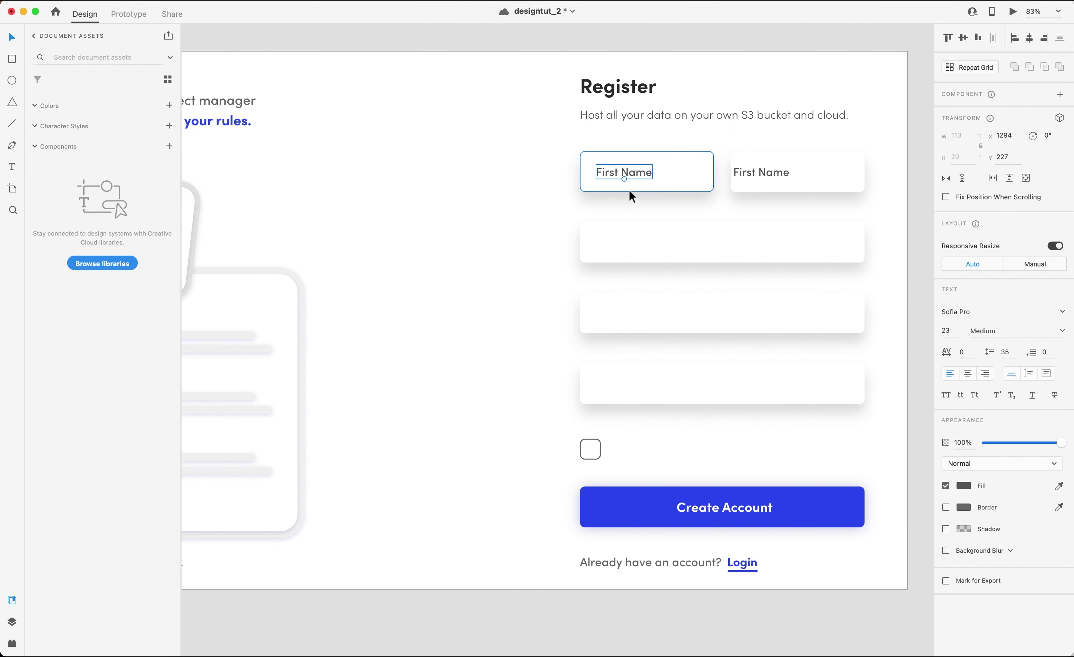
key("Left")
key("Left")
key("Left")
key("Left")
key("Left")
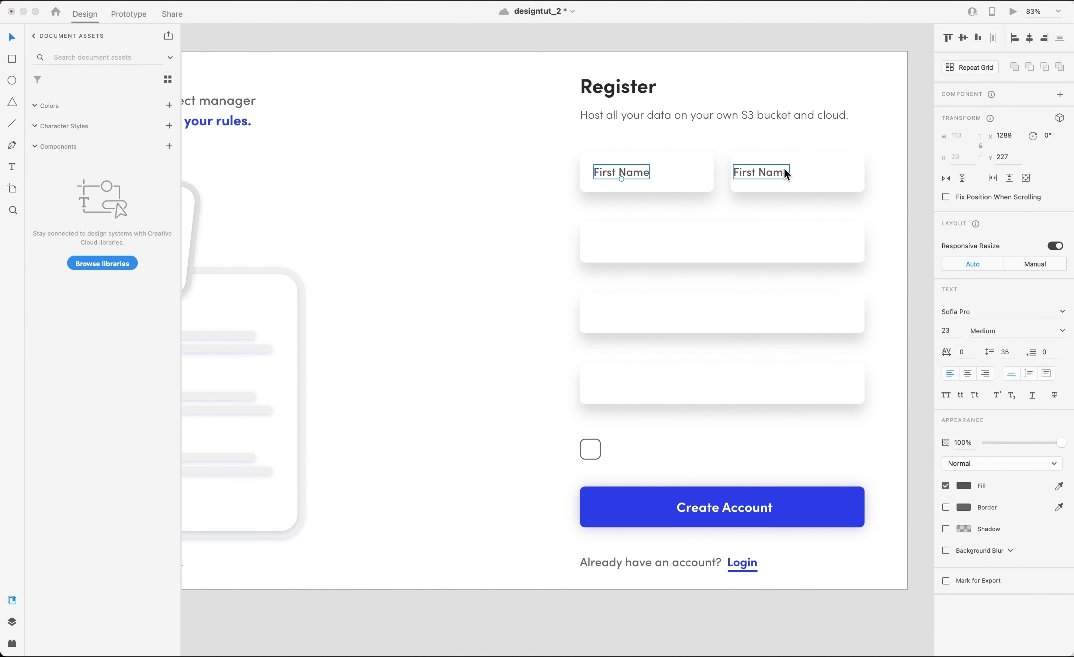
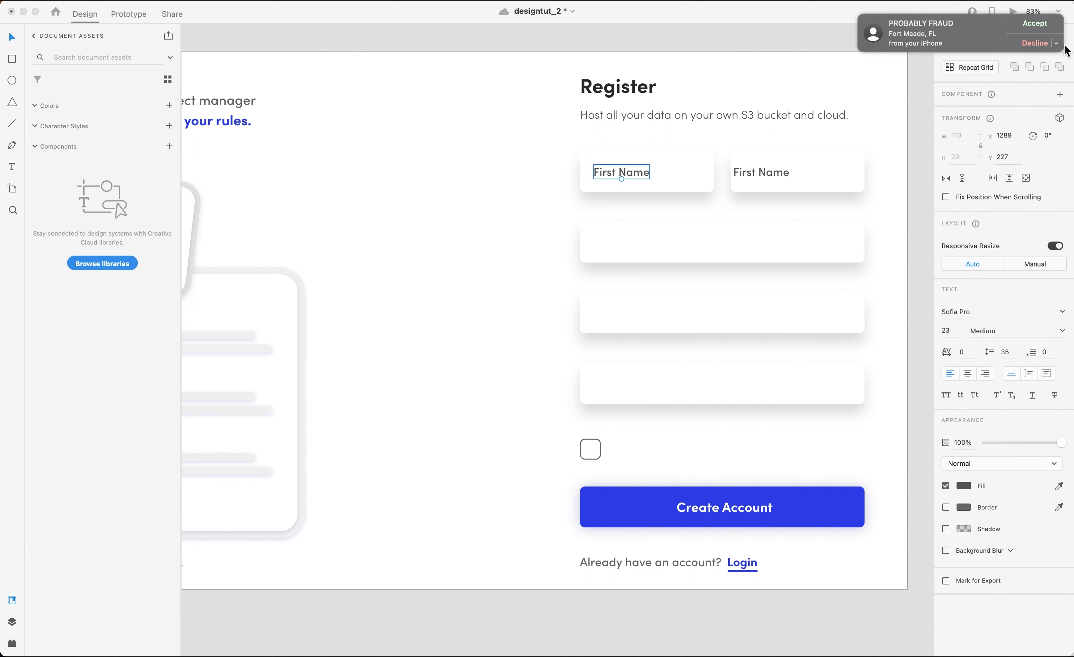
left_click(1033, 43)
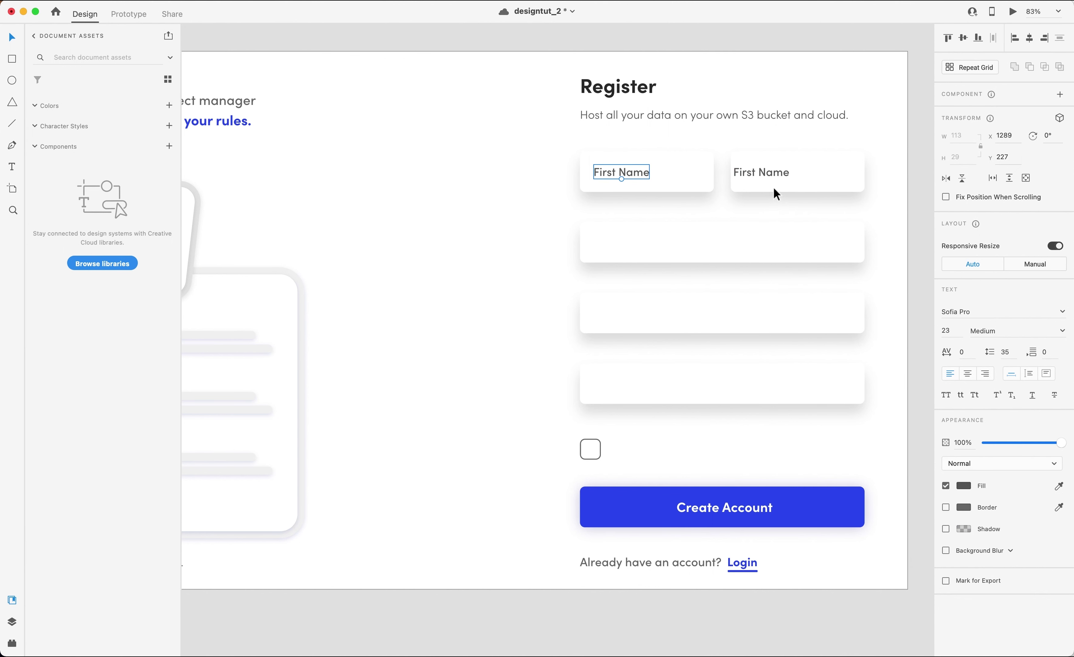
Move the copied label in the second name field to X 1593 and change its text to "Last Name".
left_click_drag(765, 175, 775, 171)
double_click(776, 171)
double_click(755, 172)
type("Last")
key("Escape")
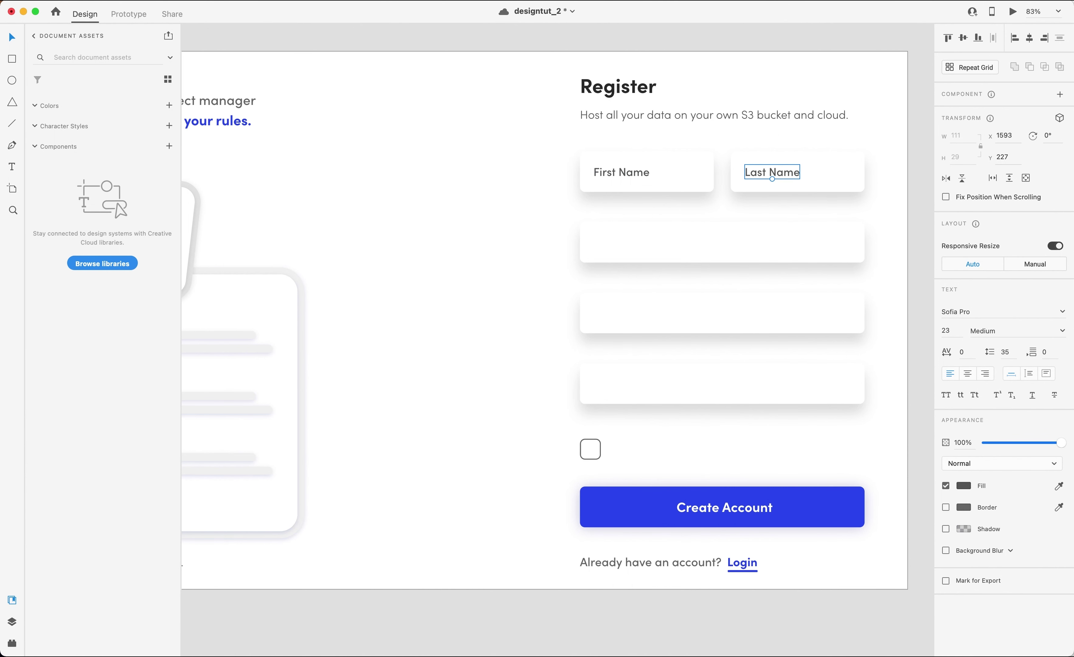
Copy the label into the three full-width fields and change the copies' texts to "Email", "Password" and "Confirm Password".
left_click_drag(642, 173, 646, 383)
left_click(637, 253)
double_click(637, 252)
type("Email")
double_click(626, 314)
key("BackSpace")
type("Passwo")
double_click(646, 381)
type("Confirm Password")
key("Escape")
Switch to the Heroicons website in the browser, search for "mail" and copy the Medium mail icon as SVG.
key("super+Tab")
scroll(347, 300, "down", 3)
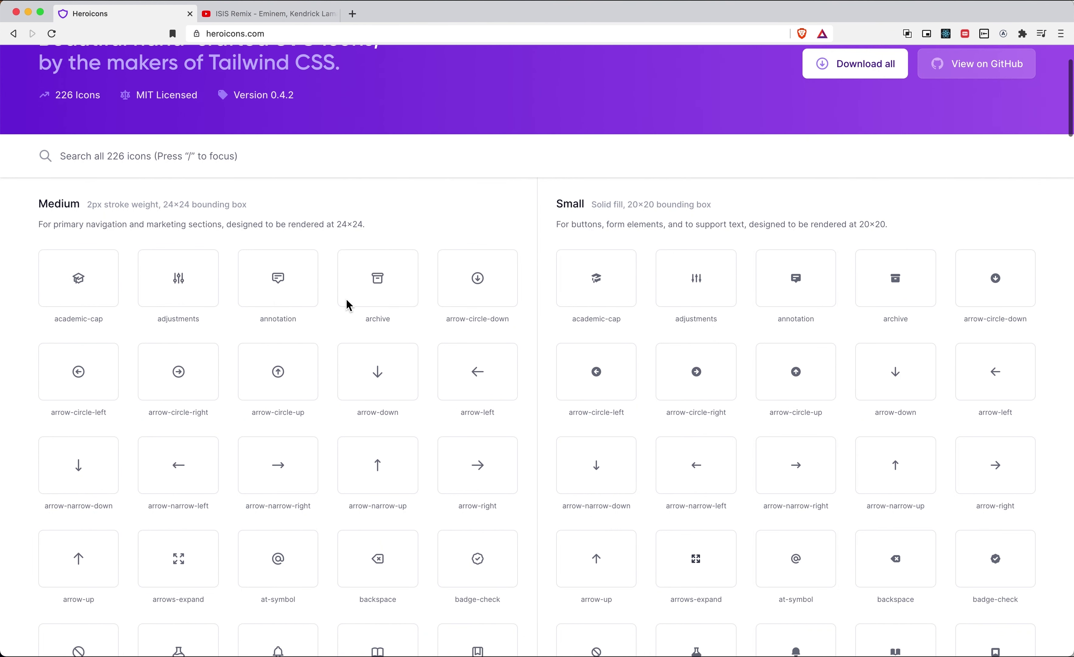
scroll(347, 301, "down", 1)
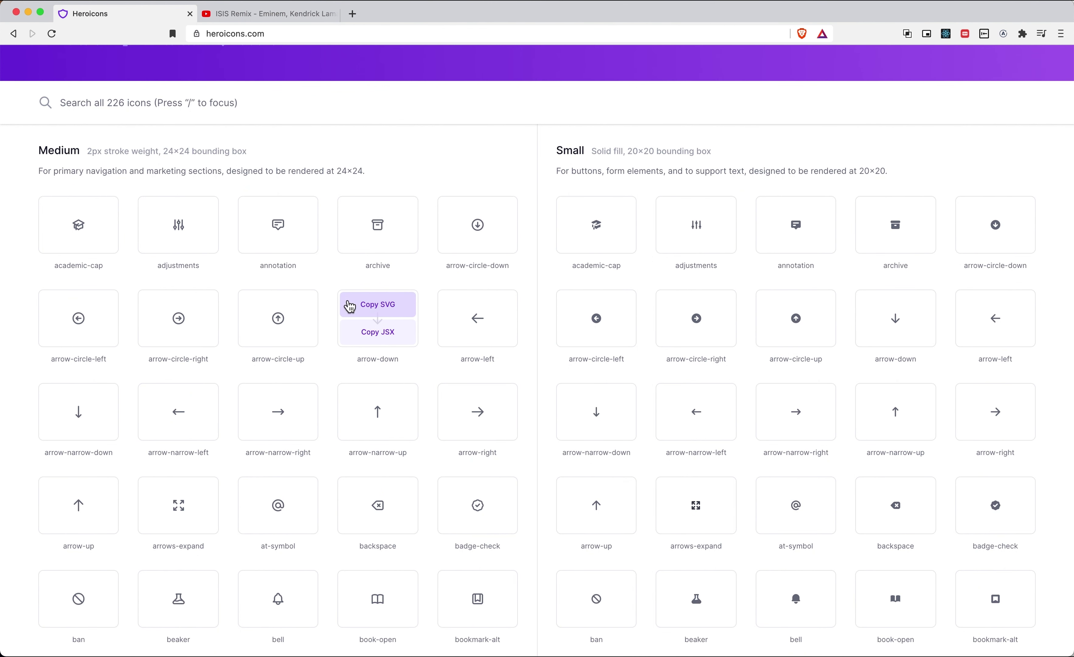
scroll(350, 307, "down", 1)
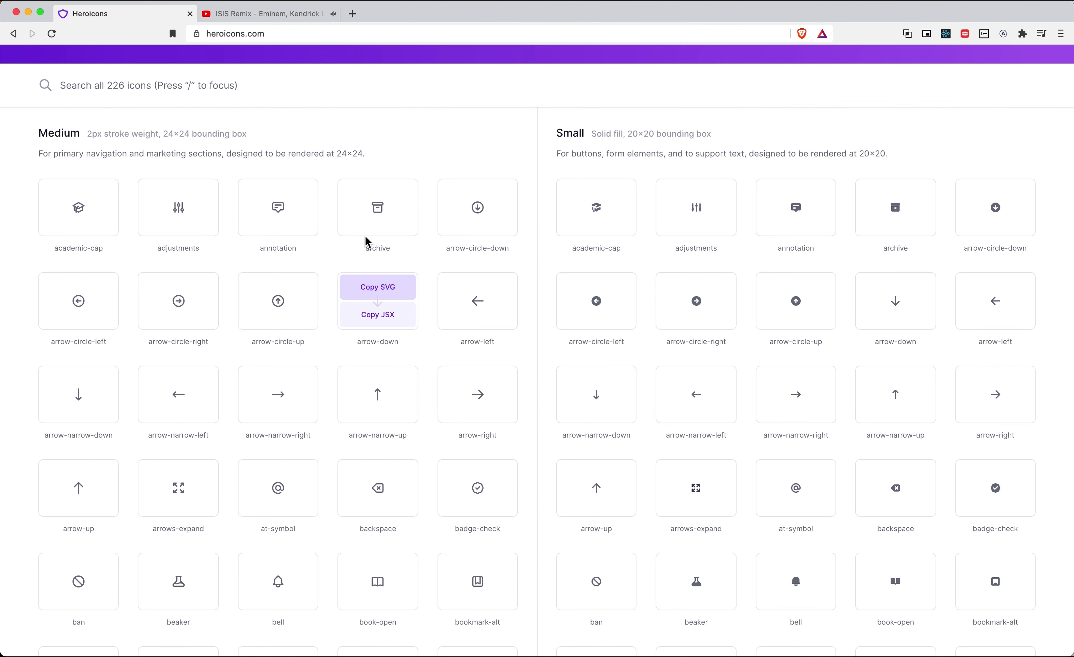
key("/")
type("mail")
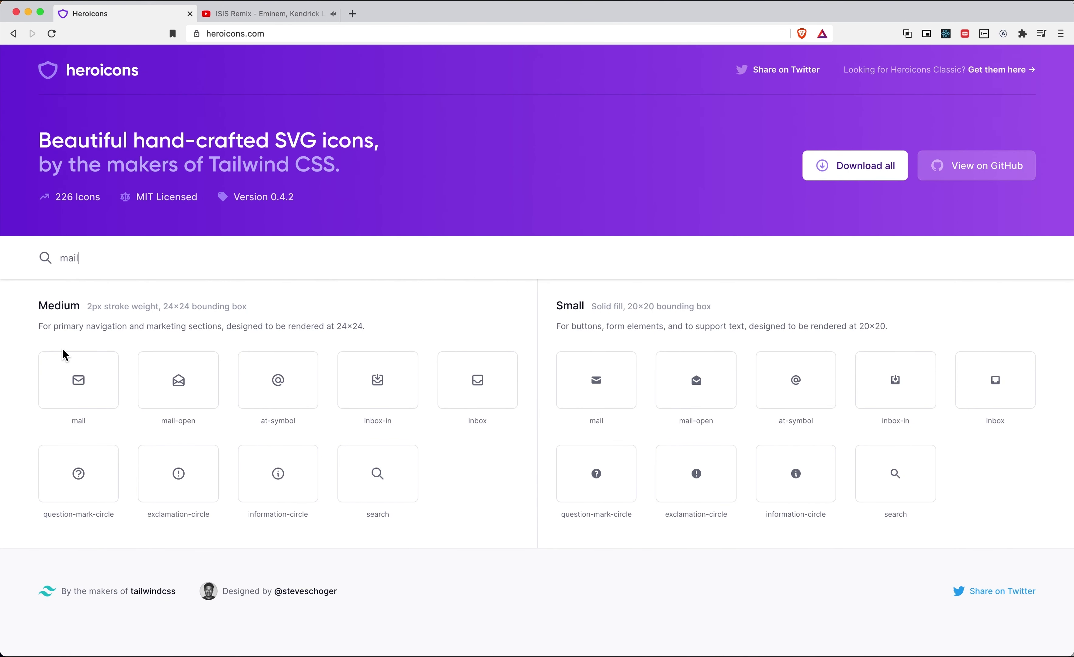
mouse_move(78, 370)
left_click(82, 372)
Return to Adobe XD, paste the mail icon, scale it proportionally to width 25 and place it before the "Email" label at X 1289.
key("super+Tab")
key("super+v")
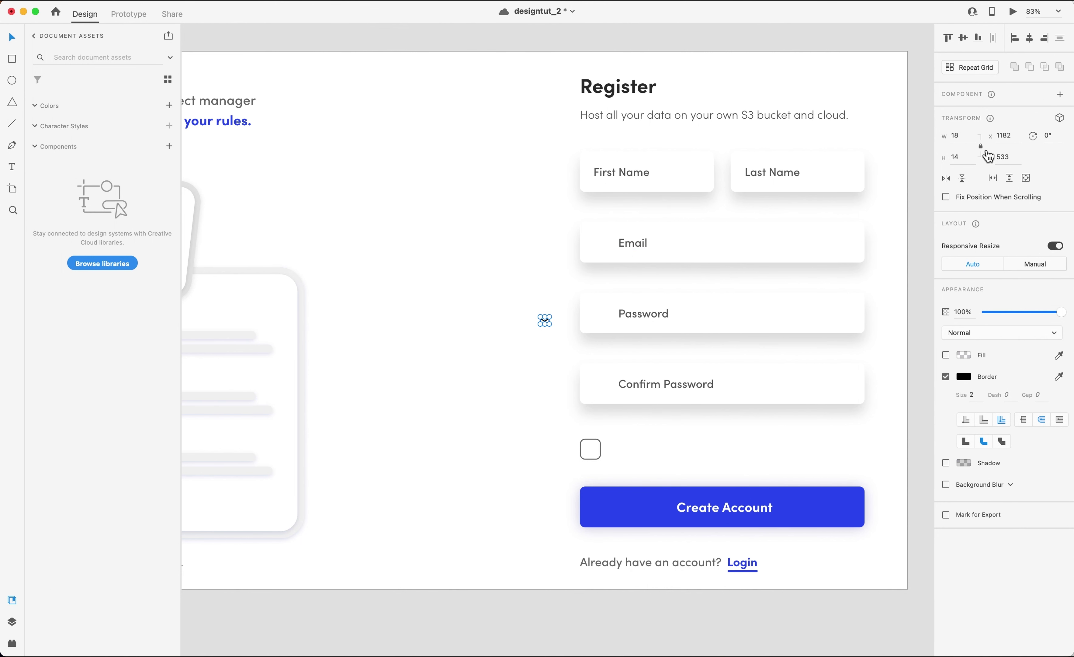
left_click(969, 140)
key("Return")
left_click_drag(548, 322, 600, 241)
Give the mail icon a #5F5F5F border with size 2.6.
left_click(966, 377)
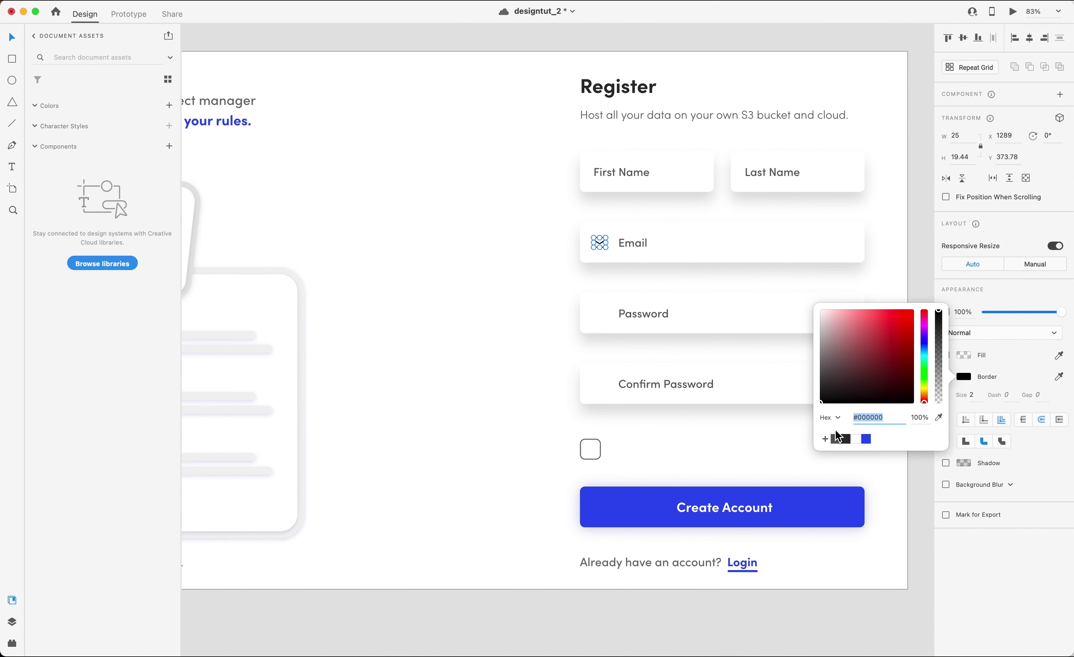
left_click(837, 439)
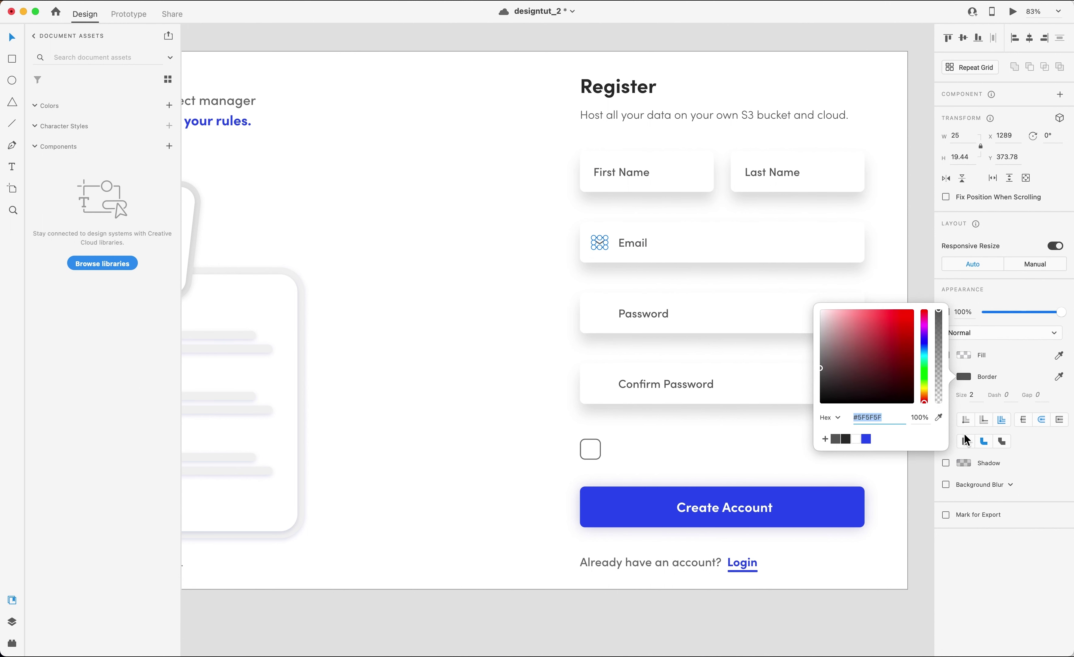
left_click(978, 399)
key("Up")
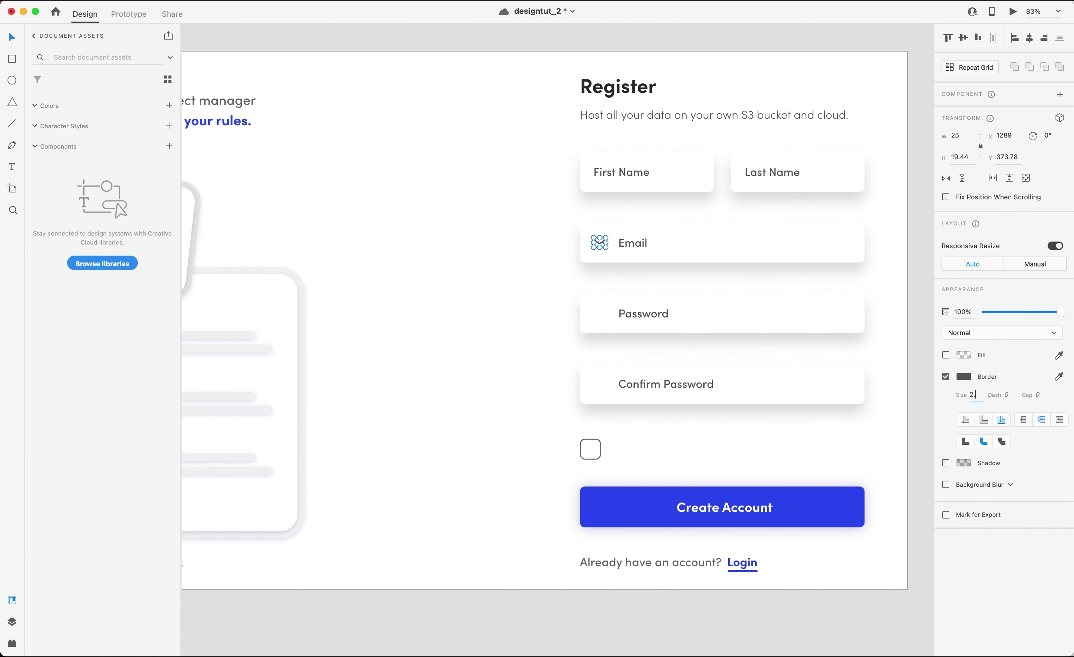
key("Return")
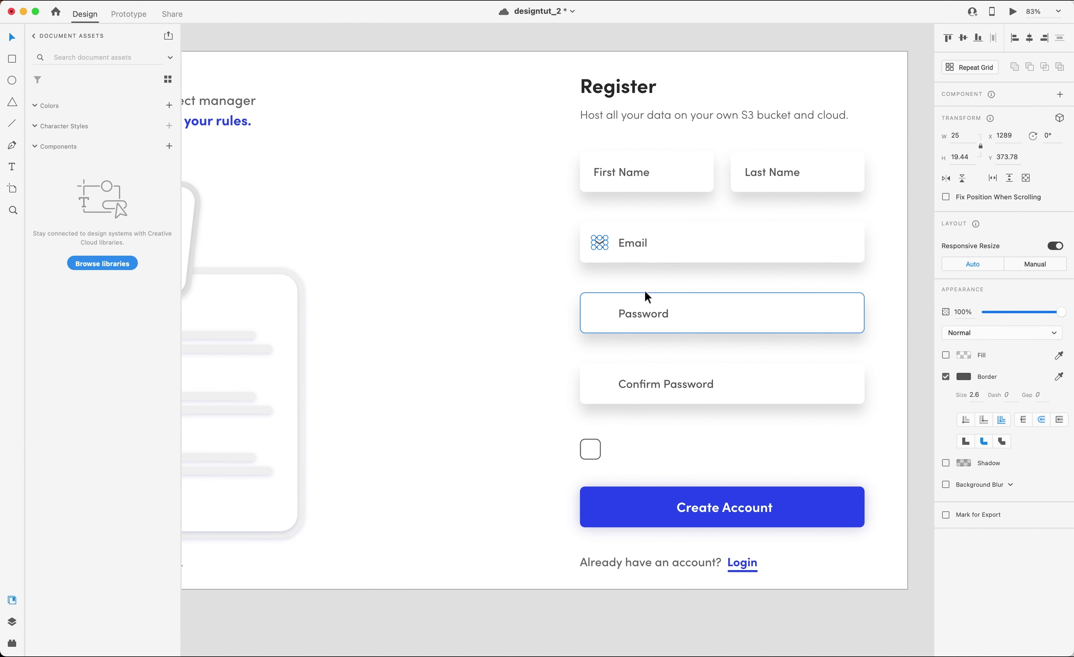
Switch back to the Heroicons website, search for "lock" and copy the Medium lock-closed icon as SVG.
key("super+Tab")
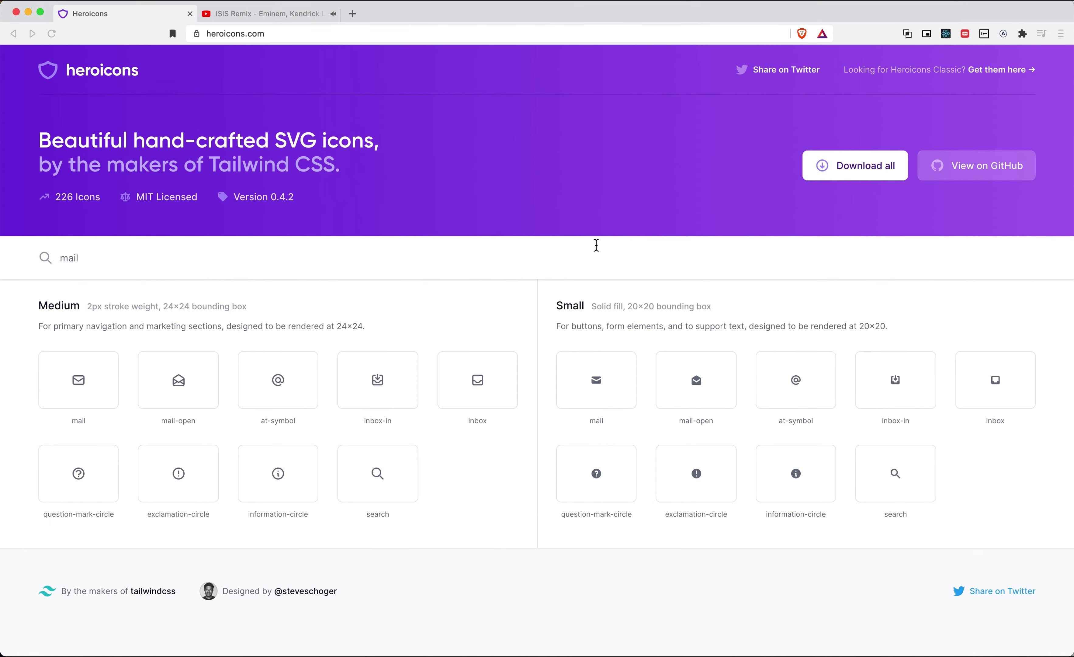
triple_click(235, 264)
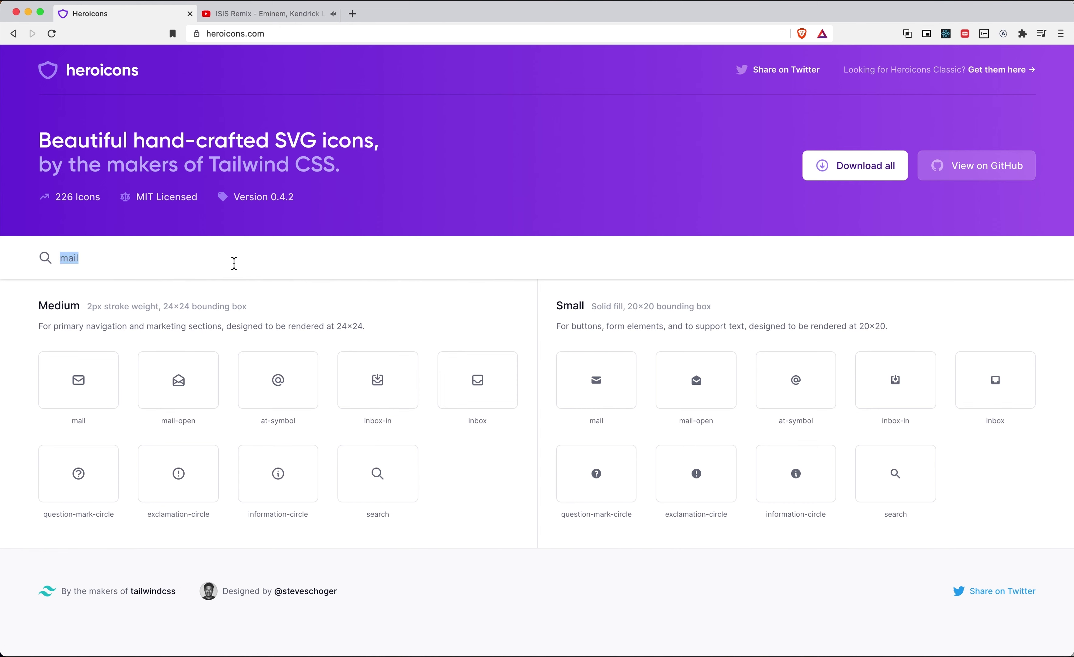
type("lock")
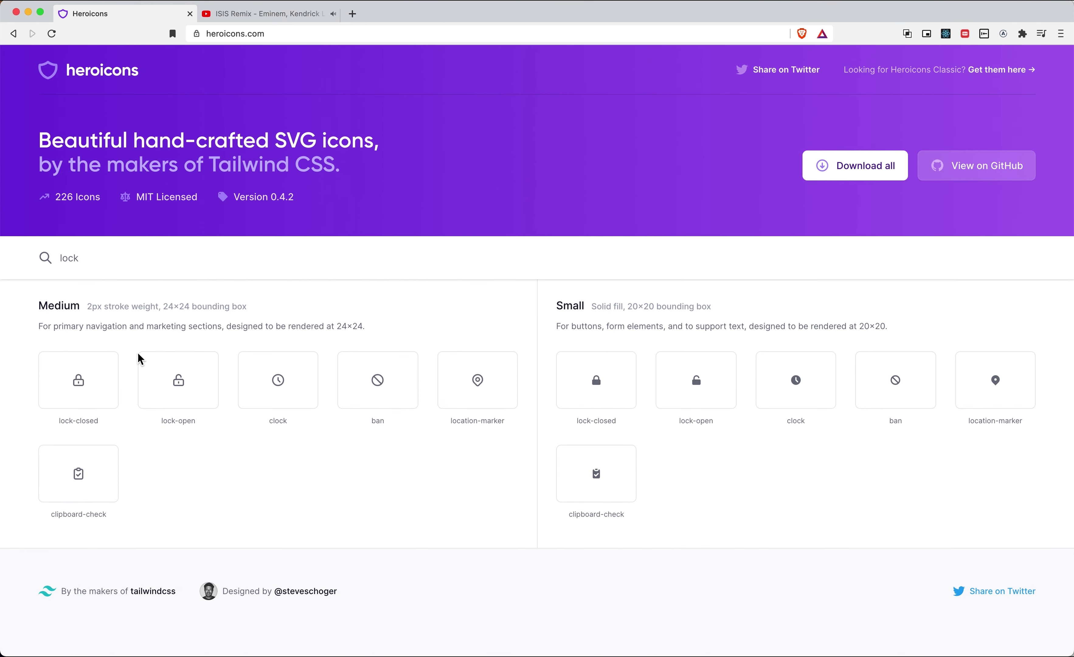
left_click(90, 373)
Return to Adobe XD, paste the lock icon onto the artboard and scale it proportionally to width 25.
key("super+Tab")
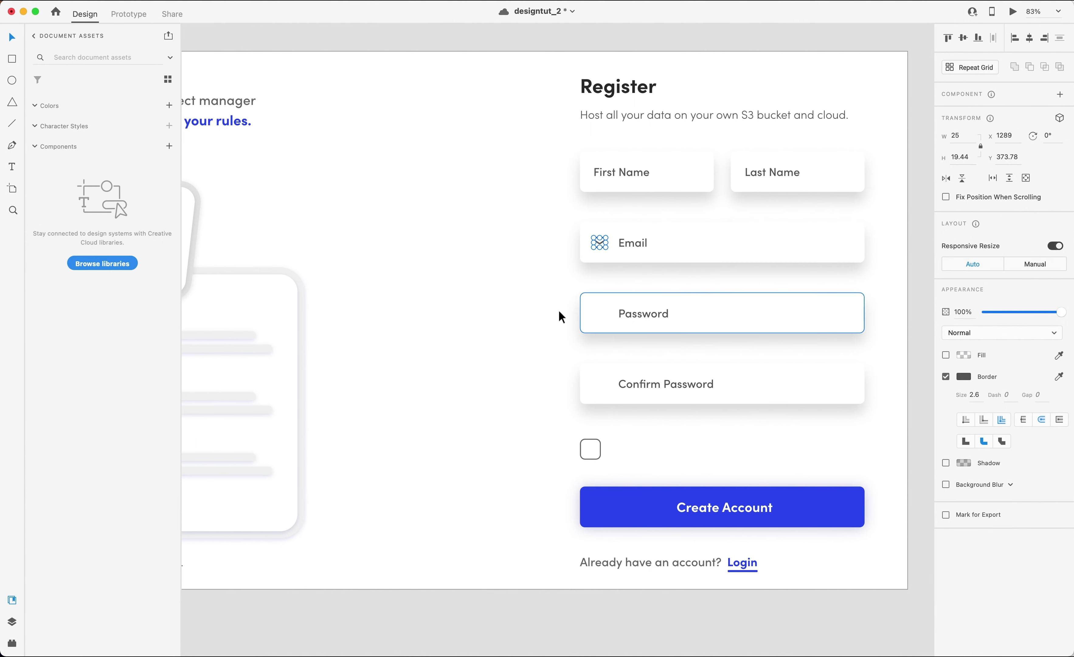
key("super+v")
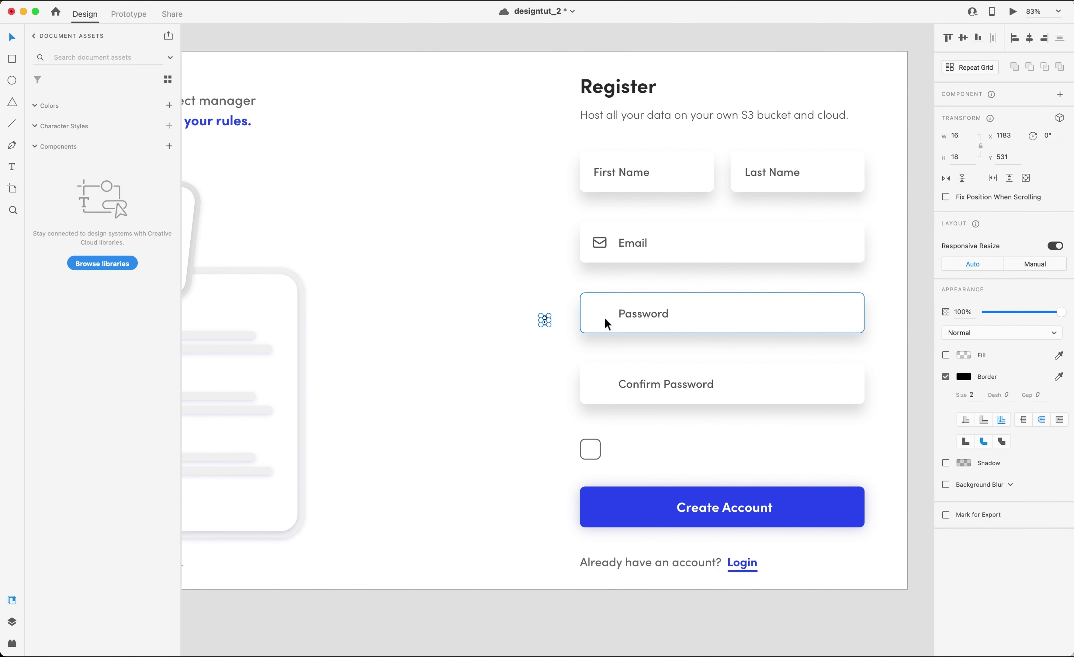
left_click(955, 136)
type("25")
key("Return")
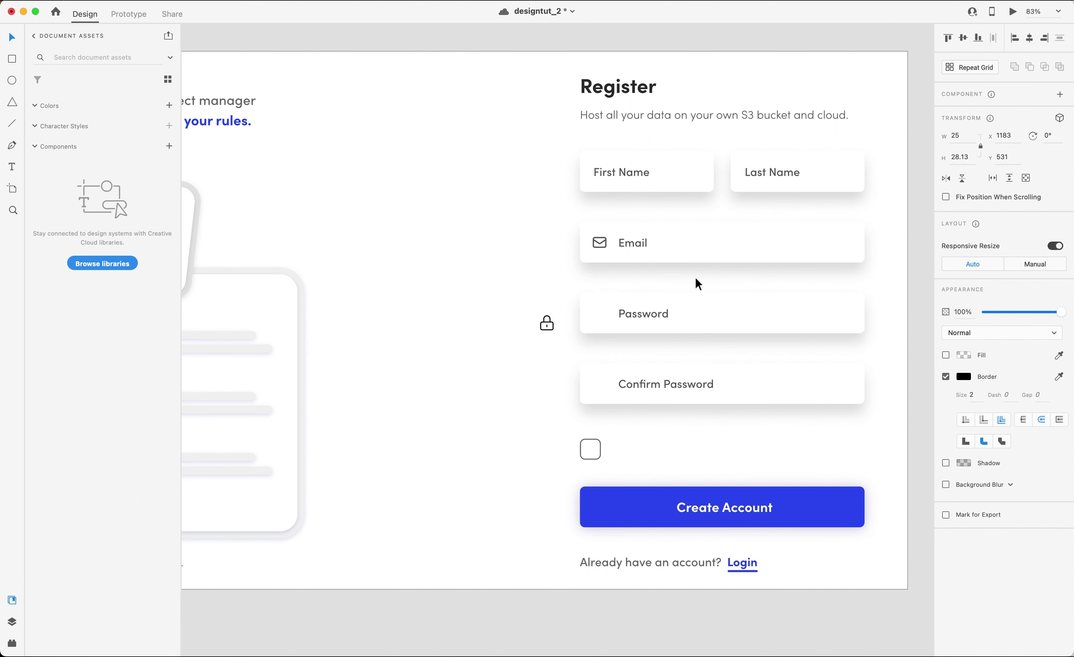
Set the lock icon's border size to 2.6 and its border colour to the #5F5F5F swatch.
type("2.6")
key("Return")
left_click(964, 378)
left_click(836, 439)
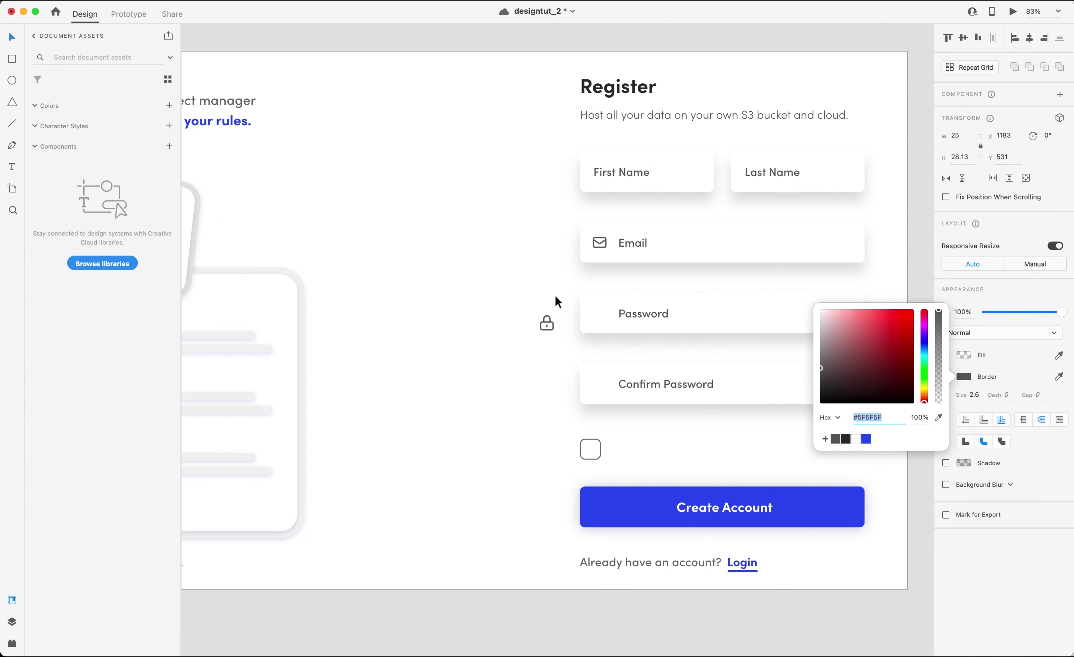
Place the lock icon in the Password and Confirm Password fields, ahead of their labels.
left_click_drag(547, 321, 602, 381)
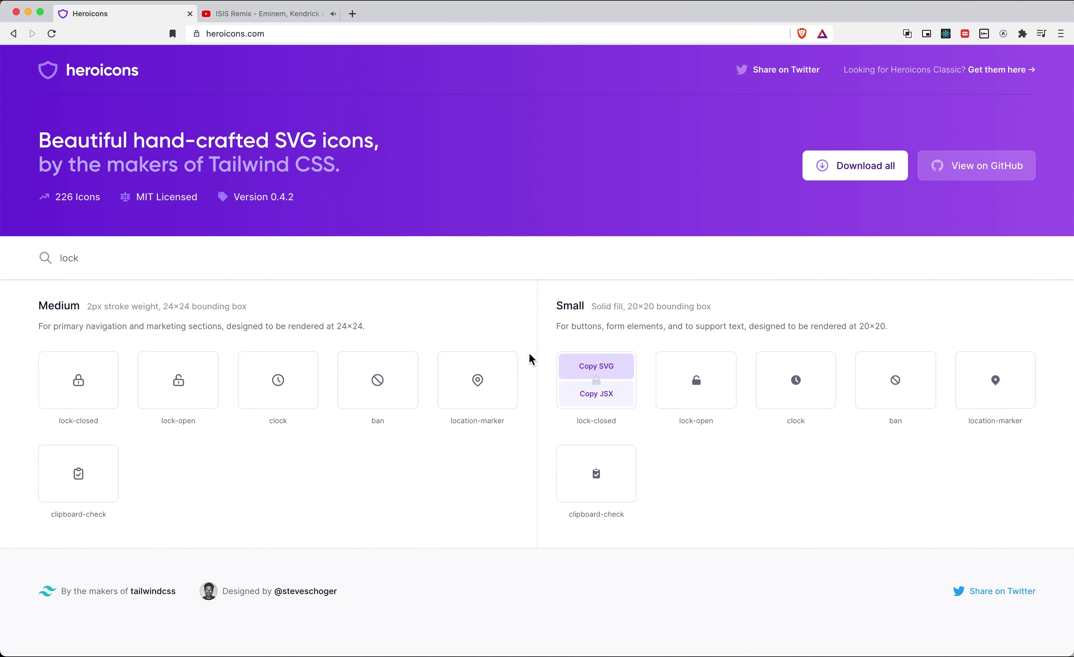
On Heroicons, search for "eye", copy the Medium crossed-out eye icon as SVG and paste it onto the Adobe XD artboard.
double_click(167, 267)
type("eye")
left_click(175, 367)
key("super+Tab")
key("super+v")
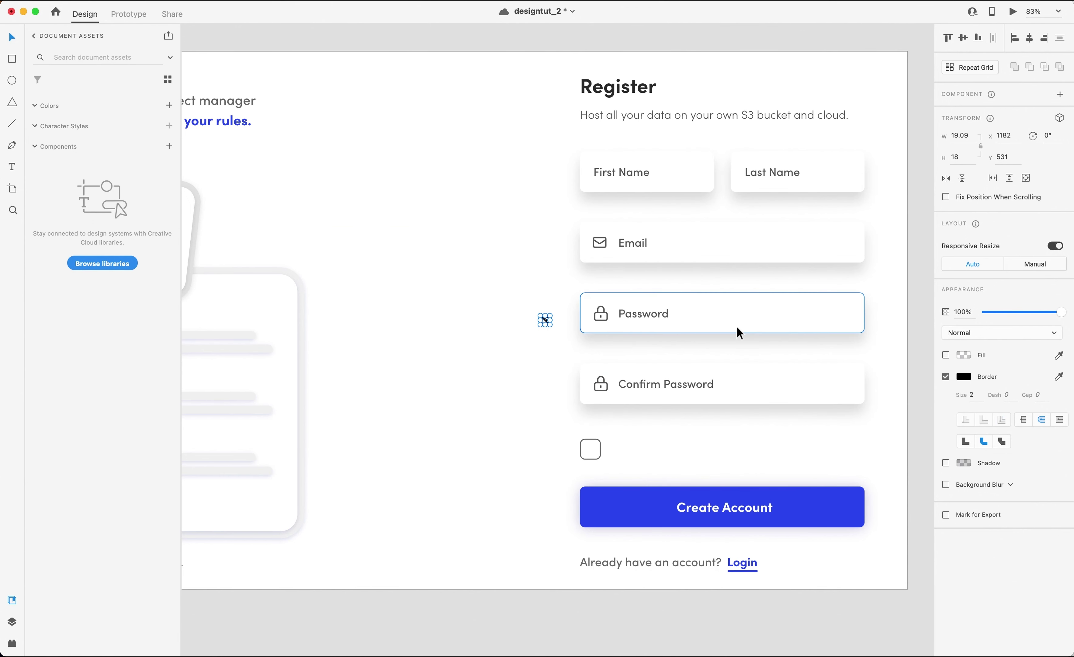
Lock the crossed-out eye icon's aspect ratio and scale it to a width of 25.09.
left_click(976, 137)
key("shift+Up")
key("Down")
key("Down")
key("Down")
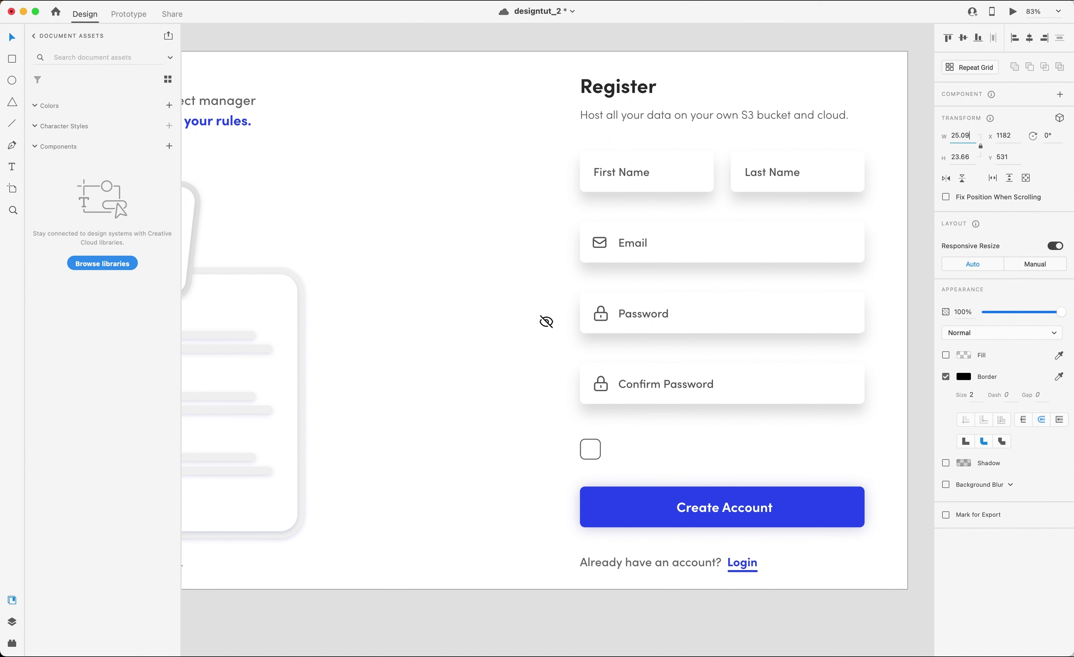
Set the eye icon's border size to 2.6 and its border colour to the dark grey #5F5F5F swatch.
left_click(976, 399)
key("Return")
left_click(967, 378)
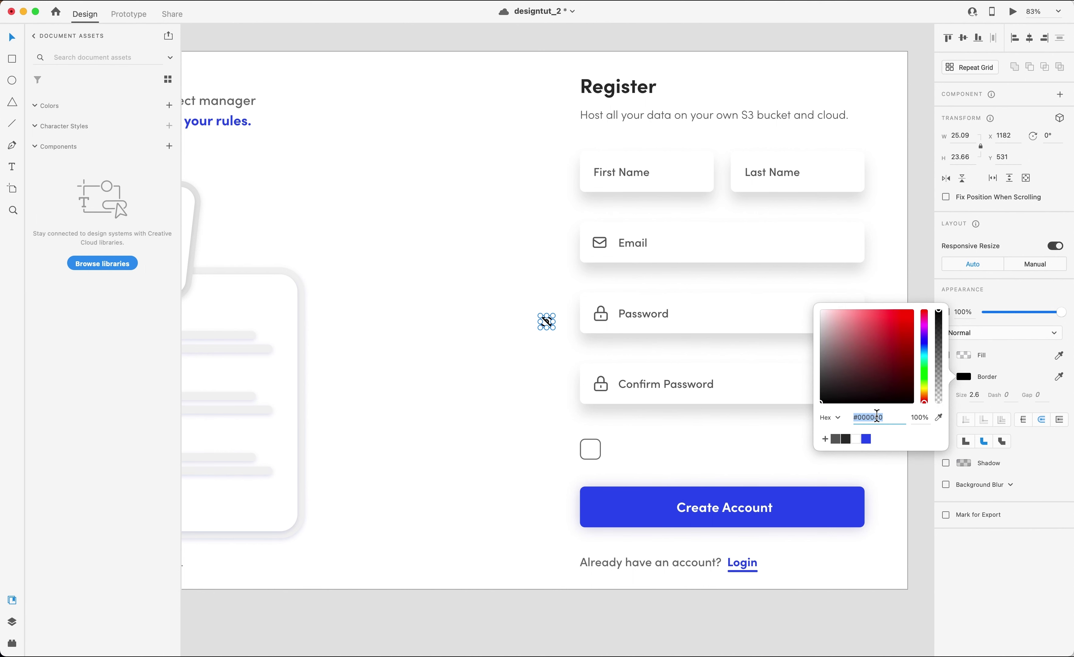
left_click(836, 439)
Place the eye icon at the far end of the Password and Confirm Password fields and lower both icons' opacity.
left_click_drag(546, 321, 604, 384)
key("ctrl+z")
left_click_drag(600, 321, 840, 335)
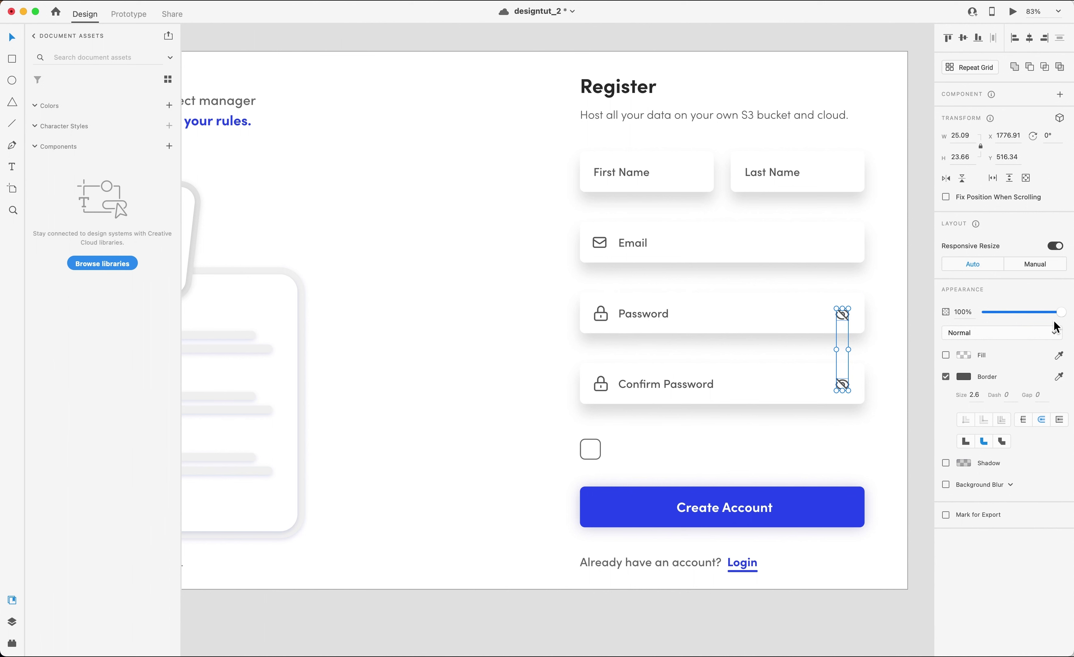
left_click_drag(1059, 318, 1029, 319)
Set the font weight of the "Host all your data" subtitle to Medium.
left_click(677, 115)
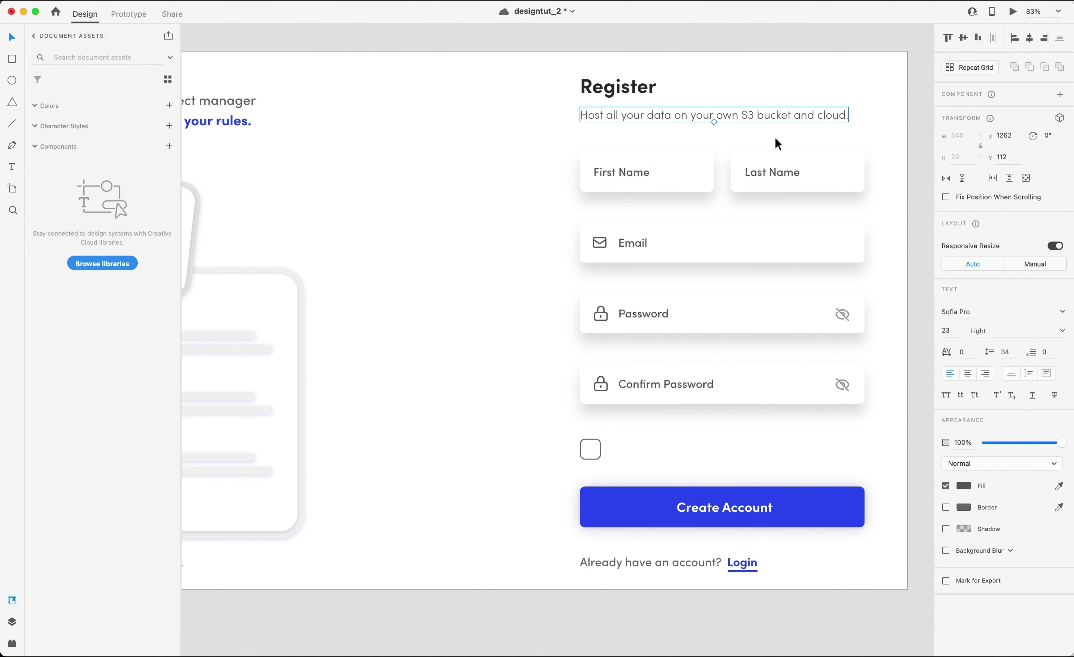
left_click(1062, 336)
left_click(986, 374)
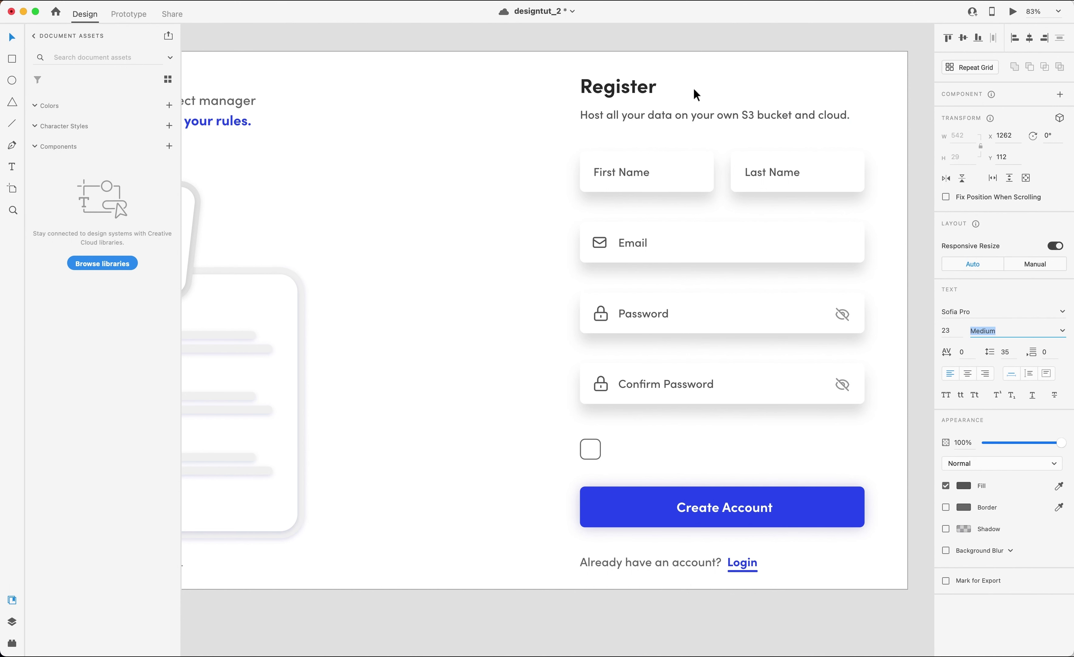
Duplicate the subtitle beside the checkbox and change the copy's text to "I agree to all".
left_click_drag(691, 117, 727, 455)
key("Return")
type("I agree to all Ter")
key("BackSpace")
key("BackSpace")
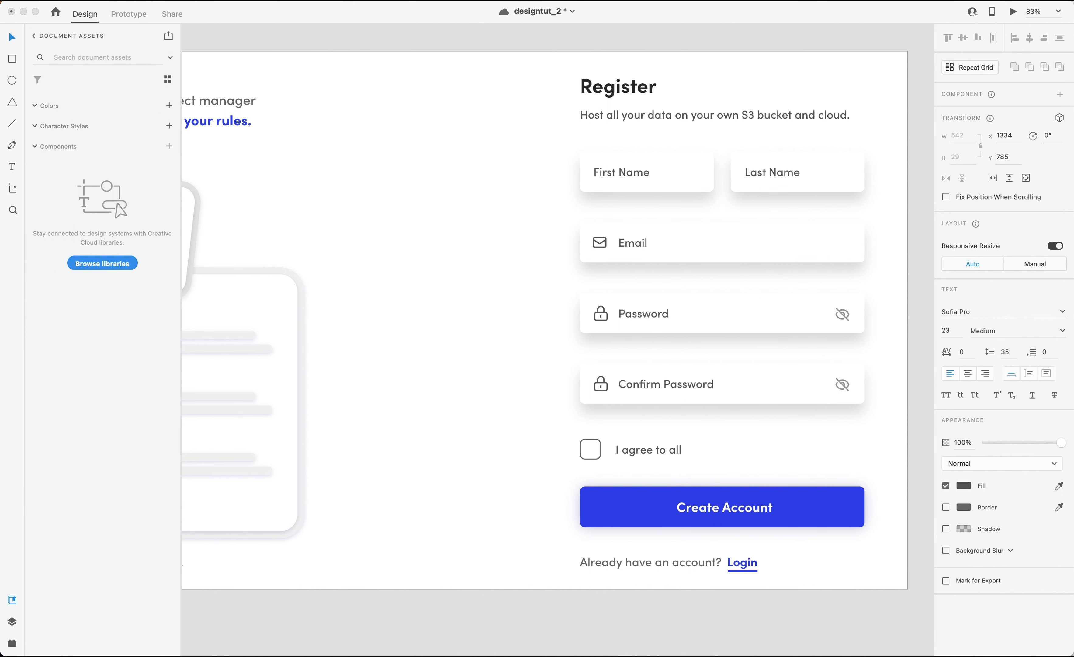
key("super+Tab")
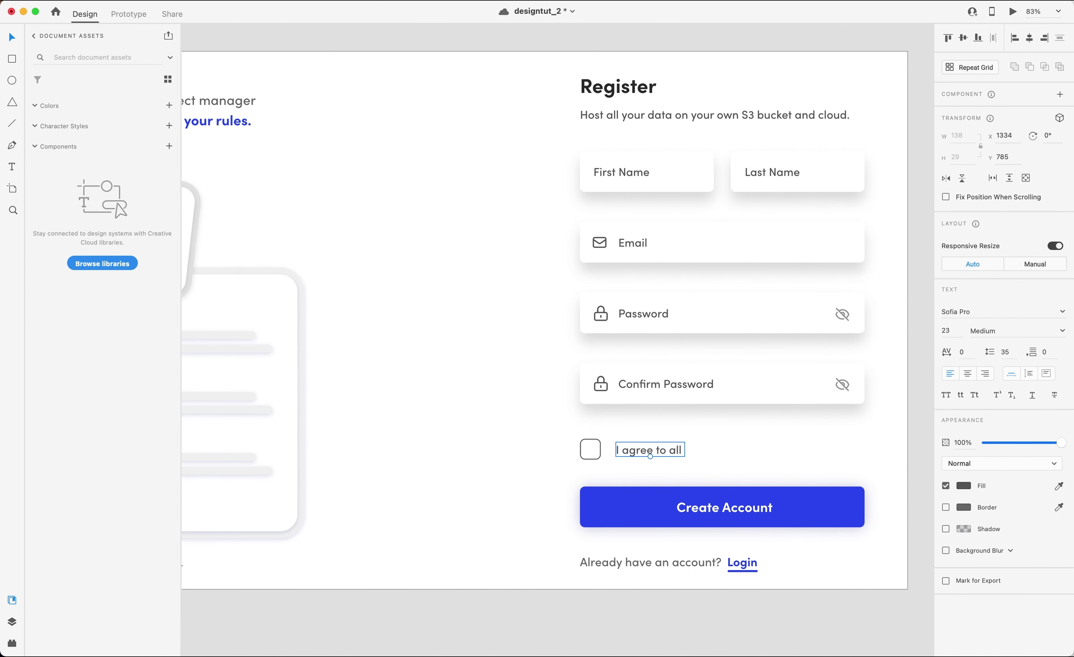
Duplicate the blue Login text after "I agree to all" and change the copy to "Terms".
left_click_drag(646, 451, 721, 450)
key("super+z")
left_click_drag(756, 554, 707, 449)
double_click(708, 449)
type("T")
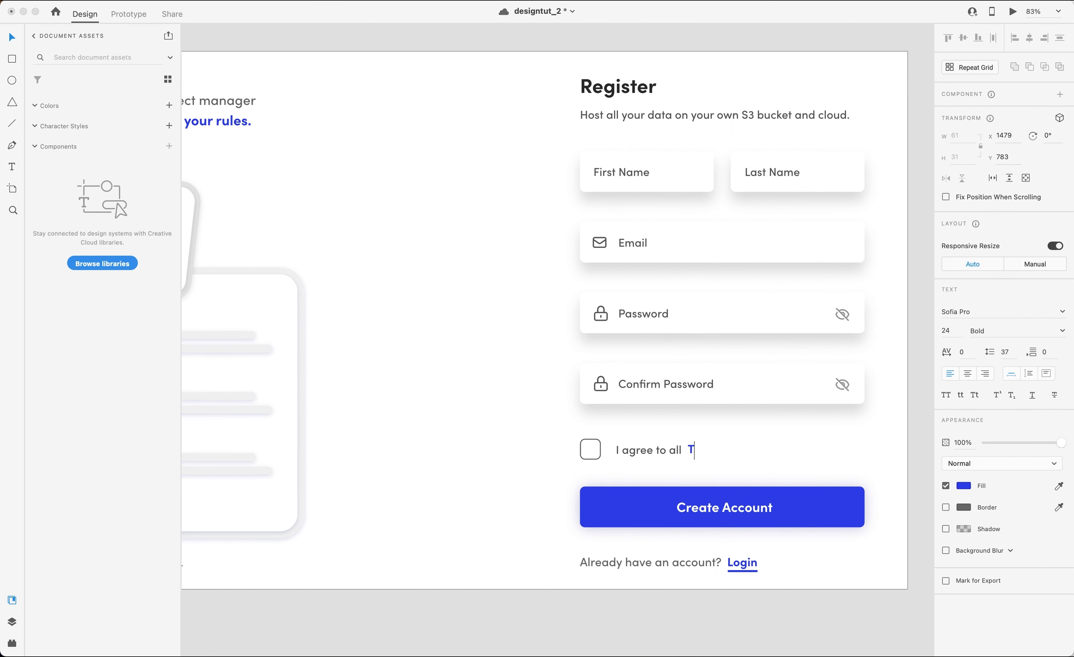
type("erms")
key("Escape")
Duplicate the Terms text further along the same line and change the copy to "Privacy Policy".
left_click_drag(705, 447, 805, 452)
double_click(807, 453)
type("Privacy Policy")
key("Escape")
Add "and" to the agreement text and position the links so the line reads "I agree to all Terms and Privacy Policy".
left_click(669, 452)
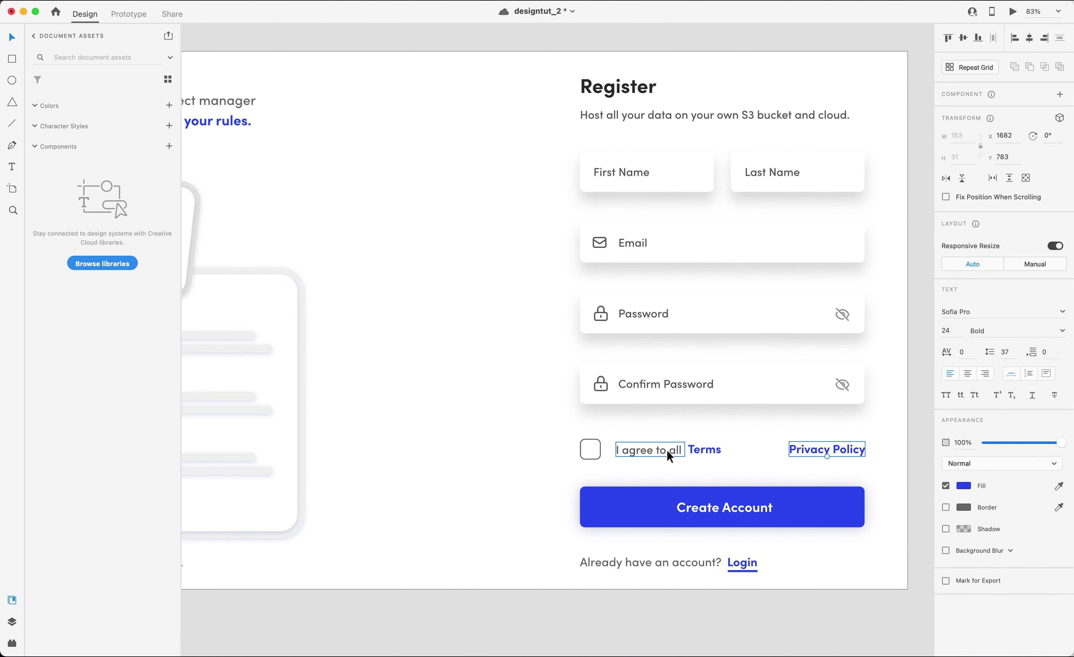
double_click(668, 452)
key("Right")
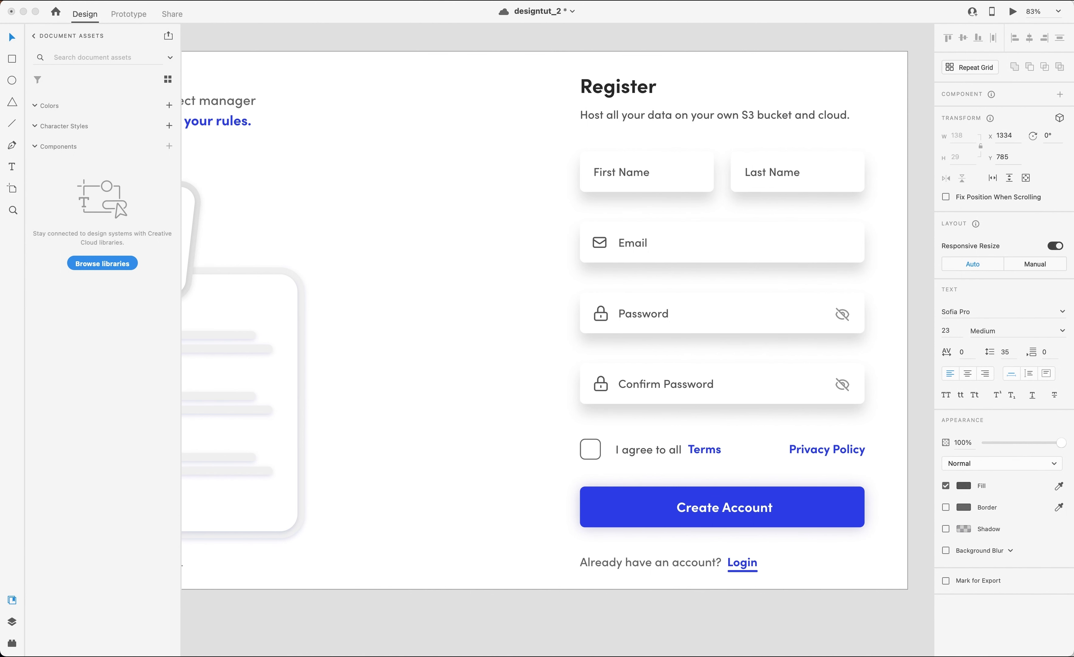
type("Terms")
type("and")
key("Escape")
left_click(698, 453)
left_click_drag(699, 455, 698, 455)
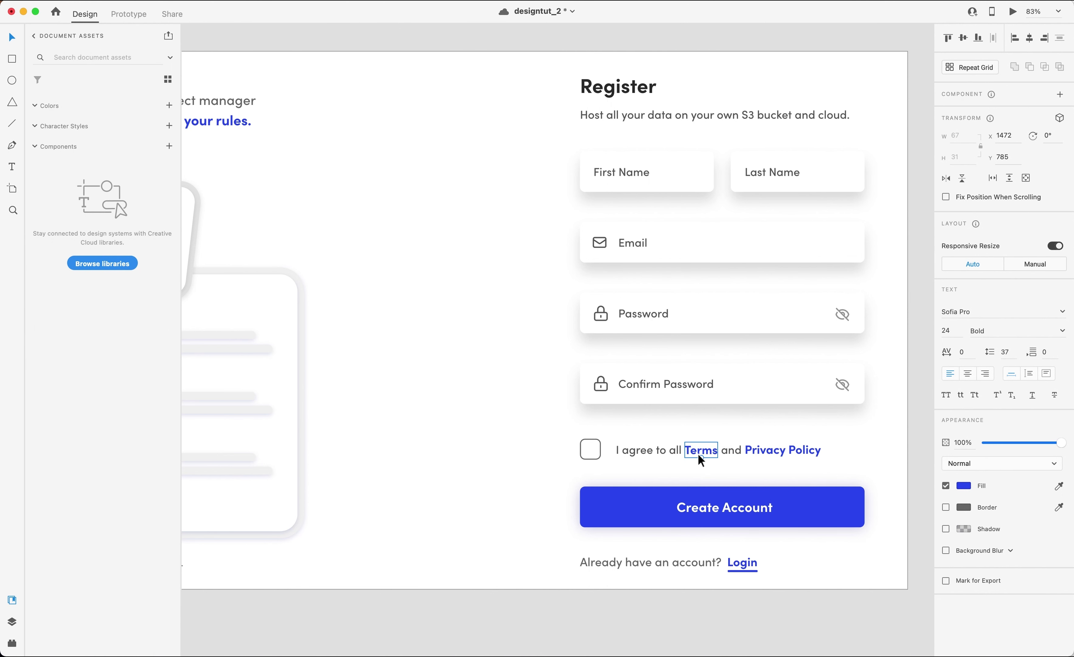
left_click(707, 424)
Change the checkbox's border colour to the saved blue swatch.
left_click(597, 448)
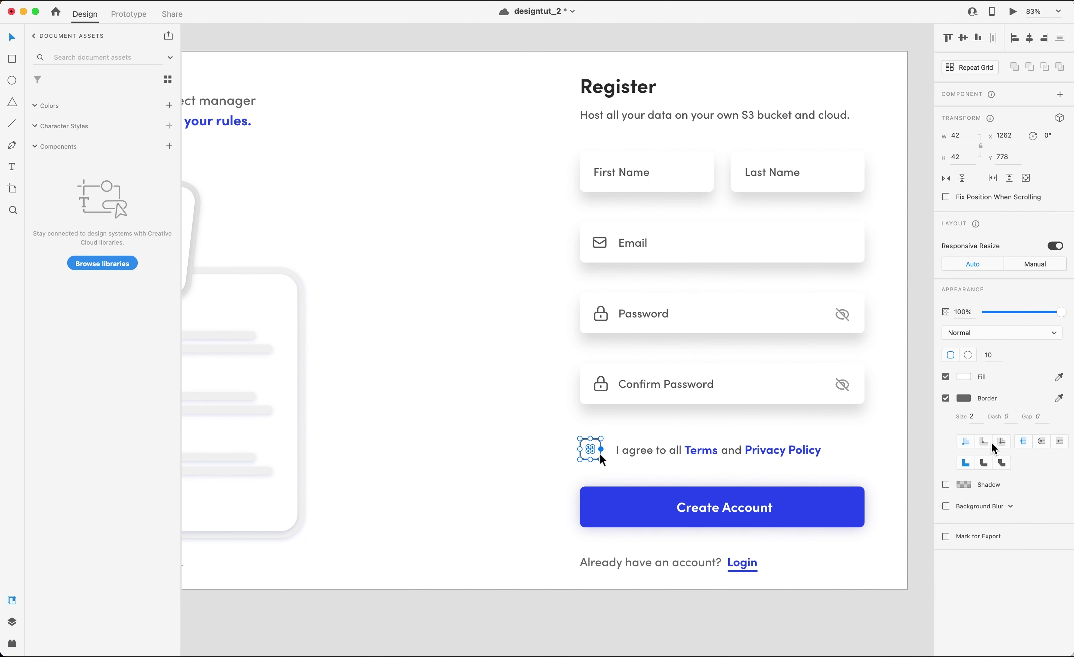
key("Up")
key("Up")
key("Down")
key("Down")
left_click(966, 398)
left_click(867, 460)
left_click(755, 487)
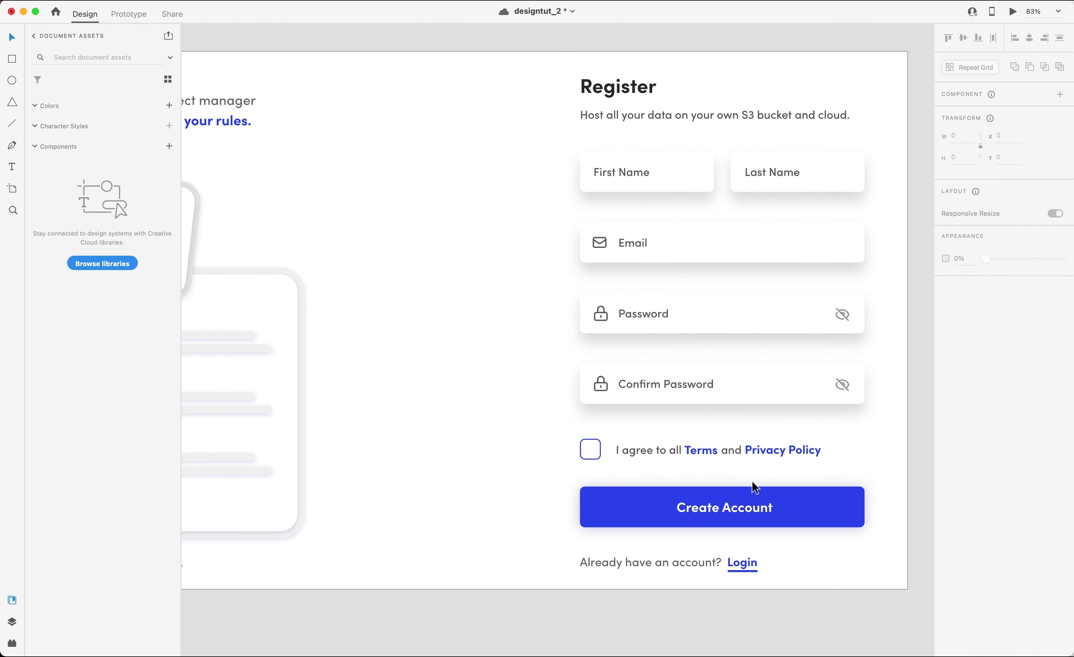
Set the checkbox's border size to 3.
left_click(598, 459)
left_click(976, 419)
key("Up")
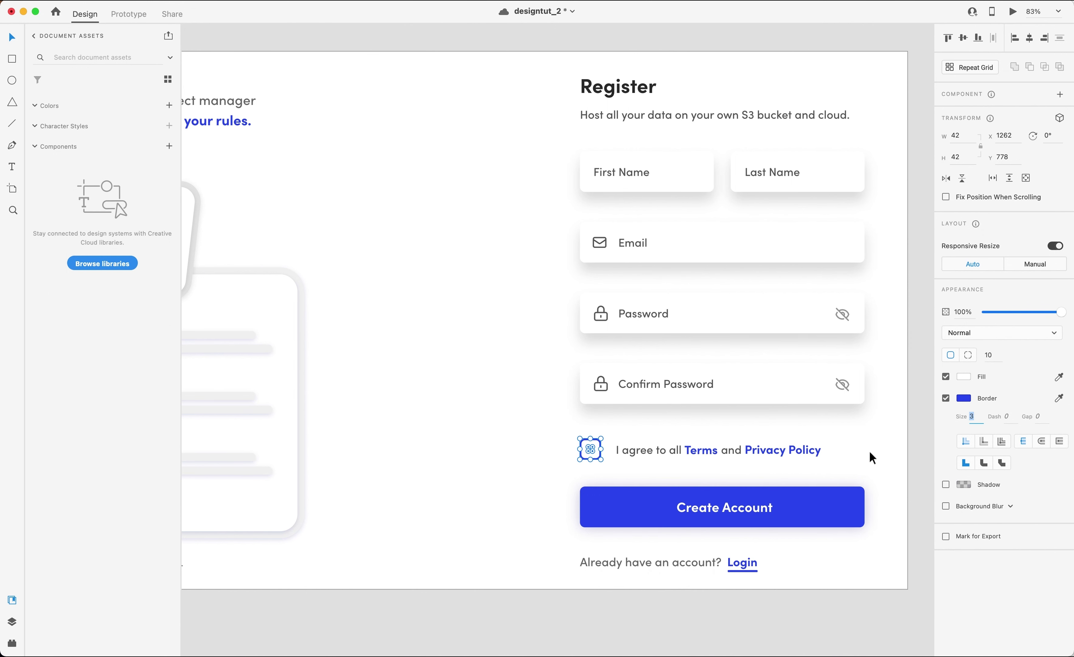
left_click(871, 455)
Duplicate the finished Web 1920 – 1 register artboard and place the copy beside the original.
scroll(870, 455, "down", 5)
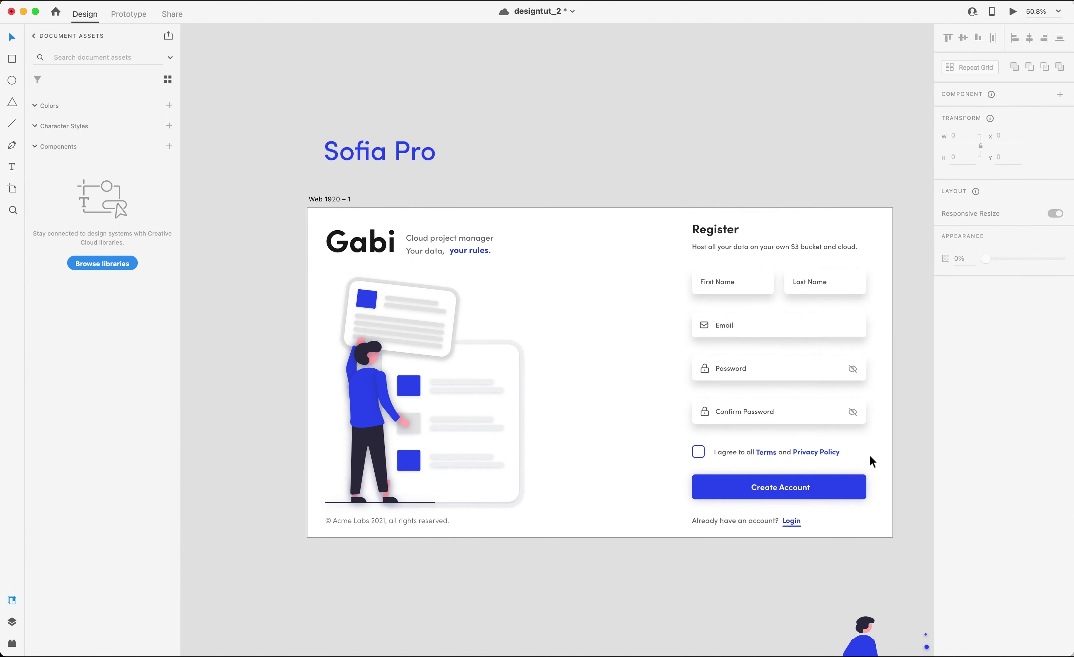
scroll(871, 461, "down", 4)
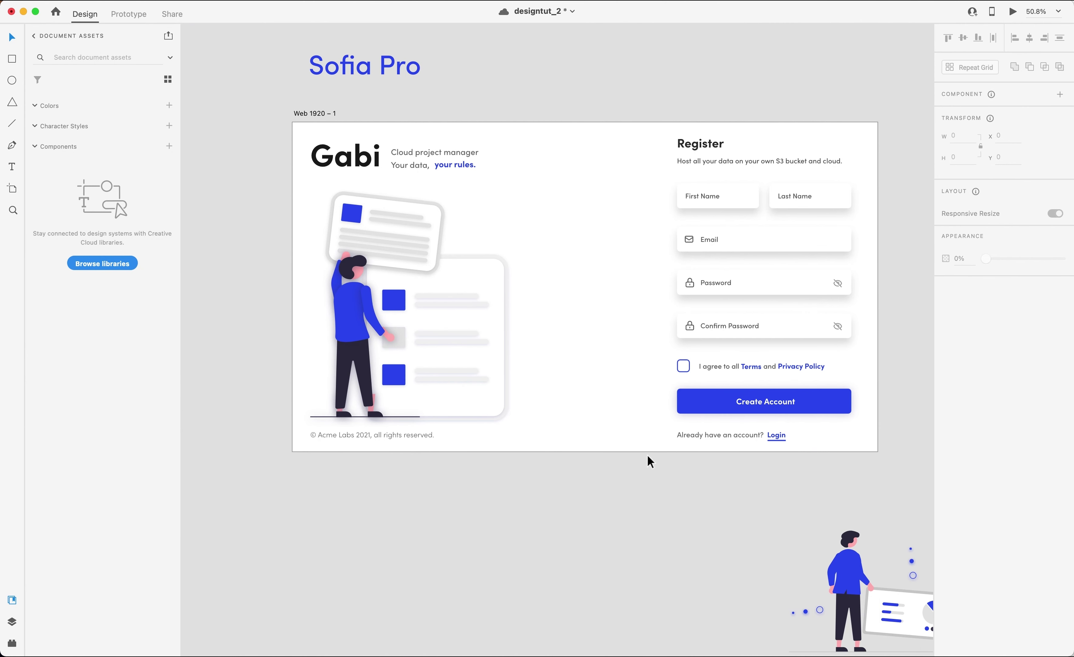
scroll(494, 53, "down", 5)
left_click_drag(406, 71, 739, 75, "alt")
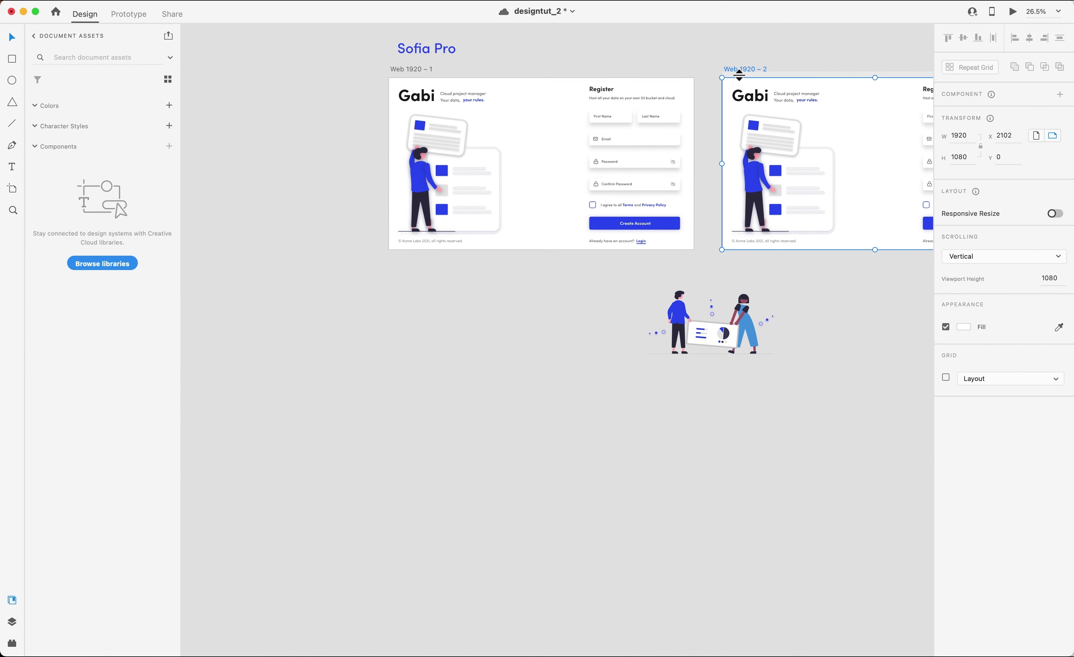
Delete the man-with-cards illustration from the Web 1920 – 2 artboard.
scroll(740, 75, "right", 5)
scroll(740, 75, "up", 2)
left_click(516, 210)
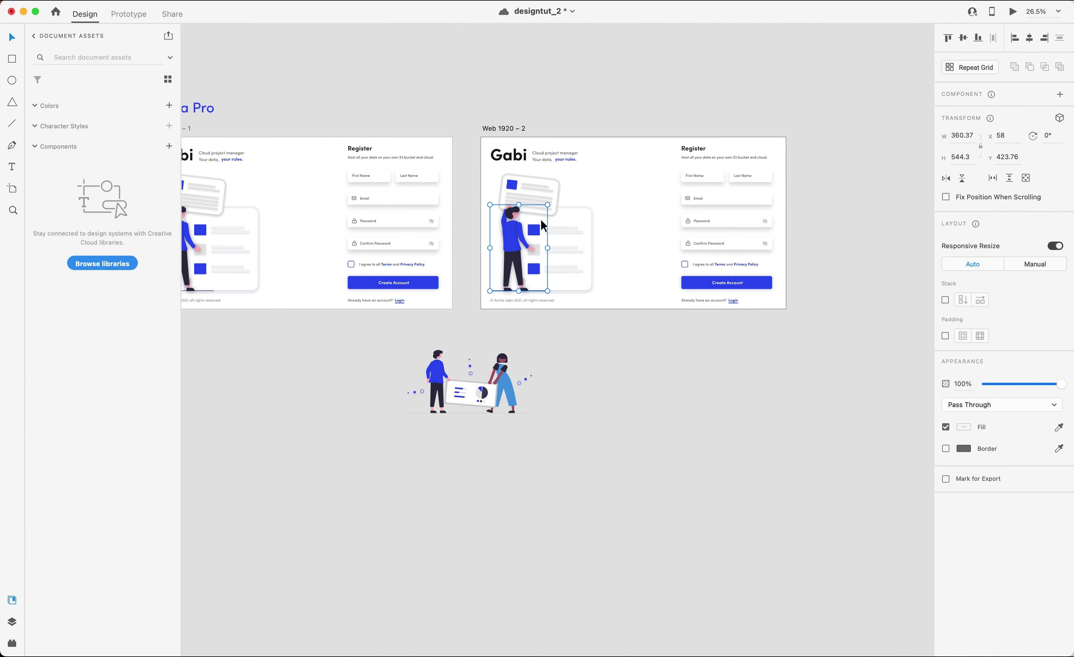
left_click_drag(605, 264, 514, 201)
key("Delete")
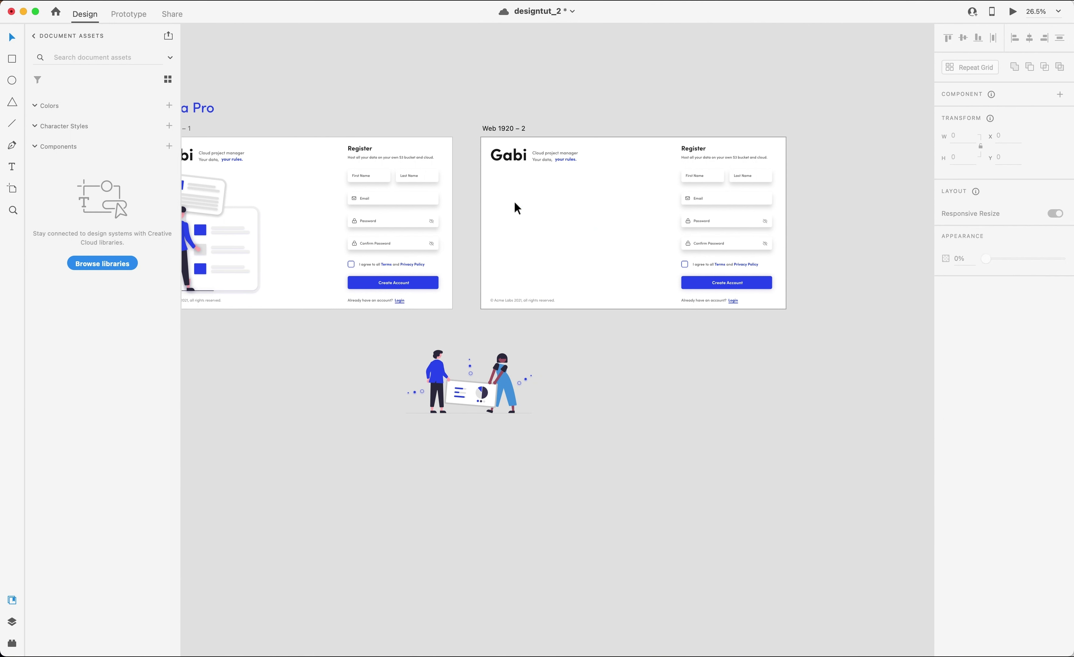
Delete the Confirm Password field, the agreement row, both name fields and the subtitle from the duplicated artboard.
left_click_drag(665, 235, 782, 263)
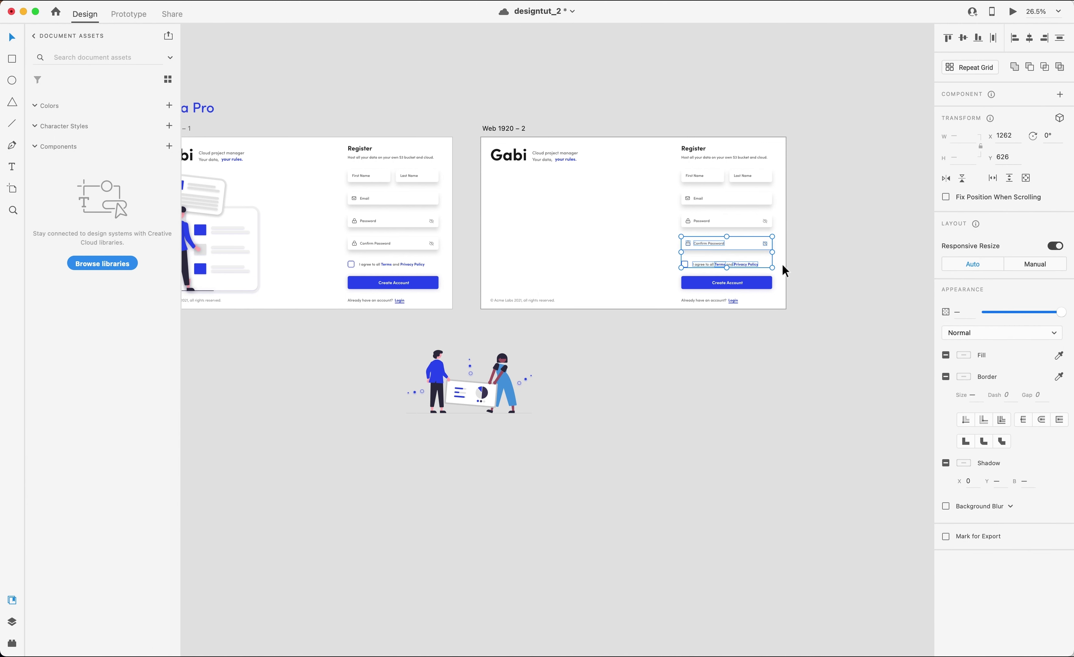
key("Delete")
left_click_drag(812, 175, 663, 179)
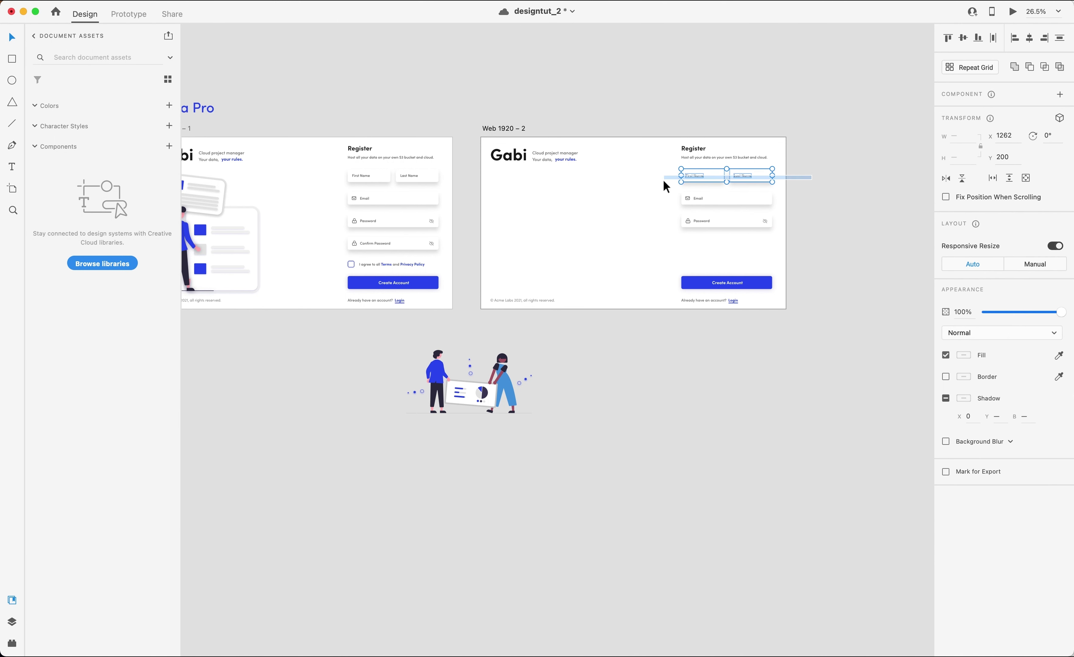
key("Delete")
left_click_drag(762, 176, 712, 157)
key("Delete")
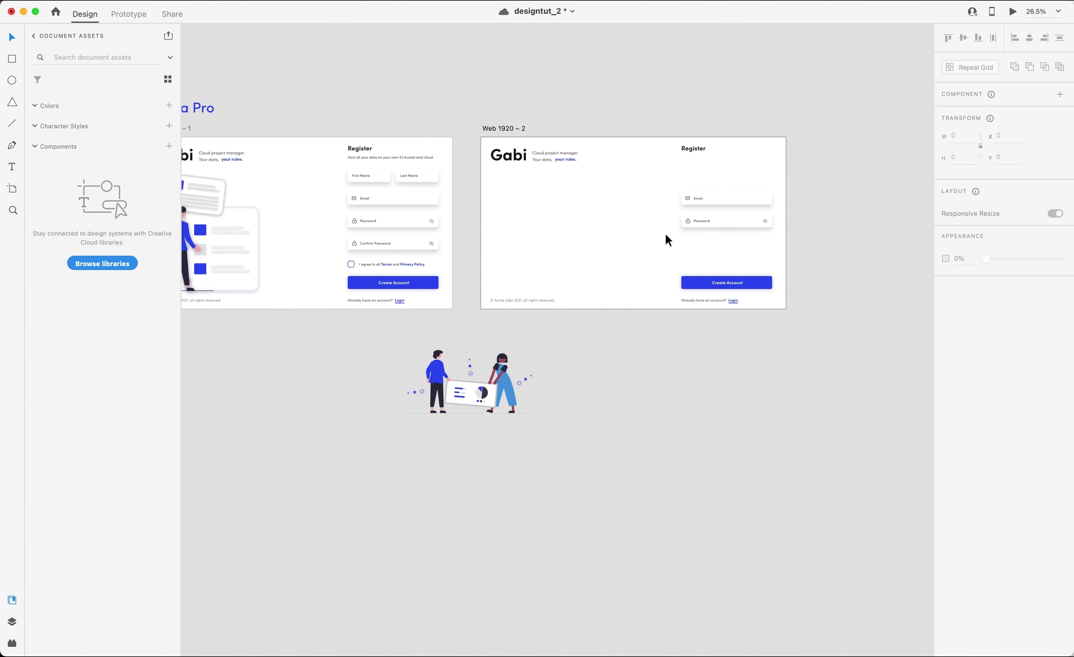
Move the Register heading down above the Email field, and the button and login line up beneath the Password field.
left_click_drag(685, 148, 687, 180)
left_click_drag(668, 271, 734, 262)
left_click(616, 251)
left_click(466, 397)
left_click_drag(466, 397, 540, 261)
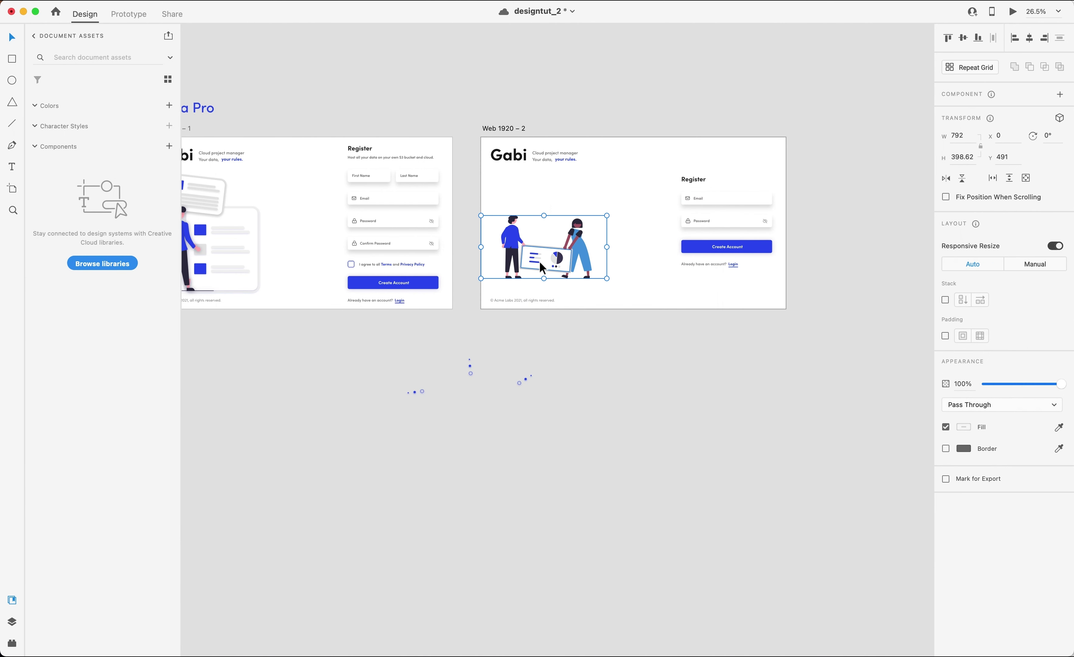
key("super+z")
Move the whole two-person illustration with its dots onto Web 1920 – 2 and enlarge it beneath the Gabi branding.
left_click_drag(545, 494, 525, 230)
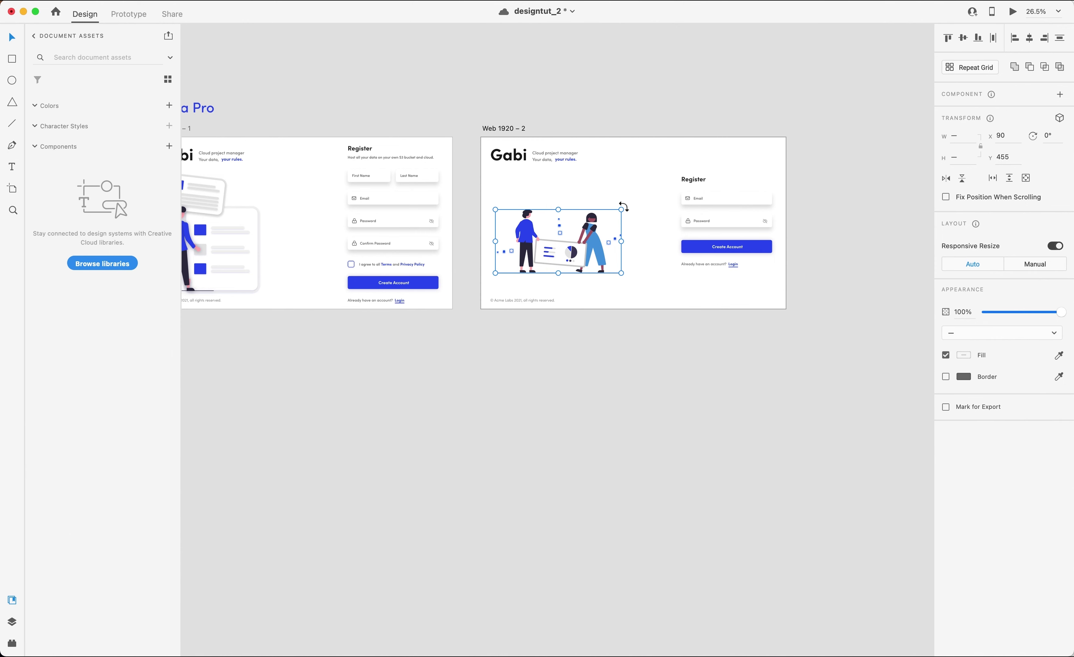
left_click_drag(622, 209, 655, 182)
scroll(661, 224, "up", 5)
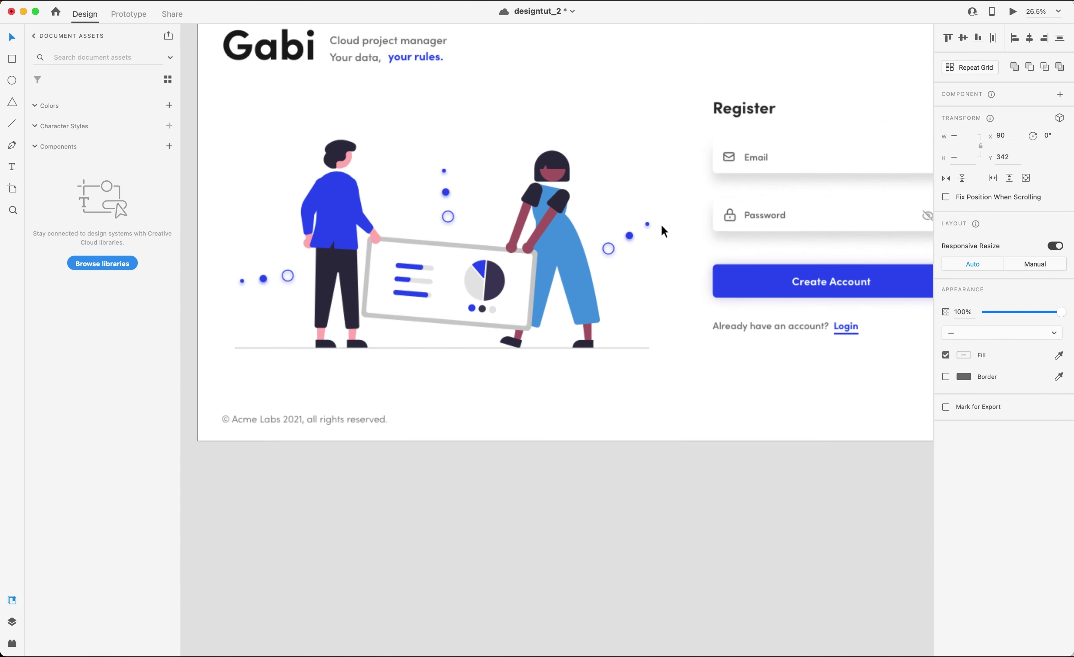
left_click(662, 224)
Add a shadow with Y 3 and blur 6 to all shapes inside the two-person illustration and adjust the shadow colour's opacity.
double_click(546, 237)
key("super+a")
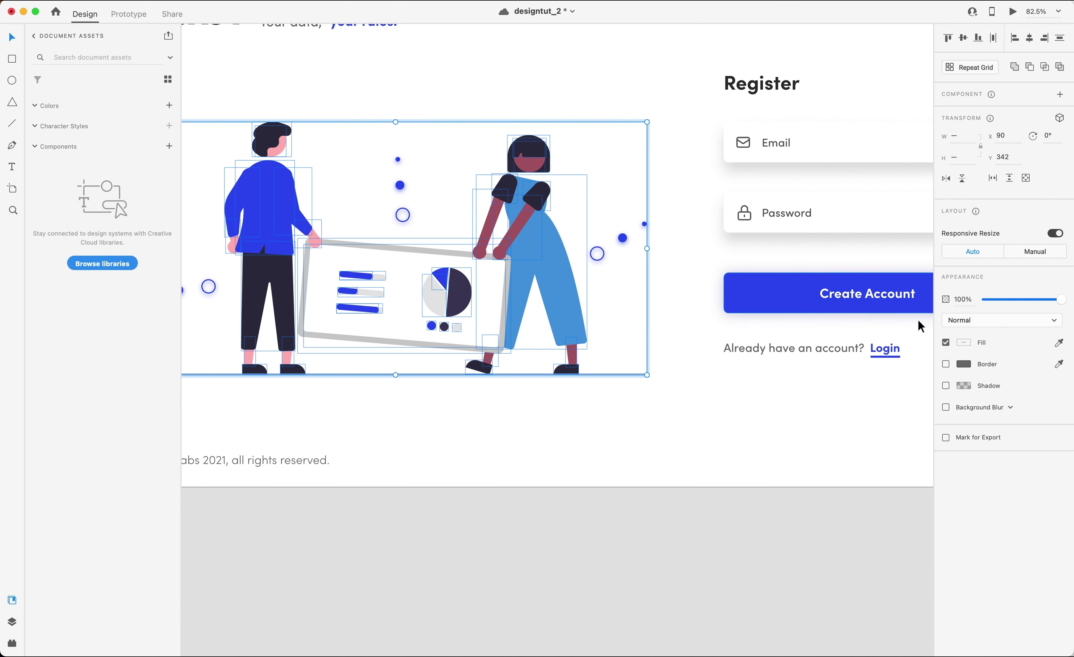
left_click(947, 386)
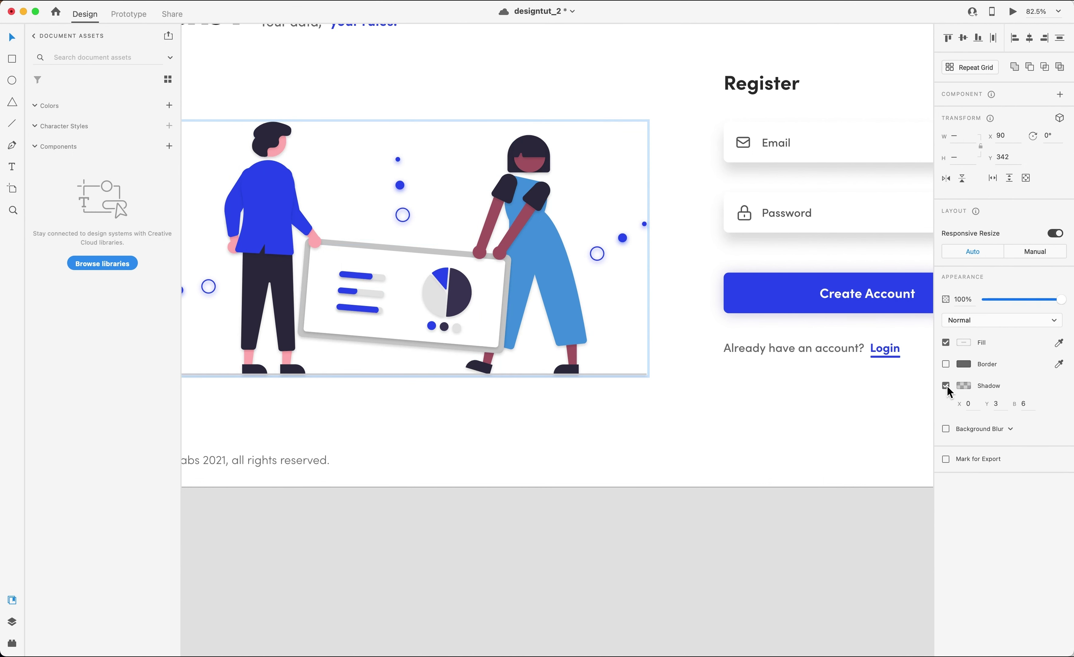
left_click(965, 387)
left_click_drag(939, 396, 939, 386)
left_click(624, 436)
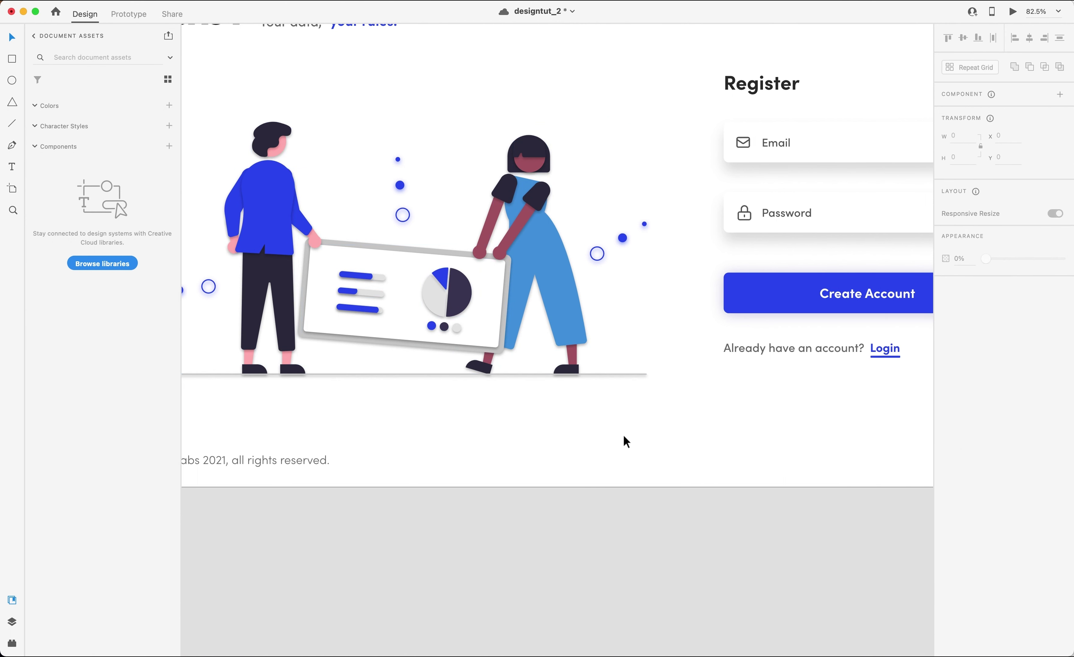
Change the "Already have an account?" text on Web 1920 – 2 to "Need an account?".
scroll(623, 434, "down", 5)
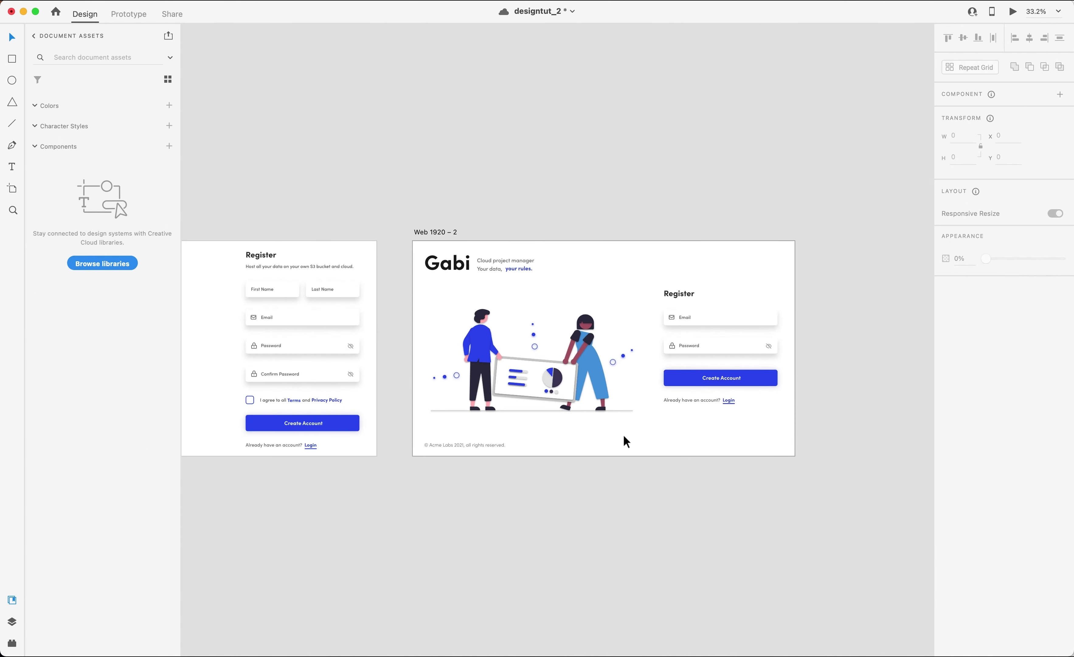
scroll(624, 435, "up", 5)
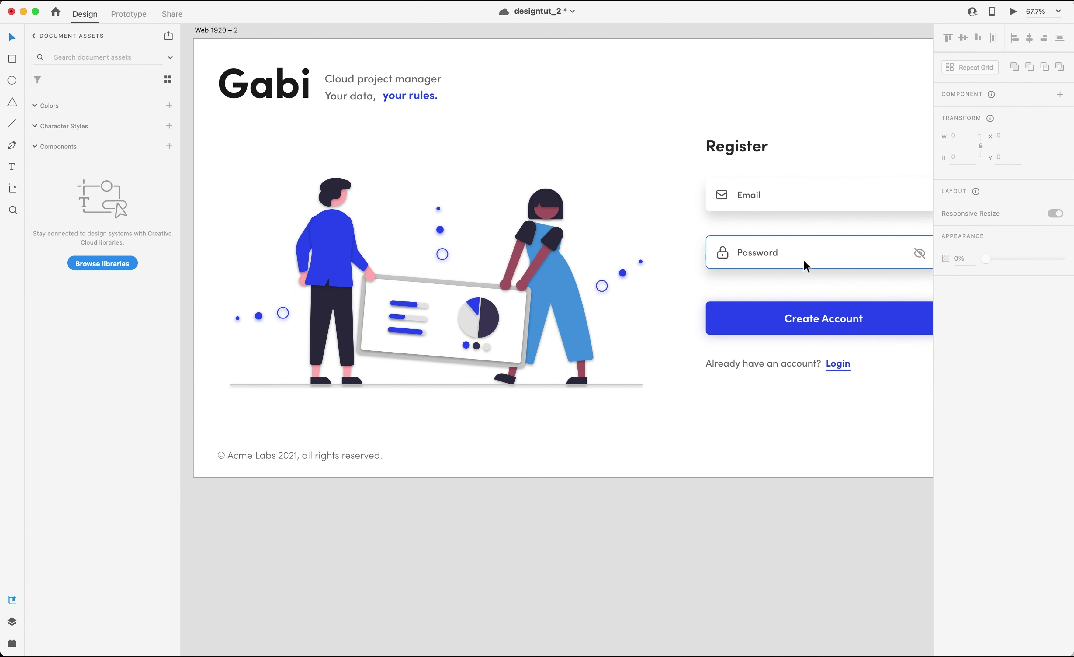
scroll(803, 264, "down", 2)
scroll(803, 265, "right", 1)
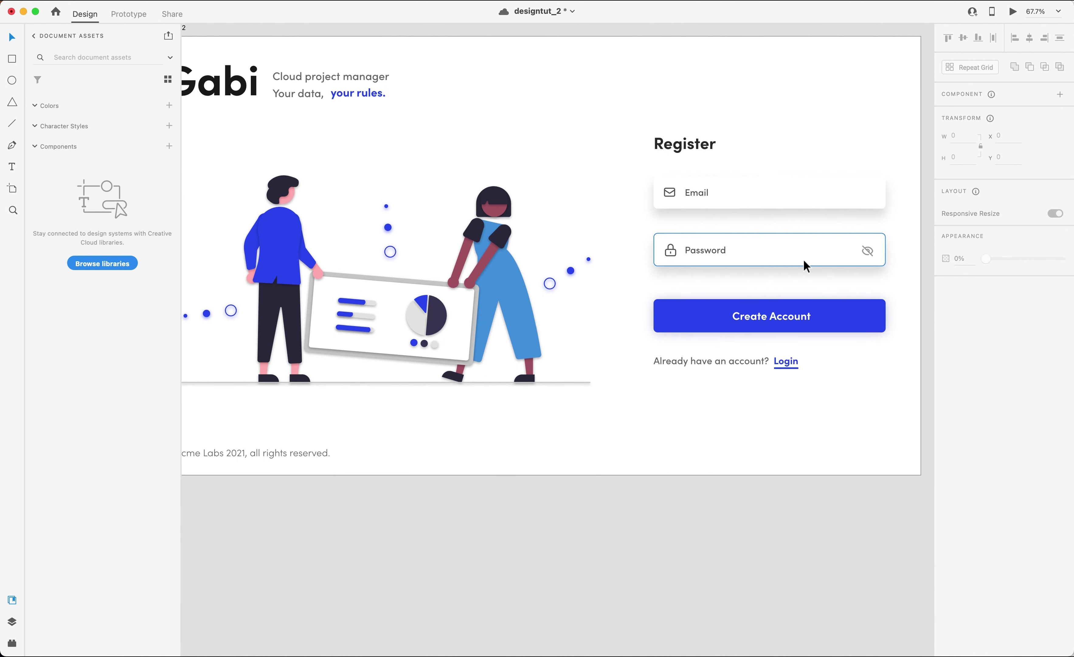
left_click(713, 365)
double_click(700, 365)
type("Need an account?")
key("Escape")
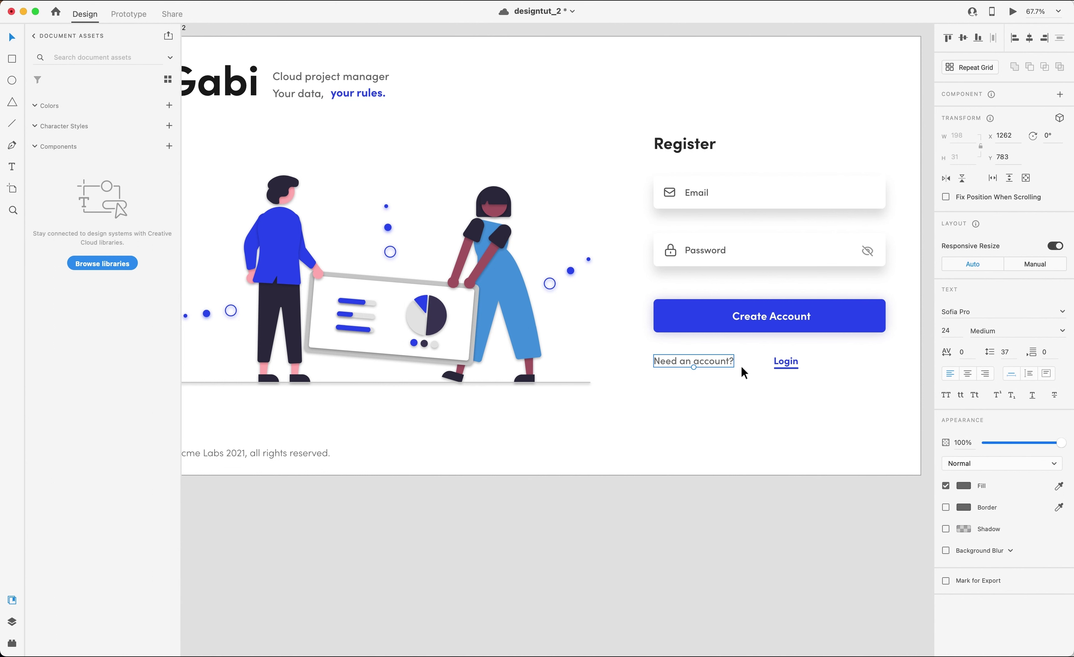
Change the "Login" link text beneath the button on Web 1920 – 2 to "Create my account".
double_click(786, 362)
type("create")
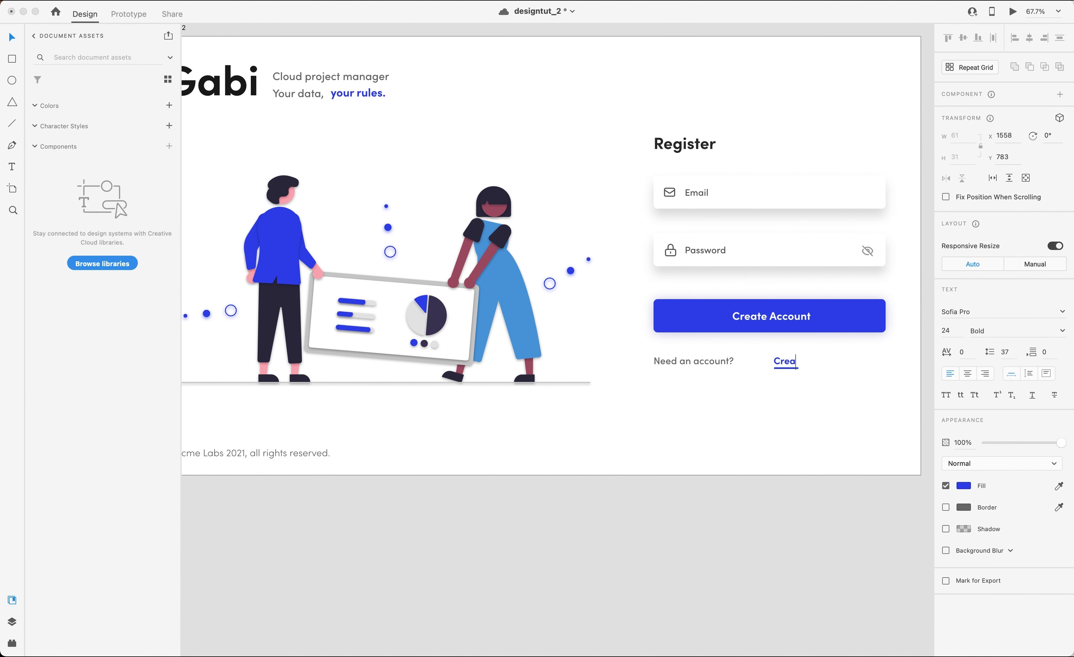
type(" my account")
key("Escape")
Move the "Create my account" link together with its underline closer to "Need an account?", leaving a gap of about 17 px.
left_click(794, 368, "shift")
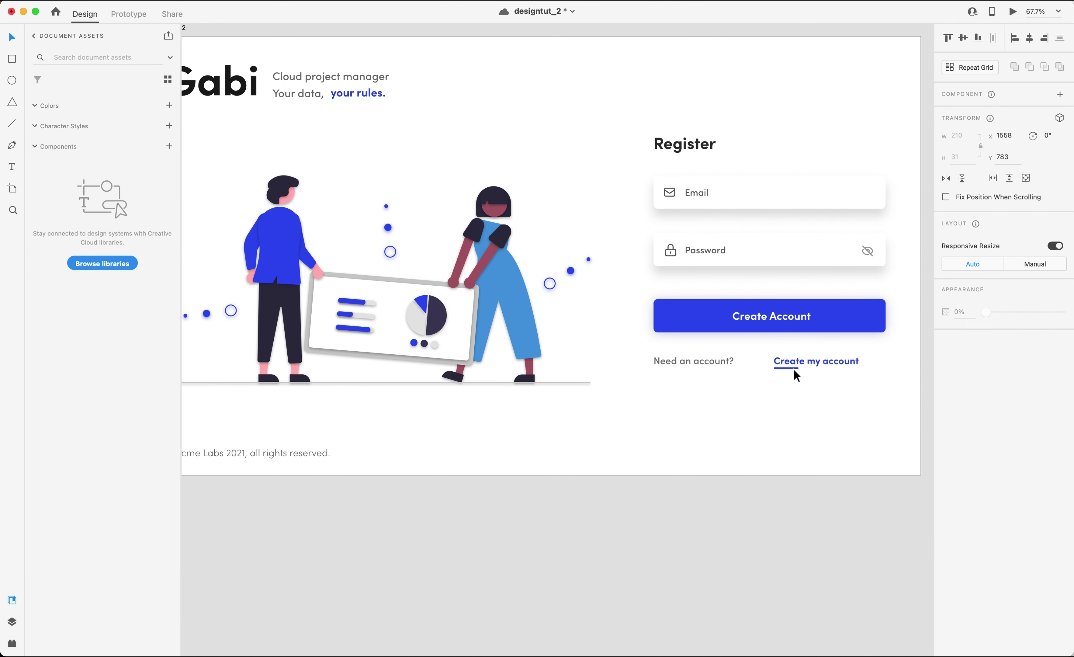
left_click_drag(784, 363, 758, 364)
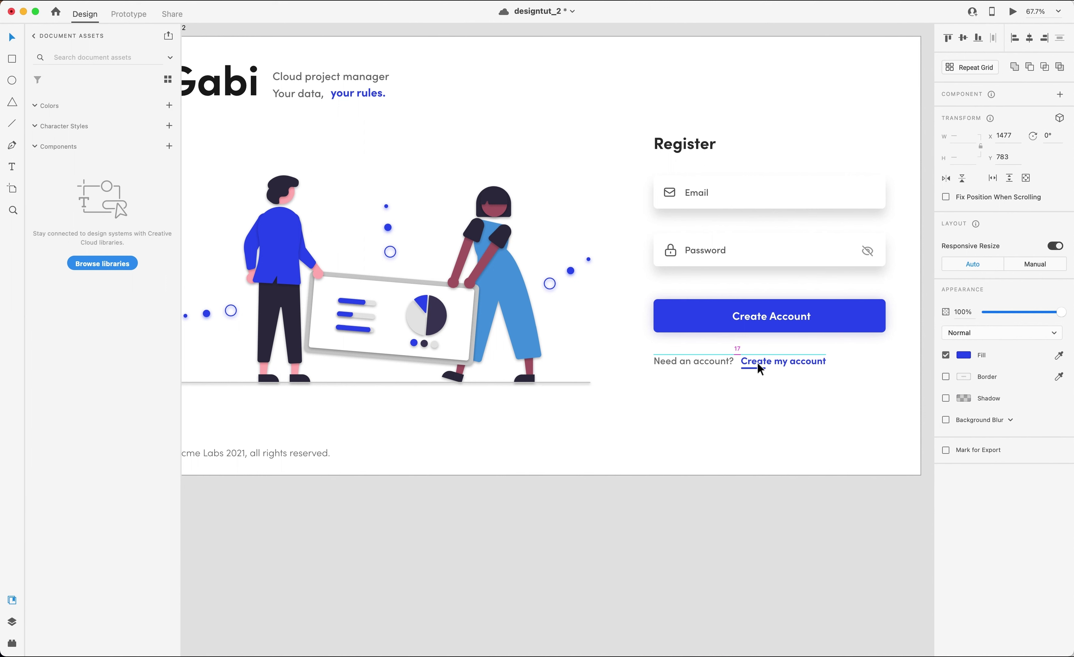
left_click(759, 375)
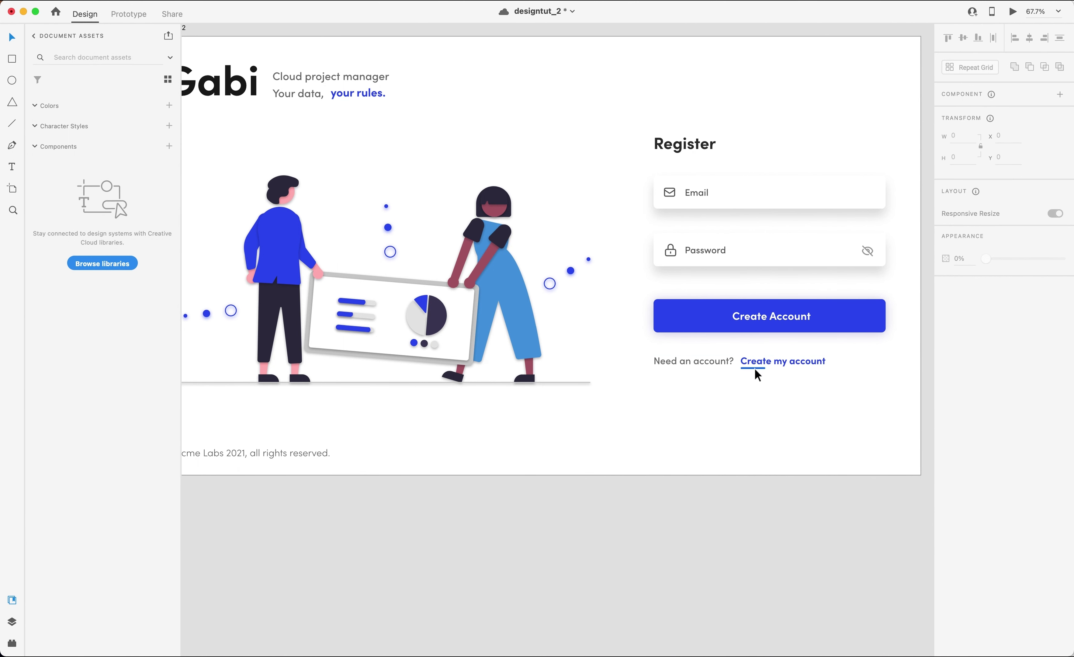
Lengthen the blue underline so it spans the full width of the "Create my account" text.
left_click(755, 368)
left_click_drag(766, 370, 814, 371)
scroll(814, 371, "up", 5)
left_click_drag(655, 340, 829, 350)
left_click(774, 390)
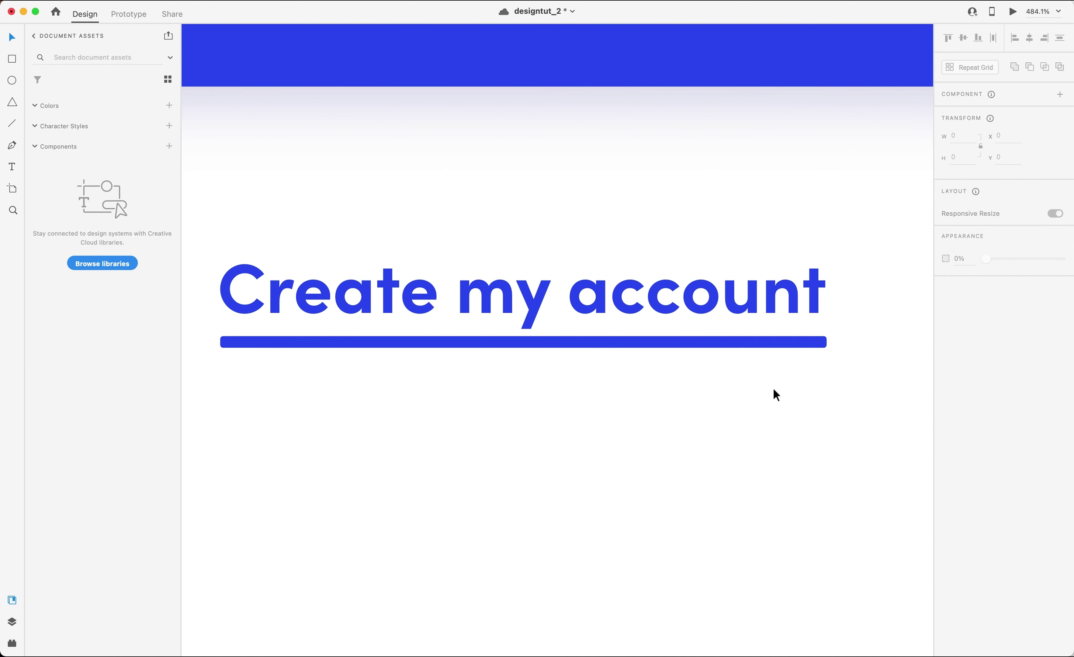
Change the "Register" heading above the Email field on Web 1920 – 2 to "Hi, welcome back".
scroll(774, 390, "down", 10)
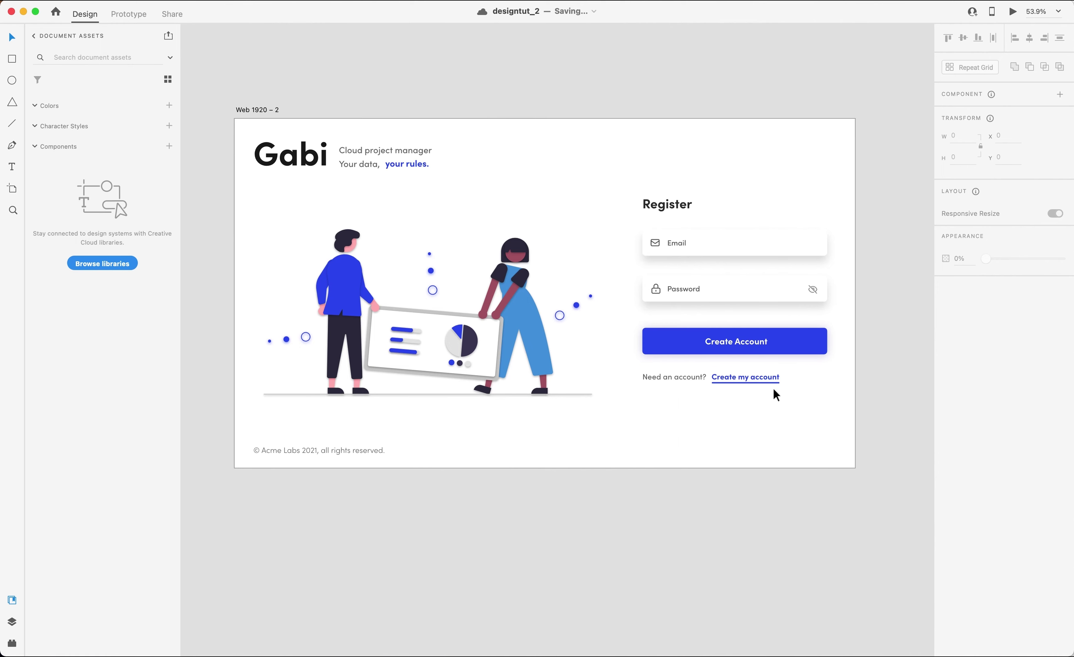
scroll(774, 389, "left", 3)
scroll(773, 388, "down", 2)
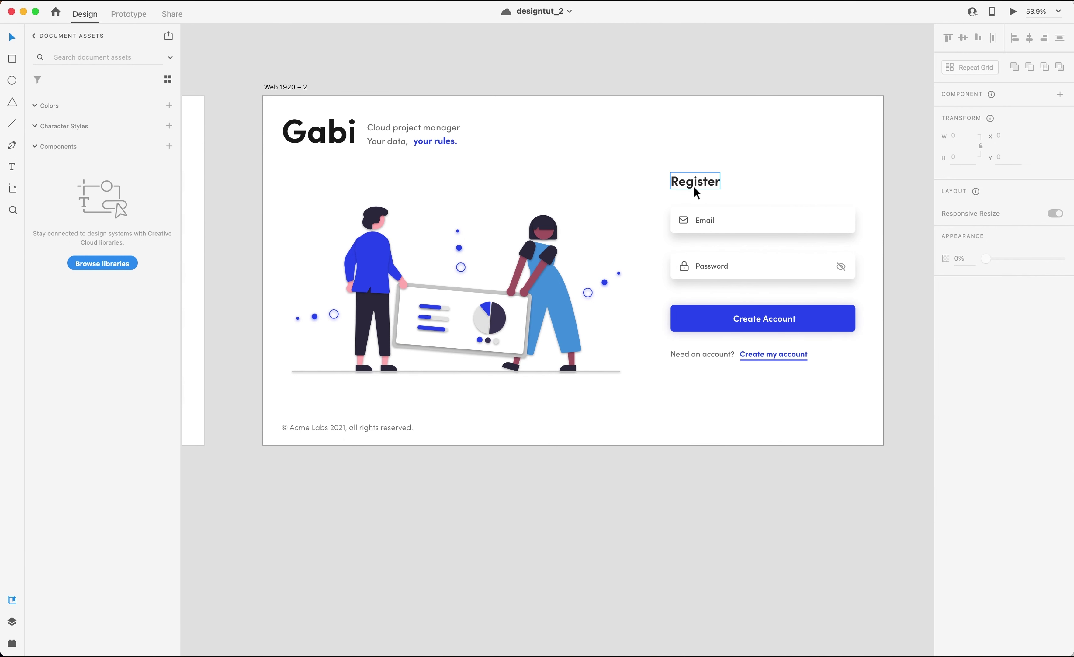
double_click(695, 186)
type("Hi, ")
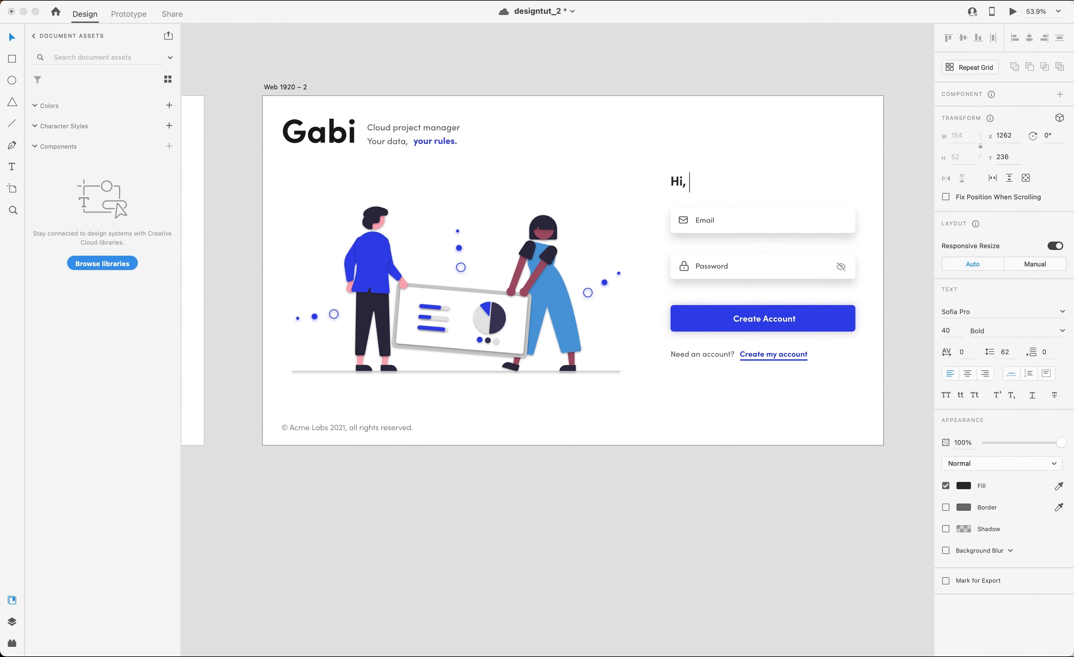
type("welcome back")
key("Escape")
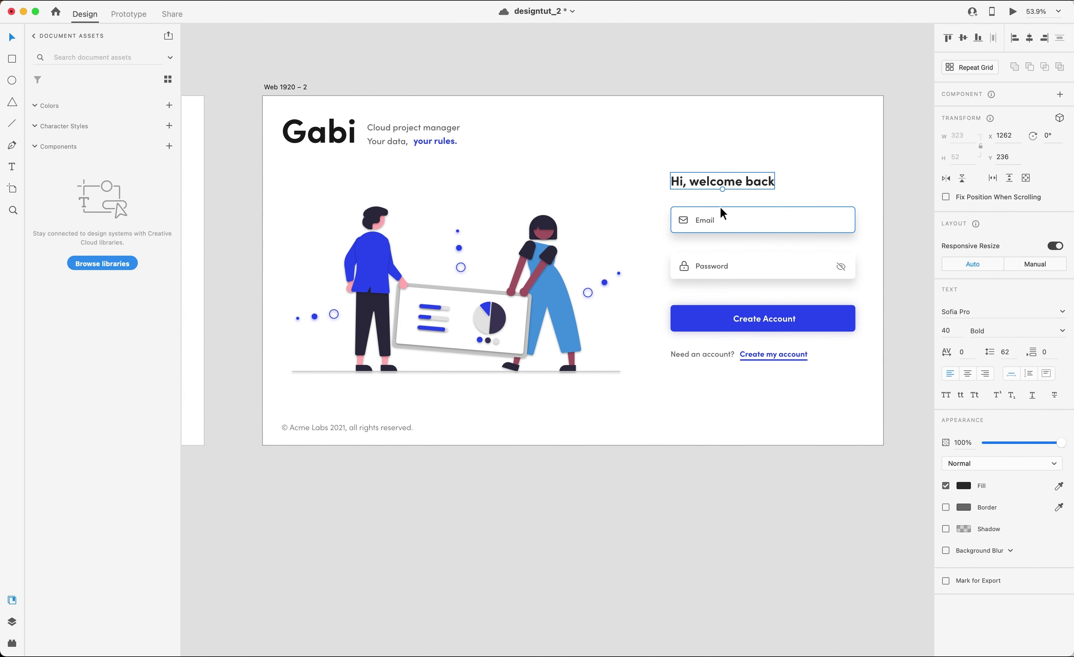
left_click(561, 152)
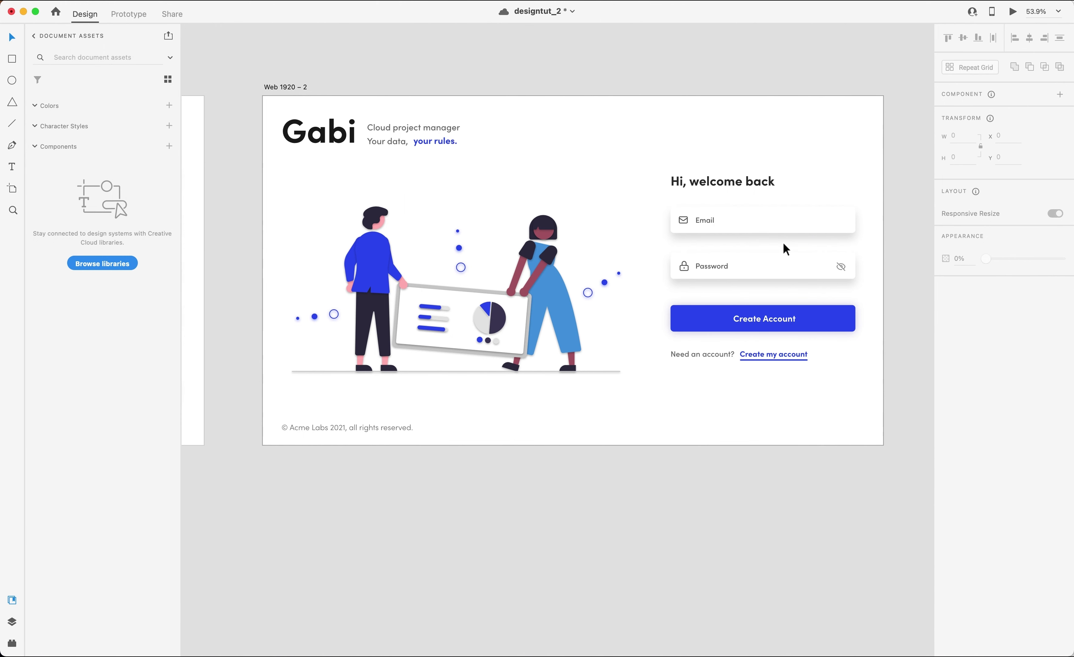
Duplicate the register and welcome-back artboards together and place the copies directly below the originals.
key("super+0")
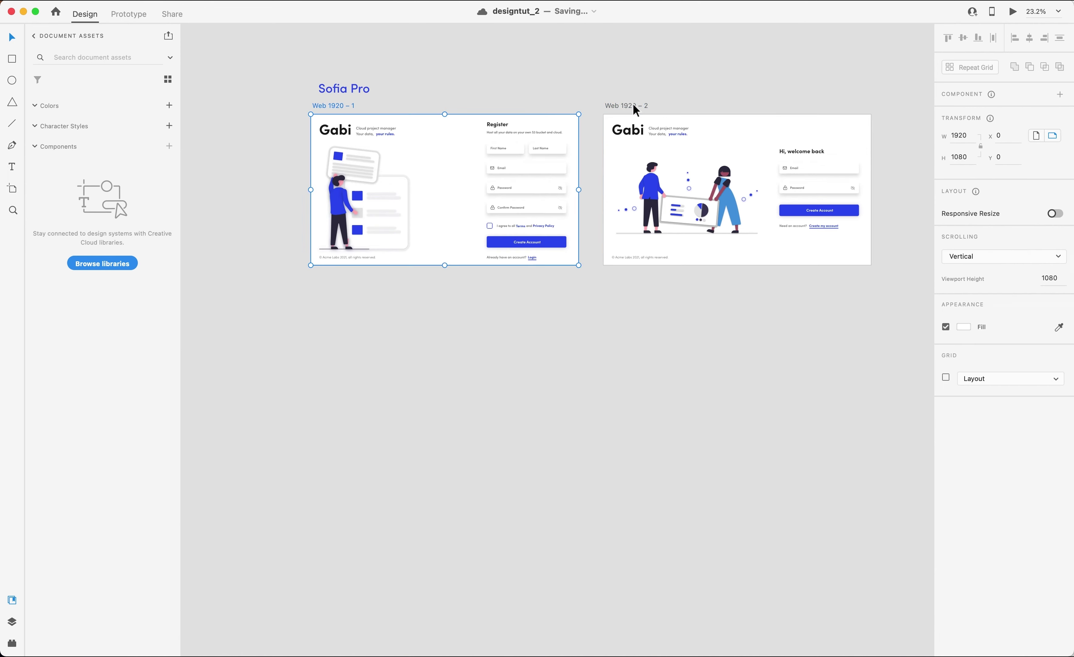
left_click(633, 105, "shift")
left_click_drag(633, 105, 629, 308)
scroll(629, 307, "down", 3)
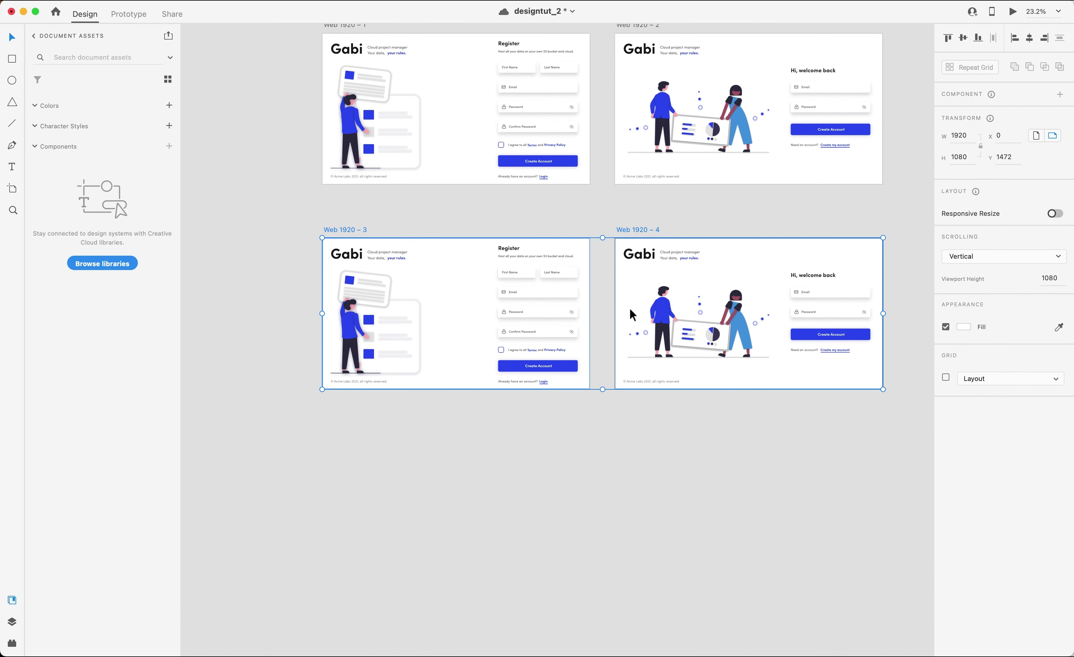
Set the background fill of the two duplicated artboards to the dark grey #2E2E2E.
left_click(965, 329)
left_click_drag(846, 348, 828, 350)
left_click(846, 396)
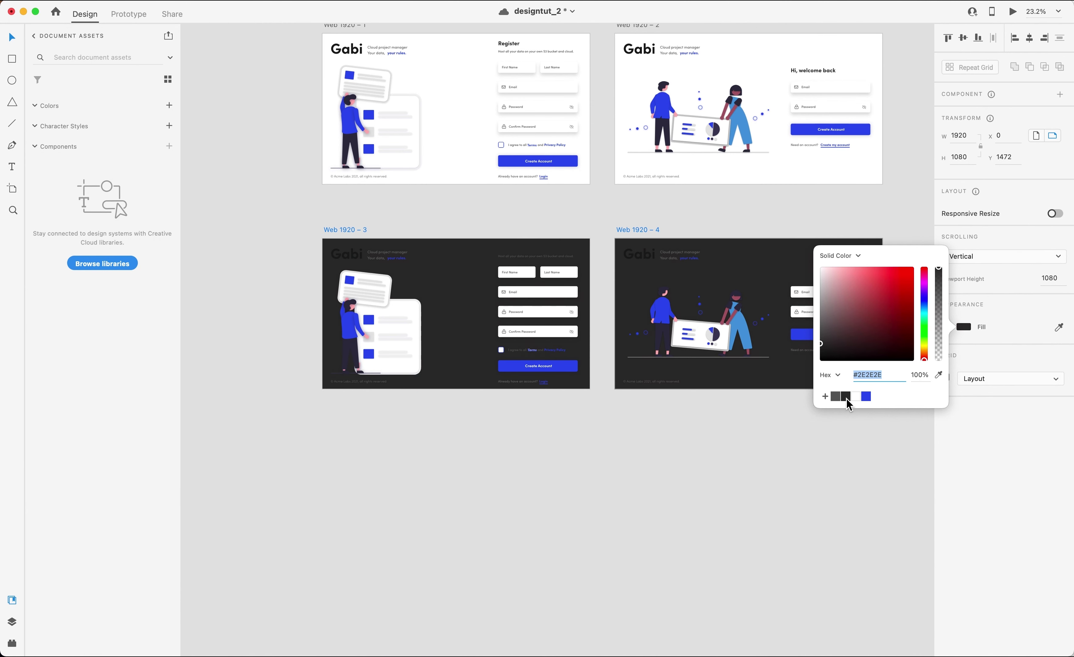
left_click(605, 443)
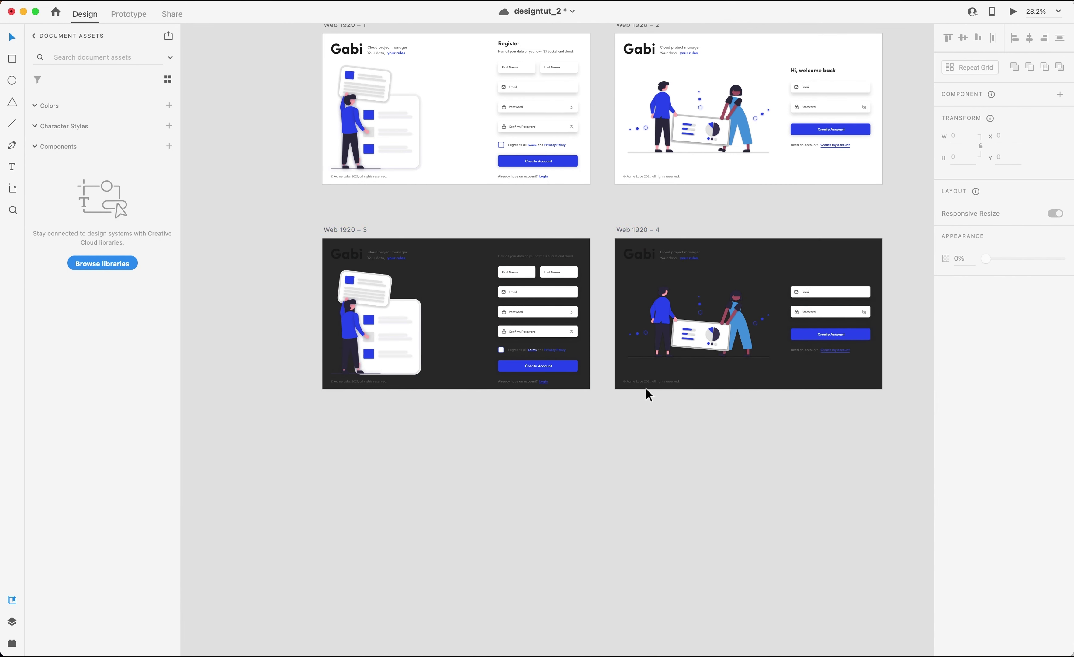
Fill the seven input field backgrounds across both dark artboards with the saved grey #5F5F5F.
scroll(646, 388, "up", 2)
left_click(549, 227)
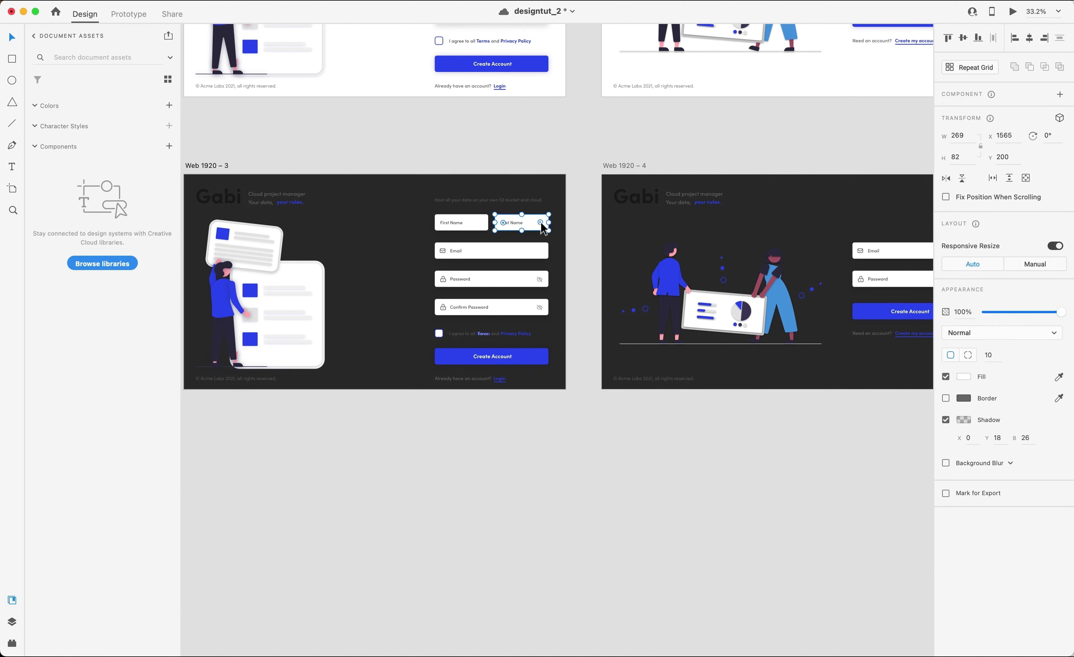
left_click(483, 227, "shift")
left_click(492, 255, "shift")
left_click(496, 280, "shift")
left_click(502, 307, "shift")
left_click(913, 251, "shift")
left_click(912, 279, "shift")
left_click(964, 377)
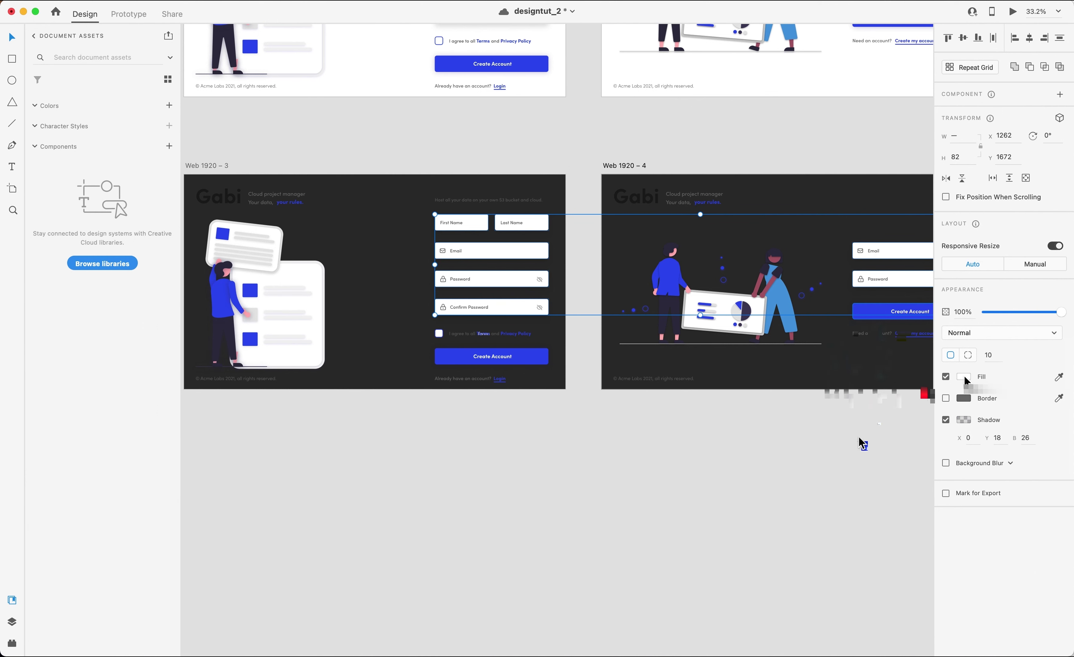
left_click(836, 446)
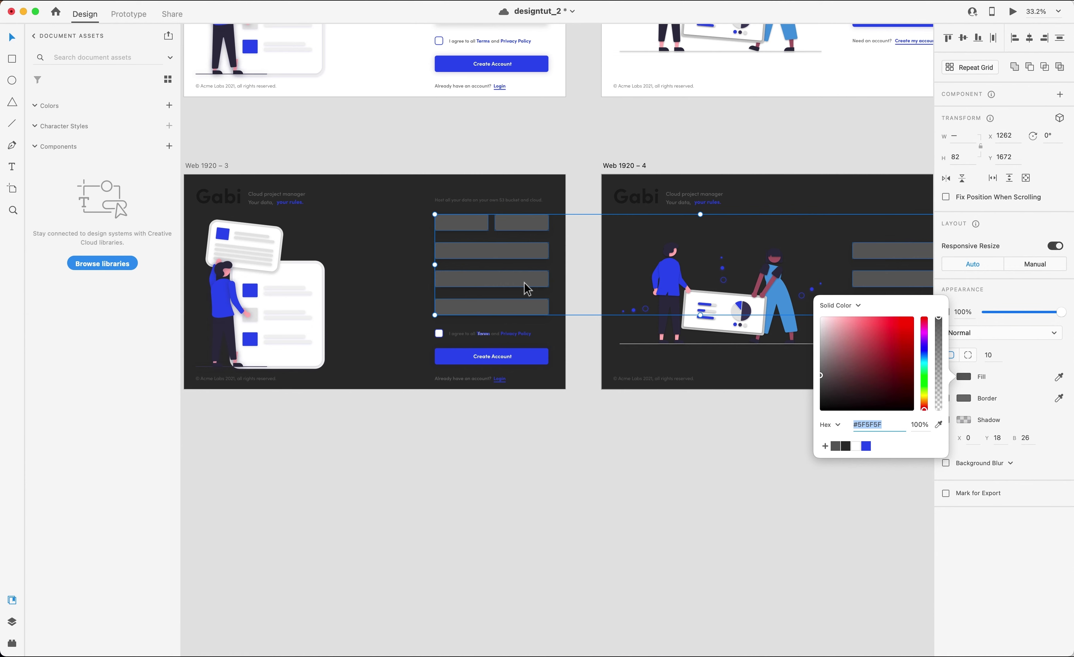
left_click(584, 274)
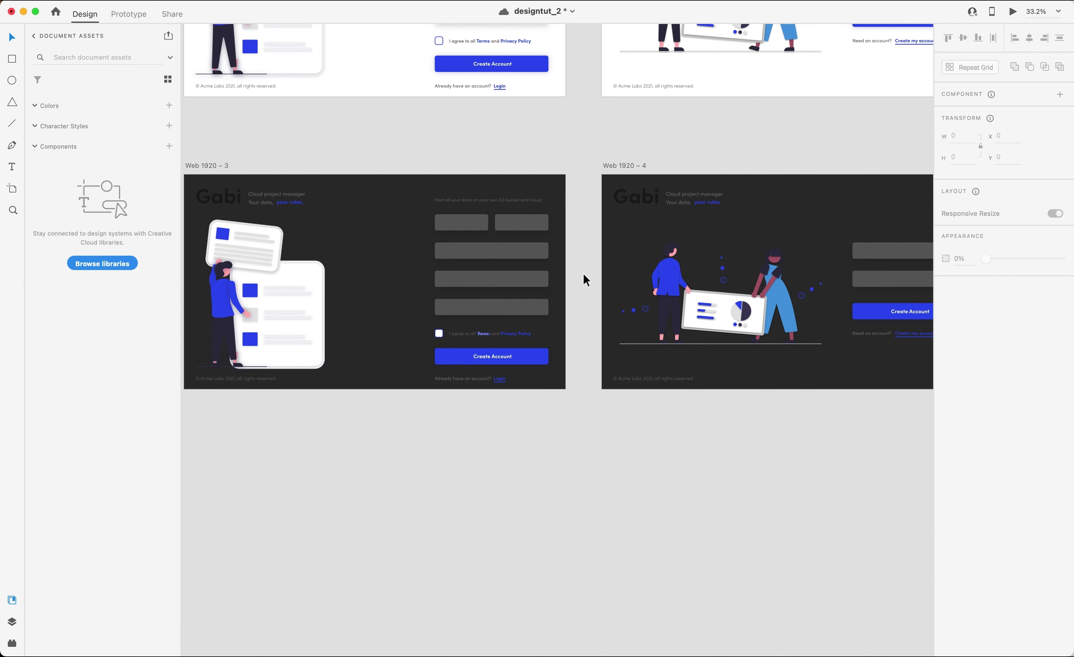
Lock the seven field backgrounds and try selecting the register form's field labels and icons over them.
key("super+0")
key("super+z")
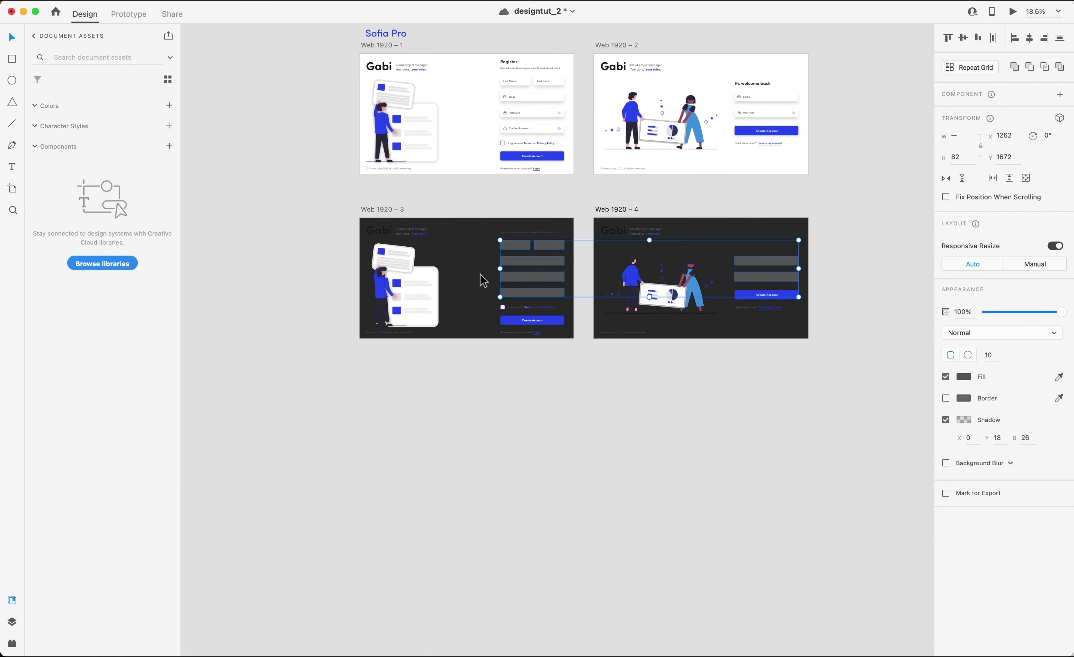
key("super+z")
key("super+shift+z")
scroll(580, 299, "up", 5)
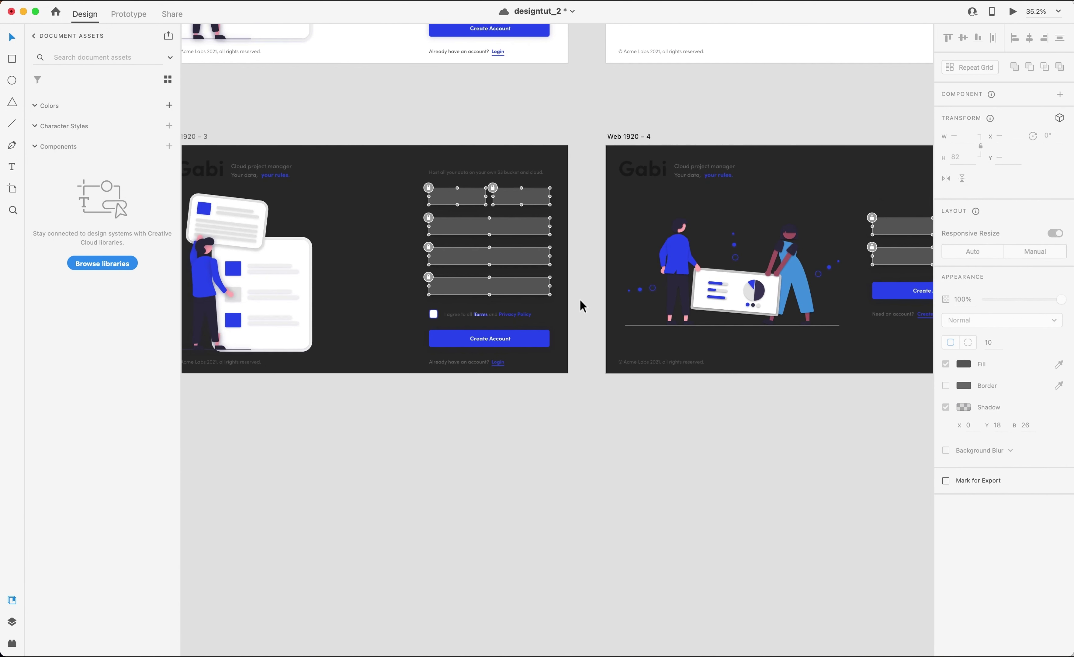
left_click_drag(404, 191, 560, 293)
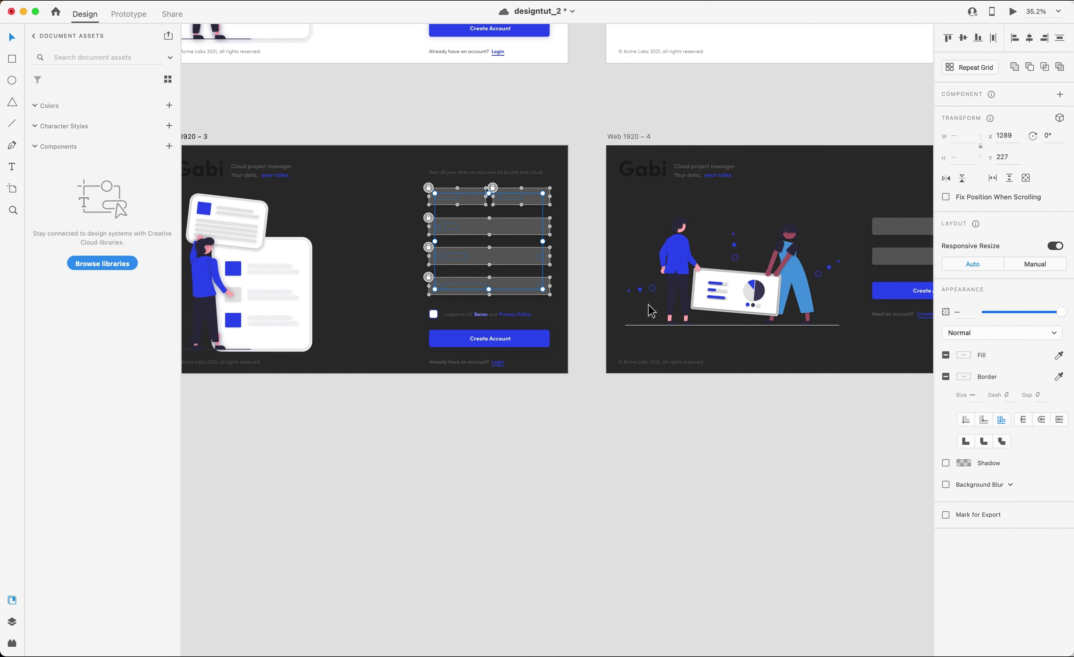
scroll(579, 229, "up", 5)
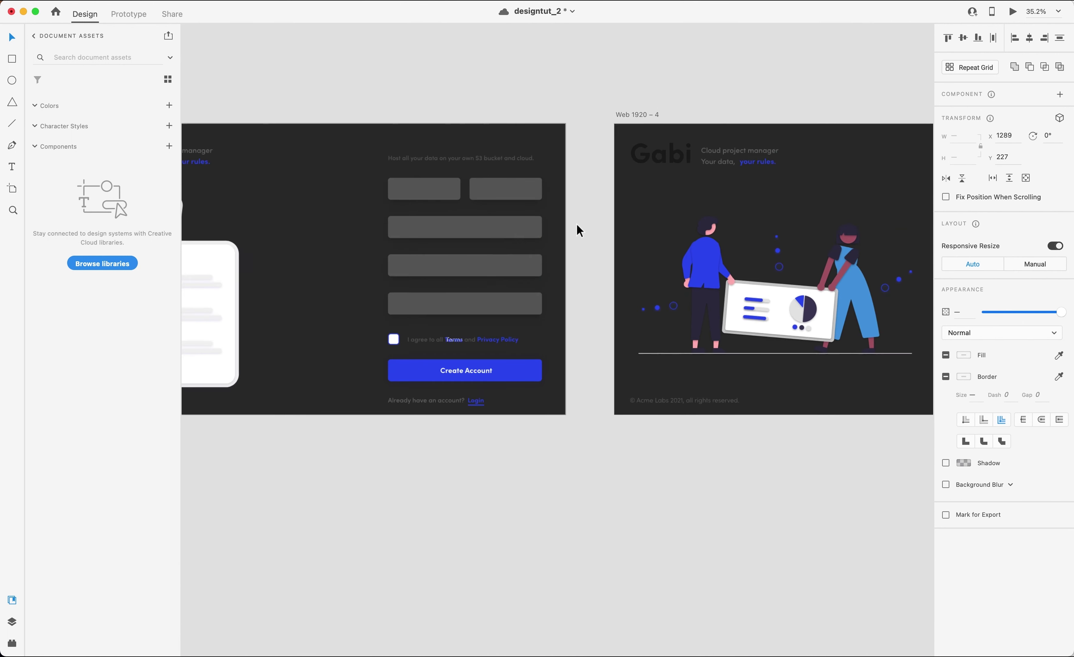
Unlock the seven grey field backgrounds and cut them from both dark artboards.
left_click(548, 188)
left_click(523, 188)
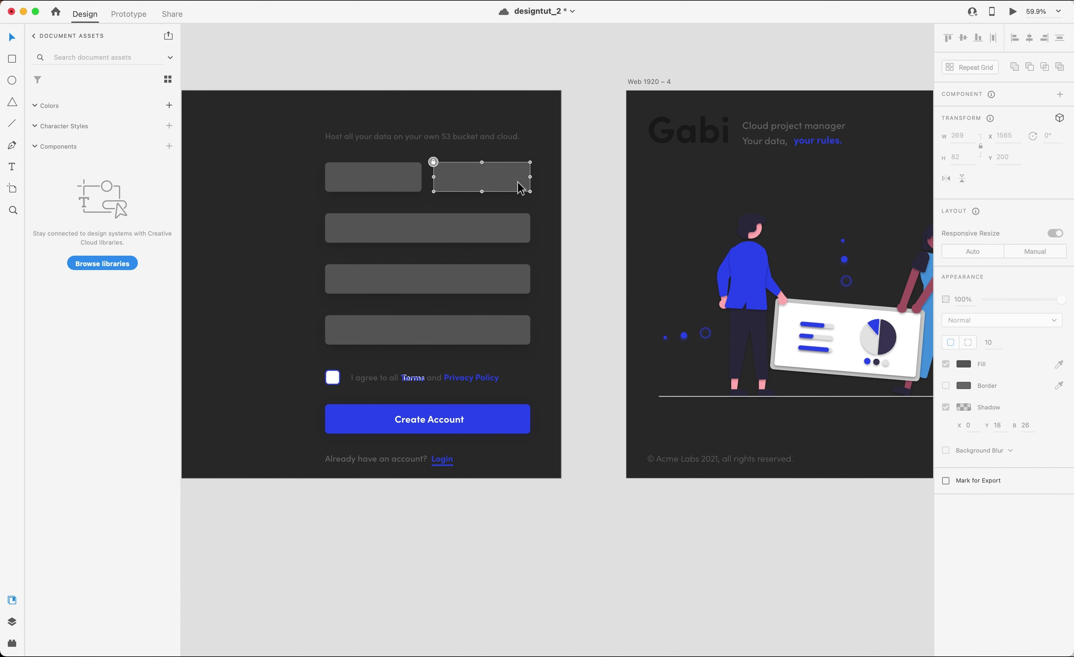
left_click(535, 182)
key("super+shift+z")
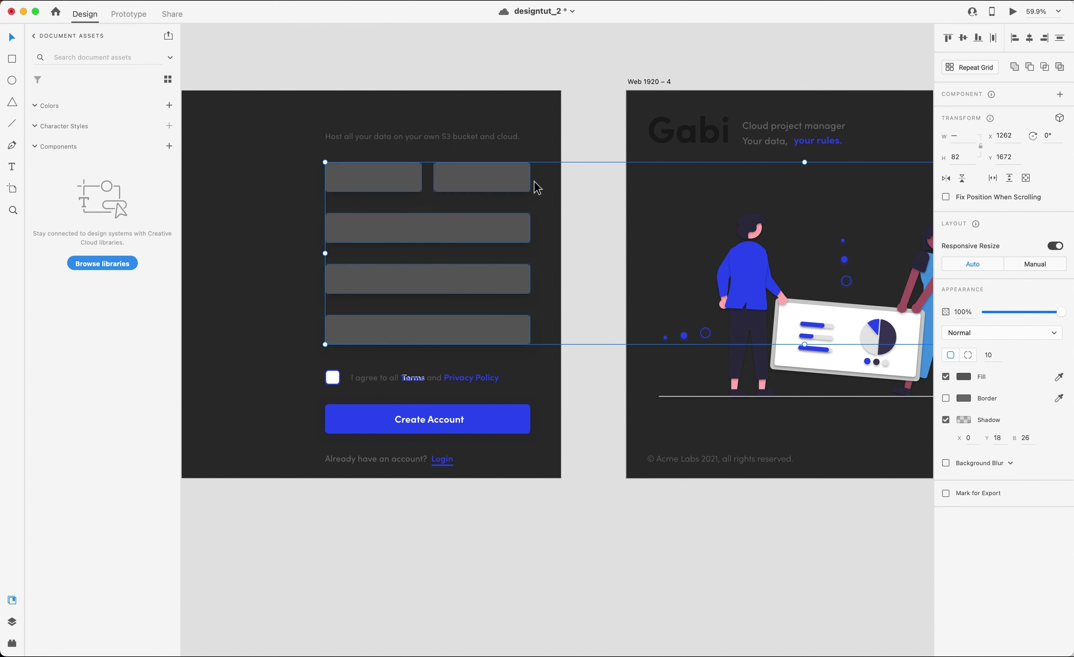
scroll(538, 187, "down", 5)
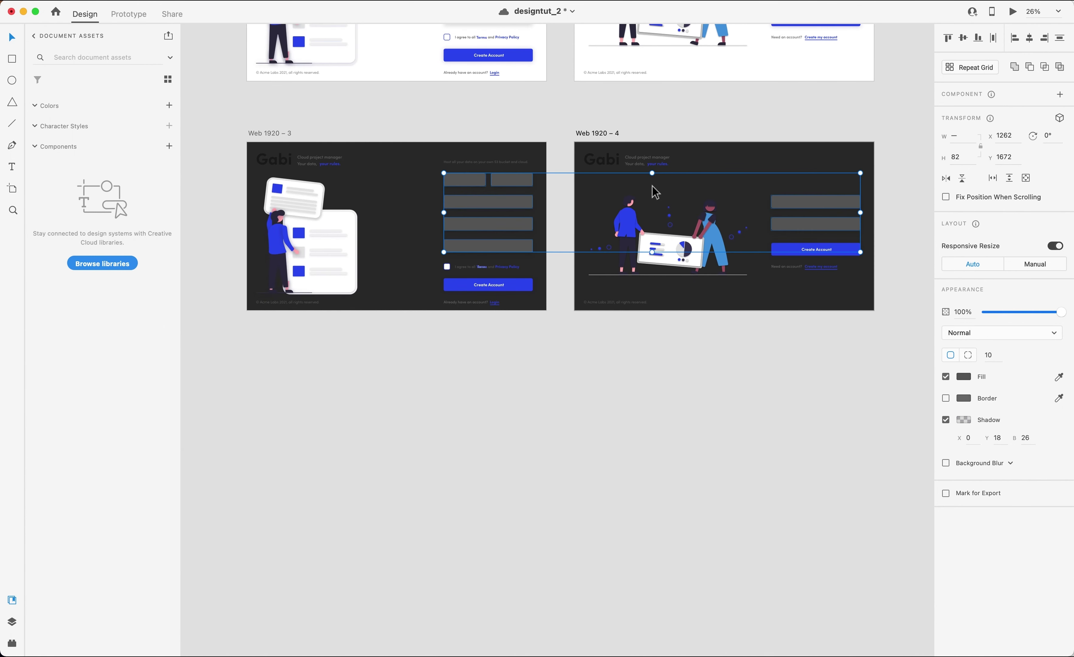
left_click(913, 253)
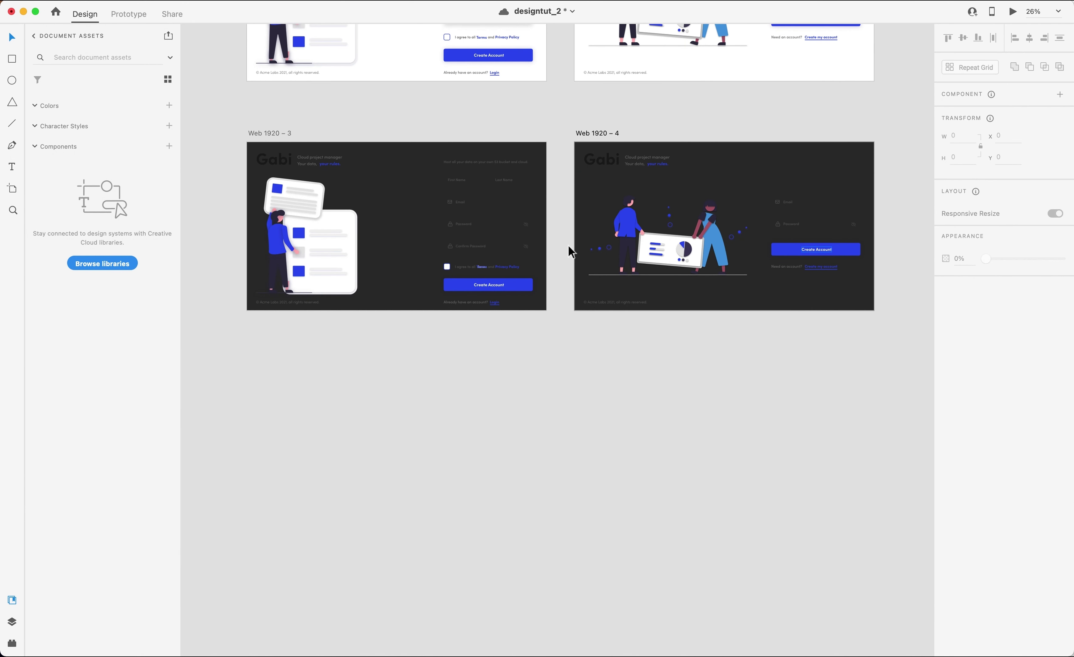
Recolour the five field labels on the dark register artboard to #C9C9C9 and save that colour as a swatch.
scroll(564, 244, "up", 3)
left_click_drag(334, 117, 506, 256)
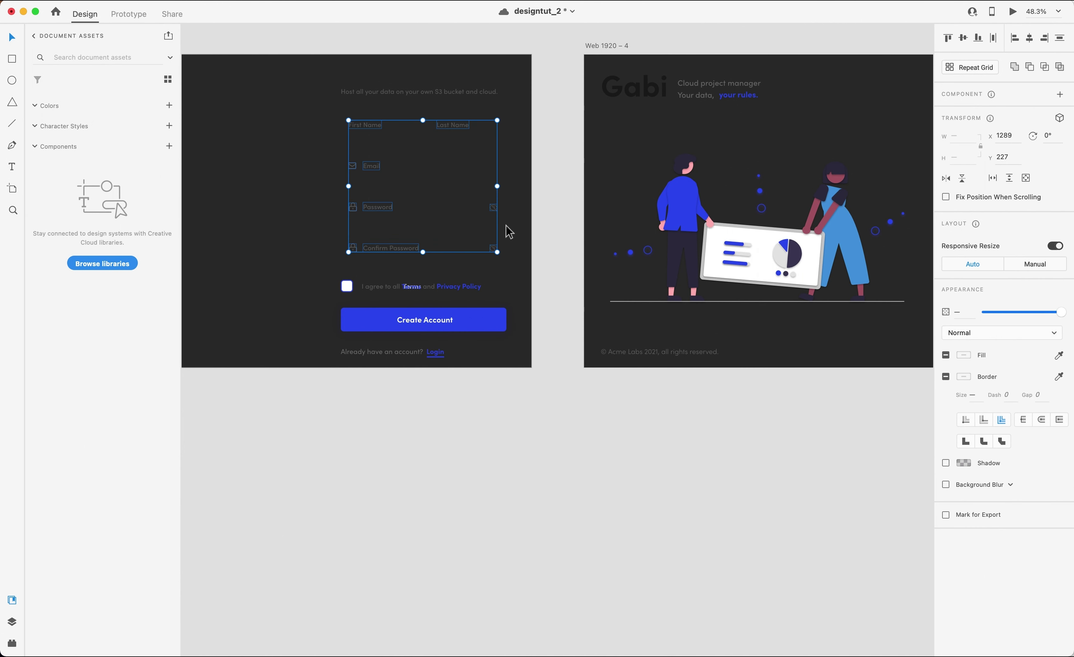
left_click(431, 159)
left_click_drag(422, 181, 468, 261)
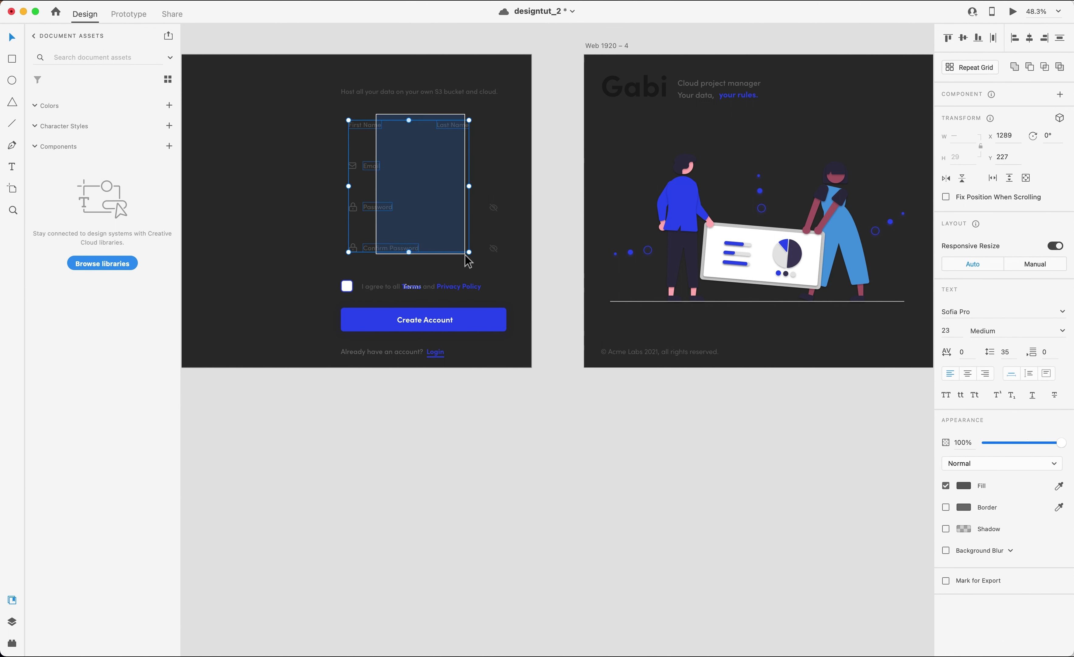
left_click(966, 486)
mouse_move(829, 445)
left_mouse_down()
mouse_move(818, 427)
mouse_move(820, 438)
left_mouse_up()
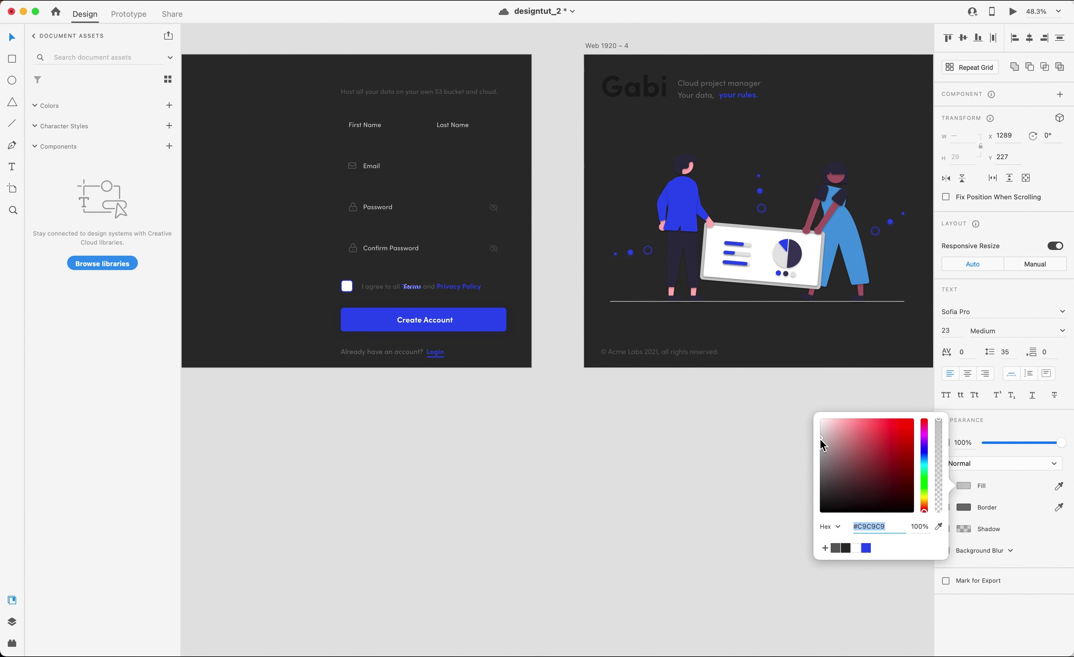
left_click(826, 548)
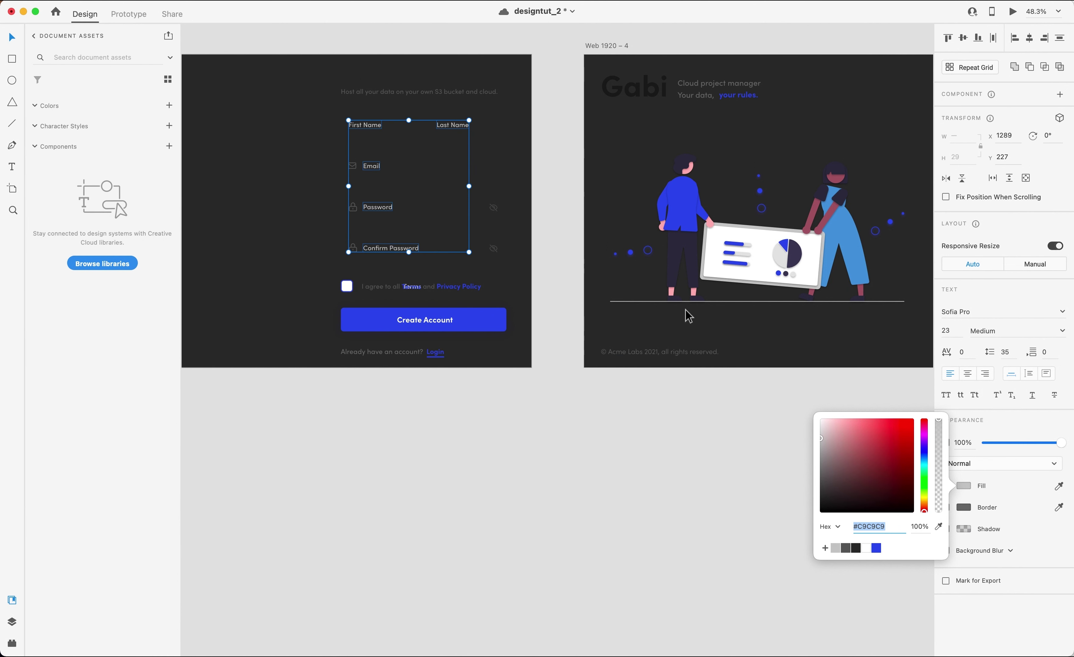
Set the border colour of the field icons on the dark register artboard to #C9C9C9.
left_click(336, 173)
left_click_drag(370, 220, 367, 265)
left_click_drag(515, 194, 485, 260)
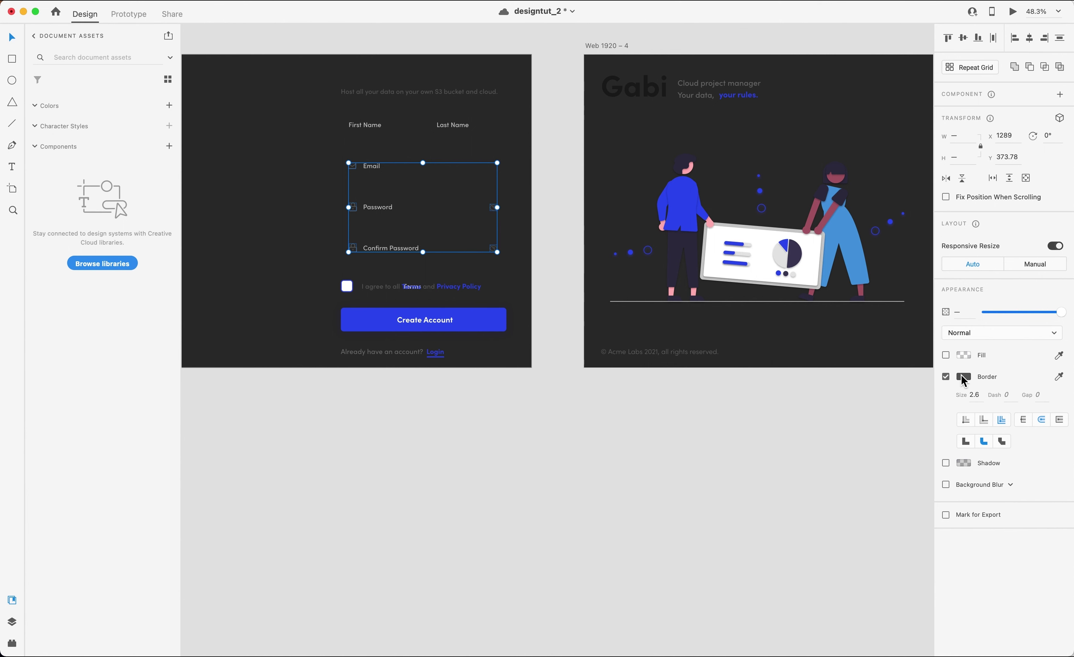
left_click(963, 377)
left_click(835, 439)
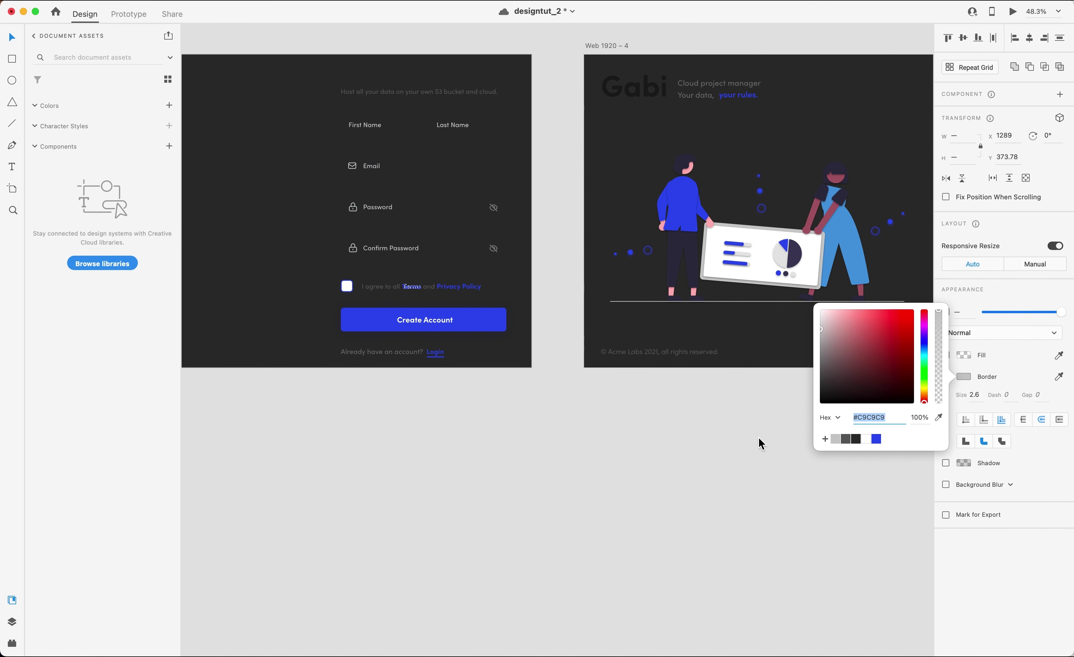
left_click(559, 356)
Recolour the Email and Password labels on the dark welcome-back artboard to #C9C9C9.
scroll(559, 355, "right", 10)
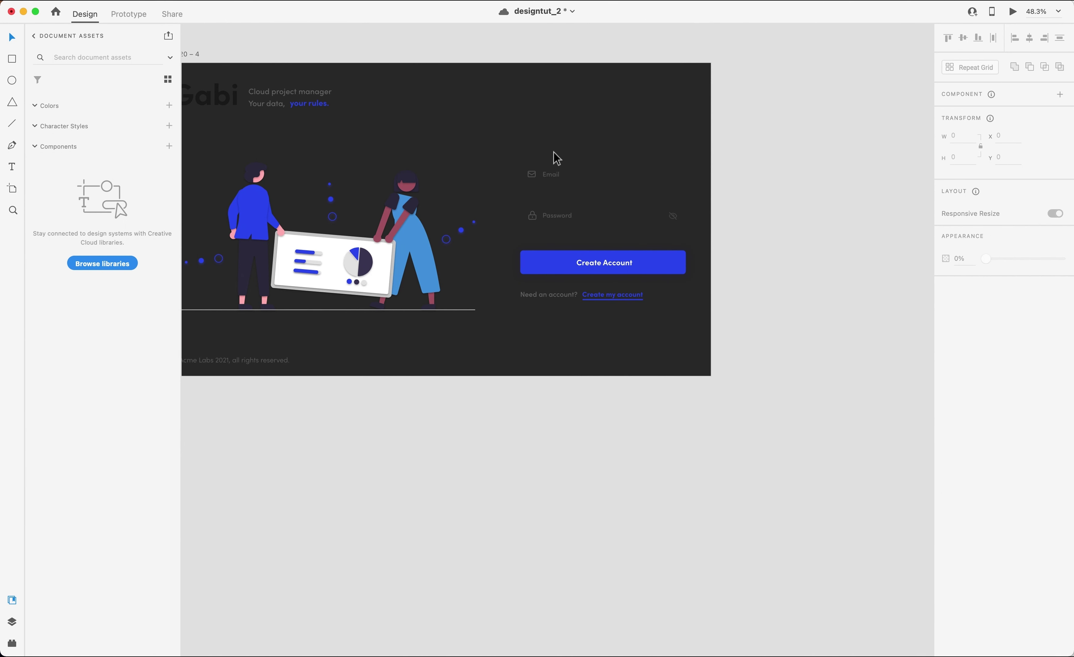
left_click_drag(553, 151, 576, 228)
left_click(964, 486)
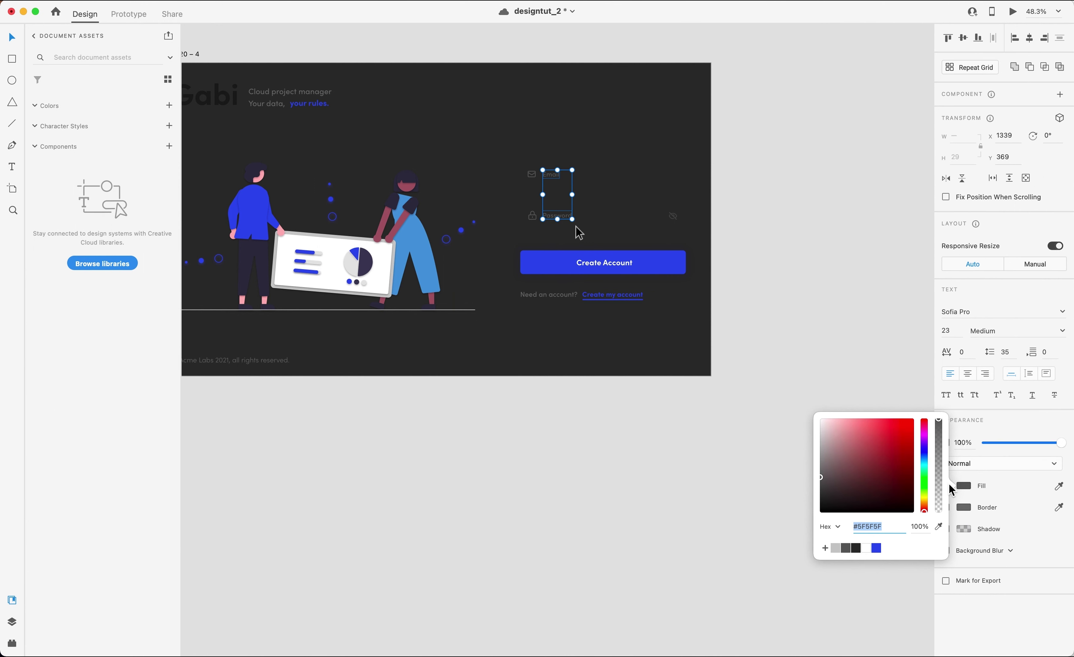
left_click(835, 548)
Set the border colour of the envelope, lock and eye icons on the dark welcome-back artboard to #C9C9C9.
left_click_drag(515, 160, 535, 234)
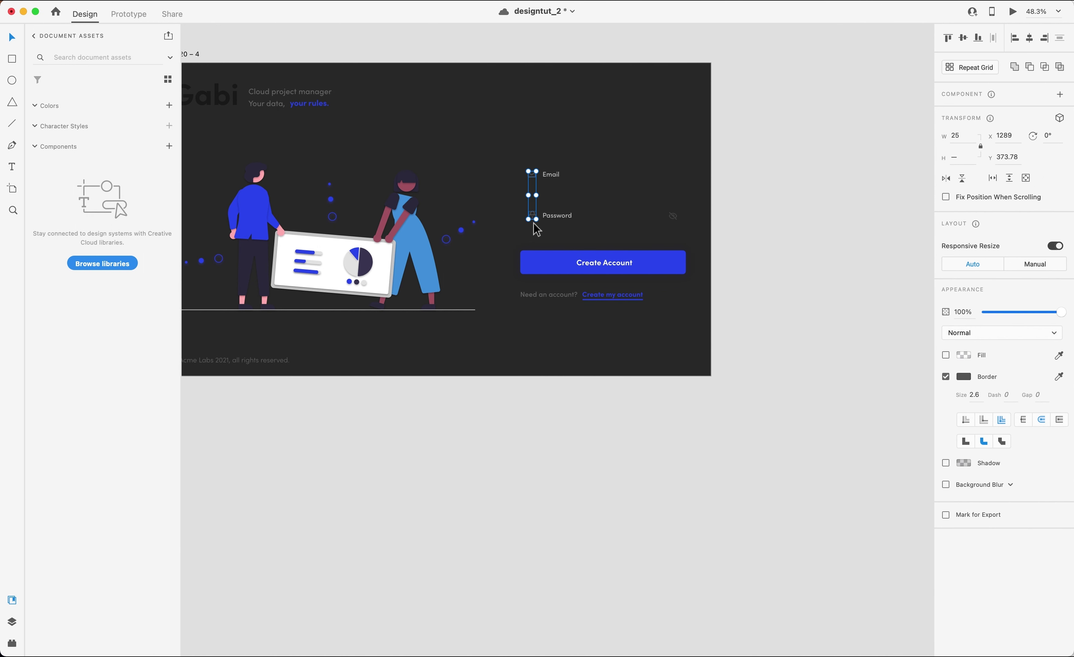
left_click(673, 216, "shift")
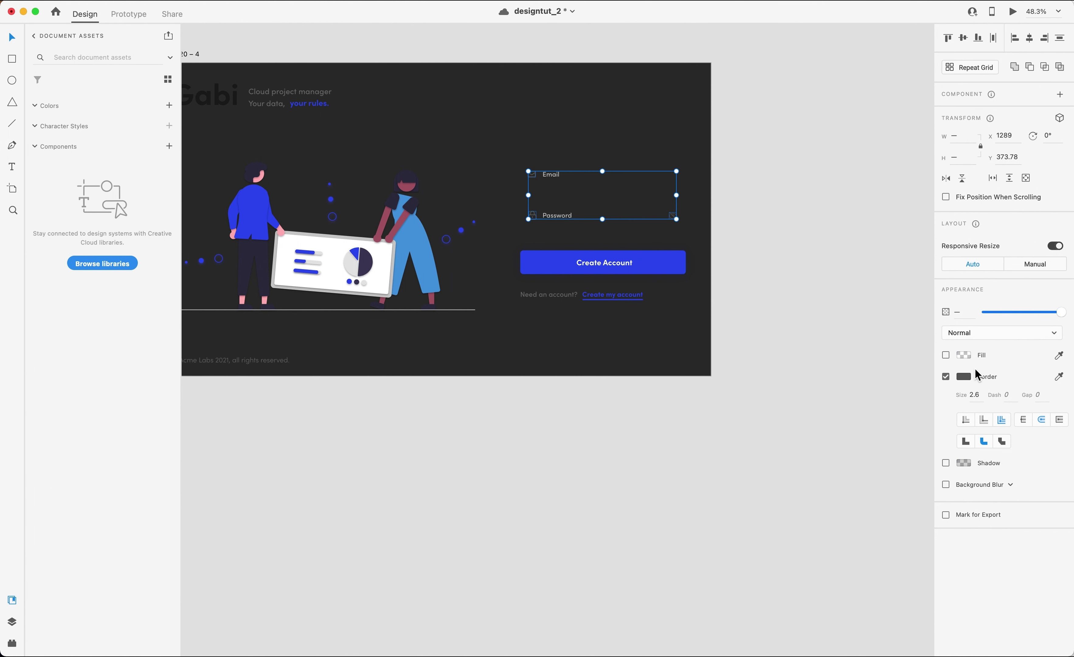
left_click(966, 377)
left_click(840, 441)
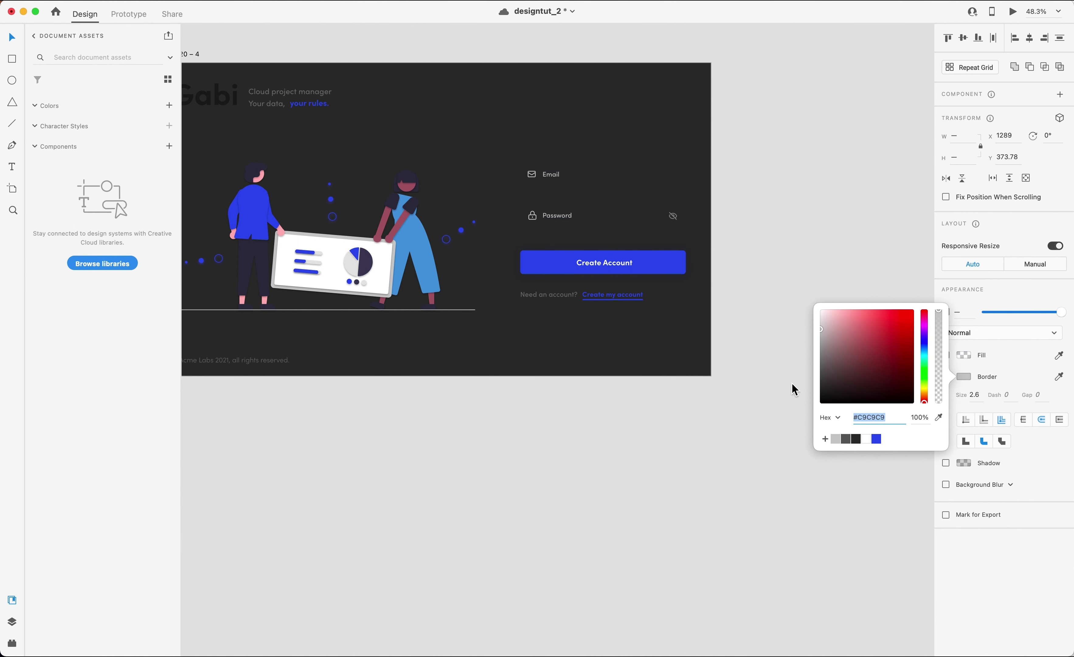
left_click(756, 326)
Paste the cut field backgrounds back onto both dark artboards and send them behind the labels and icons.
scroll(700, 264, "down", 5)
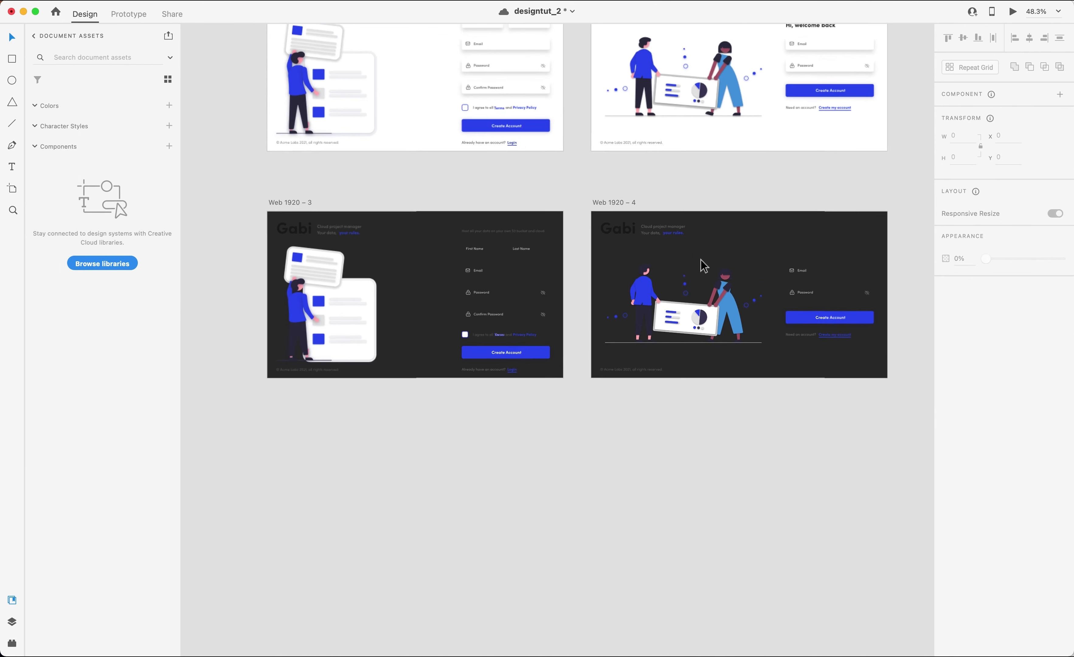
scroll(701, 260, "down", 1)
left_click(85, 2)
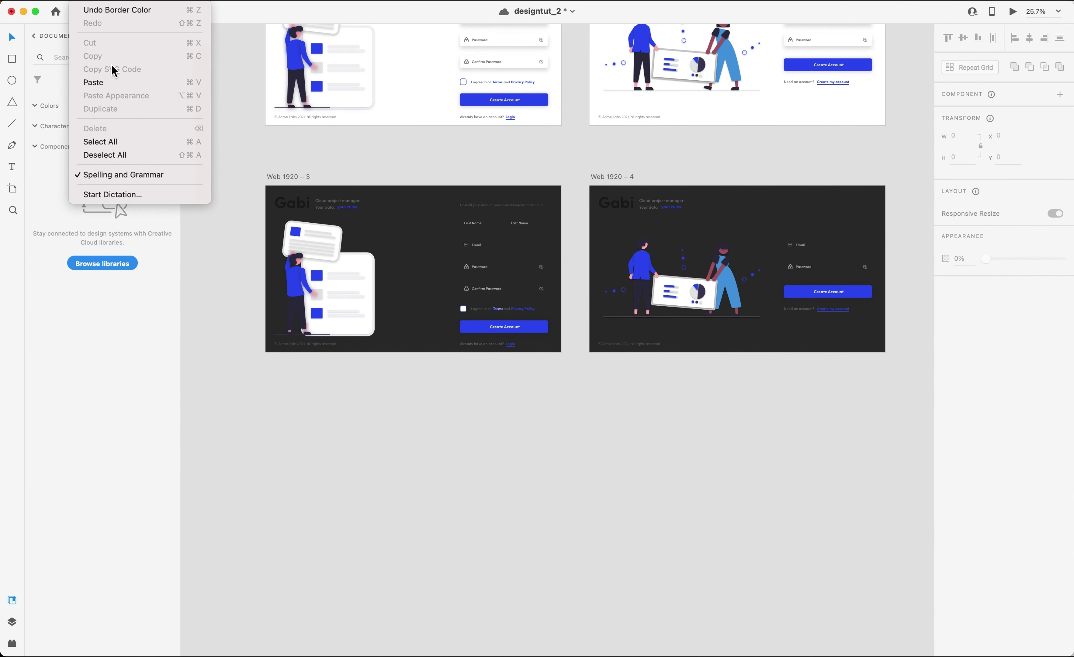
left_click(101, 82)
scroll(338, 168, "right", 1)
scroll(338, 168, "down", 1)
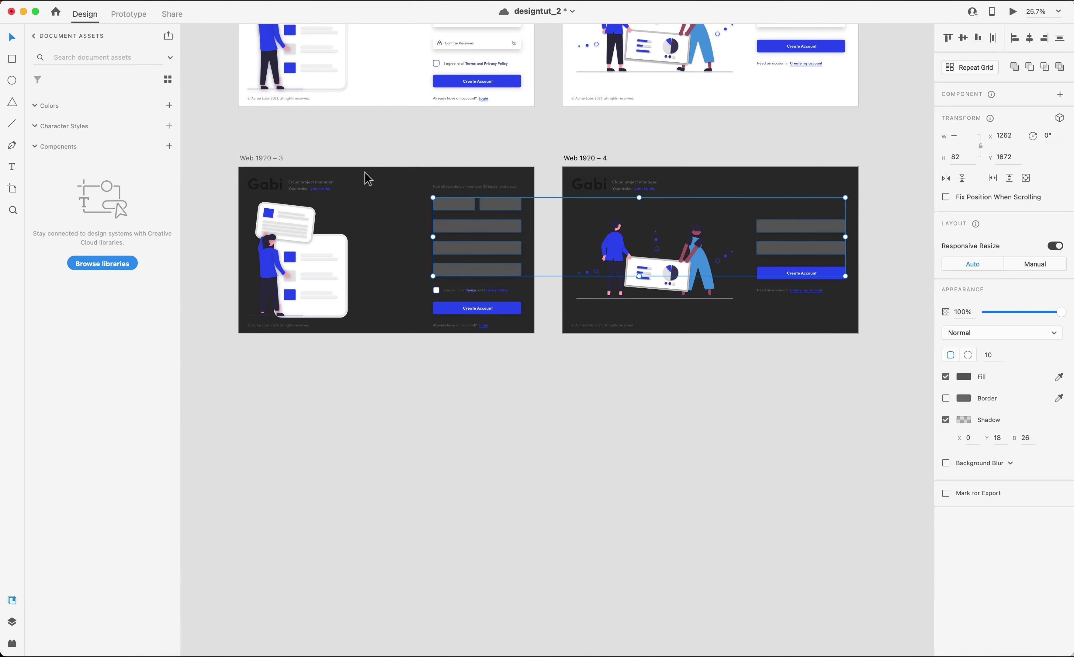
scroll(492, 216, "up", 4)
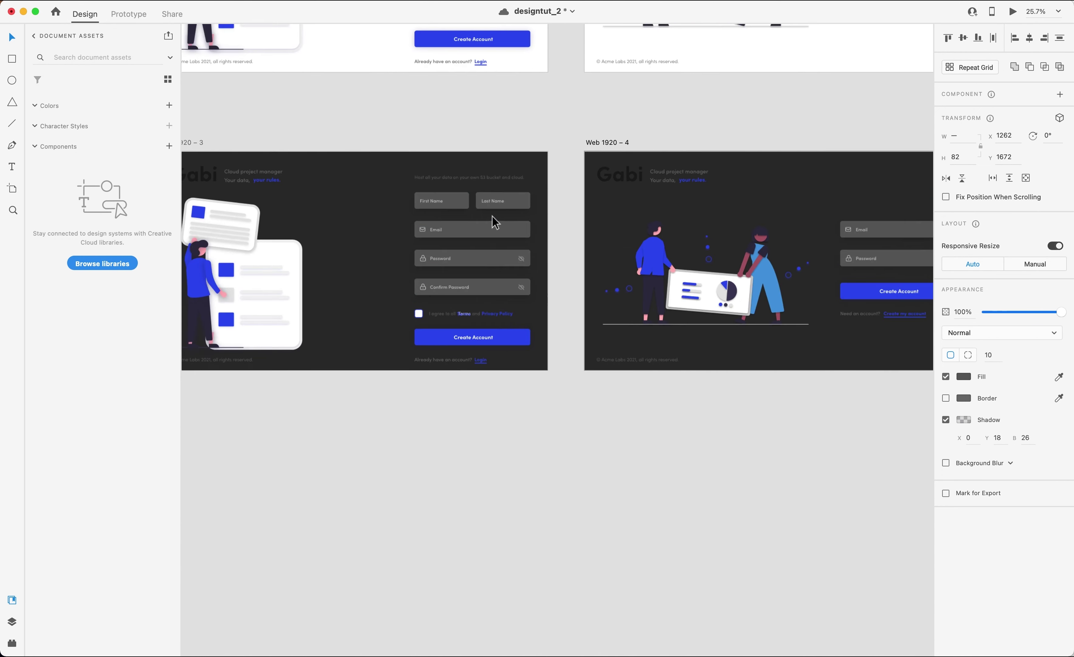
key("Escape")
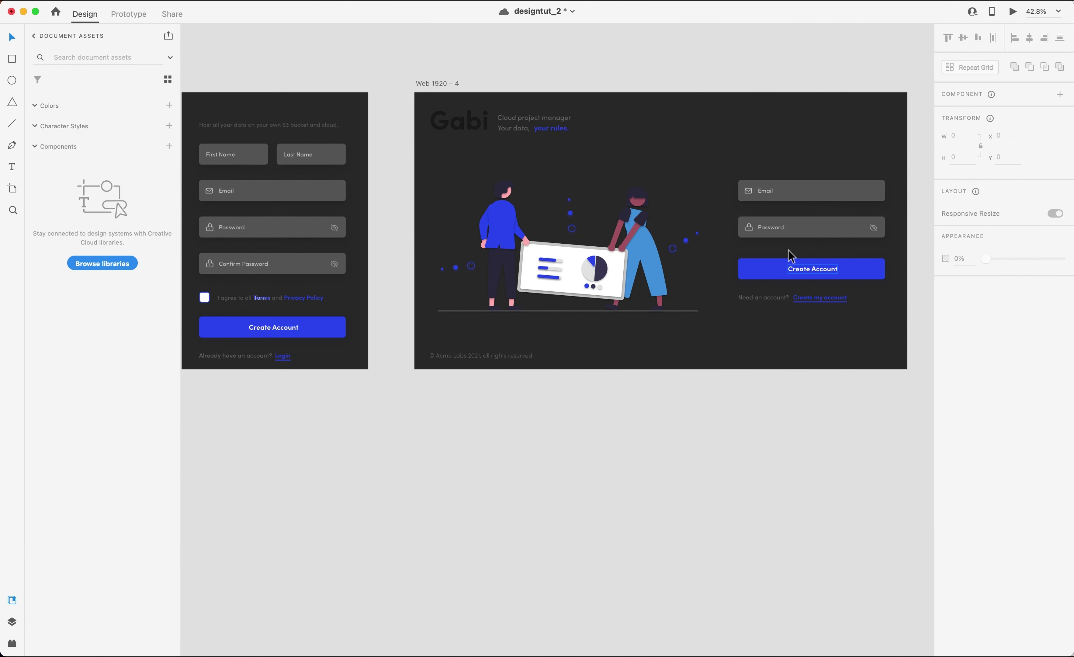
Set the "Hi, welcome back" heading on the dark artboard to white #FFFFFF.
left_click(767, 160)
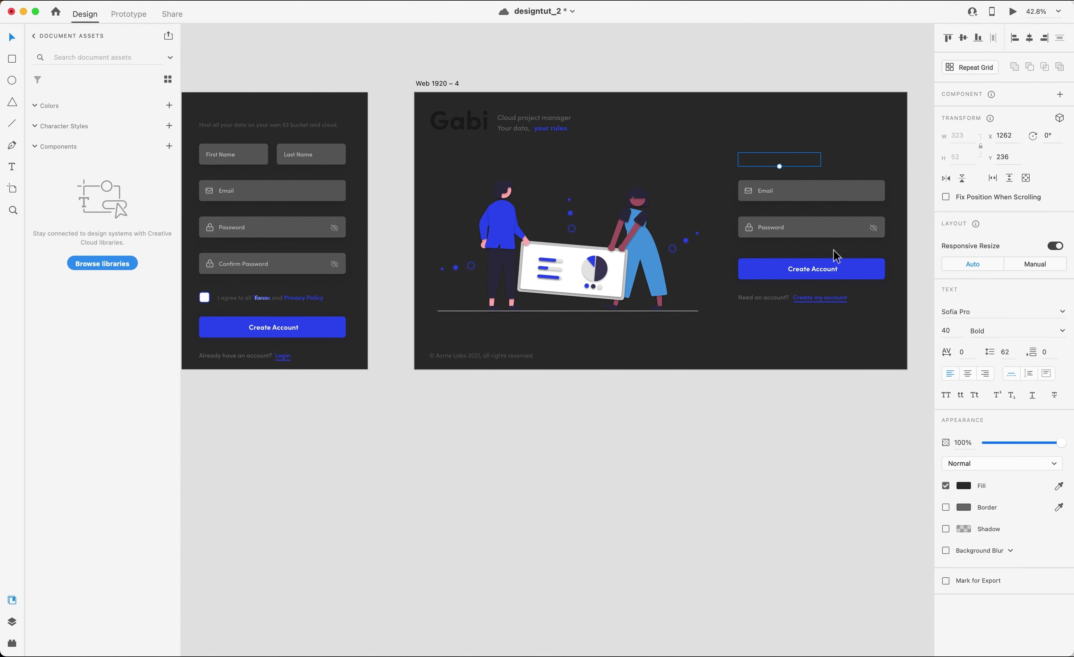
left_click(964, 486)
left_click(867, 548)
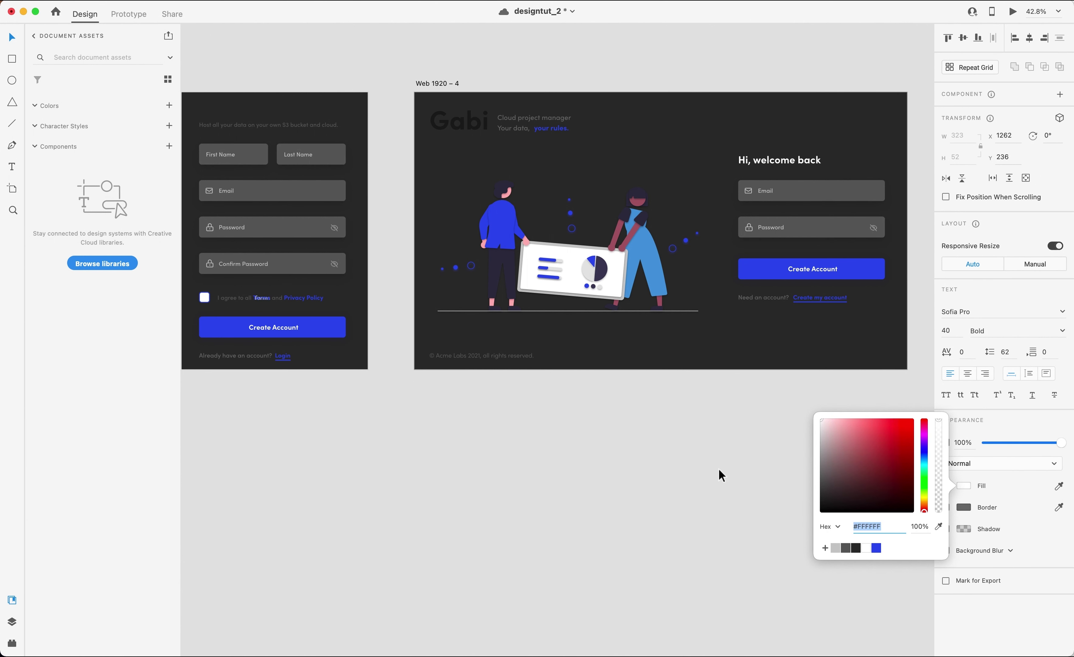
left_click(749, 414)
left_click(836, 298)
left_click(842, 314)
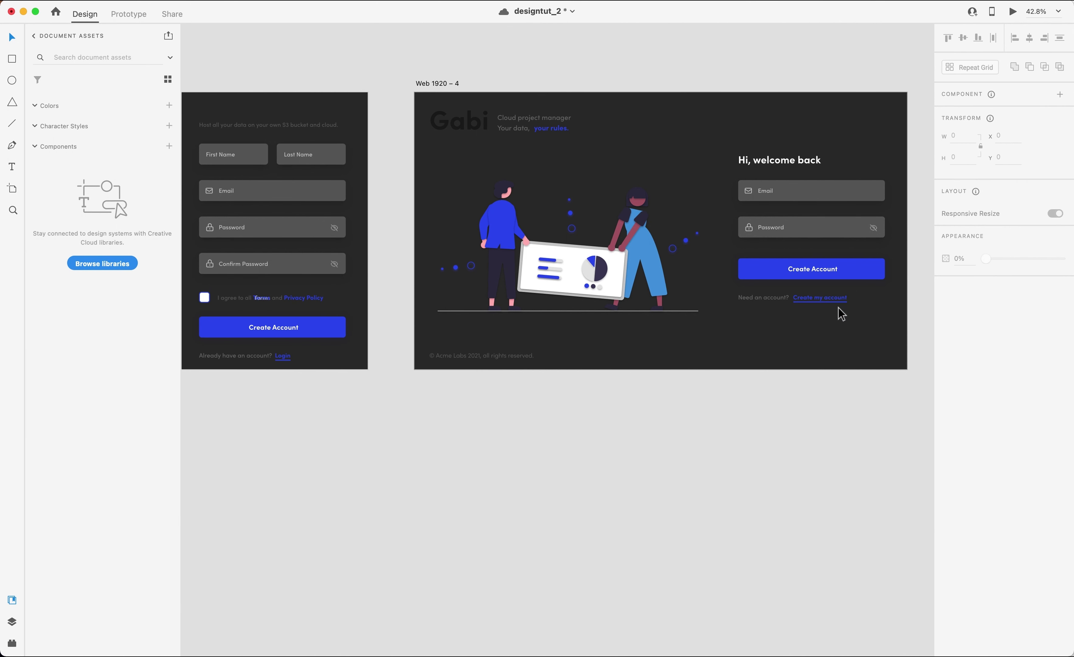
Set the "Create my account" link and its underline on the dark welcome-back artboard to white #FFFFFF.
left_click(835, 299)
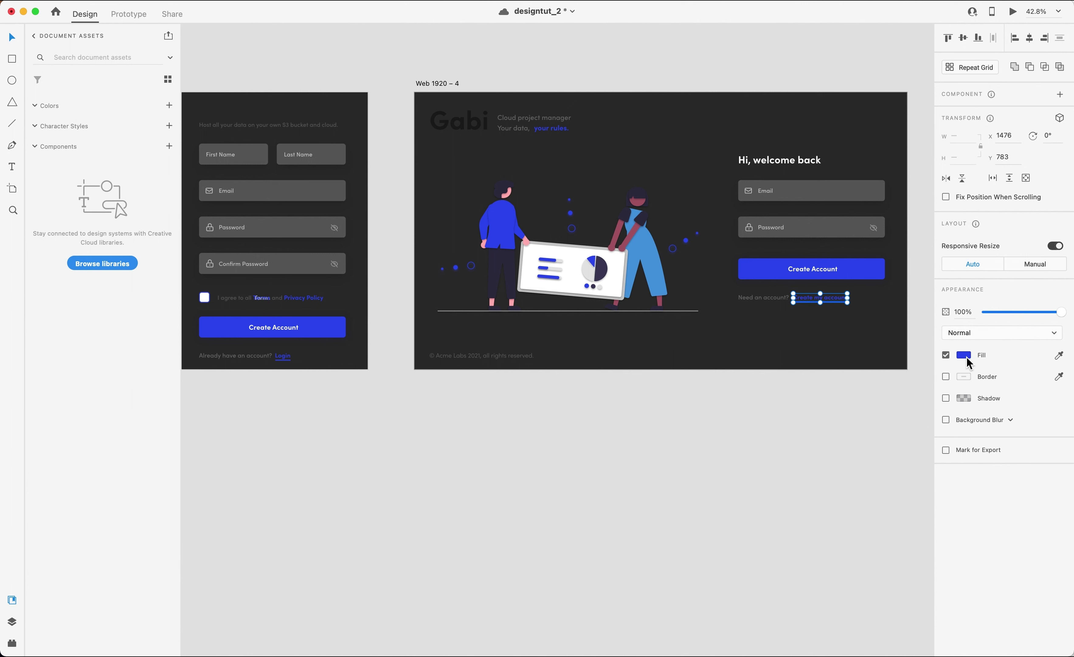
left_click(966, 356)
left_click(874, 422)
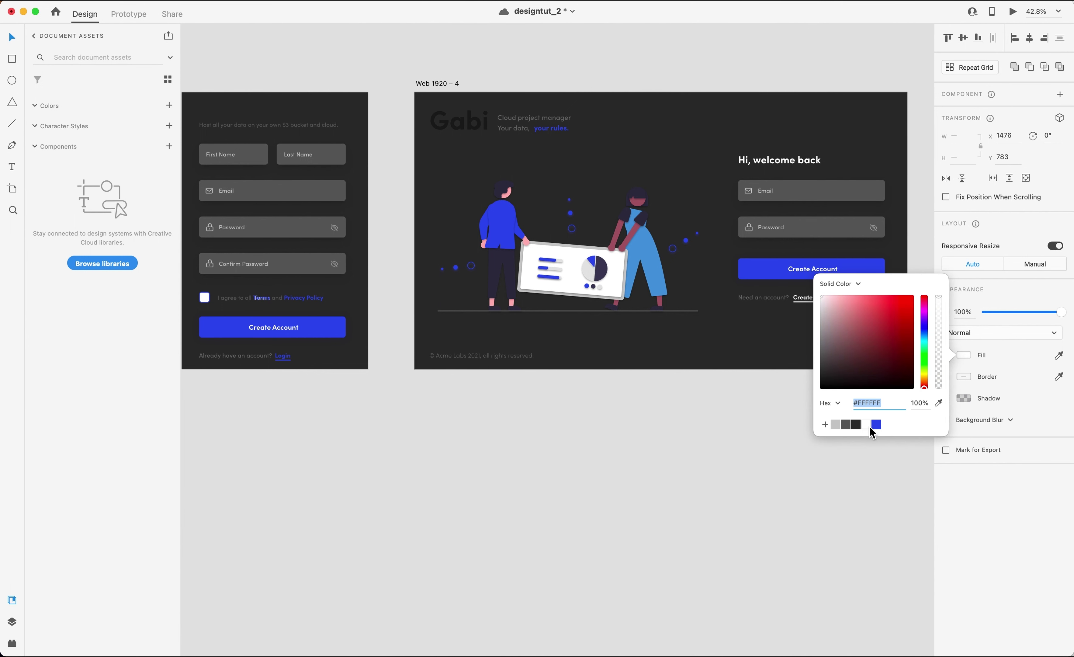
left_click(778, 372)
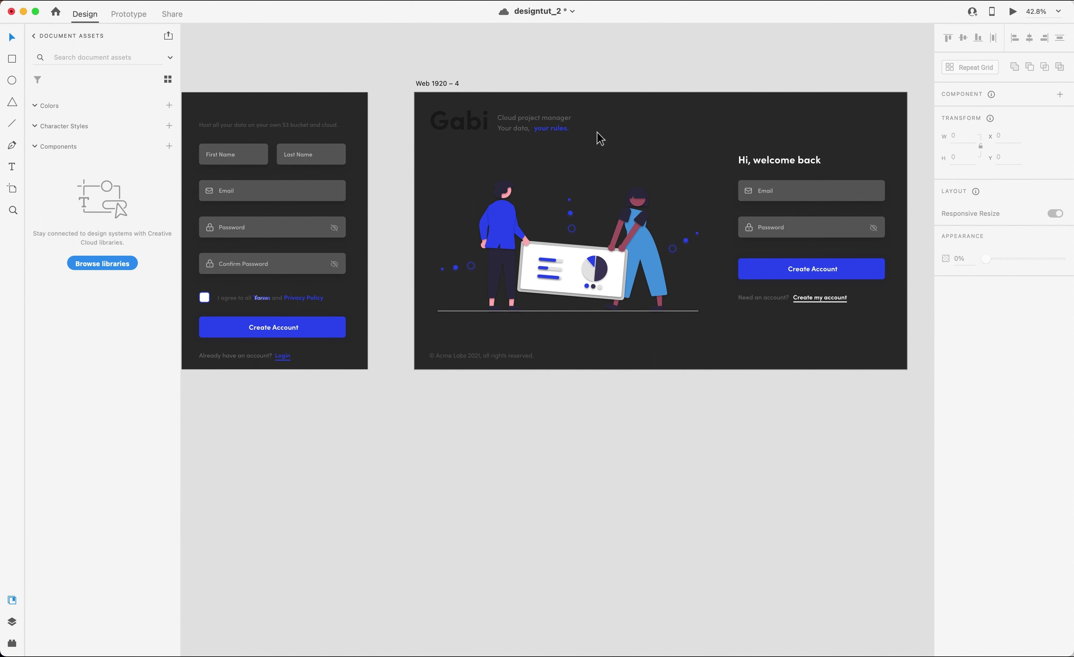
Recolour the Gabi logo to white #FFFFFF and the "Cloud project manager" tagline to #C9C9C9 on the dark welcome-back artboard.
left_click(478, 130)
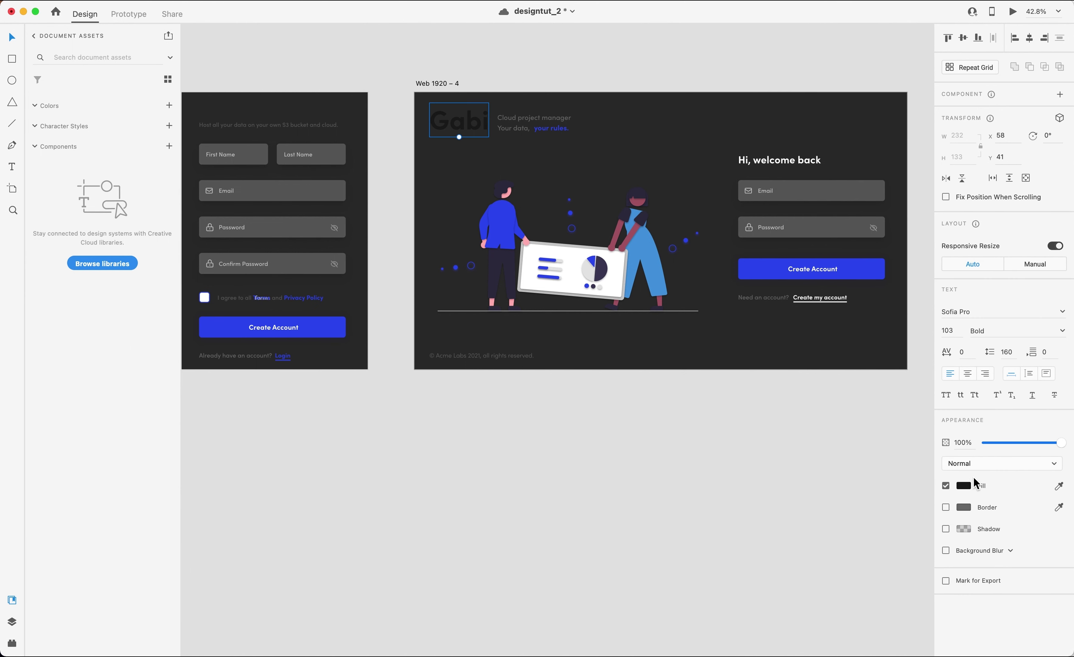
left_click(965, 485)
left_click(866, 547)
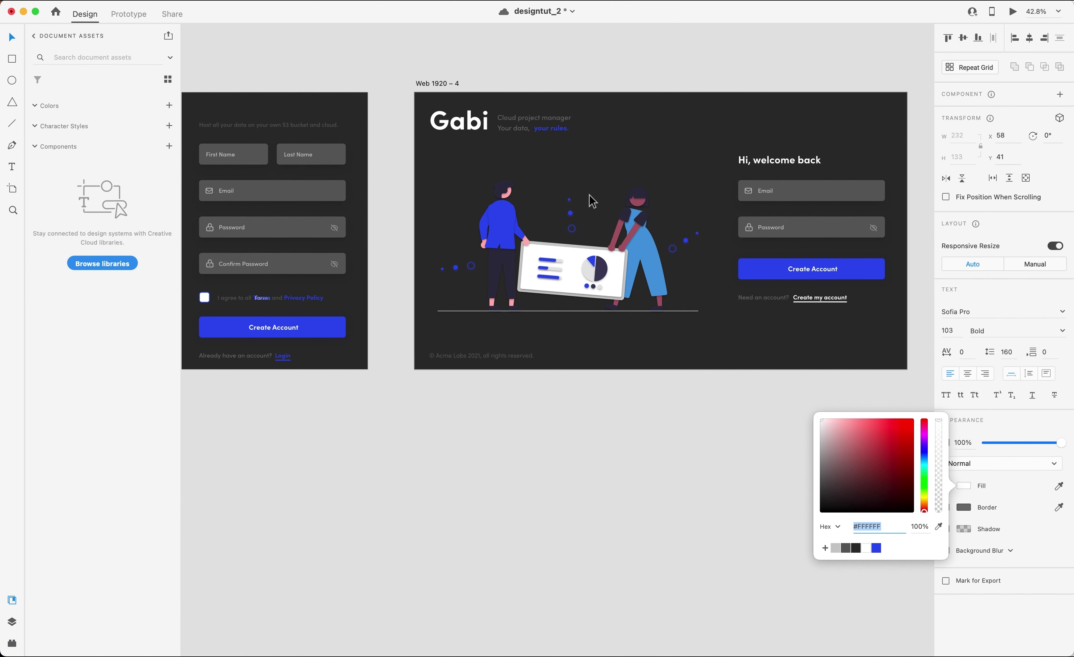
left_click(511, 129)
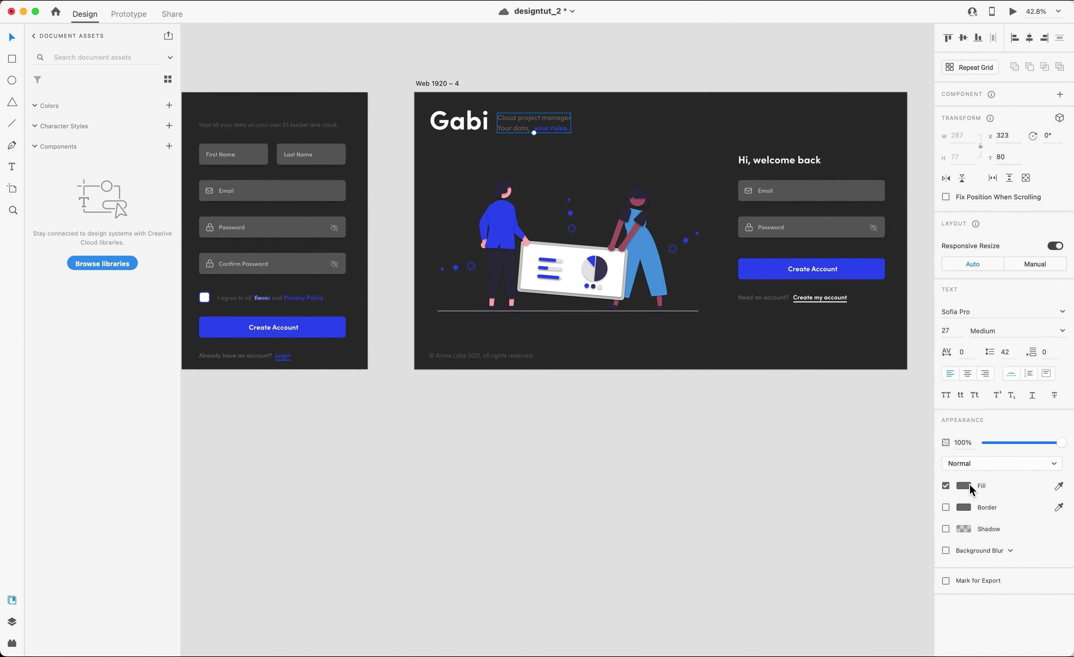
left_click(969, 485)
left_click(836, 547)
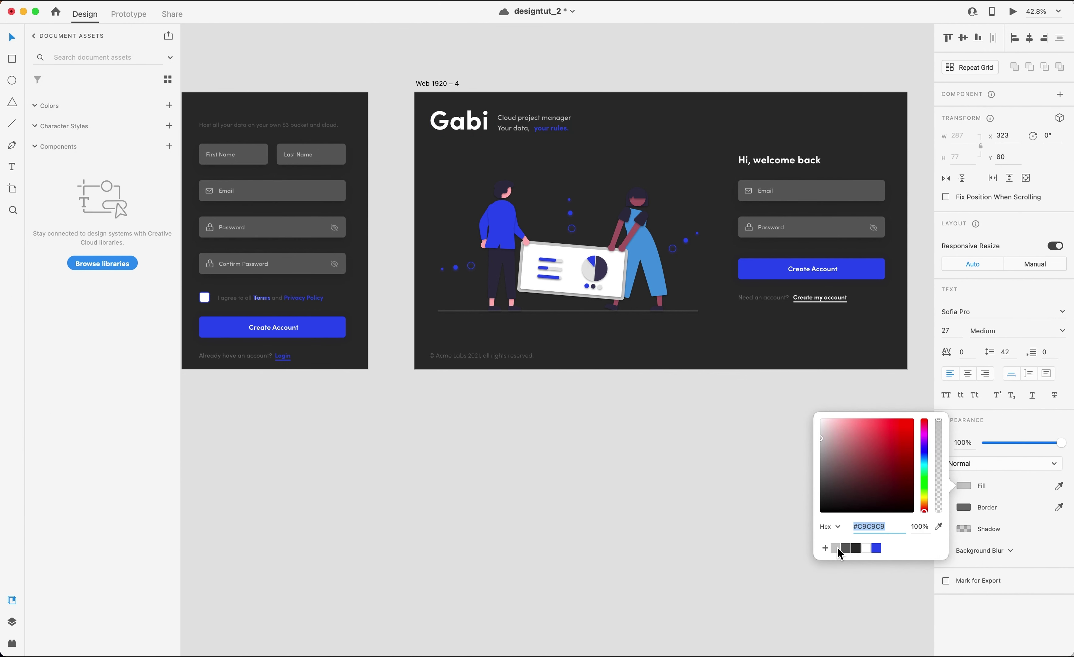
Set the "your rules." text in the dark welcome-back artboard's tagline to white #FFFFFF.
left_click(546, 131)
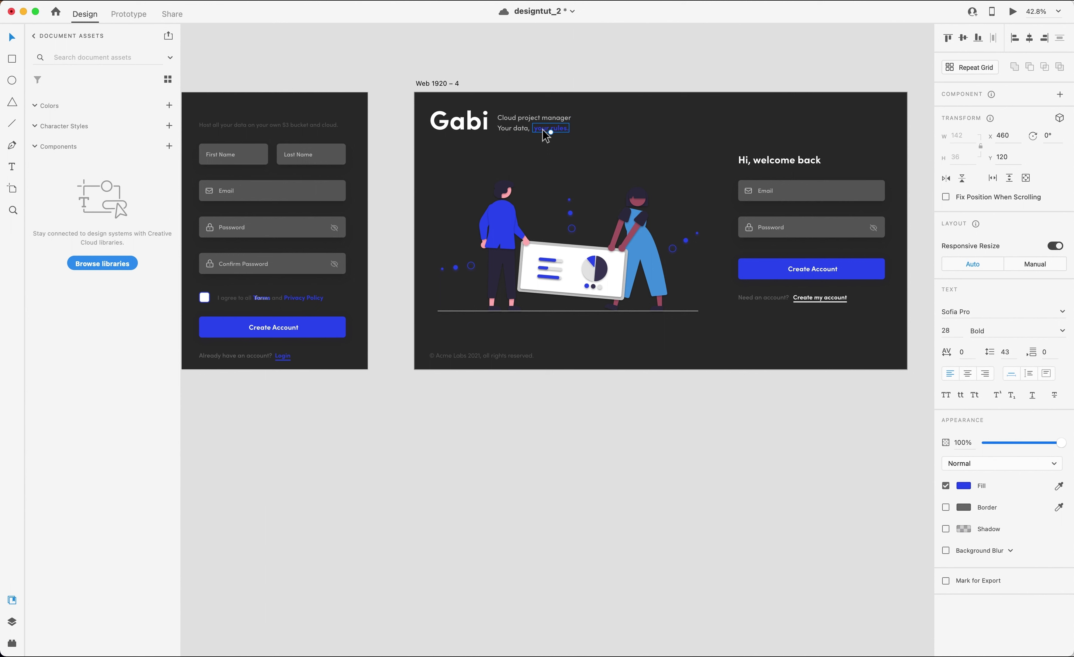
left_click(966, 486)
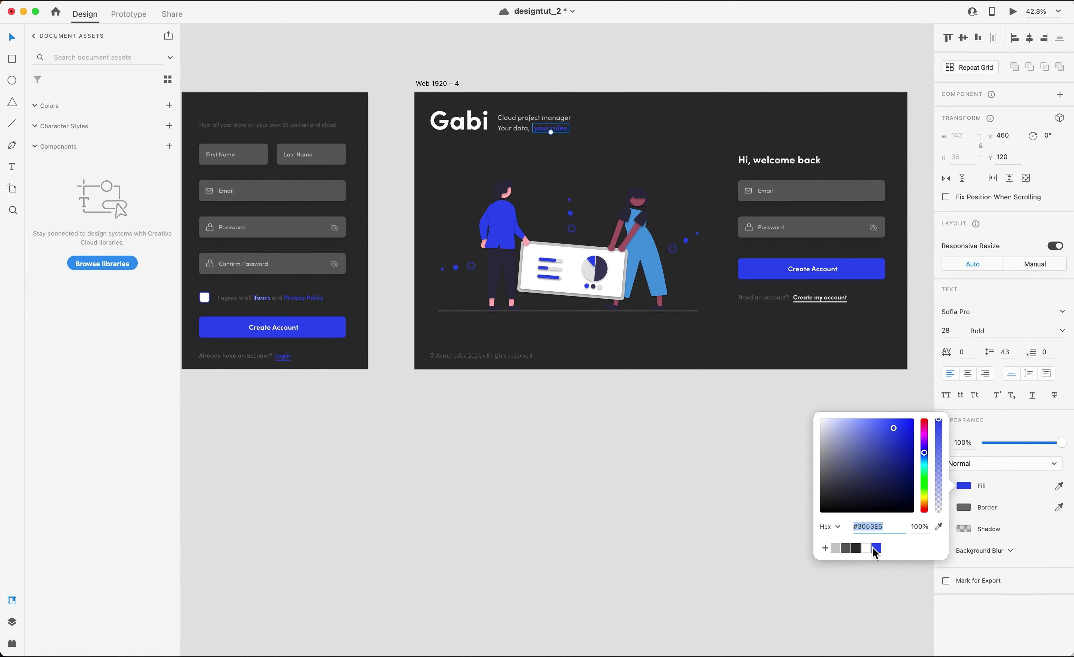
left_click(866, 549)
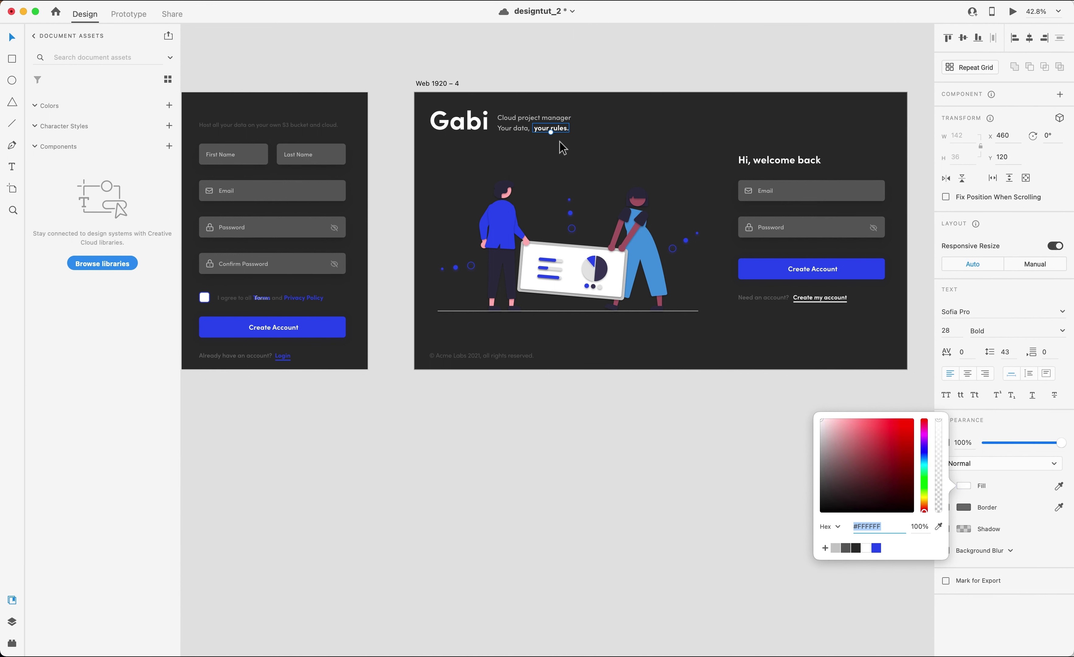
scroll(559, 141, "up", 3)
scroll(559, 141, "up", 5)
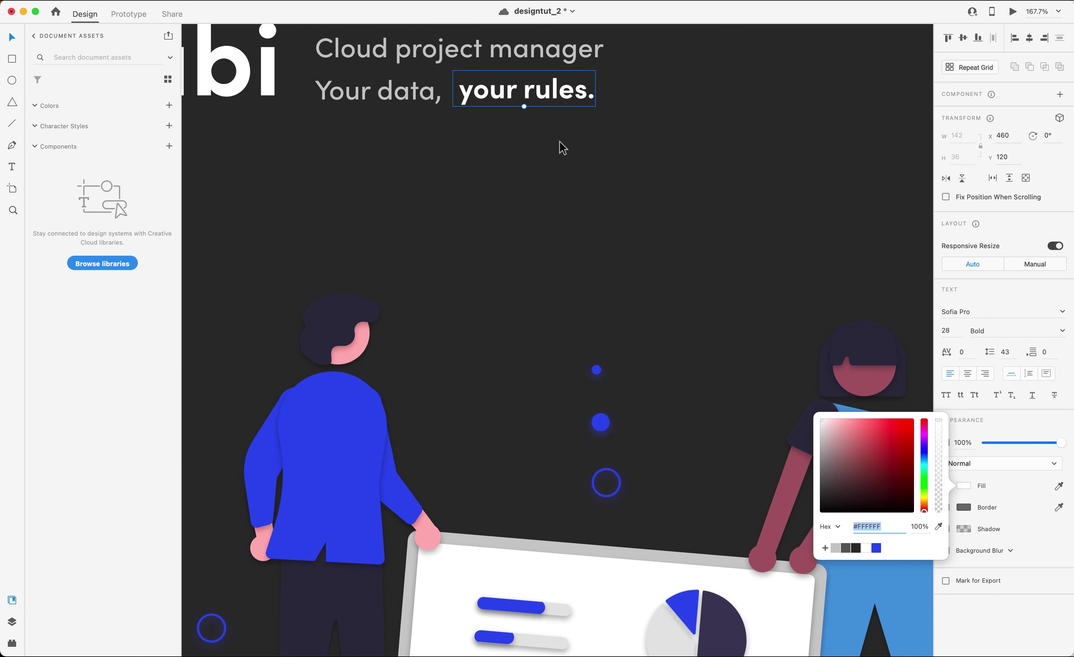
scroll(560, 141, "down", 5)
left_click(560, 141)
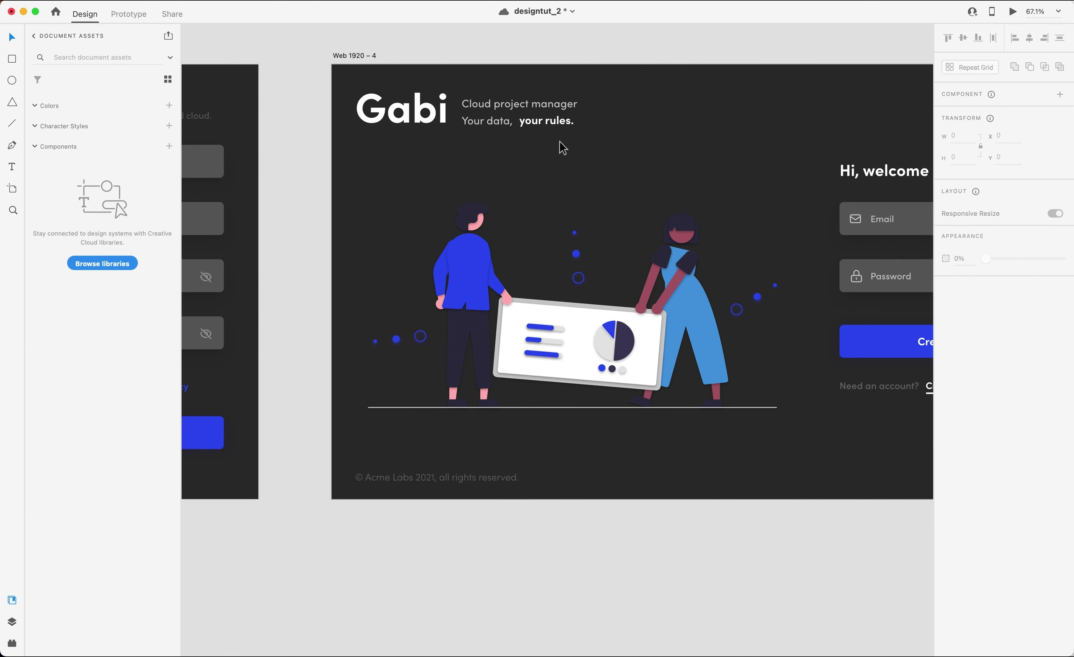
Recolour the Gabi logo, the "your rules." text and the Register heading on the dark register artboard to white #FFFFFF.
scroll(560, 141, "down", 4)
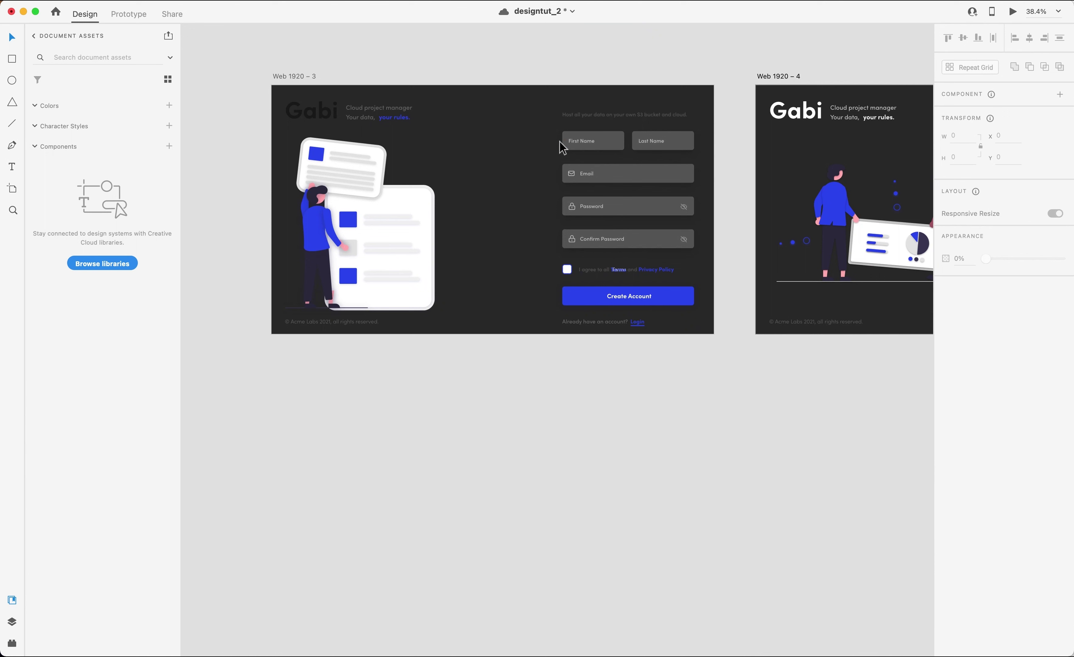
left_click(573, 114)
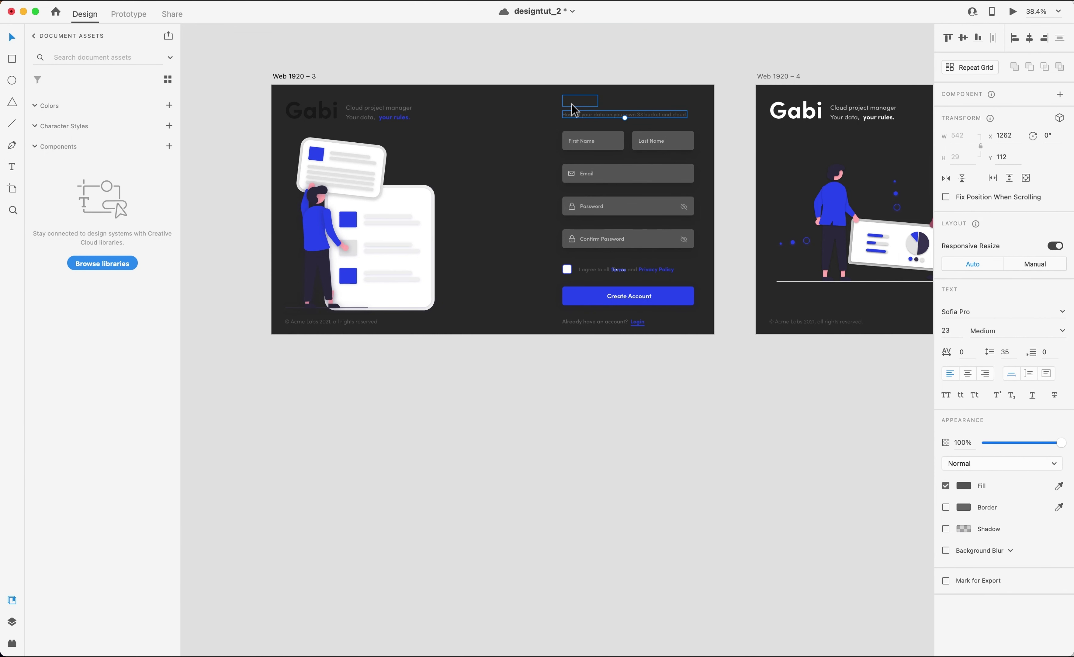
left_click(322, 111)
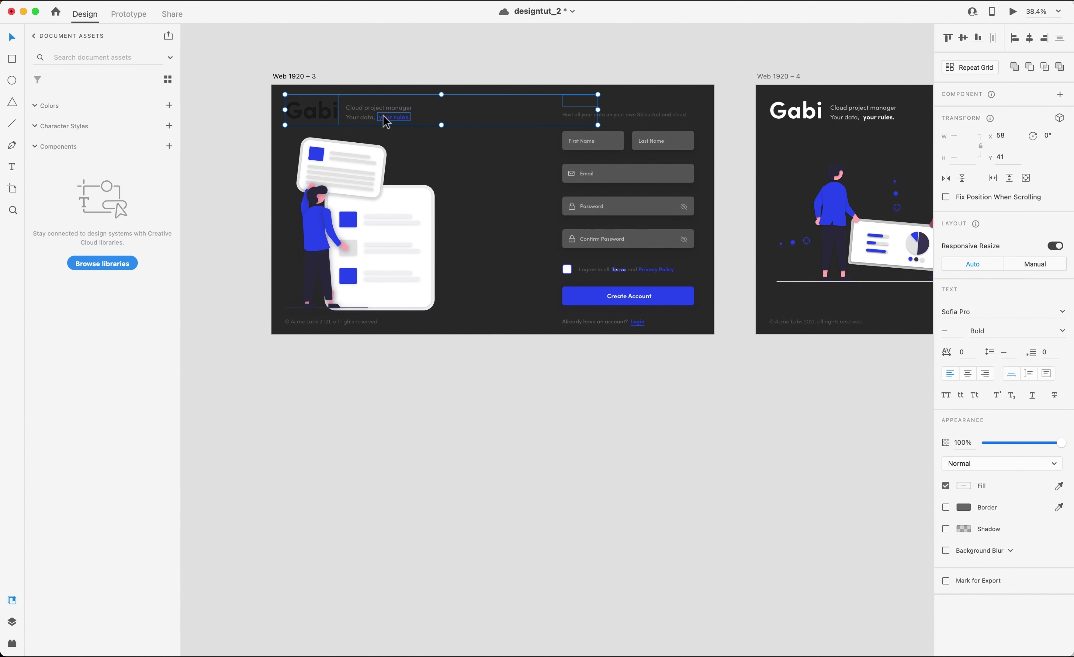
left_click(964, 486)
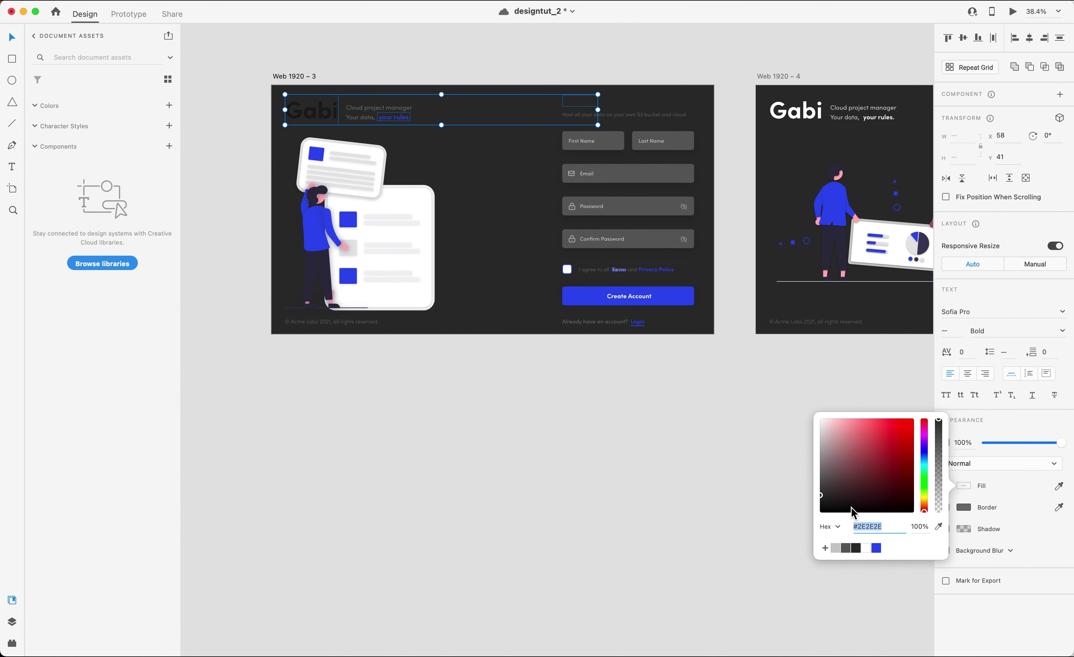
left_click(867, 548)
left_click(514, 135)
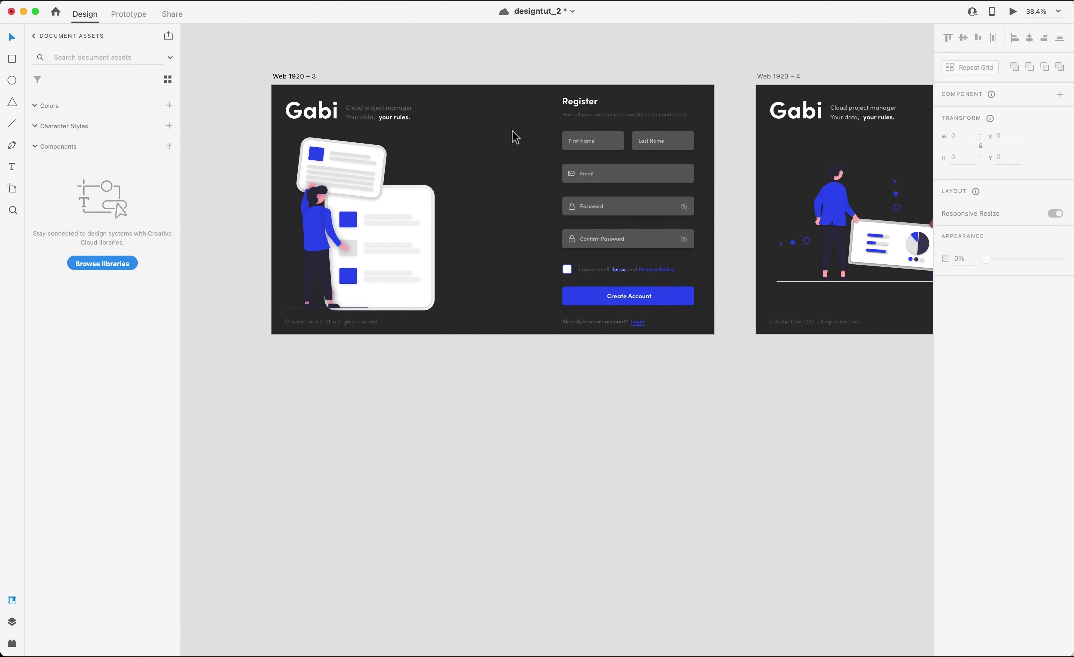
Set the tagline and the "Host all your data" subheading on the dark register artboard to #C9C9C9.
left_click(619, 116)
left_click(355, 110, "shift")
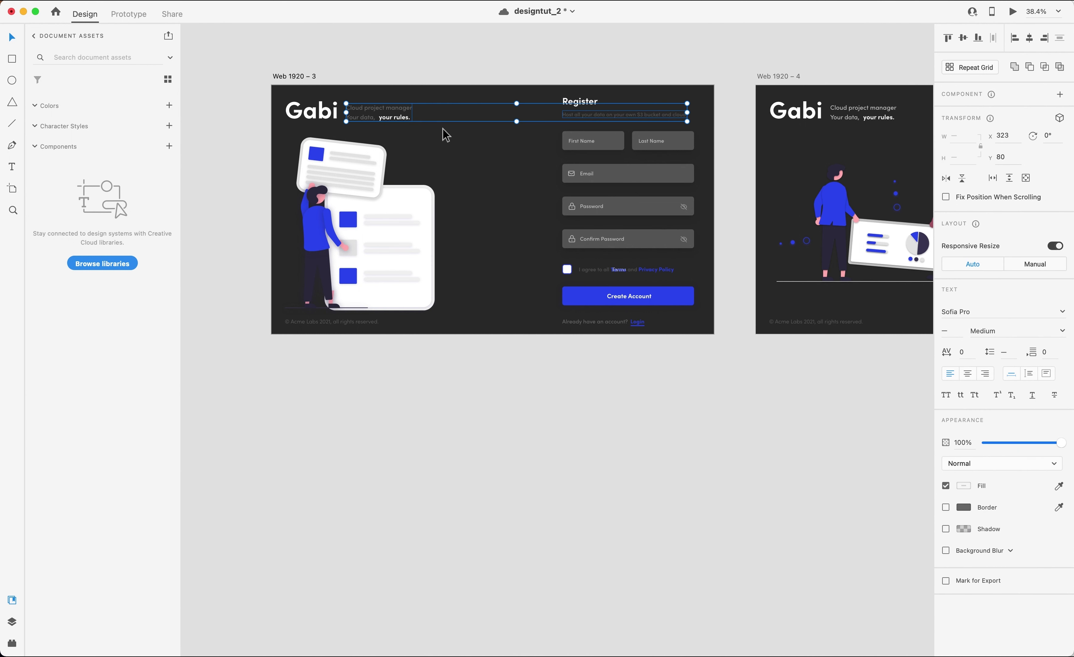
left_click(964, 487)
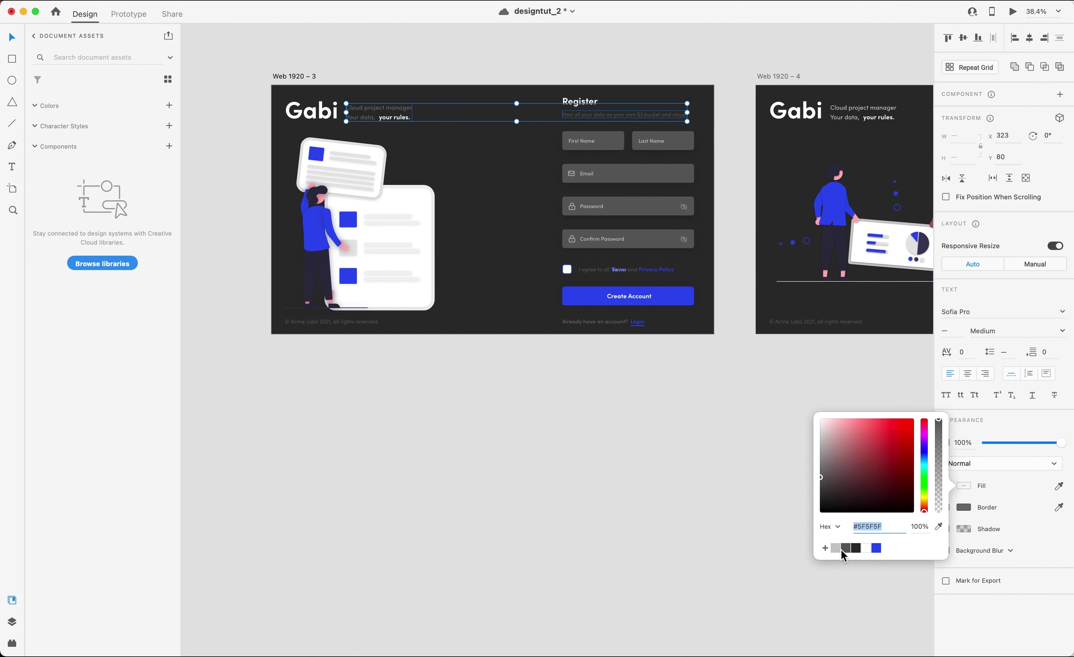
left_click(837, 548)
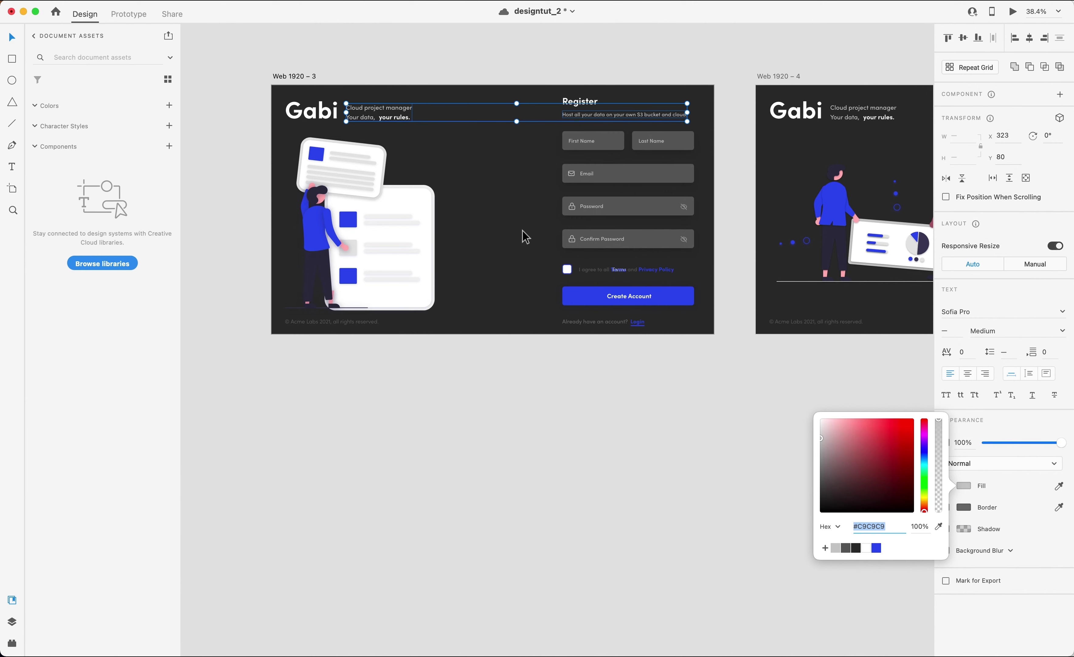
Recolour the "I agree to all" consent text on the dark register artboard to #C9C9C9.
scroll(636, 273, "up", 5)
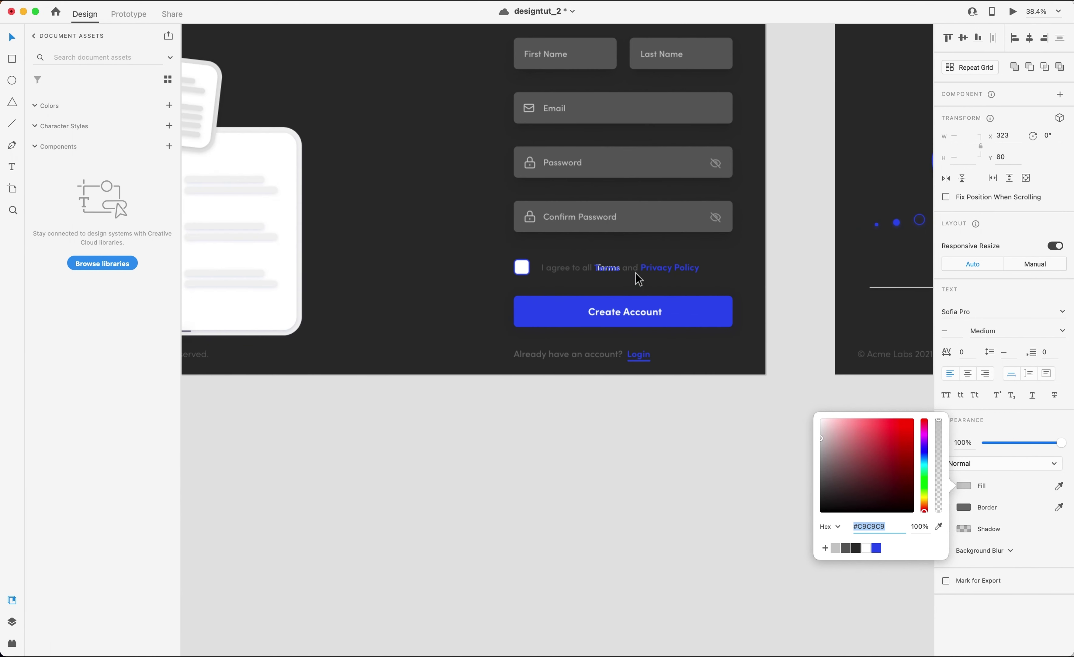
scroll(638, 279, "up", 2)
left_click(628, 270)
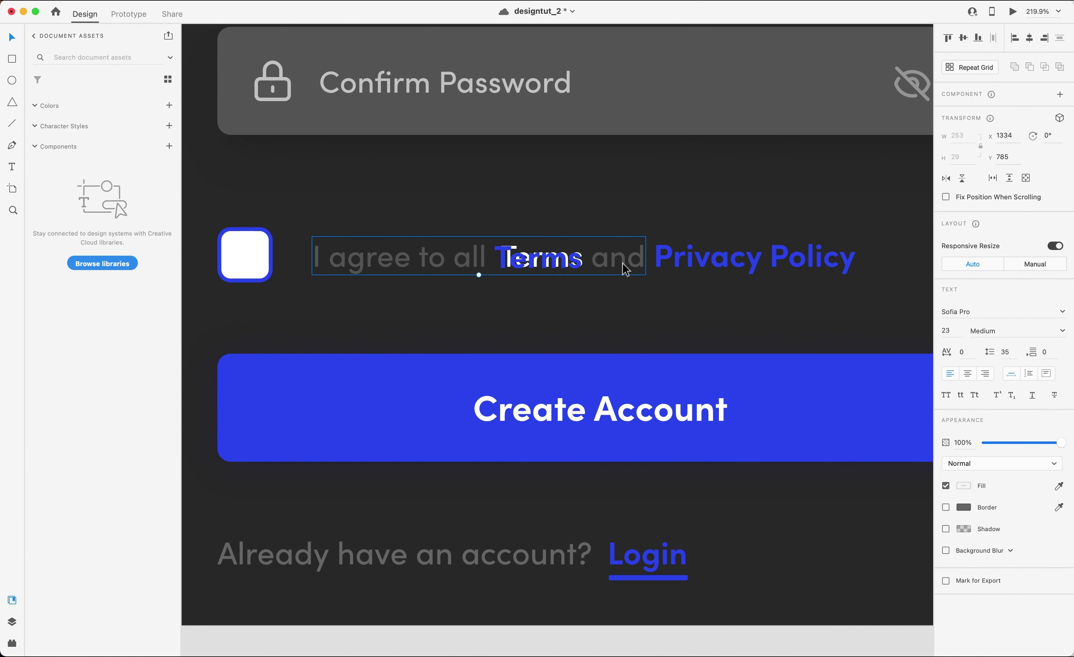
left_click(965, 485)
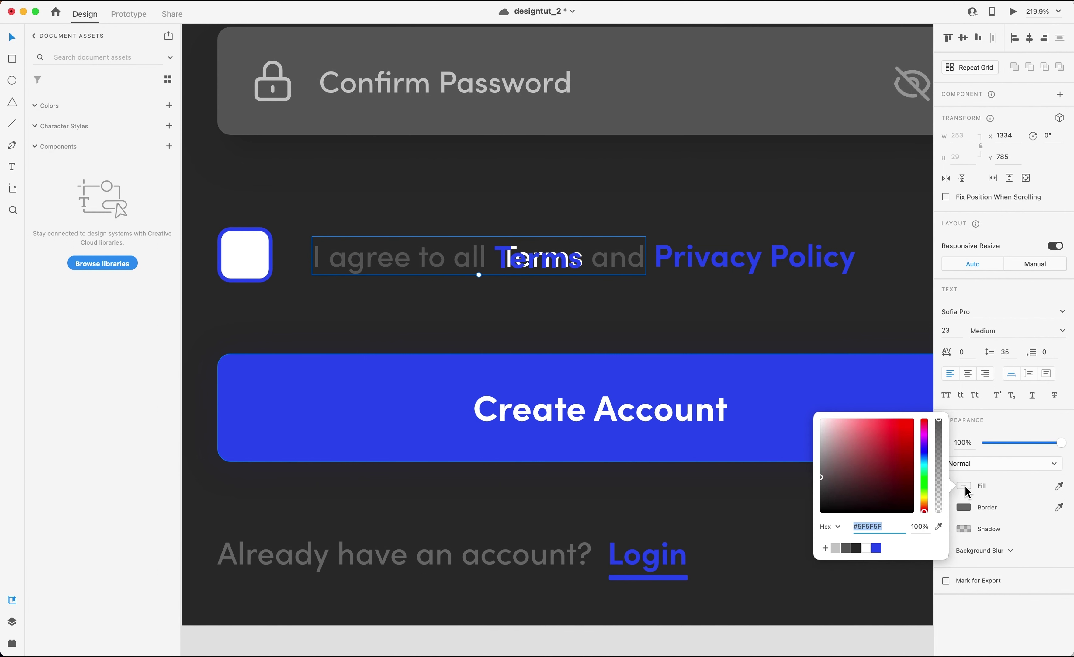
left_click(836, 550)
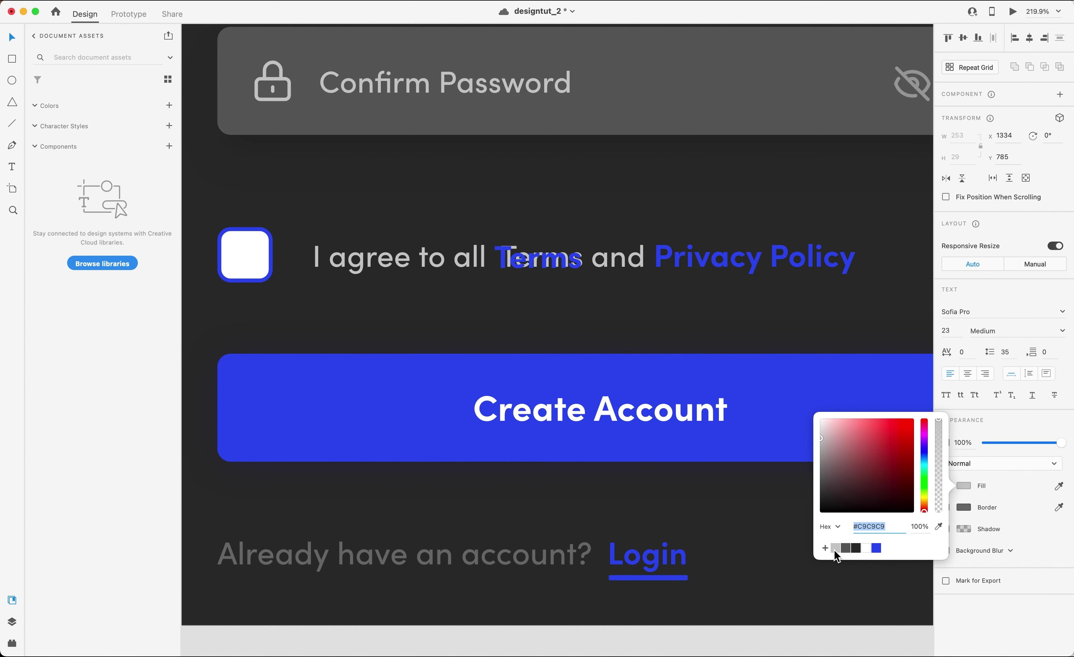
Replace the duplicate word "Terms" in the grey consent text with blank spacing that fits the blue Terms link.
double_click(559, 264)
key("Escape")
double_click(468, 266)
key("Right")
key("shift+Left")
key("shift+Left")
key("shift+Left")
key("shift+Left")
key("shift+Left")
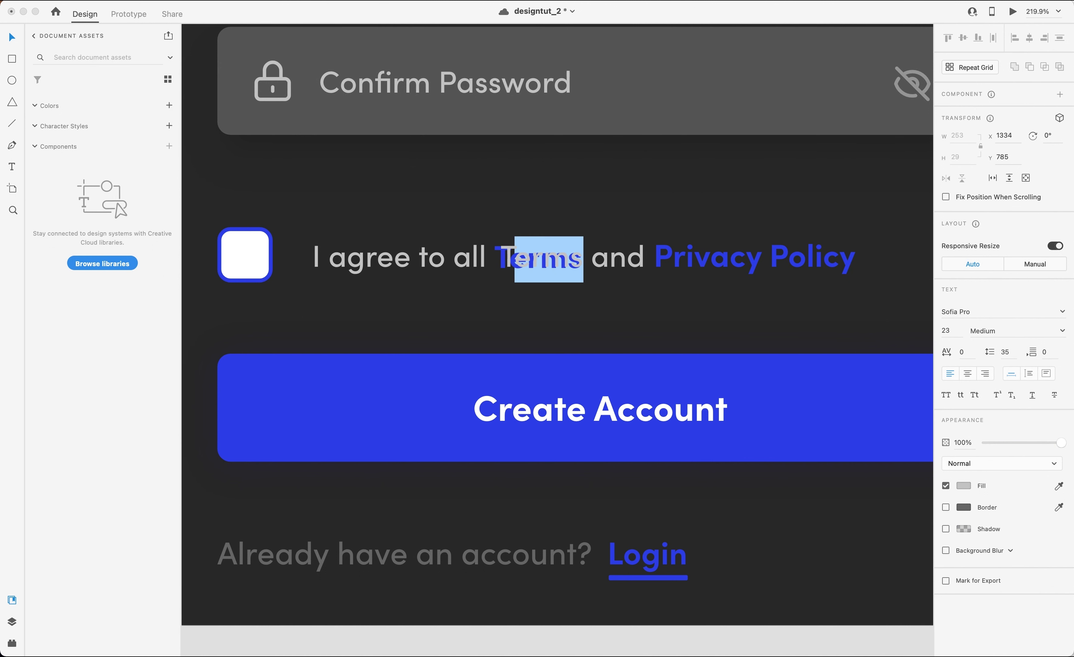
key("BackSpace")
key("BackSpace")
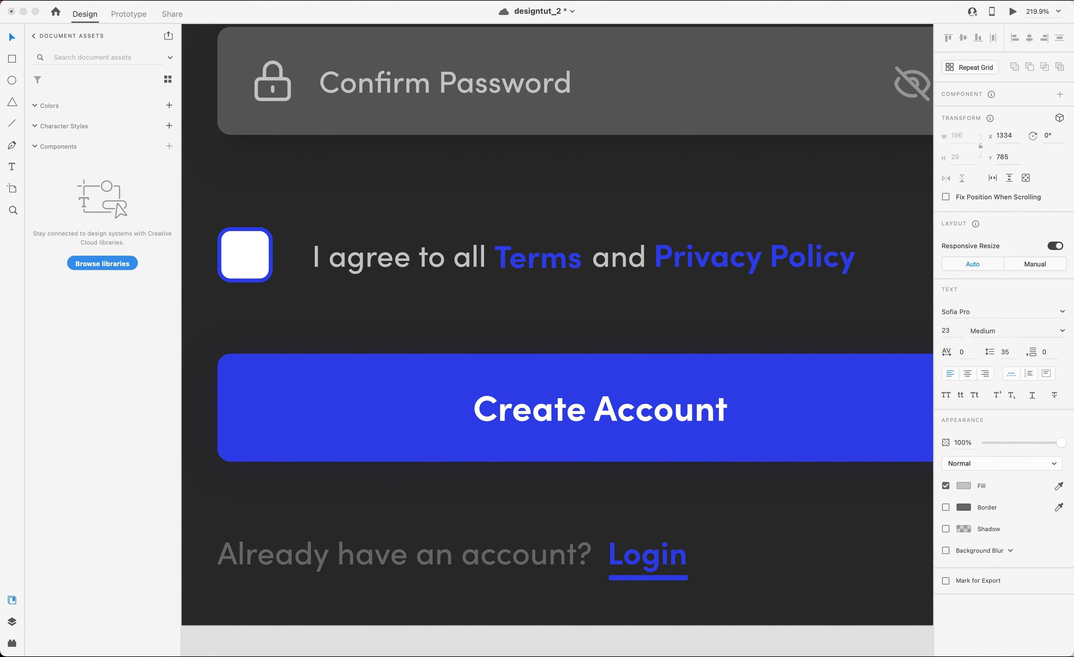
key("BackSpace")
key("Escape")
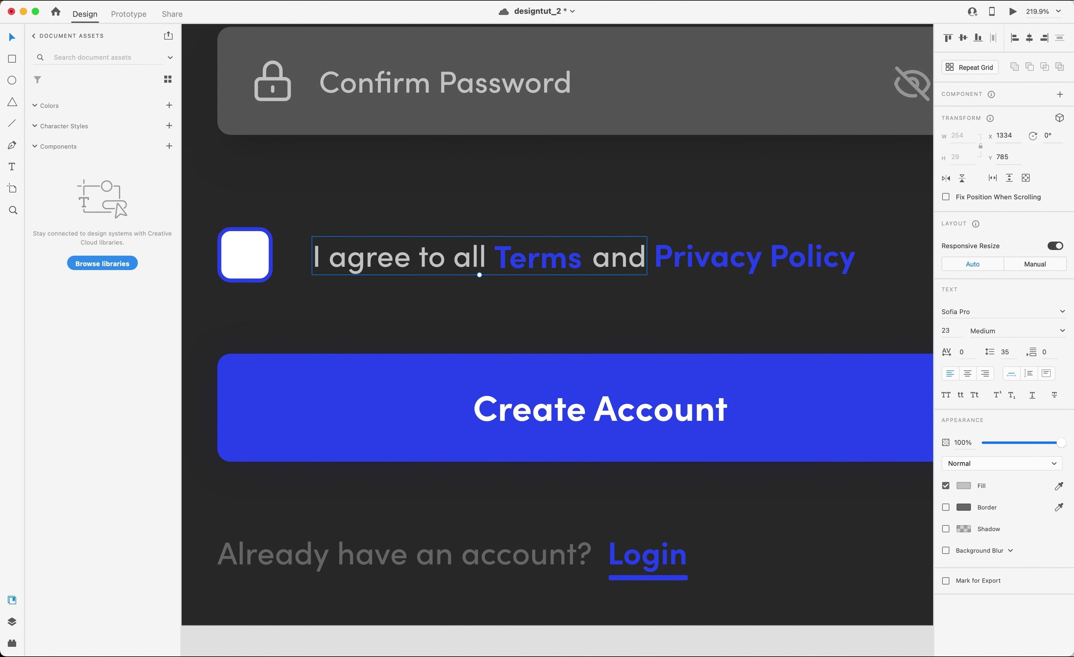
Turn off the fill of the consent checkbox on the dark register artboard, keeping its blue border.
scroll(607, 282, "down", 5)
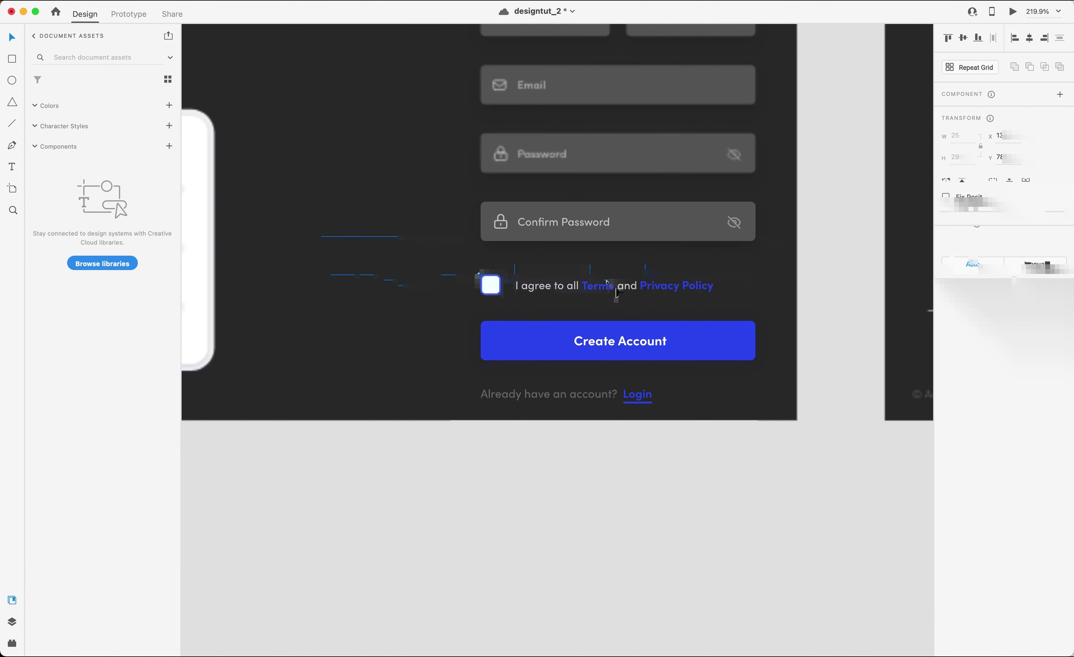
left_click(489, 284)
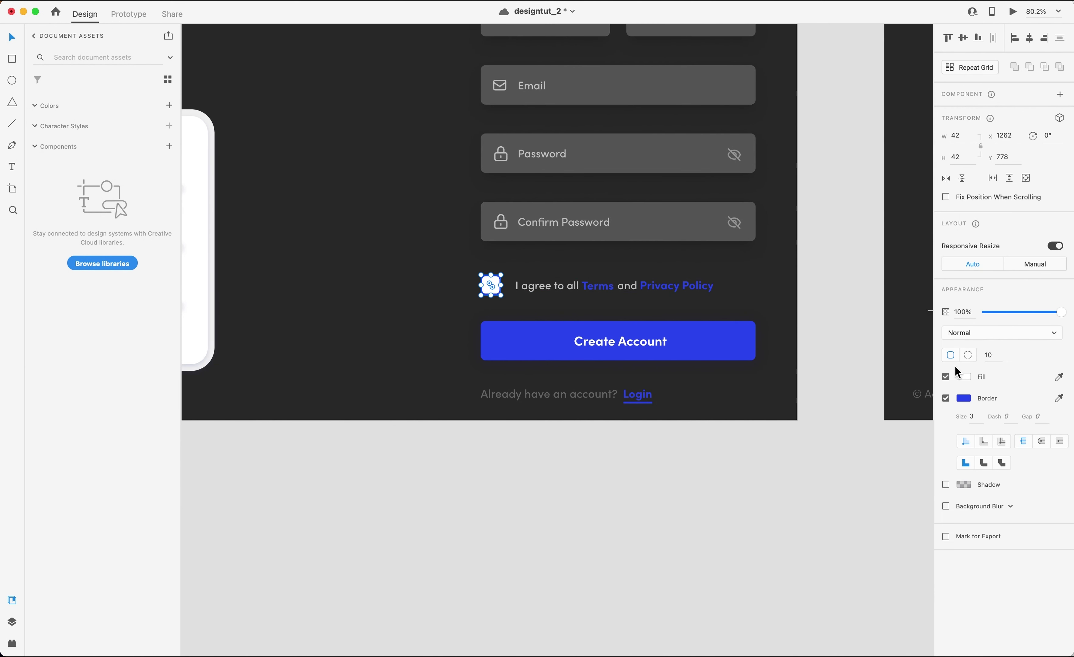
left_click(947, 377)
Set the "Already have an account?" text on the dark register artboard to #C9C9C9.
scroll(606, 299, "down", 5)
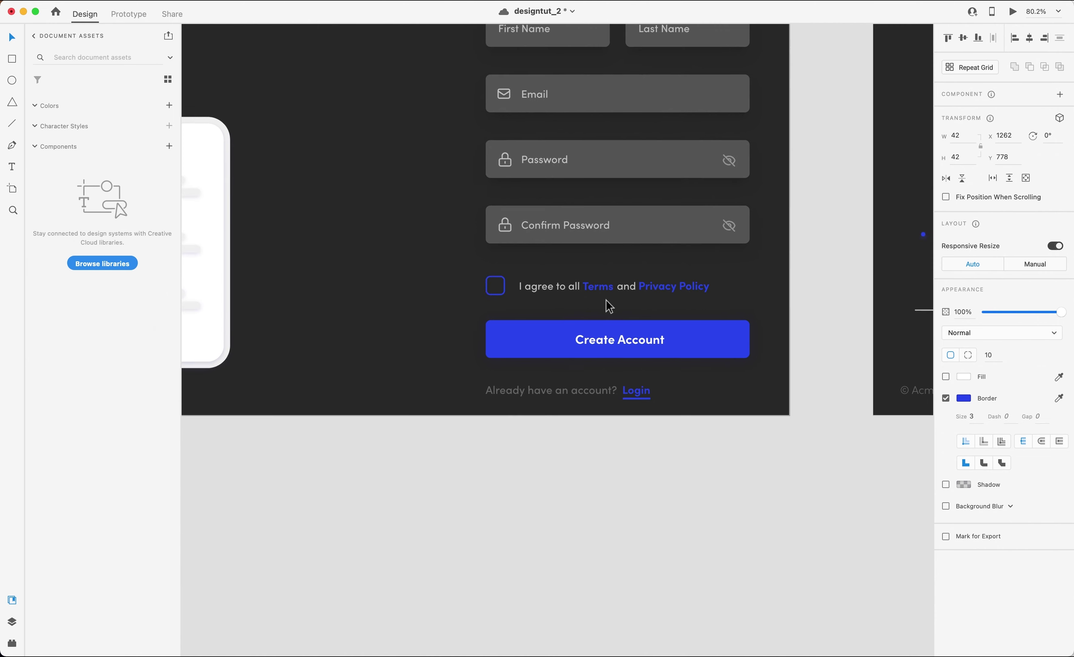
scroll(606, 299, "up", 5)
left_click(585, 387)
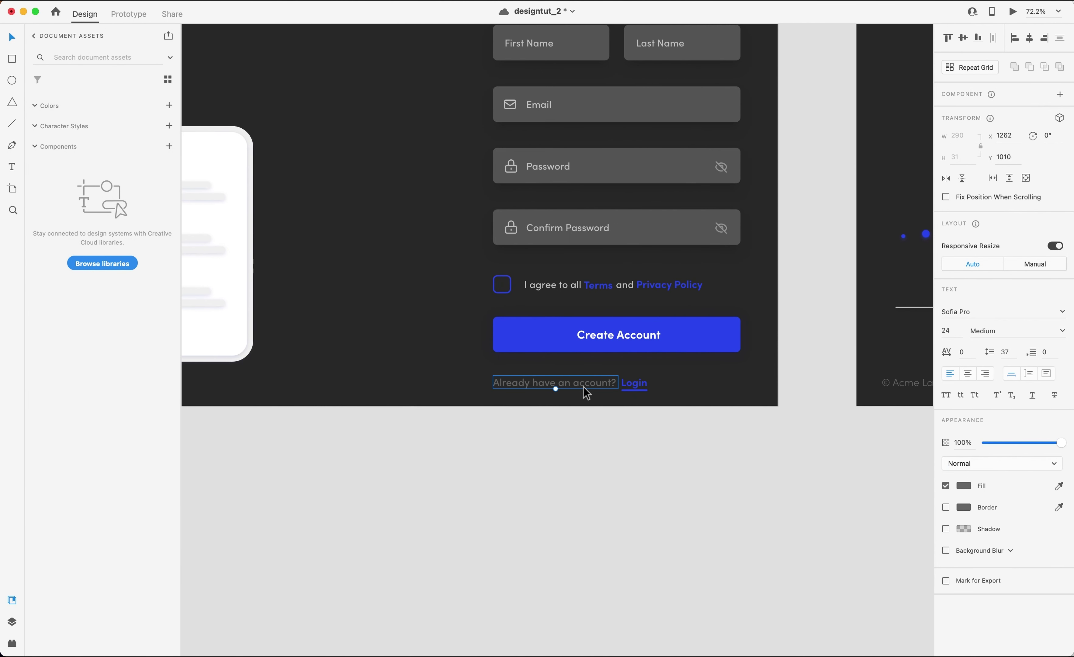
left_click(964, 485)
left_click(836, 549)
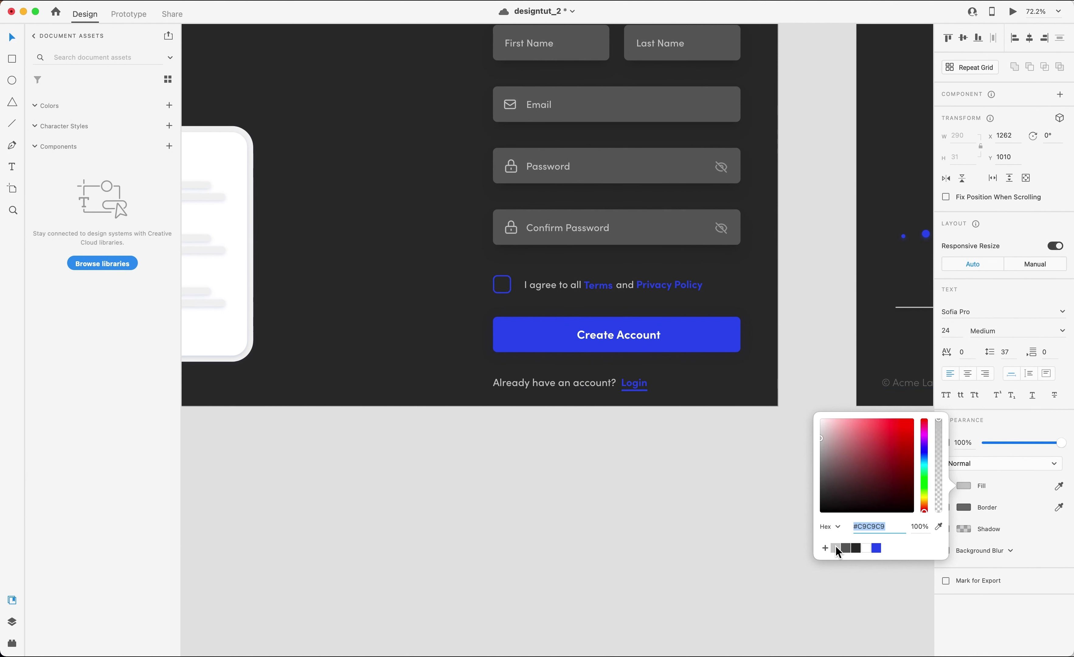
Recolour the Login link and its underline on the dark register artboard to white.
left_click(648, 386)
left_click_drag(660, 382, 637, 393)
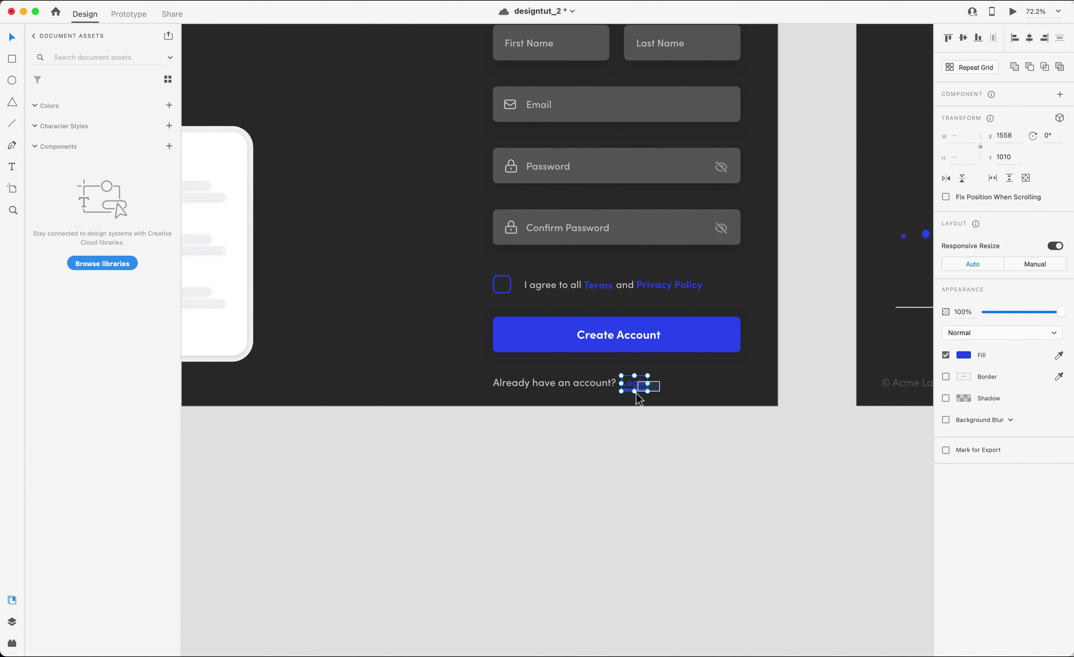
left_click(961, 358)
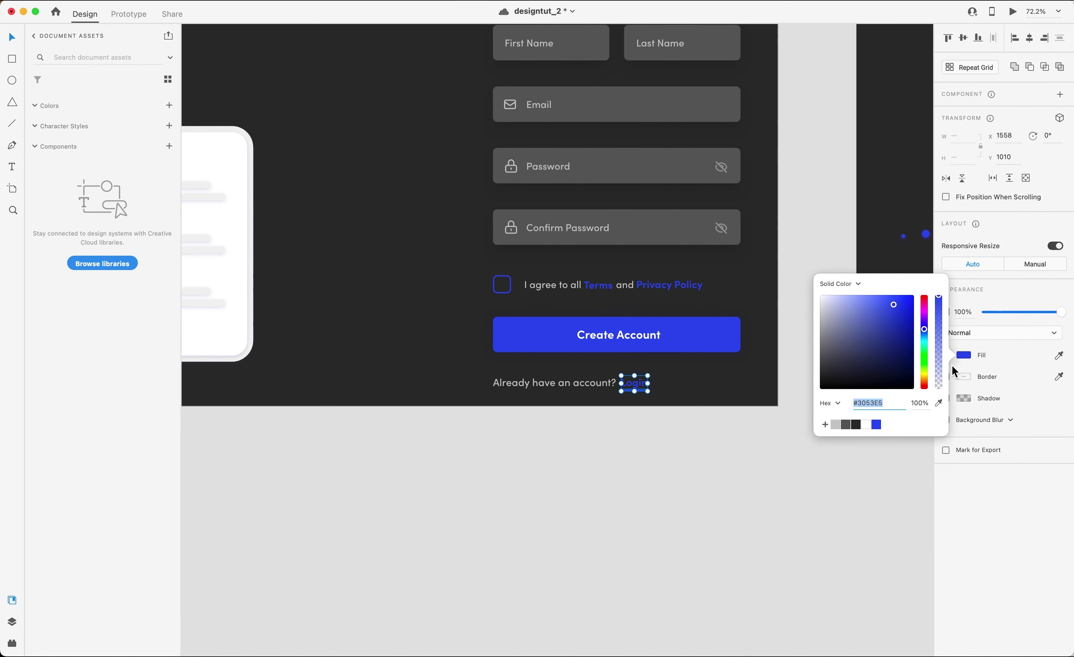
left_click(867, 424)
left_click(720, 456)
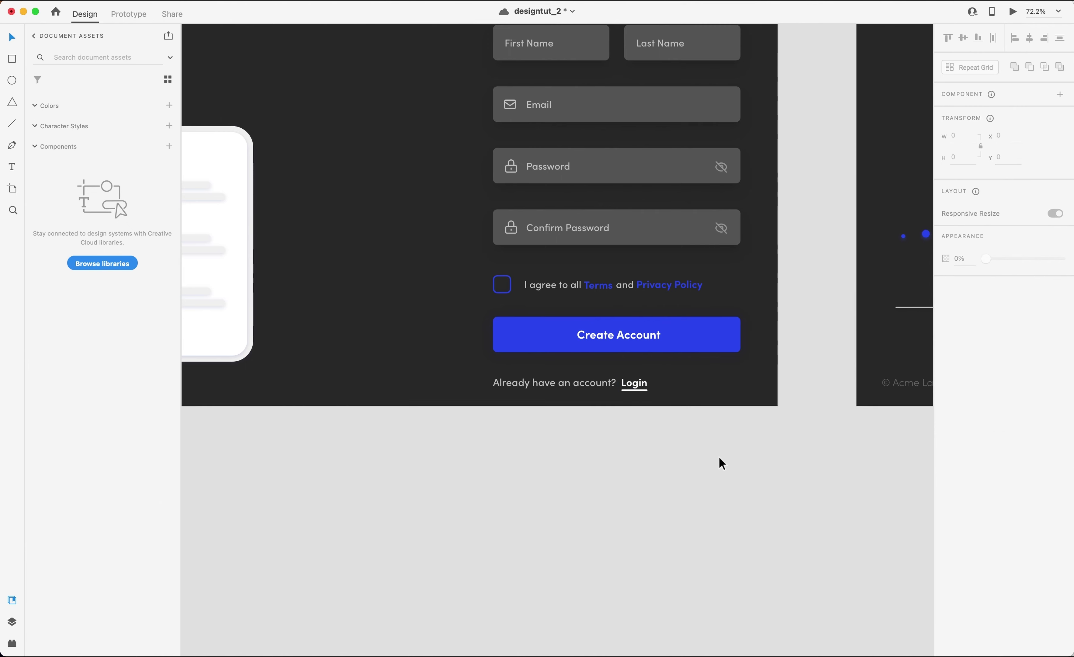
Set the copyright text on both dark artboards to #C9C9C9.
scroll(719, 457, "down", 5)
scroll(613, 451, "left", 2)
scroll(613, 451, "down", 1)
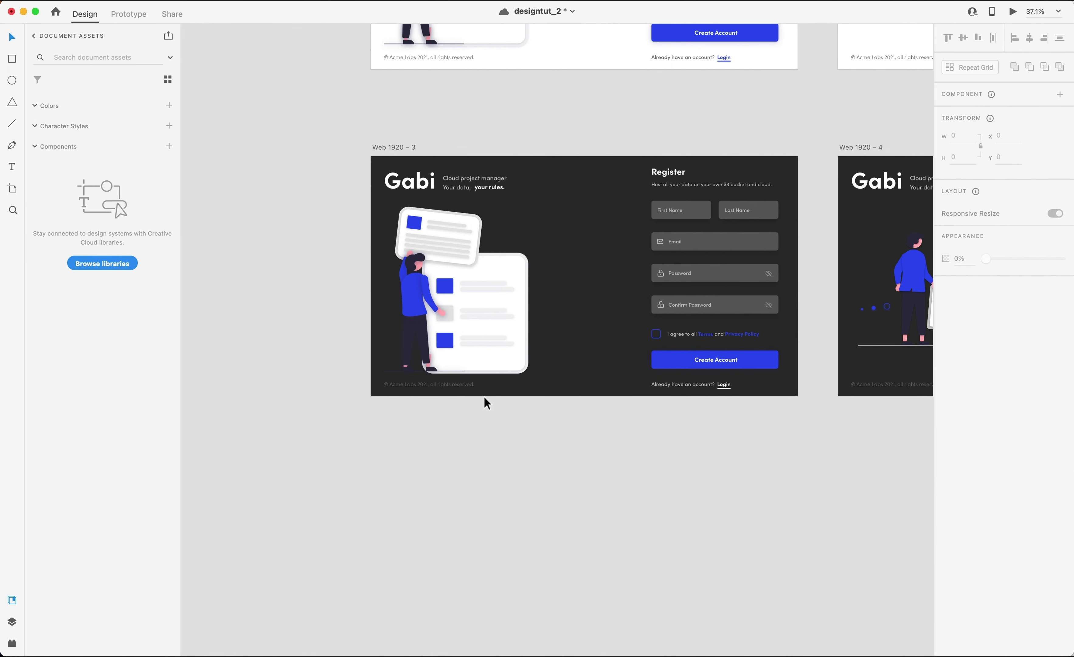
left_click(468, 383)
left_click(878, 386, "shift")
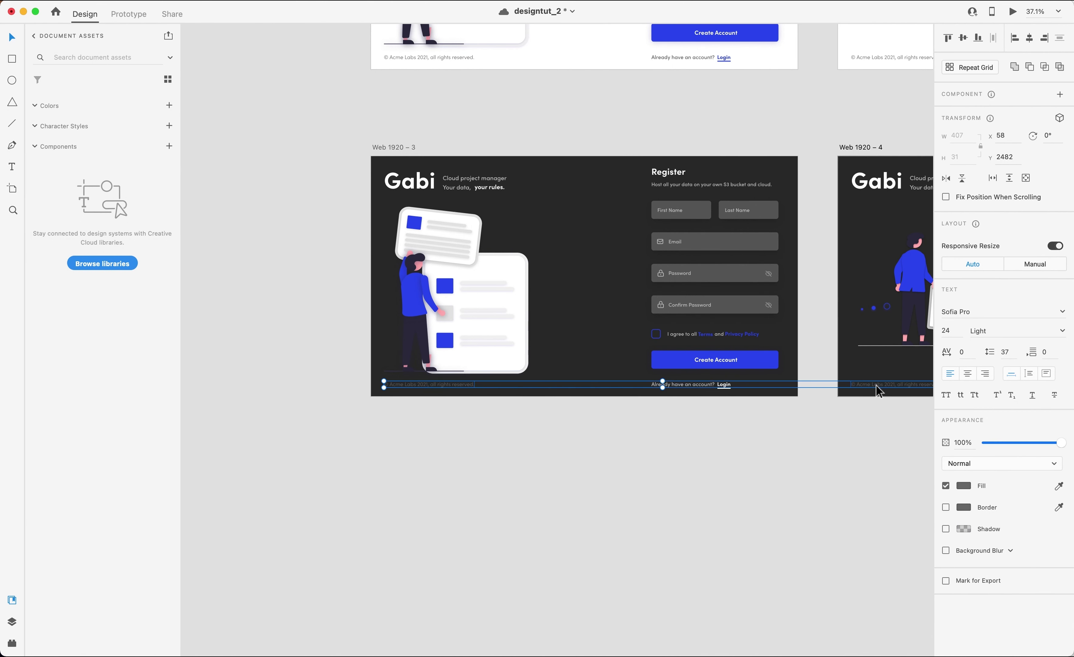
left_click(967, 485)
left_click(837, 550)
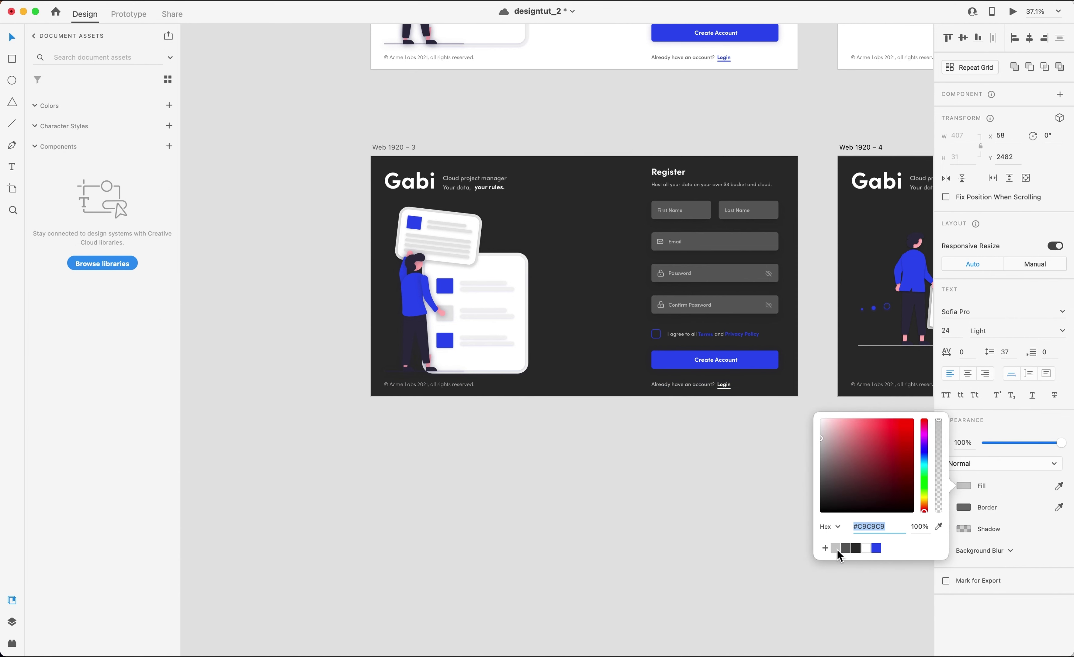
left_click(632, 472)
Set the trousers of the figure on the dark register artboard to #5F5F5F.
scroll(633, 471, "down", 3)
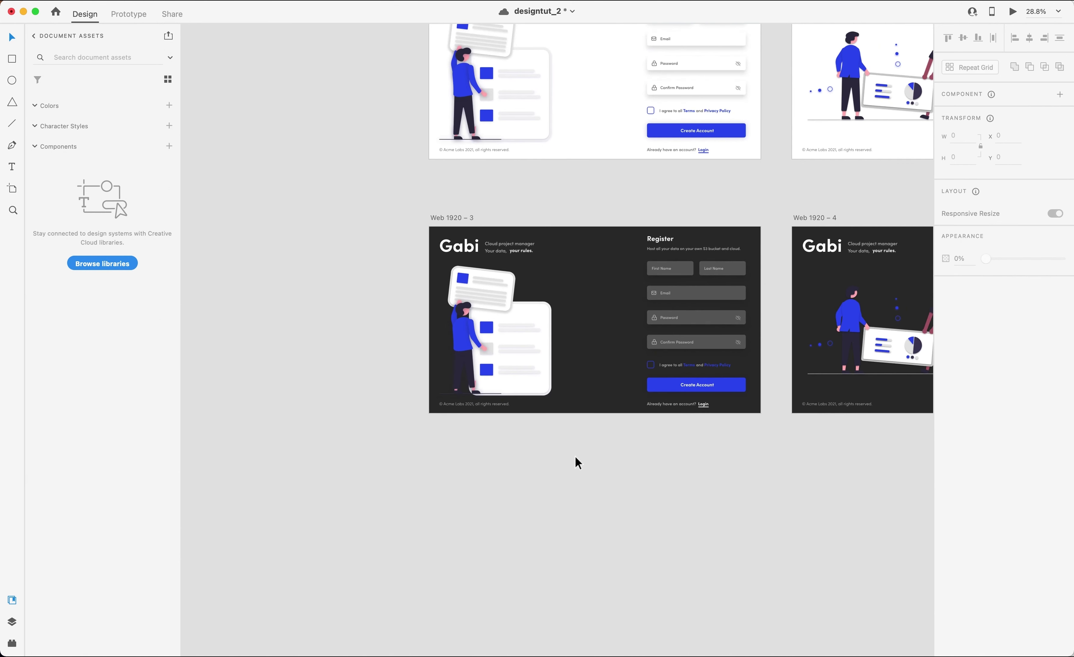
scroll(476, 428, "down", 3)
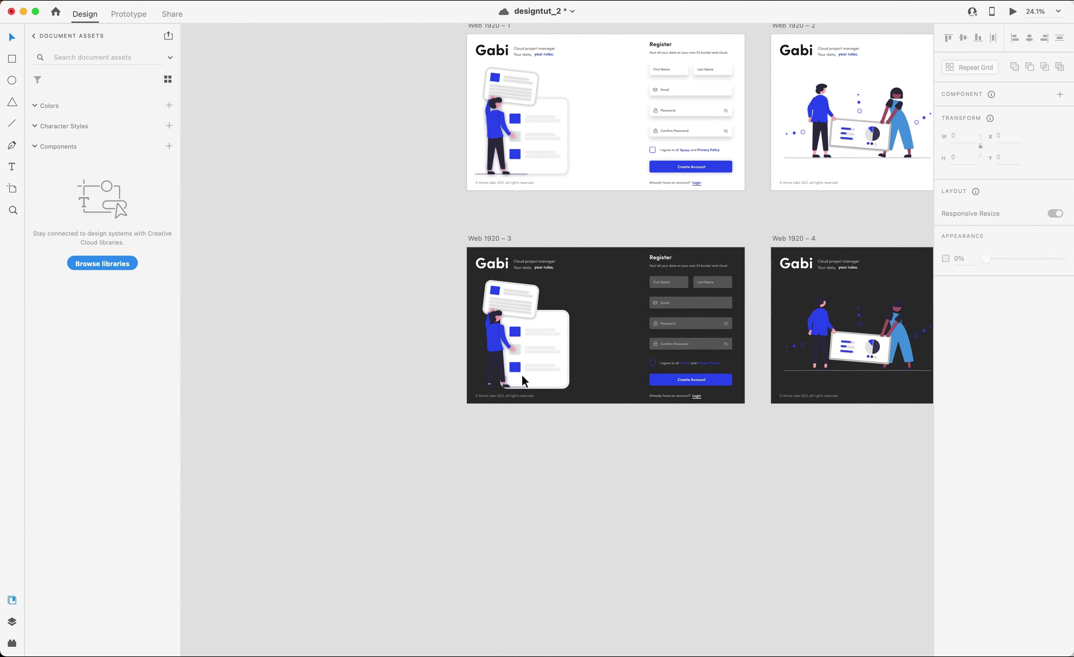
double_click(502, 372)
scroll(502, 372, "up", 3)
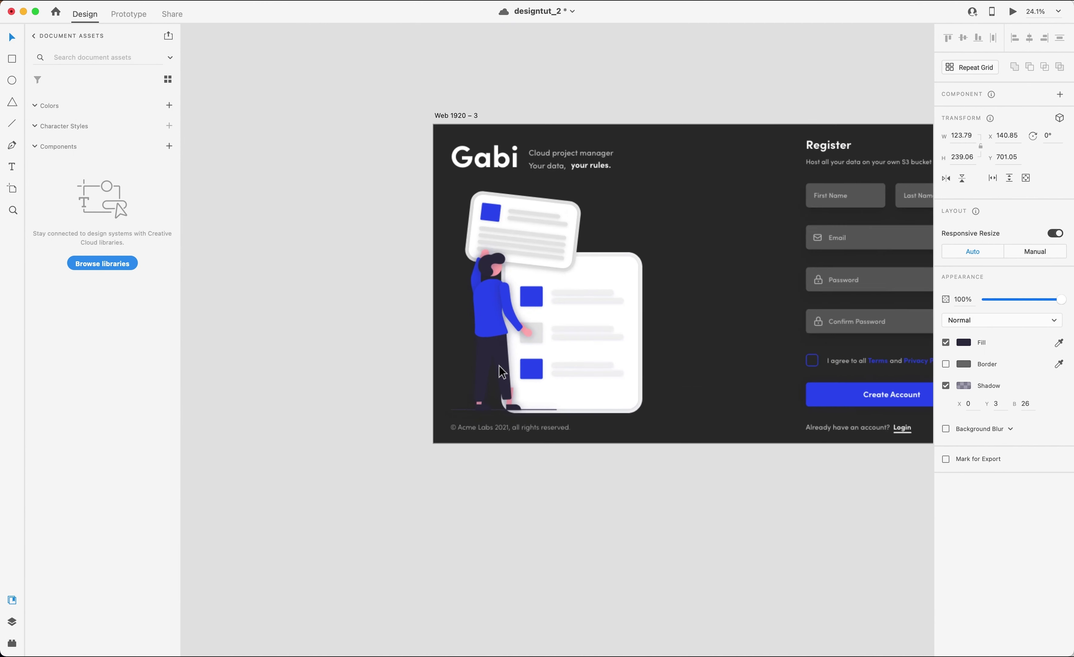
left_click(963, 343)
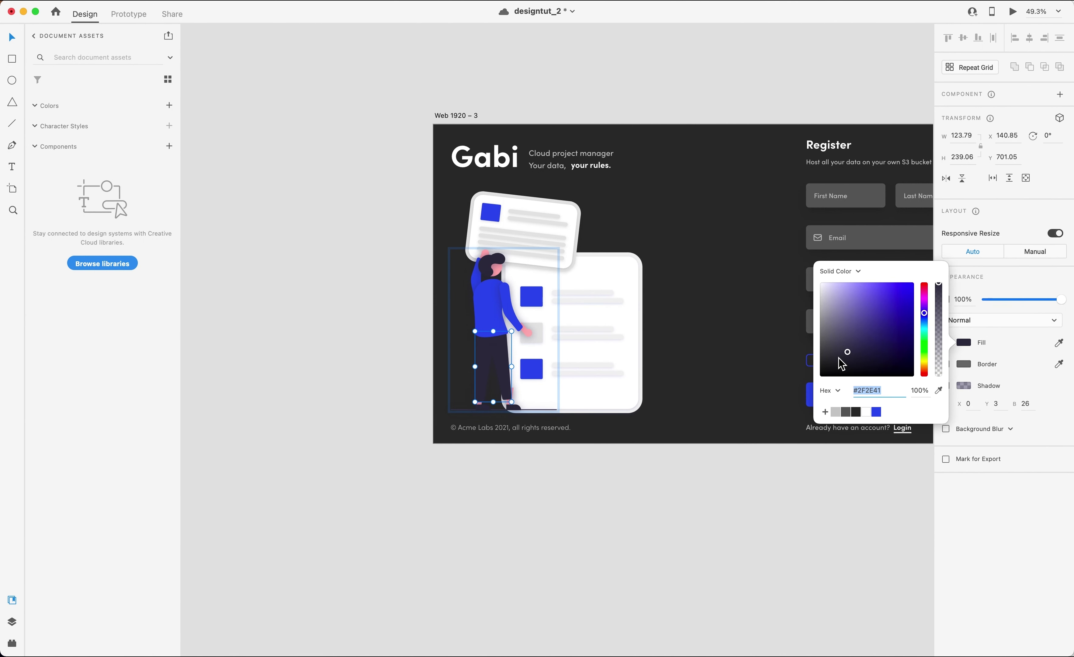
left_click(838, 412)
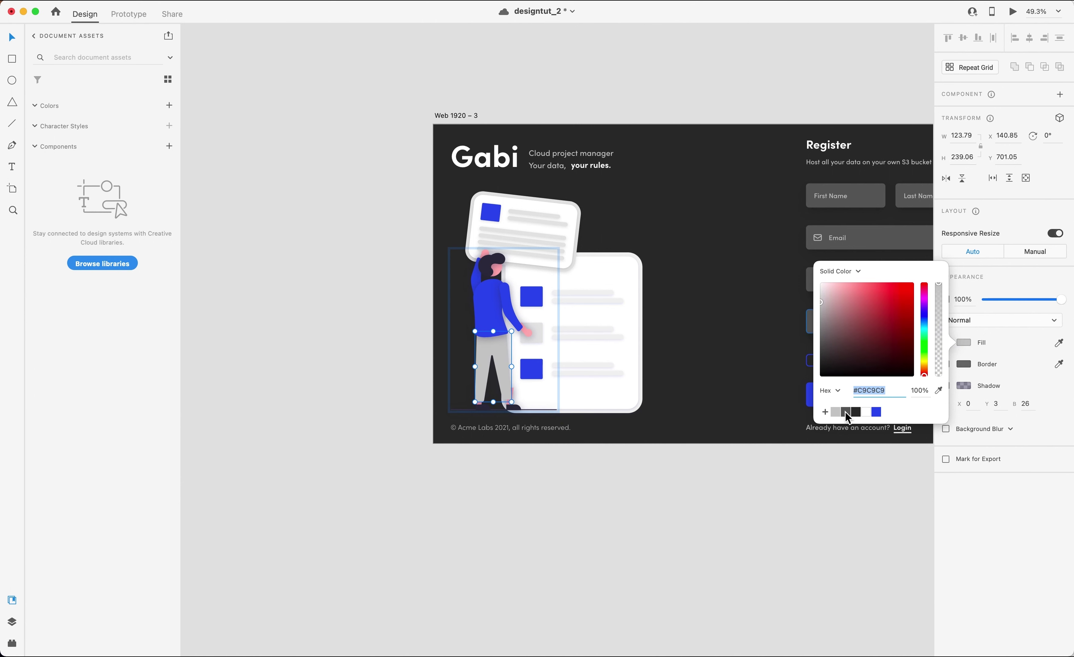
left_click(846, 412)
Reshape the upper edge of the figure's front ankle so it no longer sticks out past the grey trouser leg.
scroll(565, 412, "up", 10)
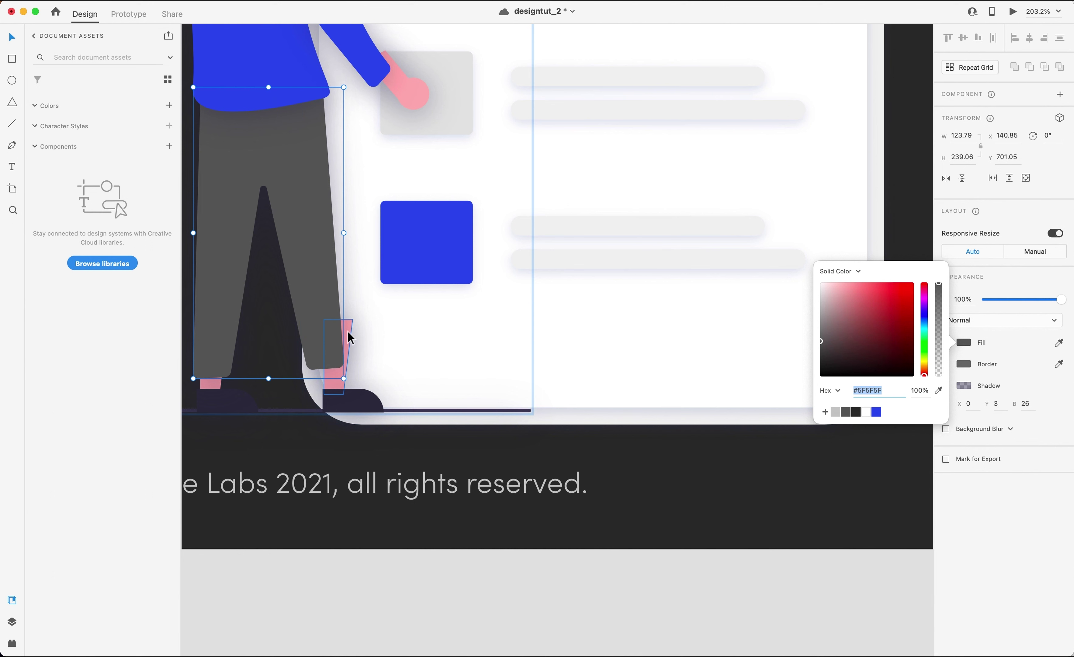
double_click(348, 331)
mouse_move(352, 323)
left_mouse_down()
mouse_move(307, 325)
mouse_move(343, 317)
left_mouse_up()
left_click(351, 318)
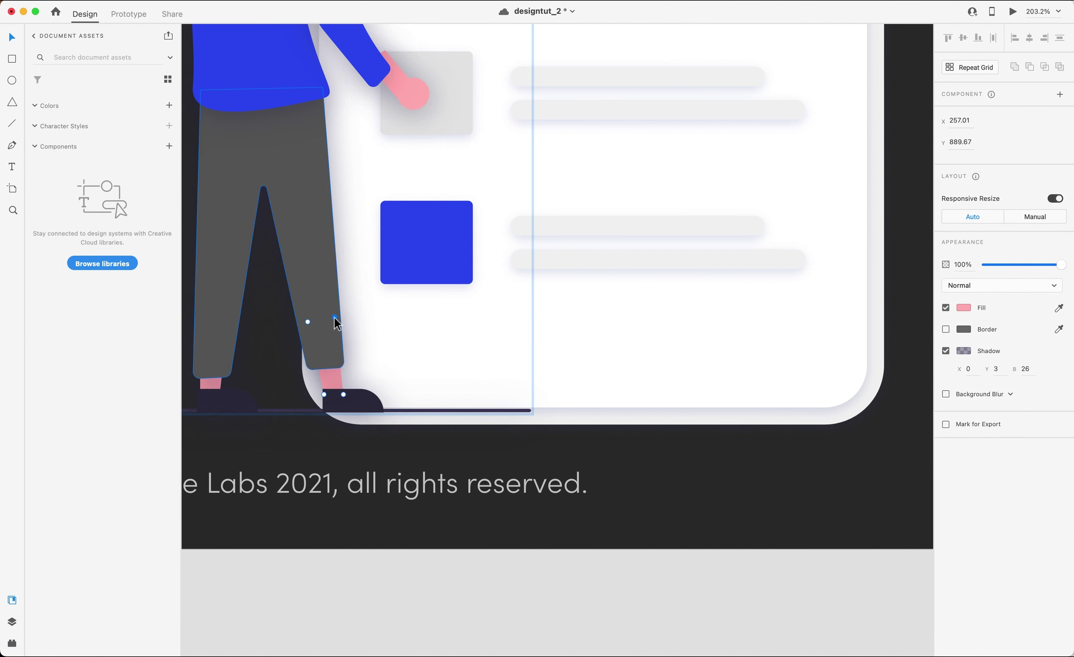
key("Escape")
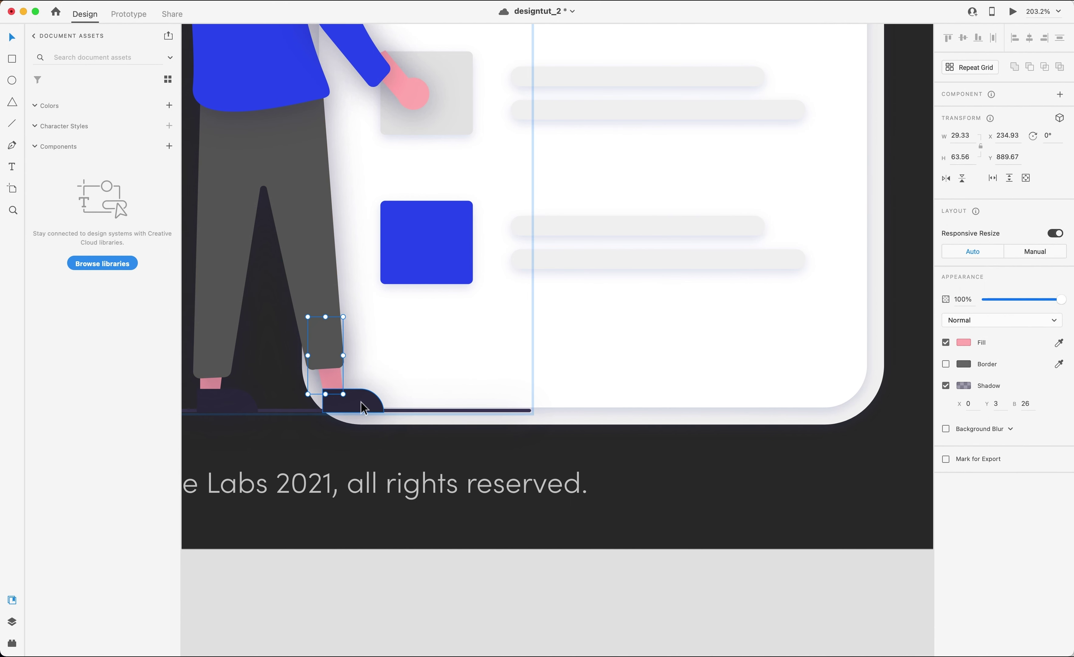
Recolour both shoes of the figure on the dark register artboard to the light grey swatch.
scroll(359, 402, "down", 5)
left_click(360, 401)
left_click_drag(289, 415, 281, 414)
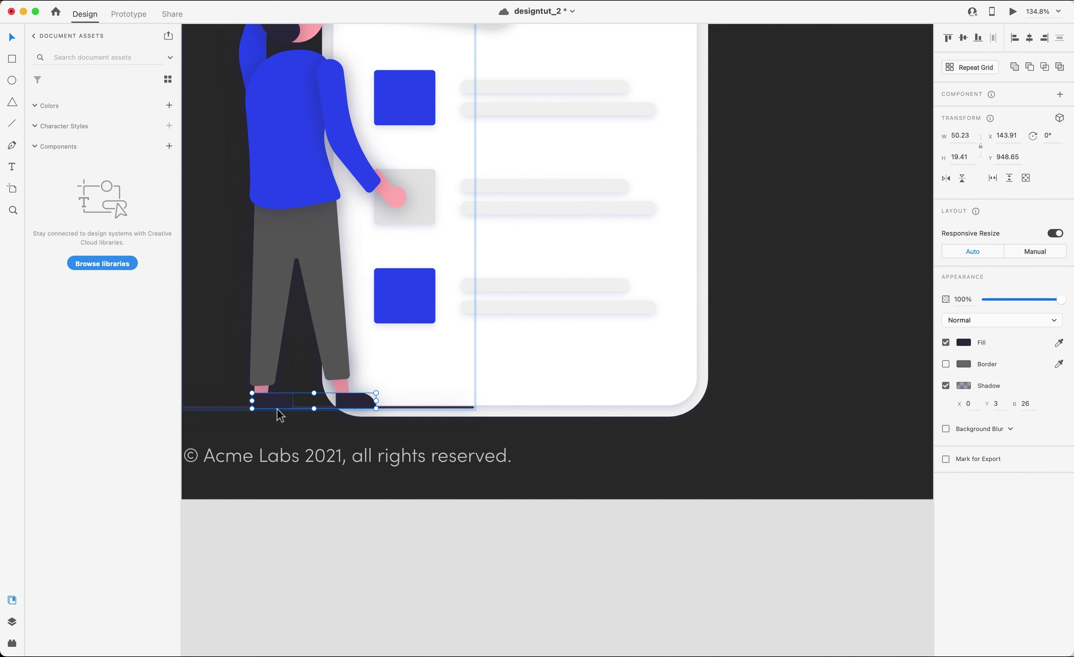
left_click(963, 342)
left_click(846, 412)
left_click(857, 412)
left_click(836, 413)
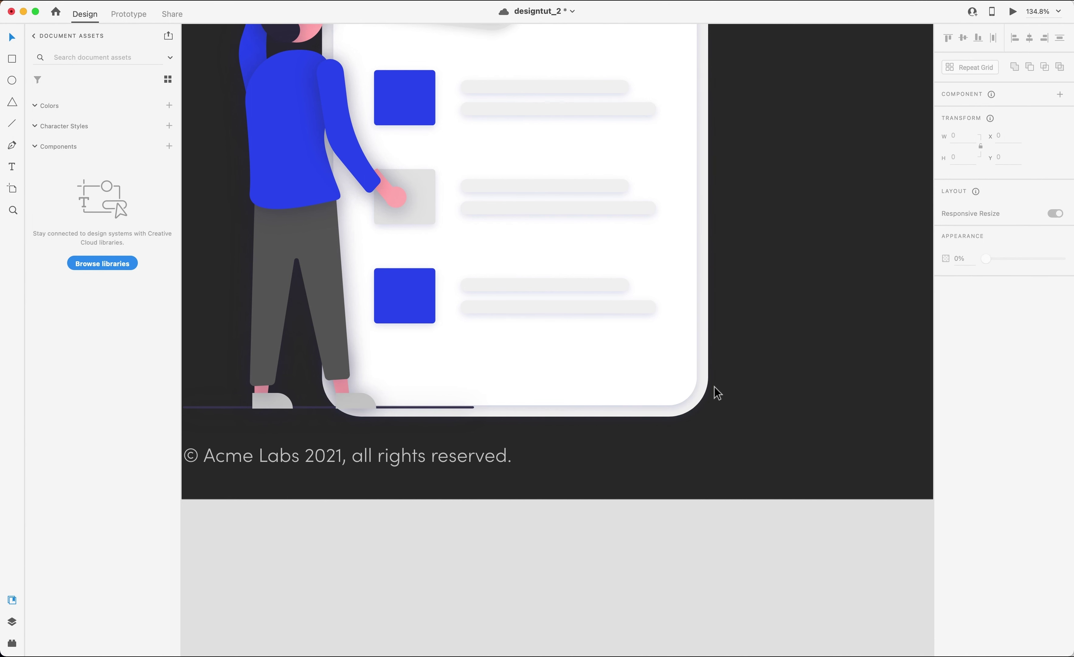
Recolour the left figure's trousers on the dark welcome-back artboard to the dark grey swatch used for the register figure's trousers.
scroll(582, 320, "down", 5)
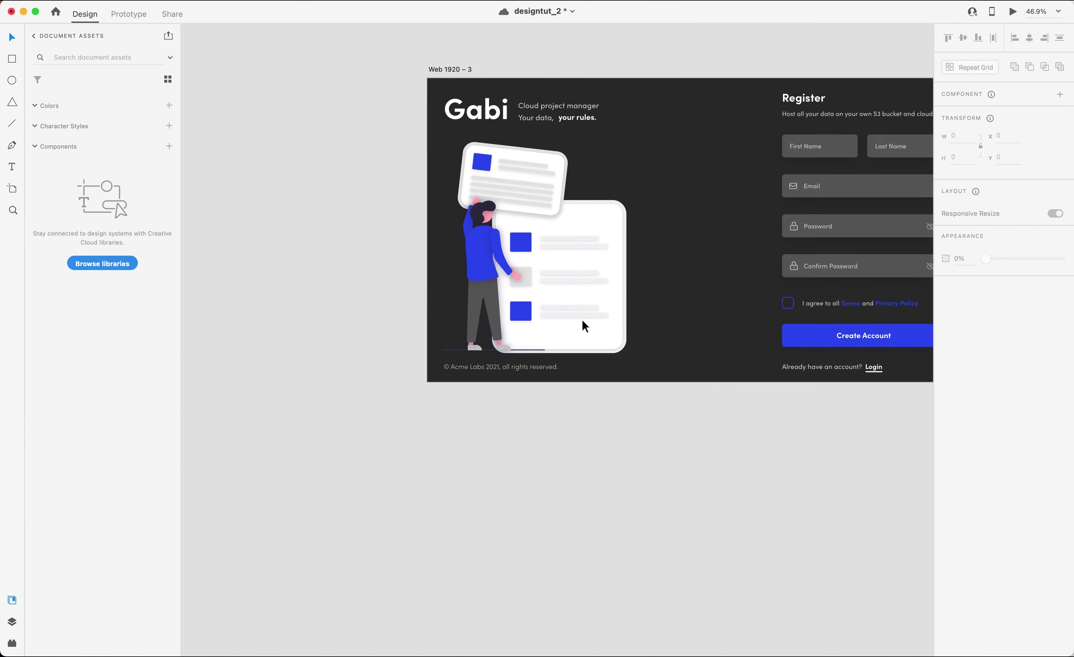
scroll(582, 320, "down", 3)
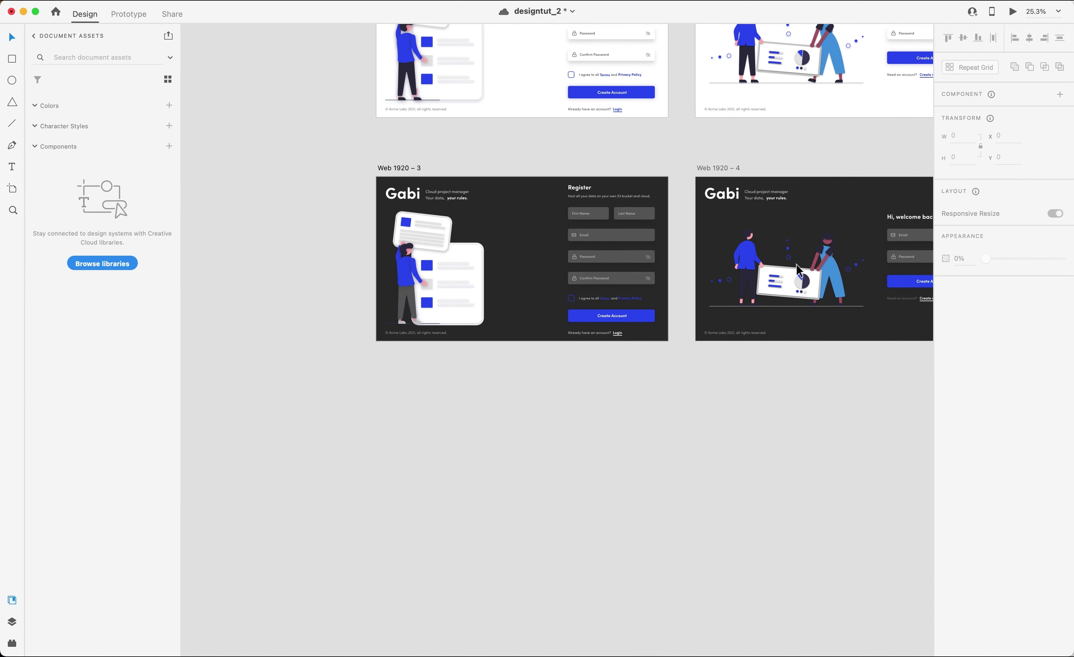
scroll(800, 270, "right", 2)
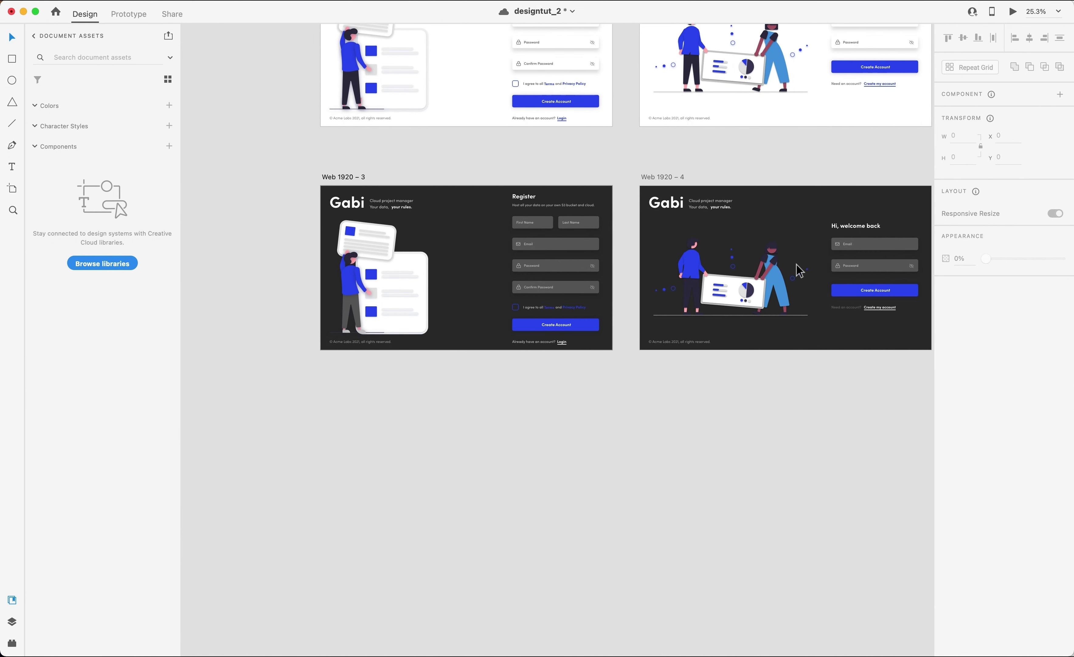
scroll(800, 270, "up", 5)
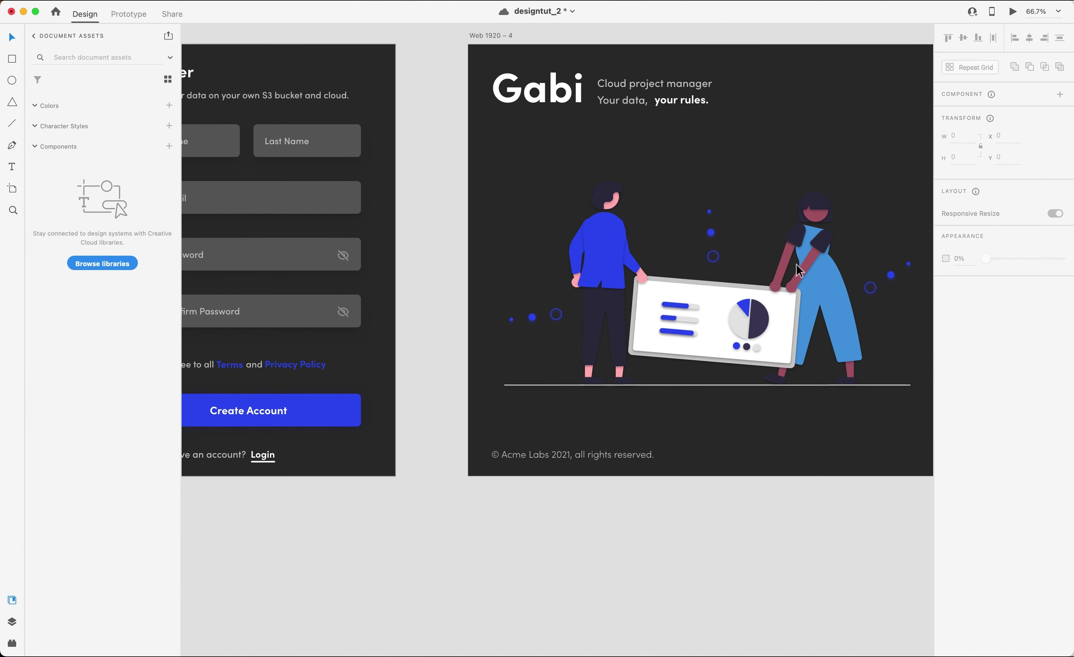
scroll(598, 358, "up", 2)
left_click(626, 319)
double_click(626, 318)
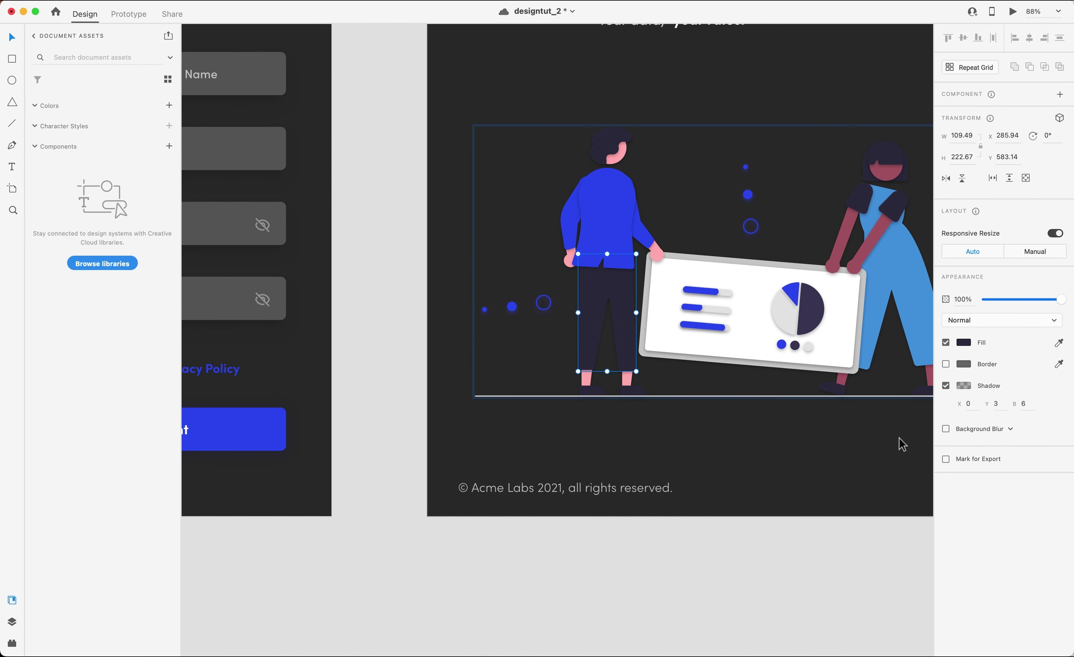
left_click(966, 343)
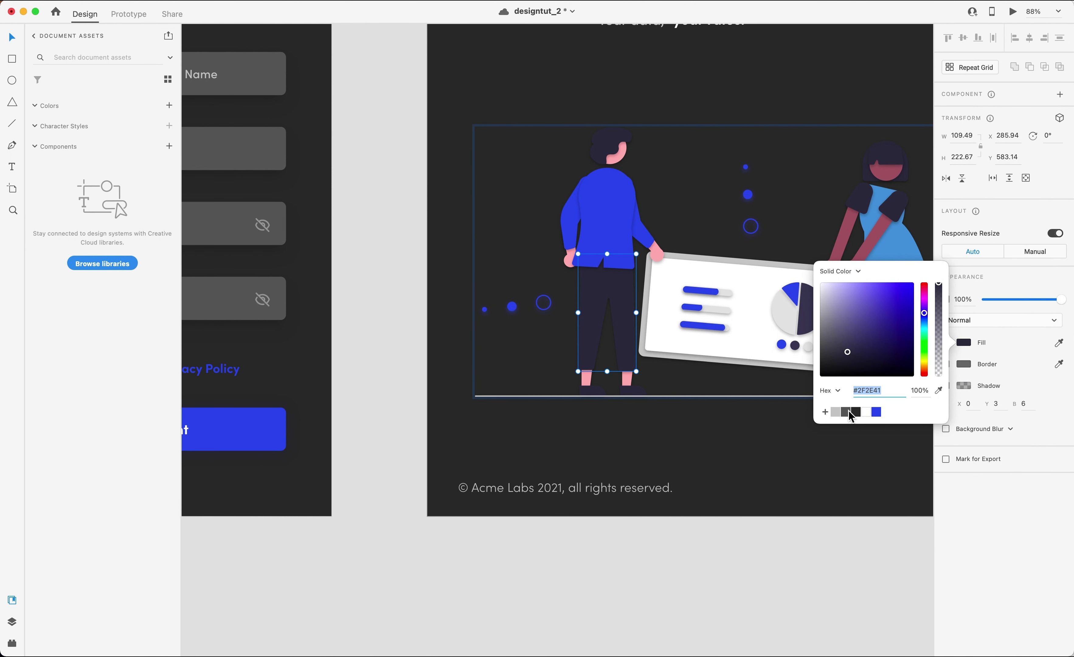
left_click(850, 413)
Set both shoes of the left figure on the dark welcome-back artboard to #C9C9C9.
left_click(632, 392)
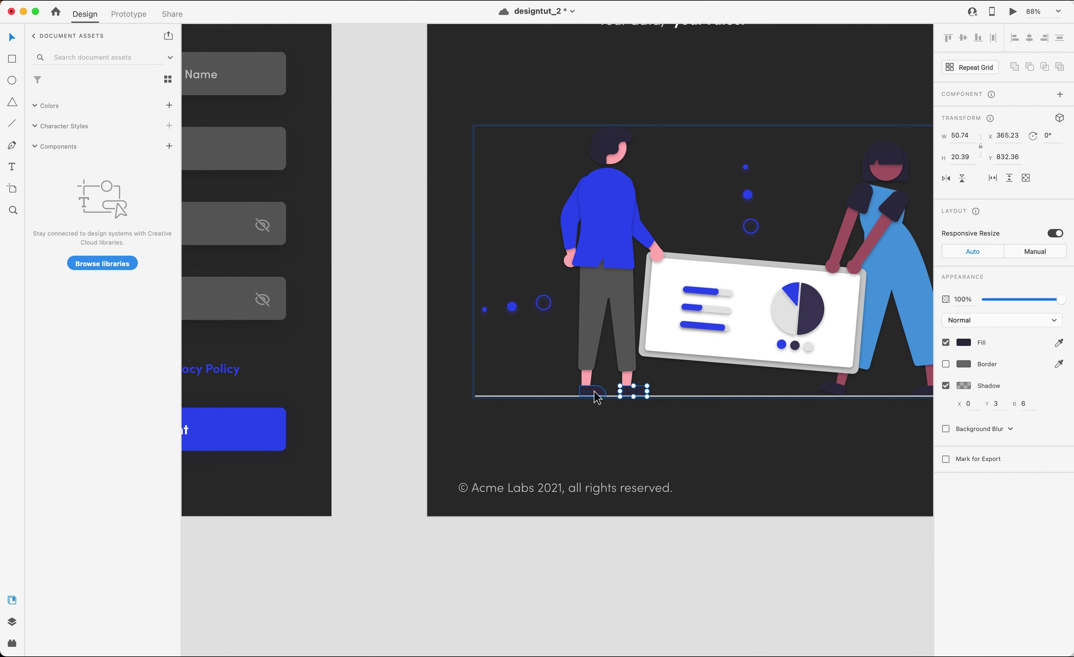
left_click(593, 392, "shift")
left_click(966, 342)
left_click(845, 414)
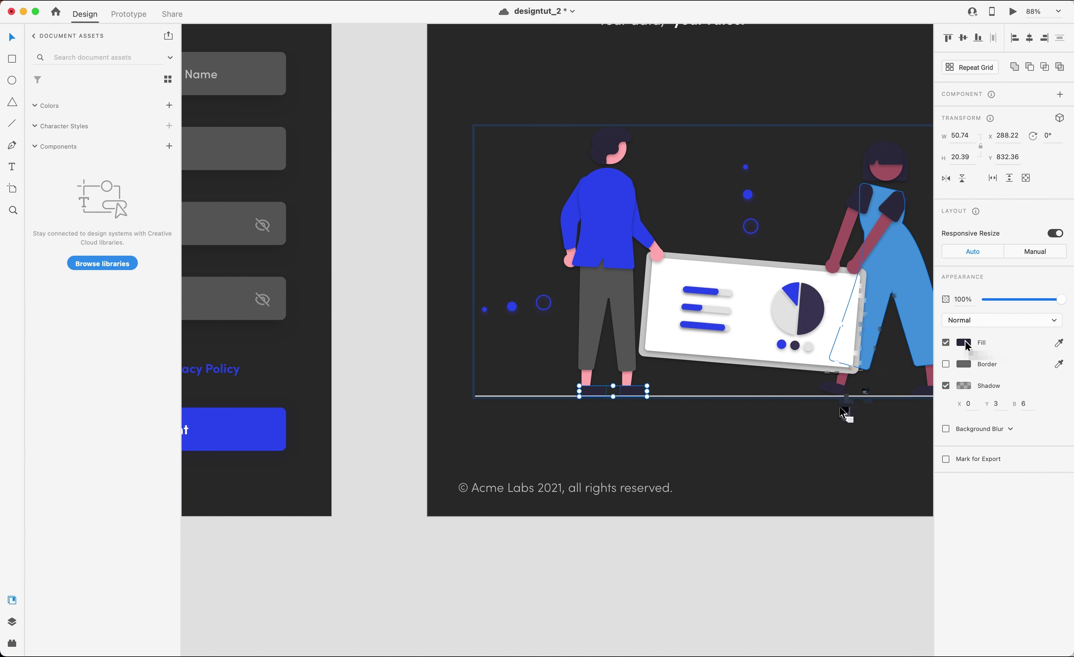
left_click(966, 342)
left_click(836, 412)
Recolour both sleeves of the right figure with the light blue sampled from her jumpsuit.
scroll(587, 364, "right", 5)
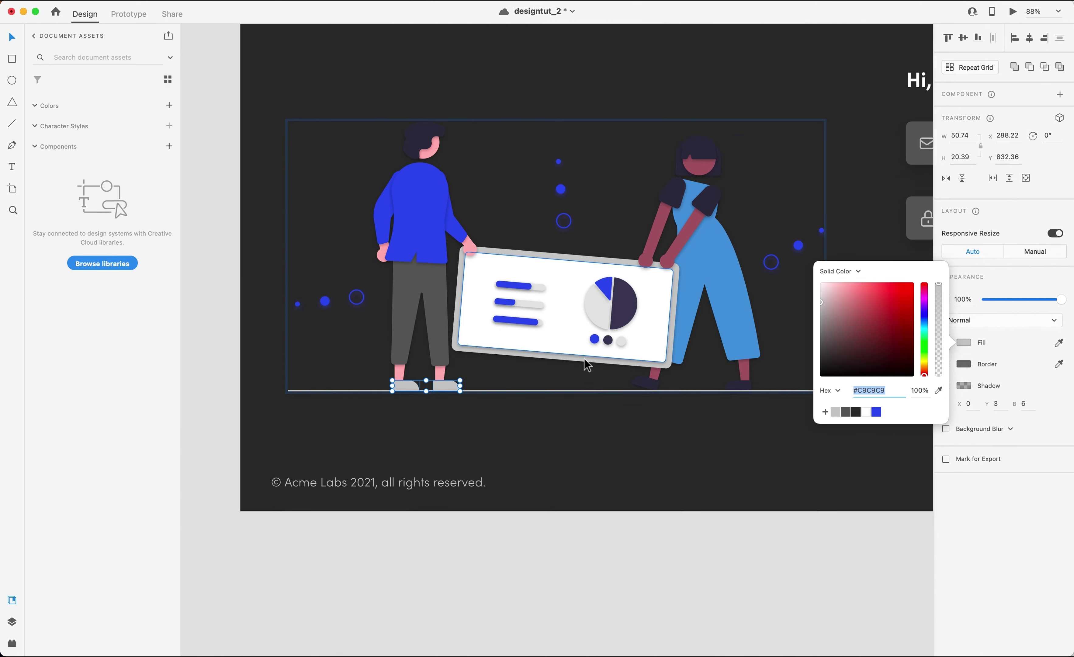
scroll(587, 364, "right", 5)
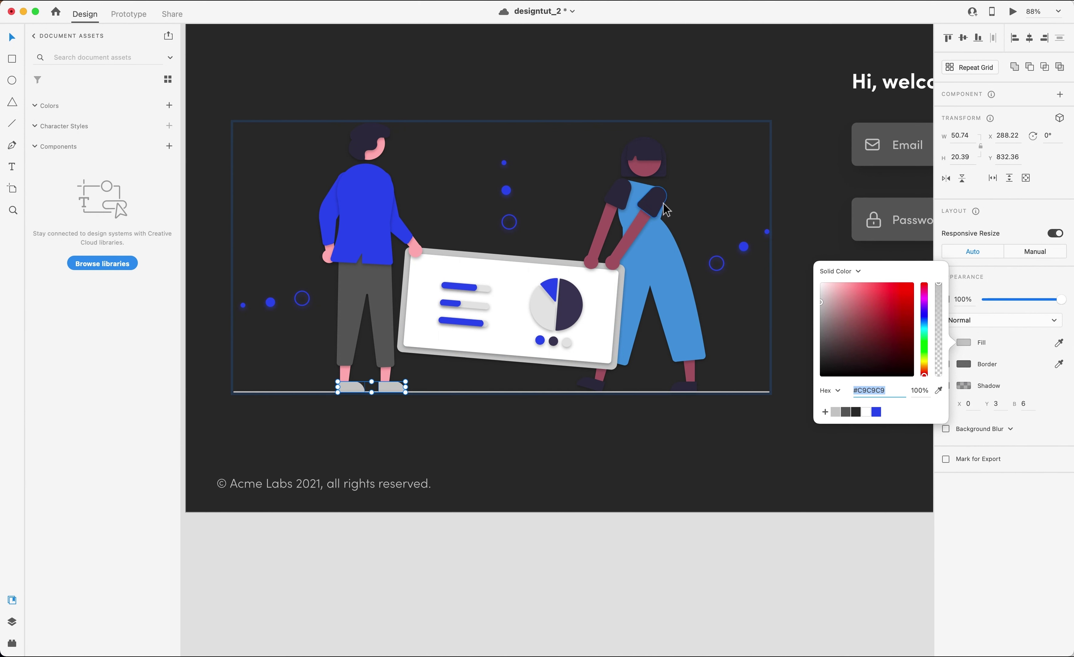
left_click(666, 210)
left_click(628, 201, "shift")
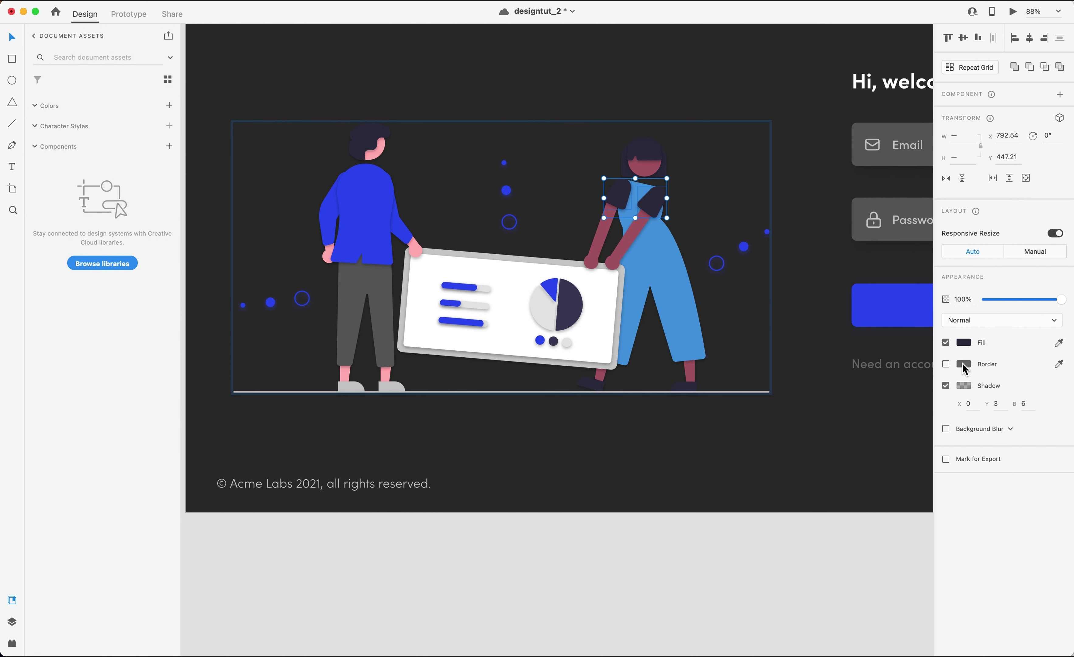
left_click(965, 343)
left_click(876, 412)
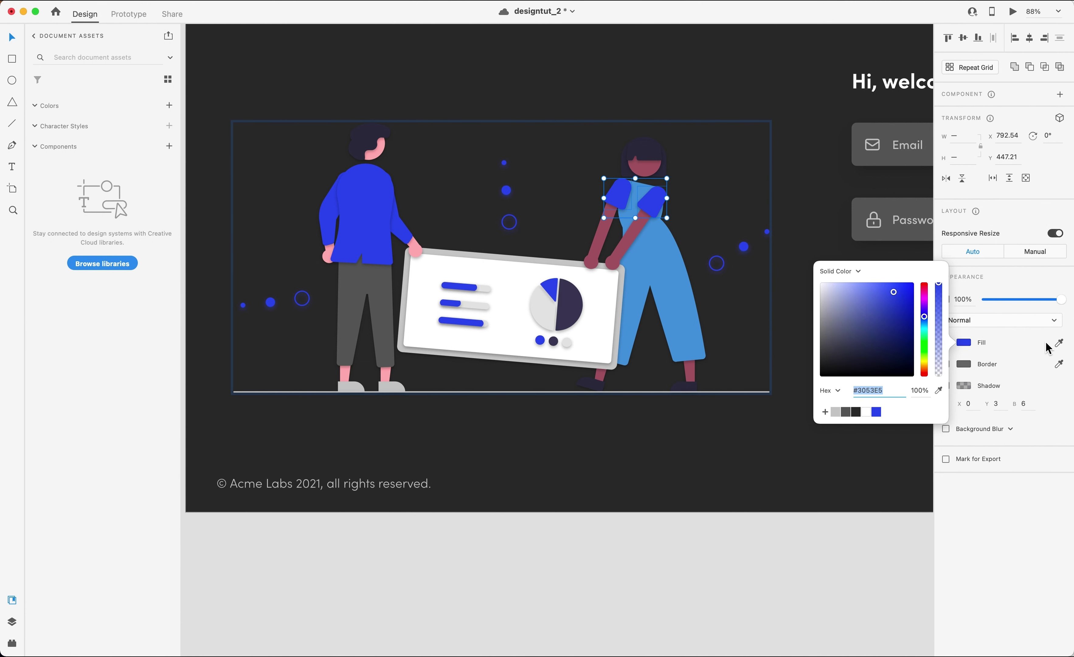
left_click(1059, 343)
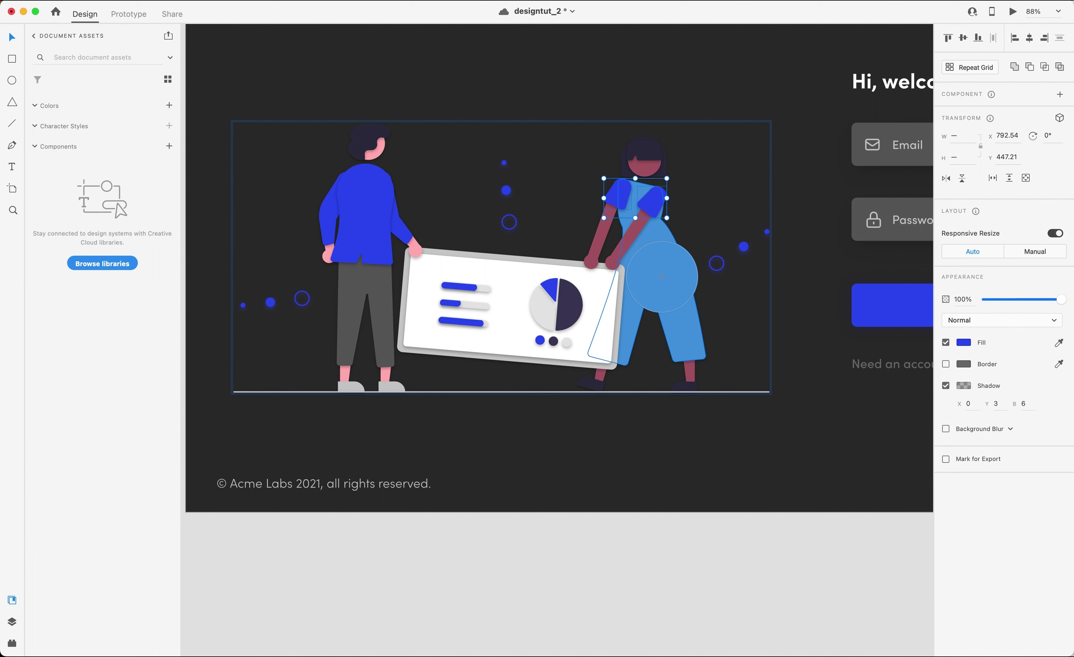
left_click(662, 277)
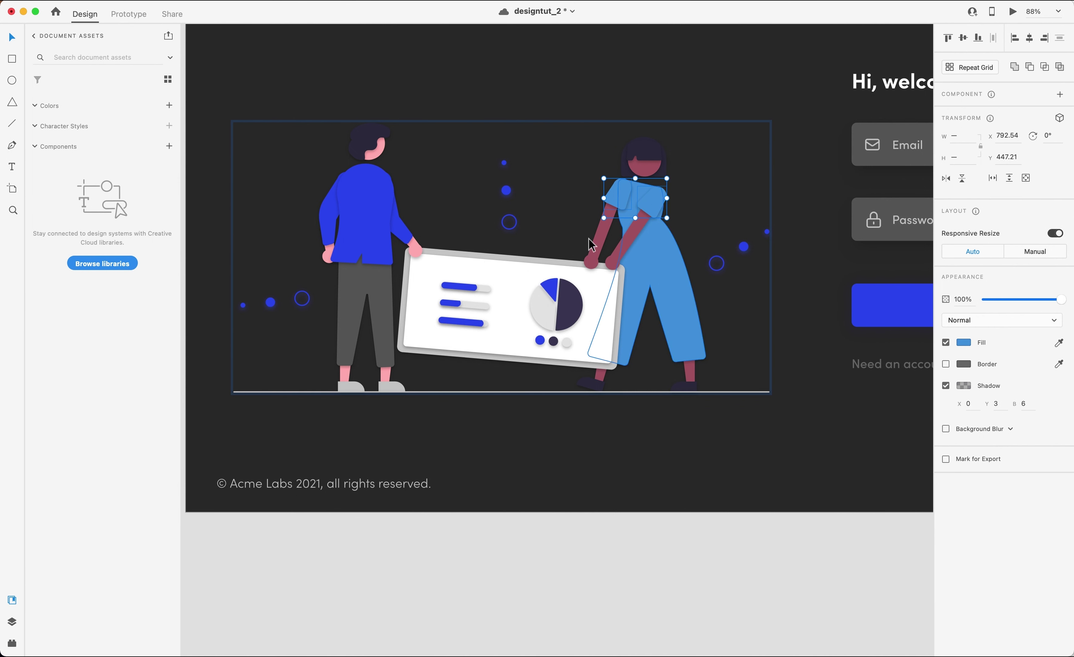
Recolour the dark half of the pie chart with the light blue sampled from the jumpsuit.
left_click(568, 320)
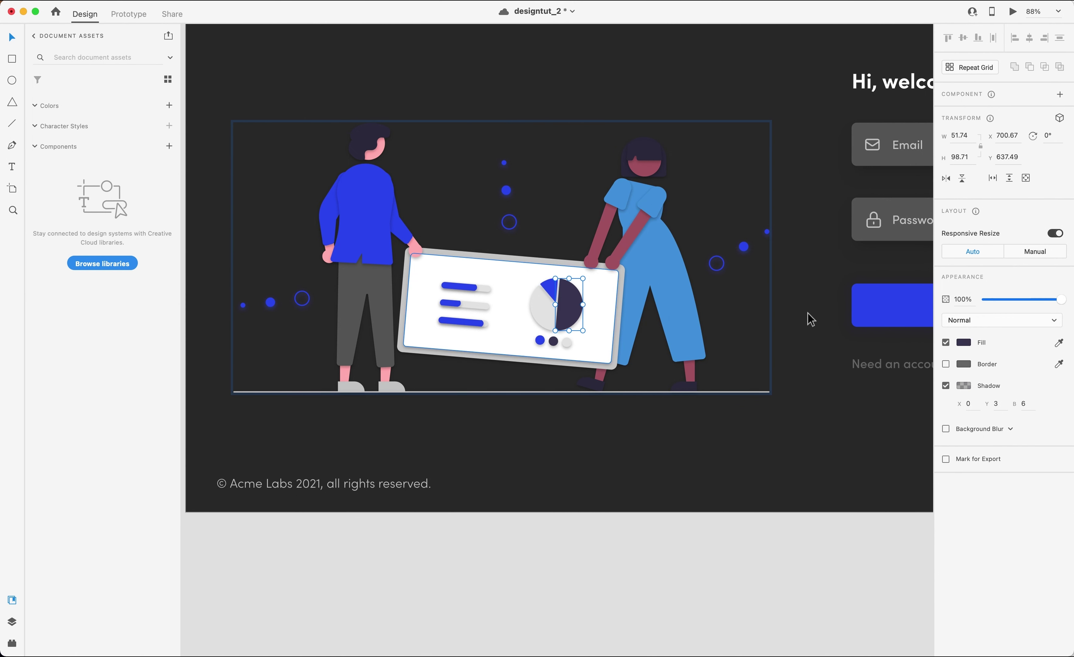
left_click(1059, 344)
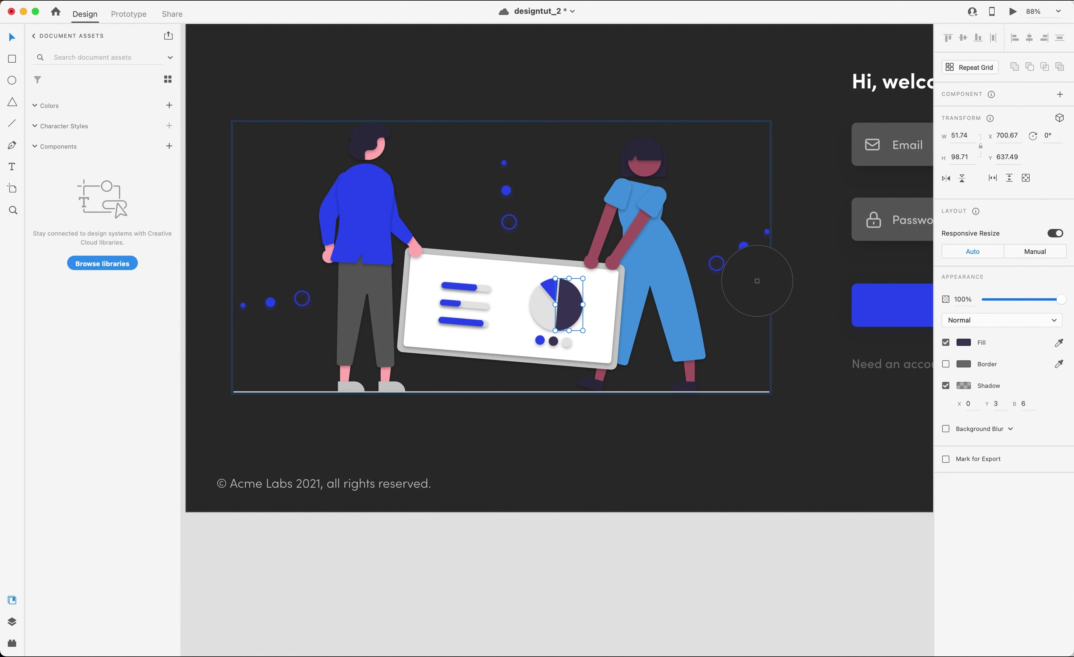
left_click(680, 275)
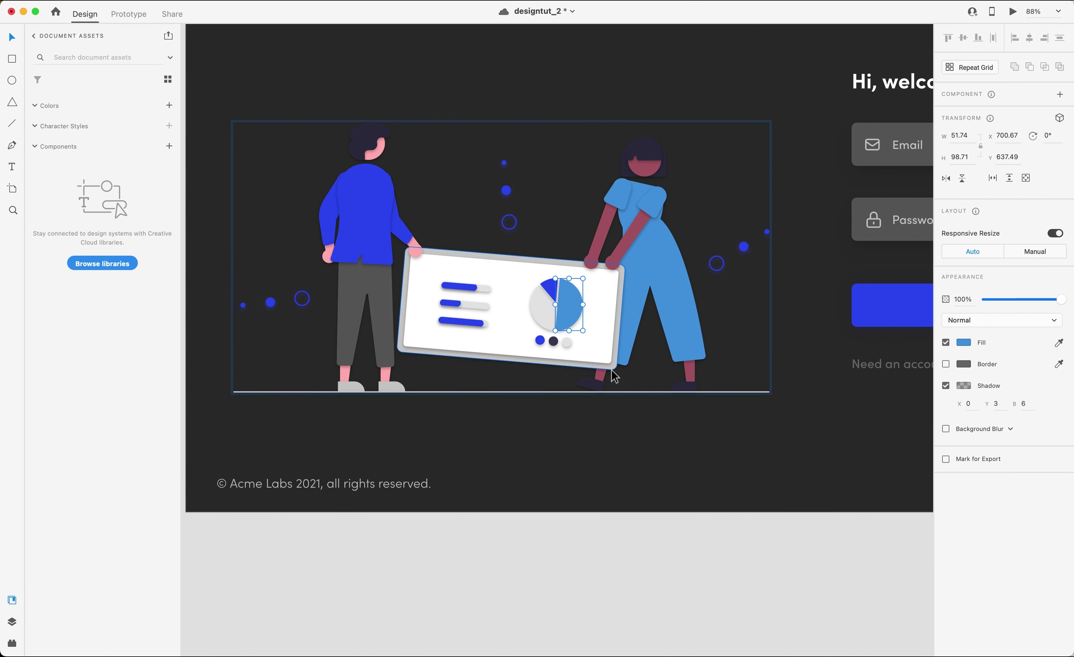
Recolour the "Need an account?" text on the dark welcome-back artboard to light grey.
left_click(902, 381)
left_click(902, 368)
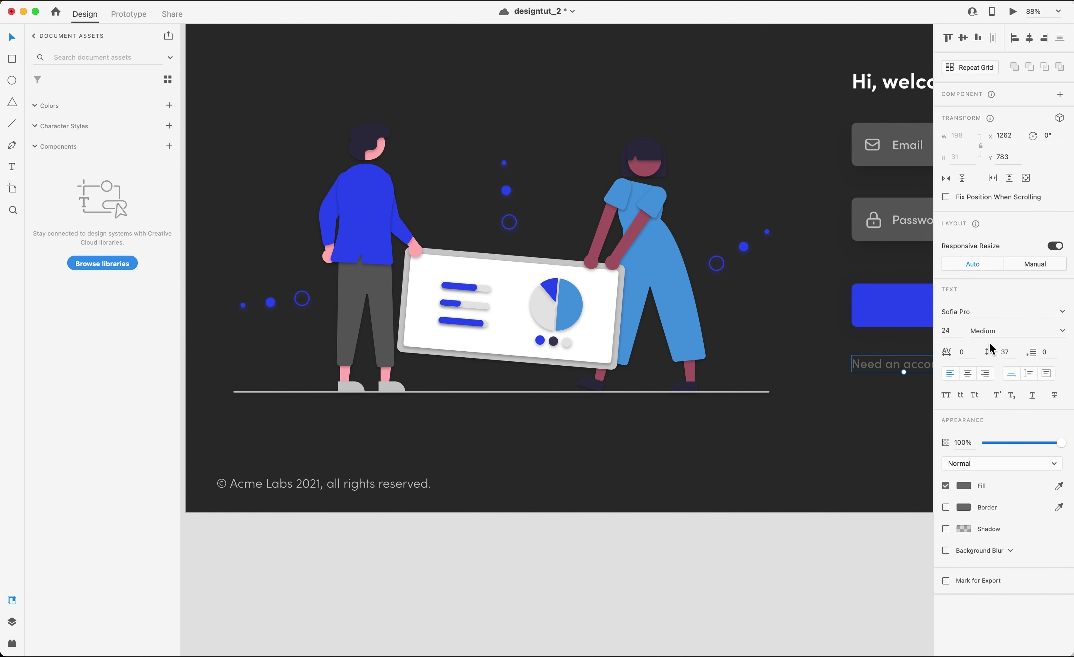
left_click(964, 486)
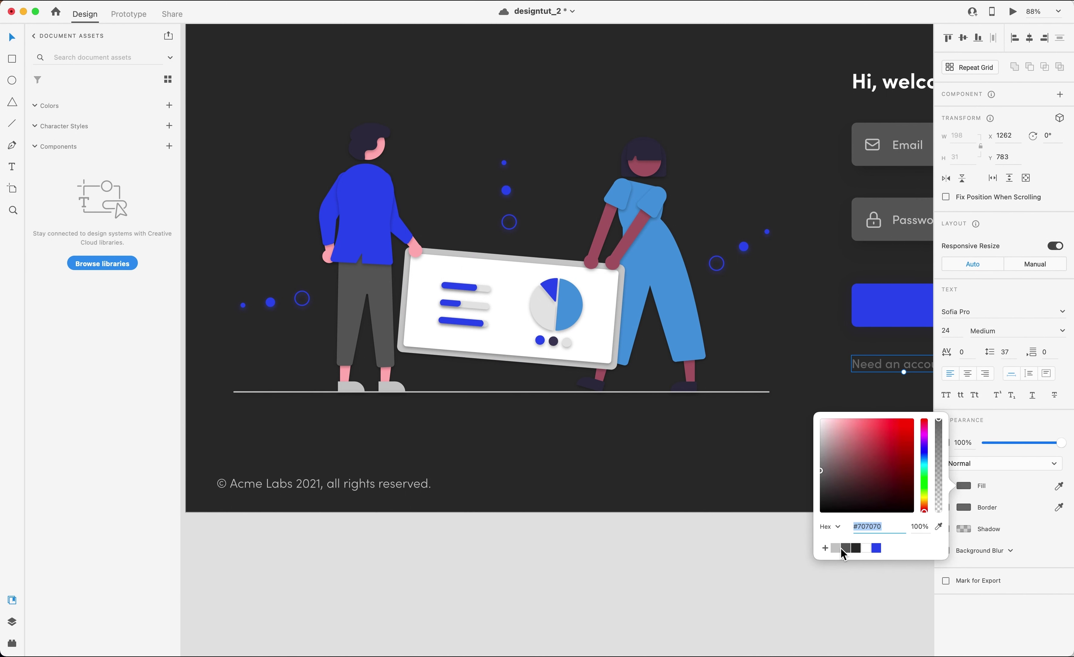
left_click(841, 549)
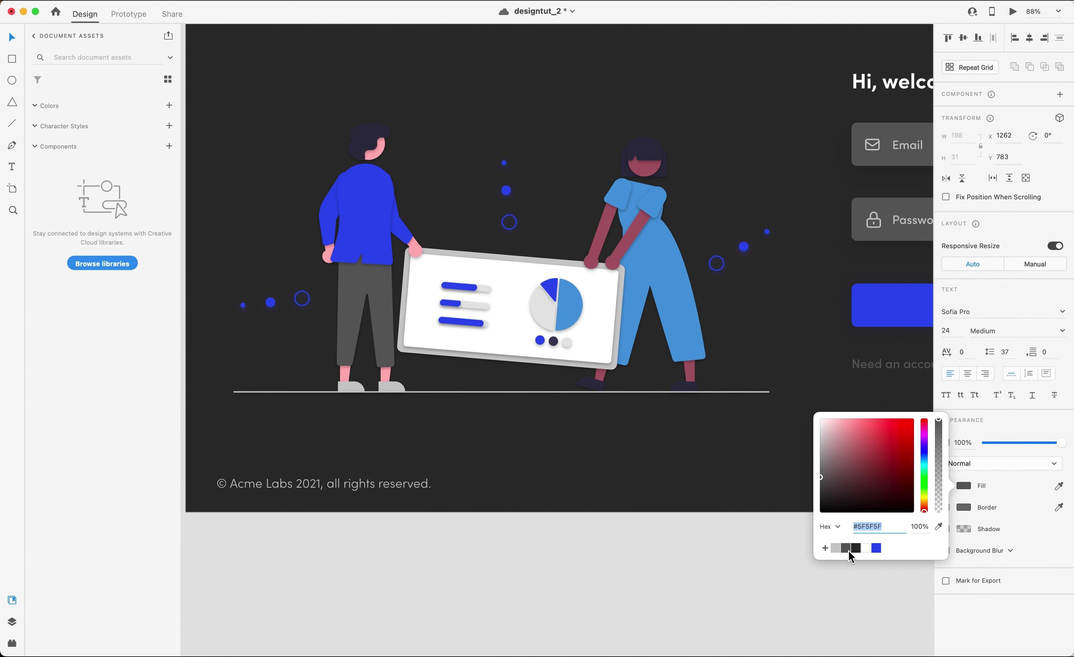
left_click(745, 498)
scroll(718, 476, "down", 5)
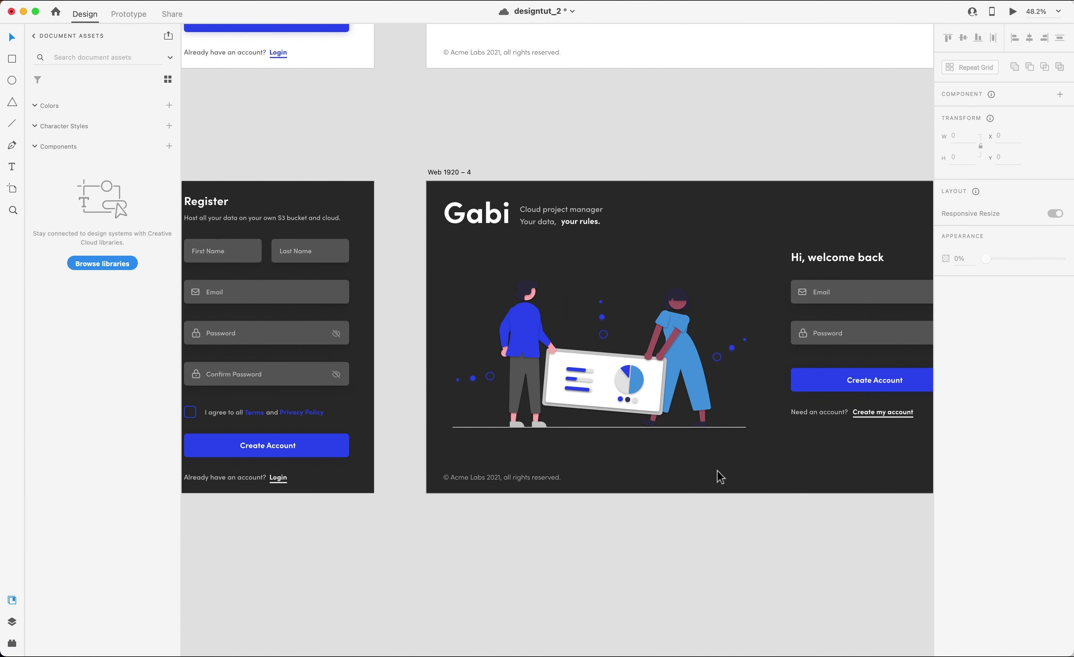
scroll(720, 476, "right", 2)
scroll(720, 476, "down", 5)
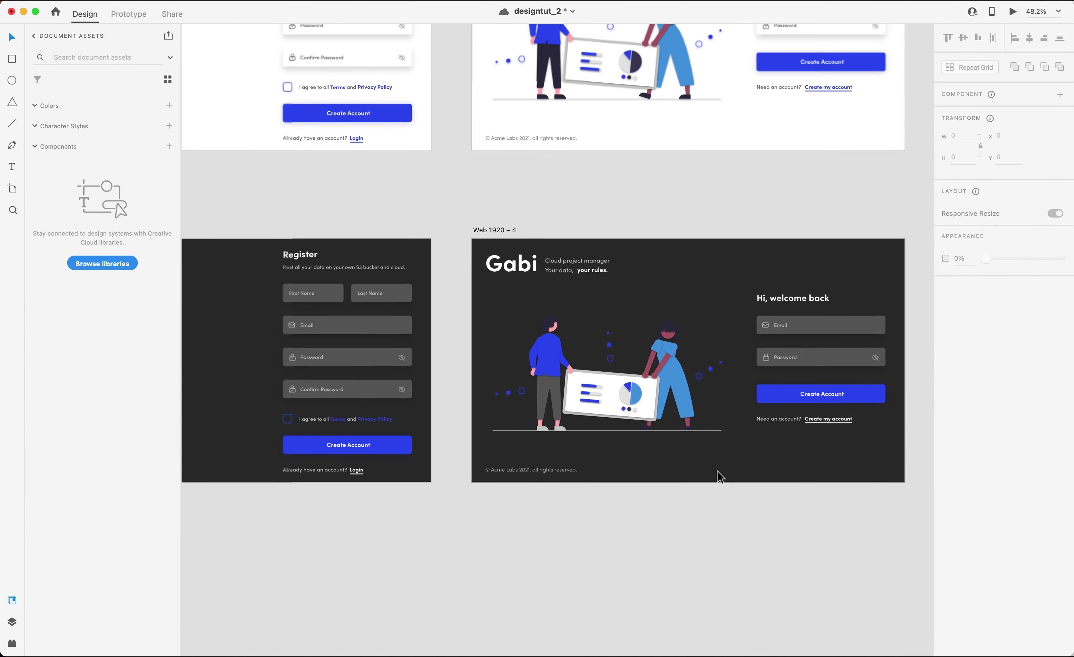
Recolour the hair of both figures on the dark welcome-back artboard to a greyish purple.
scroll(648, 383, "left", 3)
scroll(649, 383, "down", 2)
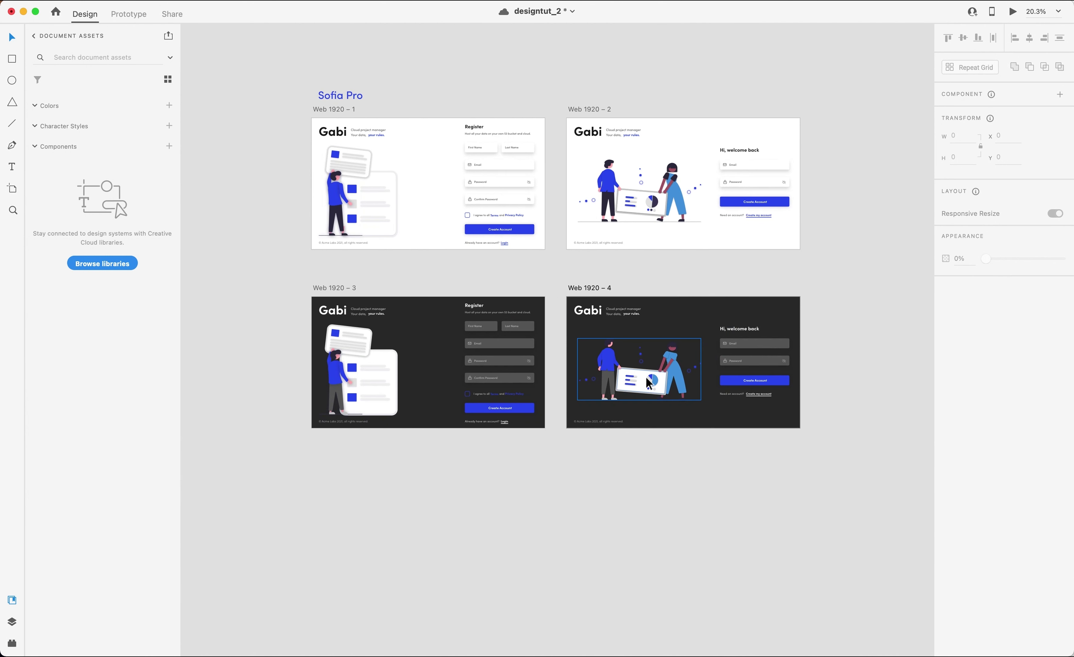
scroll(649, 382, "up", 3)
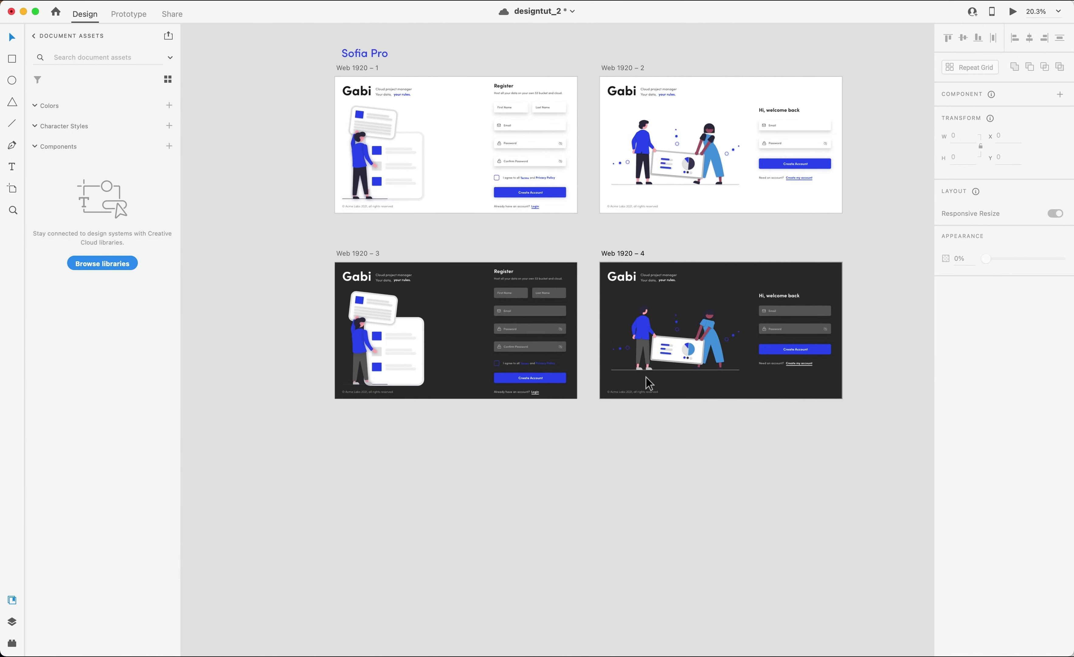
scroll(650, 382, "up", 3)
scroll(650, 382, "up", 5)
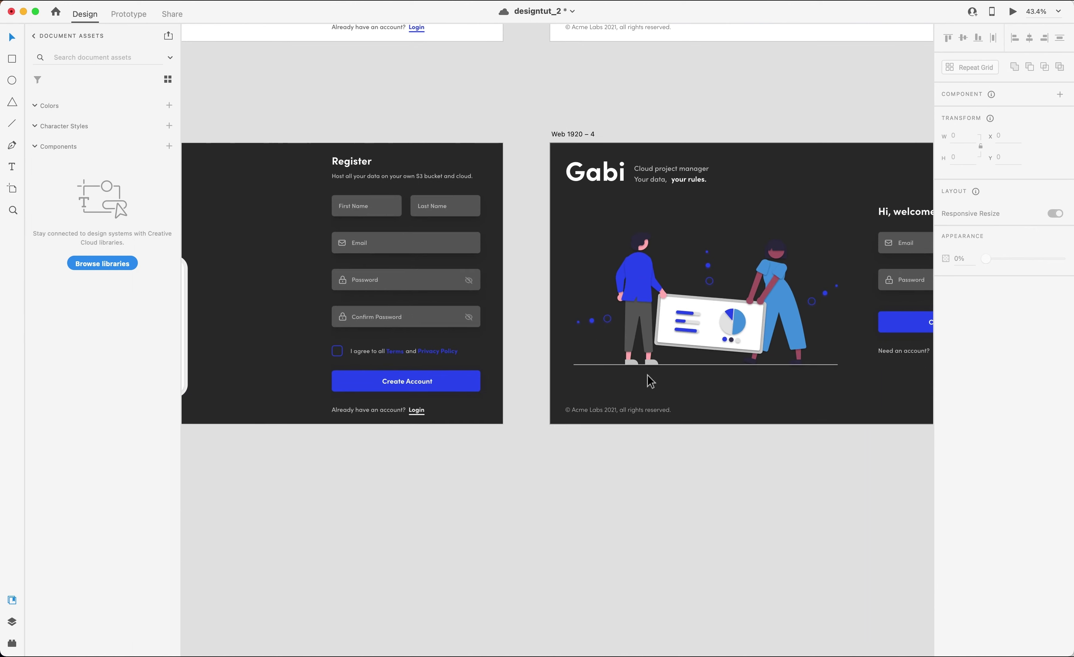
left_click(655, 253)
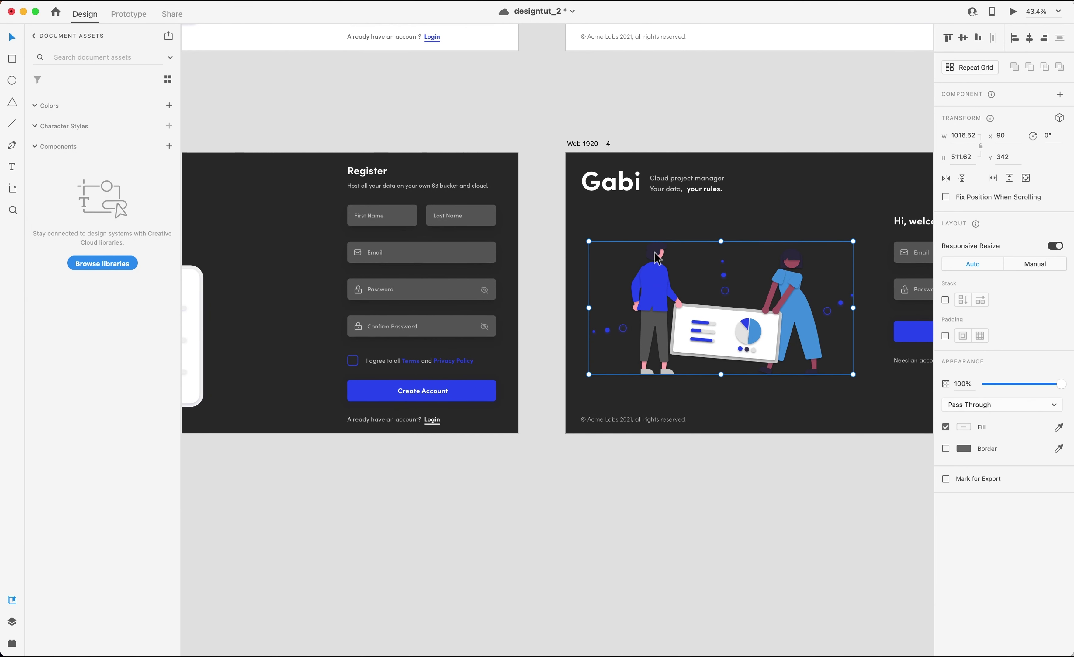
double_click(657, 257)
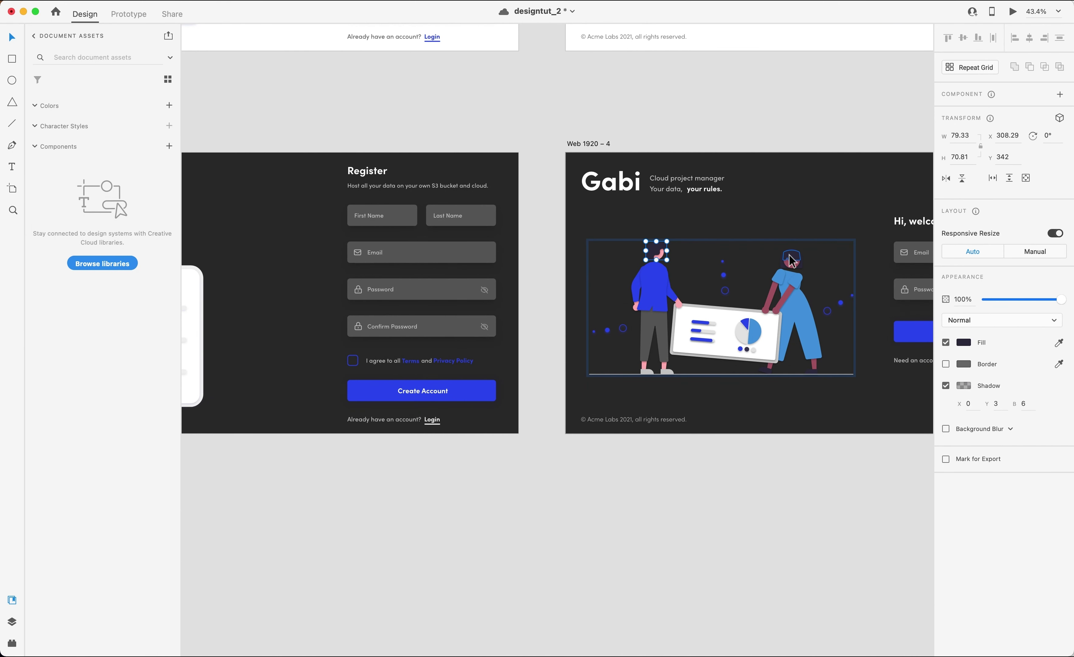
scroll(791, 260, "up", 8)
left_click(768, 270, "shift")
left_click(757, 285, "shift")
left_click(962, 344)
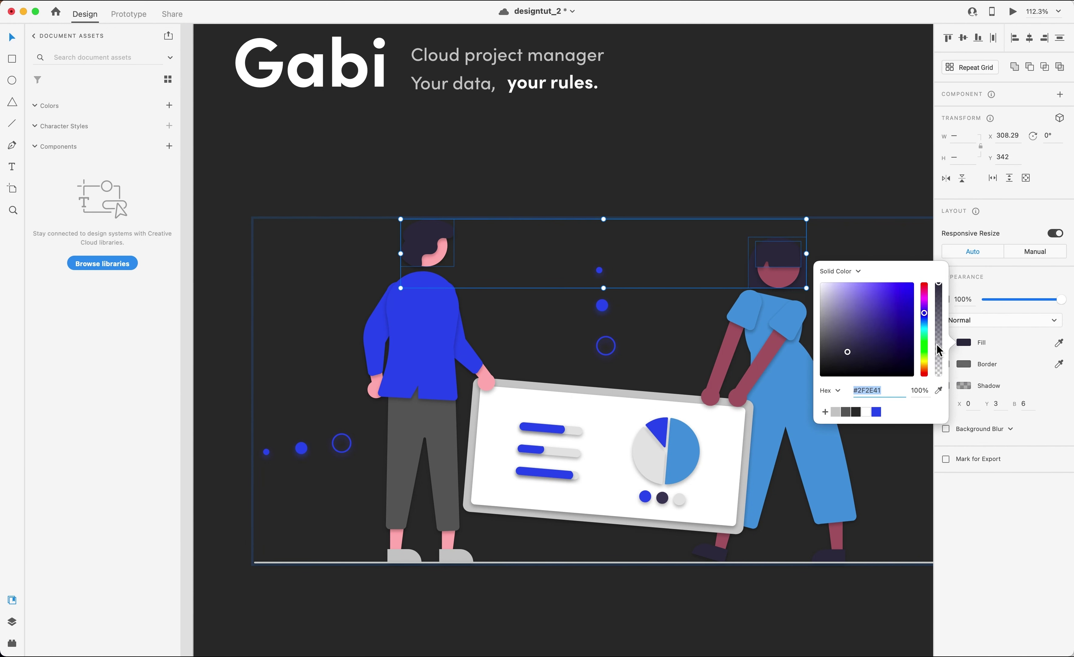
left_click(827, 326)
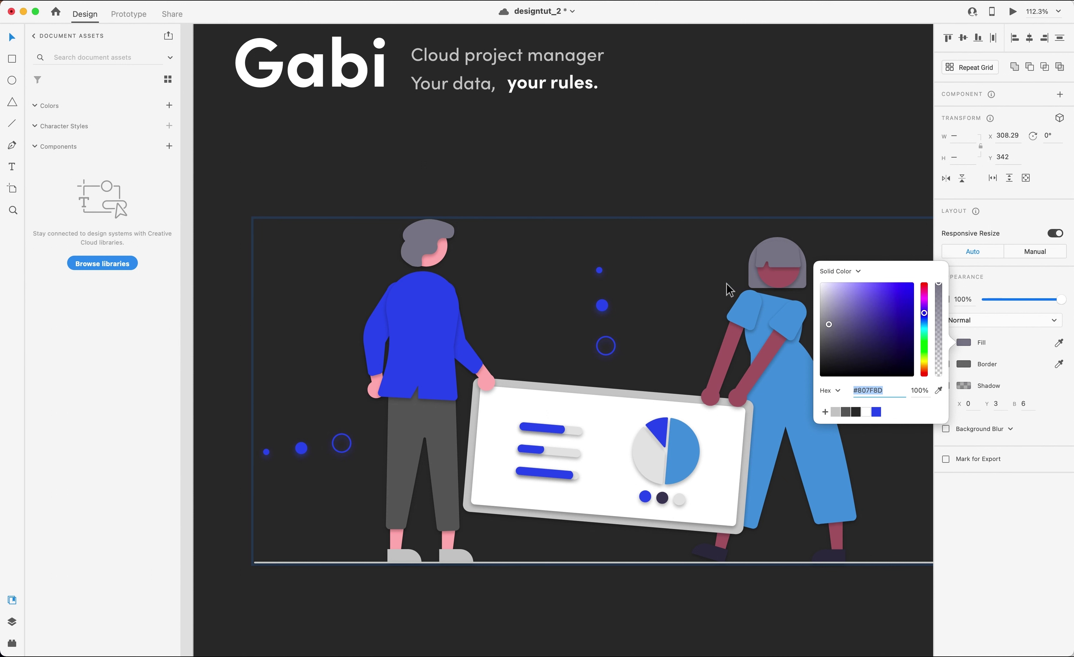
left_click(495, 251)
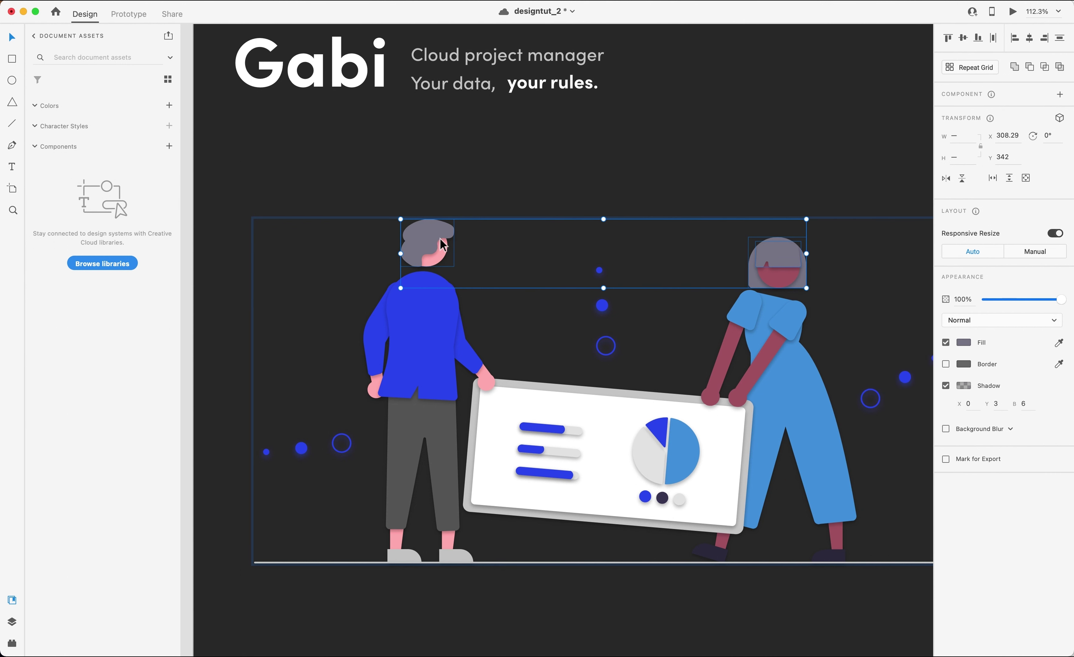
key("Escape")
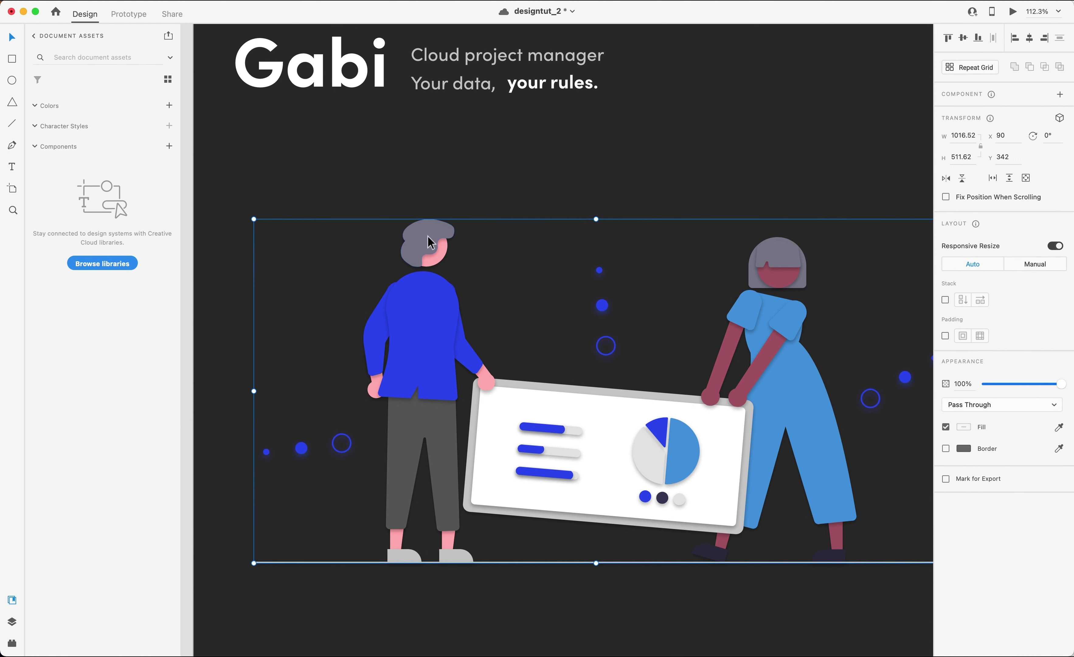
Set the left figure's hair on the dark welcome-back artboard to purple #5D53DE.
left_click(484, 211)
double_click(424, 244)
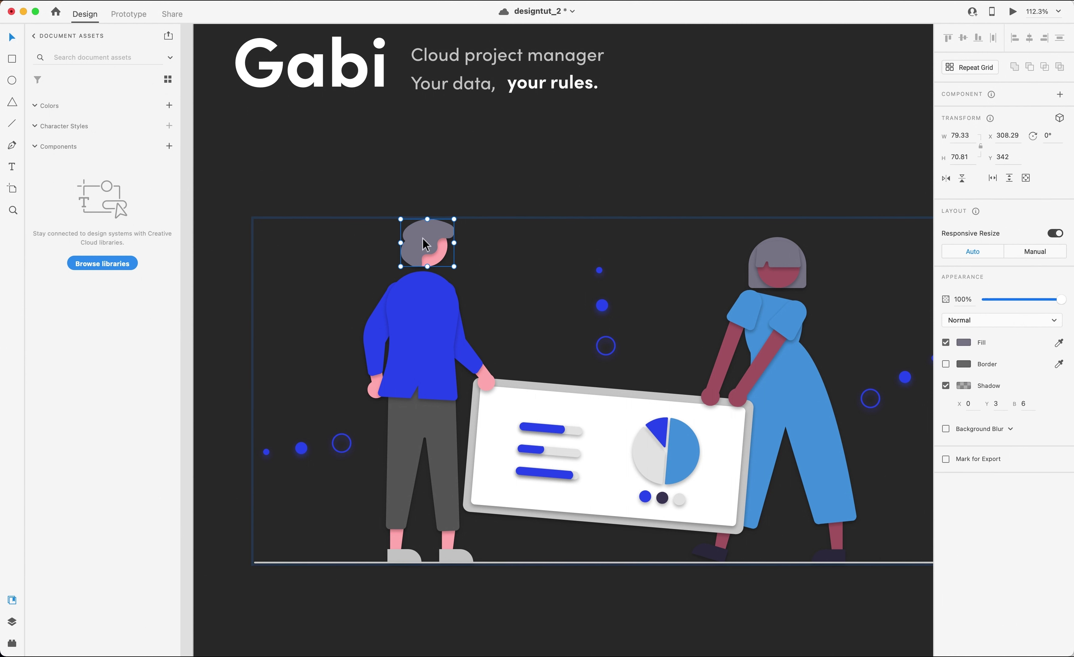
left_click(966, 342)
left_click(875, 321)
left_click_drag(877, 318, 881, 295)
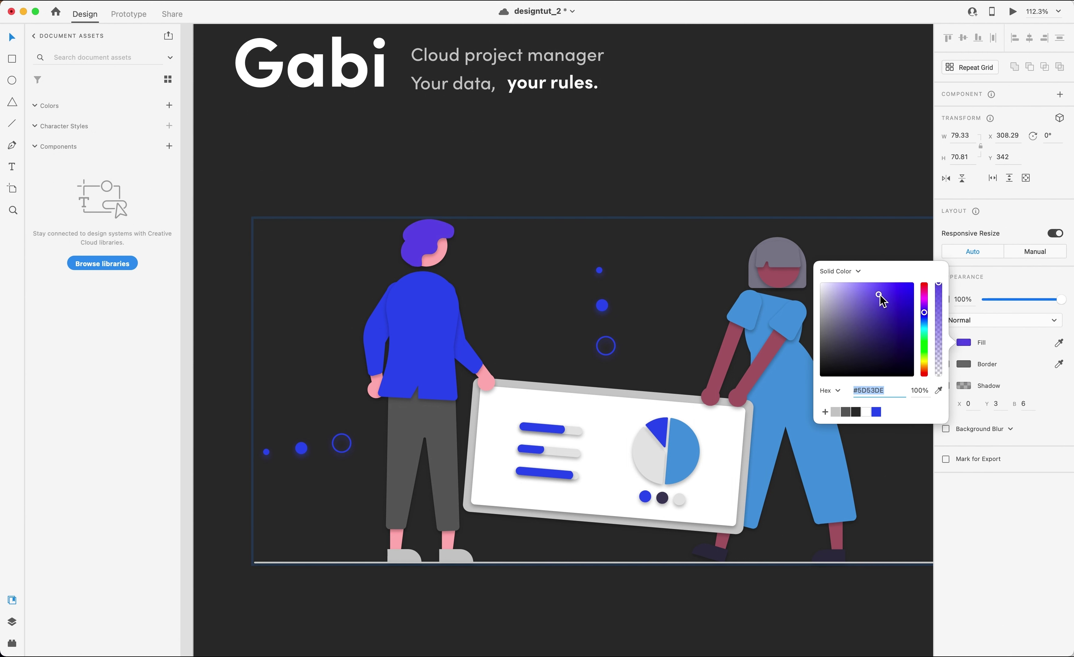
Recolour both hair shapes of the right figure on the dark welcome-back artboard to turquoise.
left_click(760, 247)
double_click(767, 250)
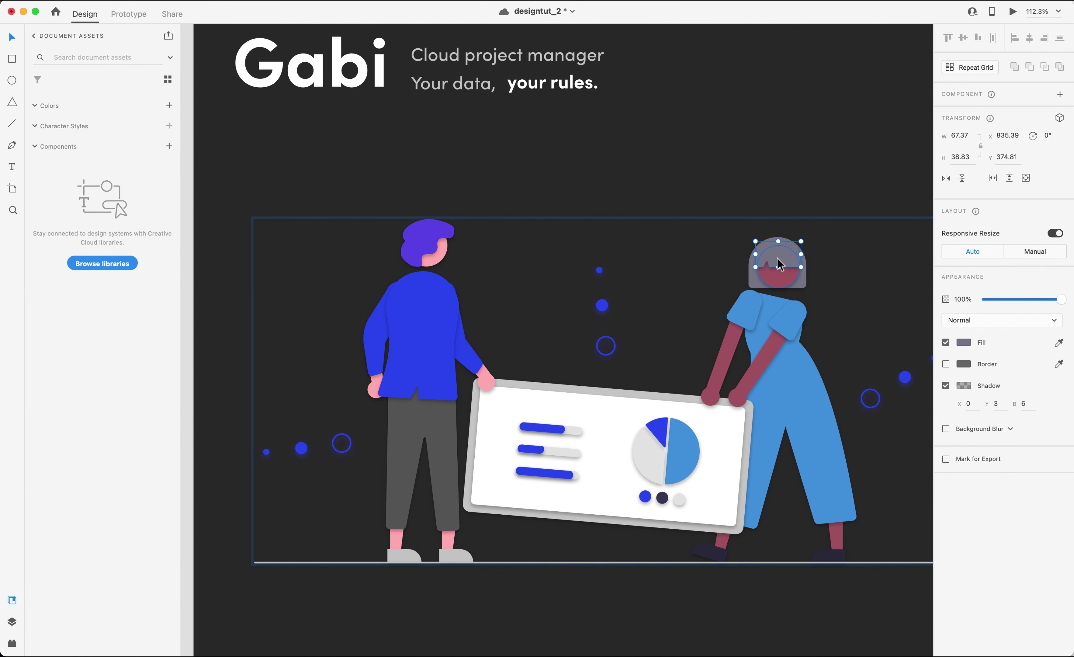
left_click(755, 287, "shift")
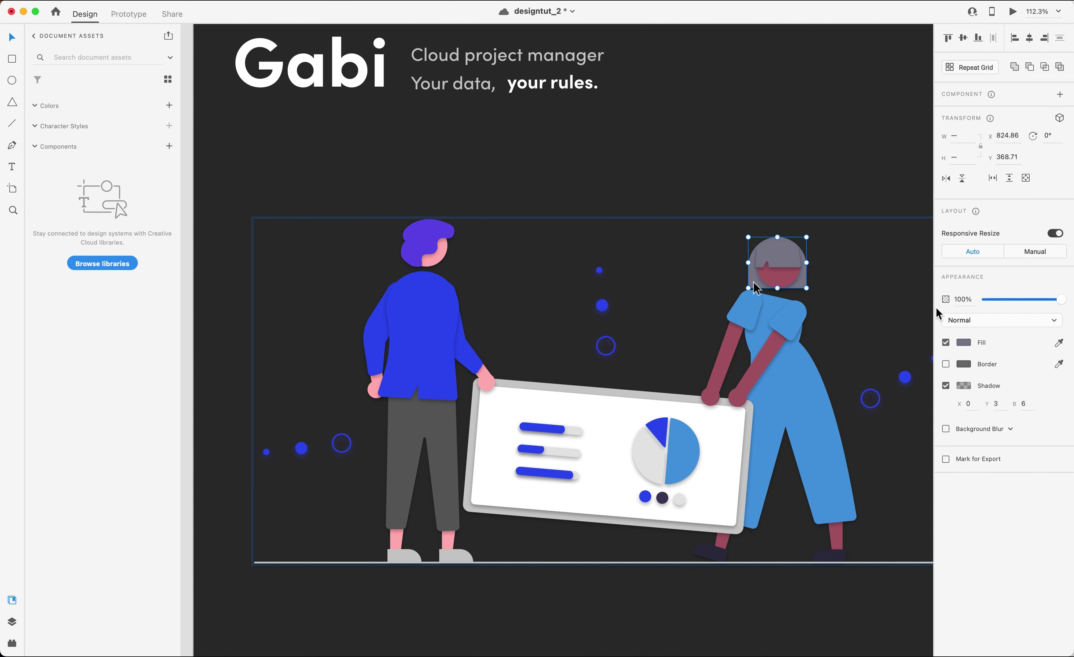
left_click(964, 342)
mouse_move(923, 312)
left_mouse_down()
mouse_move(923, 290)
mouse_move(931, 375)
mouse_move(927, 329)
left_mouse_up()
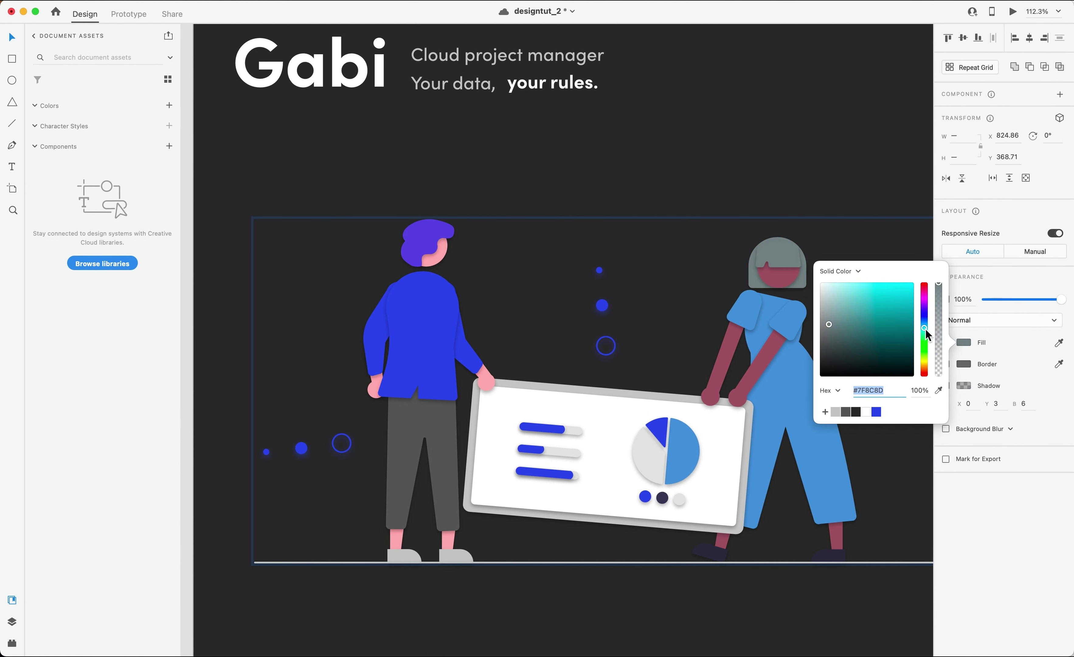
left_click(862, 300)
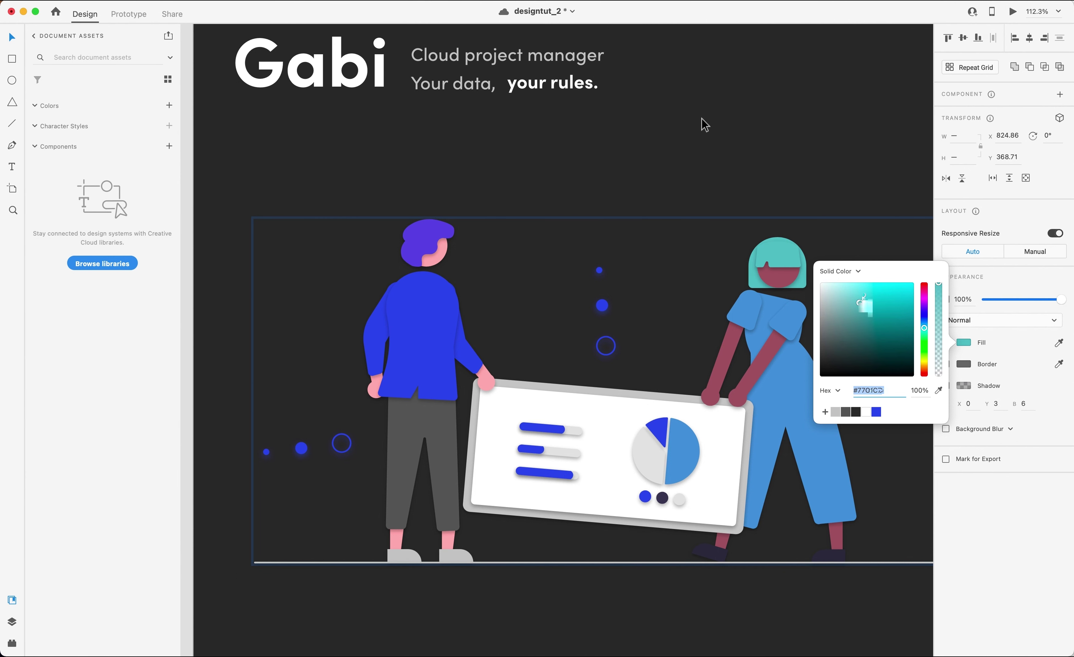
left_click(516, 240)
Recolour the hair of the figure on the dark register artboard with the turquoise swatch.
scroll(515, 240, "down", 5)
scroll(515, 240, "left", 2)
scroll(516, 240, "left", 10)
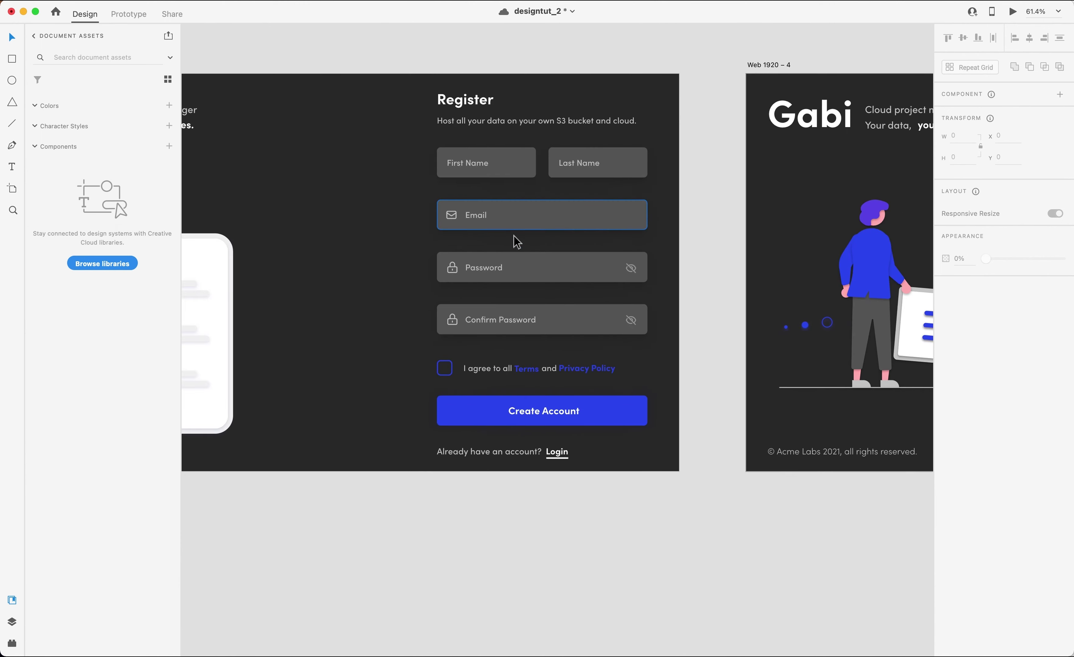
scroll(515, 240, "up", 4)
scroll(516, 240, "left", 2)
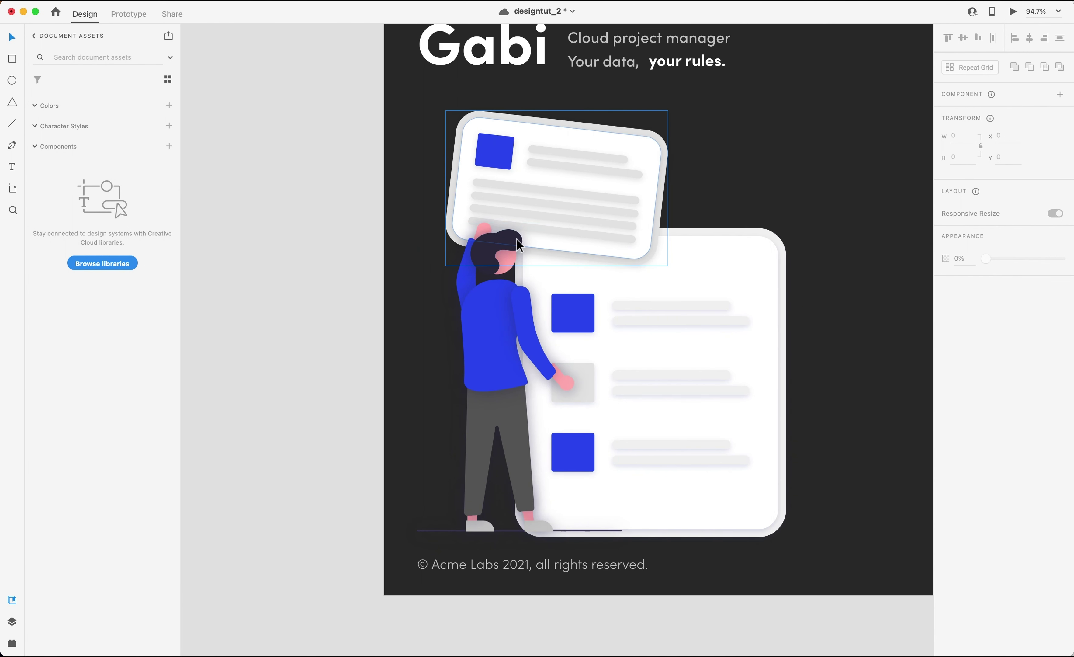
left_click(515, 240)
double_click(516, 240)
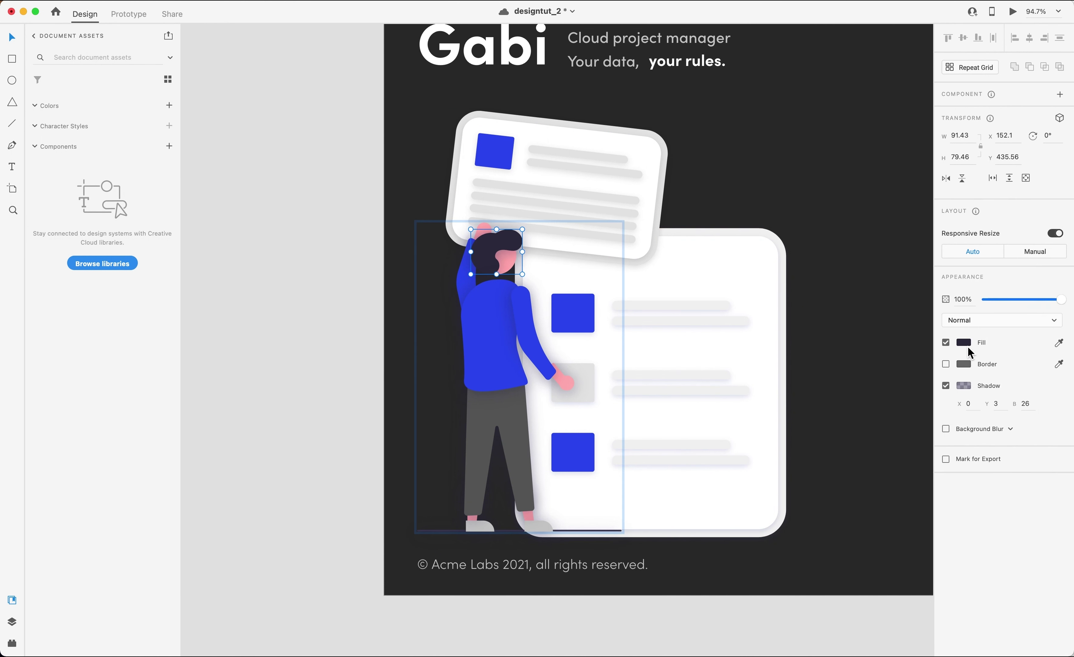
left_click(962, 343)
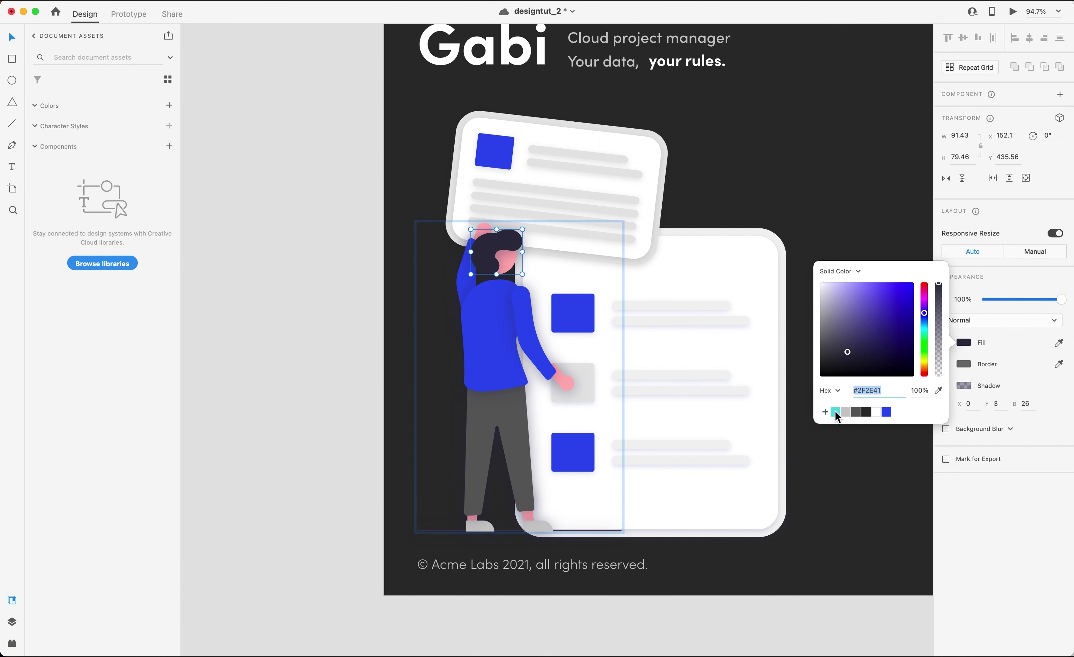
left_click(836, 414)
left_click(770, 156)
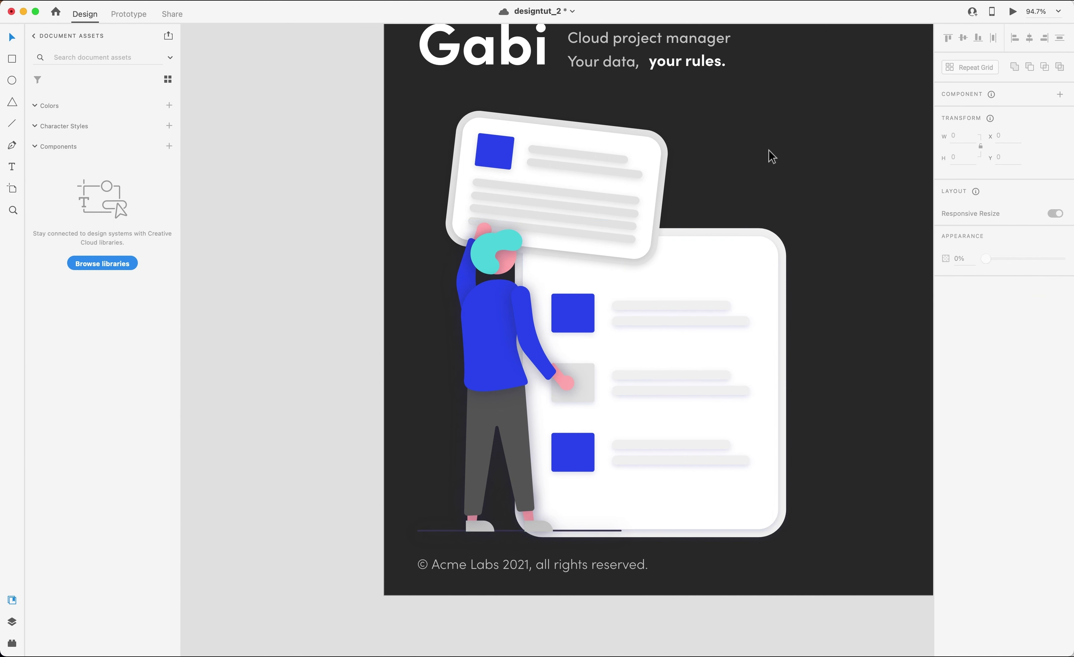
Add an iPhone XR, XS Max, 11 artboard (414 × 896) and place it at X -533, Y 0 beside the light register artboard.
key("super+0")
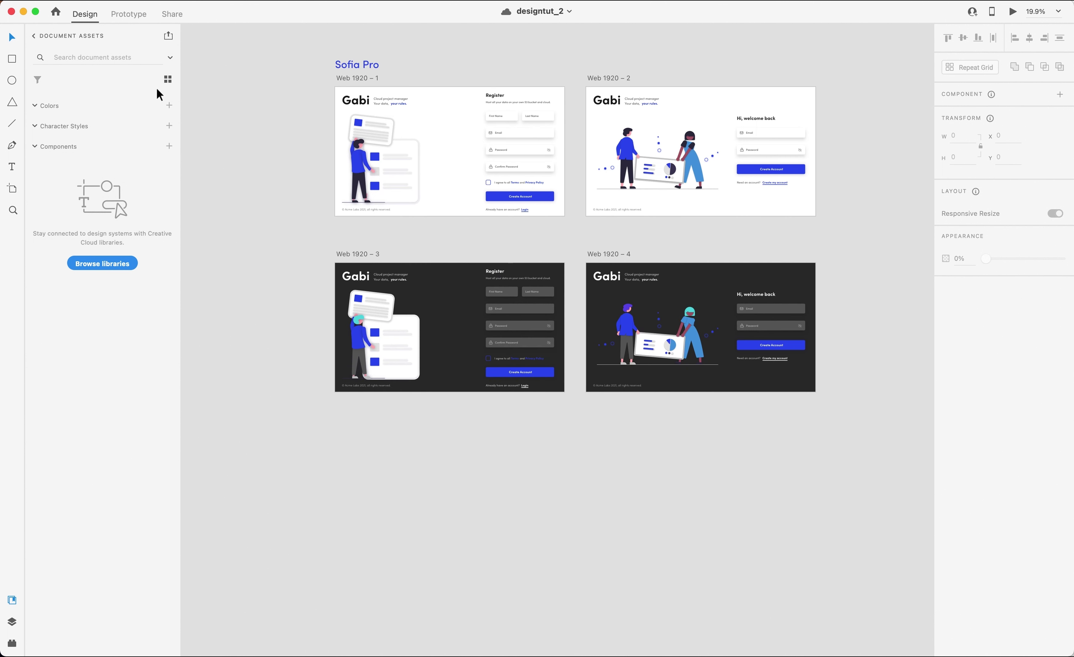
left_click(16, 191)
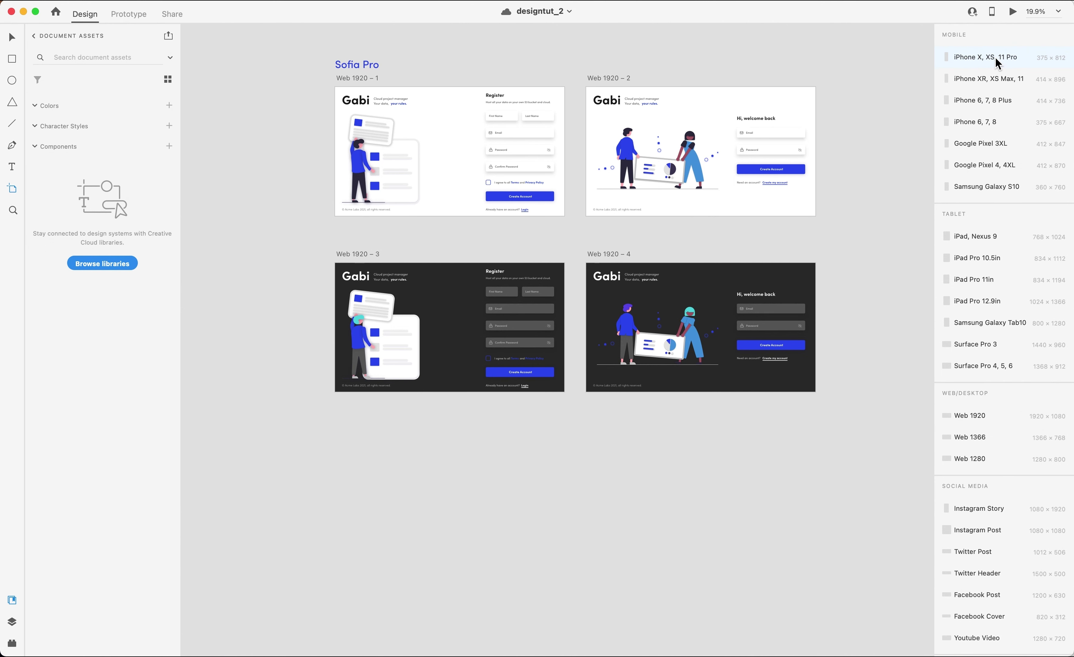
left_click(1000, 79)
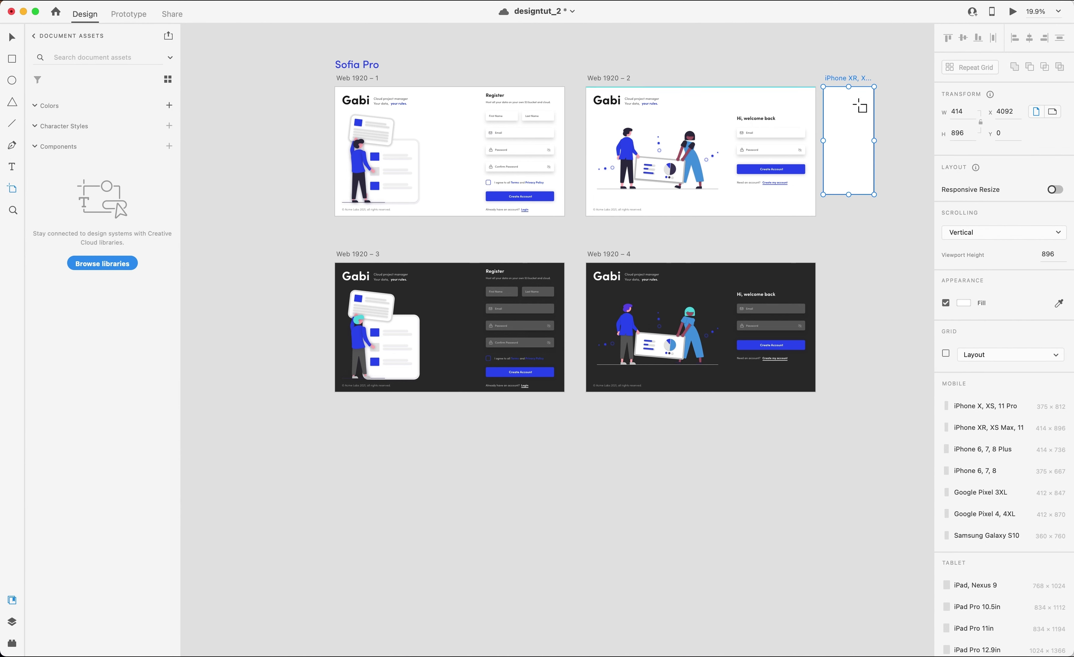
key("v")
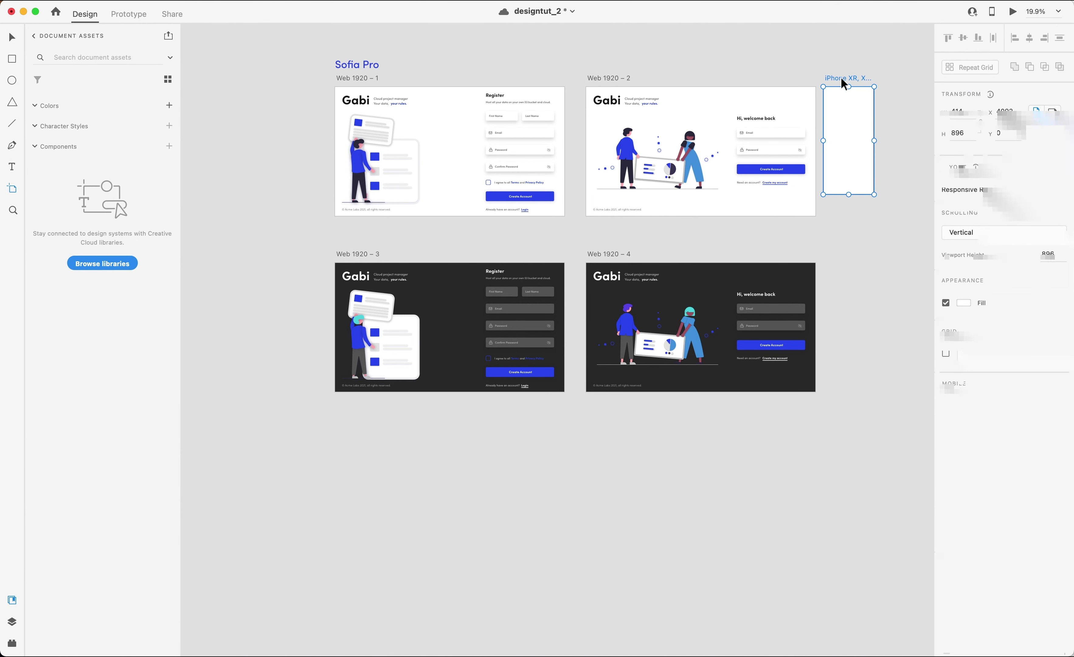
scroll(841, 77, "up", 3)
scroll(841, 77, "down", 5)
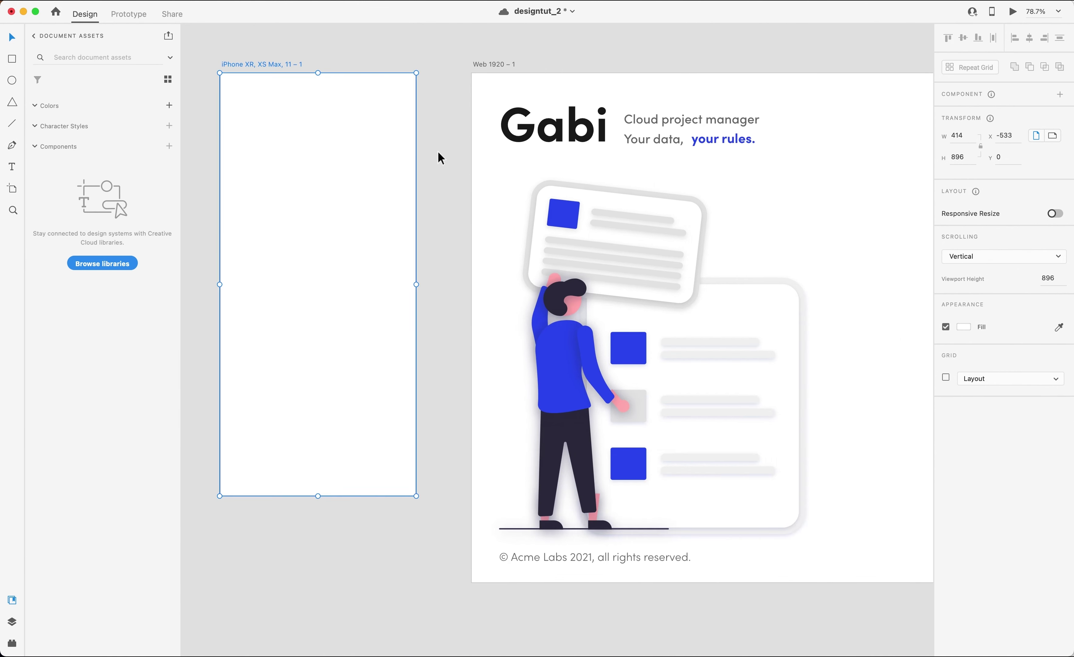
scroll(439, 153, "up", 2)
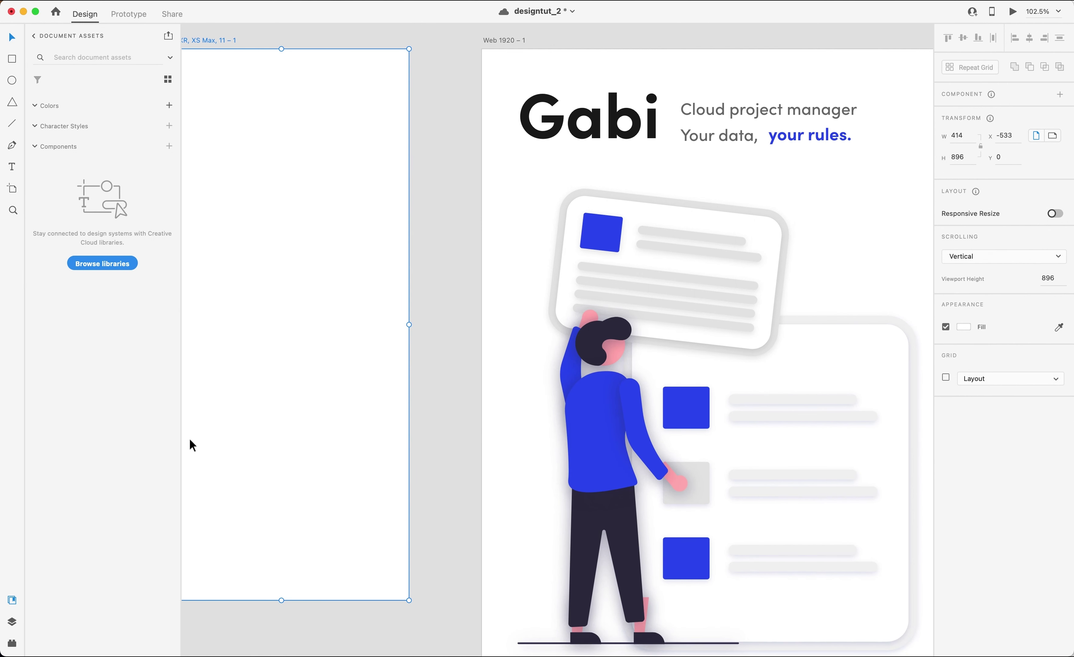
Copy the Gabi logo and tagline from the light register artboard onto the iPhone artboard, with the tagline beneath the logo.
left_click(17, 648)
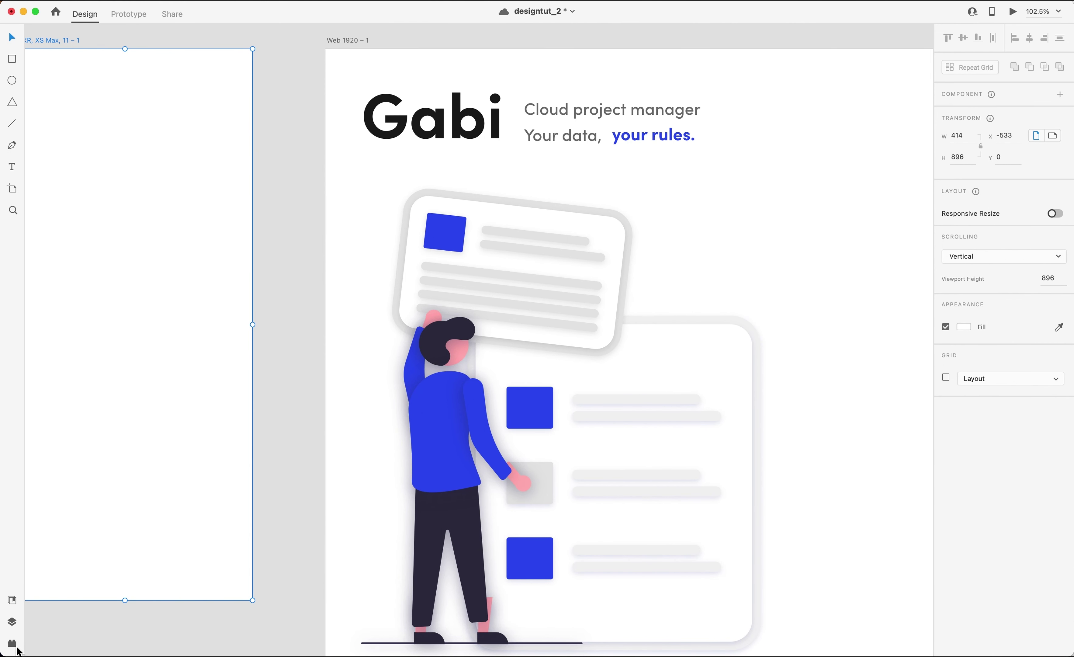
scroll(123, 299, "left", 5)
left_click_drag(569, 128, 280, 127)
left_click(780, 119)
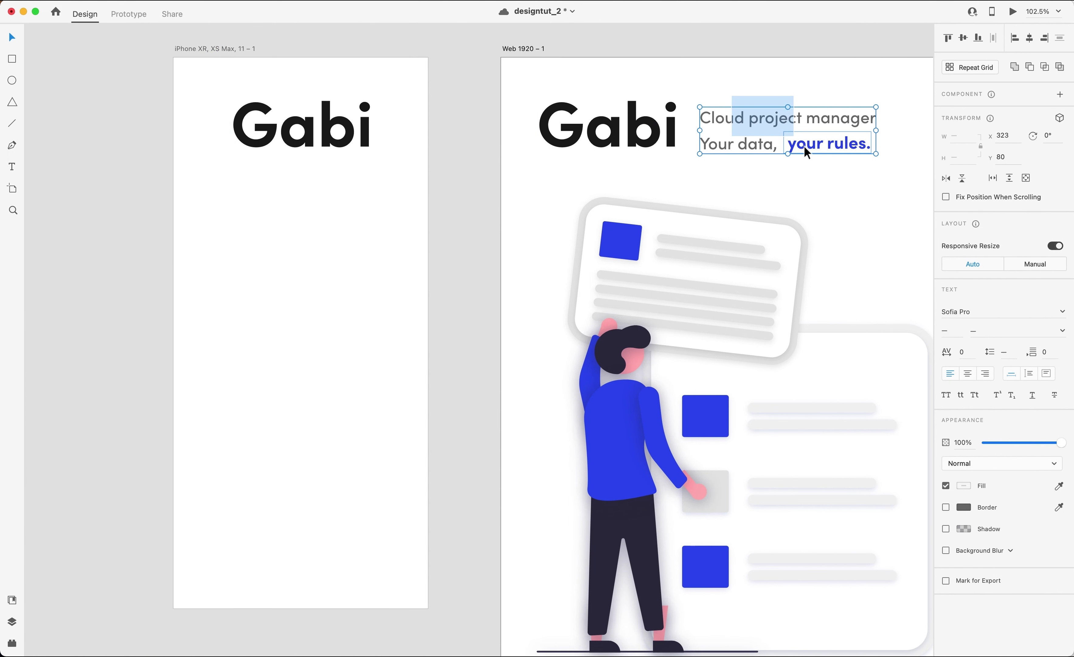
left_click_drag(790, 149, 330, 217)
scroll(330, 219, "down", 5)
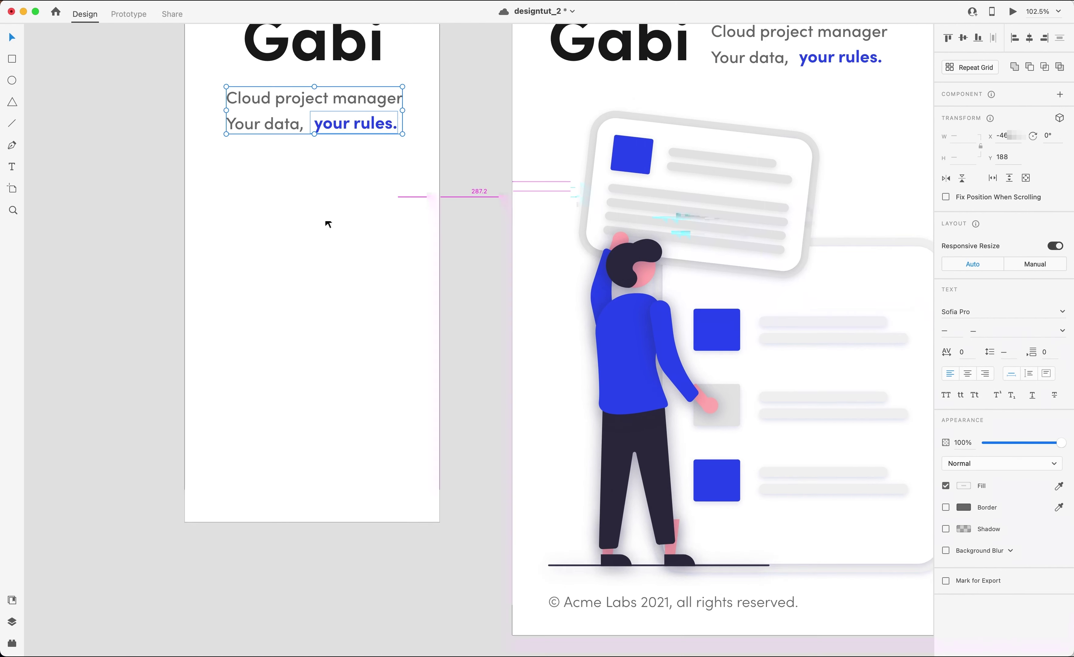
Copy the light register form from the name fields to the login line onto the iPhone artboard, scaled to fit, at X 30, Y 288.
scroll(369, 289, "down", 5)
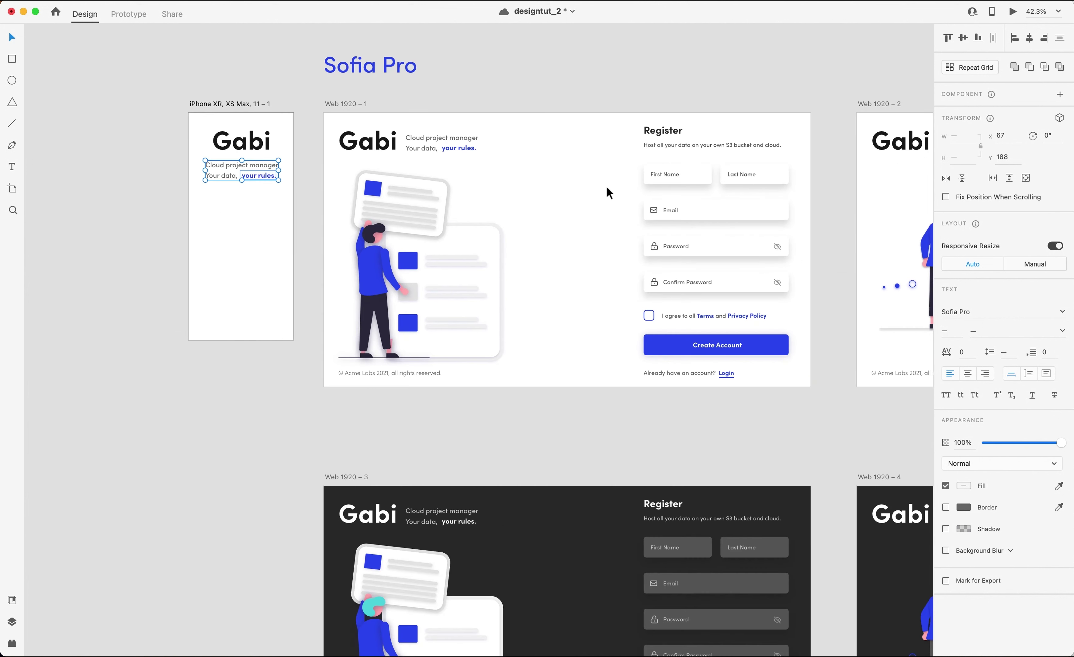
left_click_drag(622, 166, 288, 332)
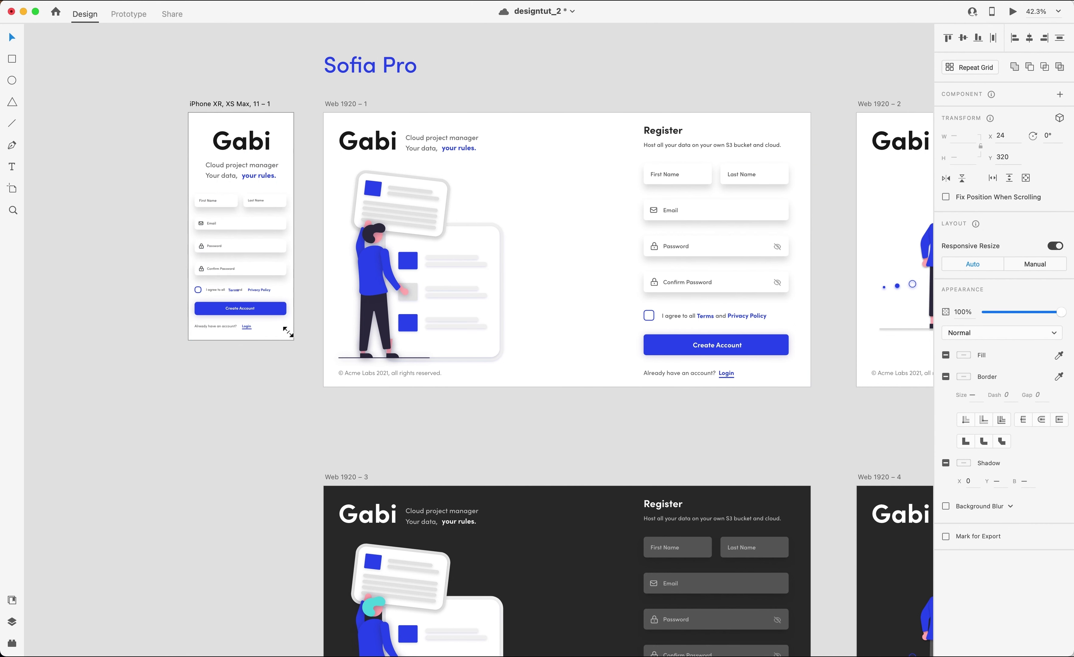
scroll(288, 332, "up", 3)
scroll(289, 332, "up", 2)
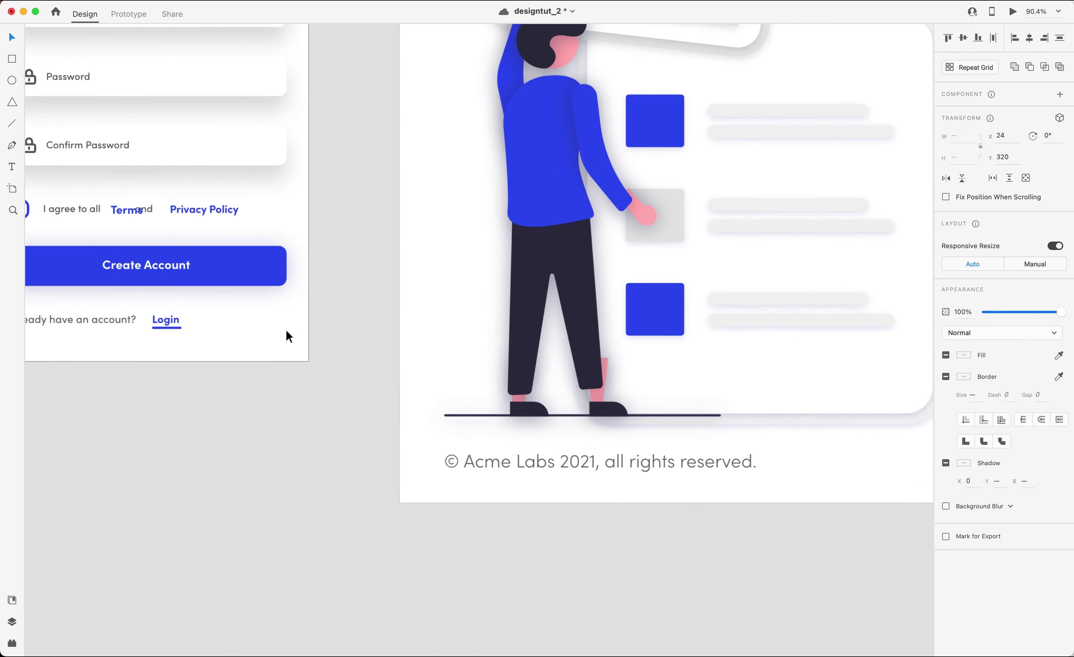
scroll(289, 336, "up", 3)
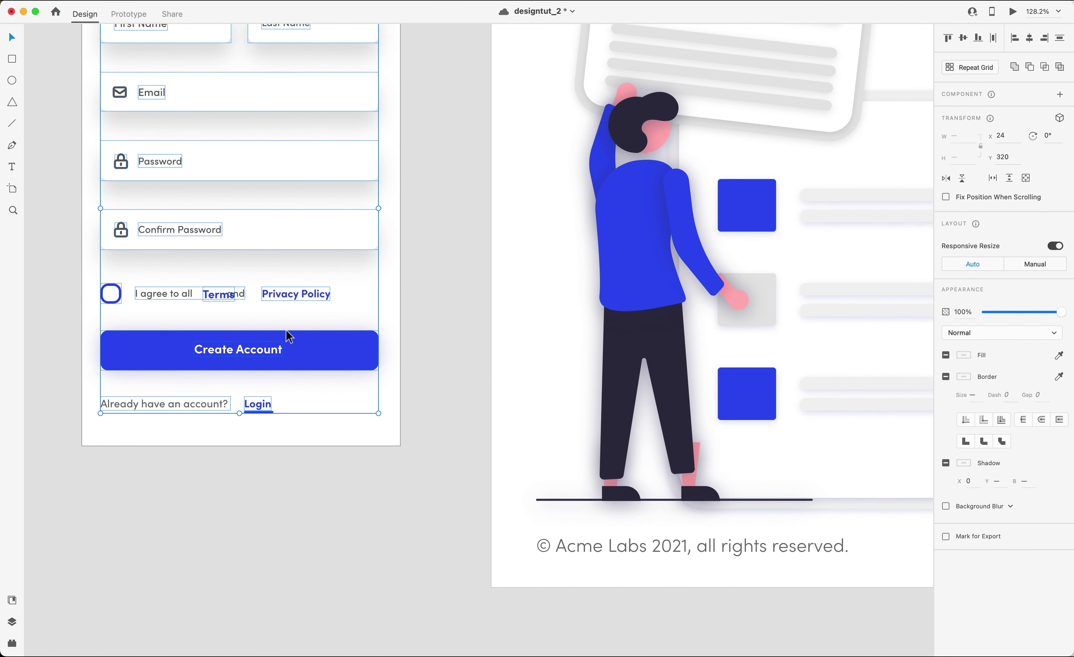
left_click_drag(301, 353, 305, 351)
scroll(302, 350, "up", 5)
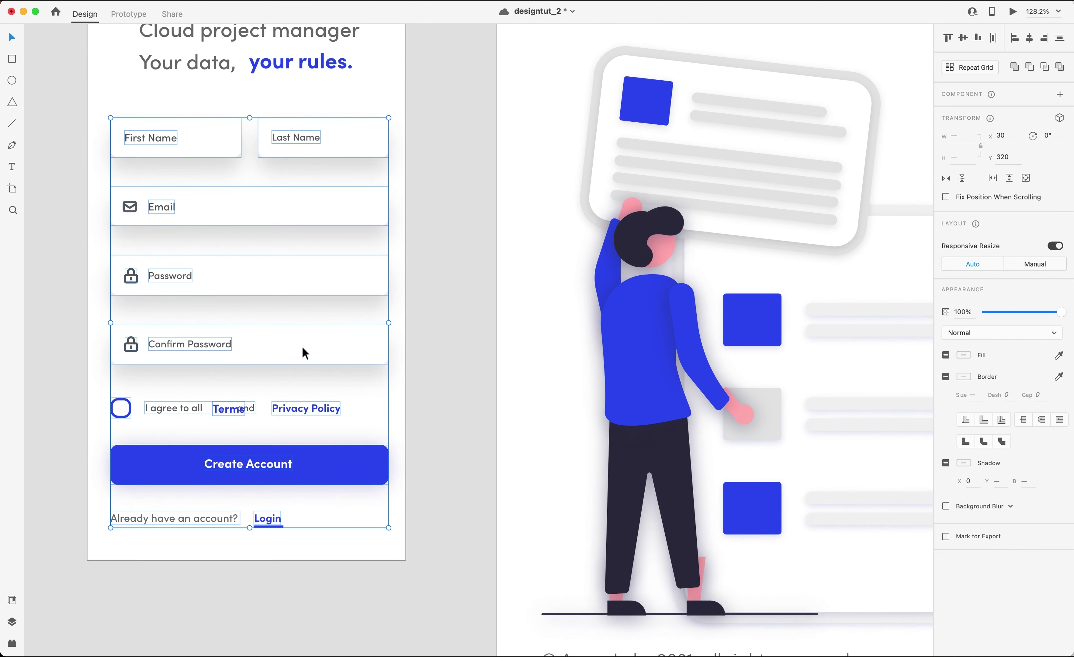
left_click_drag(343, 158, 338, 133)
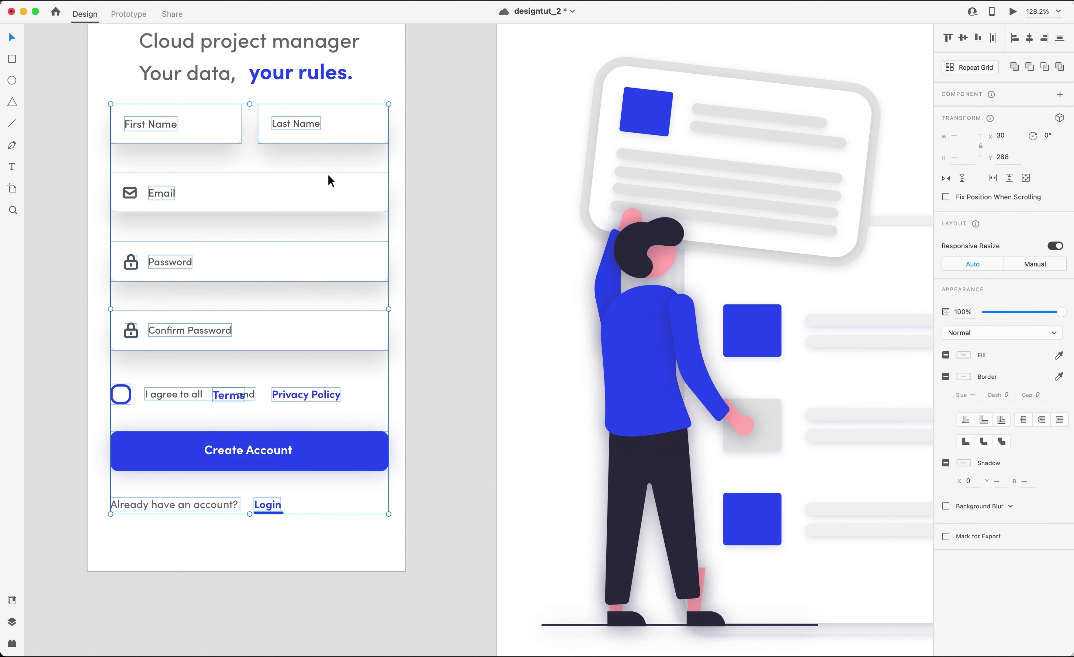
Set the height of the five form field boxes on the iPhone artboard to 41.
key("Escape")
left_click(277, 145)
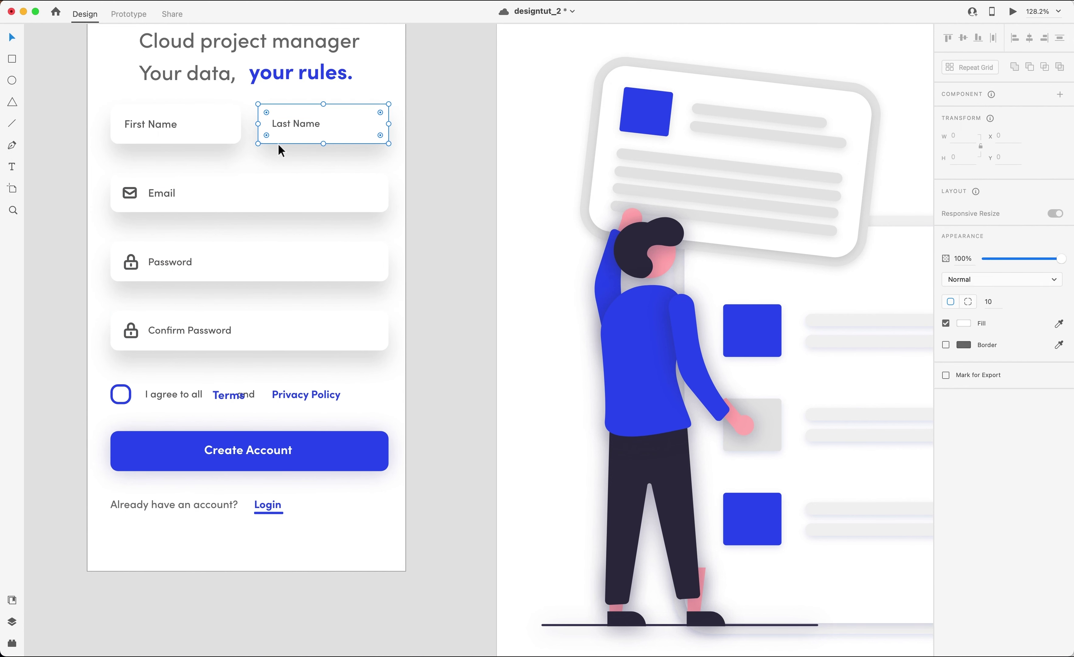
left_click(229, 140, "shift")
left_click(244, 194, "shift")
left_click(244, 278, "shift")
left_click(269, 336, "shift")
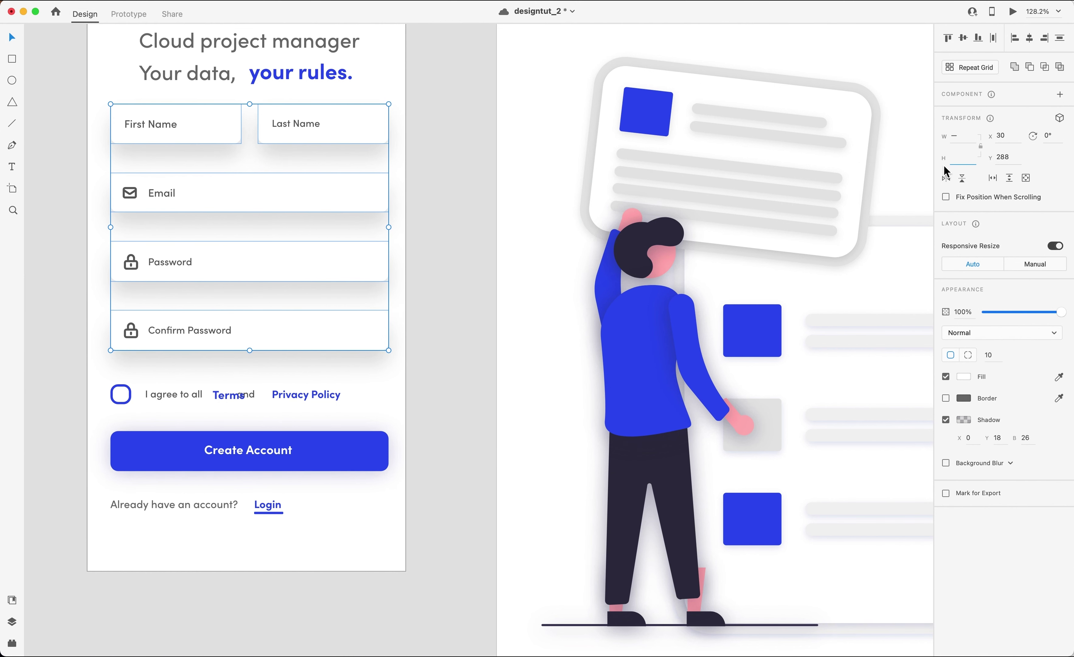
type("10")
key("Return")
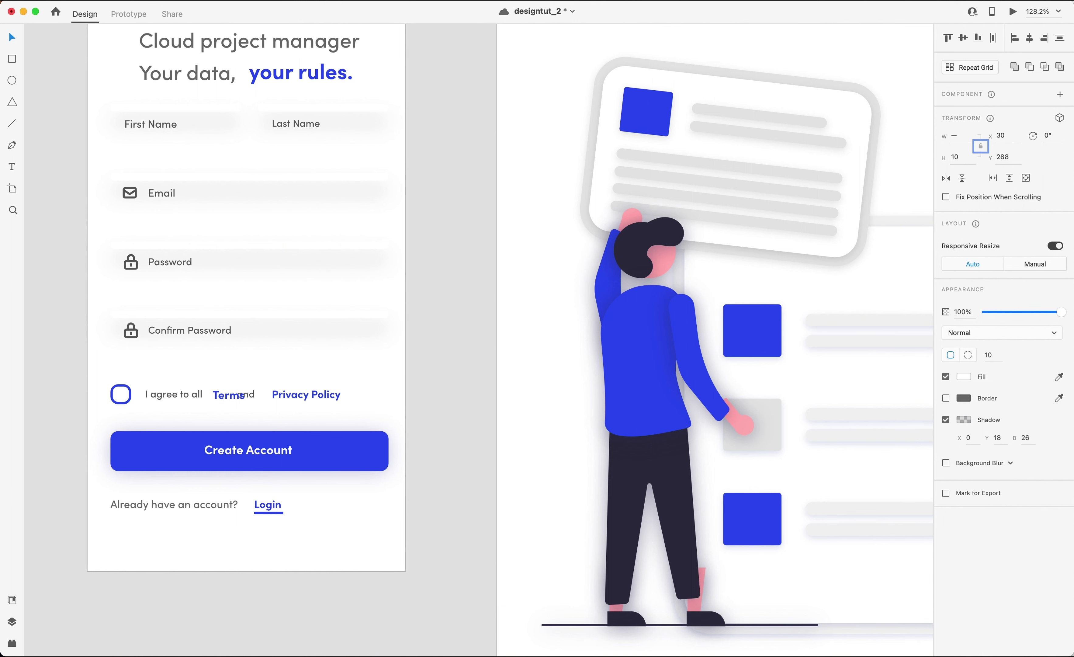
key("Tab")
key("shift+Tab")
key("shift+Tab")
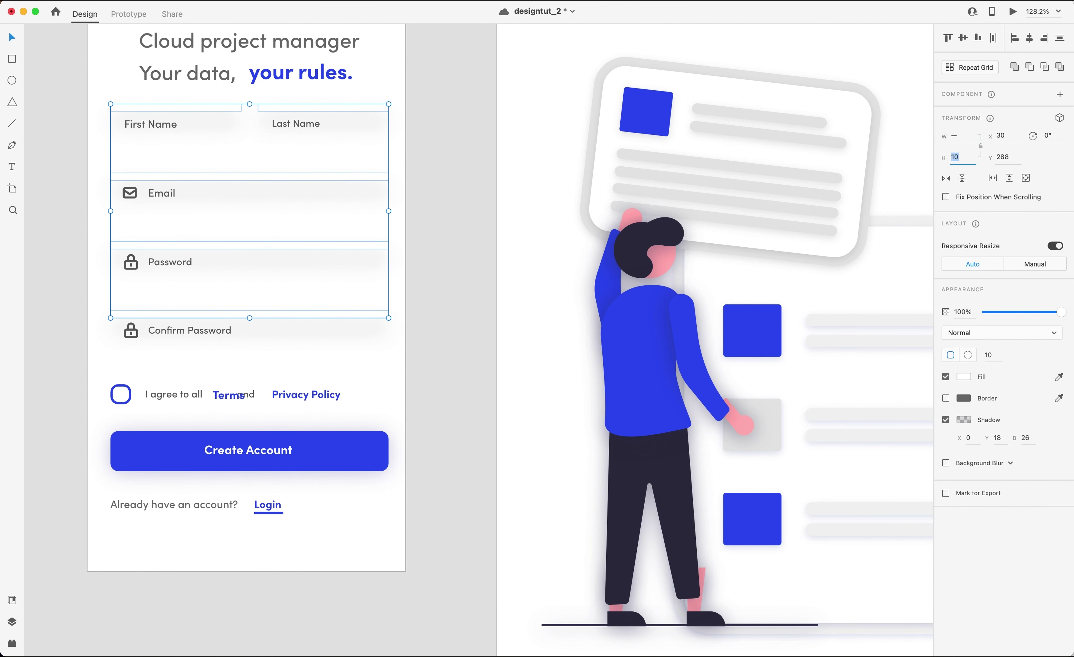
type("60")
key("Return")
type("46")
key("Down")
key("Down")
key("Down")
key("Down")
key("Down")
Set the field boxes' corner radius to 3 and their shadow Y offset to 8.
left_click(991, 355)
key("Down")
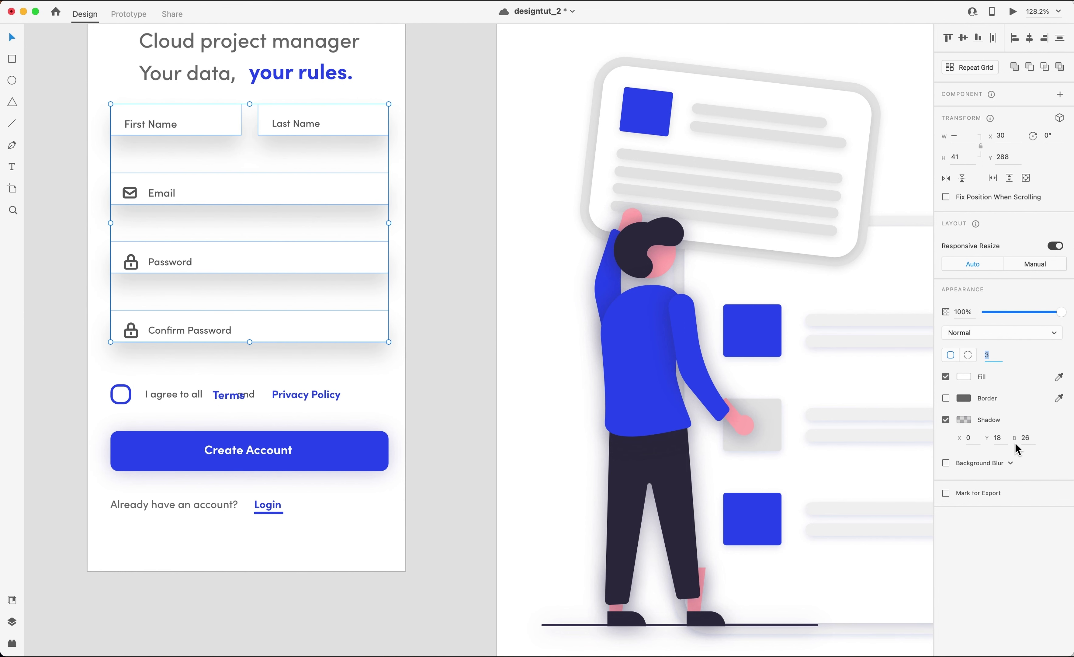
left_click(1006, 439)
type("8")
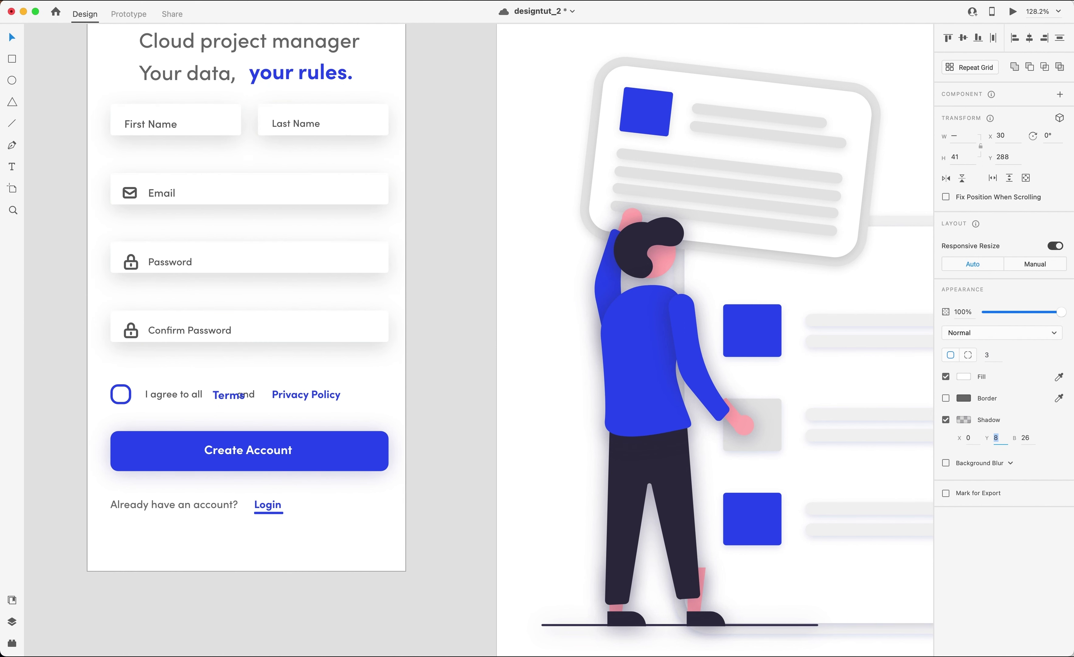
key("shift+Down")
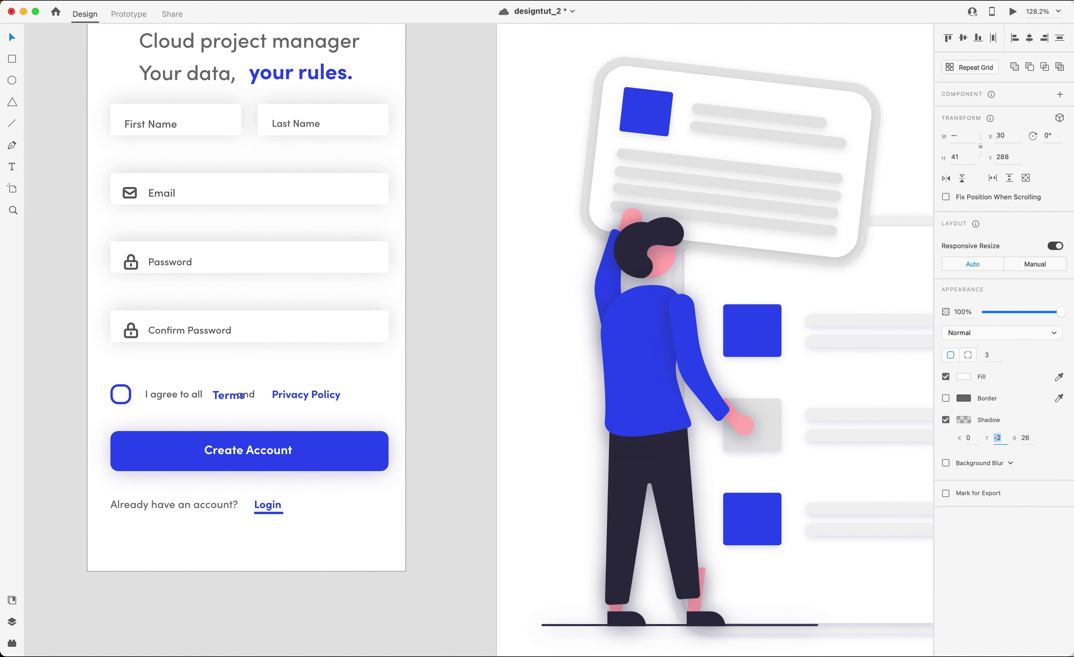
key("shift+Up")
key("Return")
Nudge the five field boxes down to Y 295 so they centre on their labels.
key("shift+Down")
key("Up")
key("Up")
key("Up")
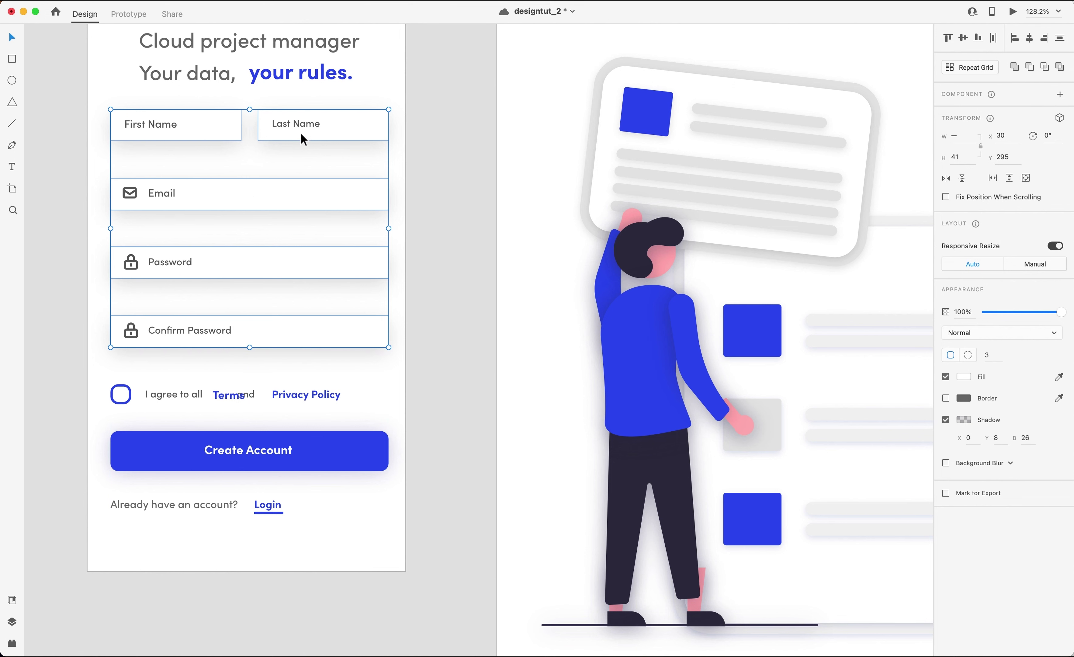
Tighten the vertical spacing of the Email, Password and Confirm Password boxes and move their icons and labels back onto them.
left_click_drag(250, 111, 278, 129)
left_click_drag(254, 356, 133, 294)
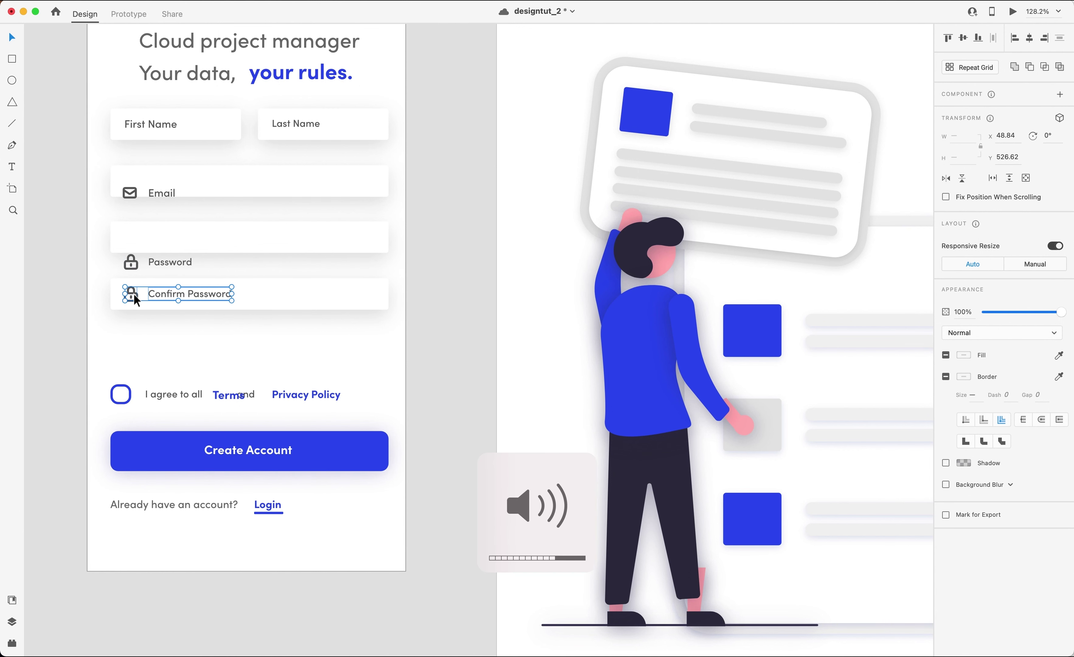
left_click_drag(202, 279, 131, 244)
left_click_drag(150, 192, 135, 182)
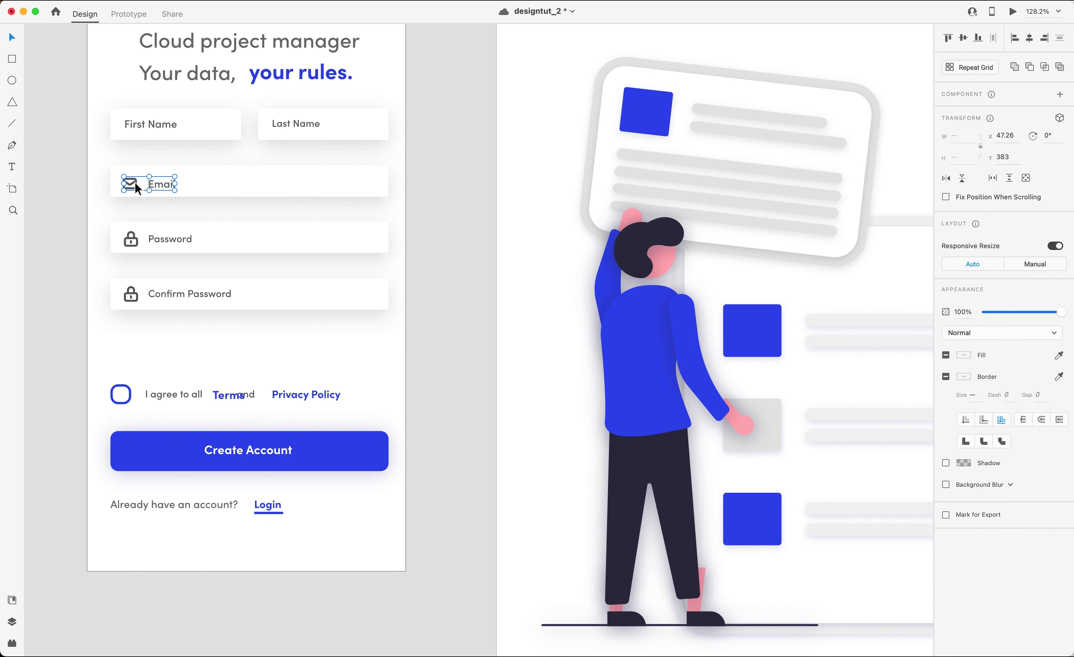
Set the border size of the mail and both lock icons to 2 and nudge them up to Y 383.67.
left_click(123, 203)
left_click(131, 186)
left_click(137, 234, "shift")
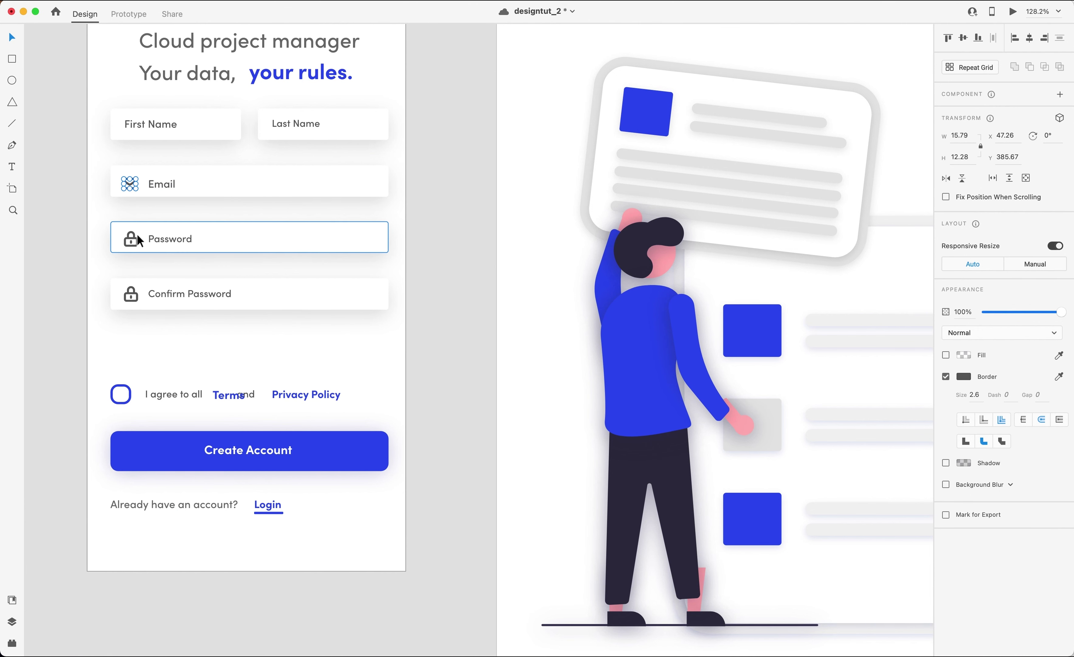
left_click(136, 191)
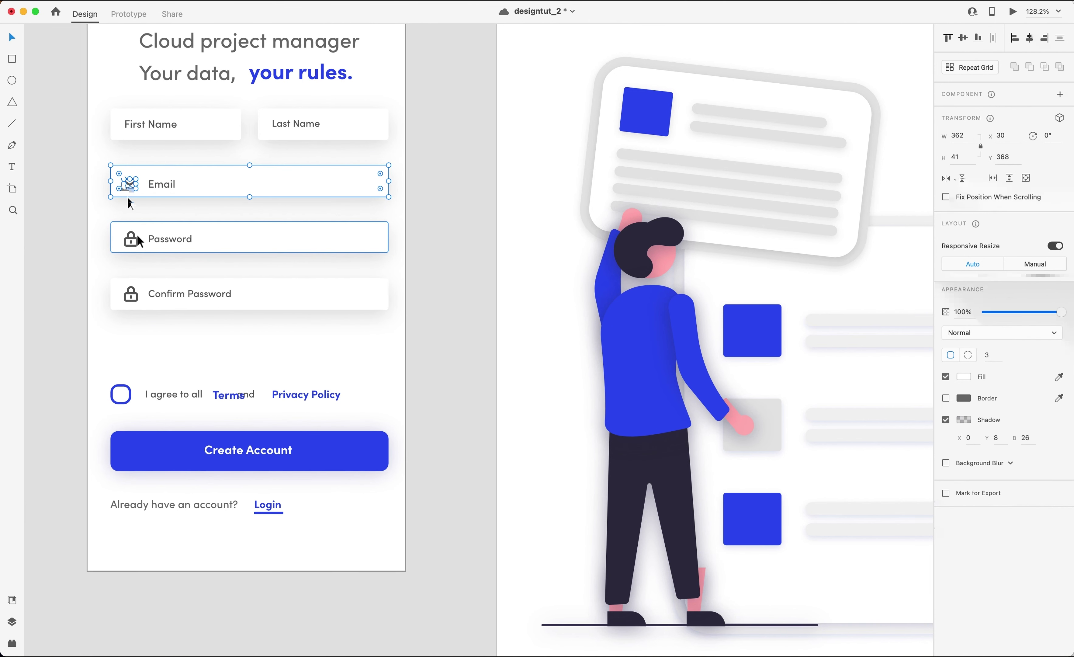
left_click(134, 187)
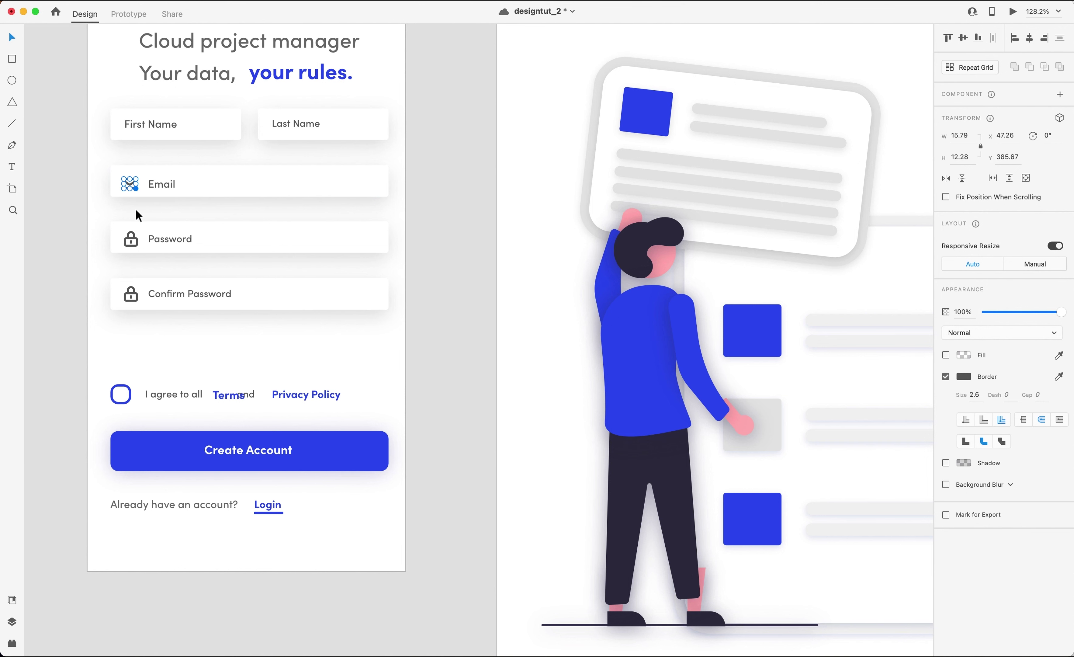
left_click(134, 287, "shift")
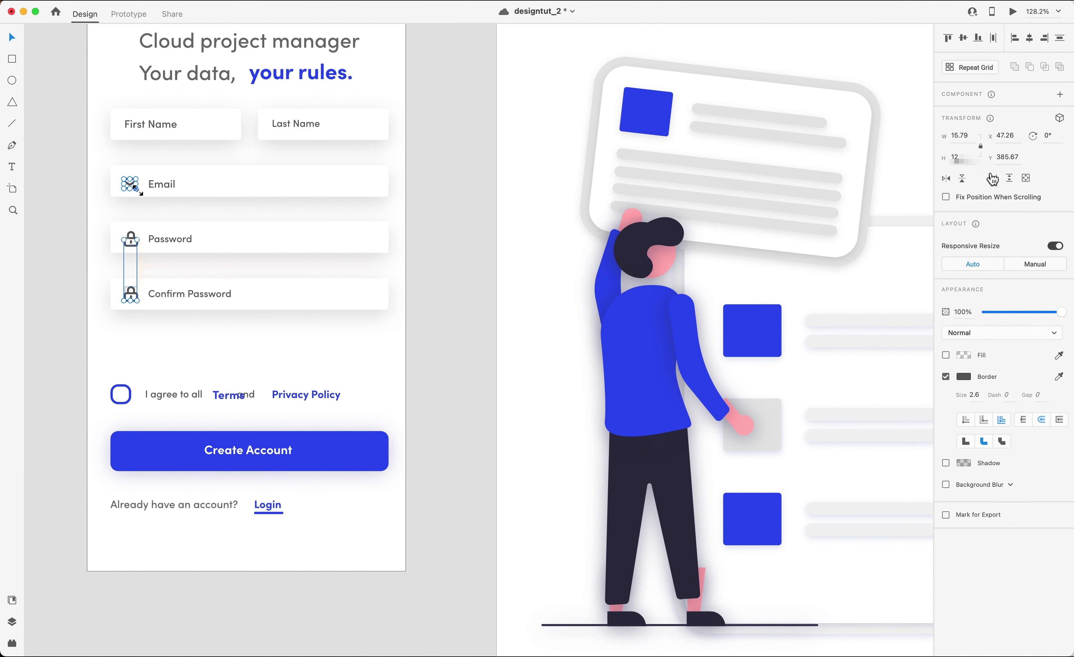
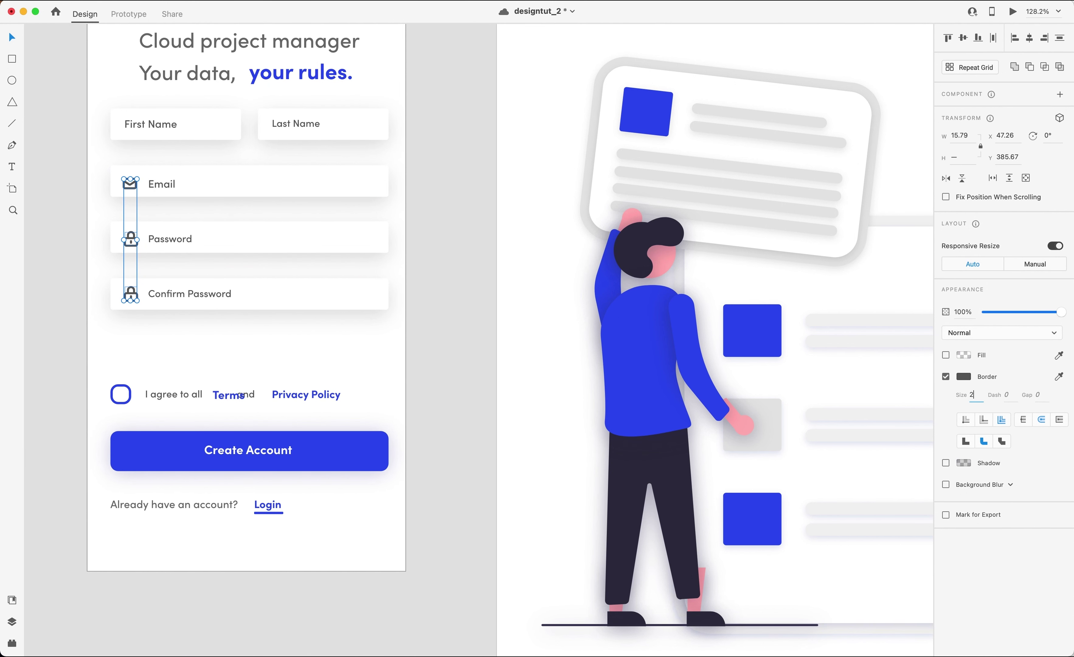
key("Tab")
type("1")
key("Up")
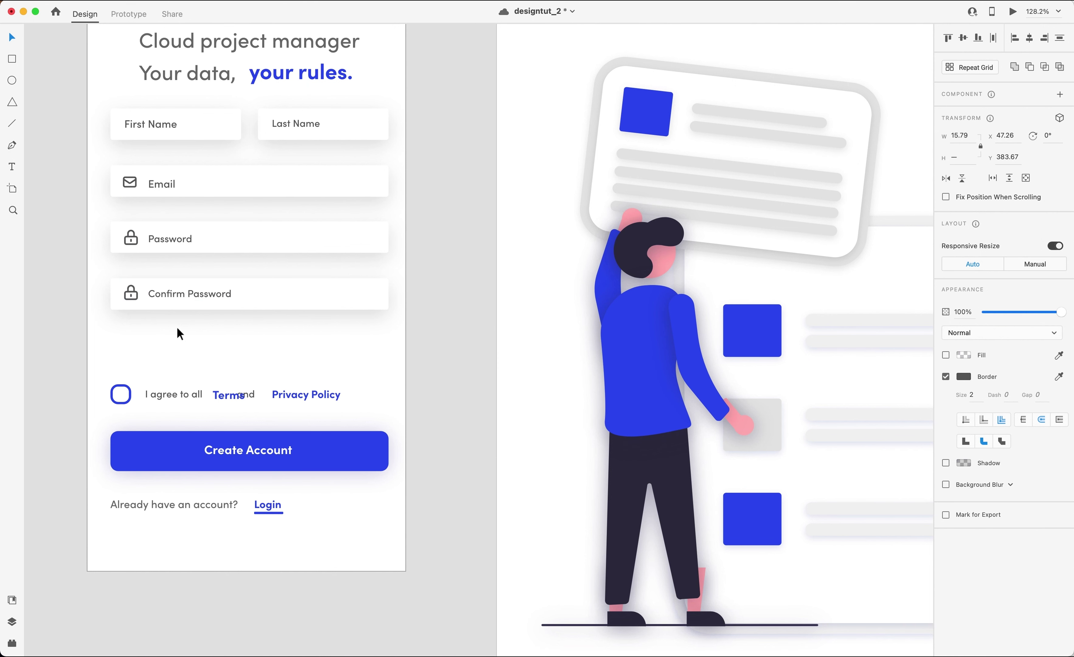
left_click(97, 180)
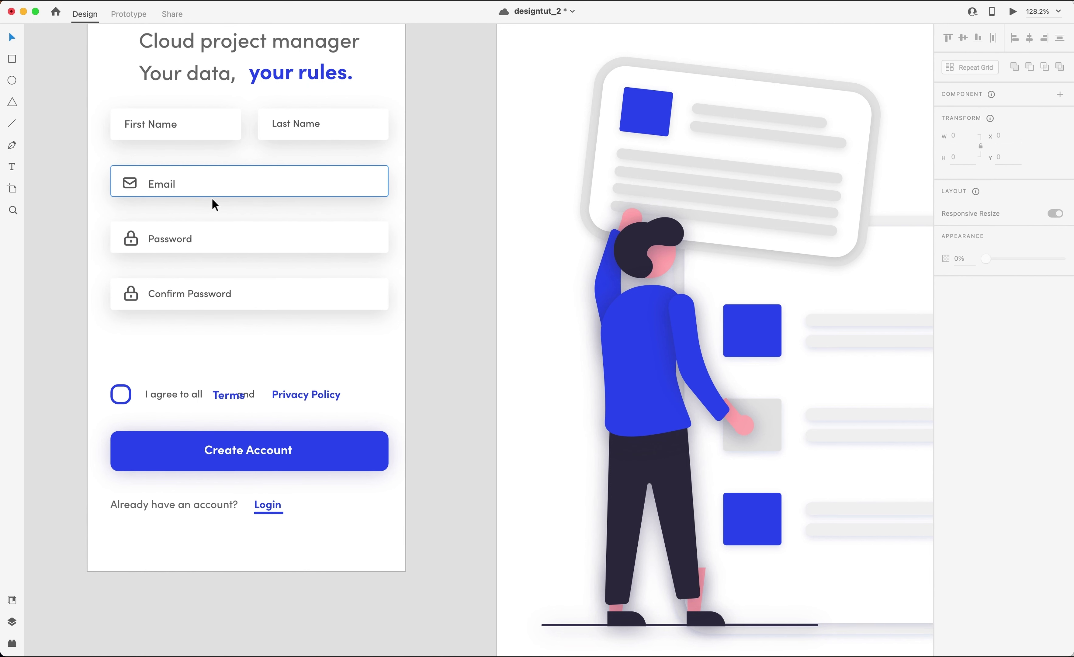
Set the terms checkbox's border size to 2 and its corner radius to 6.
scroll(213, 203, "down", 2)
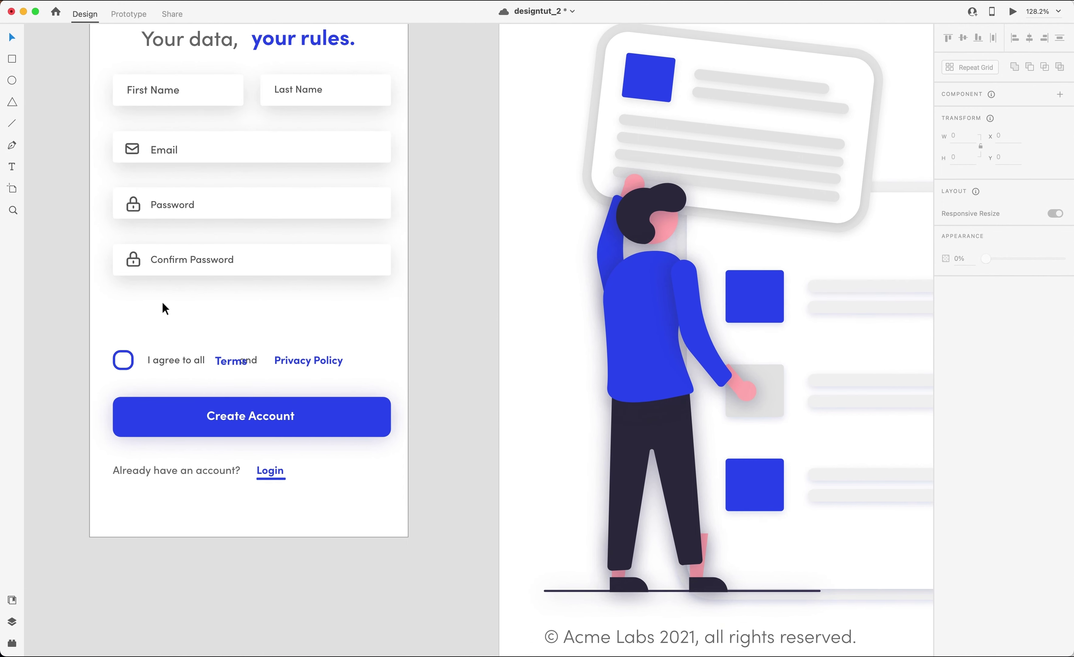
left_click(132, 363)
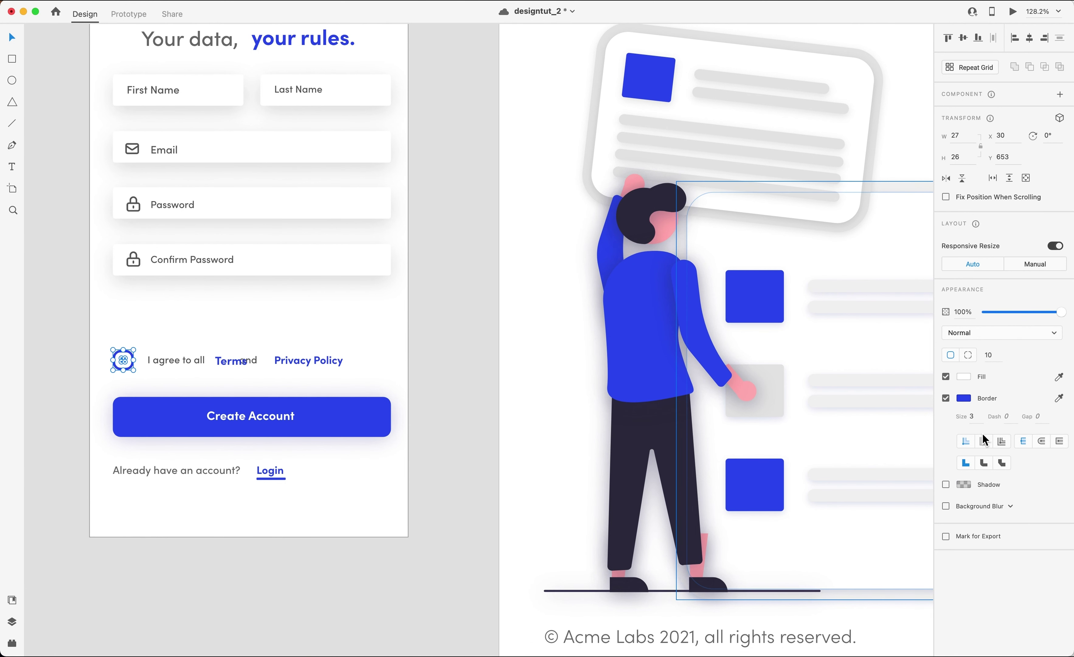
type("2")
key("Return")
key("shift+Tab")
type("9")
key("Return")
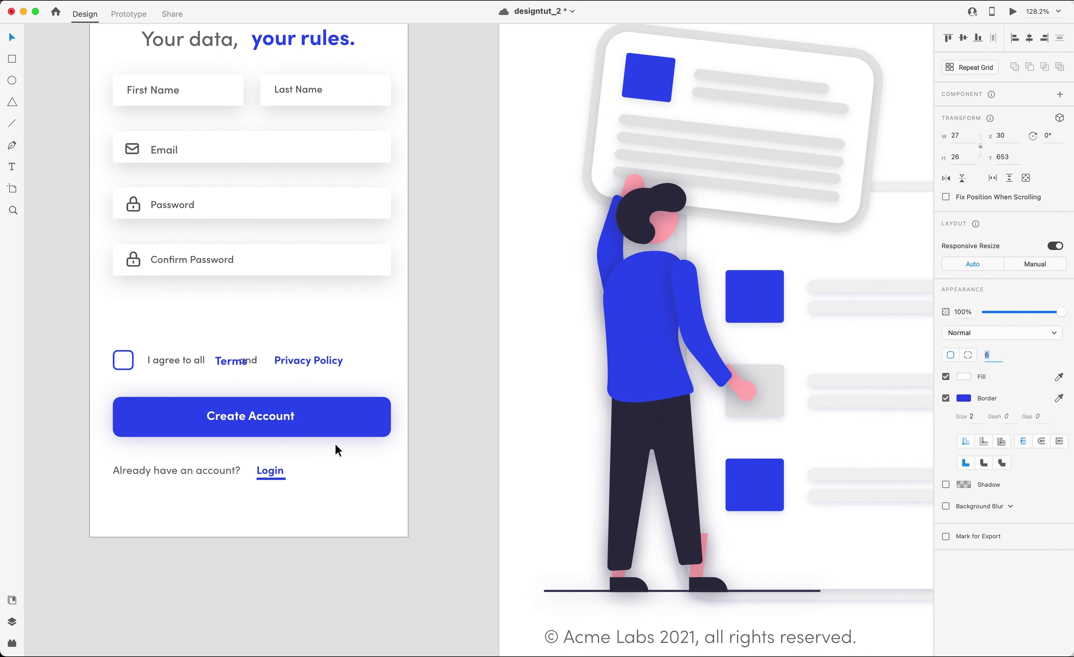
Close the gaps in the terms line and move it and the Create Account button up under Confirm Password, the button at Y 635.
left_click(238, 362)
left_click_drag(238, 361, 275, 358)
left_click_drag(337, 371, 166, 310)
left_click_drag(234, 425, 235, 360)
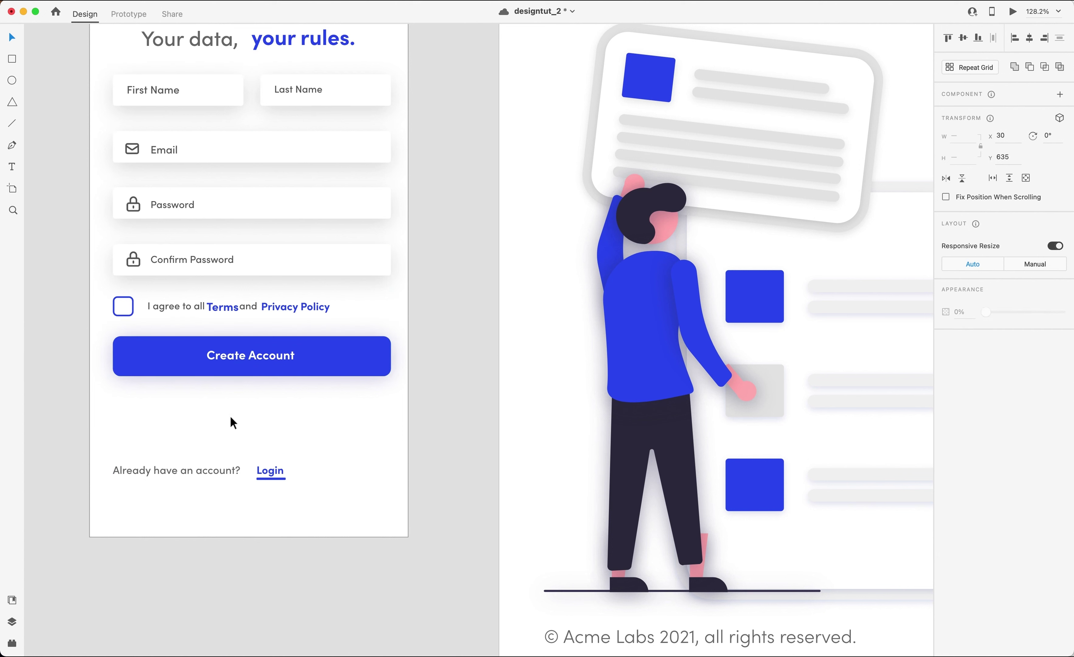
Set the Create Account button's corner radius to 6.
left_click(339, 374)
left_click(989, 359)
type("7")
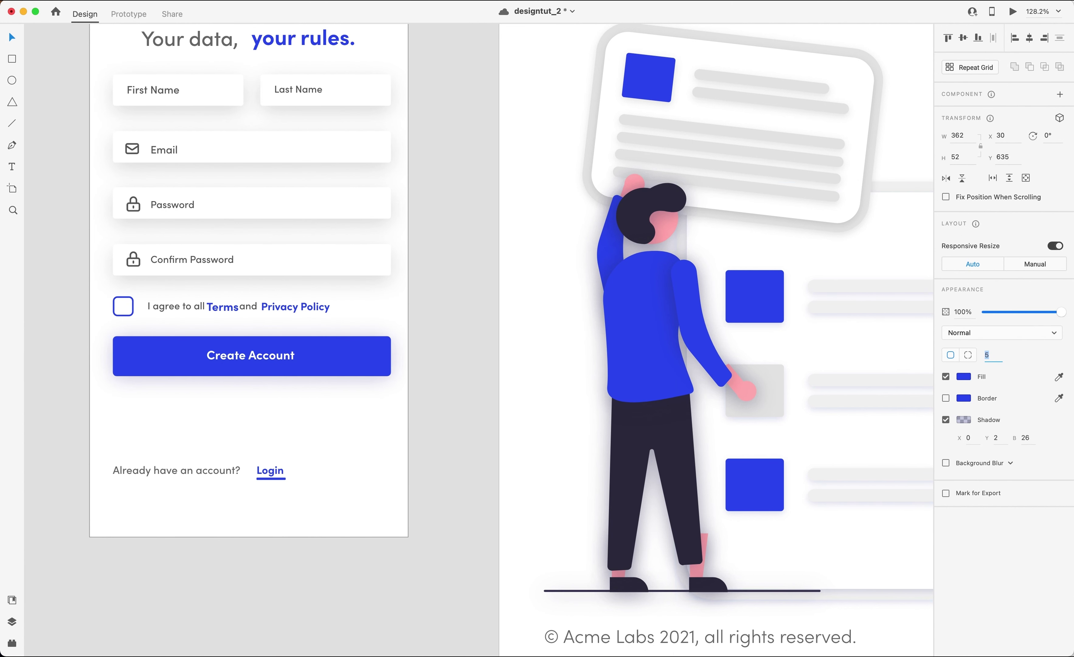
key("Down")
key("Up")
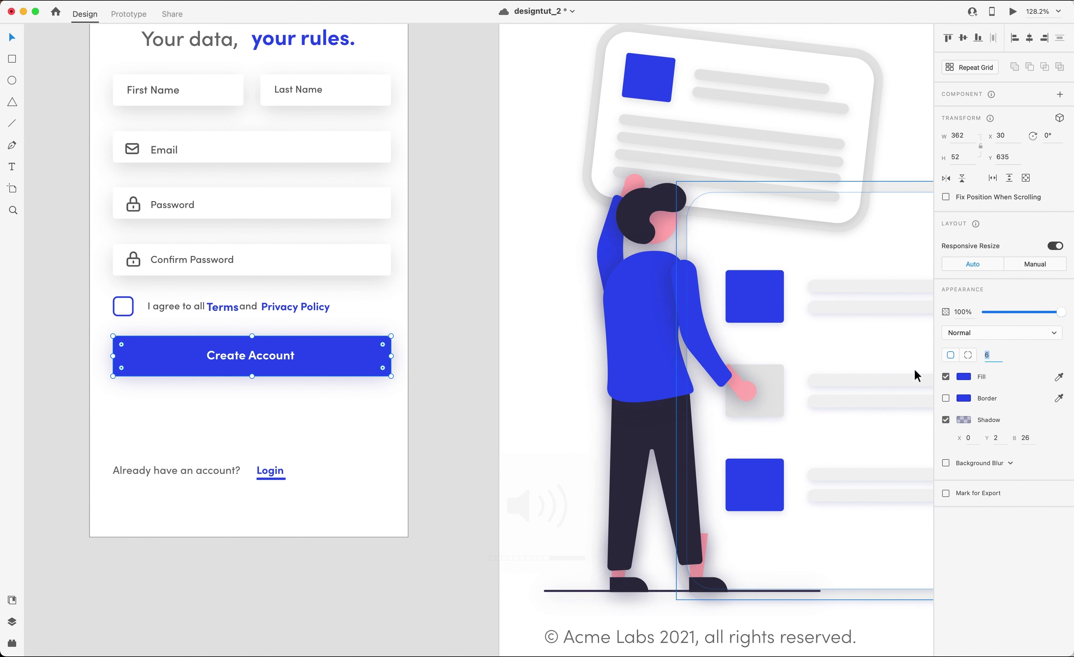
Reduce the Create Account button's height to 43 and recentre its label at Y 647.
left_click(963, 158)
key("shift+Down")
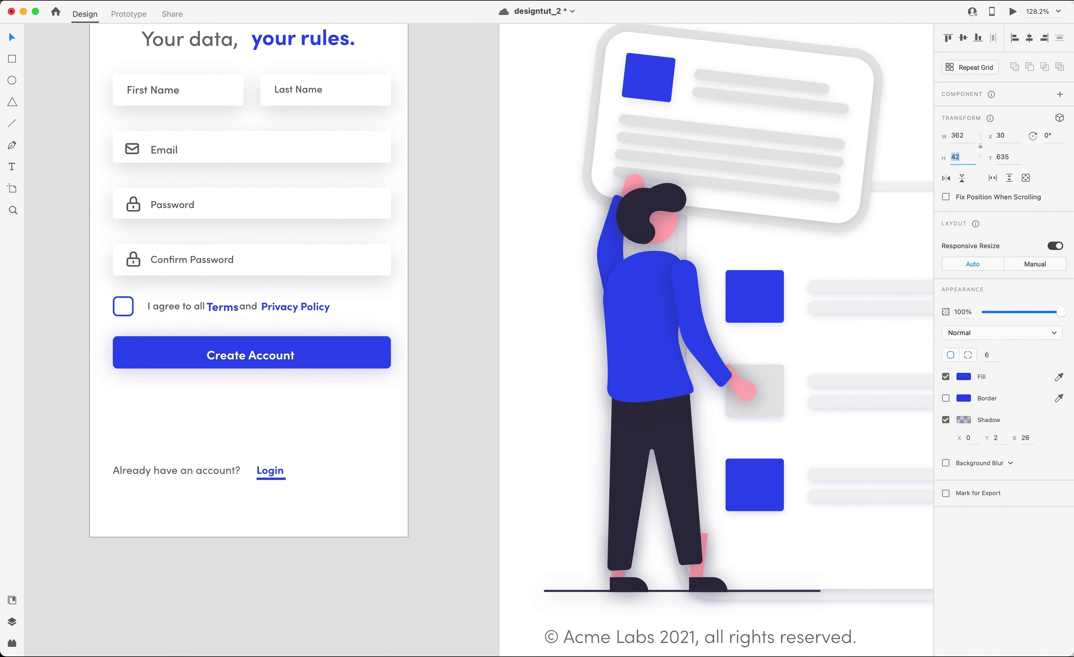
key("Up")
left_click_drag(275, 359, 275, 359)
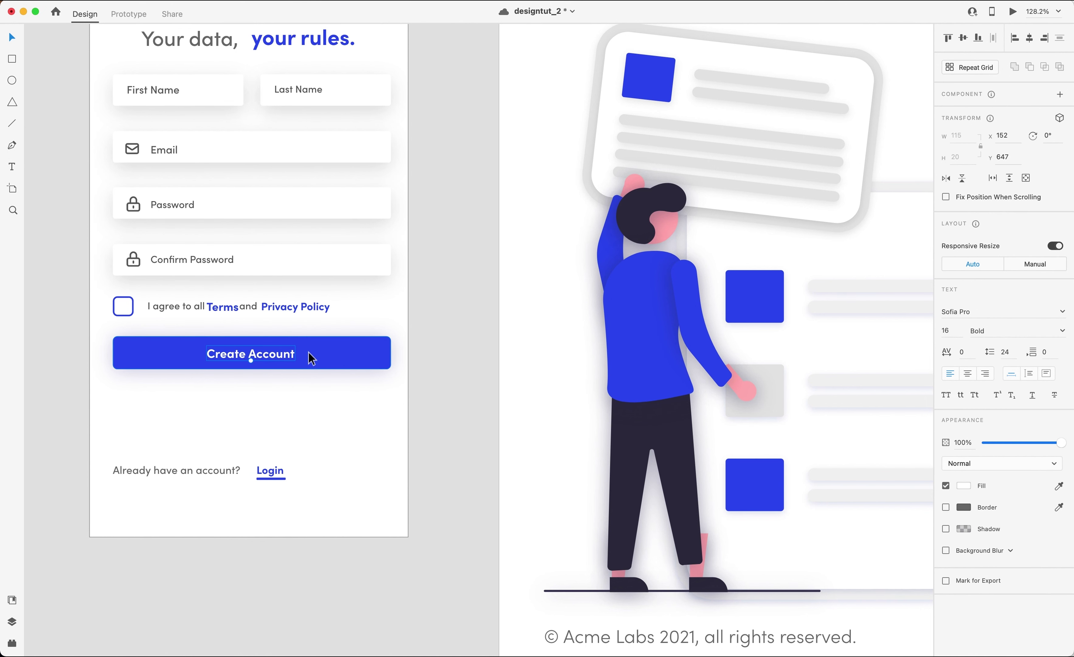
Shift the Terms and Privacy Policy links slightly up to line up with the agreement text.
left_click(276, 307)
left_click(232, 304, "shift")
left_click_drag(233, 305, 233, 305)
left_click(379, 318)
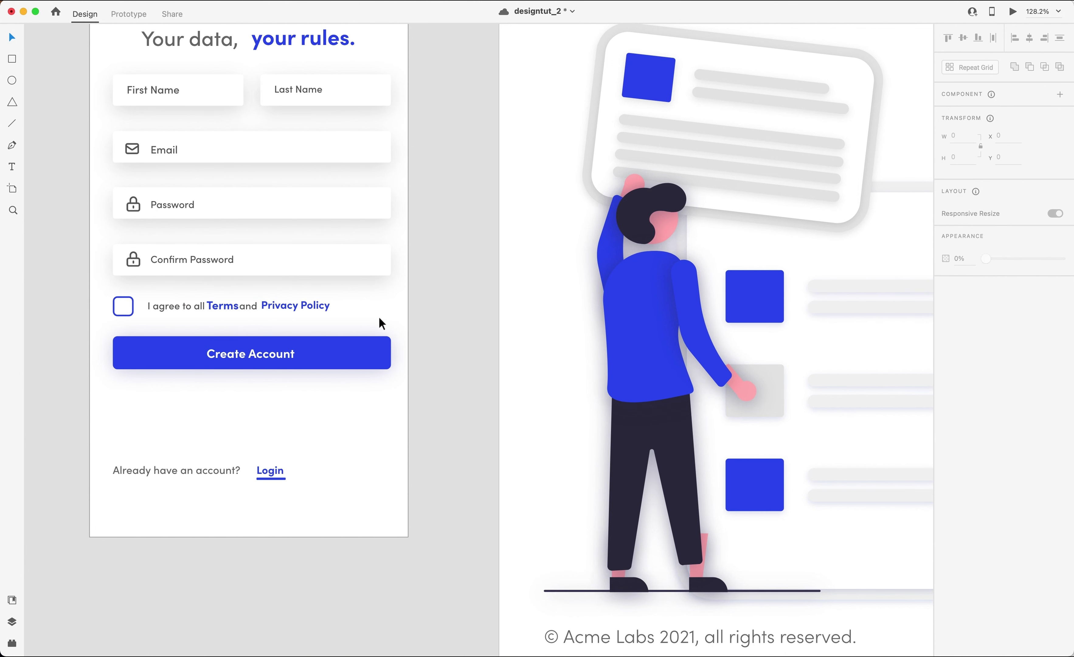
Widen the gap before "and" in the agreement text and reposition the Terms and Privacy Policy links to fit it.
scroll(379, 316, "down", 3)
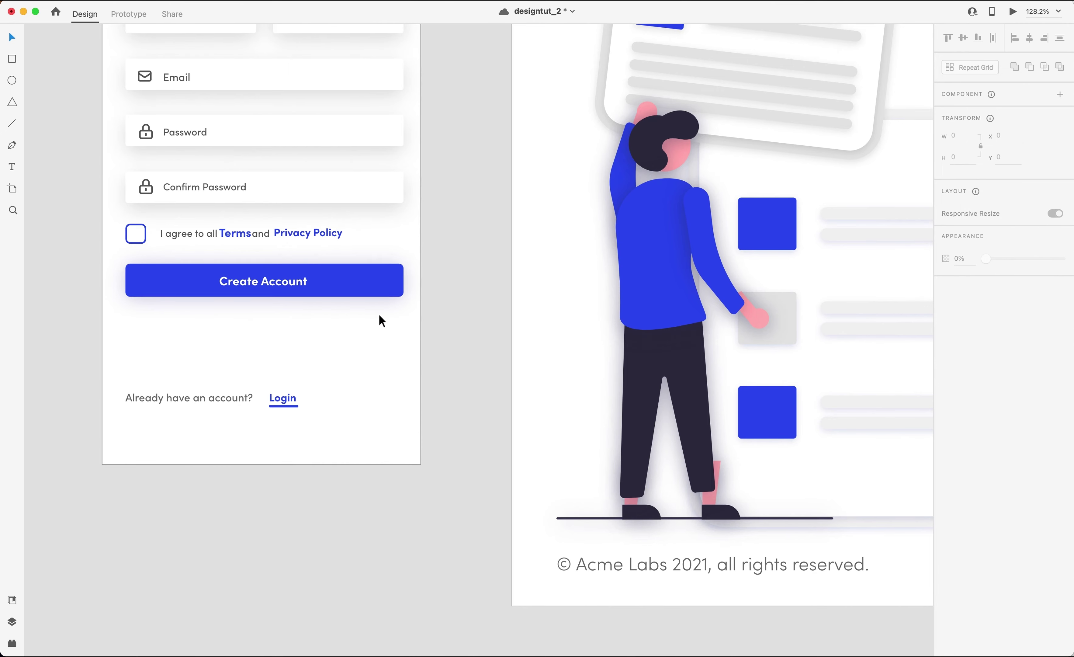
scroll(211, 274, "up", 5)
double_click(221, 201)
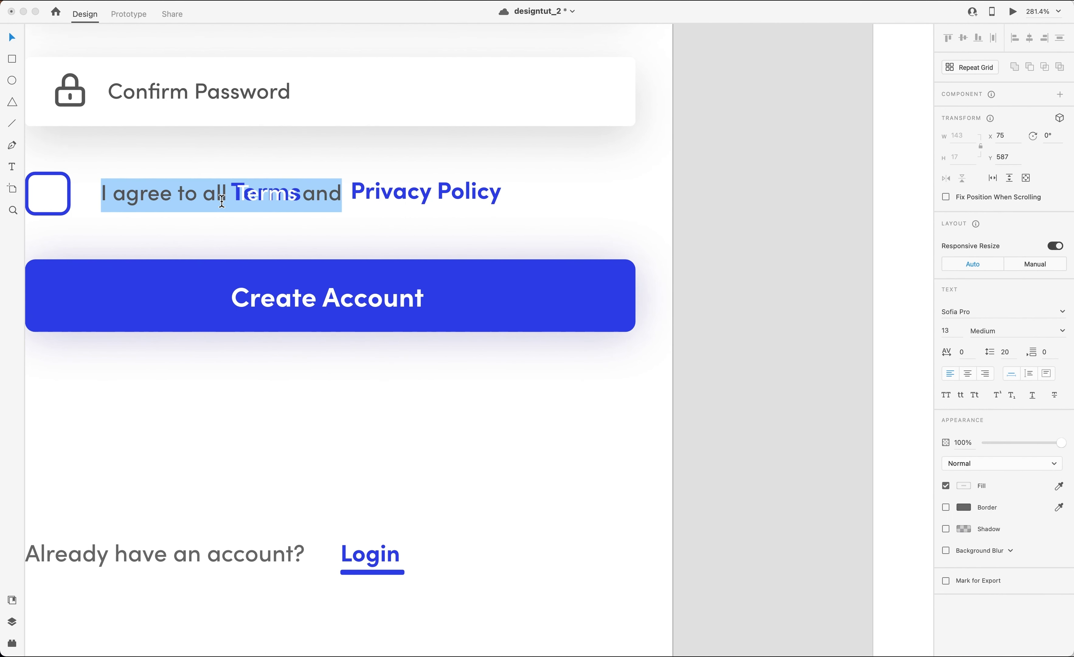
left_click(248, 190)
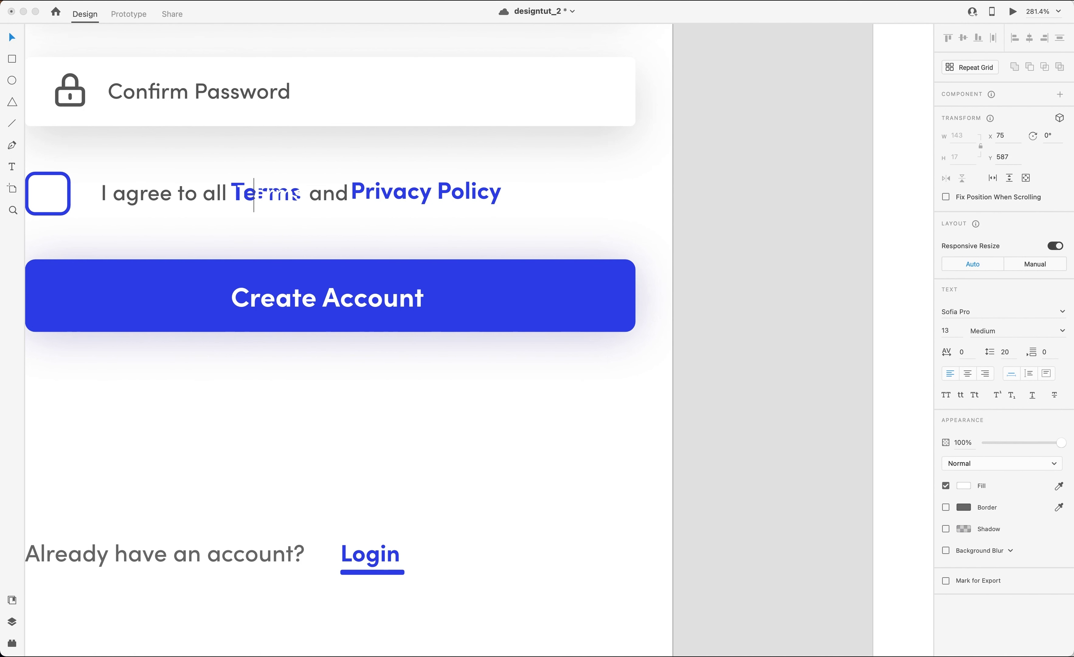
key("Escape")
left_click_drag(366, 204, 370, 203)
left_click(290, 195)
key("Right")
key("Right")
key("Right")
key("Right")
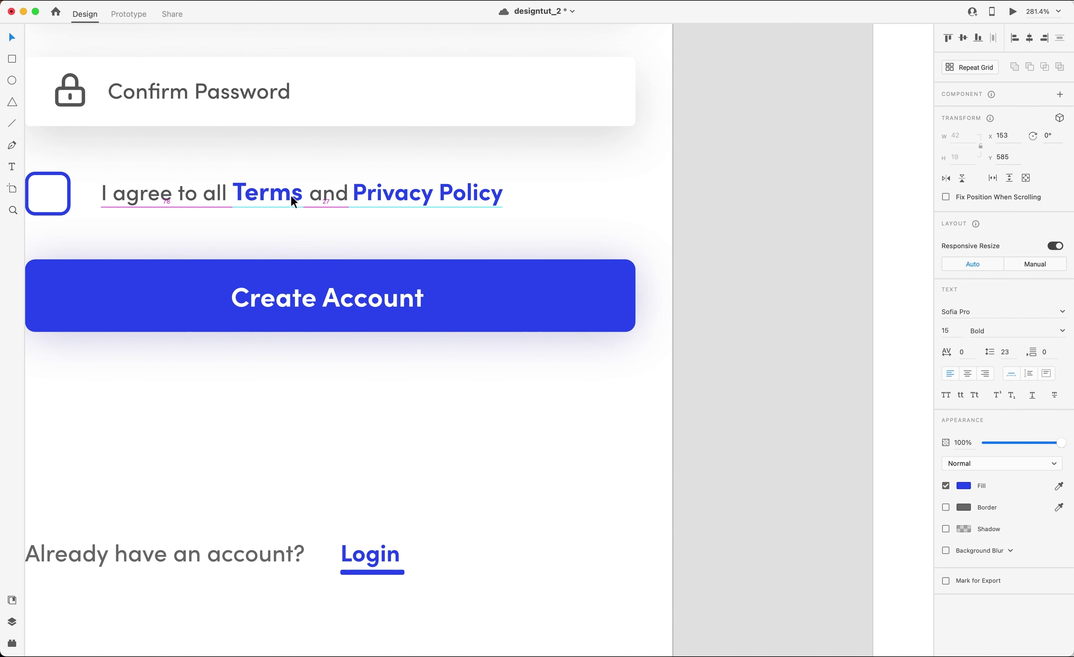
scroll(360, 270, "down", 1)
key("Left")
Move the "Already have an account?" line up beneath the Create Account button and bring the underlined Login link closer to it.
scroll(374, 355, "down", 4)
scroll(373, 353, "down", 5)
left_click_drag(451, 368, 339, 240)
left_click(387, 248)
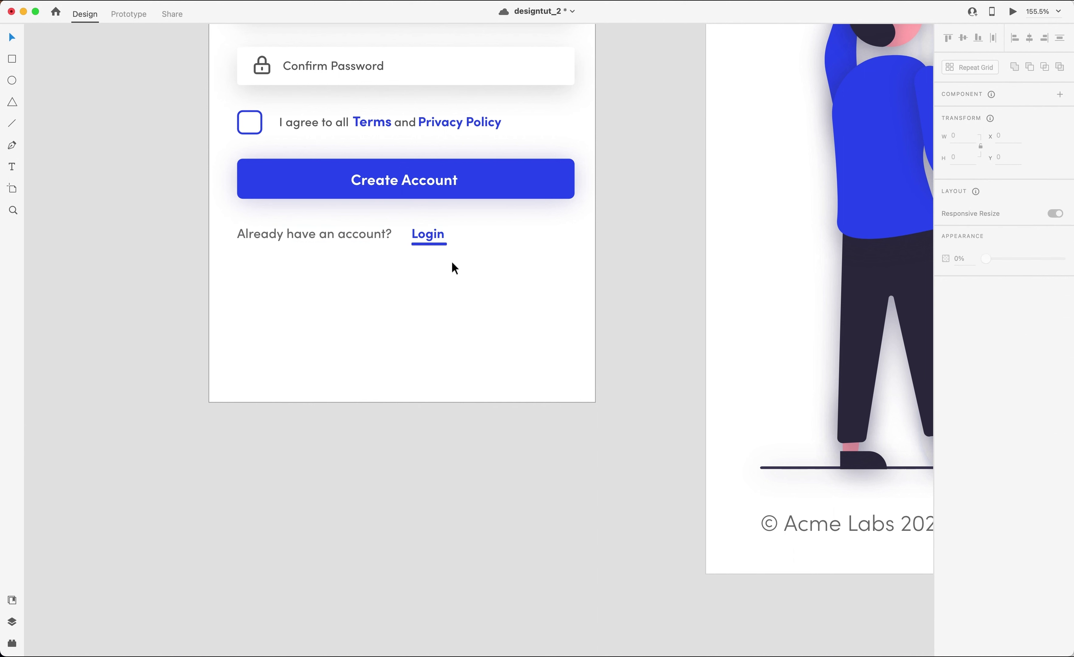
left_click_drag(436, 249, 418, 236)
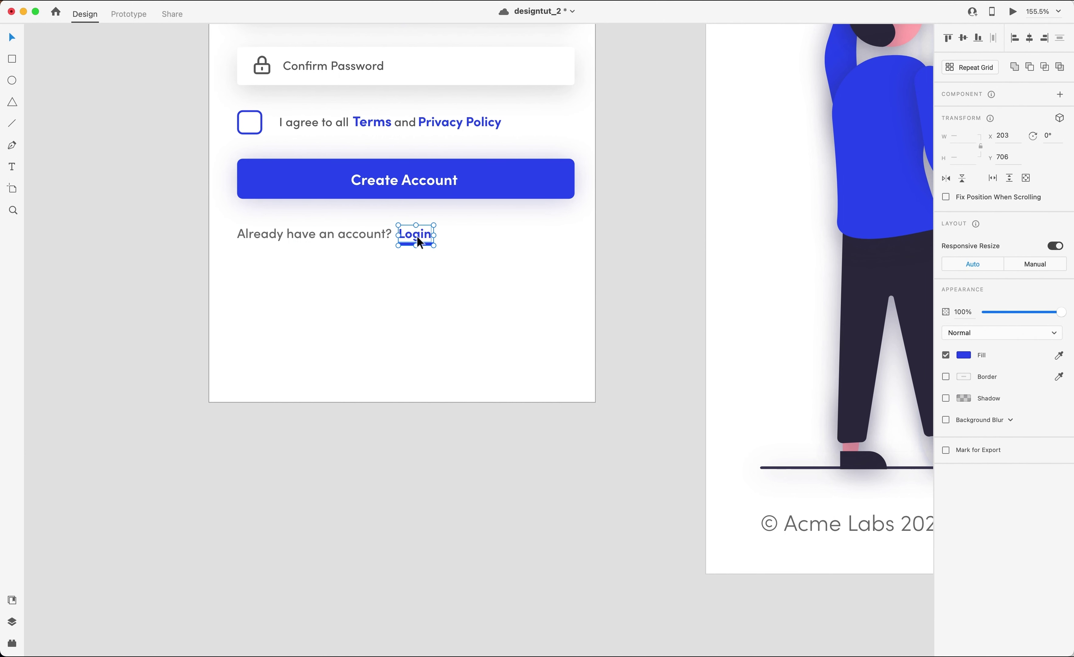
Fine-tune the underline beneath the Login link.
scroll(466, 245, "up", 5)
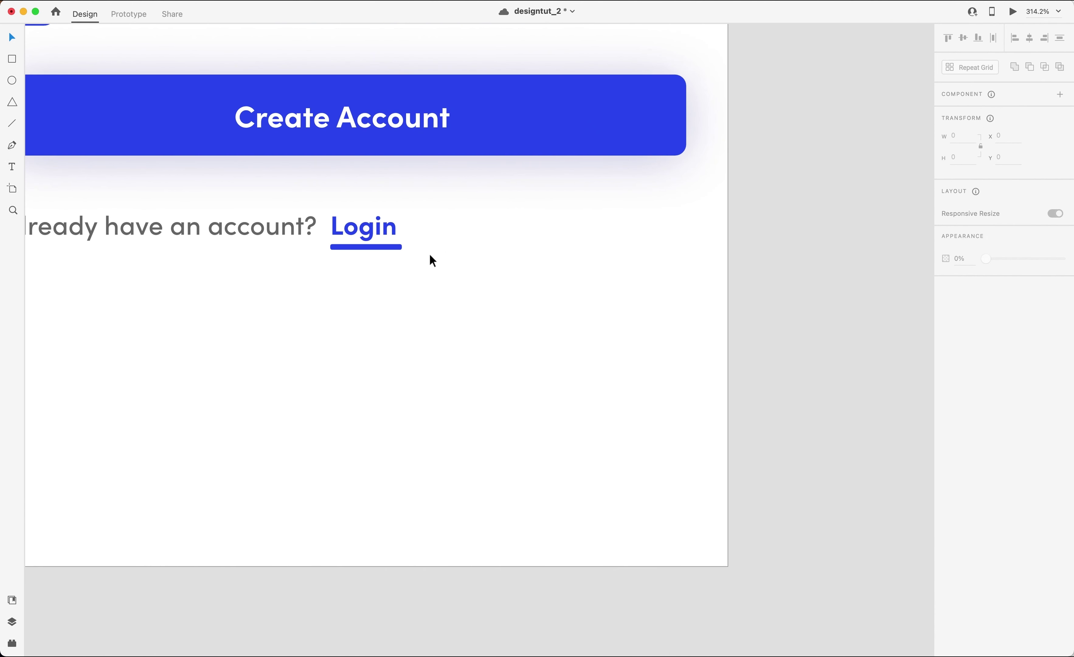
left_click(391, 248)
left_click_drag(391, 248, 355, 228)
left_click(485, 208)
scroll(485, 208, "down", 5)
scroll(487, 215, "down", 5)
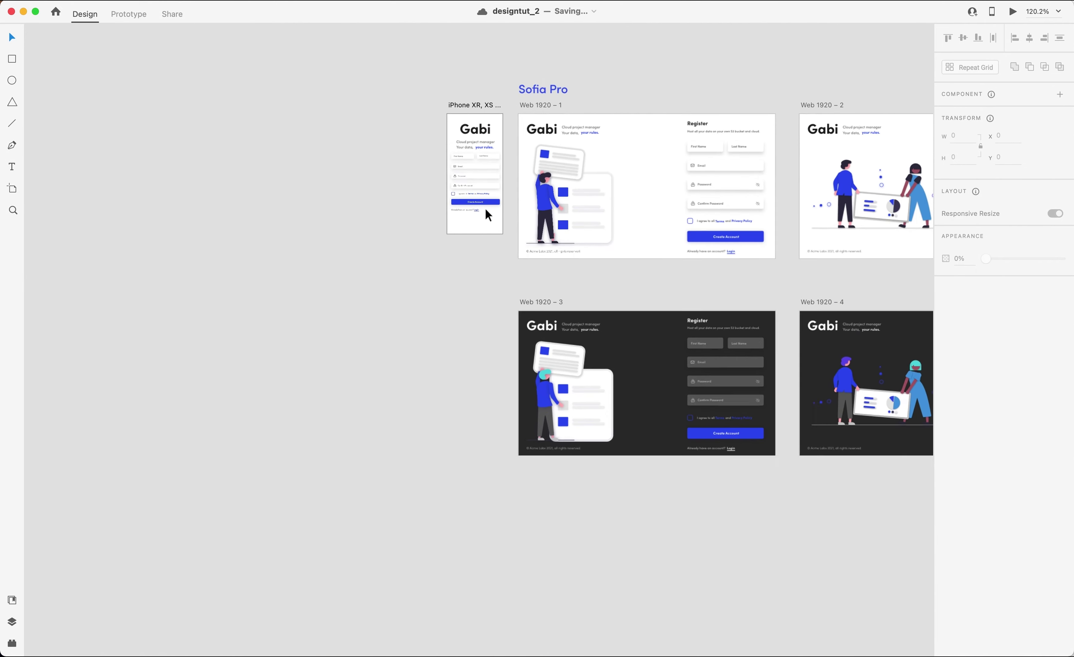
scroll(485, 208, "up", 2)
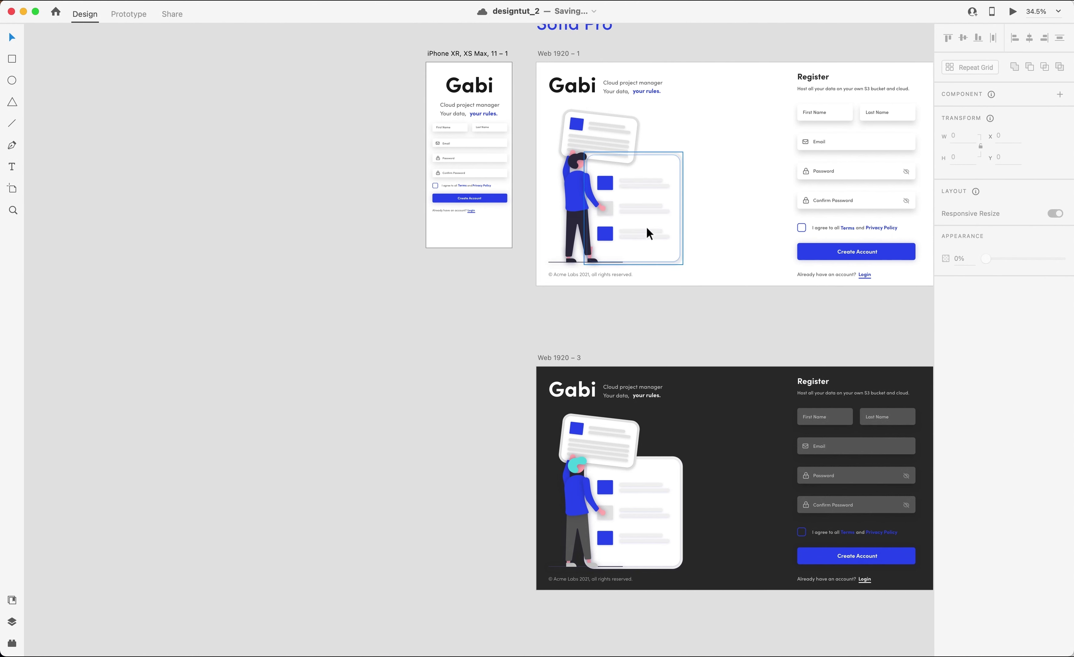
Copy the person-and-cards illustration from the light desktop register screen to beneath the mobile screen's Login line and scale it down to fit.
left_click(647, 232)
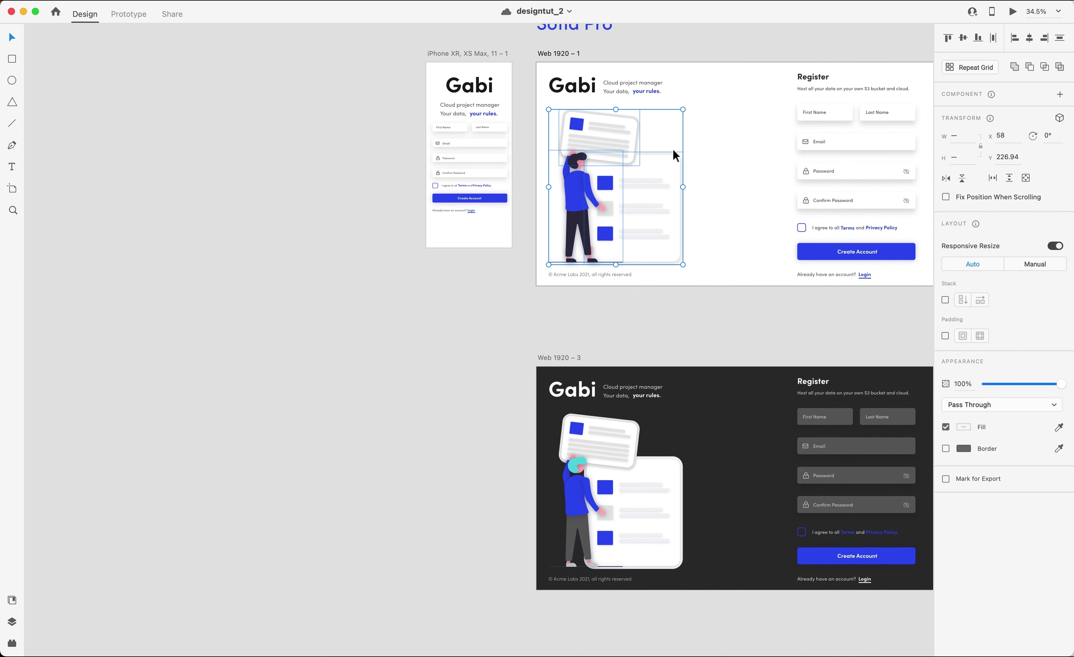
left_click_drag(665, 178, 551, 302)
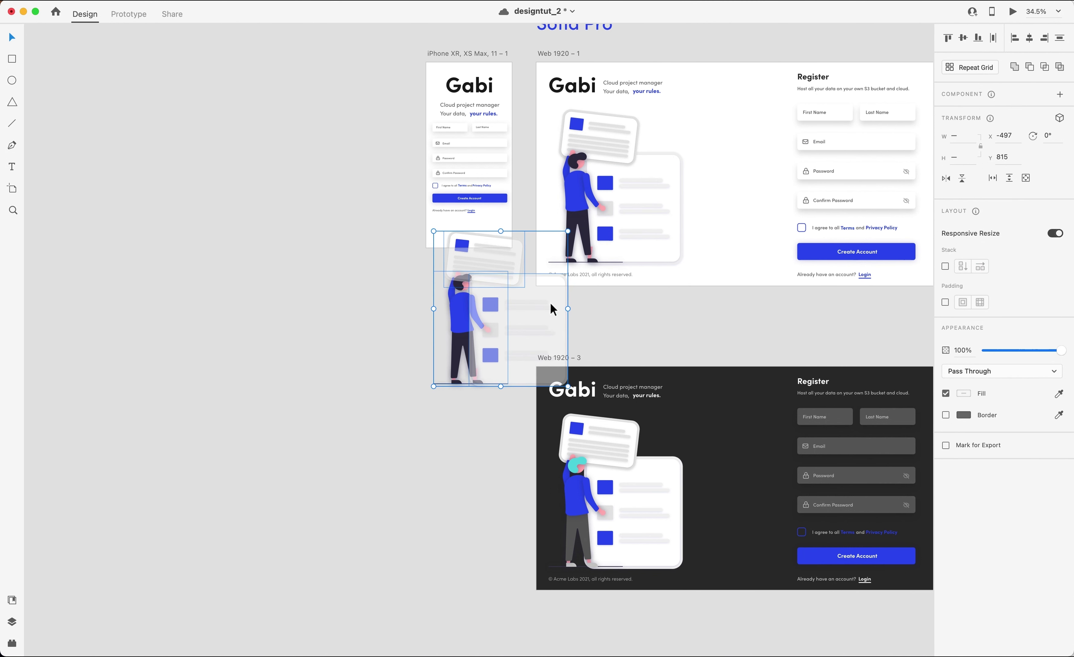
left_click_drag(573, 386, 494, 287)
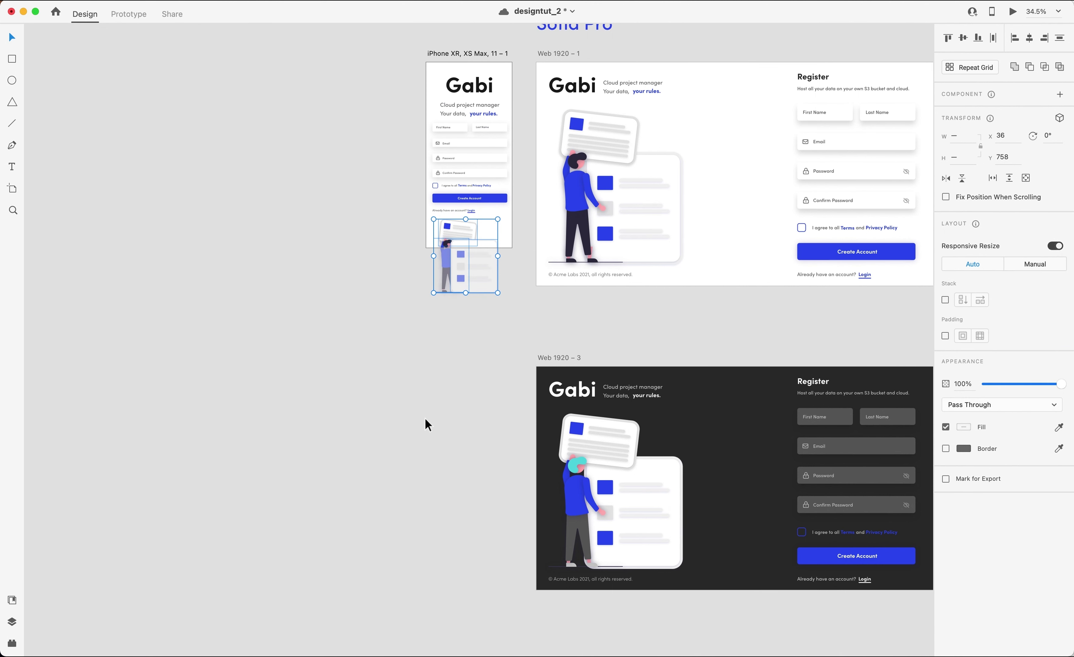
scroll(495, 303, "up", 5)
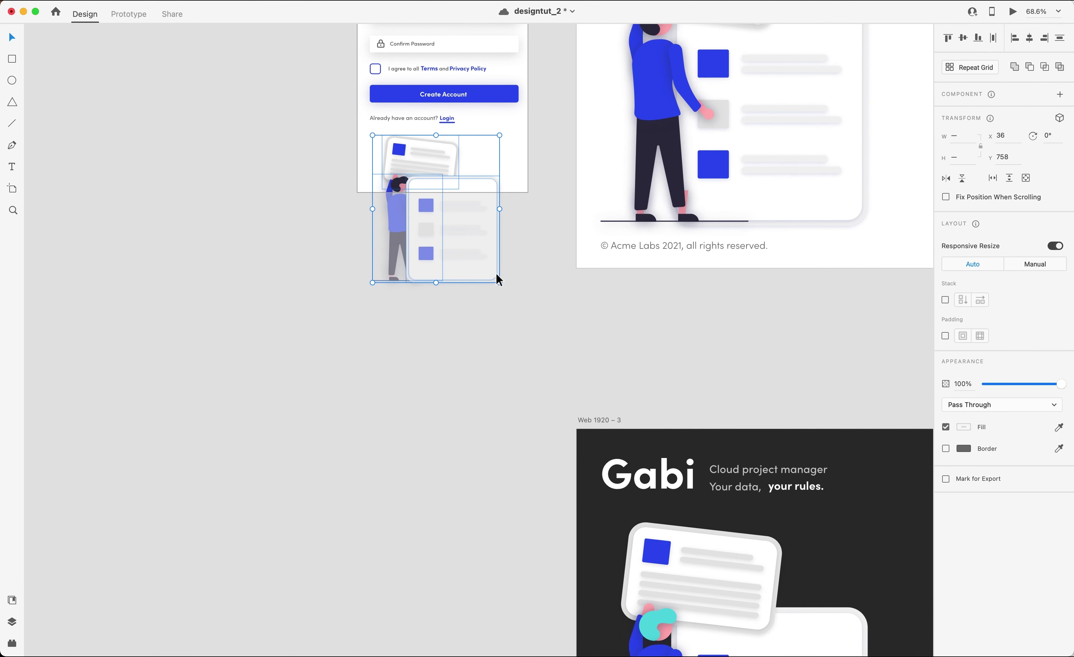
left_click_drag(500, 282, 436, 191)
scroll(479, 191, "up", 5)
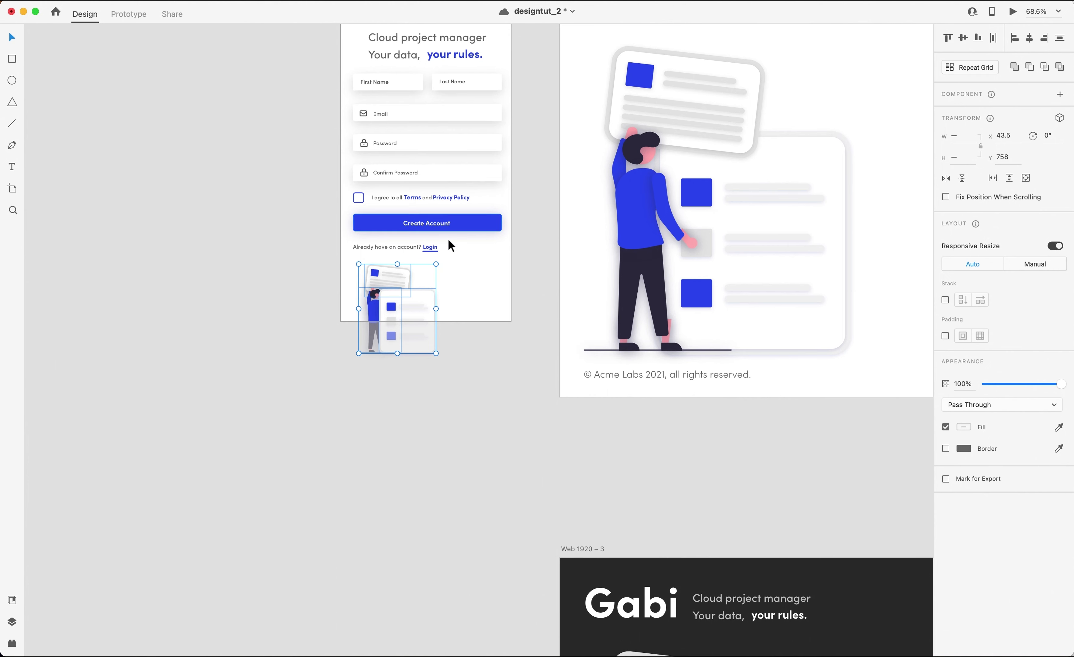
left_click(489, 323)
scroll(469, 317, "up", 3)
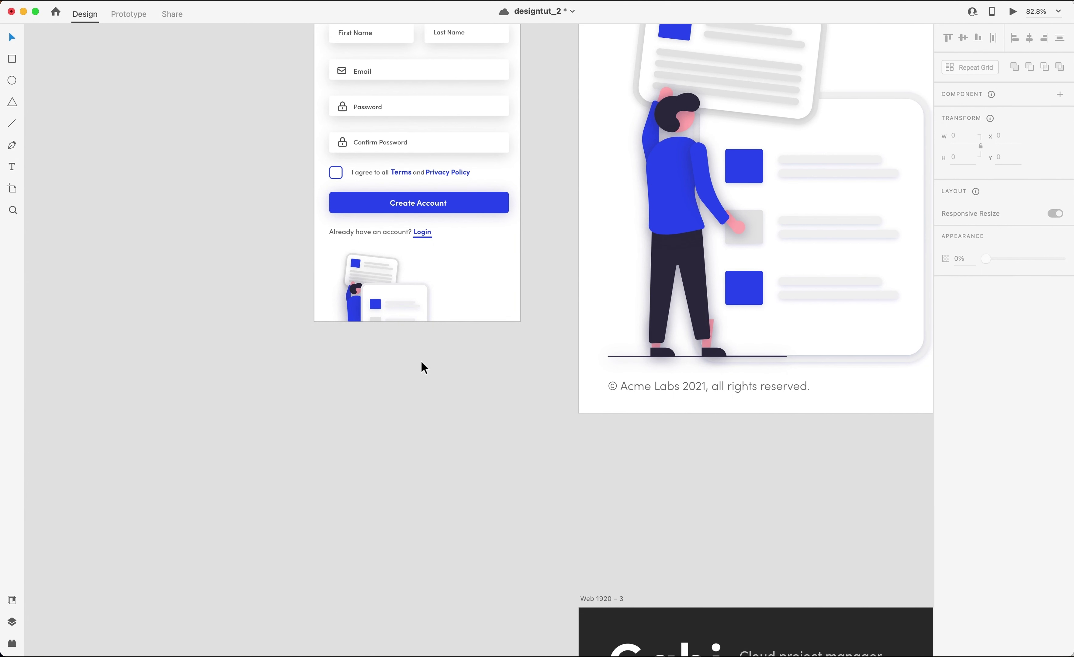
Enlarge the mobile illustration slightly and shift its standing person up a little against the cards.
left_click(398, 293)
left_click_drag(448, 377, 336, 248)
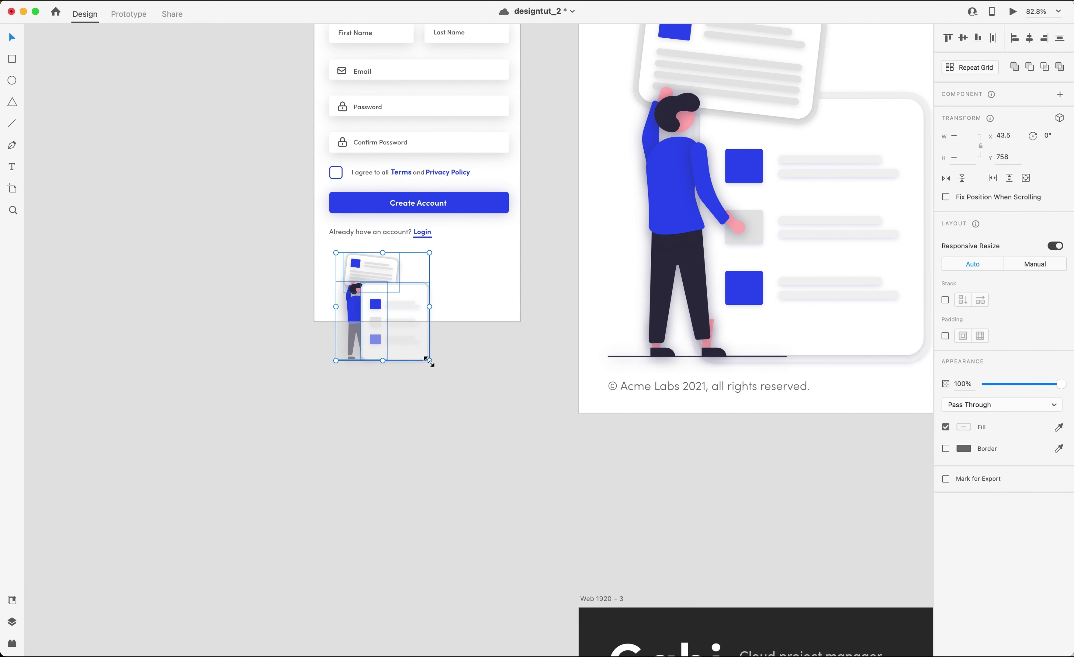
left_click_drag(430, 362, 456, 385)
left_click(513, 377)
double_click(358, 312)
left_click_drag(360, 314, 359, 304)
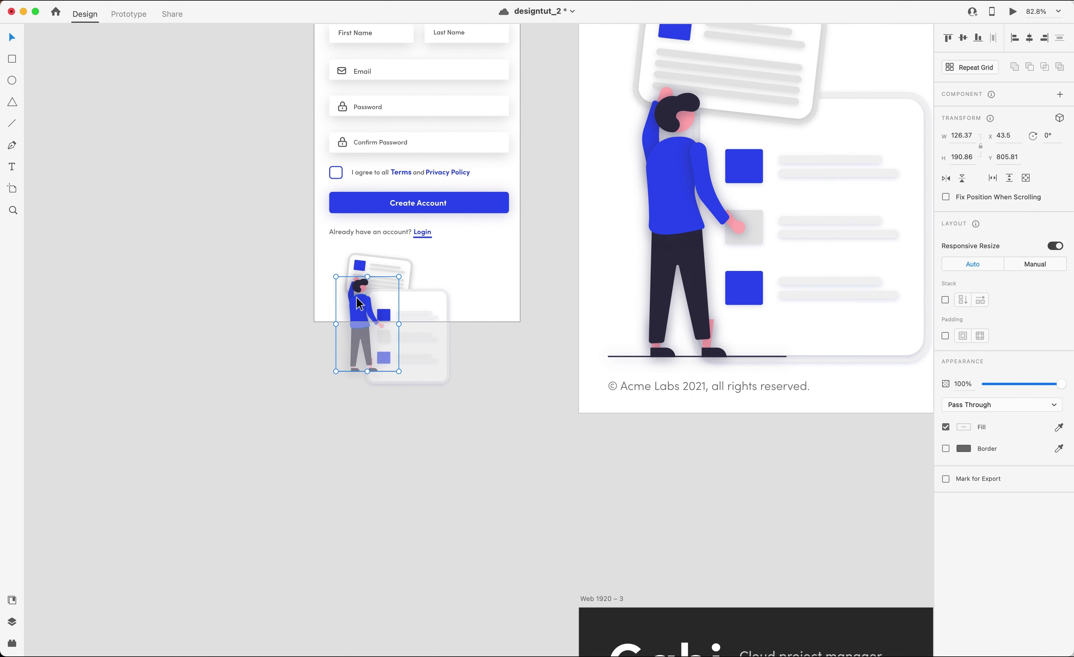
left_click(468, 337)
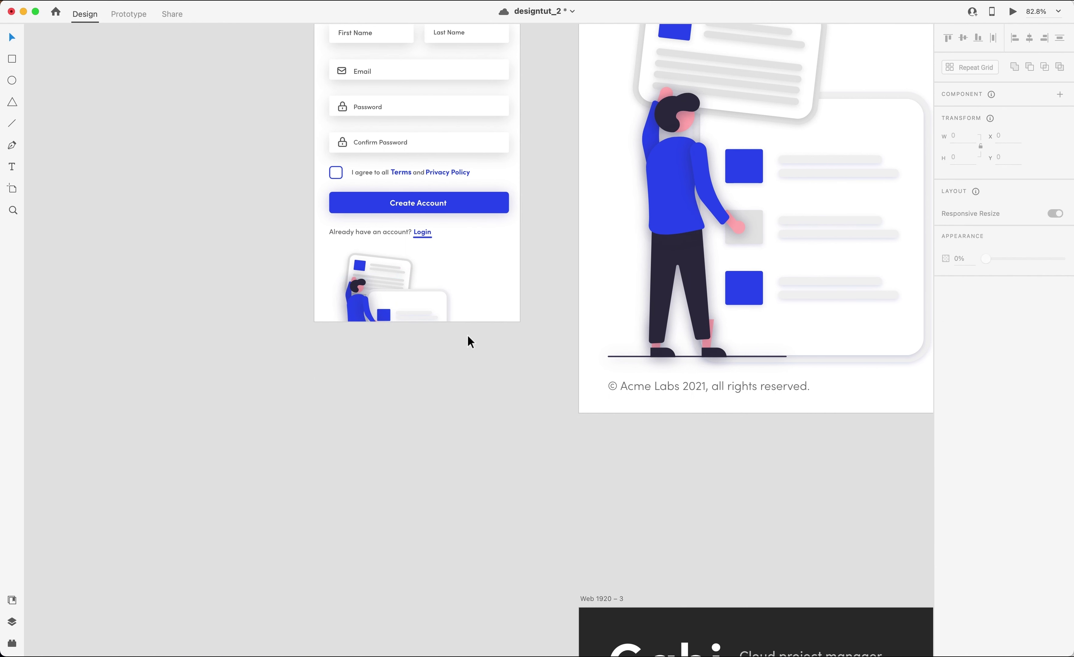
Enlarge the whole mobile illustration a bit more and centre it beneath the Login line at X 74.75, Y 735.
left_click(422, 318)
left_click_drag(494, 320, 361, 274)
left_click_drag(453, 385, 462, 358)
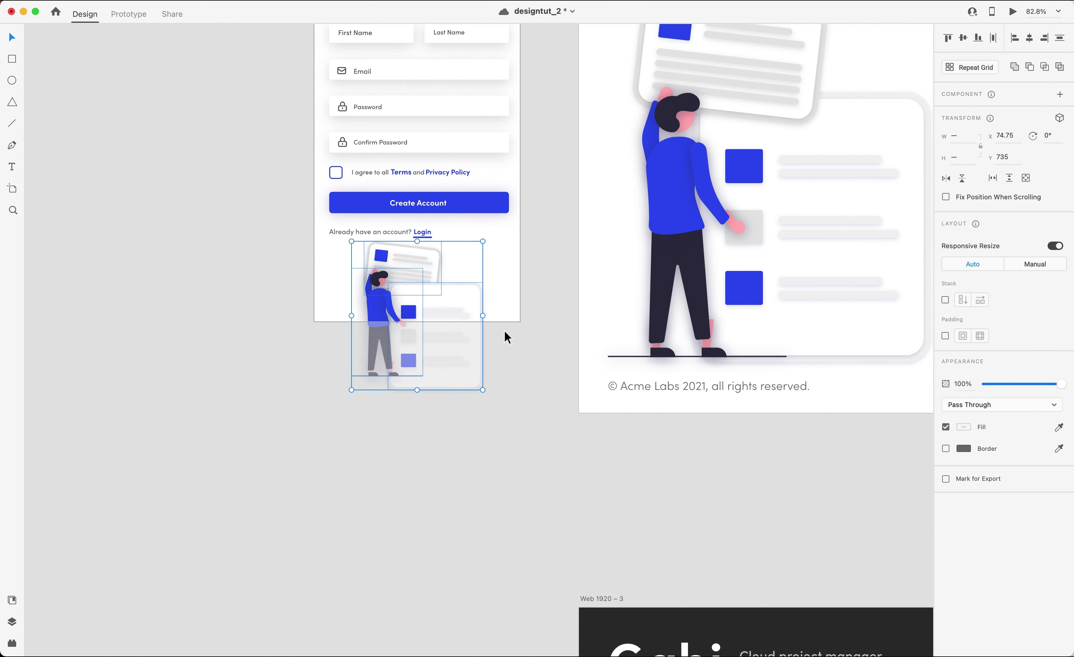
left_click(507, 337)
Shift the tilted card in the mobile illustration down to Y 745.
left_click(428, 261)
double_click(428, 261)
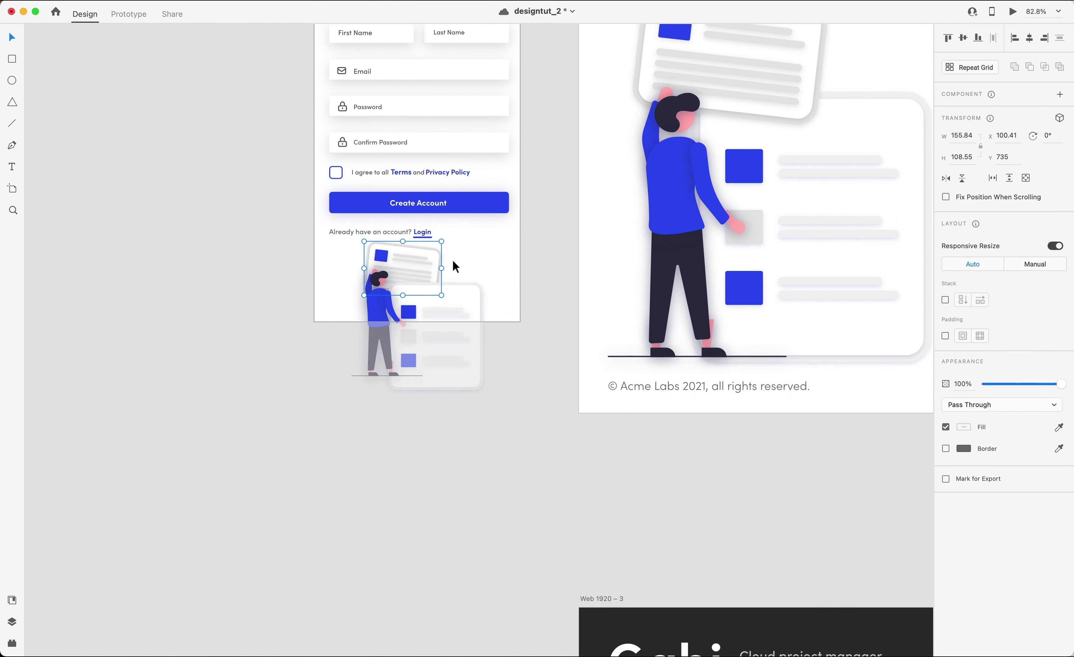
key("shift+Down")
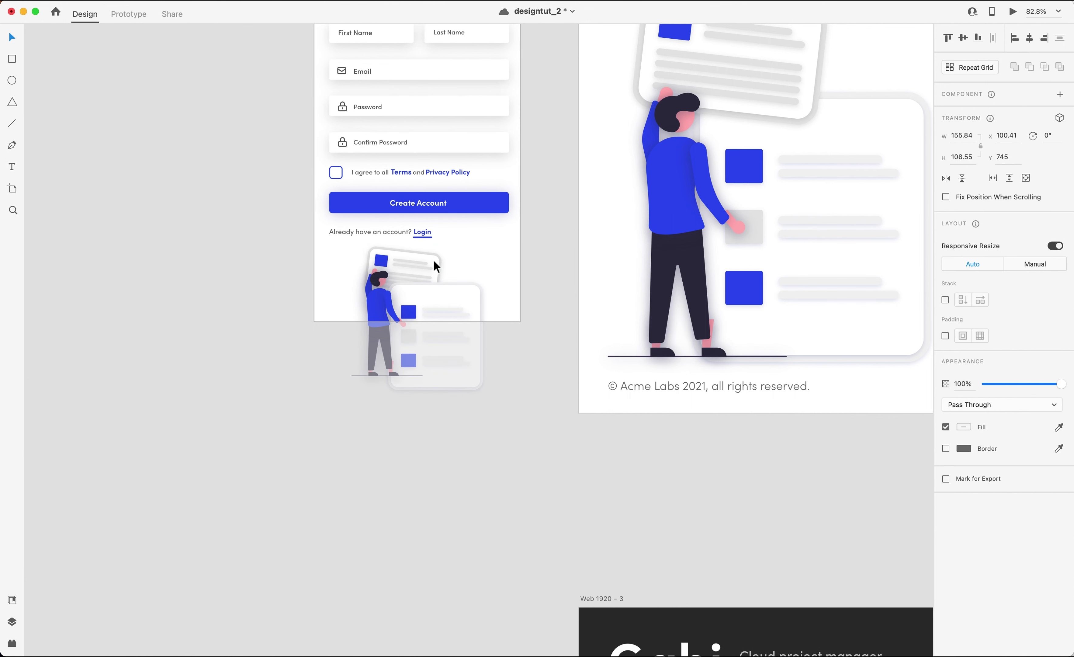
left_click(522, 279)
scroll(524, 282, "up", 2)
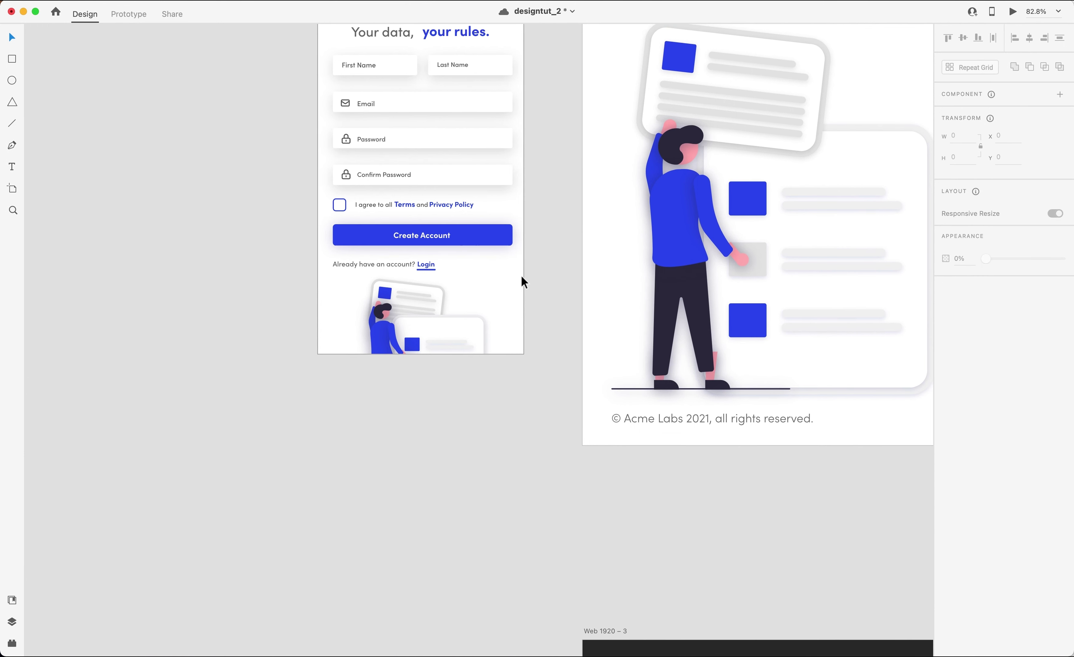
Scale down the Gabi heading on the mobile register screen, keeping it centred.
scroll(523, 282, "down", 5)
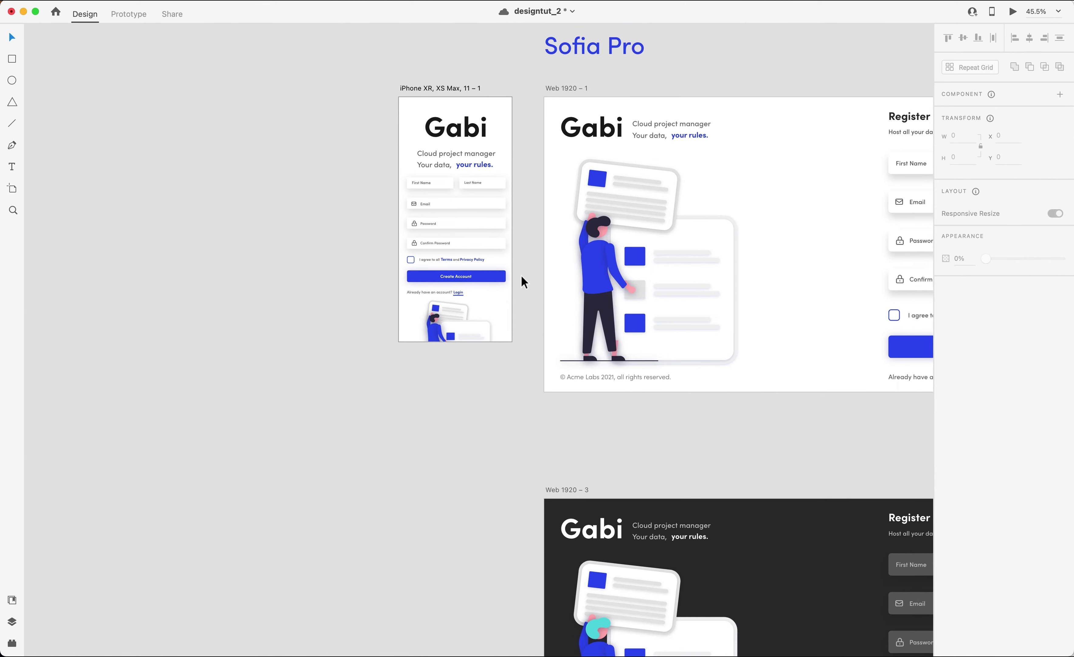
scroll(522, 282, "up", 3)
scroll(522, 282, "right", 2)
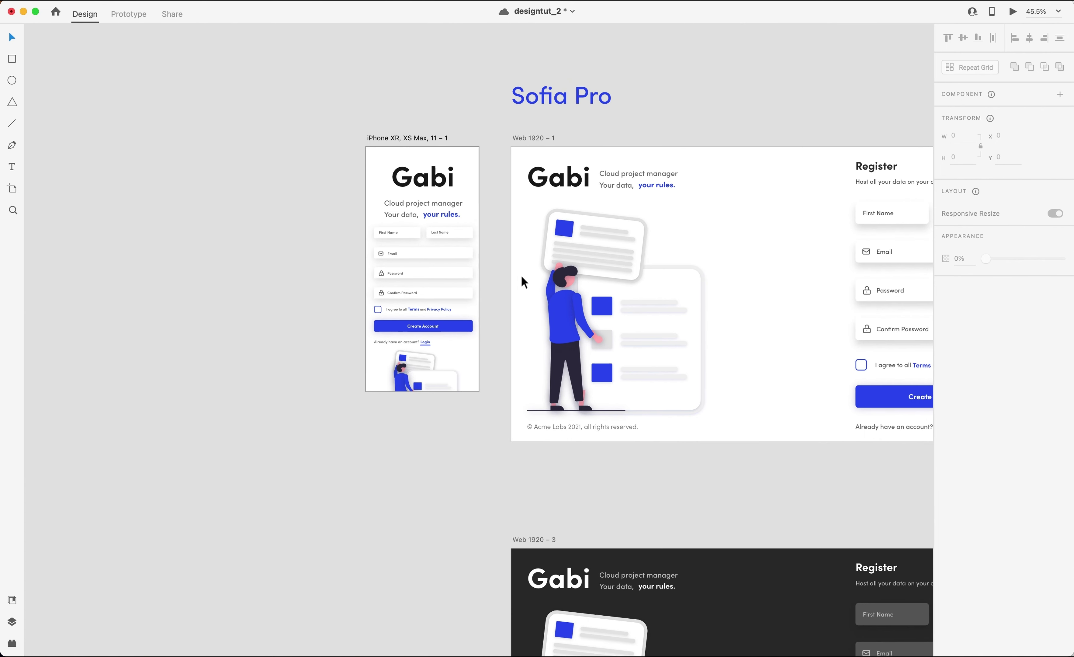
scroll(419, 264, "up", 4)
left_click(426, 186)
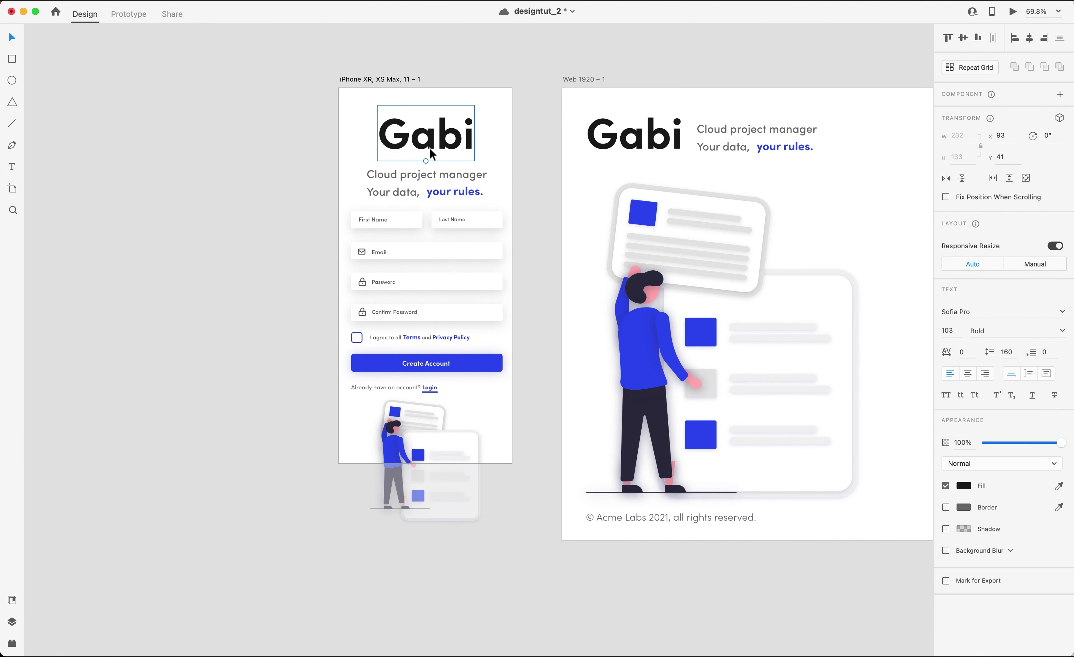
left_click_drag(426, 161, 428, 201)
Scale down the two-line tagline on the mobile screen and place it closer beneath the Gabi heading.
left_click(425, 173)
left_click(424, 191, "shift")
key("super+z")
key("super+z")
key("super+shift+z")
key("super+shift+z")
key("super+z")
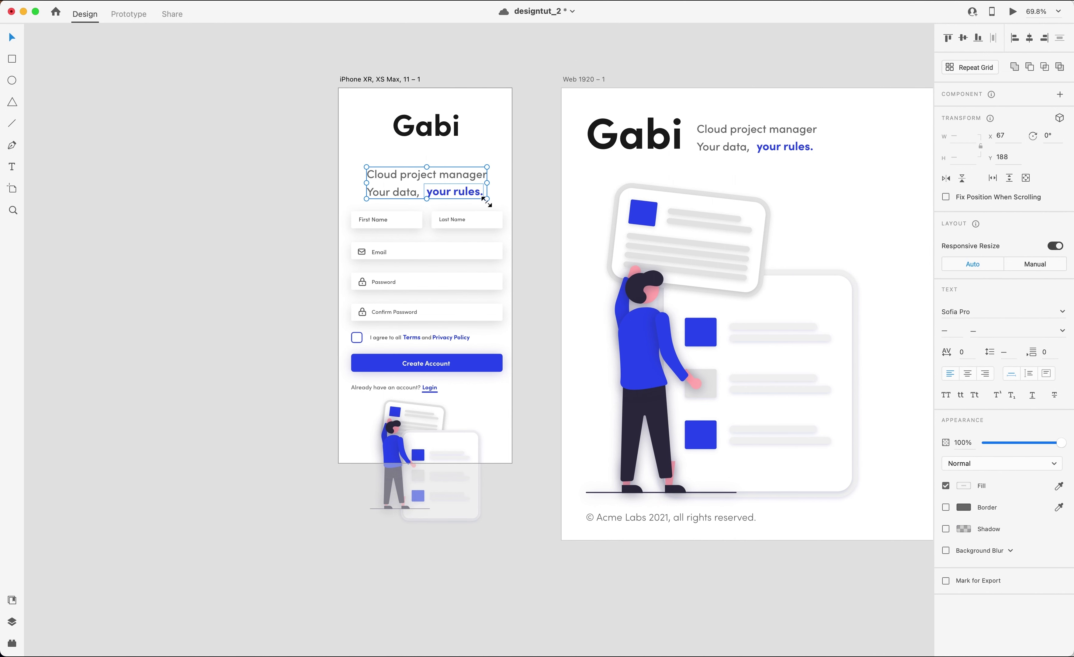
left_click_drag(486, 199, 460, 165)
Move the form fields, agreement line, Create Account button and Login line up beneath the tagline to Y 222.
left_click(365, 192)
left_click_drag(350, 193, 437, 357)
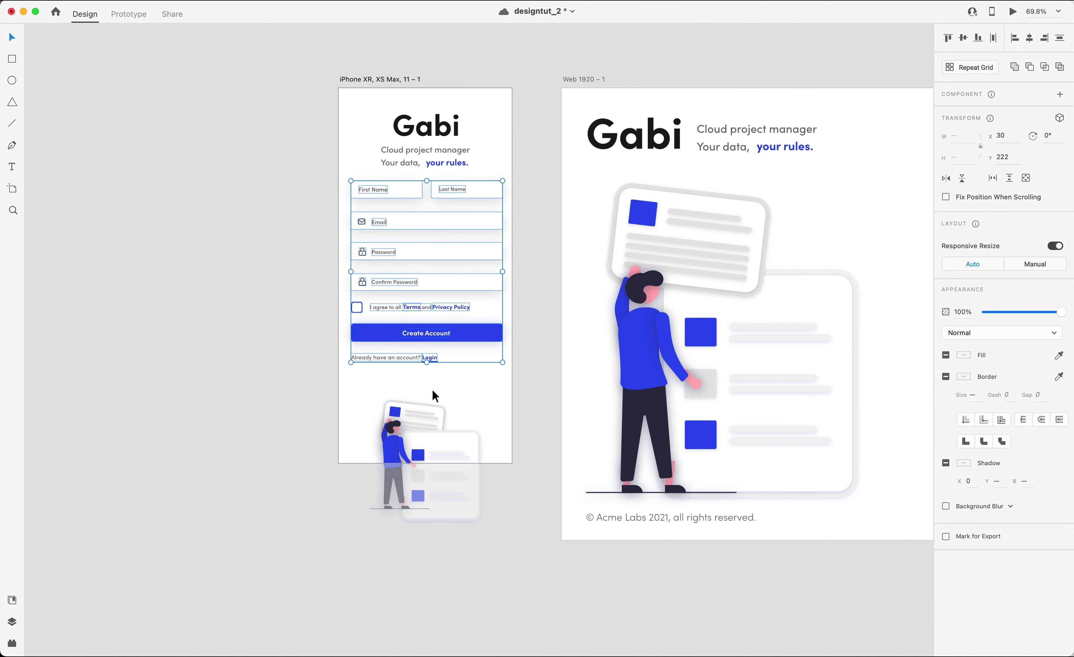
scroll(432, 391, "down", 3)
Enlarge the mobile illustration to span the form's width, starting at X 30, Y 696.11.
left_click(433, 390)
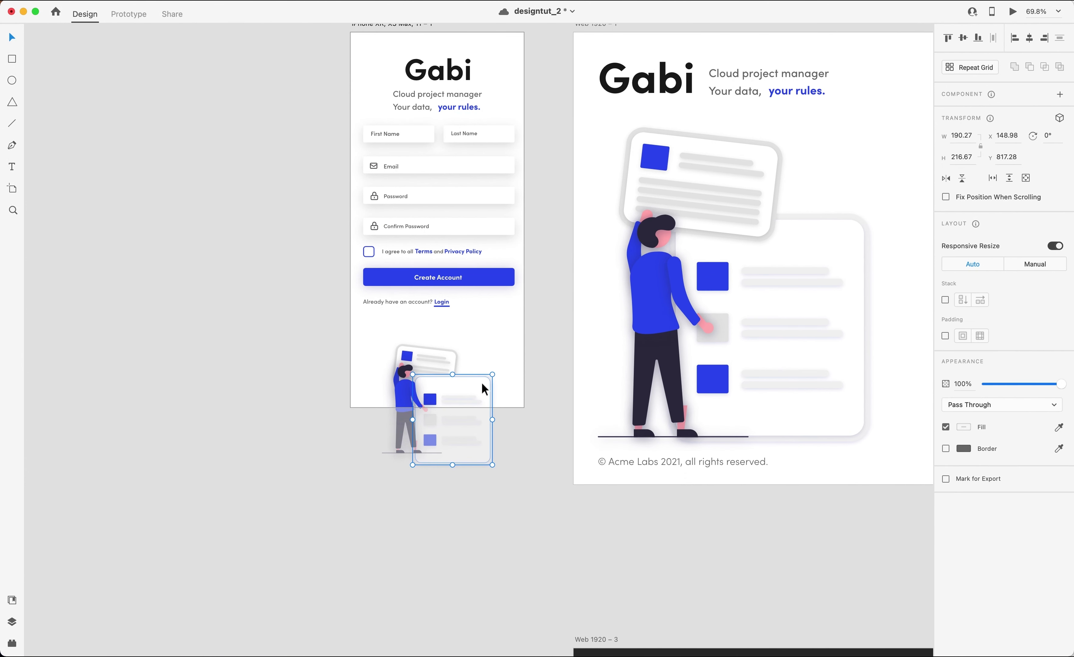
left_click_drag(520, 421, 387, 352)
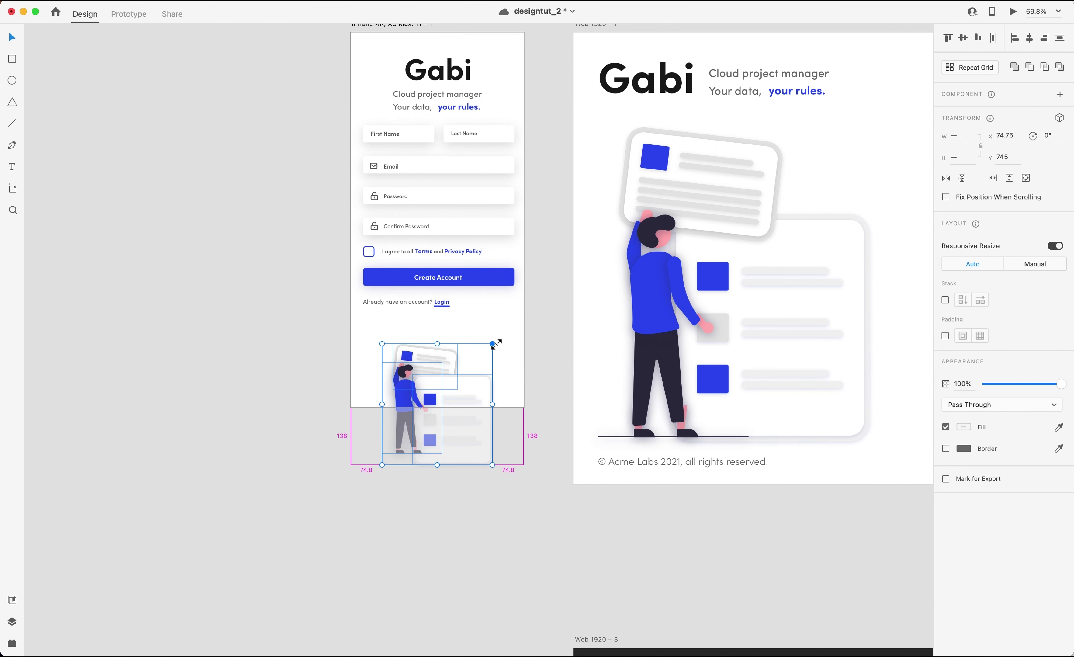
left_click_drag(493, 345, 516, 327)
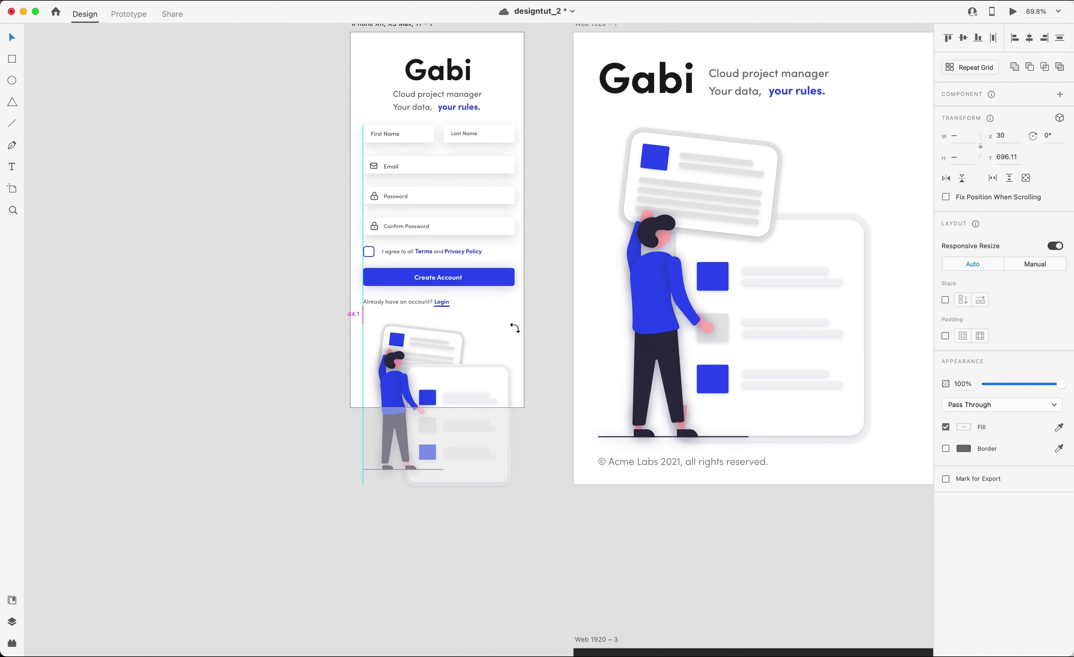
left_click(537, 324)
scroll(536, 323, "up", 2)
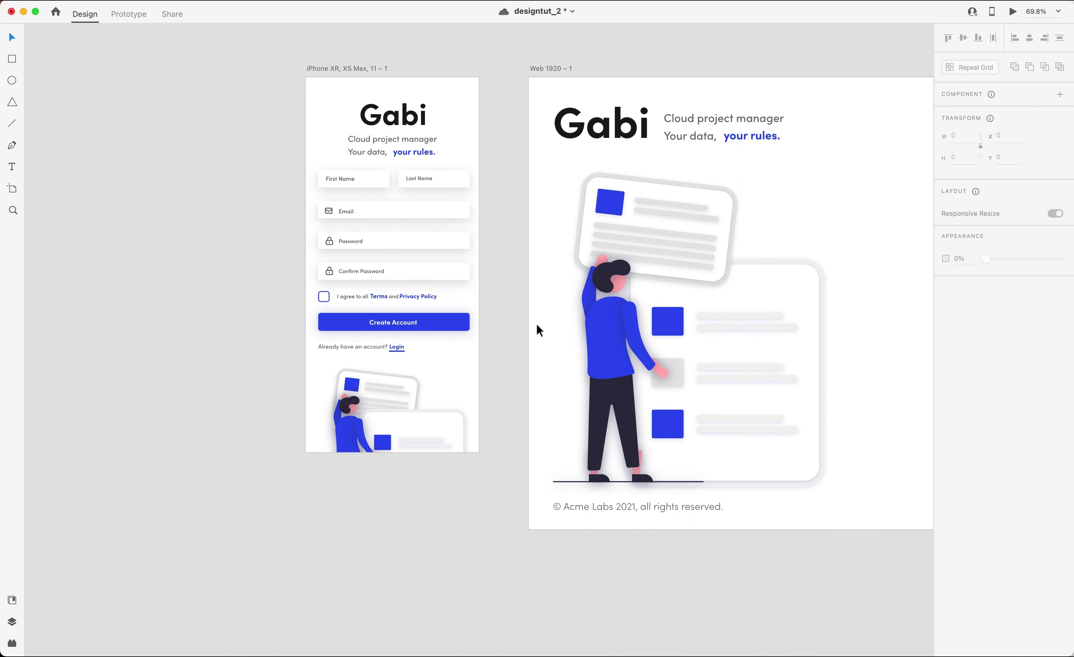
Duplicate the mobile register artboard and place the copy beside the light desktop login screen at X 4141, Y 0.
scroll(394, 234, "up", 5)
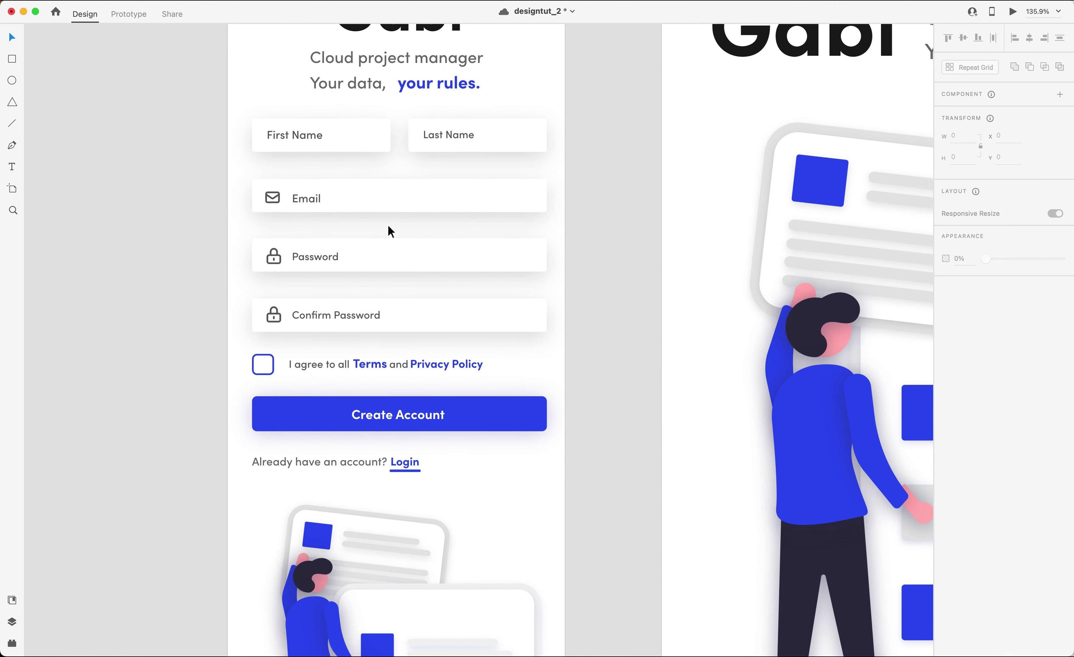
scroll(388, 225, "down", 5)
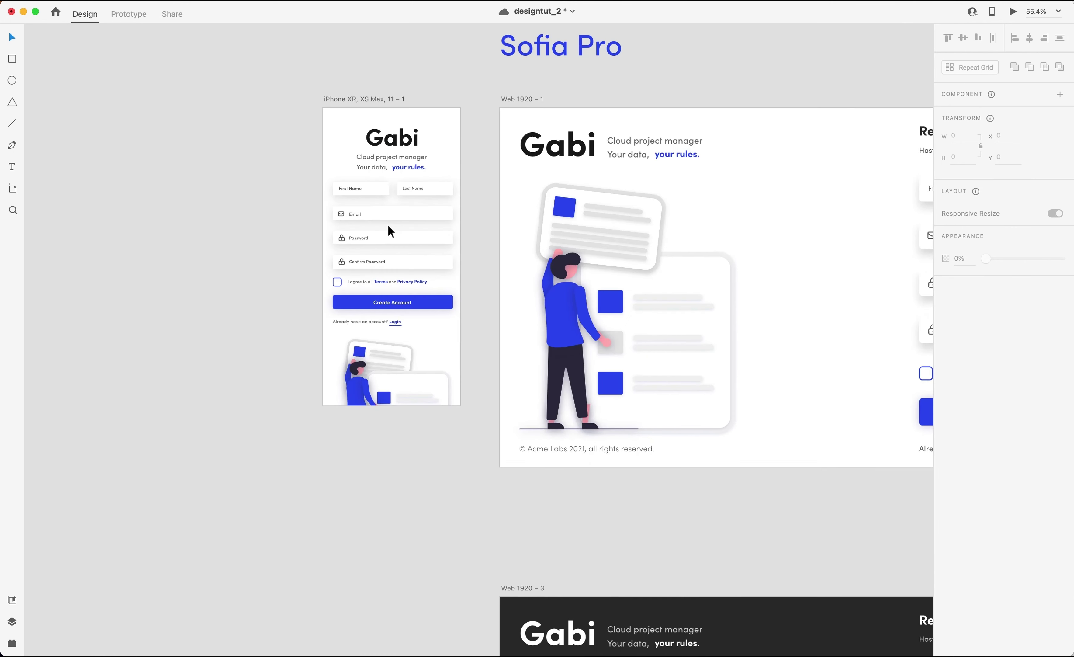
scroll(388, 226, "right", 3)
scroll(389, 226, "down", 3)
scroll(388, 228, "down", 3)
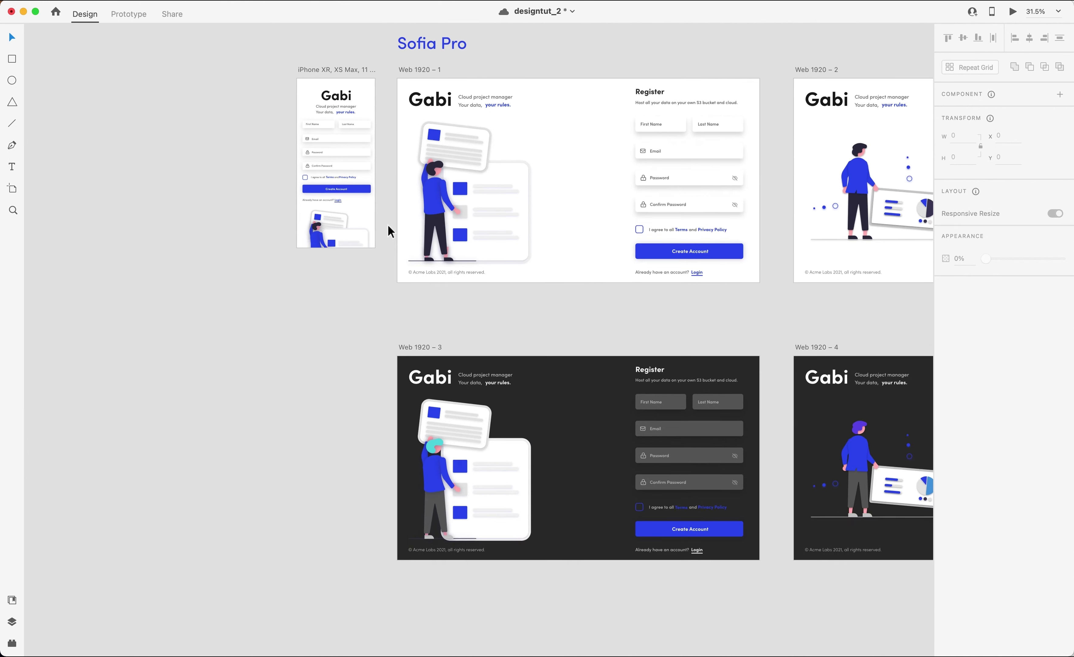
scroll(389, 228, "down", 3)
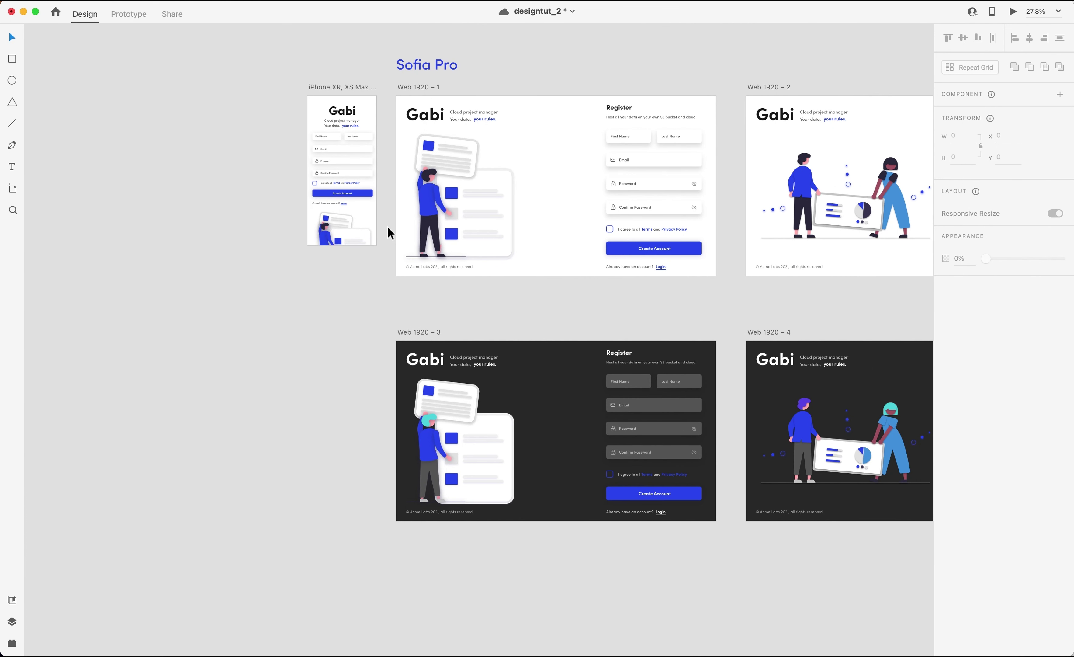
scroll(357, 233, "down", 4)
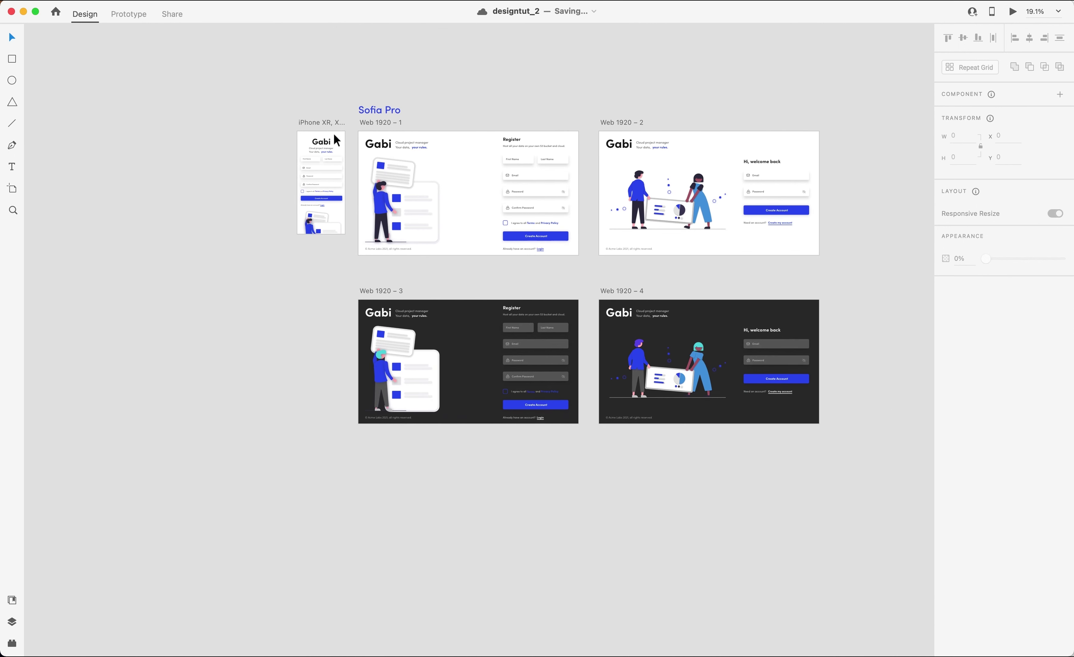
left_click_drag(304, 123, 840, 133)
Copy the illustration of two people carrying a board from the light login screen to beneath the duplicated mobile artboard.
scroll(840, 133, "up", 5)
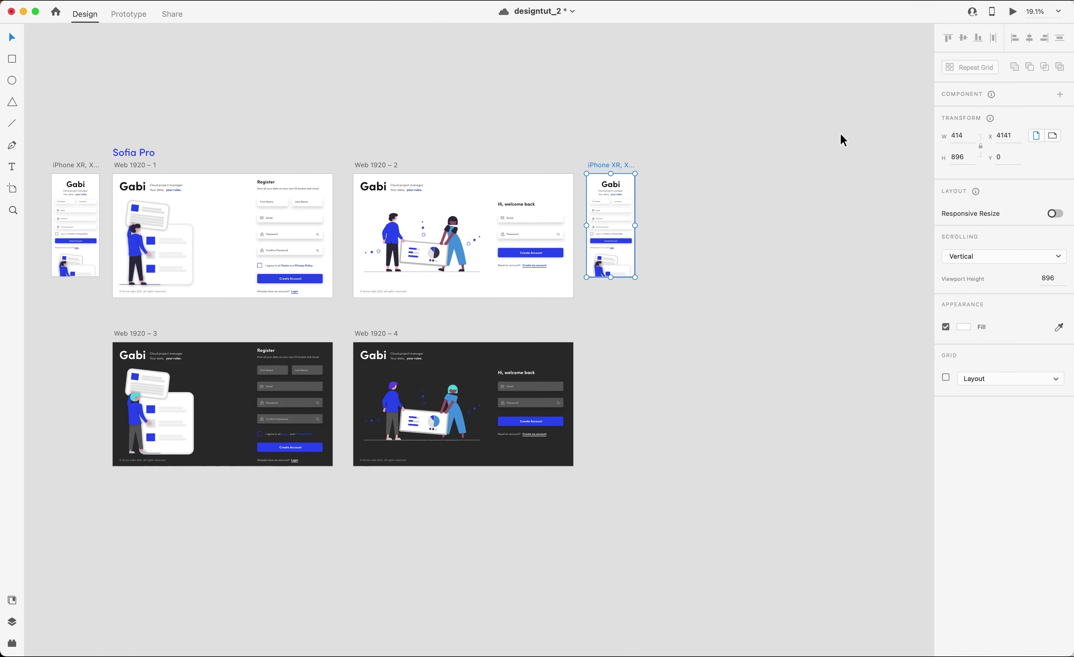
scroll(526, 287, "up", 2)
scroll(526, 287, "up", 1)
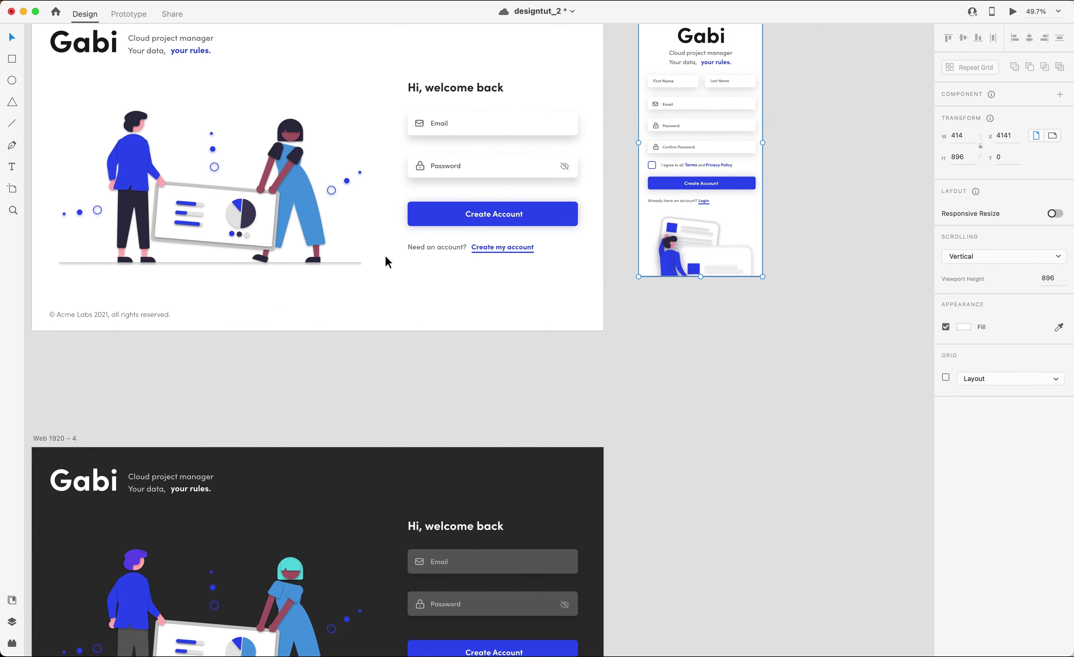
left_click_drag(227, 197, 782, 400)
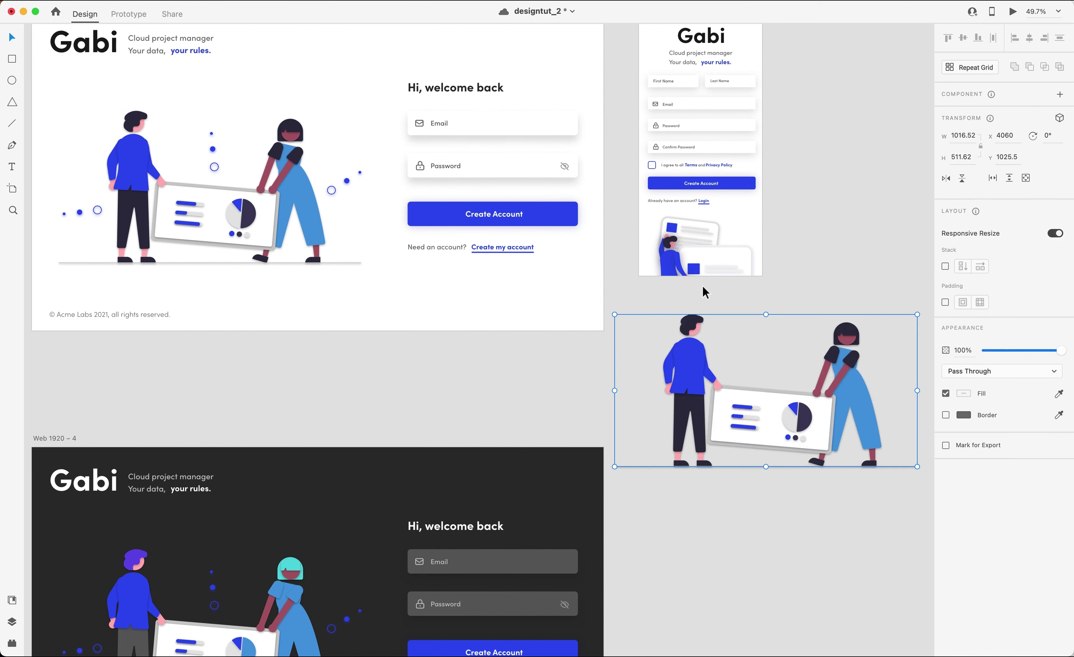
Delete the person-and-cards illustration from the duplicated mobile screen.
left_click(707, 265)
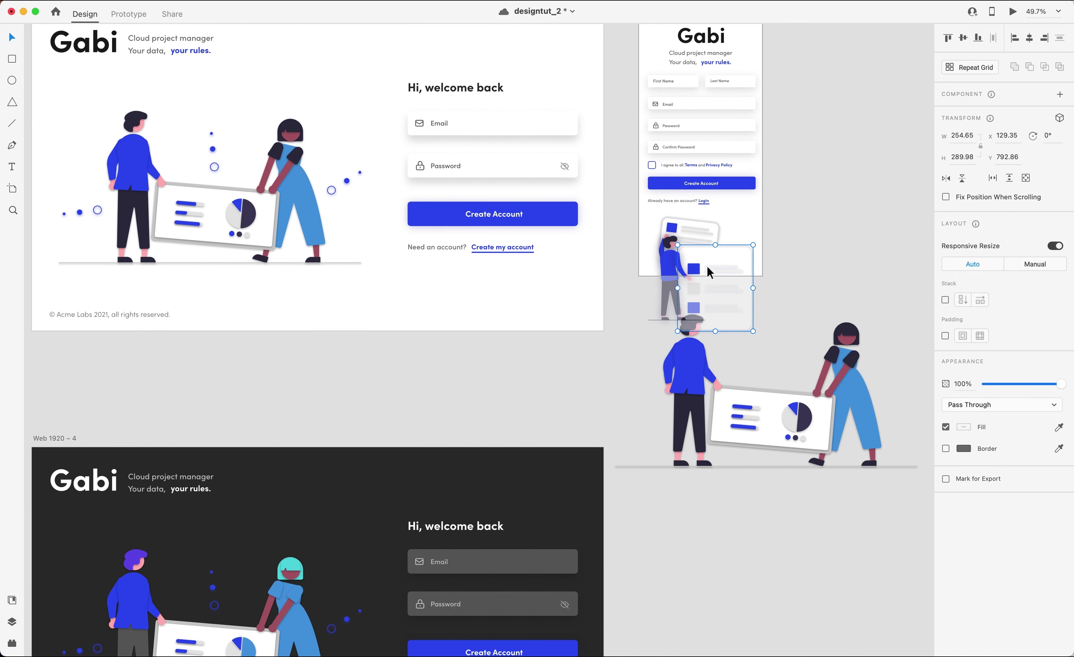
left_click(653, 227, "shift")
key("Delete")
Scale the two-people illustration down to 426 wide and place it beneath the Login line of the duplicated mobile screen.
left_click_drag(693, 383, 682, 278)
left_click_drag(904, 377, 773, 288)
left_click_drag(713, 265, 740, 261)
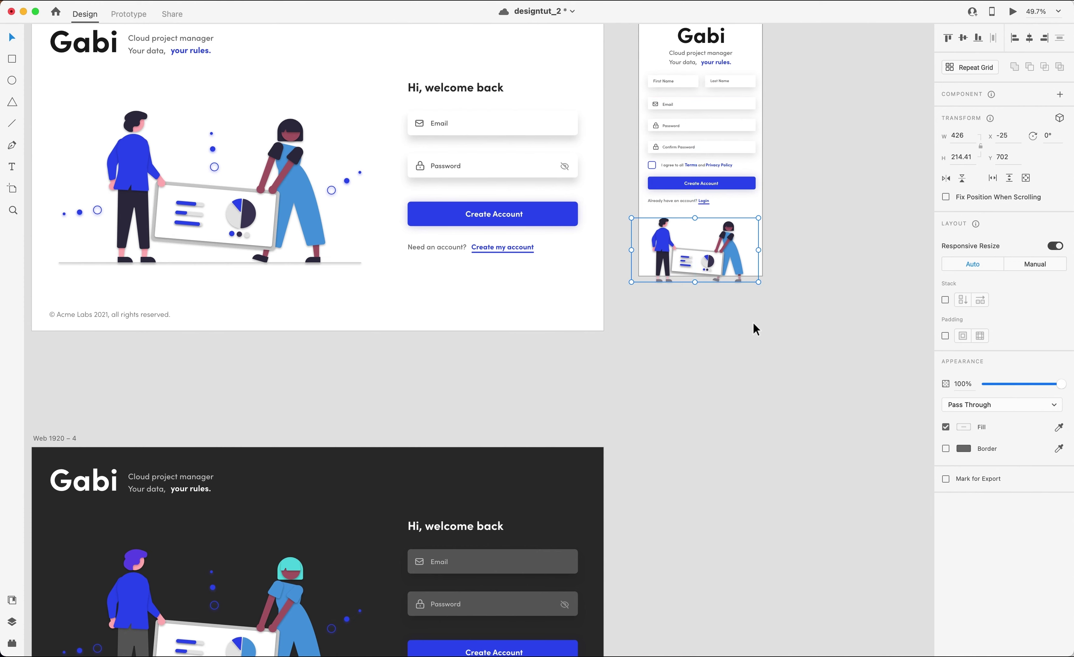
left_click(775, 326)
Delete the First Name and Last Name fields from the duplicated mobile screen.
scroll(733, 266, "up", 4)
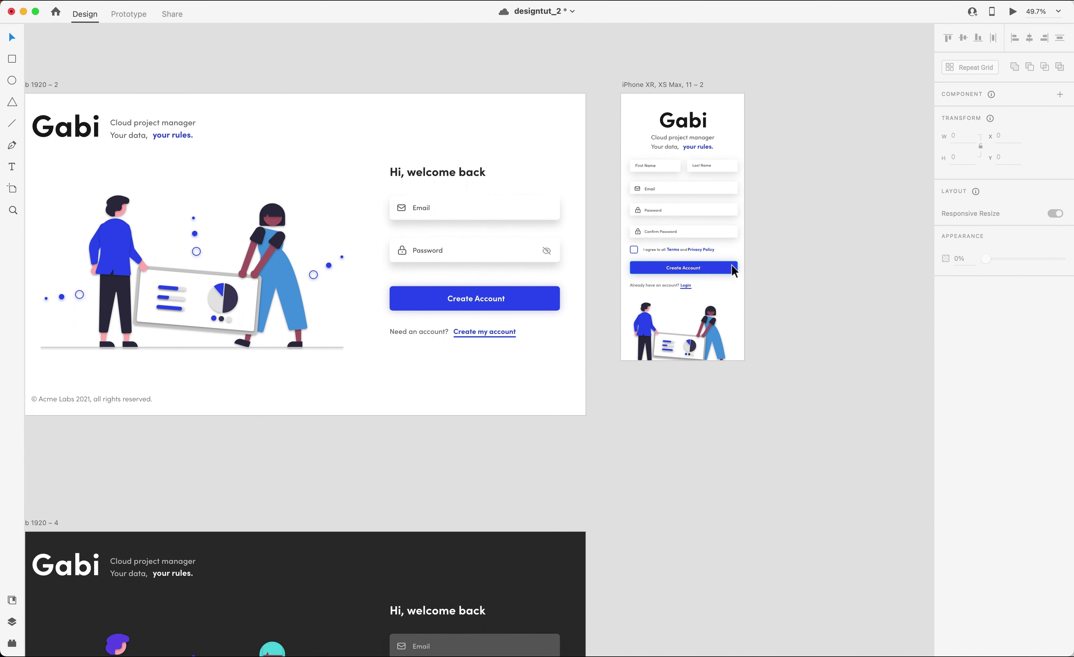
scroll(733, 270, "up", 5)
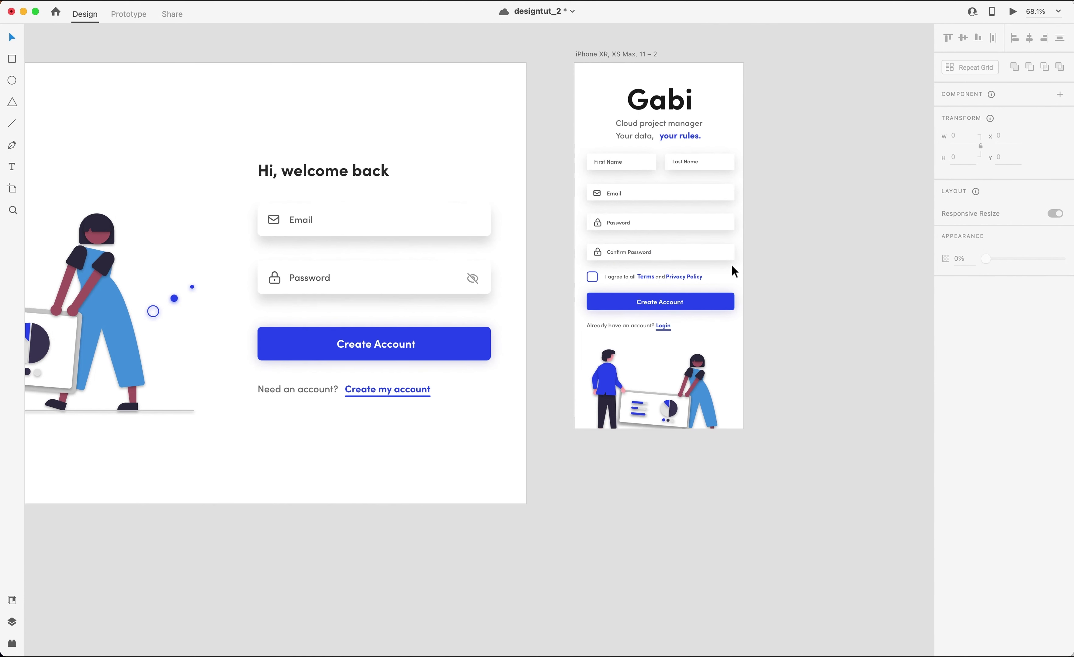
left_click(588, 159)
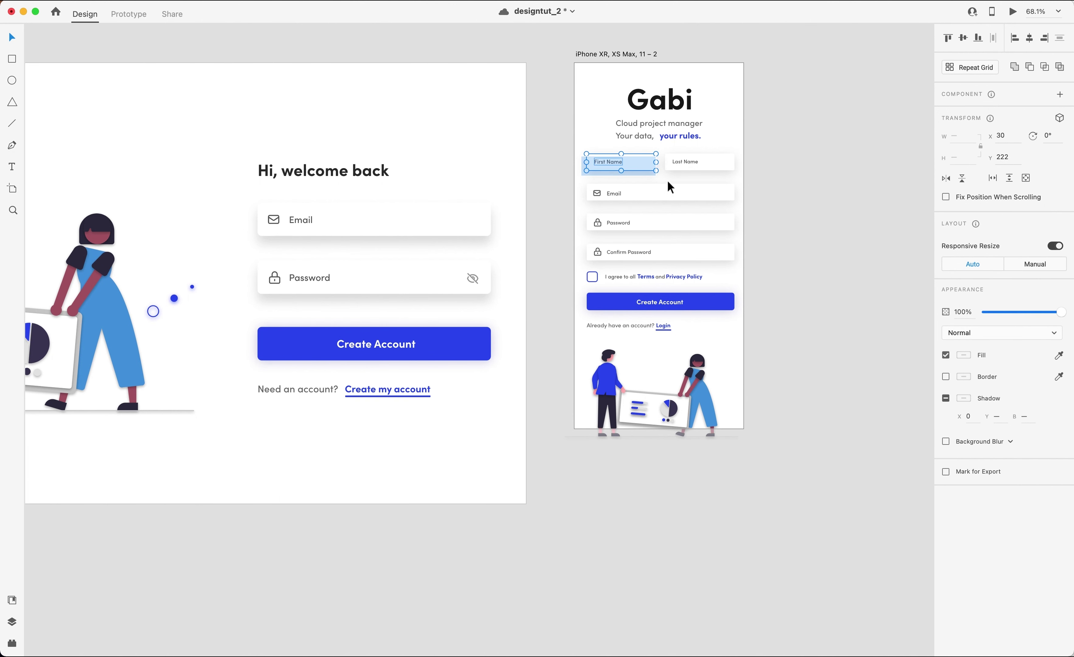
key("Delete")
Delete the Confirm Password field and the terms agreement checkbox line from the duplicated mobile screen.
left_click_drag(574, 234, 740, 270)
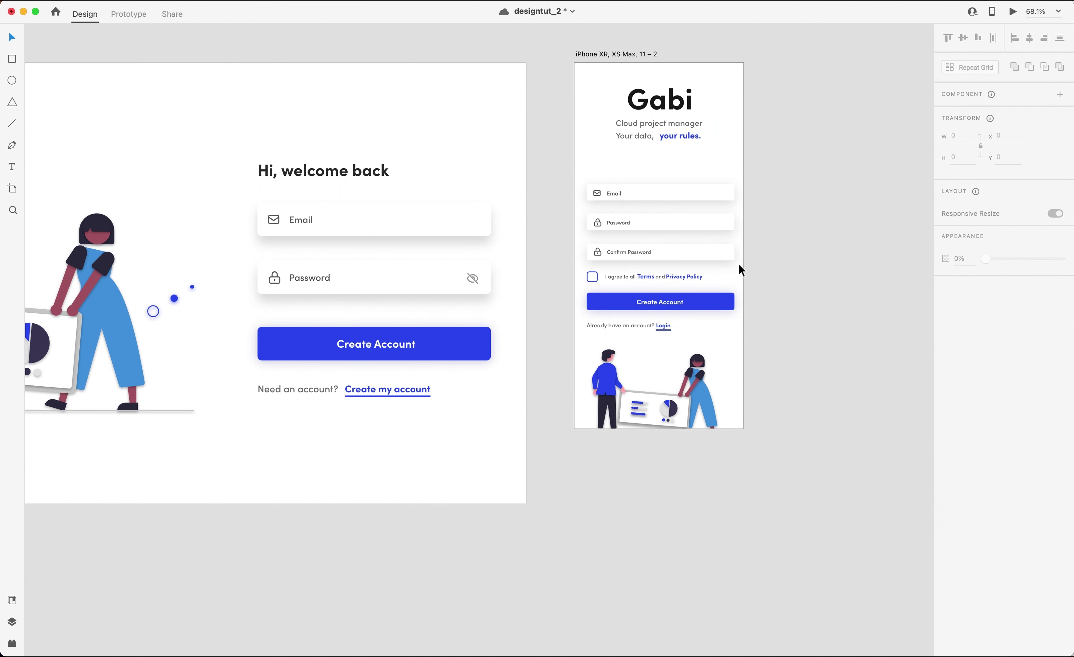
left_click(589, 250)
left_click_drag(580, 244, 716, 278)
key("Delete")
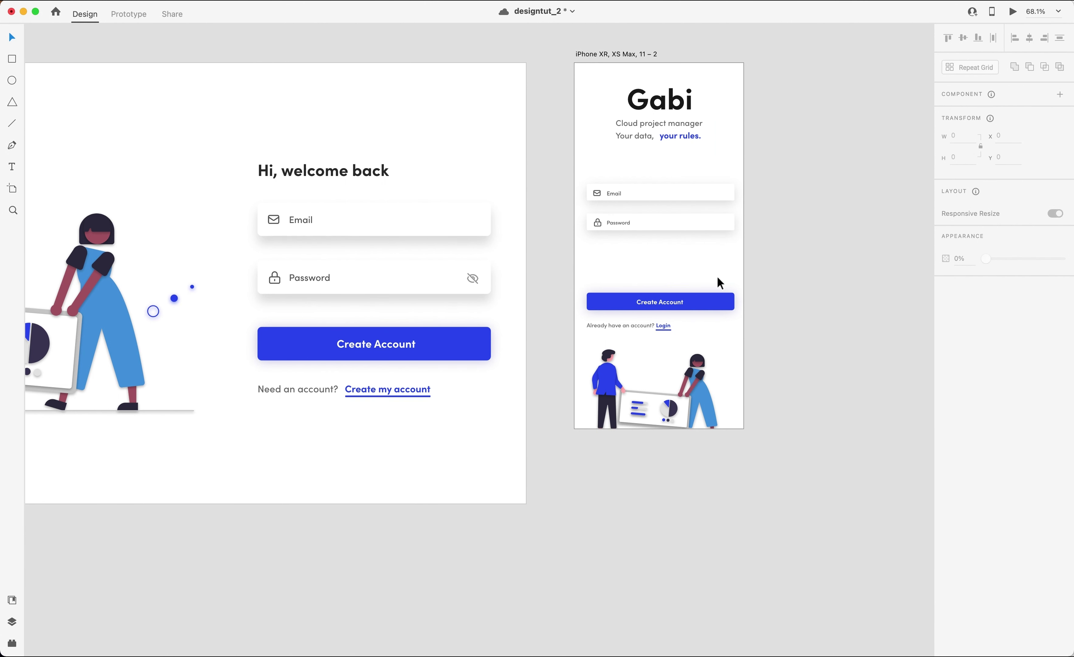
Move the Create Account button up to just beneath the Password field of the duplicated mobile screen.
left_click(659, 302)
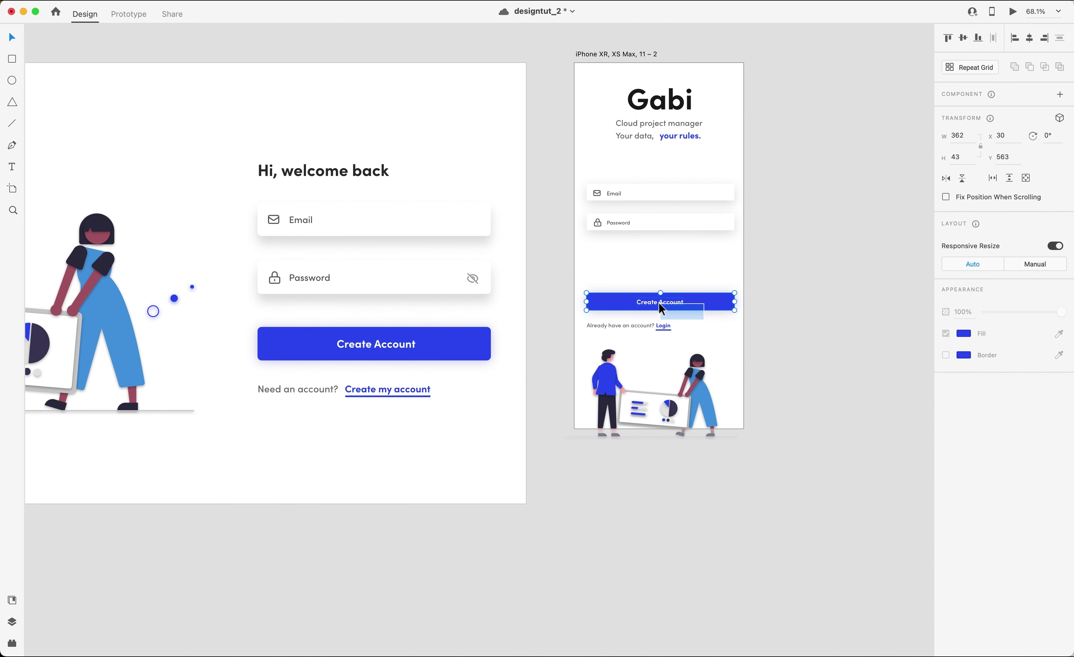
left_click_drag(658, 302, 657, 259)
left_click(672, 274)
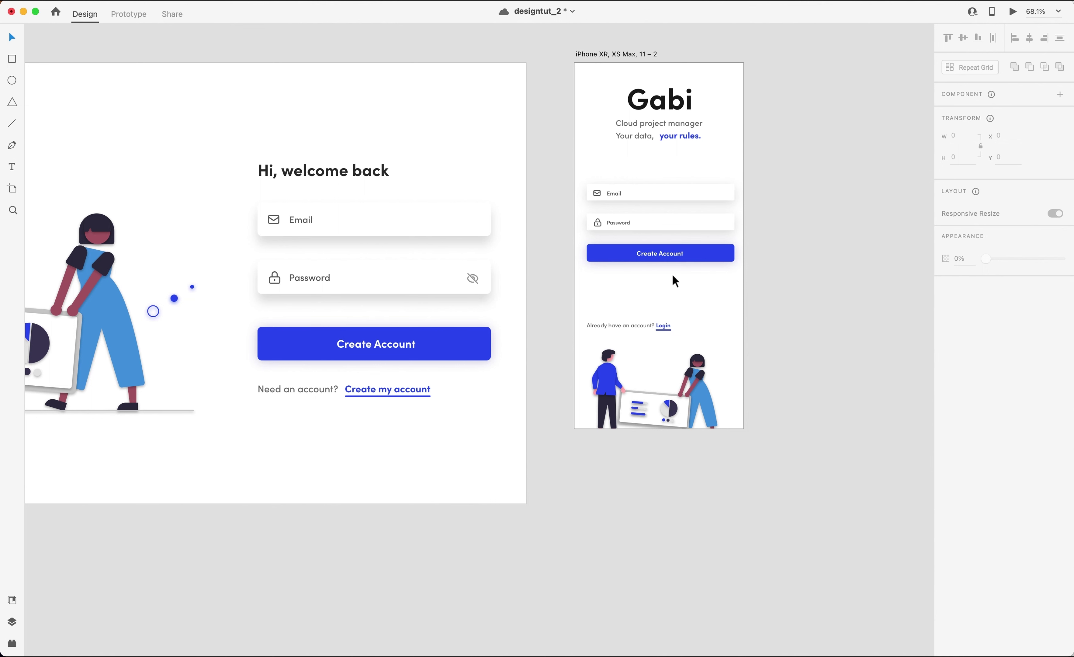
Change the "Already have an account?" text on the duplicated mobile screen to "Need an account?".
double_click(611, 325)
type("Need")
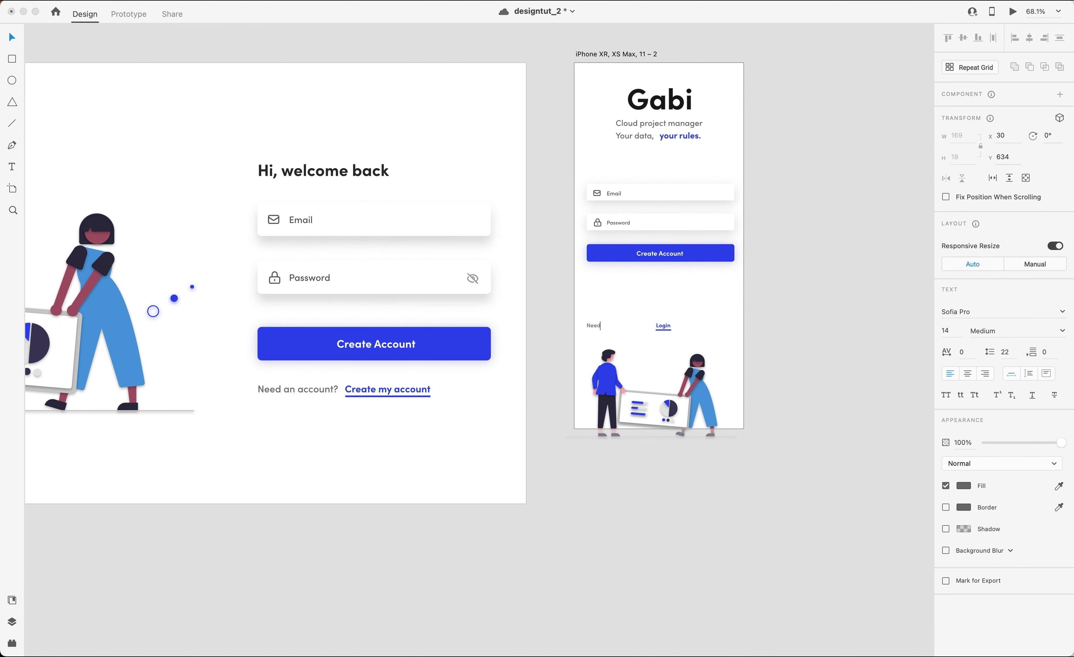
type(" an account?")
key("Escape")
Change the Login link text on the duplicated mobile screen to "Create my account".
left_click(663, 329)
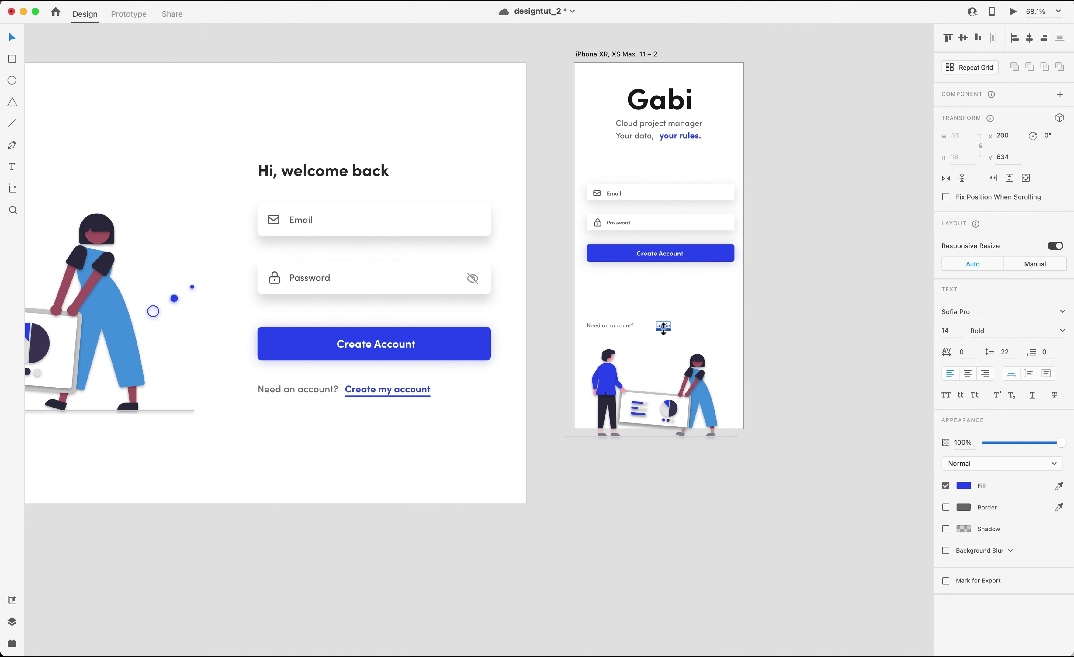
double_click(661, 326)
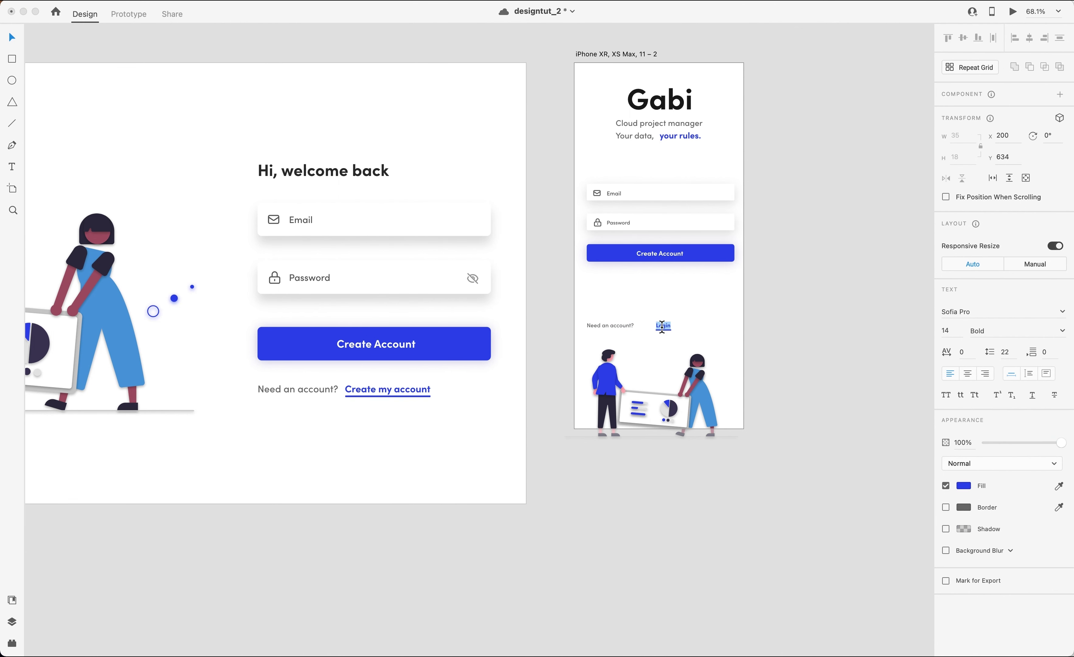
type("Create my account")
scroll(678, 329, "up", 5)
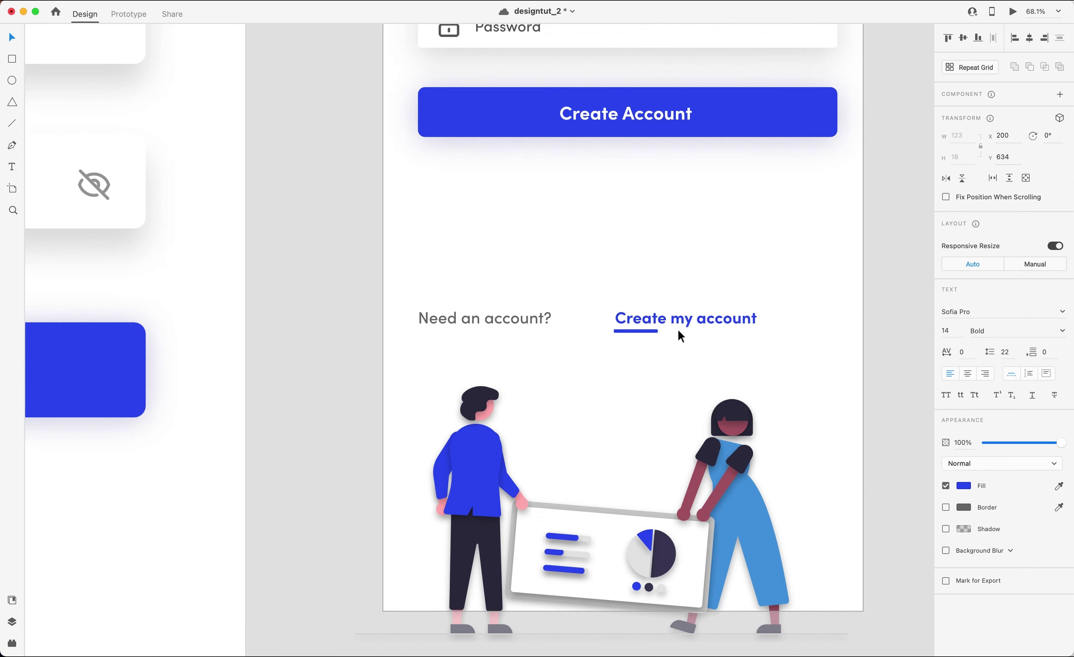
key("Escape")
Stretch the blue underline to a width of 124 so it spans the whole "Create my account" link.
left_click(638, 332)
scroll(655, 332, "up", 3)
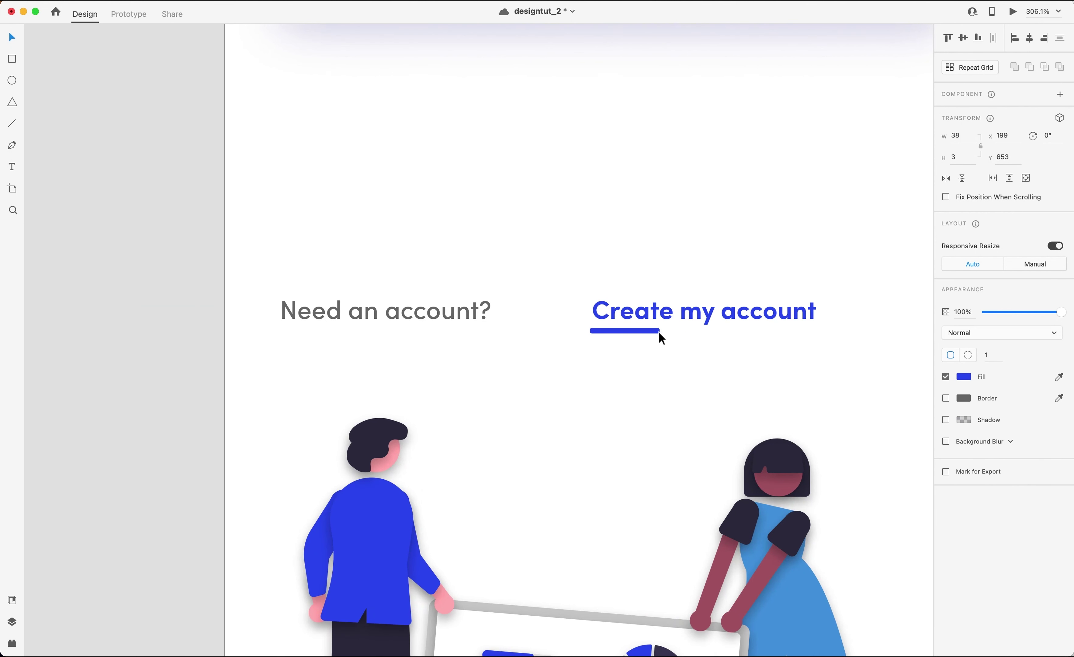
scroll(660, 332, "up", 2)
scroll(664, 339, "up", 4)
left_click_drag(662, 330, 902, 330)
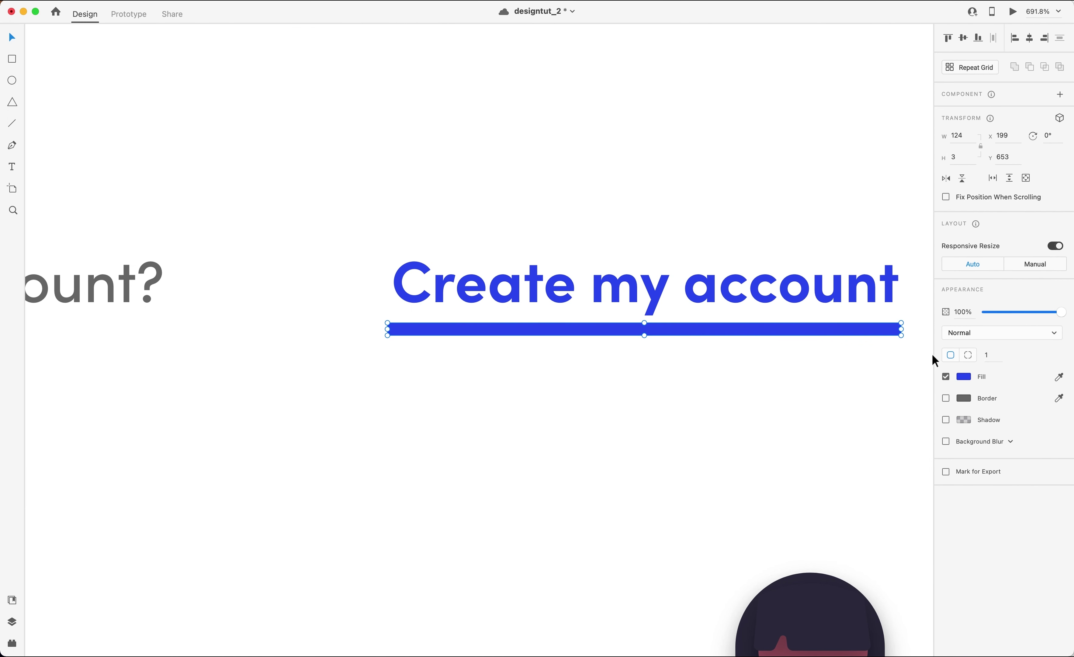
Move the "Create my account" link and its underline together to directly beside "Need an account?".
left_click(788, 291, "shift")
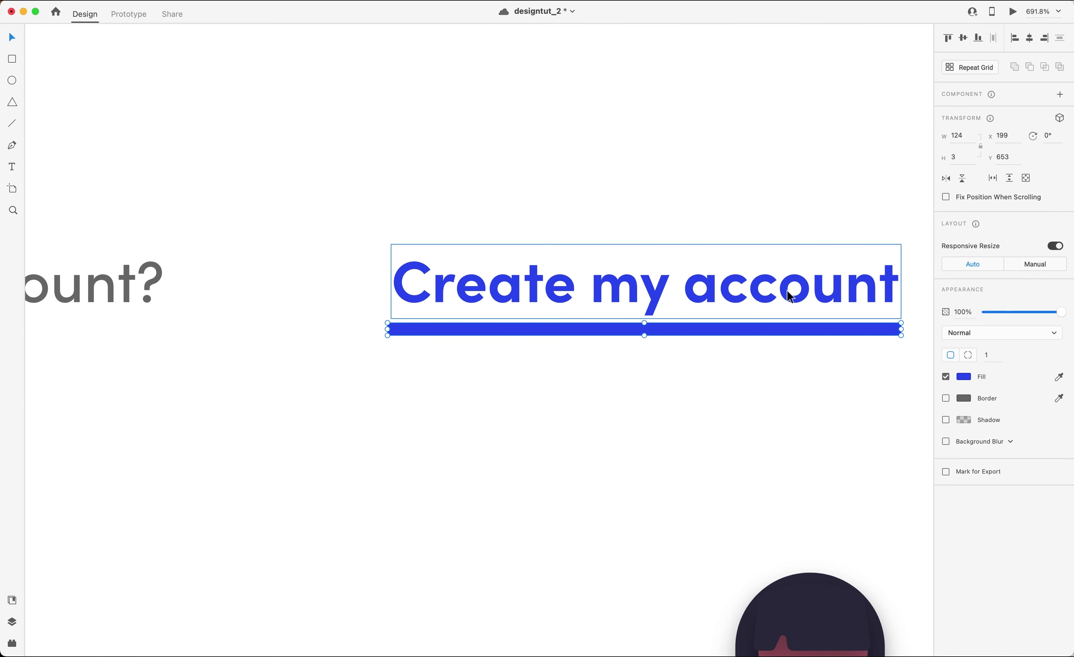
left_click_drag(788, 290, 566, 283)
left_click(552, 352)
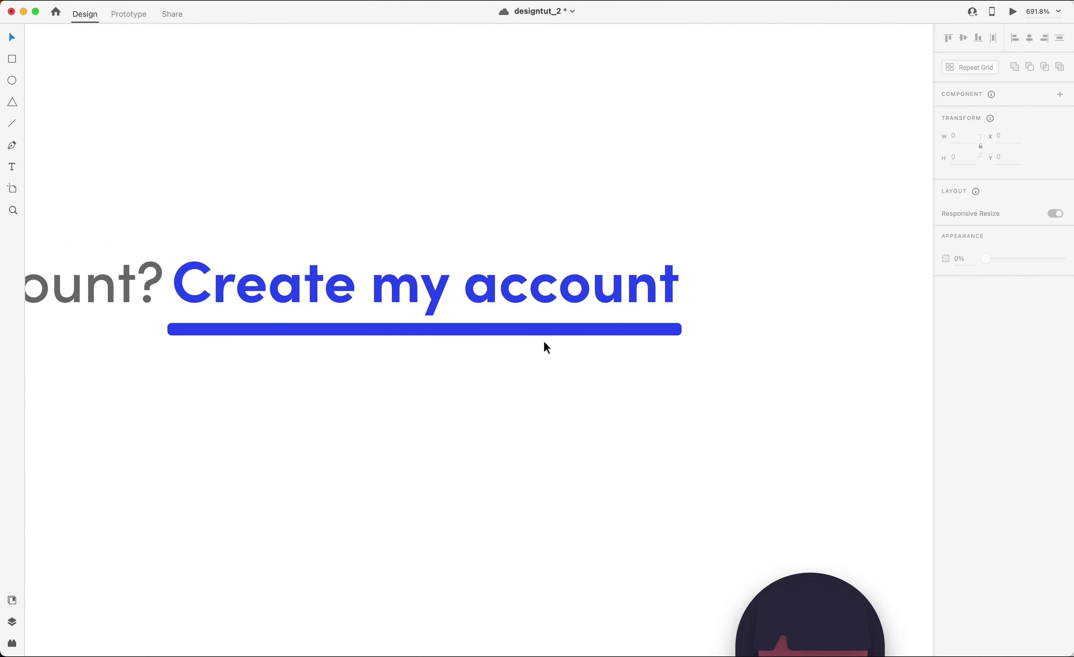
scroll(544, 342, "down", 5)
scroll(547, 348, "down", 5)
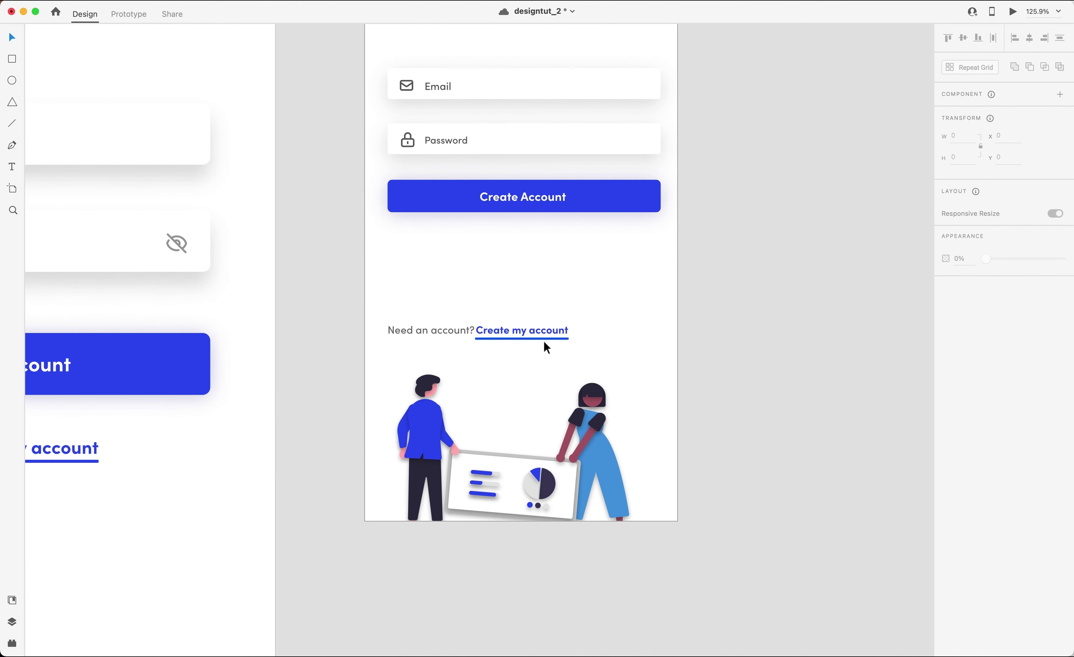
Move the "Need an account?" line with its link and underline up to just beneath the Create Account button.
left_click_drag(545, 342, 446, 330)
key("super+z")
left_click_drag(519, 364, 423, 234)
left_click(511, 276)
scroll(511, 276, "up", 7)
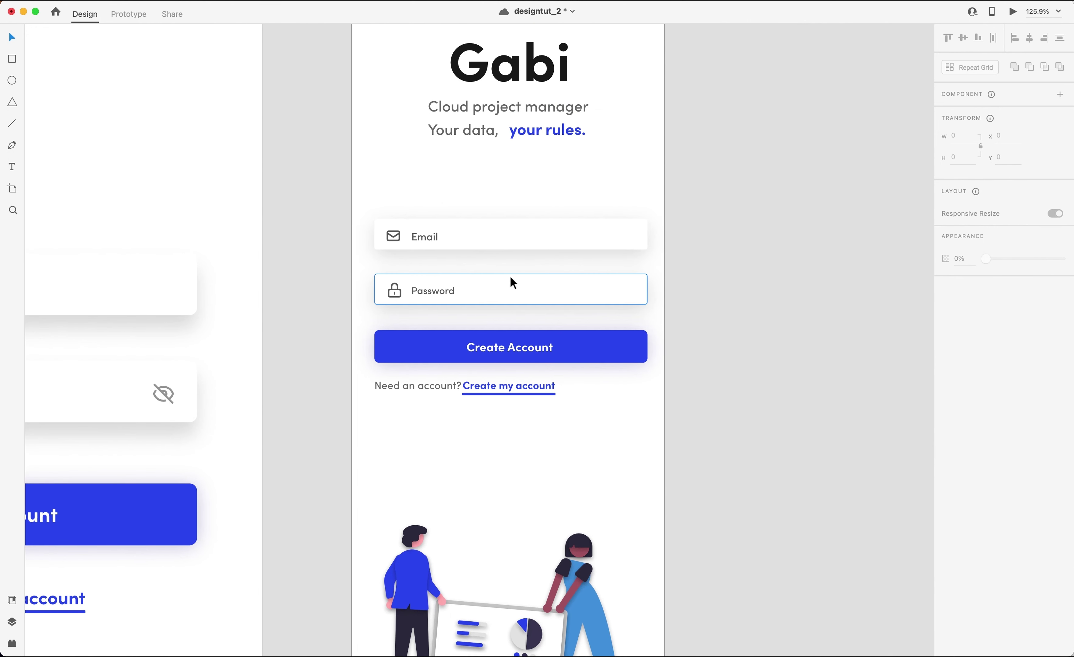
Shift the two-people illustration up and to the right so the feet stand on the mobile artboard's lower edge.
scroll(511, 276, "down", 5)
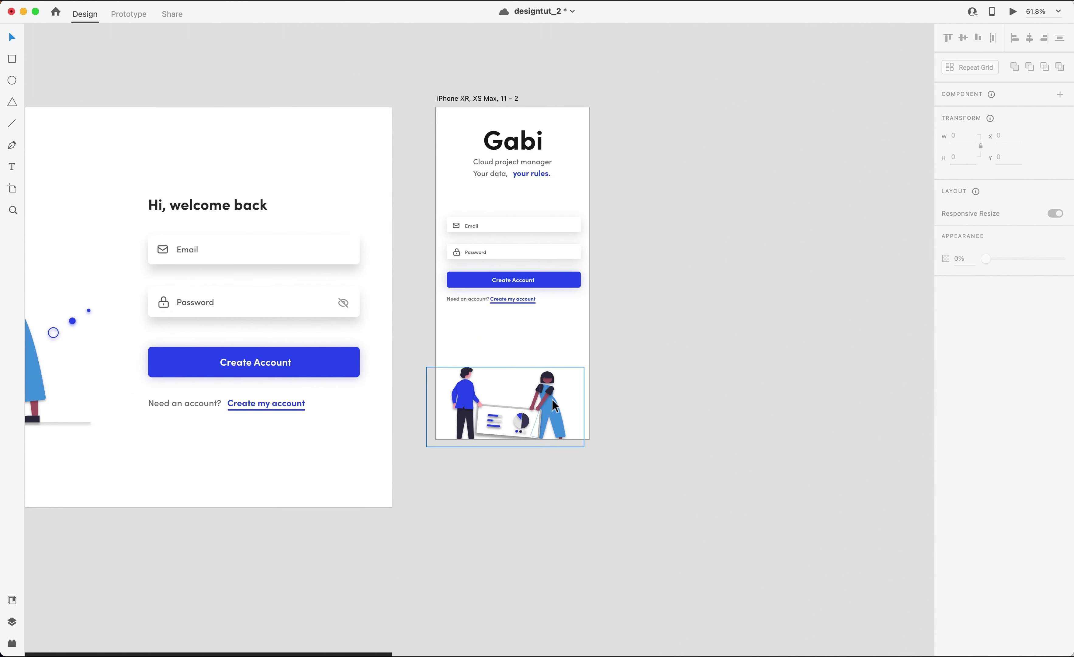
left_click_drag(552, 399, 557, 392)
left_click(628, 371)
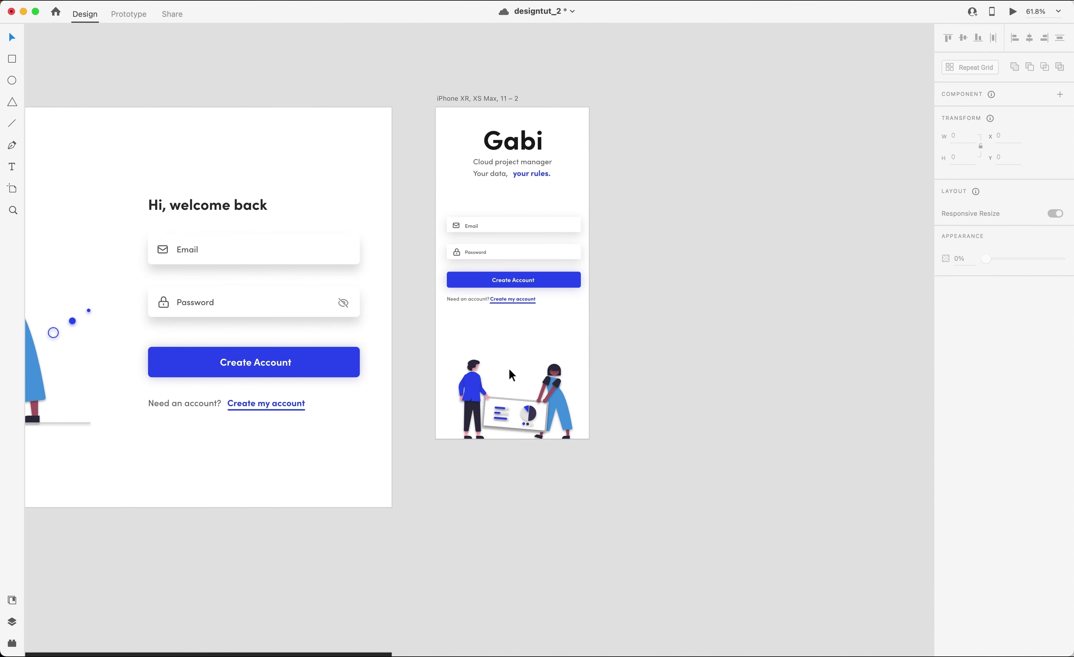
Copy the three sets of decorative blue dots from the light desktop login illustration to beneath the mobile artboard and group them.
scroll(509, 382, "down", 10)
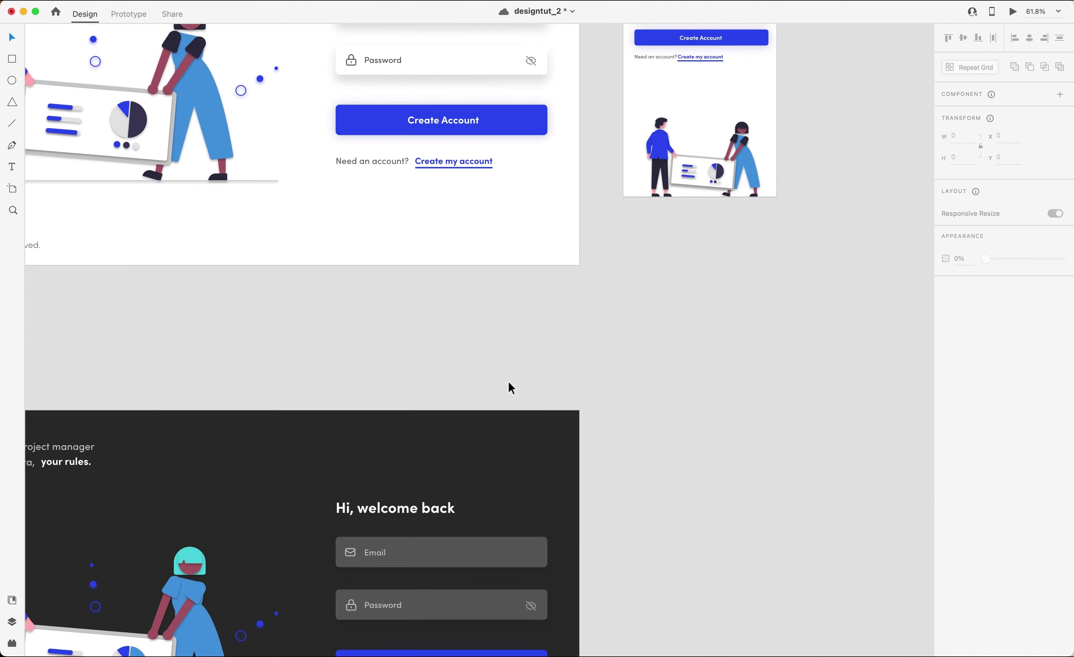
scroll(509, 382, "down", 3)
left_click(630, 263)
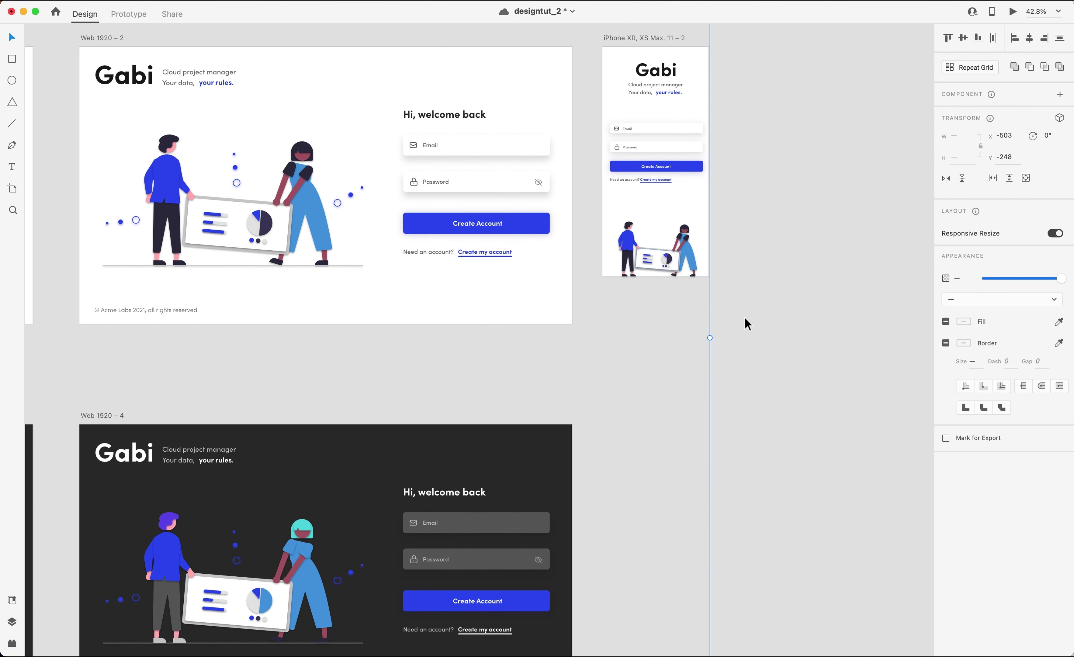
double_click(351, 194)
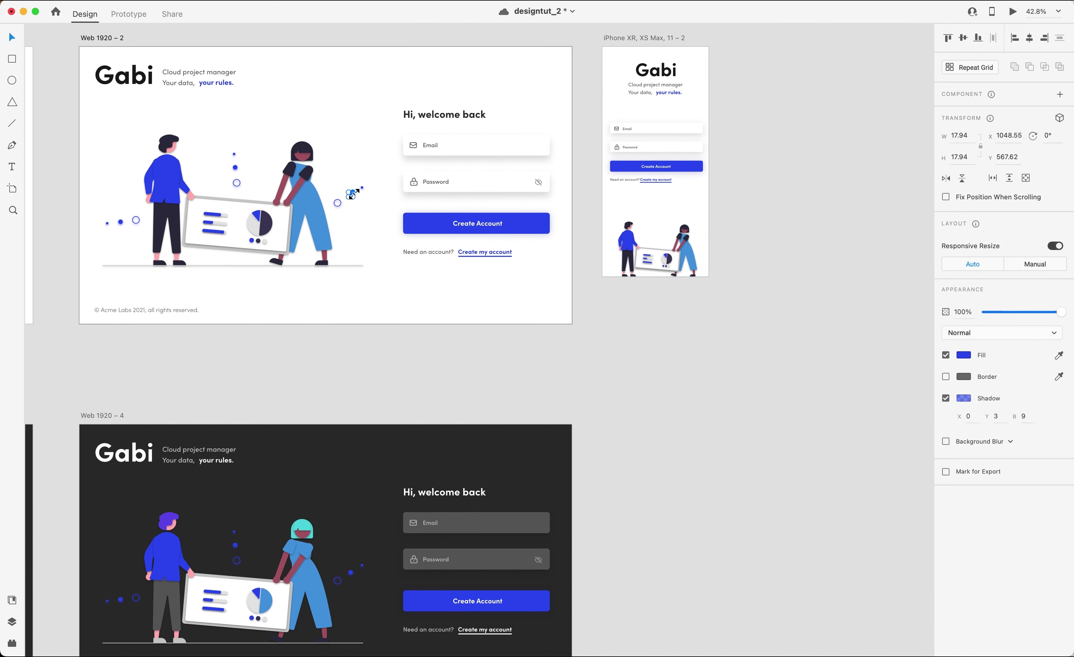
left_click(362, 188)
left_click(359, 204)
left_click_drag(374, 225, 335, 174)
left_click_drag(226, 147, 240, 184)
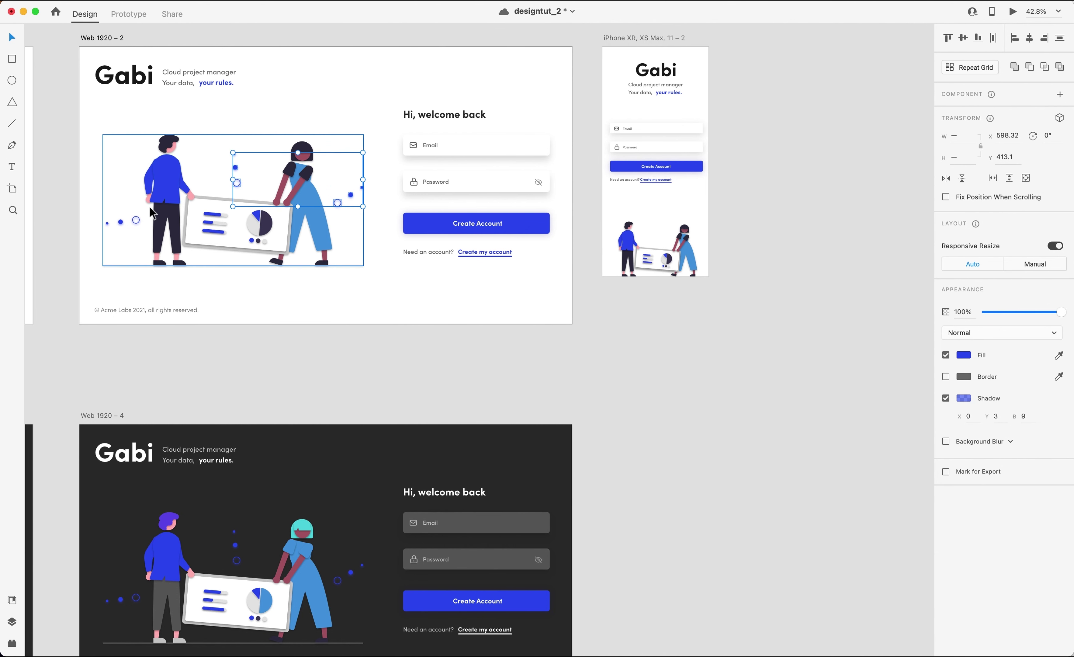
left_click_drag(100, 217, 584, 381)
key("super+g")
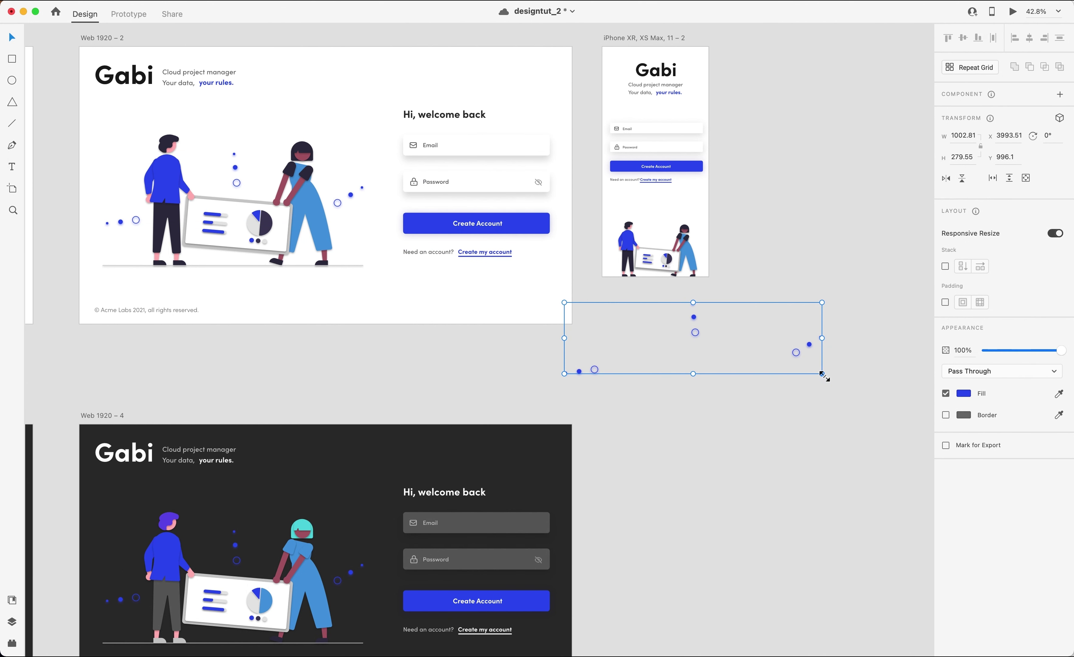
Scale the group of decorative dots down to about 332 wide and place it over the mobile screen's illustration.
left_click_drag(823, 338, 749, 243)
left_click(725, 348)
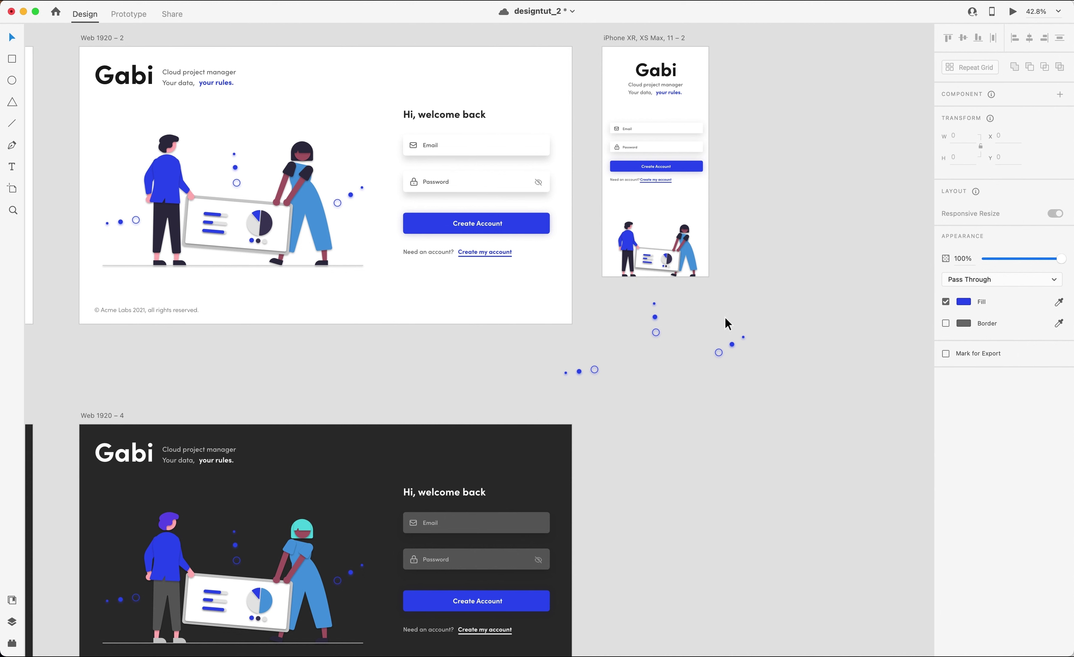
left_click(732, 343)
left_click_drag(732, 342, 715, 239)
left_click_drag(716, 195, 702, 219)
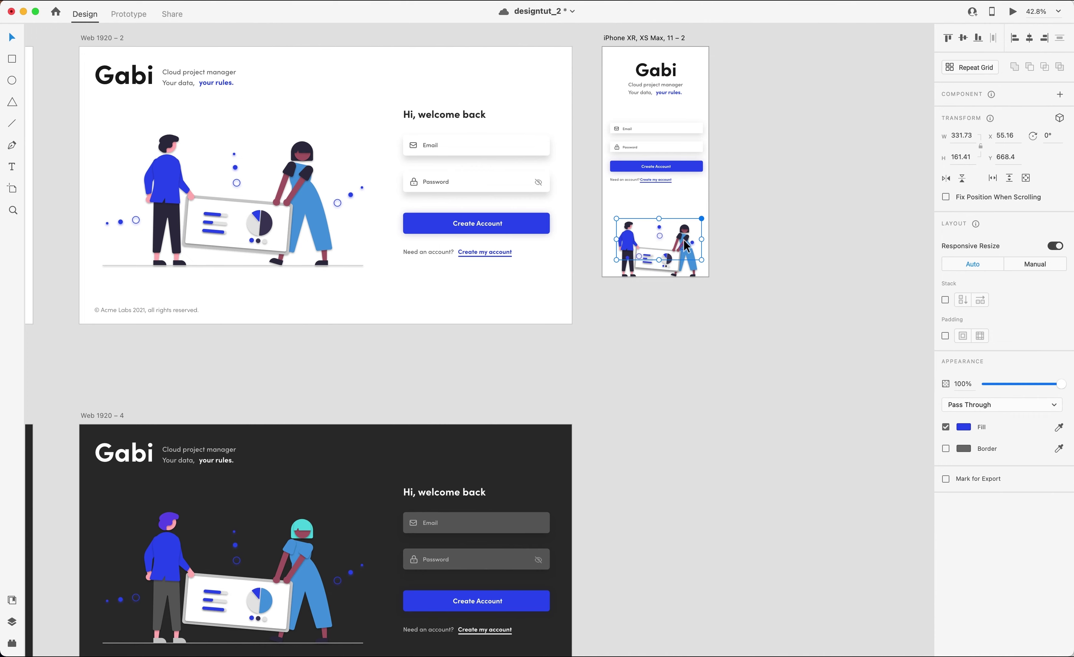
Stretch the dots group leftward to about 393 wide so it reaches the mobile artboard's left edge.
scroll(682, 243, "up", 5)
scroll(682, 242, "up", 3)
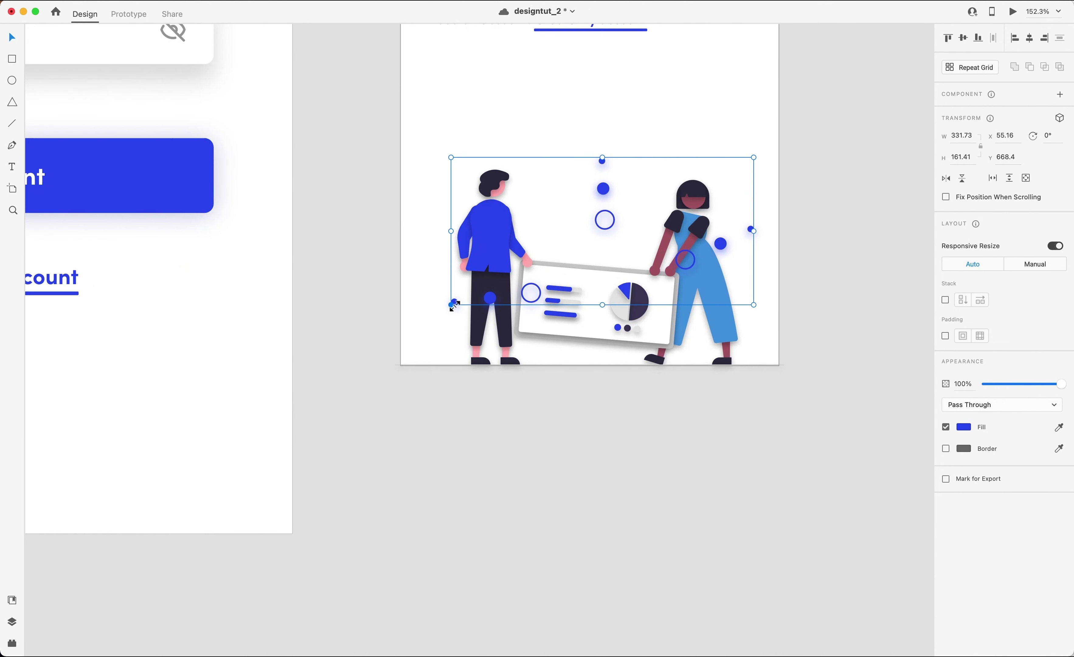
left_click_drag(451, 231, 398, 233)
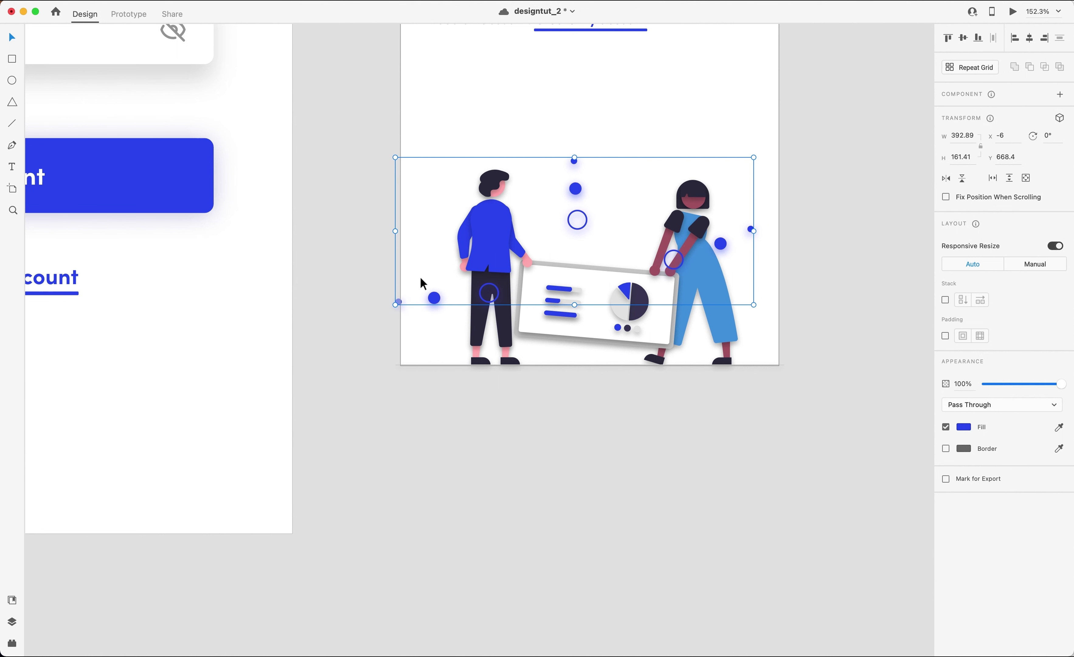
Reposition the left-hand three dots inside the group so they run from the artboard's left edge towards the man's legs.
double_click(496, 304)
left_click_drag(498, 307, 418, 302)
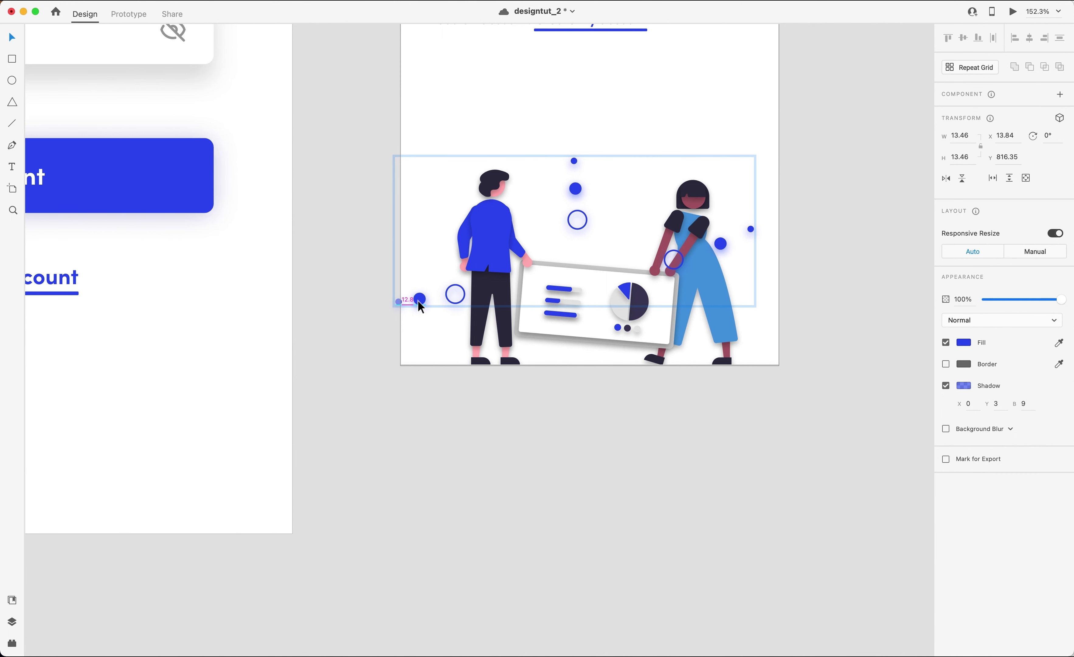
left_click(446, 296)
left_click_drag(400, 303, 408, 314)
left_click(422, 302)
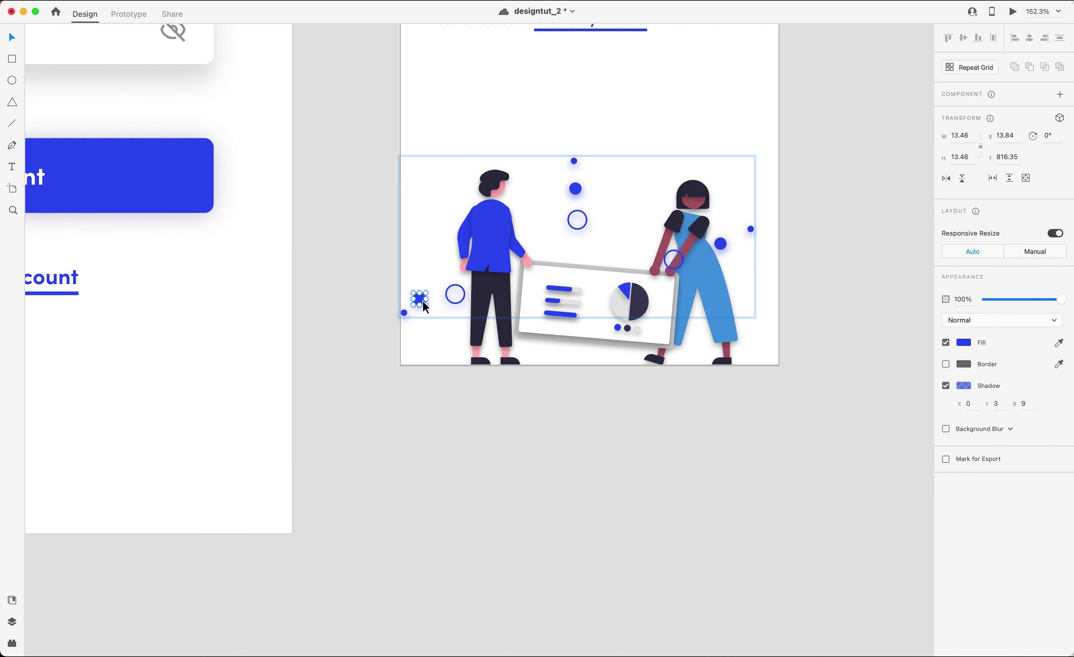
left_click_drag(427, 307, 428, 307)
Move the right-hand dots clear of the woman and lower the middle dots closer to the board, undoing any accidental artboard shift.
left_click_drag(676, 267, 751, 210)
left_click_drag(605, 232, 561, 254)
left_click(572, 153)
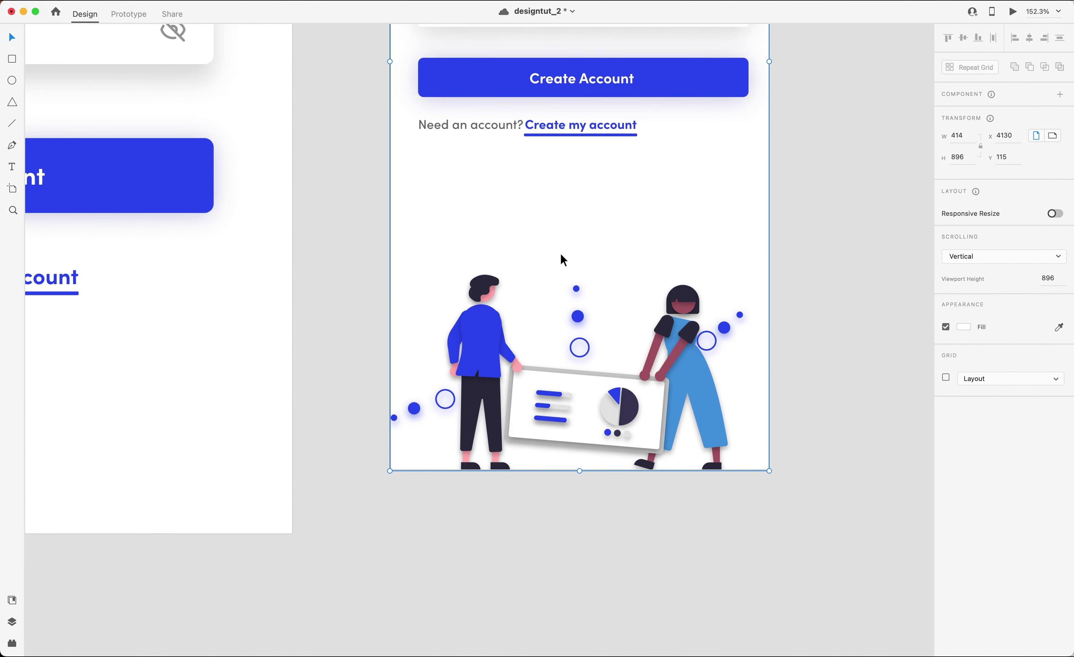
scroll(562, 255, "down", 6)
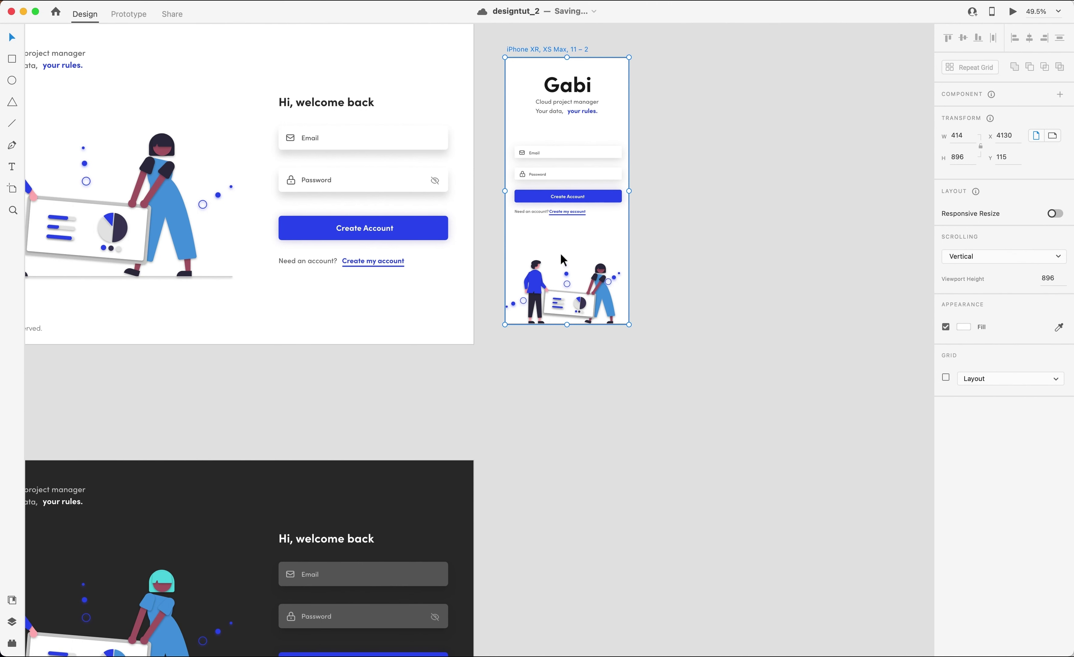
key("super+z")
Duplicate both mobile artboards and place the copies beside the dark desktop screens at Y 1472.
scroll(674, 258, "down", 5)
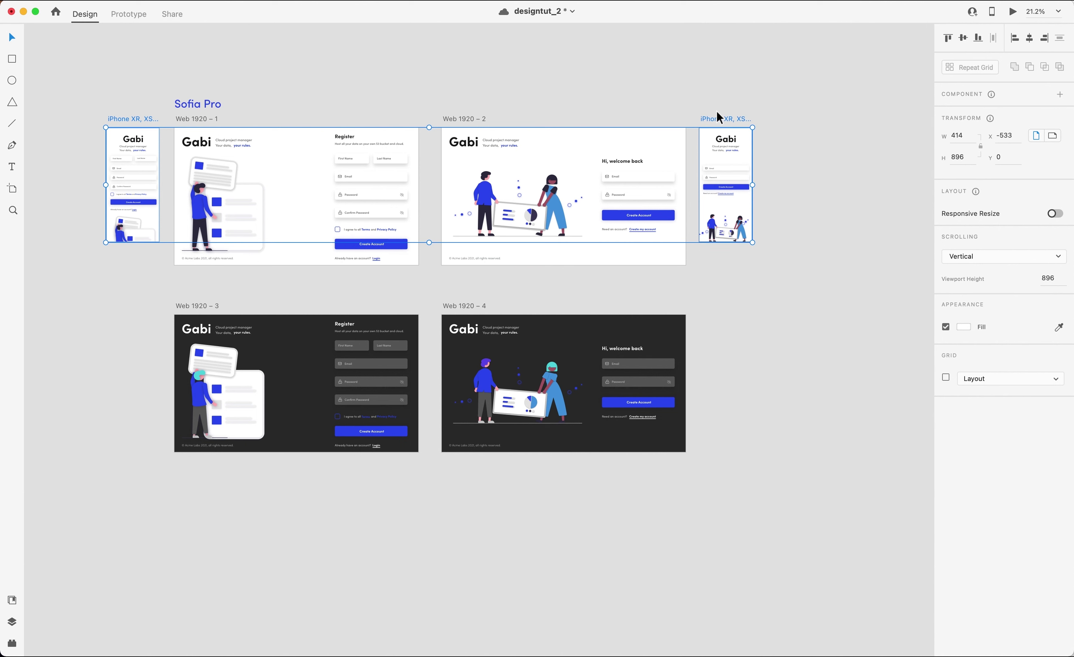
left_click_drag(717, 118, 722, 309)
scroll(750, 309, "down", 3)
scroll(749, 308, "left", 2)
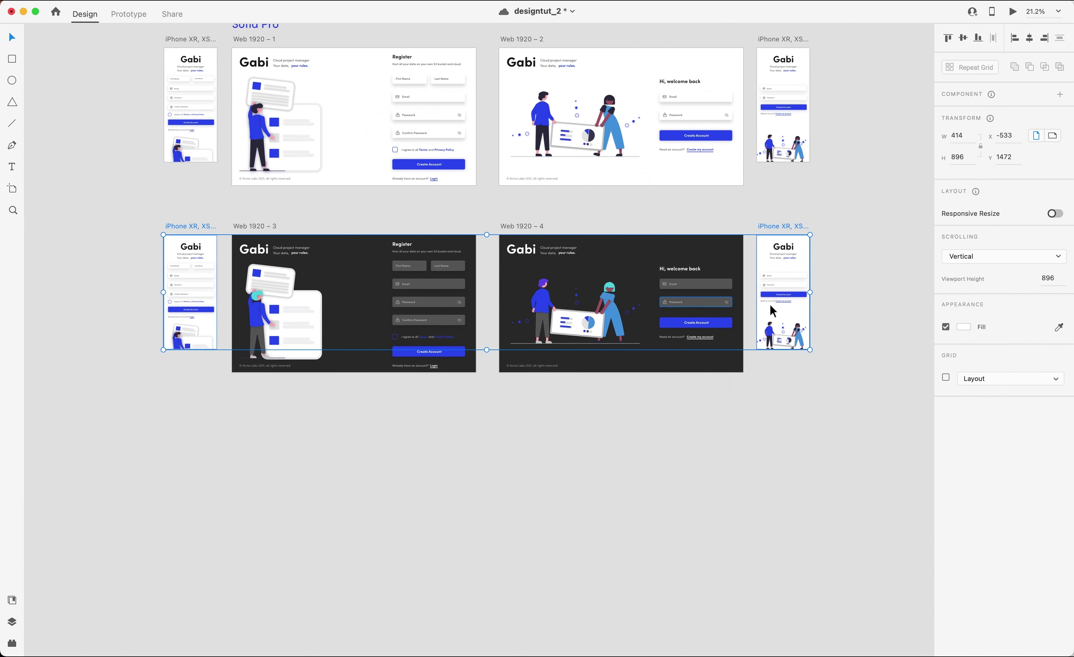
Fill both copied mobile artboards with #2E2E2E and recolour their Gabi logos white (#FFFFFF).
left_click(964, 327)
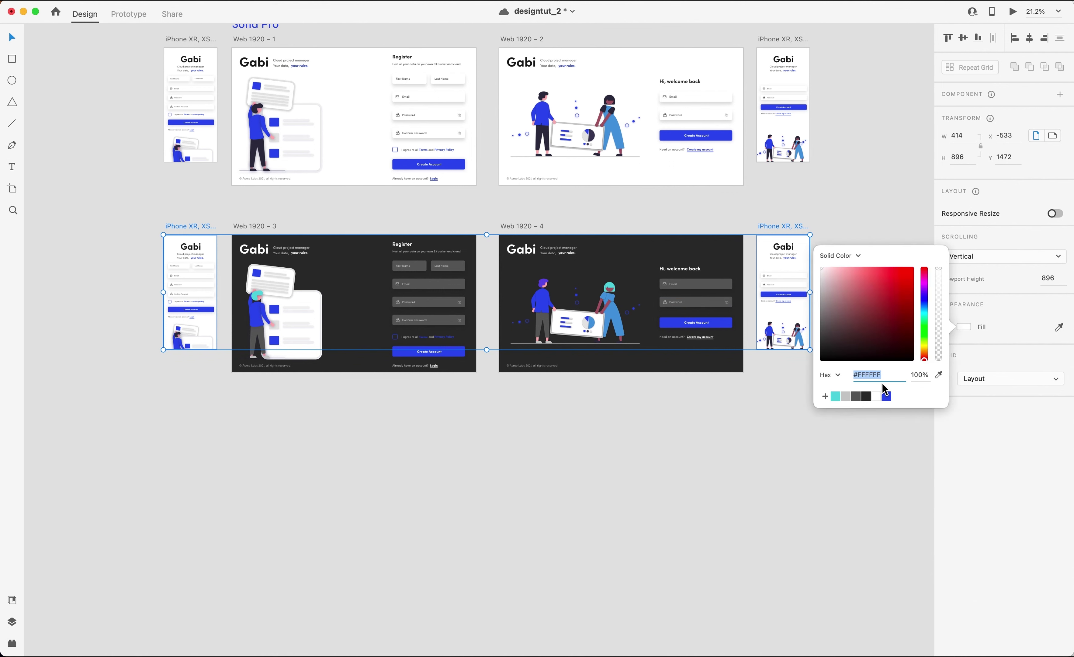
left_click(865, 396)
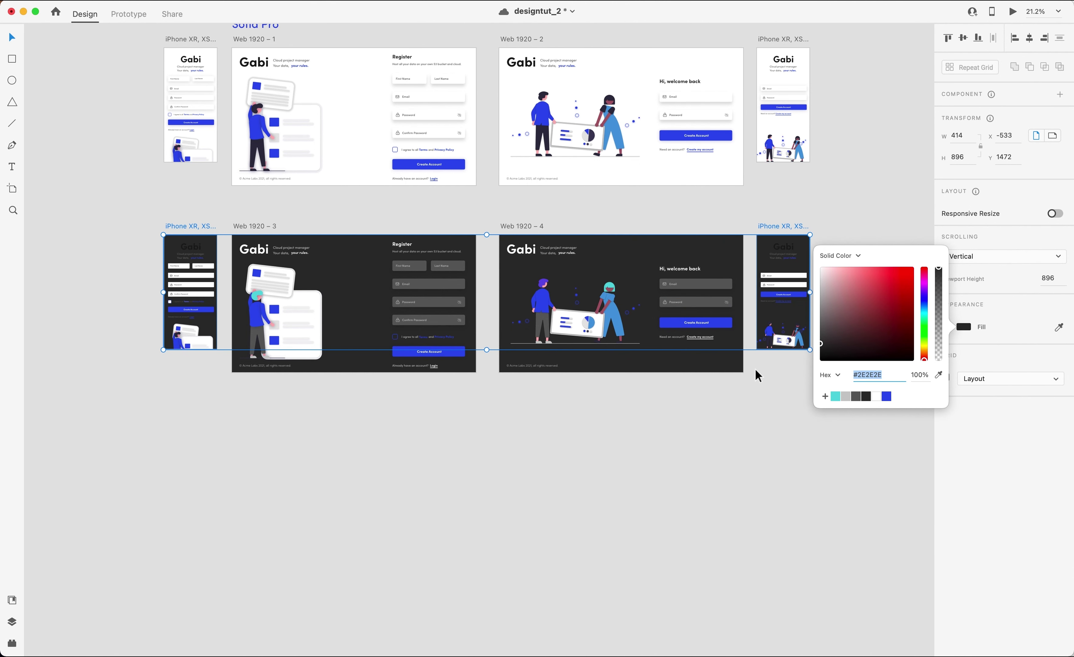
left_click(189, 254)
left_click(785, 248, "shift")
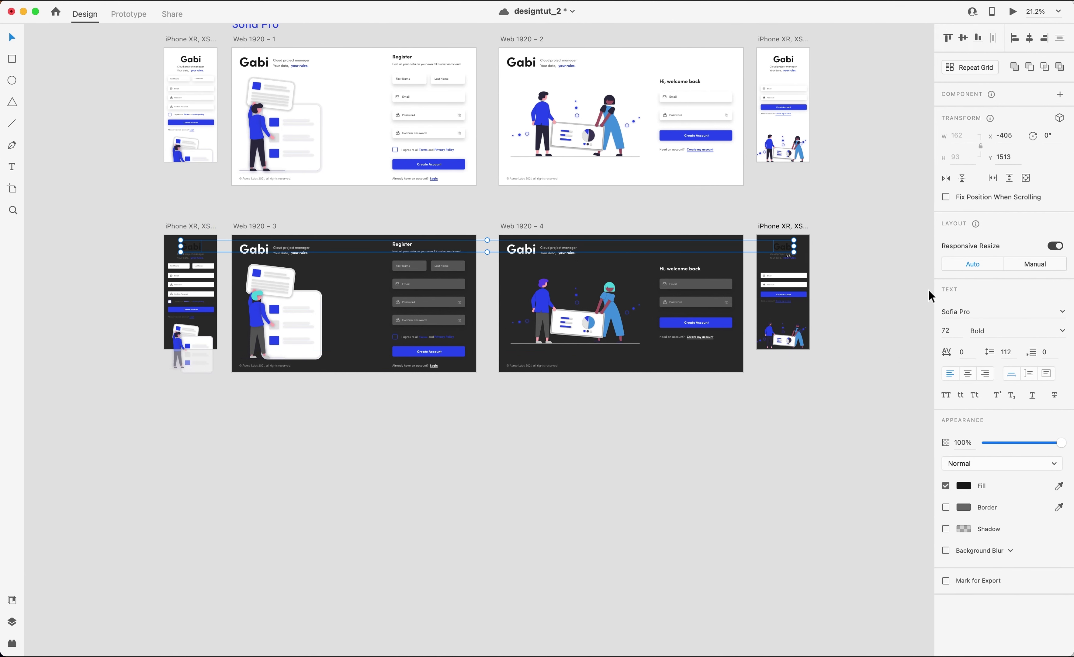
left_click(964, 486)
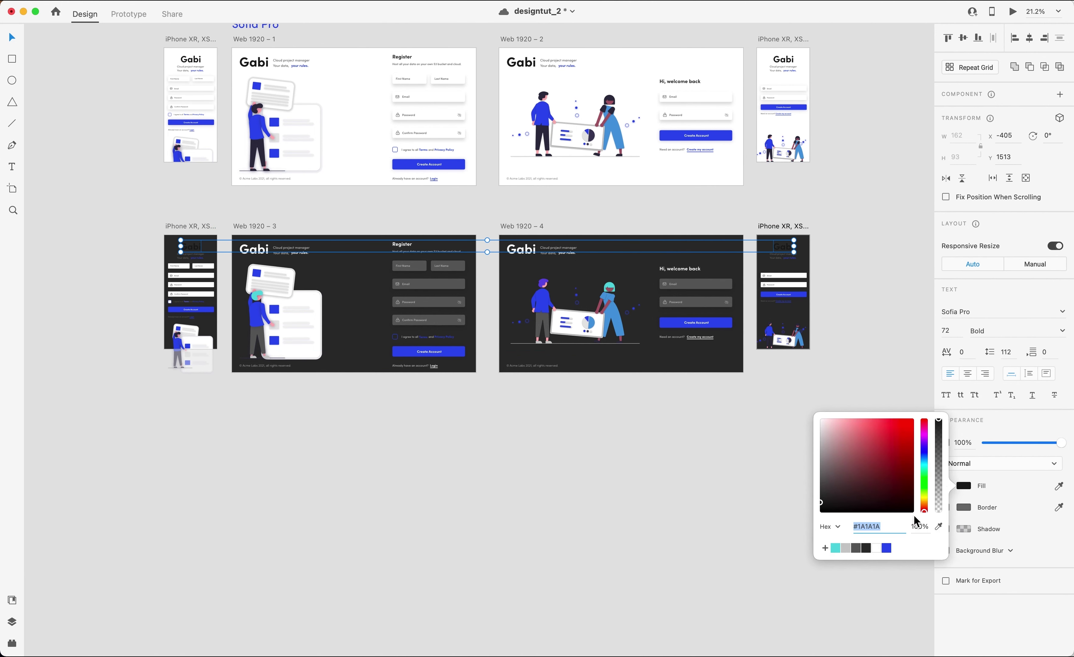
left_click(877, 549)
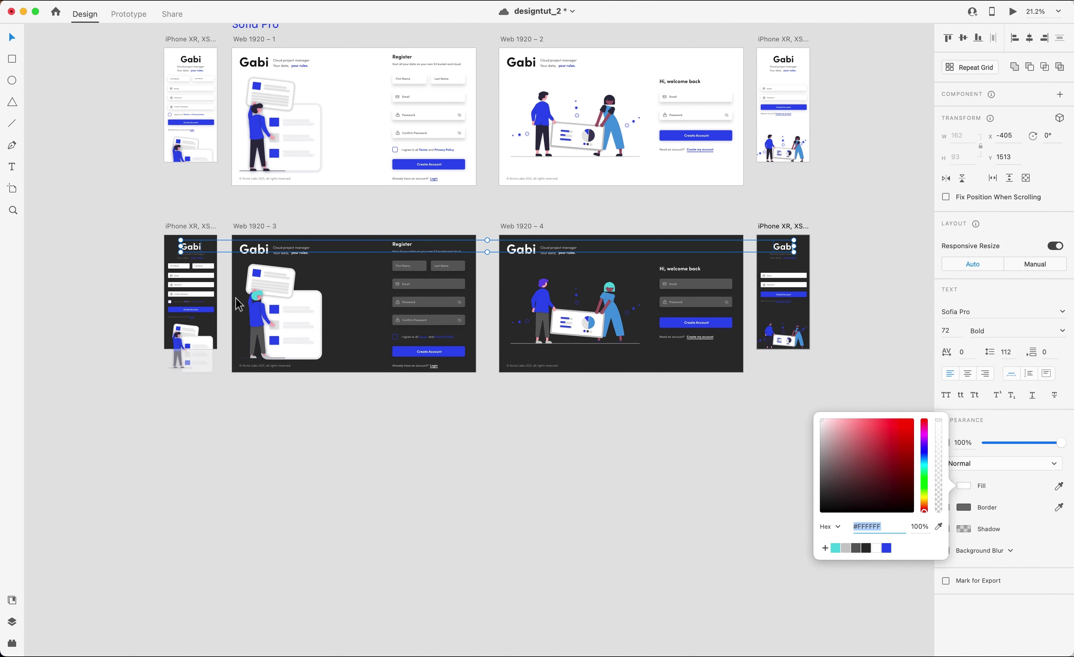
Recolour all five input placeholder texts on the dark mobile register screen to #C9C9C9.
scroll(239, 304, "up", 3)
scroll(237, 303, "left", 5)
left_click(270, 254)
key("super+z")
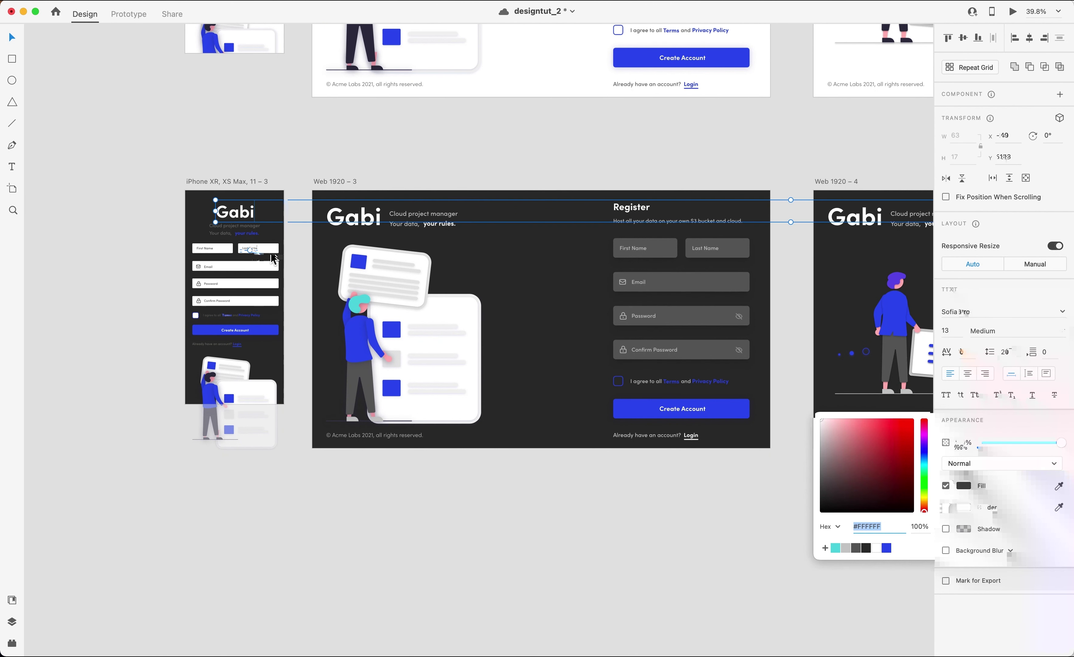
left_click(208, 250, "shift")
left_click(209, 267, "shift")
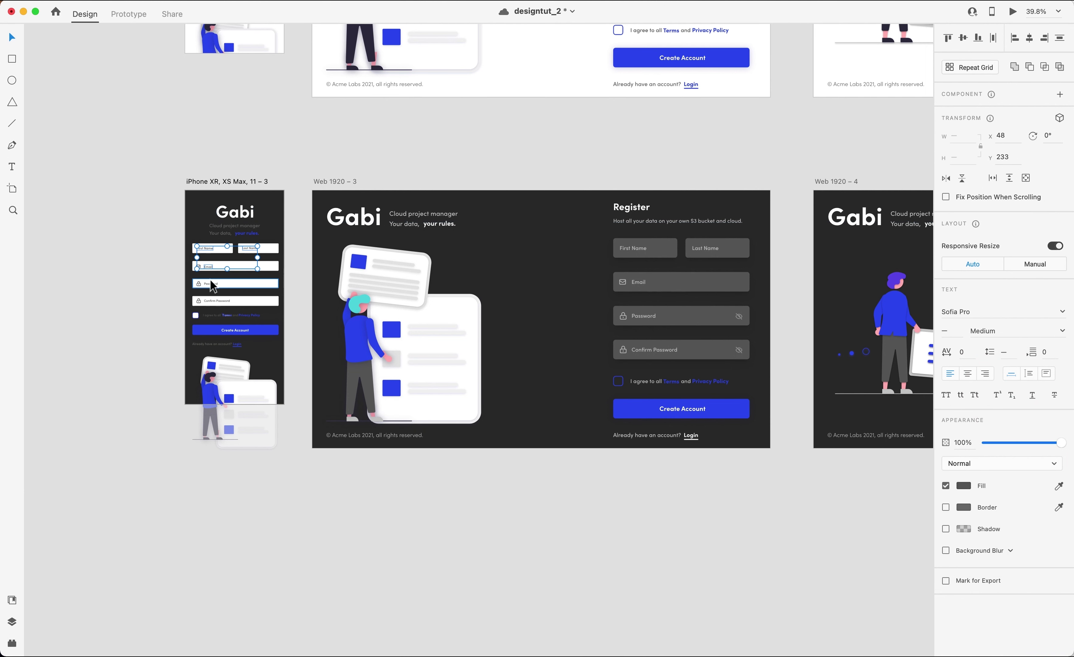
left_click(212, 284, "shift")
left_click(212, 284, "shift")
left_click(212, 284, "shift")
left_click(217, 301, "shift")
left_click(965, 483)
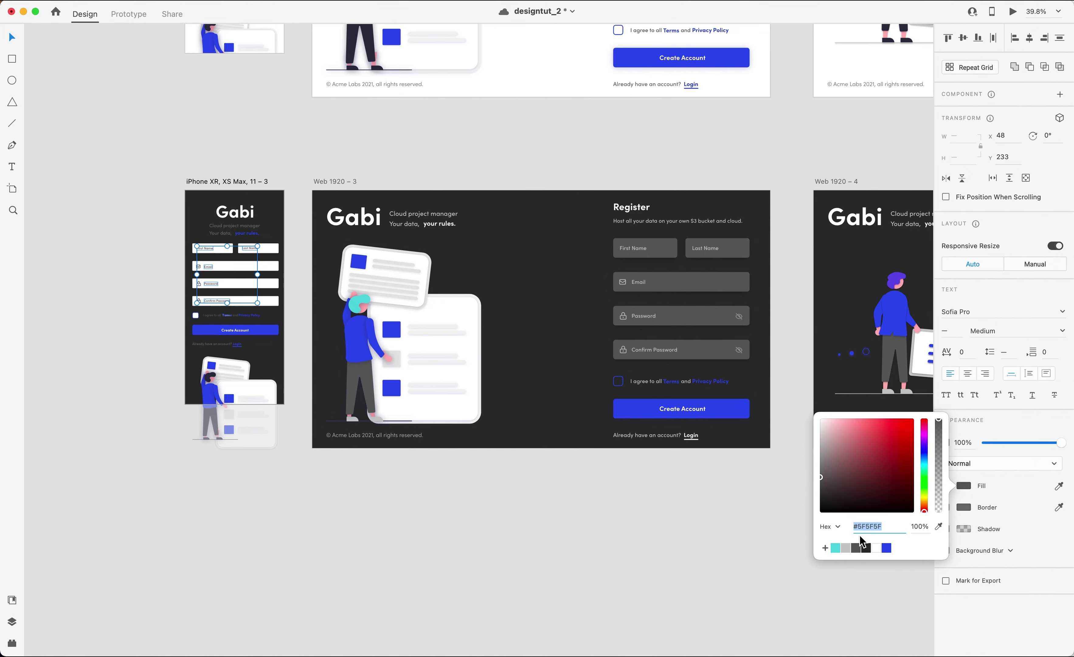
left_click(846, 548)
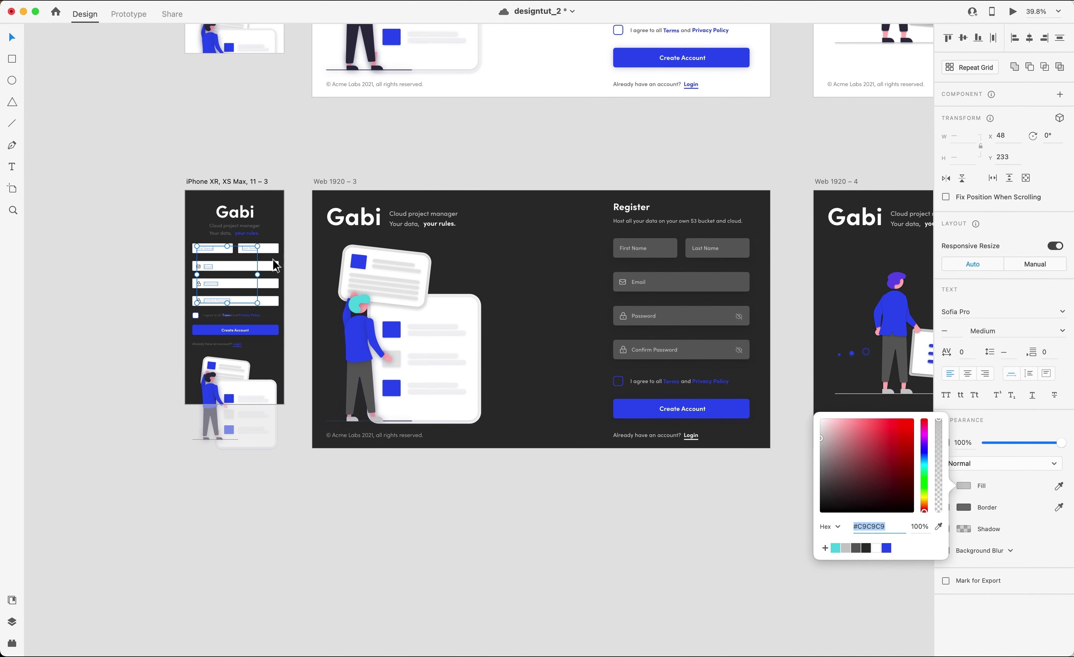
Set the border colour of the envelope and both lock icons in the mobile register form to #C9C9C9.
scroll(272, 257, "up", 5)
scroll(272, 257, "up", 10)
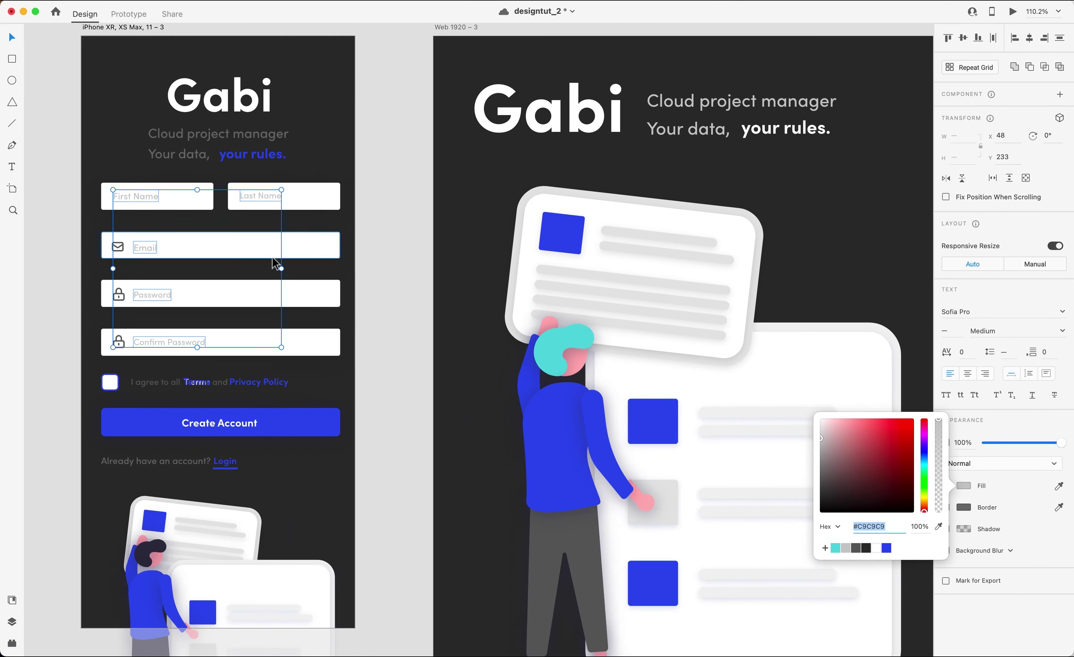
left_click(145, 228)
left_click(142, 278, "shift")
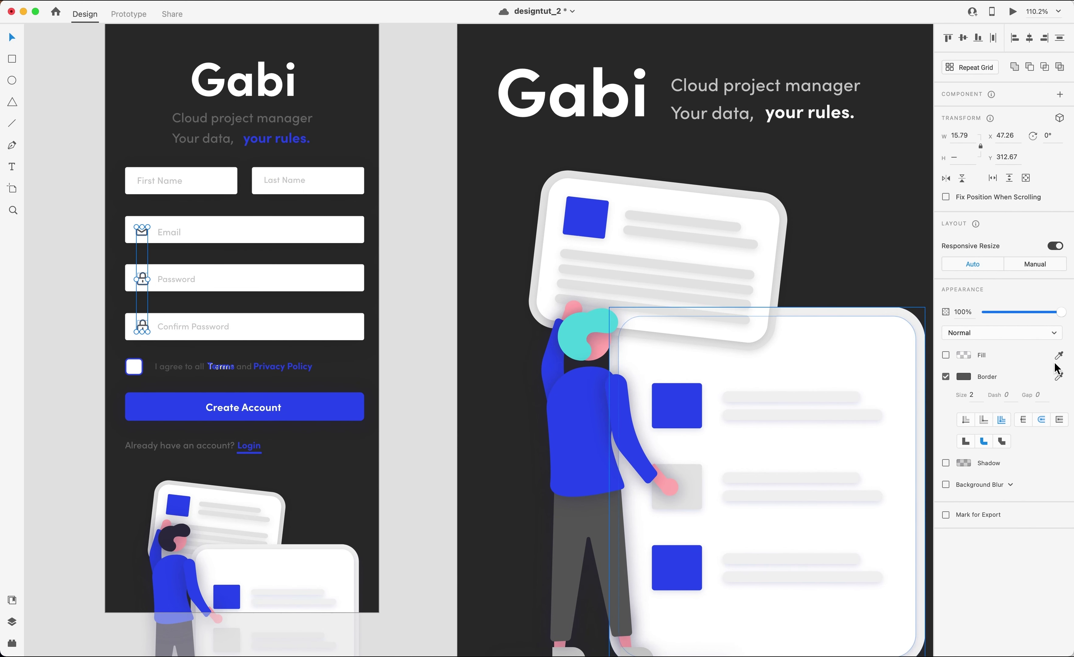
left_click(965, 377)
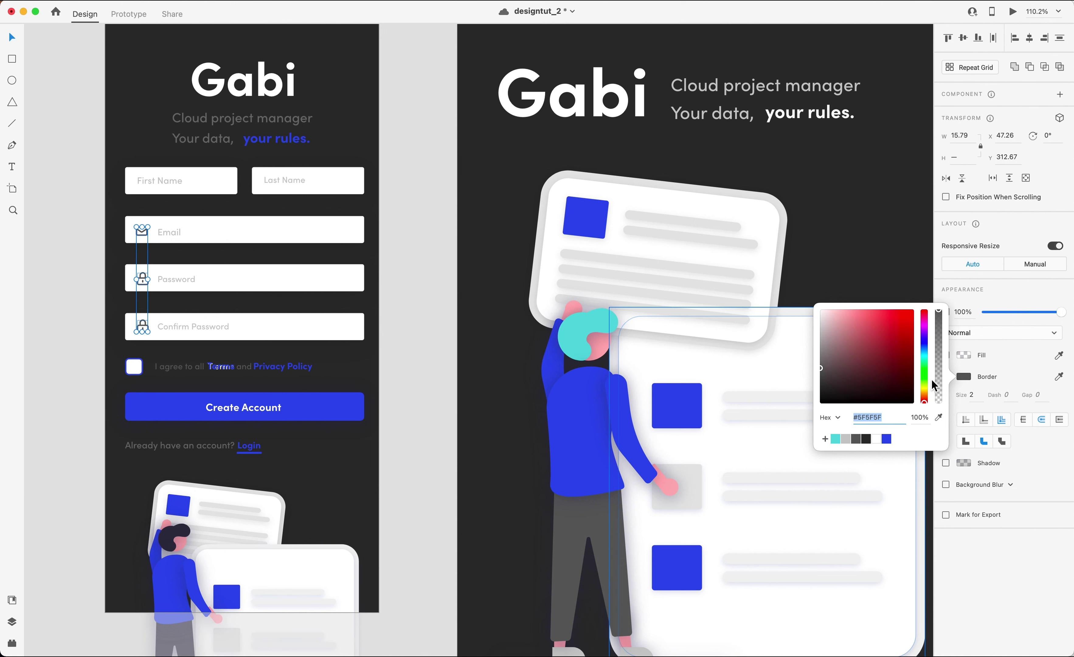
left_click(846, 441)
Fill all five input field backgrounds on the dark mobile register screen with #5F5F5F.
left_click(350, 181)
left_click(350, 181)
left_click(335, 242, "shift")
left_click(314, 286, "shift")
left_click(283, 333, "shift")
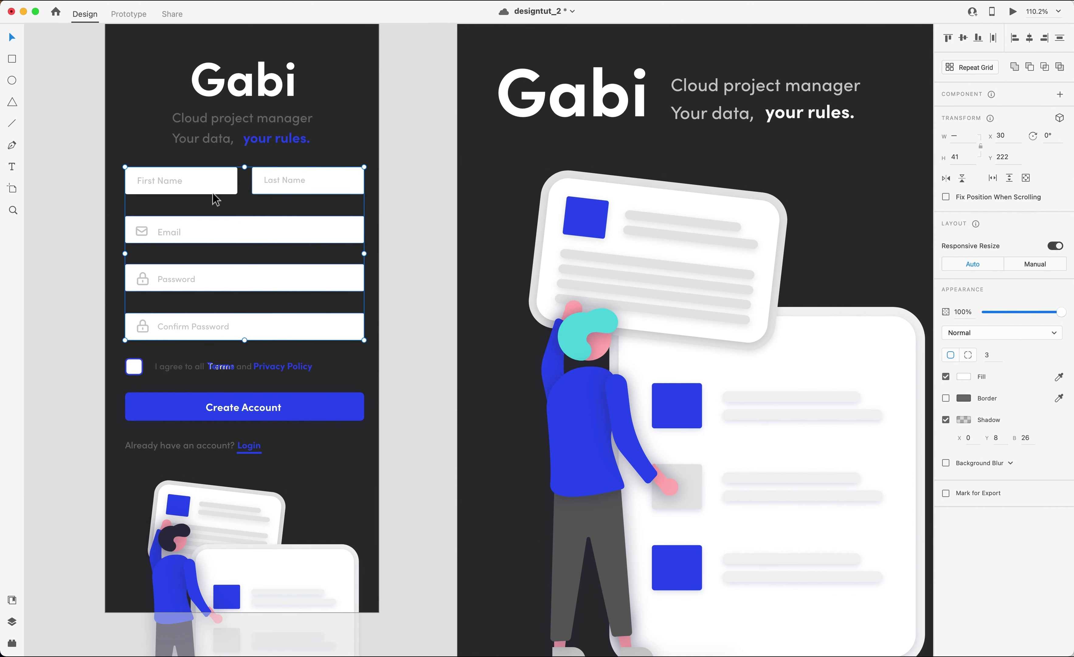
left_click(964, 377)
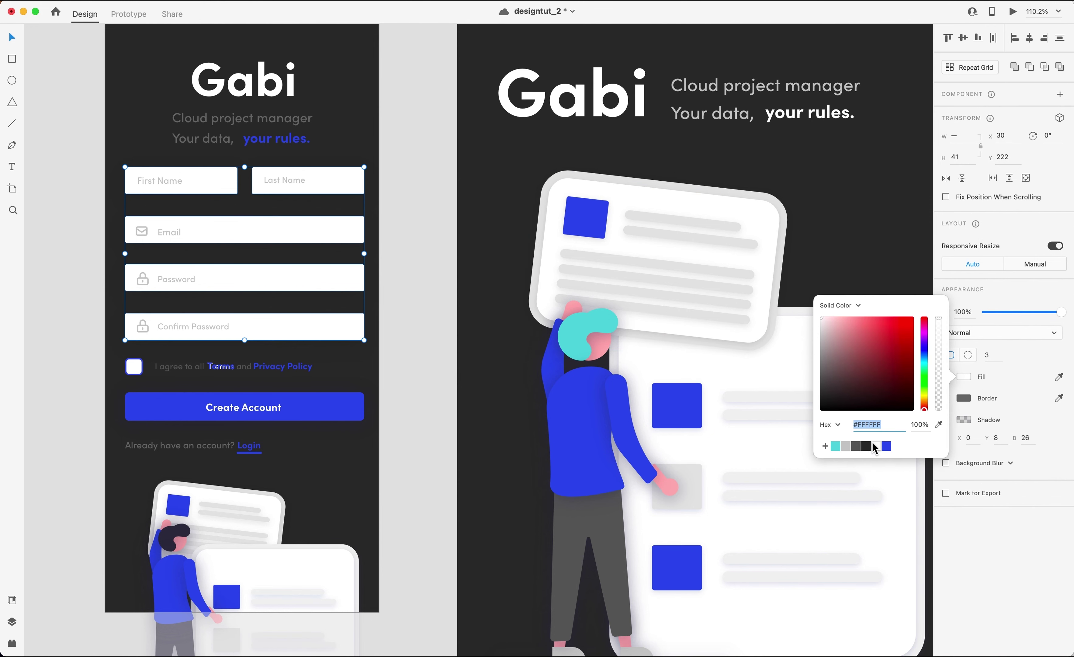
left_click(856, 446)
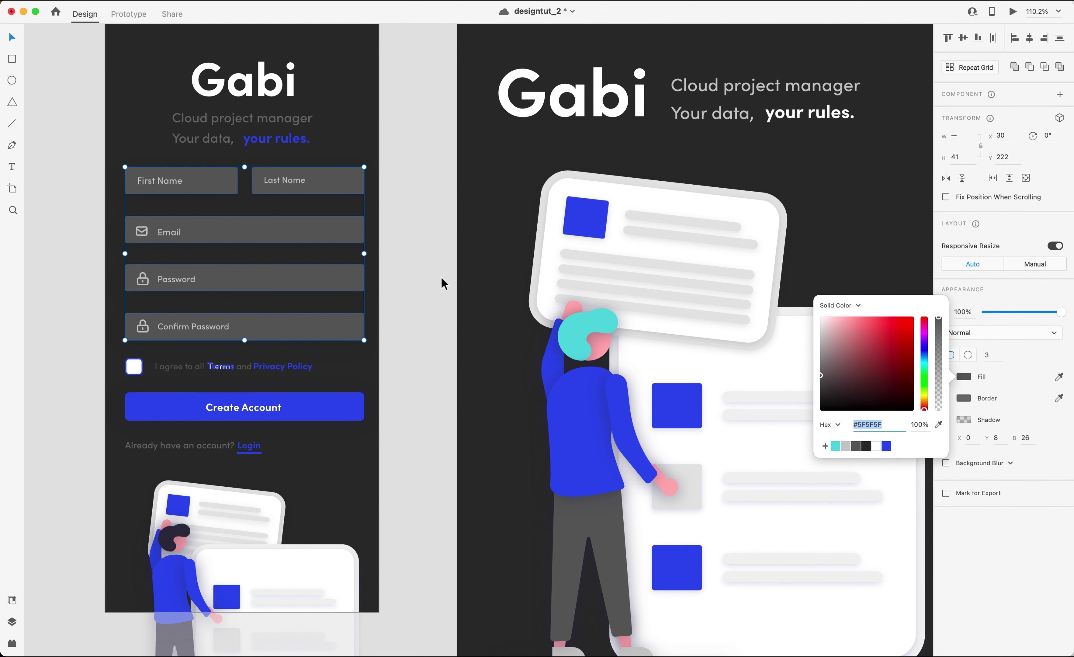
Remove the white duplicate word "Terms" behind the blue link in the agreement line, keeping the gap for the link.
scroll(442, 278, "down", 6)
scroll(442, 278, "right", 2)
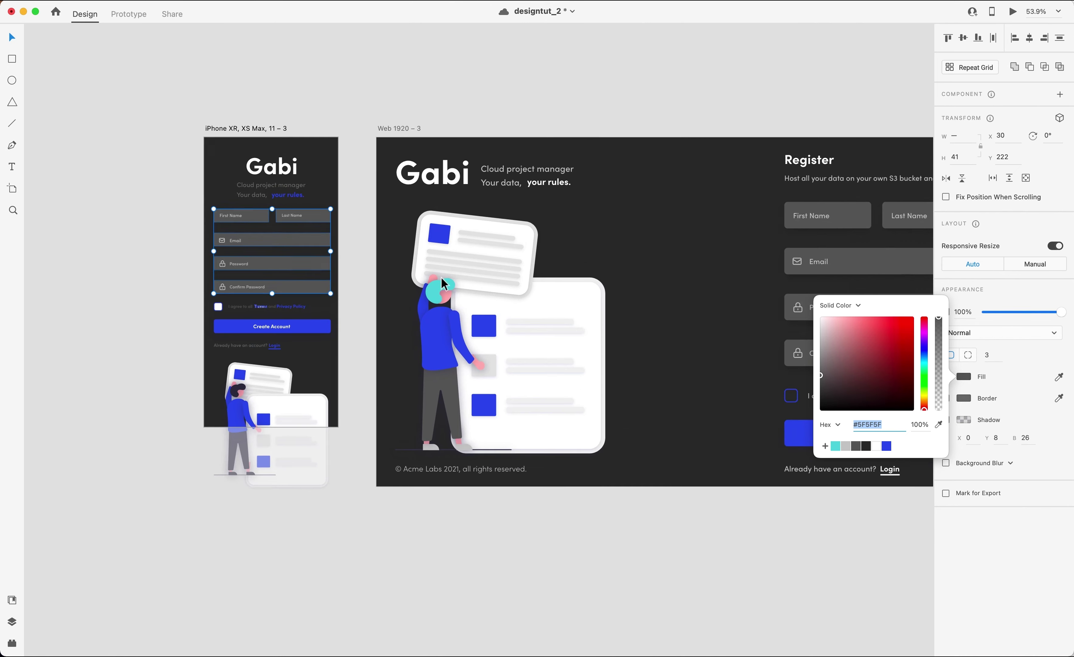
scroll(441, 277, "down", 3)
scroll(440, 277, "up", 5)
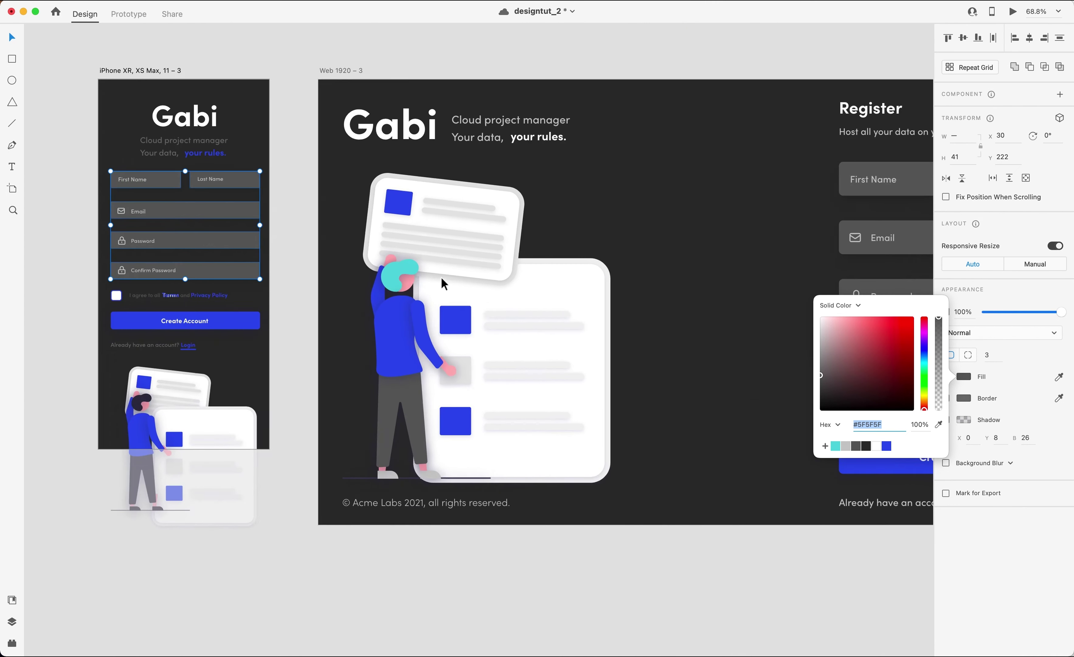
scroll(441, 276, "up", 6)
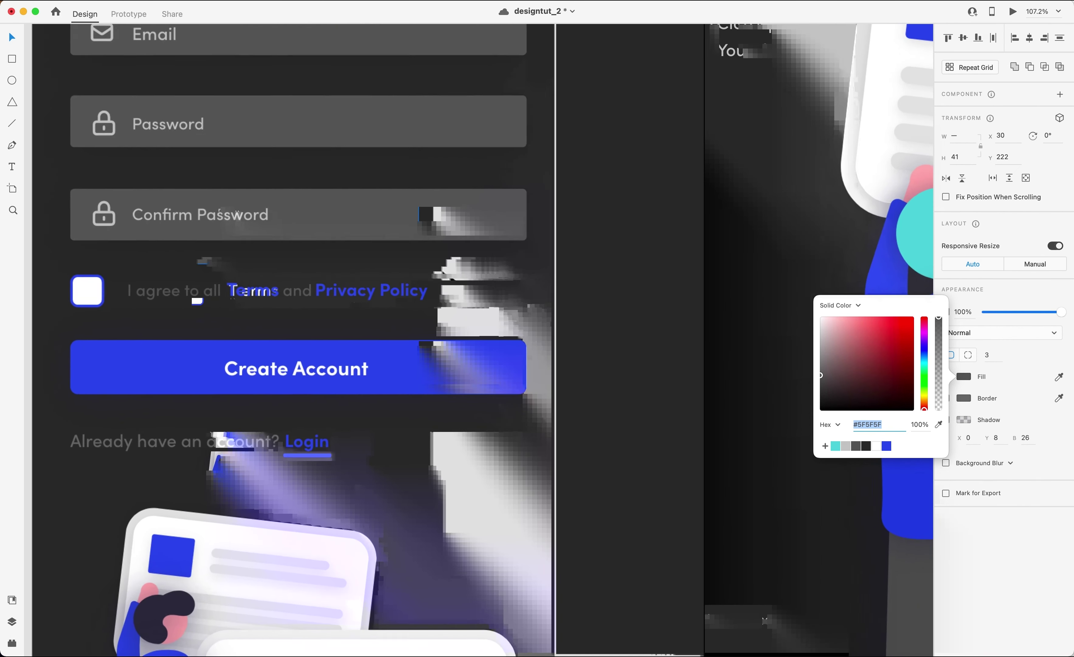
scroll(440, 277, "up", 6)
double_click(196, 298)
left_click(138, 285)
left_click_drag(159, 285, 243, 286)
left_click(185, 298)
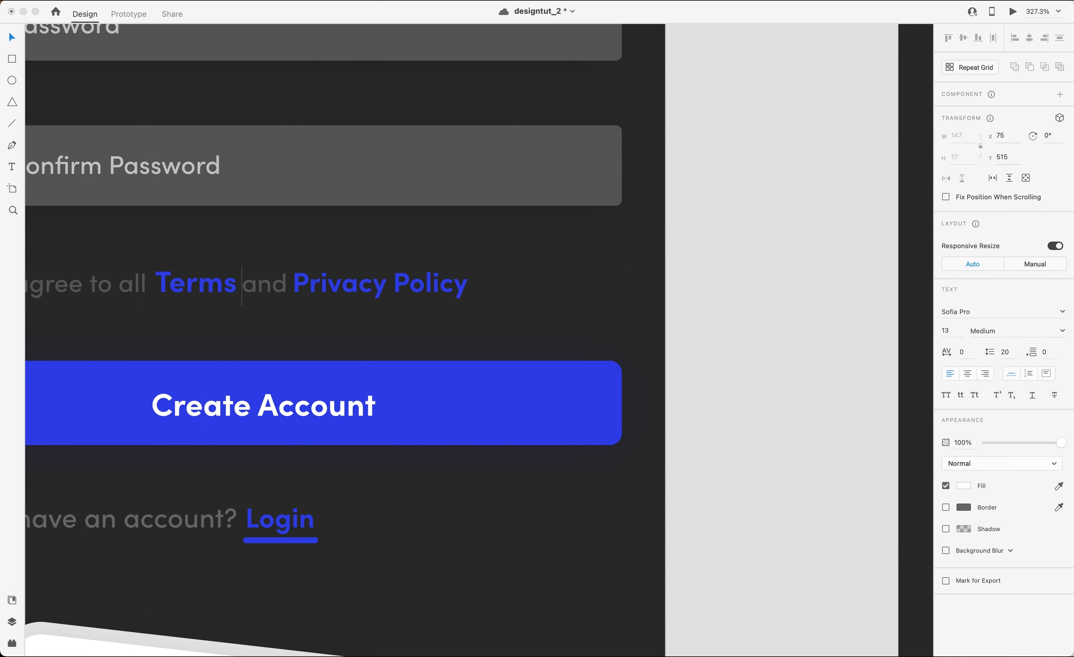
Turn off the fill of the agreement checkbox so only its blue border remains.
scroll(259, 304, "down", 5)
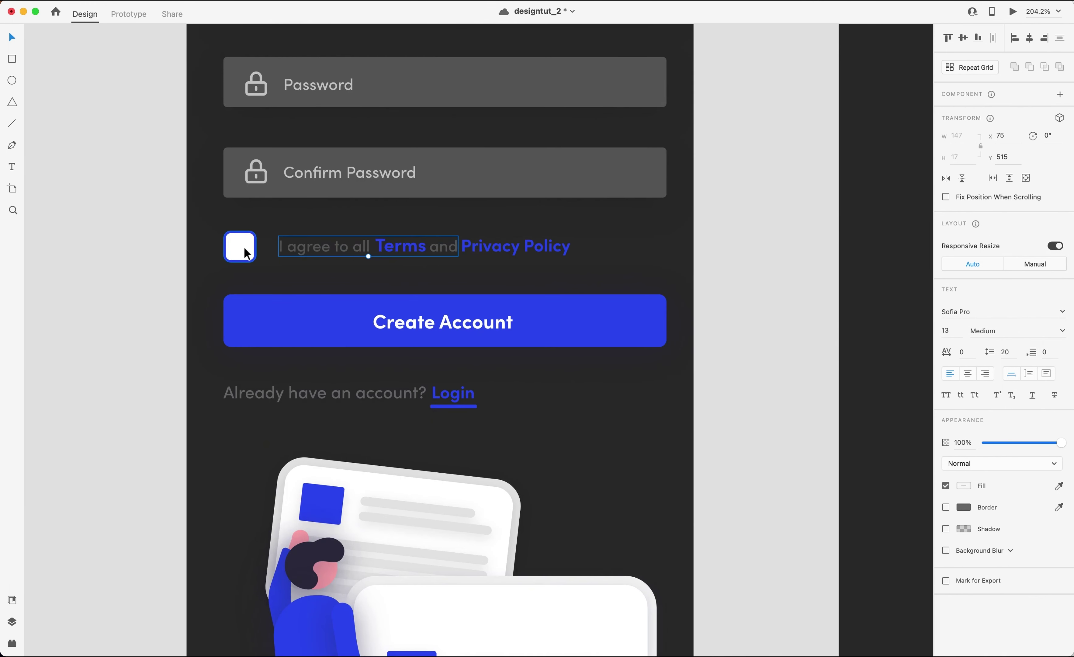
left_click(246, 249)
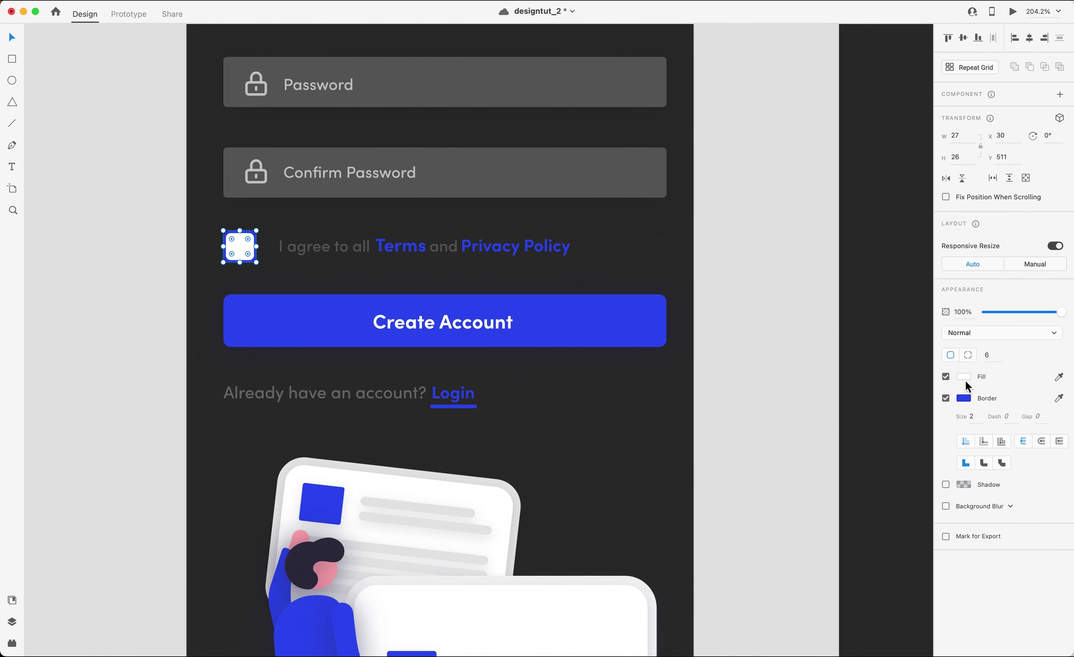
left_click(946, 377)
Recolour the Login link and its underline below the Create Account button to white (#FFFFFF).
scroll(483, 285, "down", 4)
left_click(448, 302)
left_click_drag(496, 322, 452, 292)
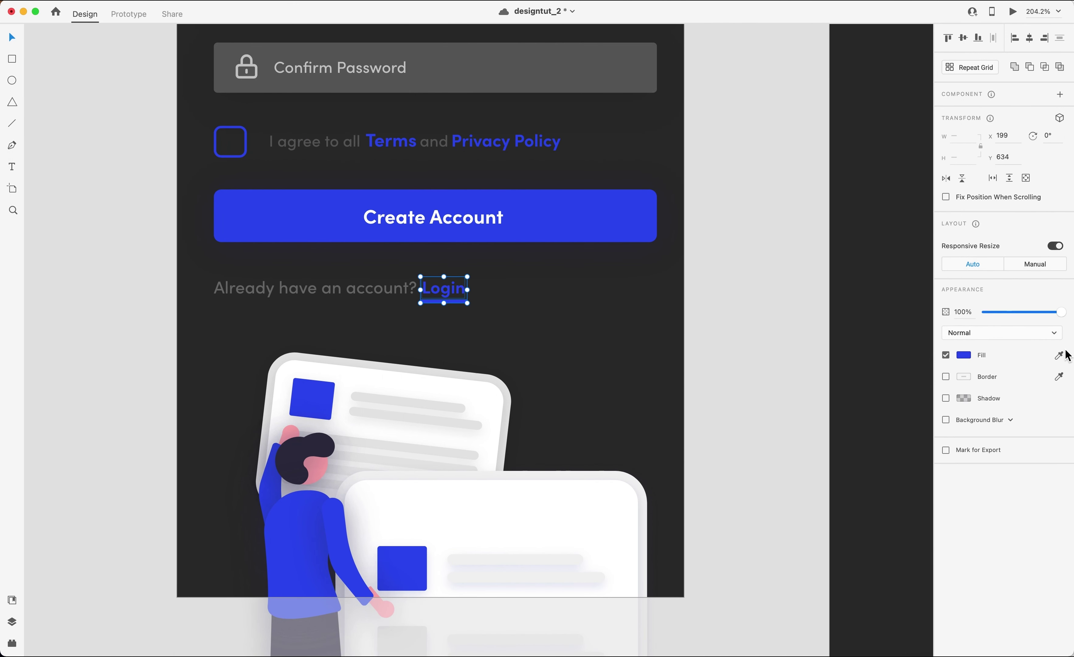
left_click(966, 357)
left_click(877, 426)
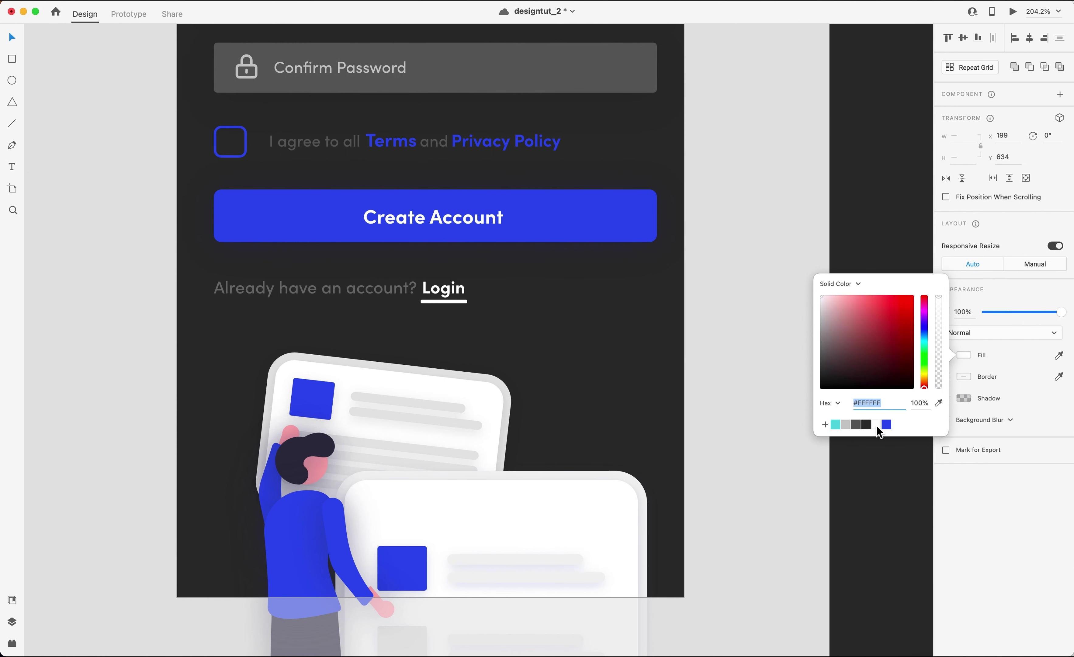
left_click(563, 329)
Recolour the "Already have an account?" text and the "I agree to all" agreement text to #C9C9C9.
scroll(563, 330, "up", 5)
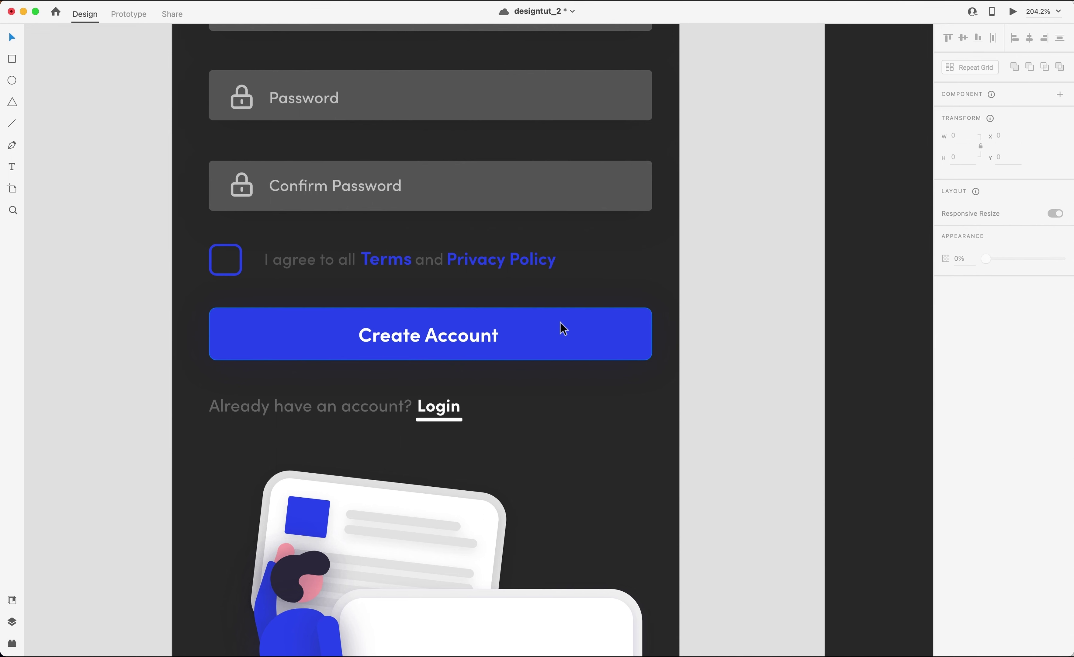
left_click(384, 403)
left_click(966, 487)
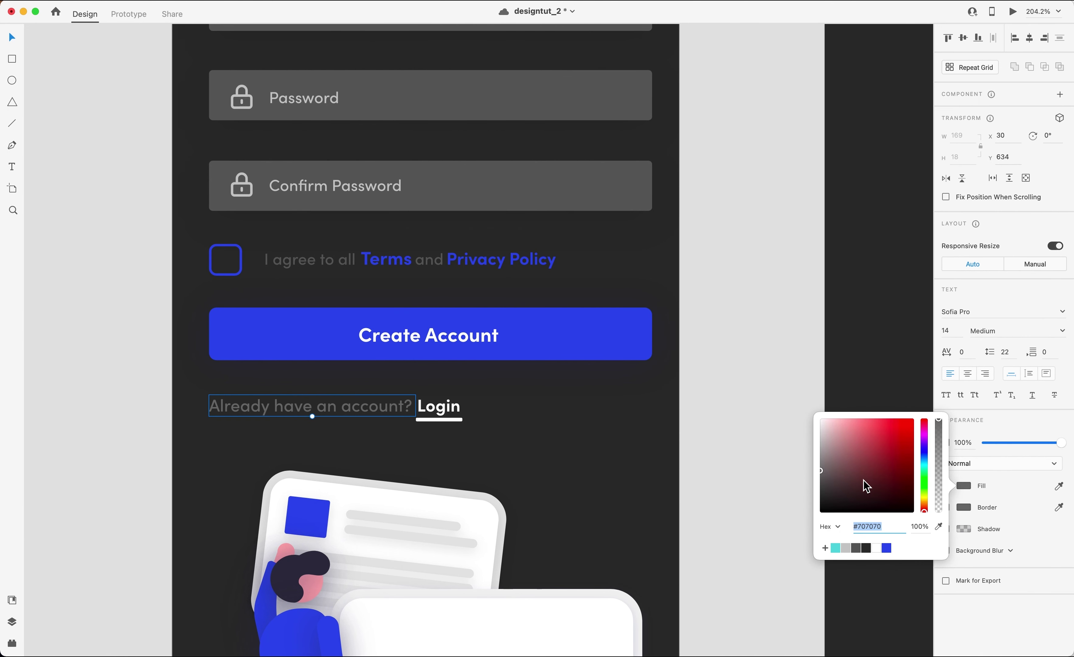
left_click(851, 547)
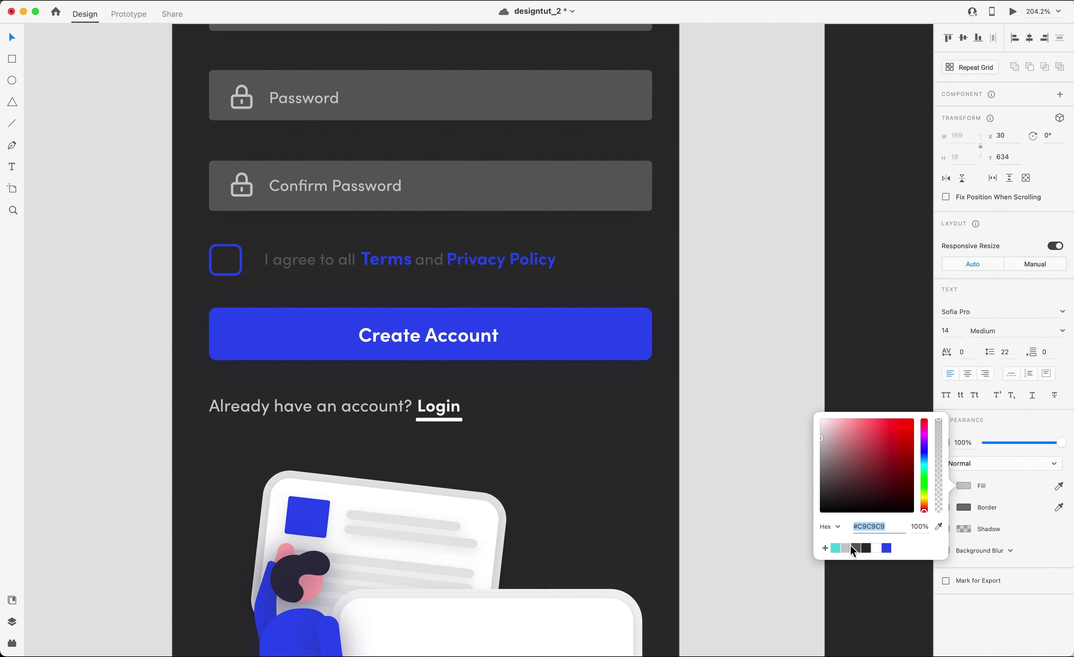
left_click(326, 270)
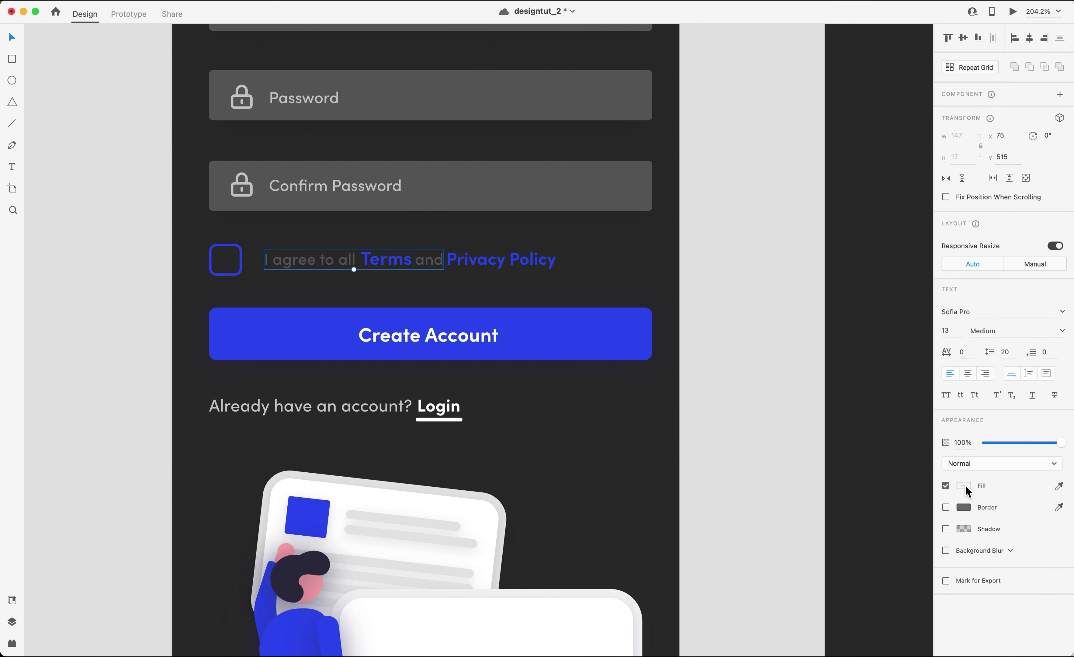
left_click(965, 488)
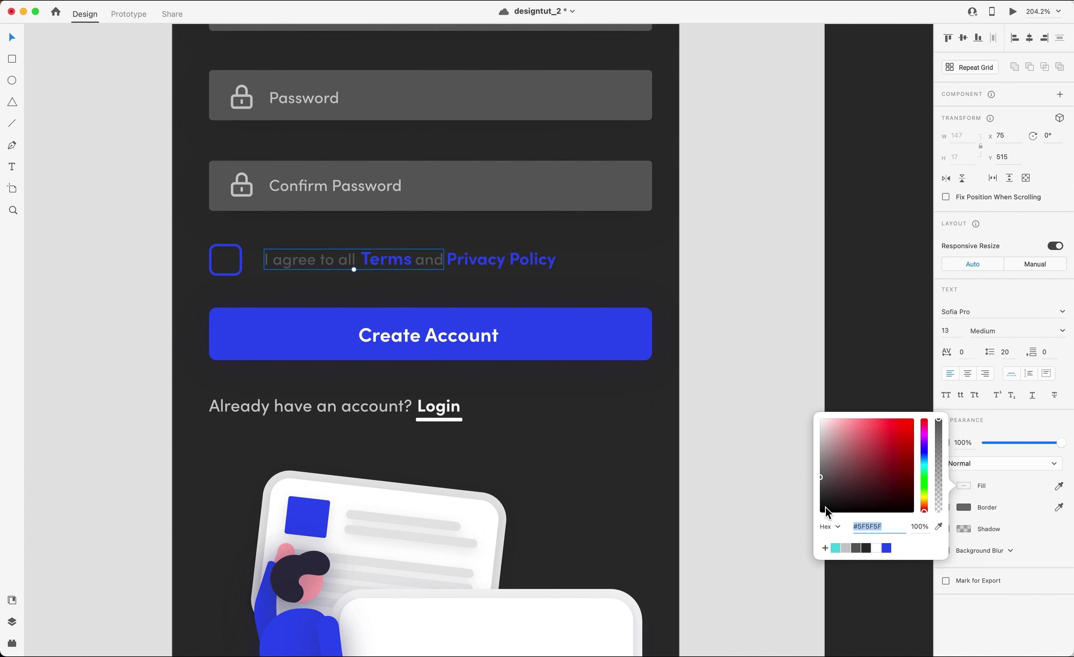
left_click(847, 549)
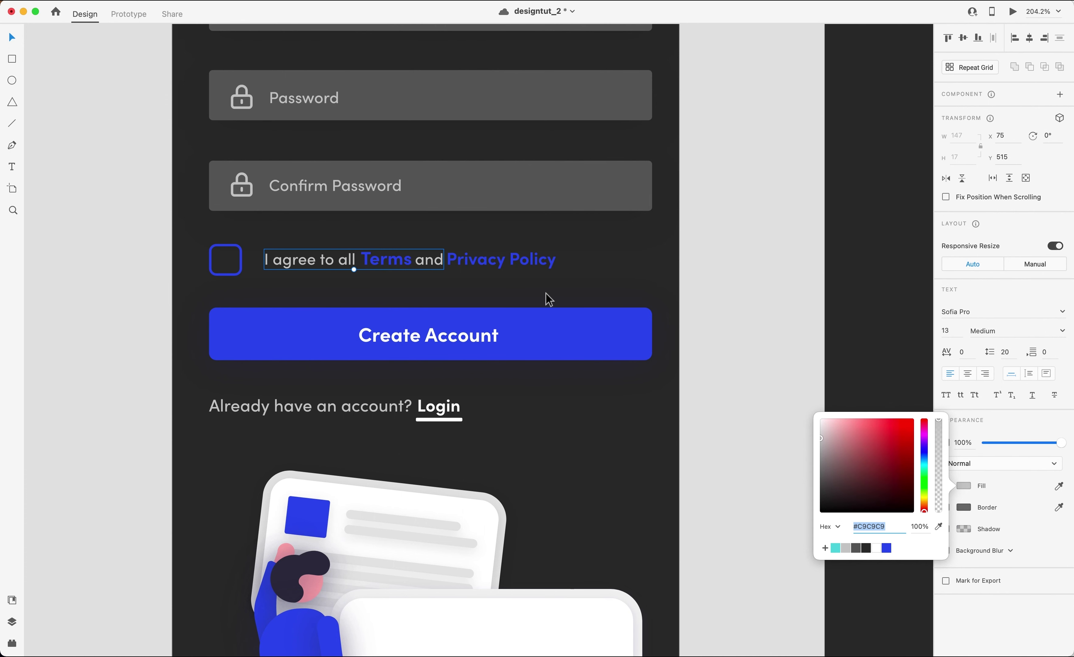
Compare the dark mobile register form and its password fields with the light mobile and desktop register screens.
scroll(279, 275, "down", 5)
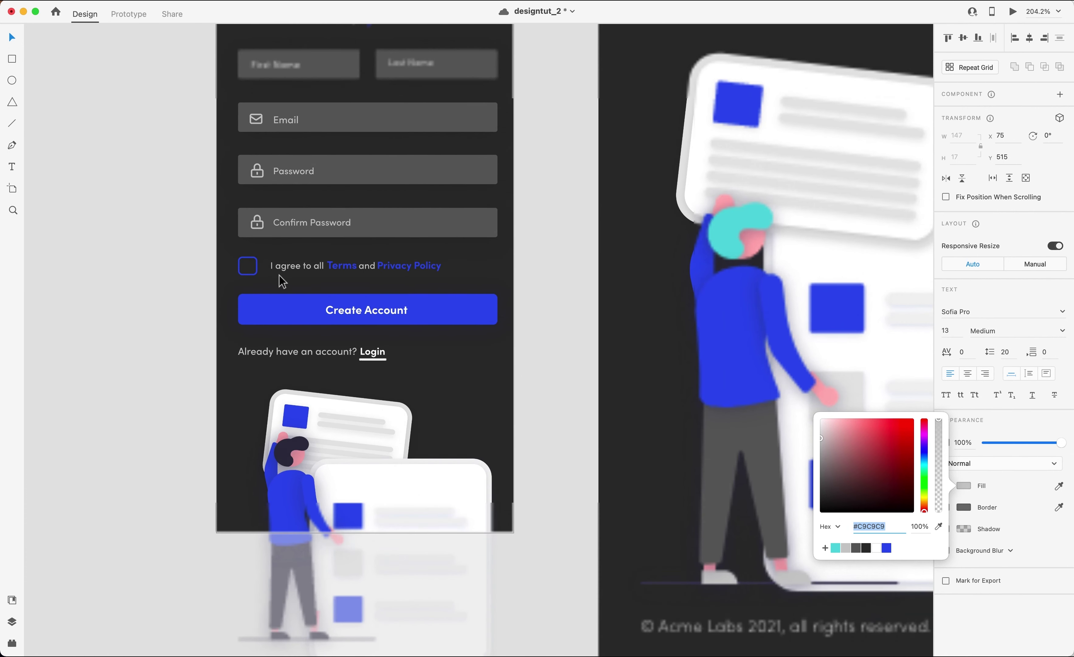
scroll(280, 278, "up", 3)
scroll(281, 281, "up", 1)
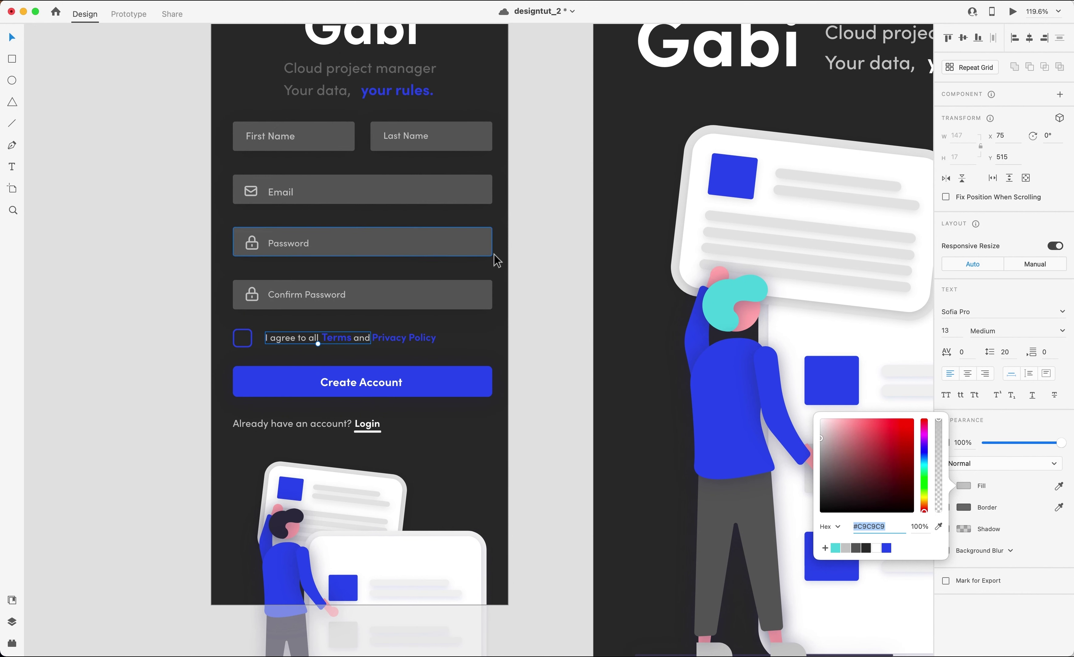
left_click(476, 250)
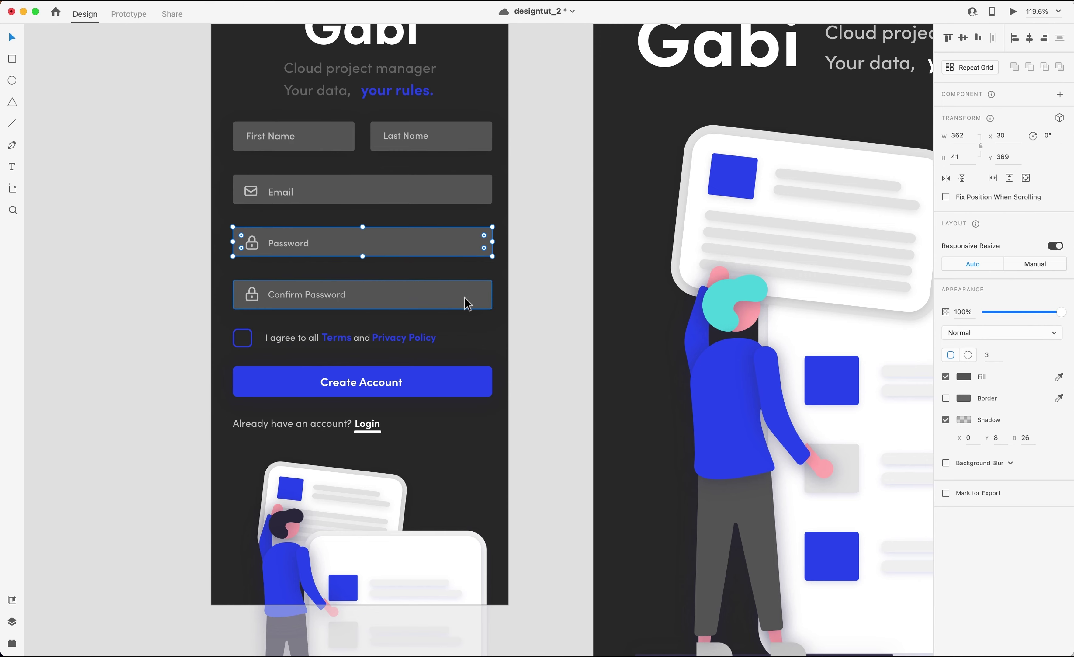
scroll(478, 300, "down", 5)
scroll(479, 300, "up", 5)
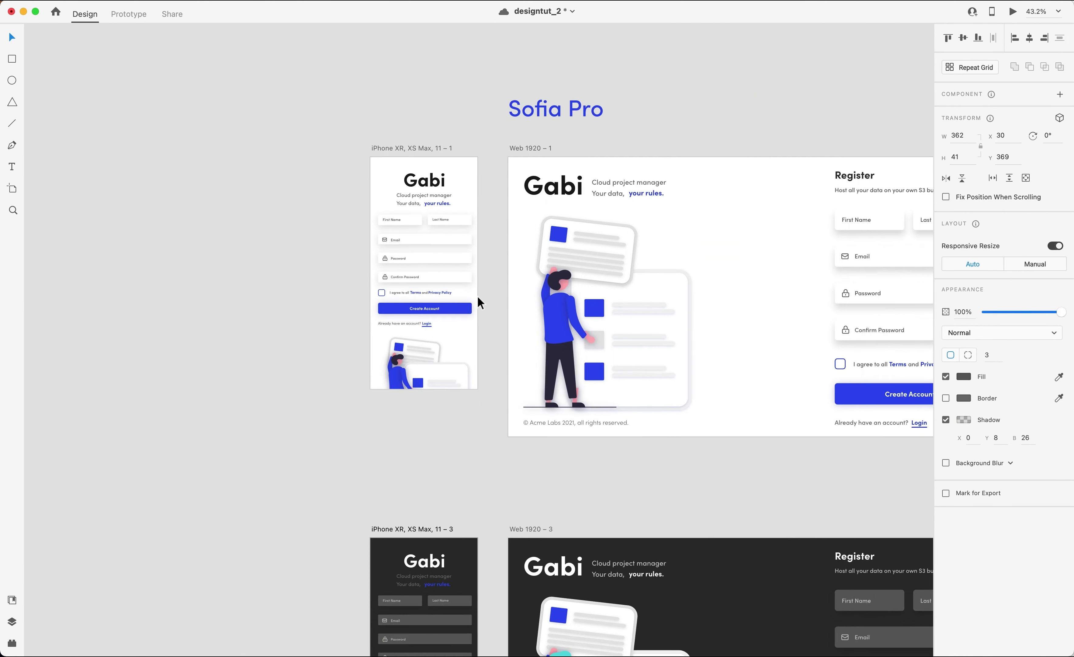
scroll(478, 297, "right", 5)
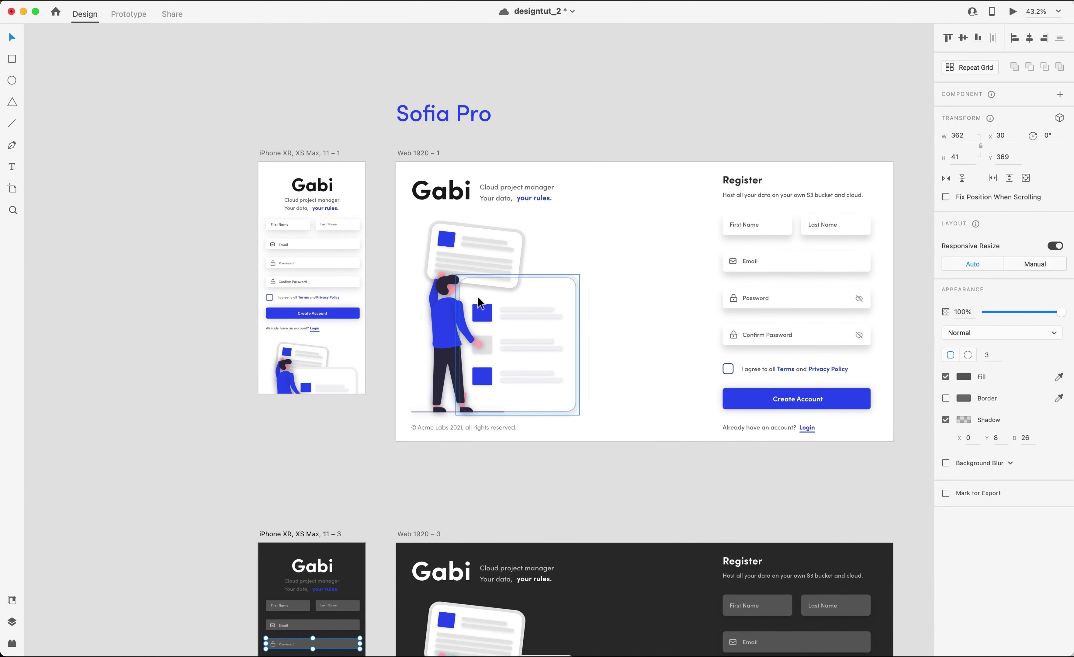
scroll(480, 301, "down", 5)
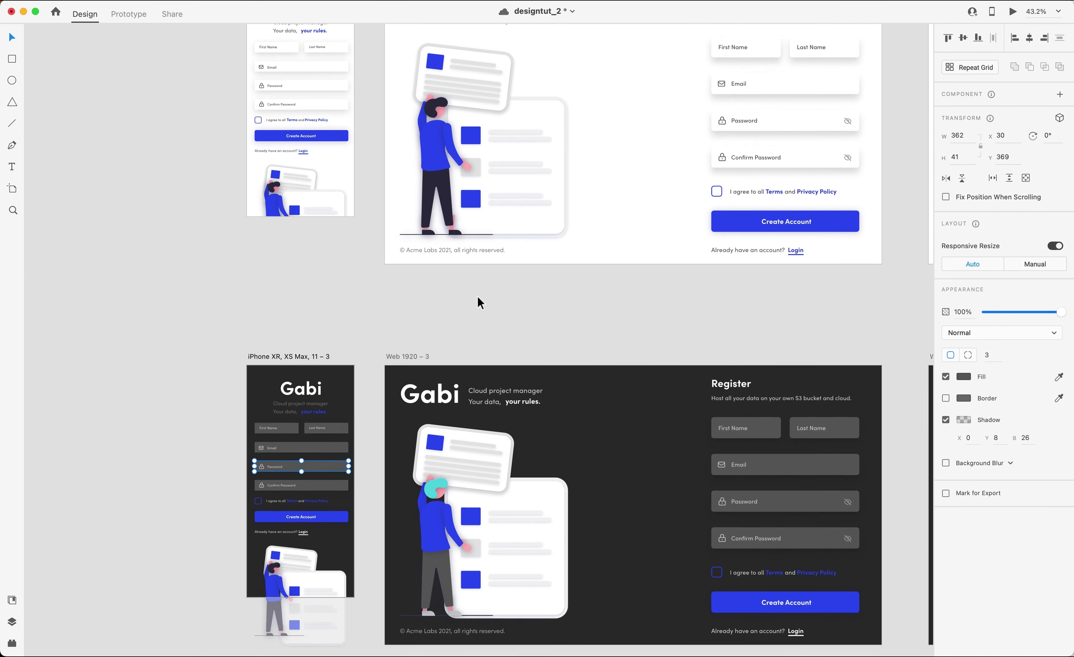
Copy the two crossed-out eye icons from the light desktop register form into the light mobile form's Password and Confirm Password fields.
scroll(480, 300, "up", 3)
left_click(736, 156)
left_click(736, 206, "shift")
left_click_drag(504, 128, 773, 206)
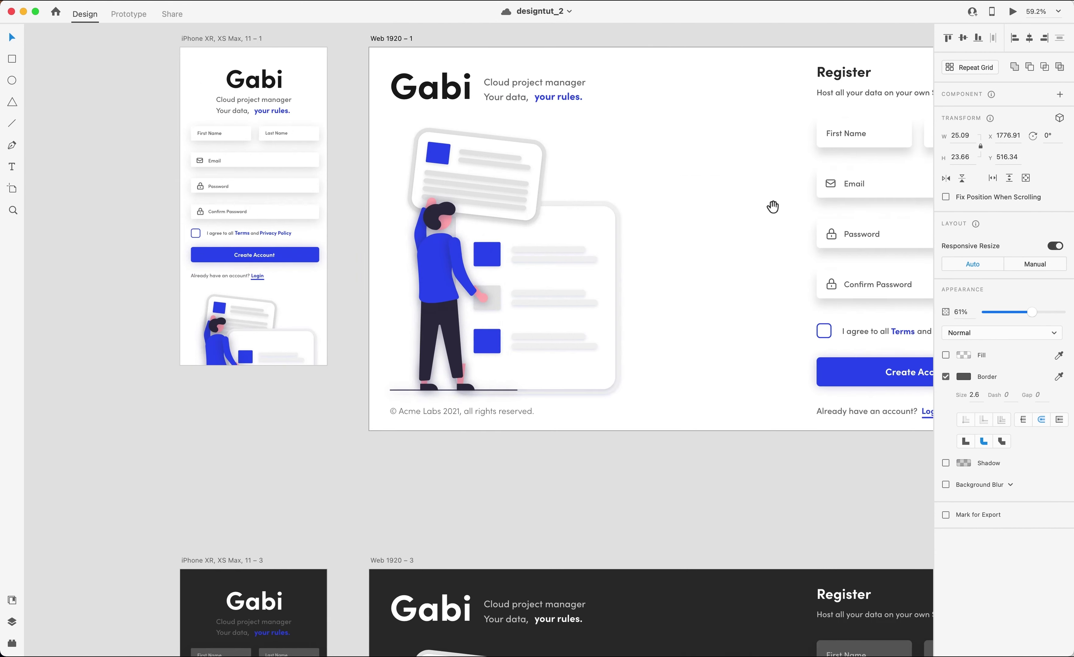
left_click_drag(542, 170, 698, 180)
scroll(407, 154, "up", 2)
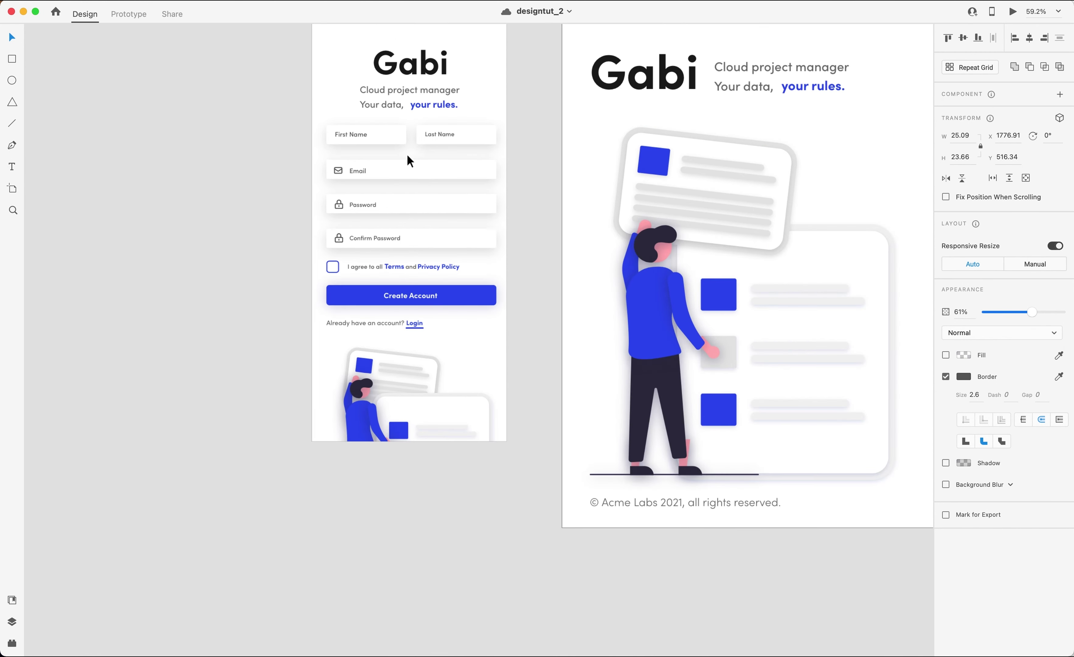
scroll(410, 162, "up", 5)
key("super+v")
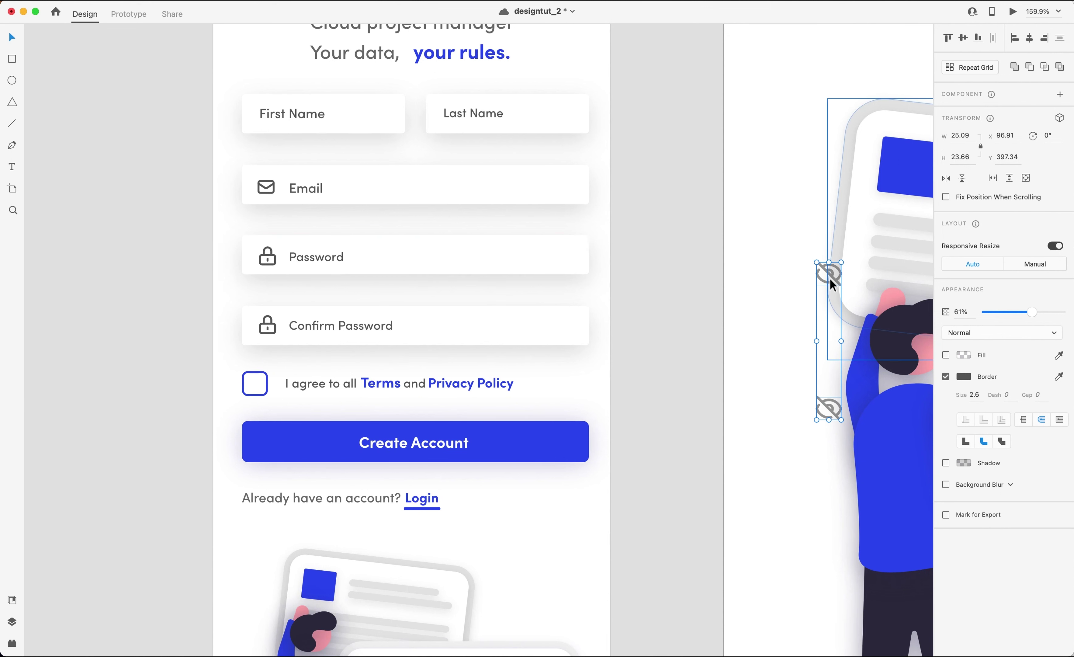
left_click_drag(818, 271, 561, 258)
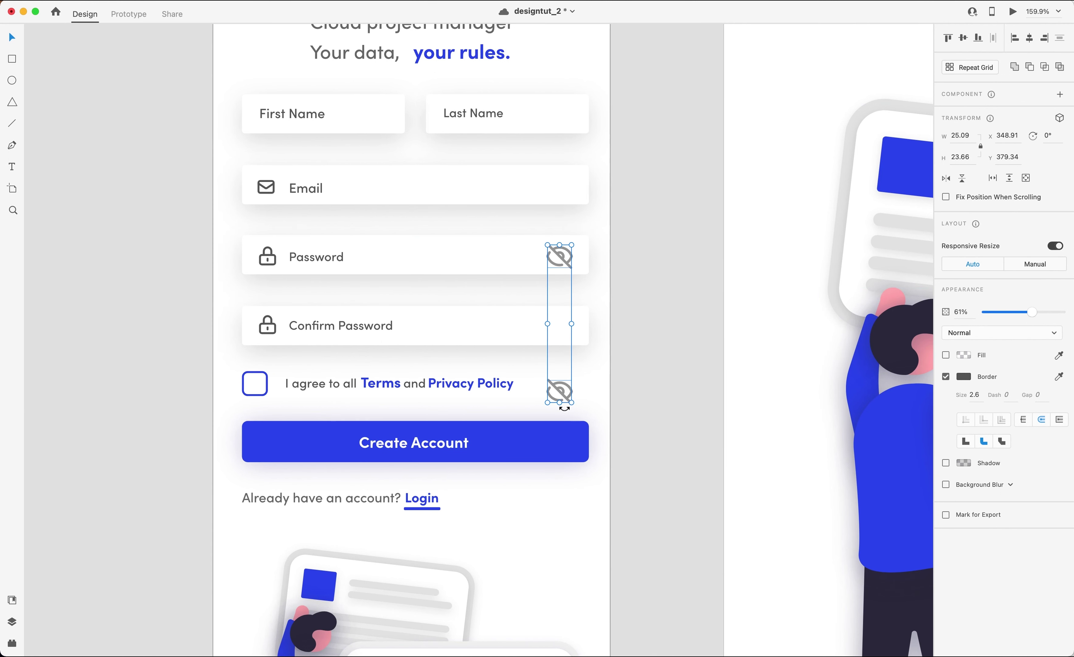
left_click_drag(562, 404, 561, 338)
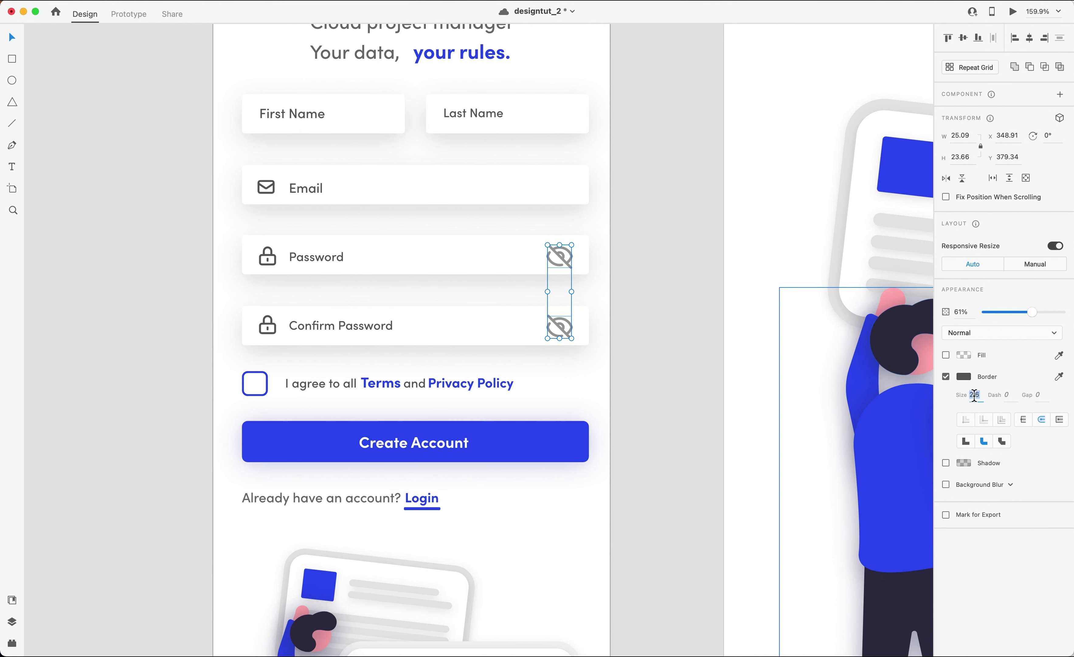
Set the border size of both copied eye icons to 2.
key("Down")
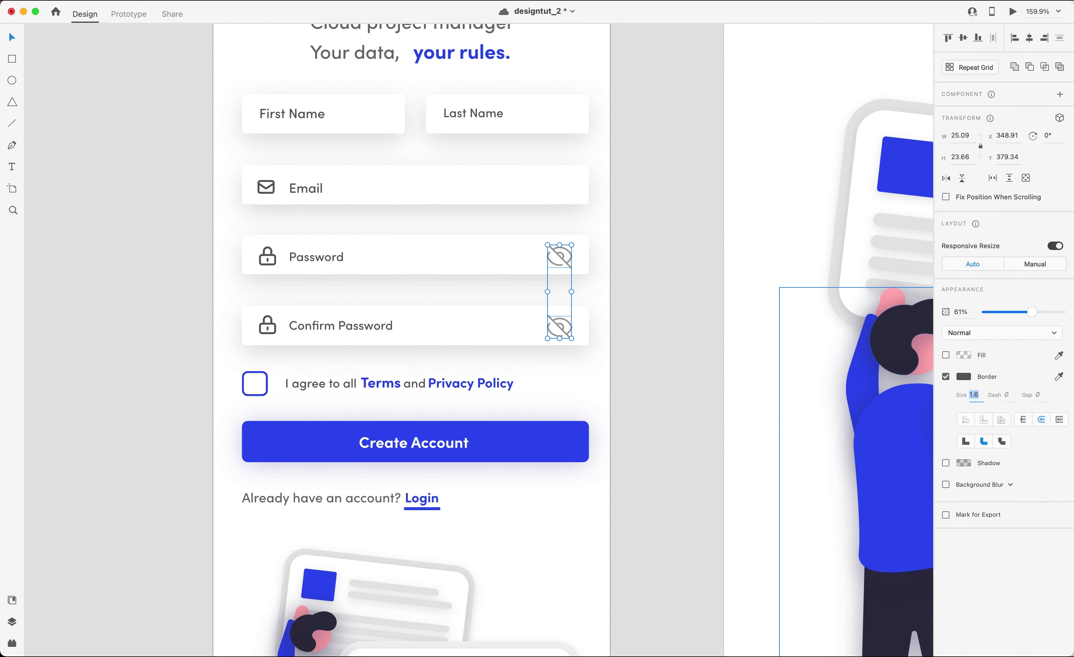
key("Up")
type("2")
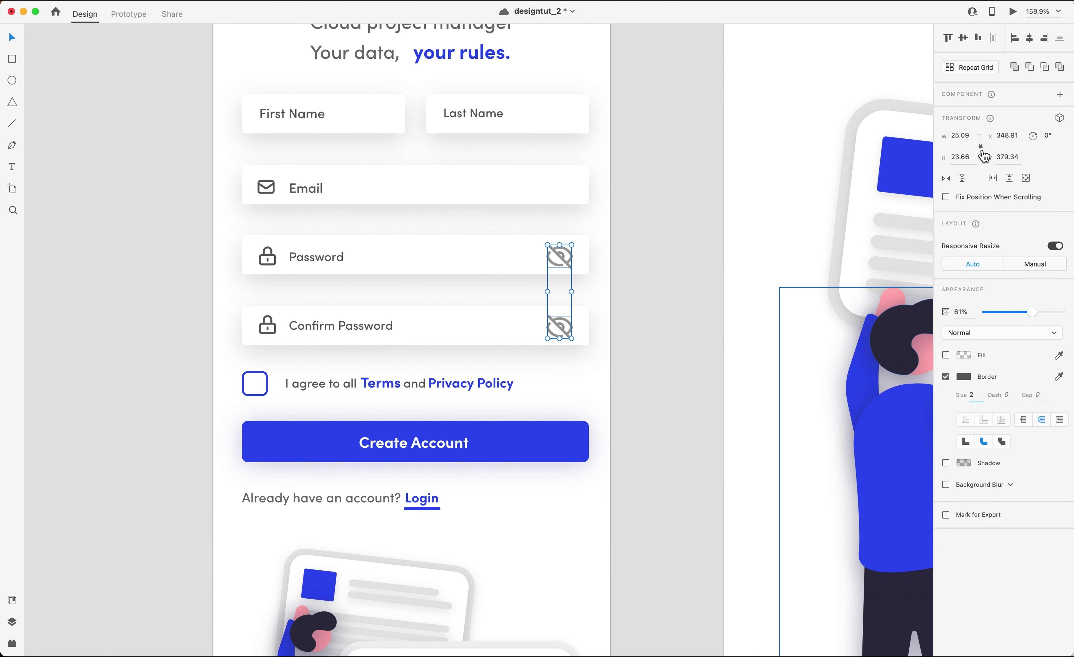
Scale both eye icons down proportionally to a width of 16.09.
left_click(968, 137)
type("11.09")
key("Return")
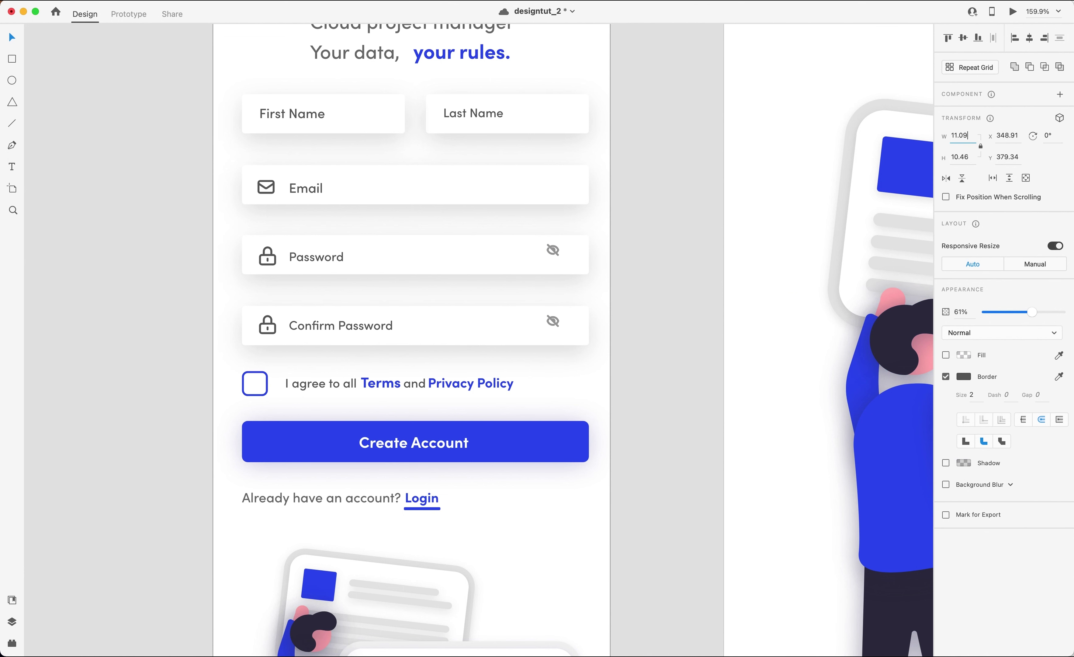
key("Up")
key("Up")
key("Up")
key("Up")
key("Up")
Nudge both eye icons to X 351.91 and Y 381.34 so they sit vertically centred in the mobile password fields.
key("Right")
key("Right")
key("Down")
key("Down")
key("Down")
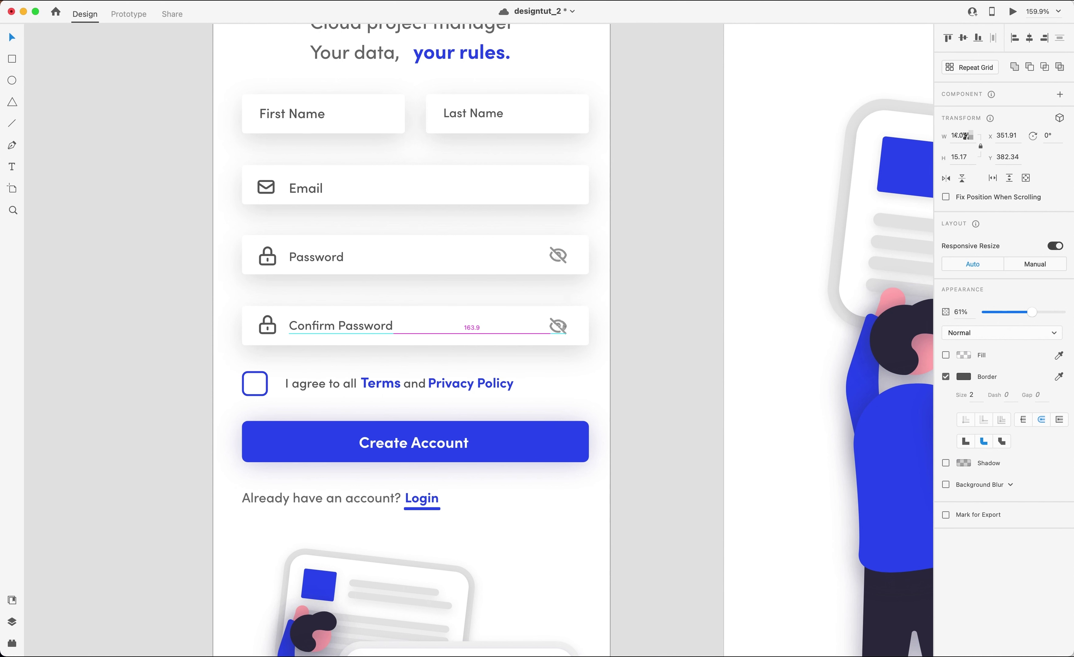
left_click(591, 262)
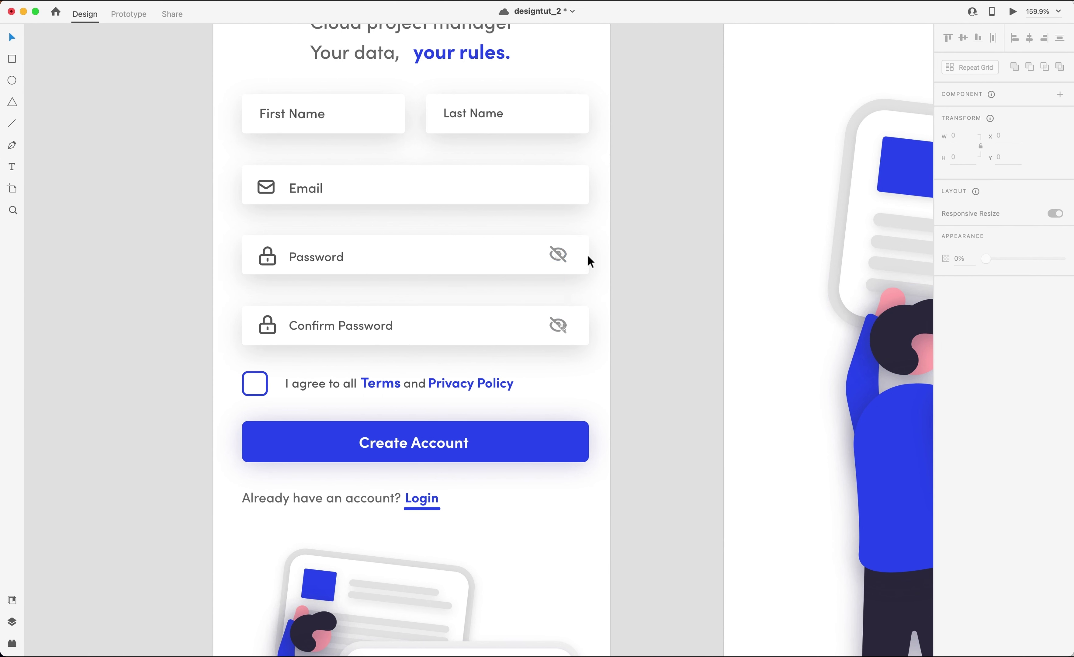
left_click(563, 263)
scroll(539, 292, "down", 10)
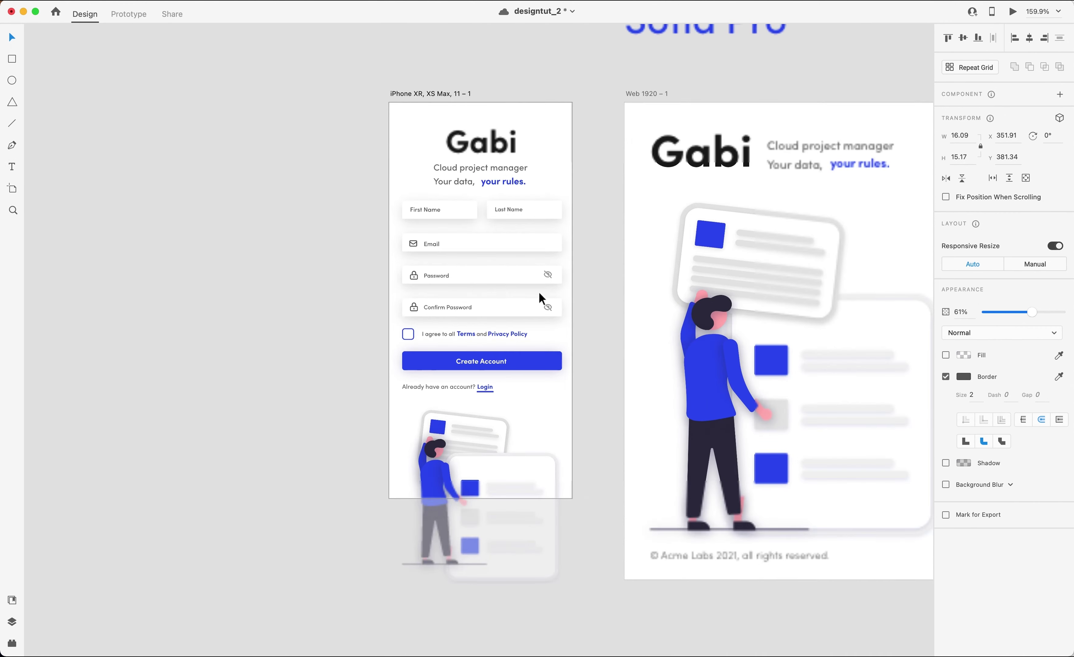
scroll(539, 292, "right", 20)
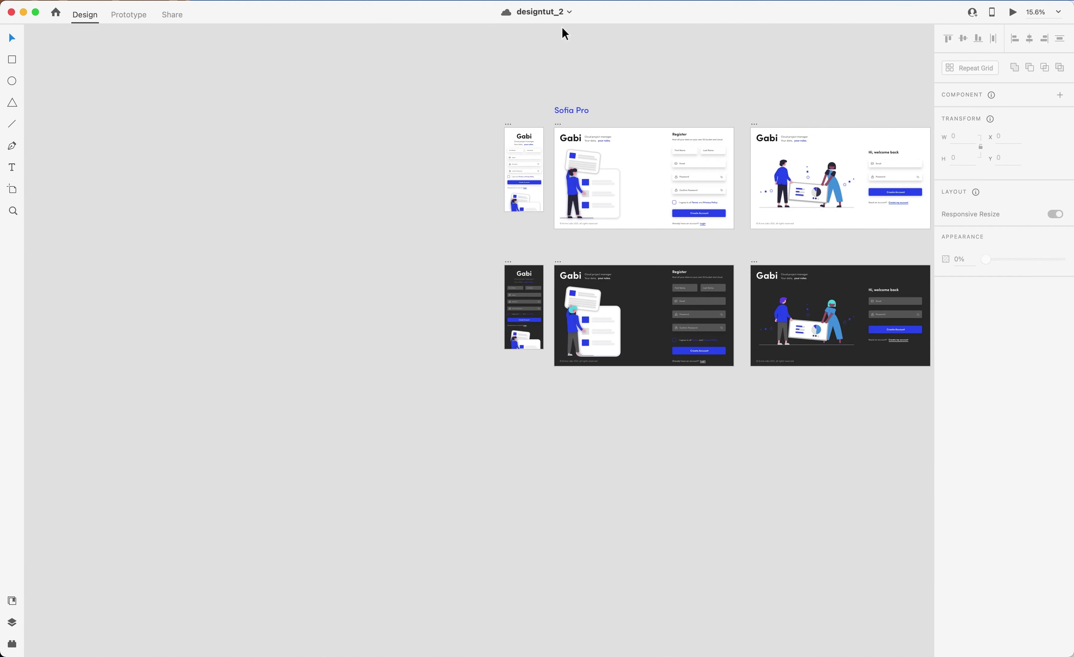